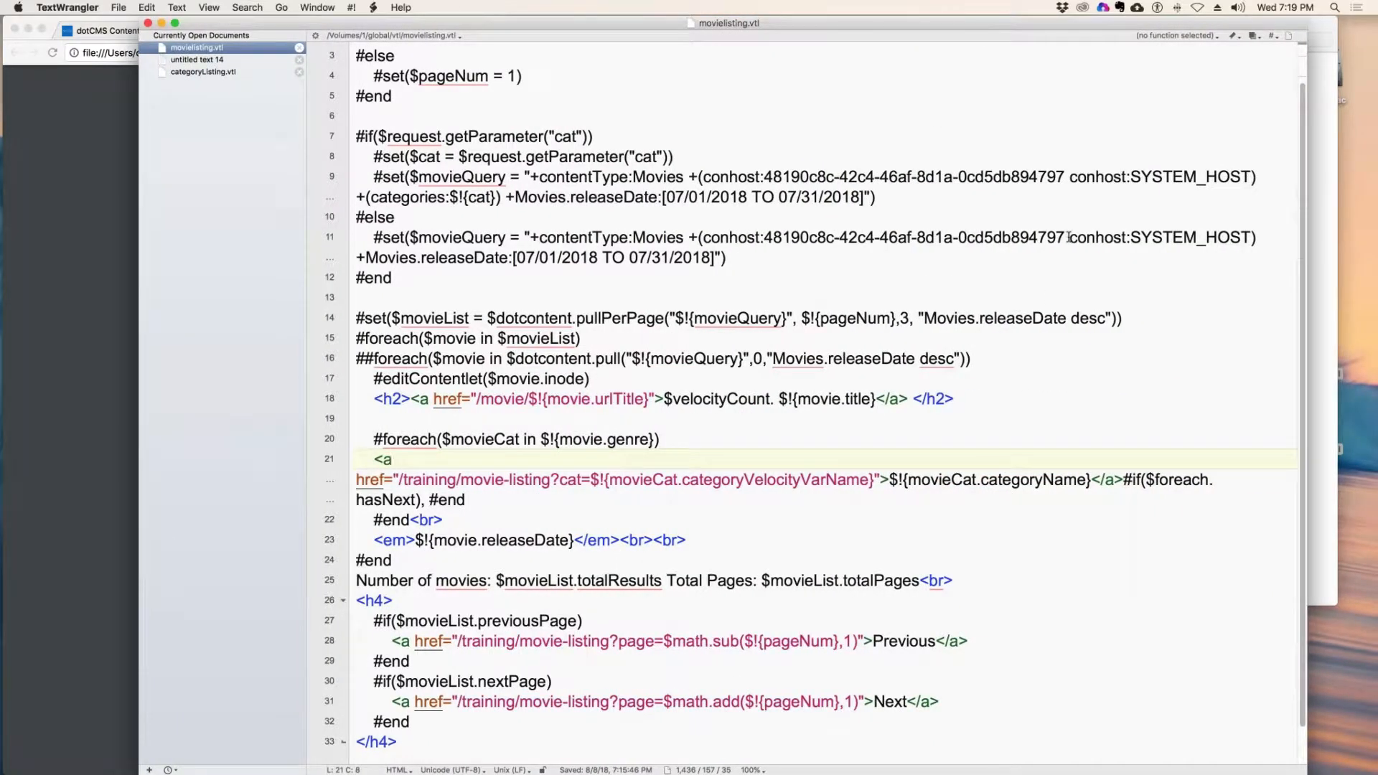
- Examine the page-size and sort-order arguments of the pullPerPage call on line 14 of movielisting.vtl
scroll(1050, 471, up, 2)
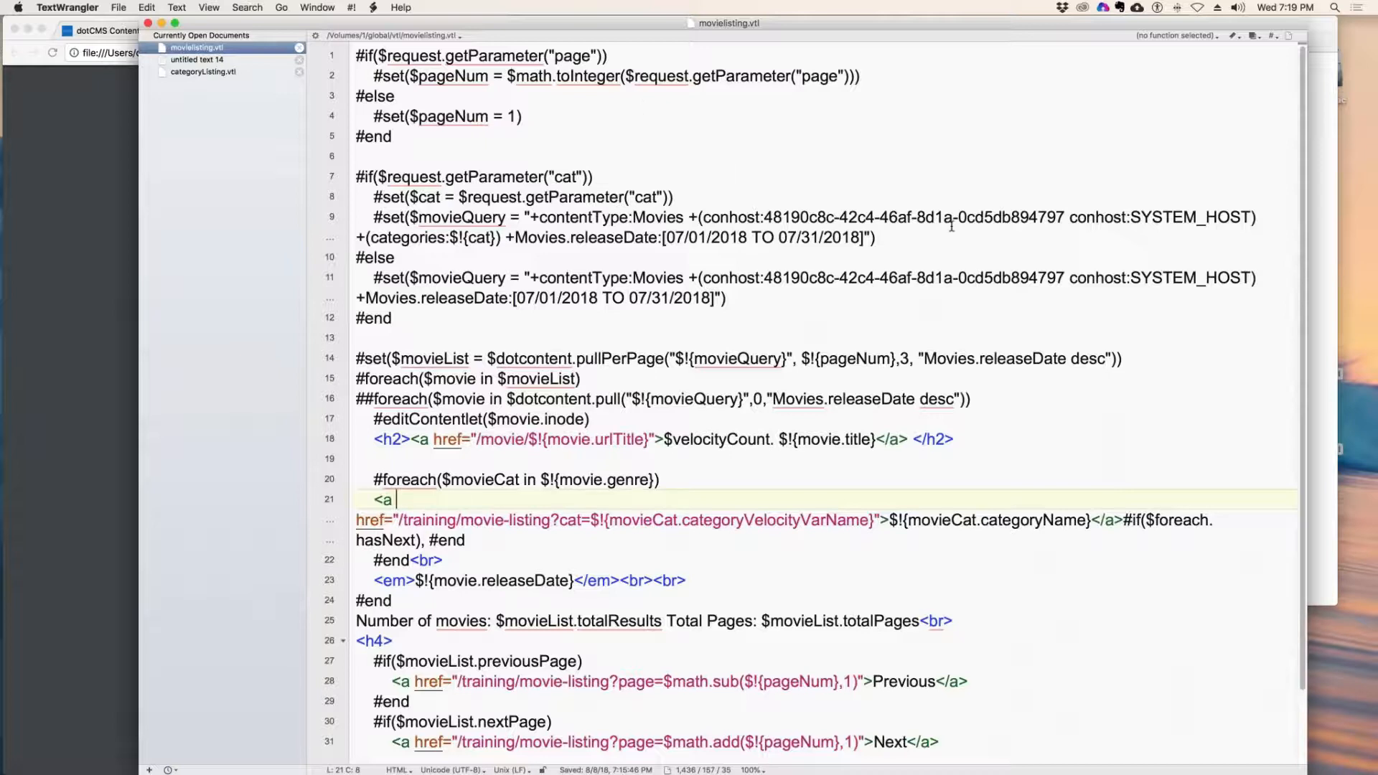
double_click(904, 358)
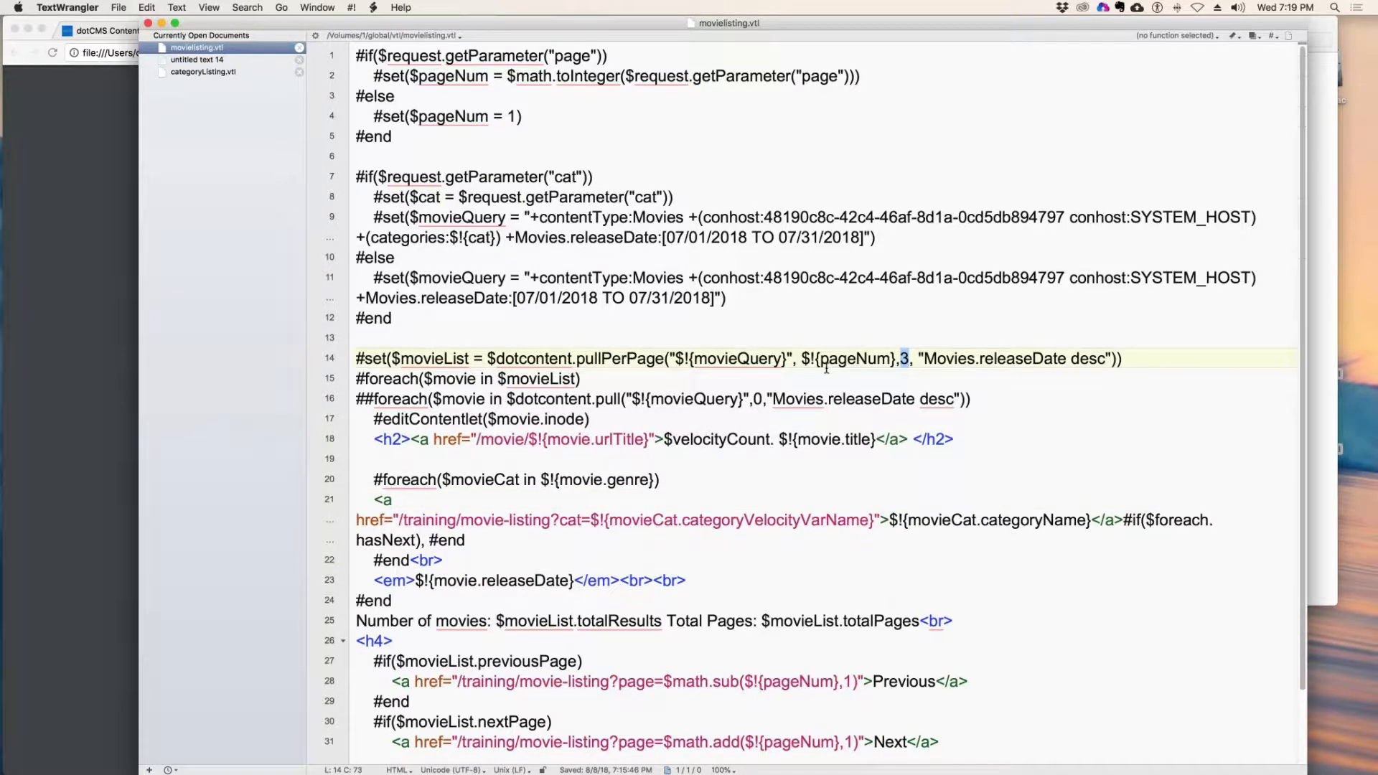
drag(1109, 358, 923, 358)
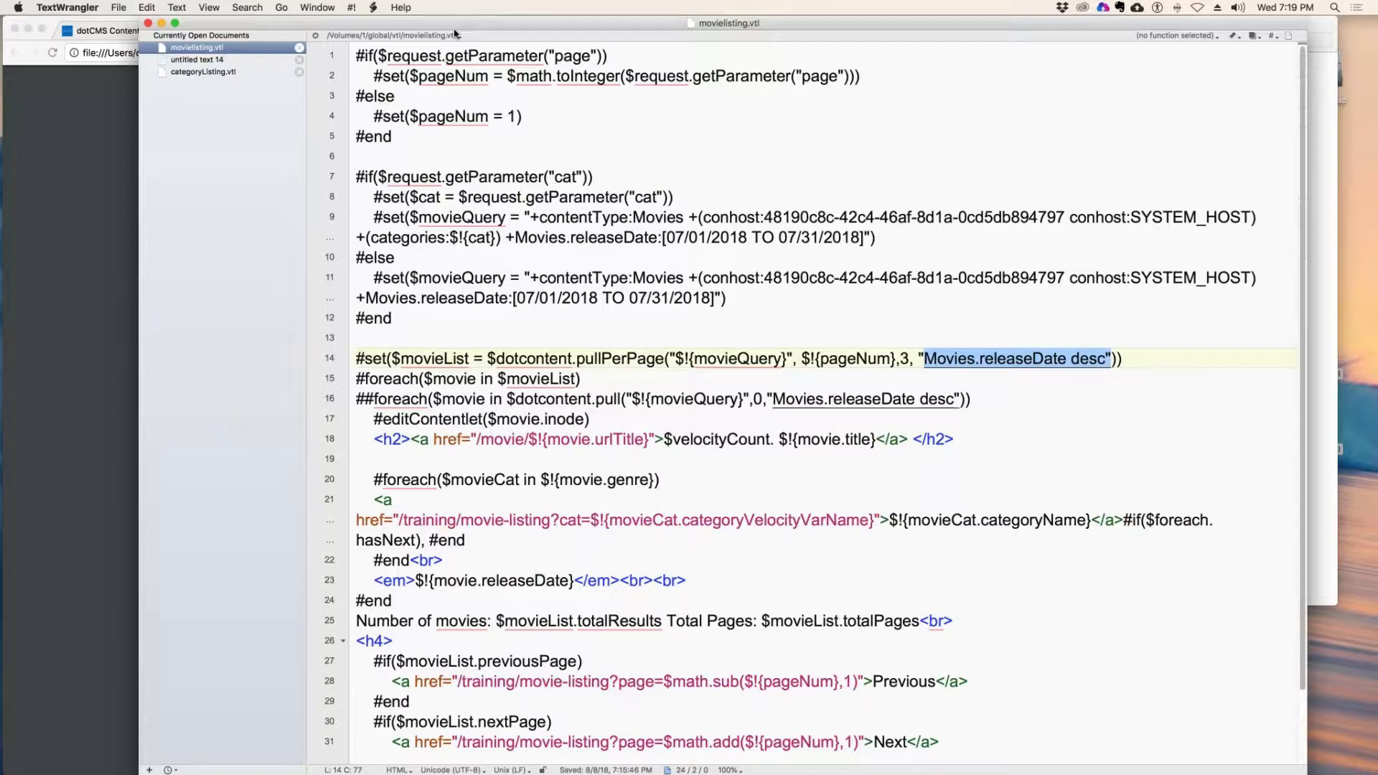
- Move the code editor aside, switch to Chrome, and remove the movie list content from the Movie Listing page's main column
drag(378, 26, 556, 45)
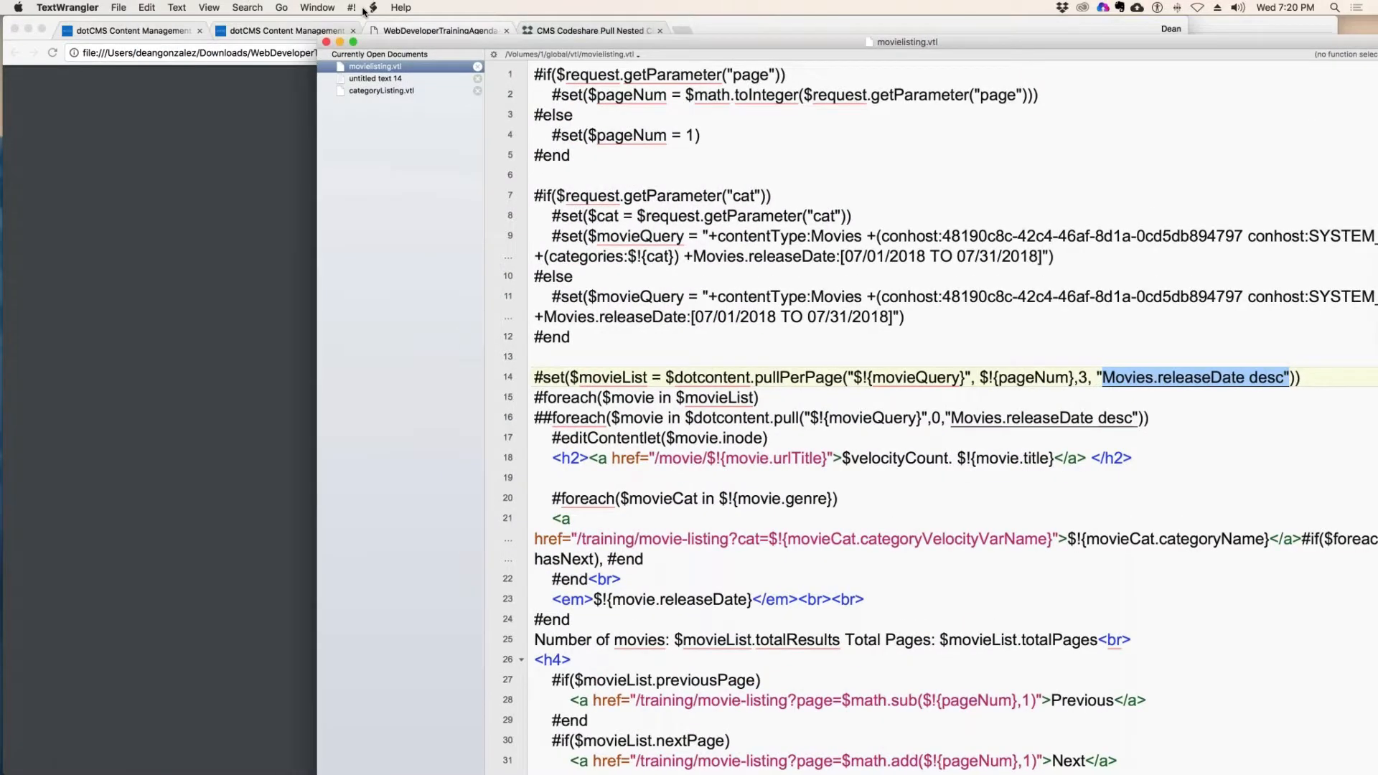
drag(362, 8, 1377, 53)
click(328, 207)
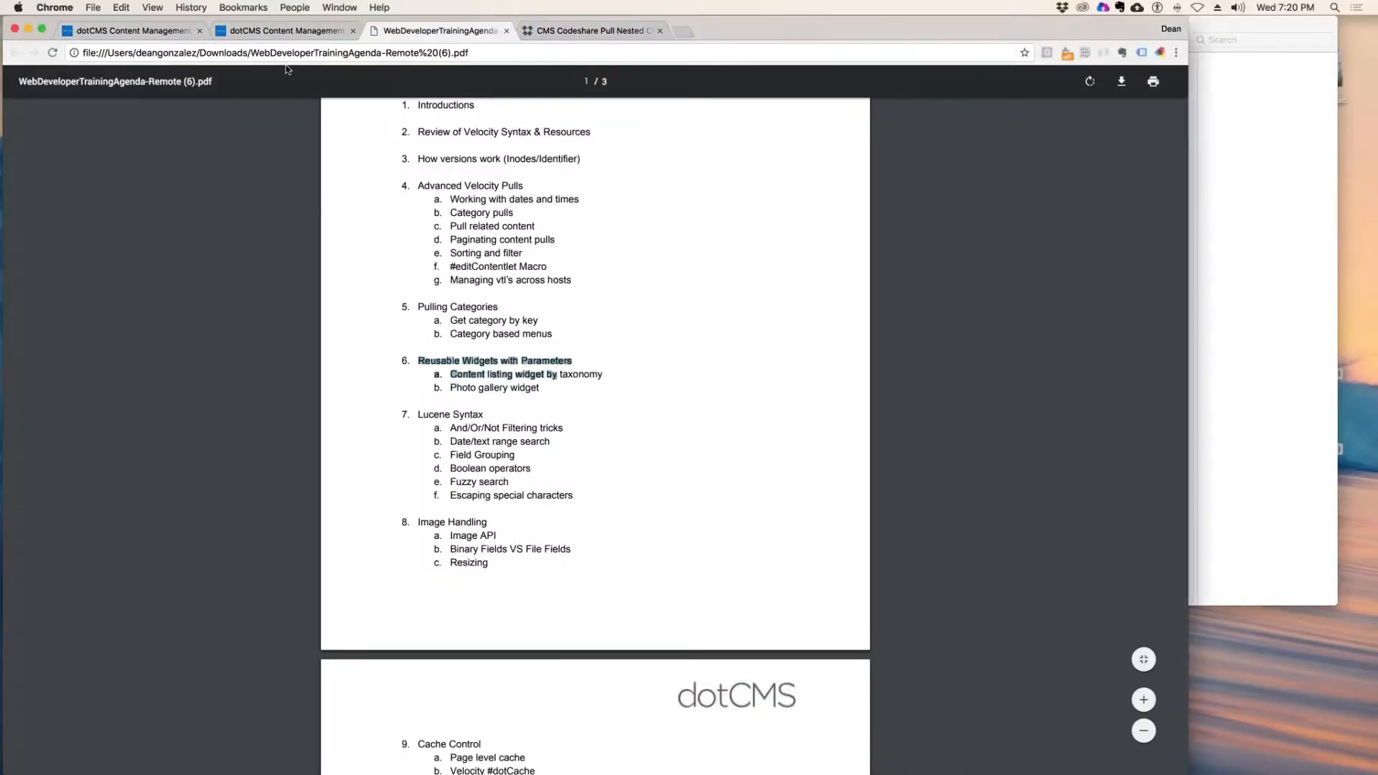
click(286, 30)
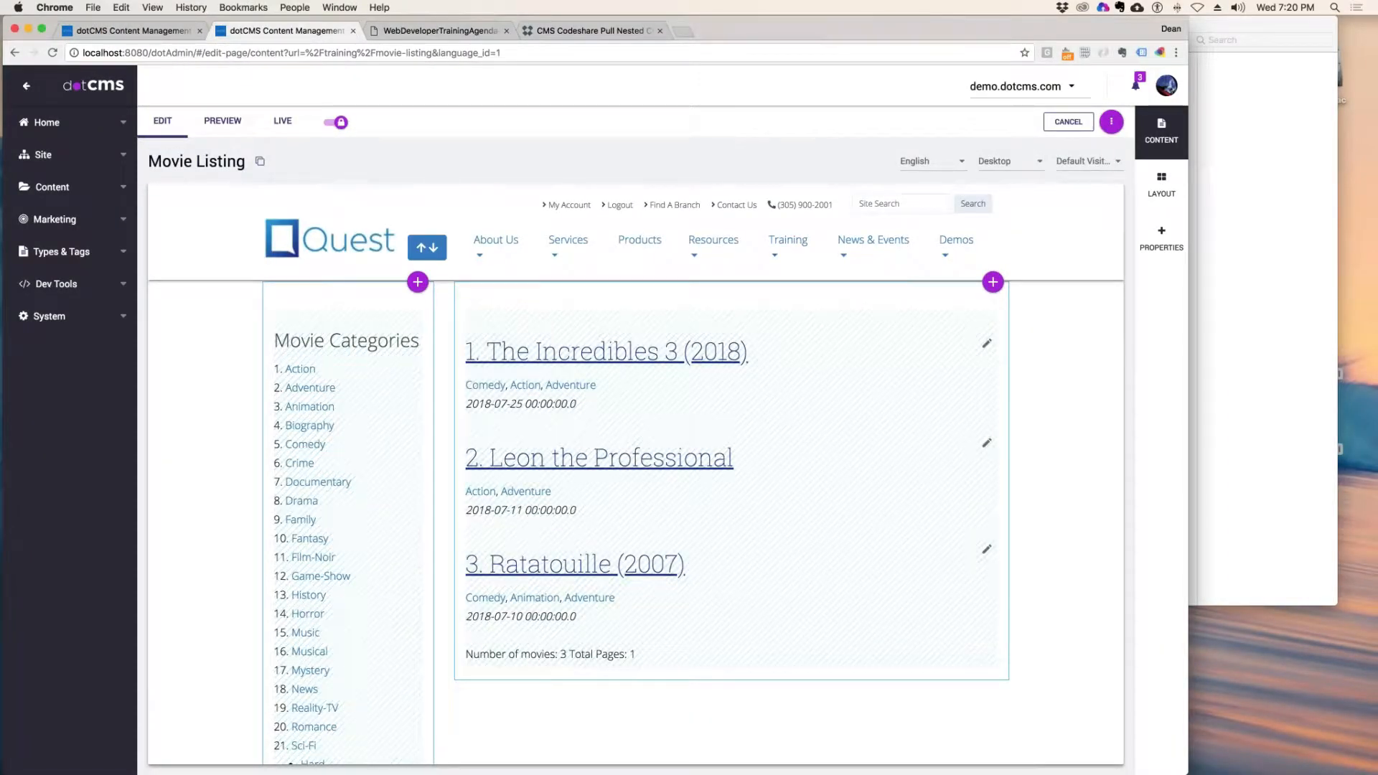
click(987, 308)
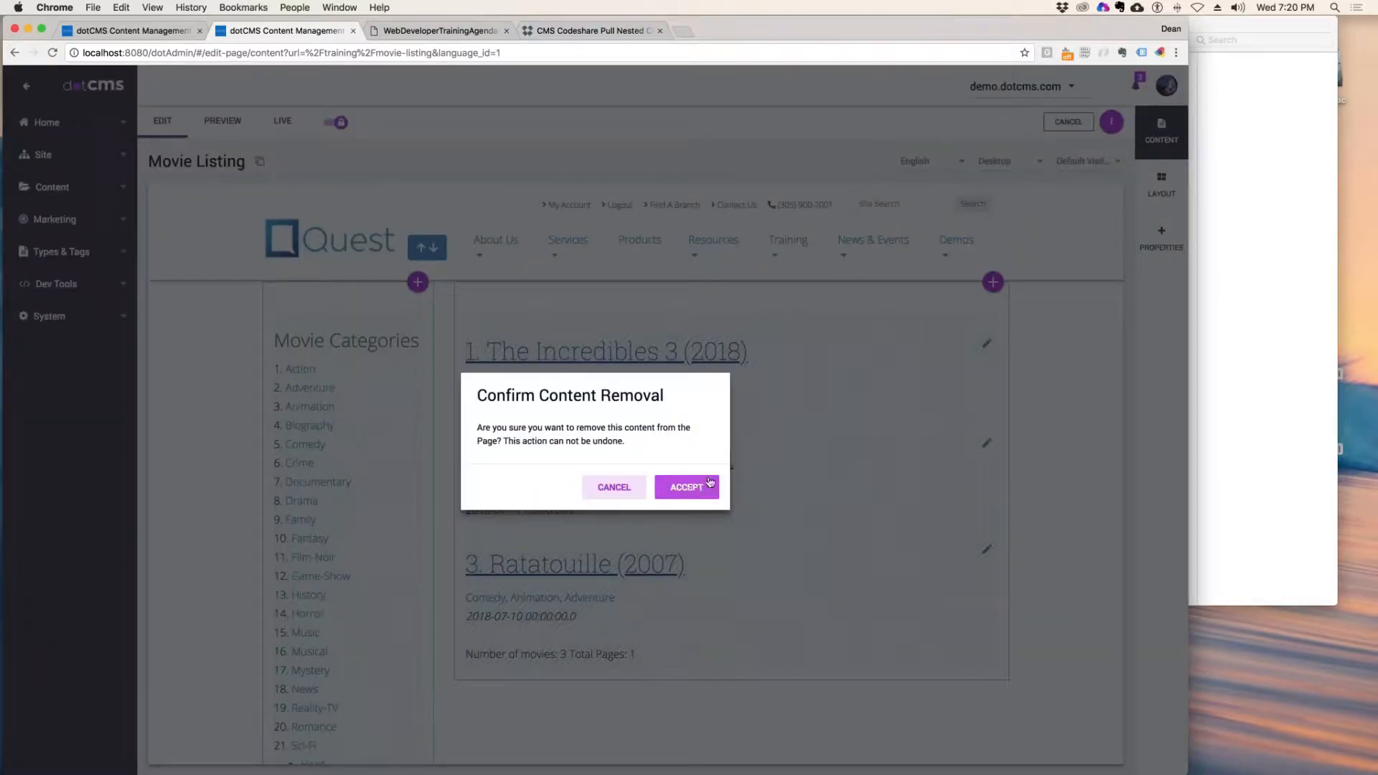
click(710, 482)
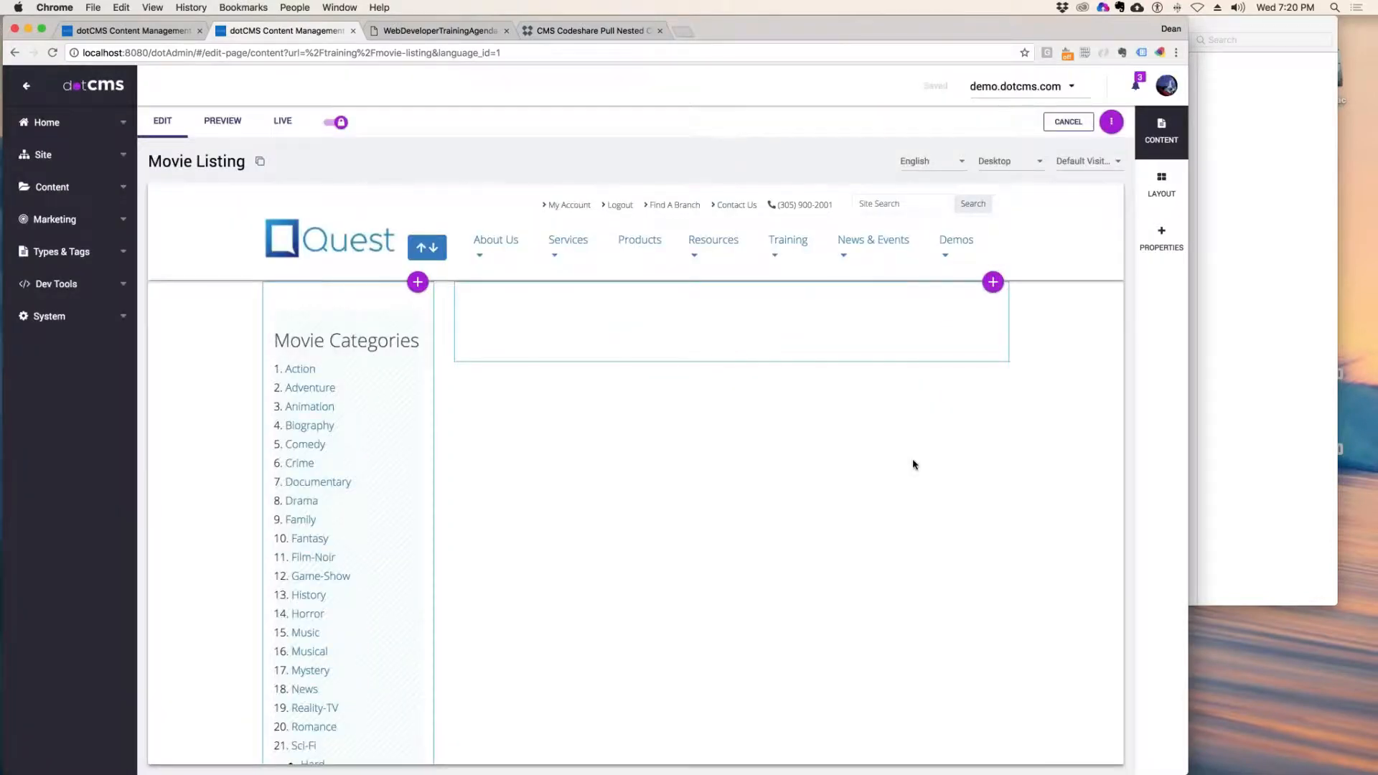
- Close the query window in the content search and open the list of content types
click(147, 30)
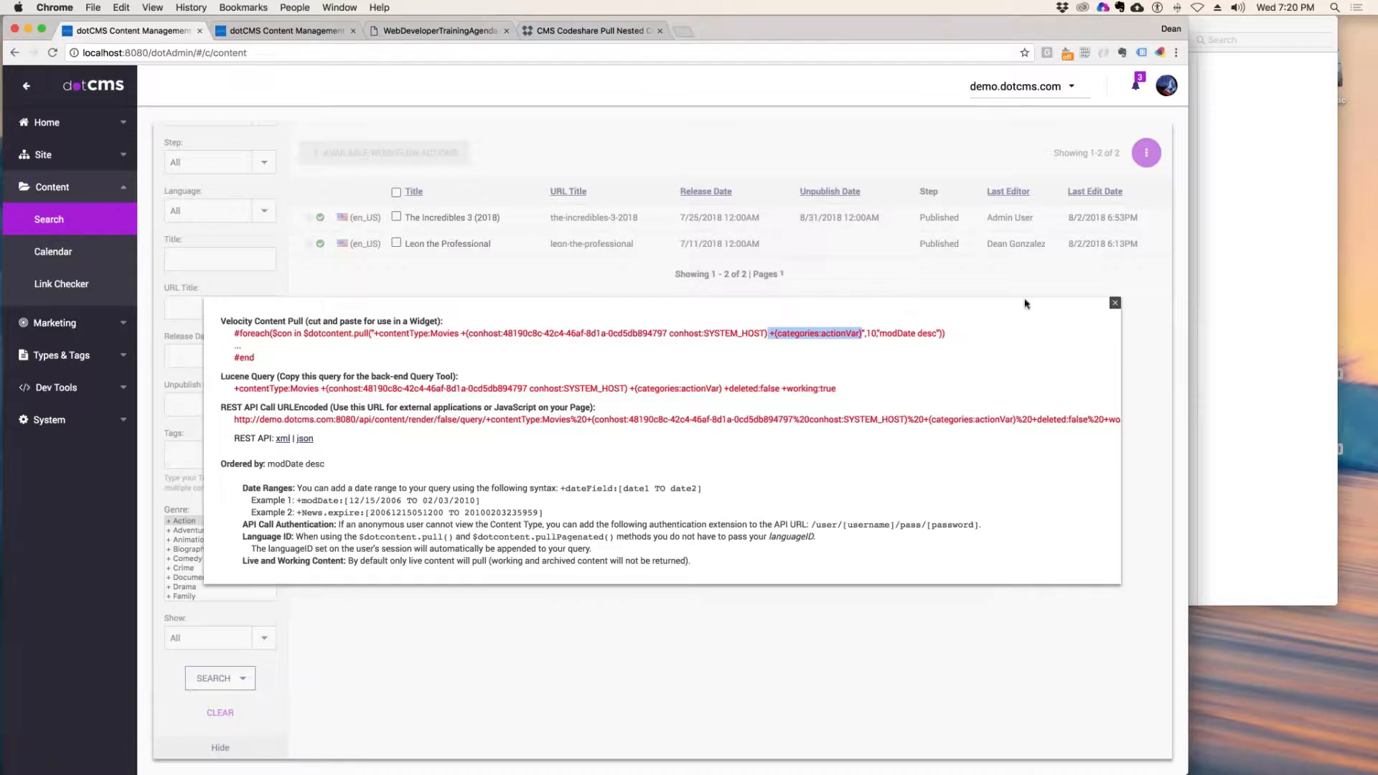
click(1114, 303)
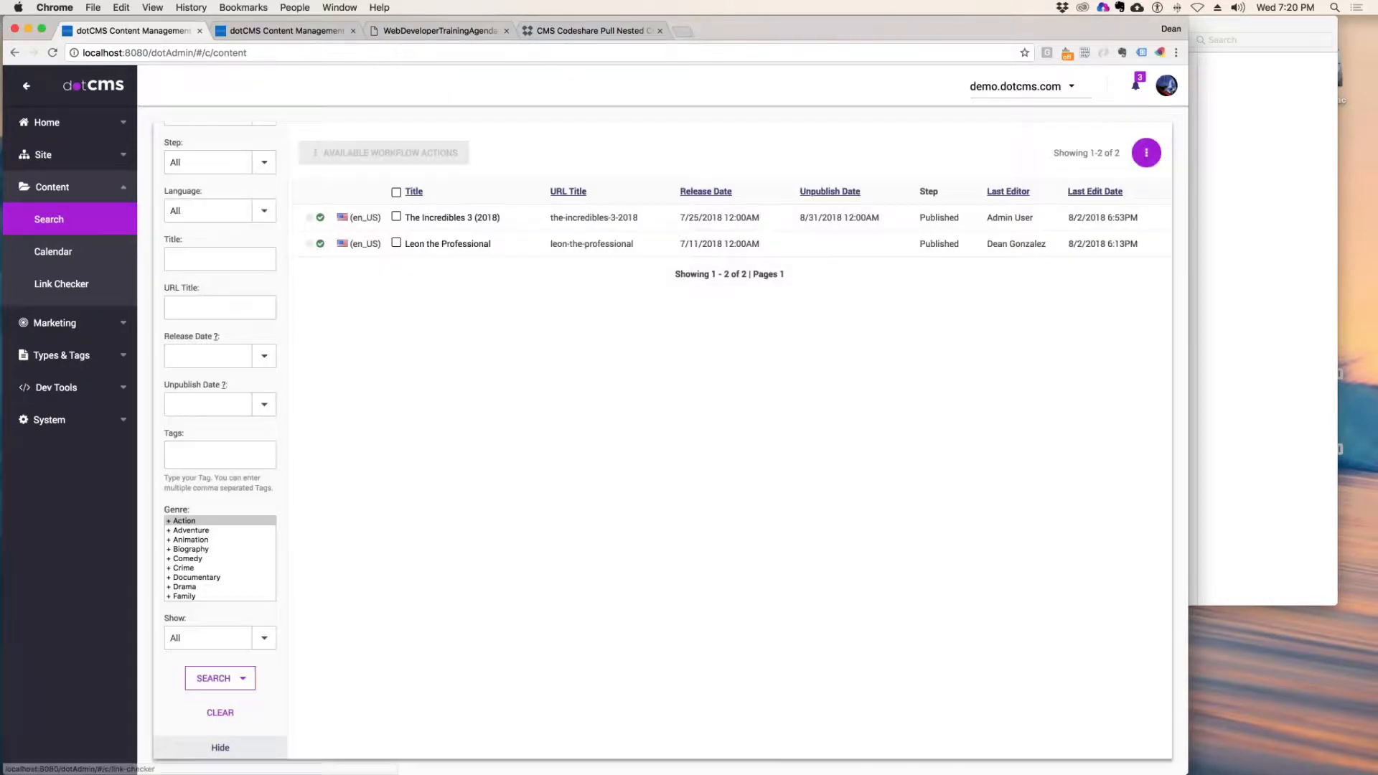
click(76, 357)
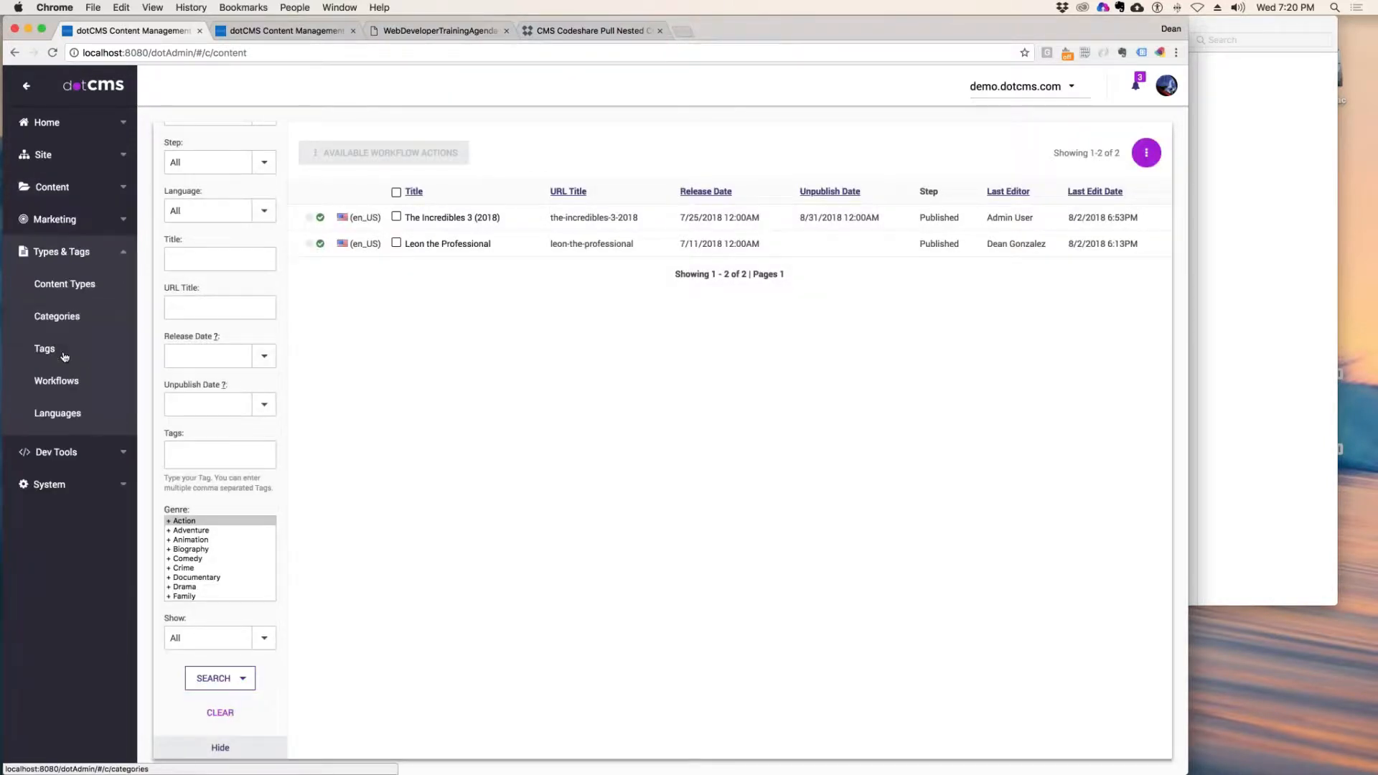
click(110, 282)
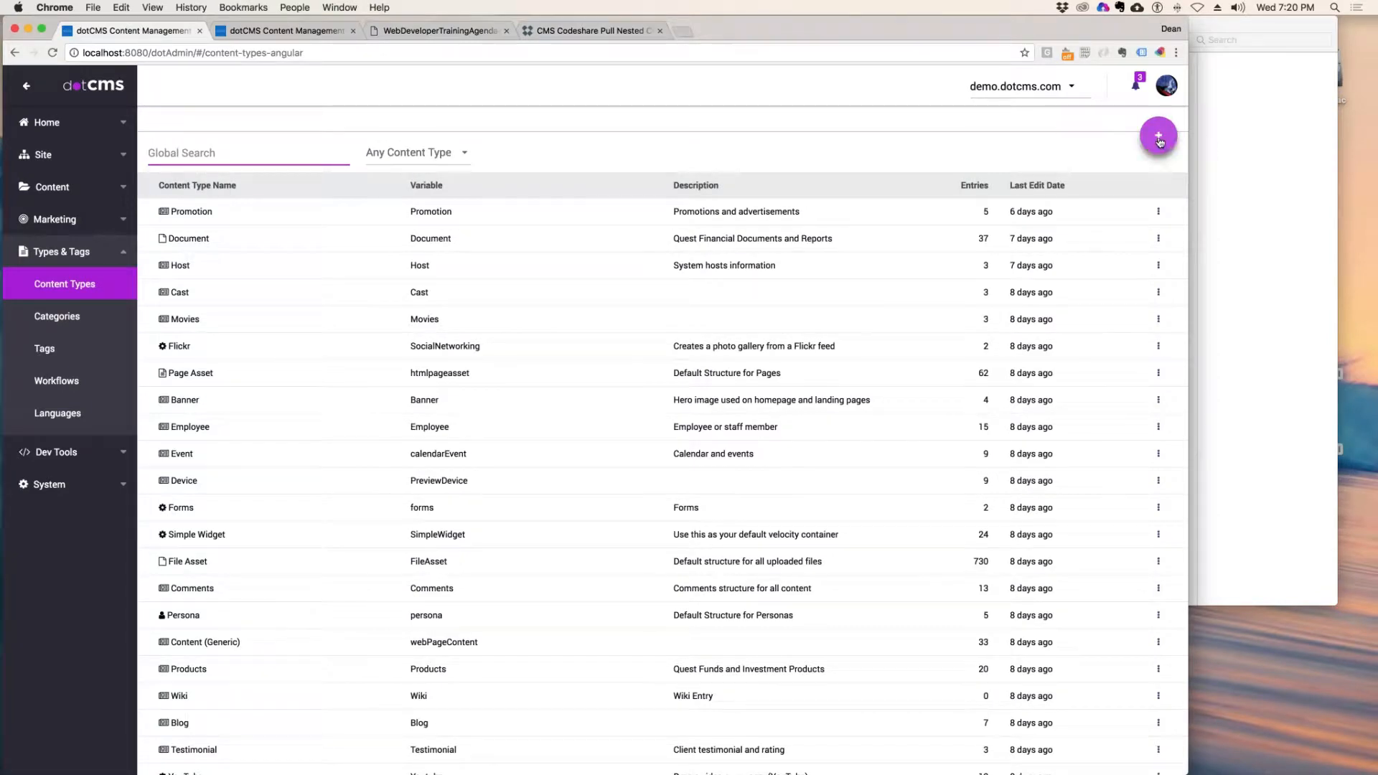
- Create a new widget content type named Movie Listing on demo.dotcms.com with the System Workflow
click(1160, 142)
click(1108, 188)
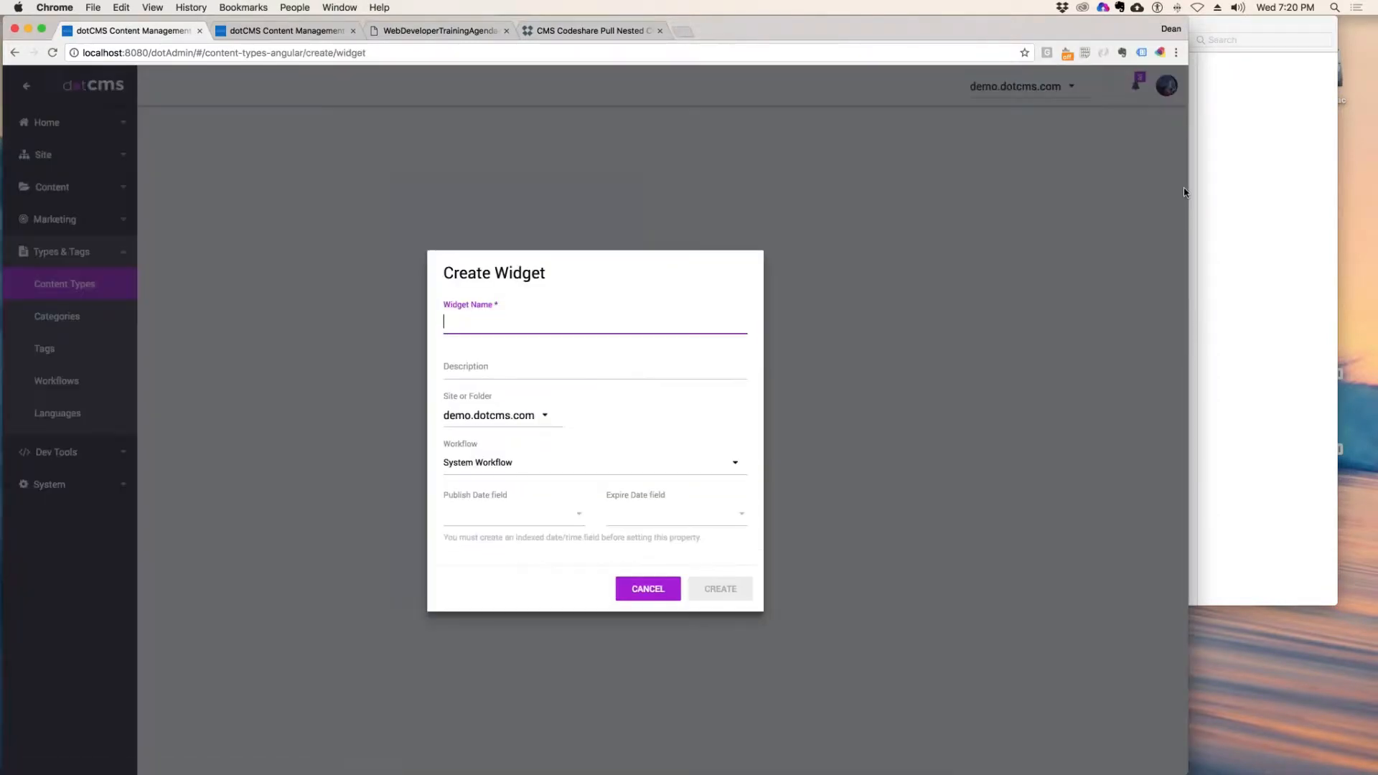
click(489, 328)
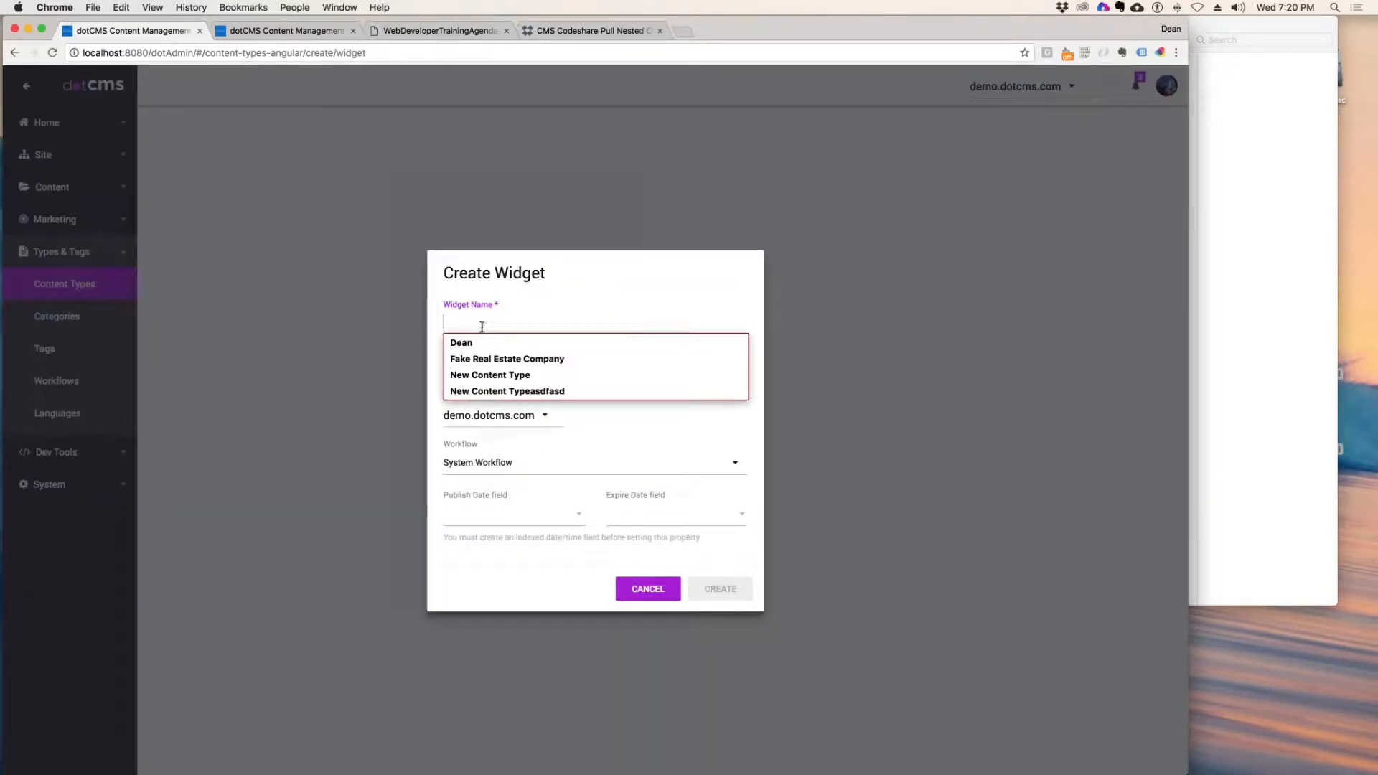
text(M)
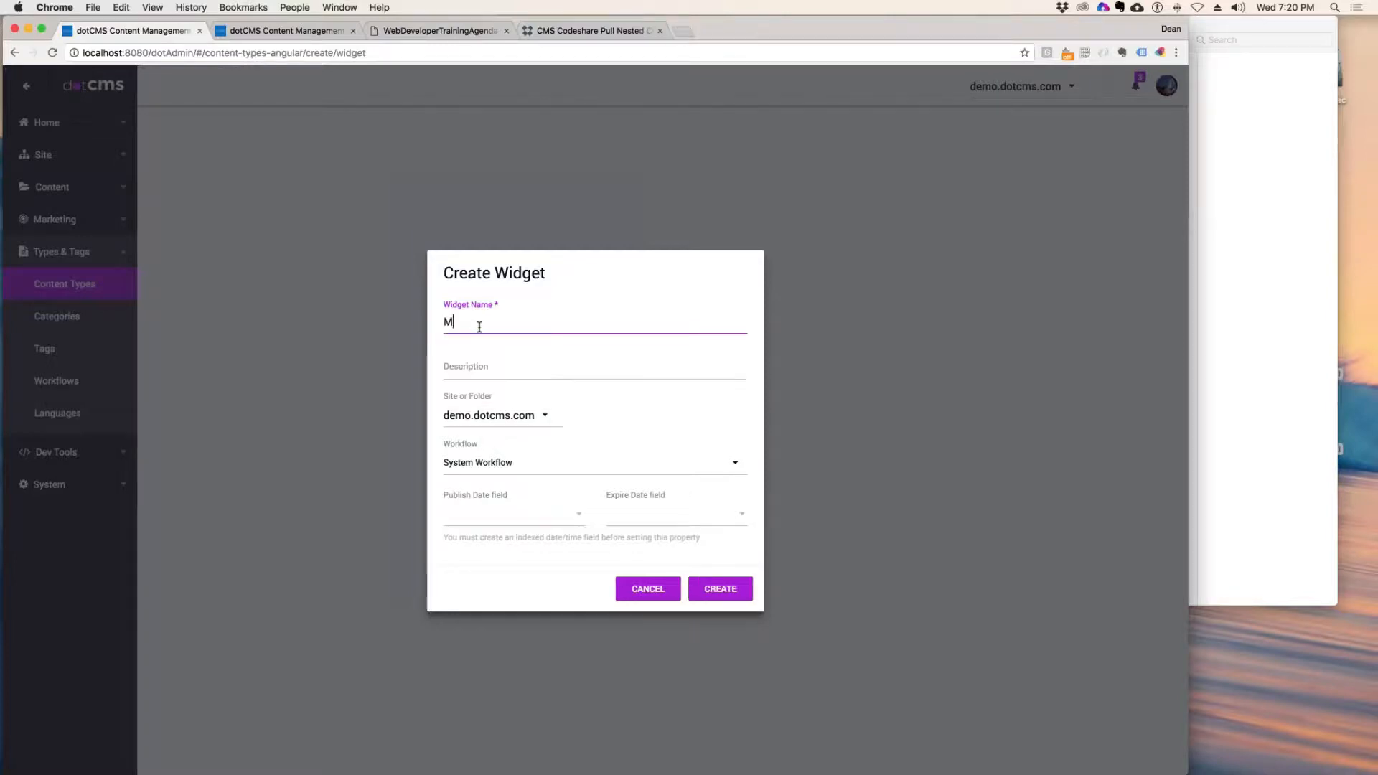
text(ovie Listing)
click(732, 590)
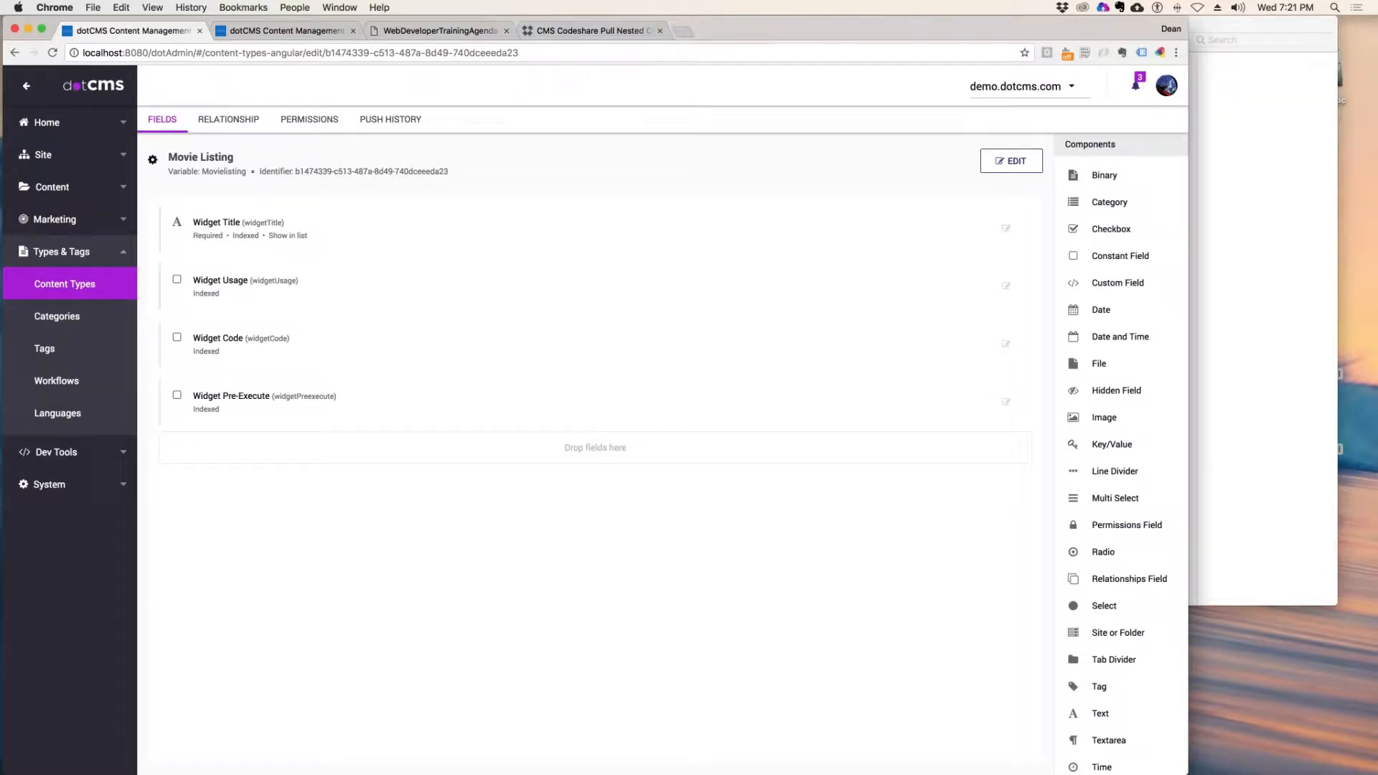
- Switch to TextWrangler to review the page number, page size and sort arguments on line 14, and return to the widget's fields
scroll(1098, 445, down, 1)
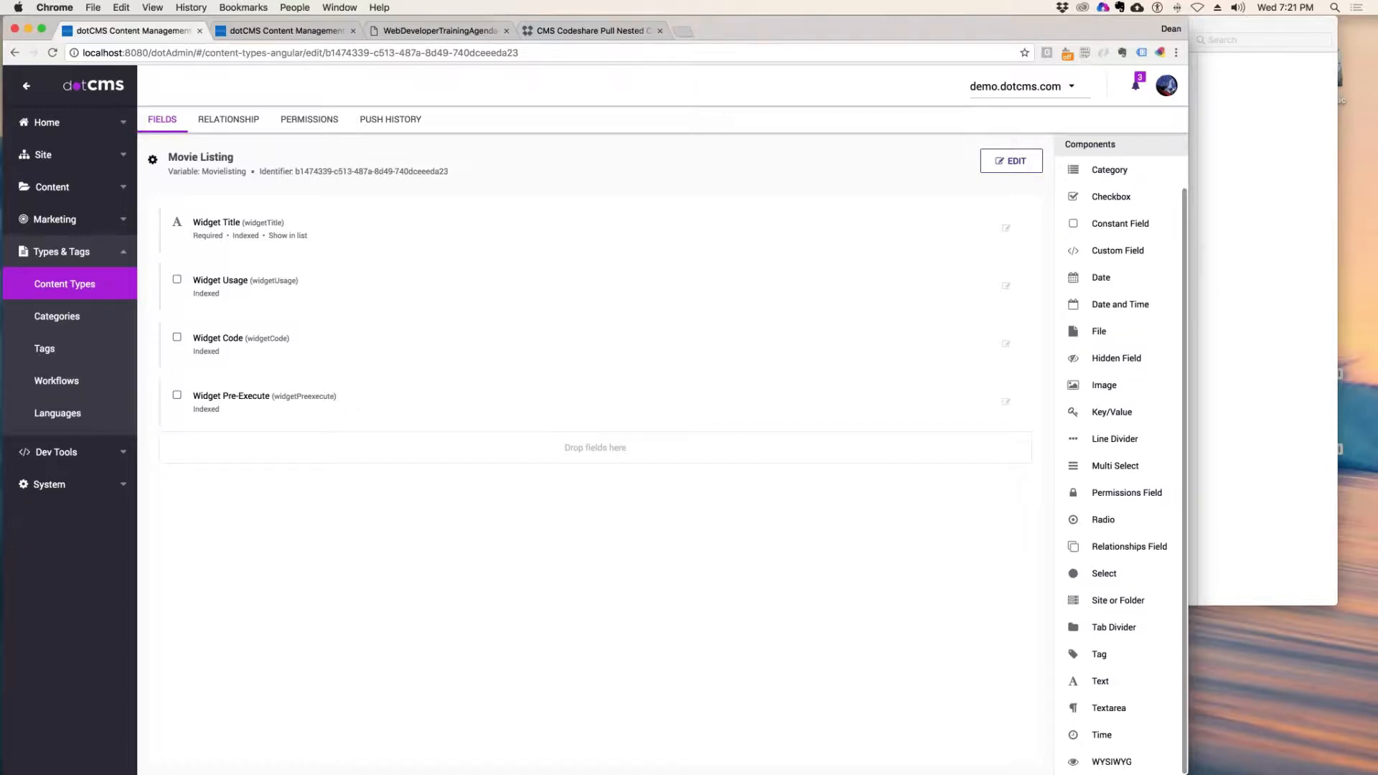
drag(1377, 15, 435, 4)
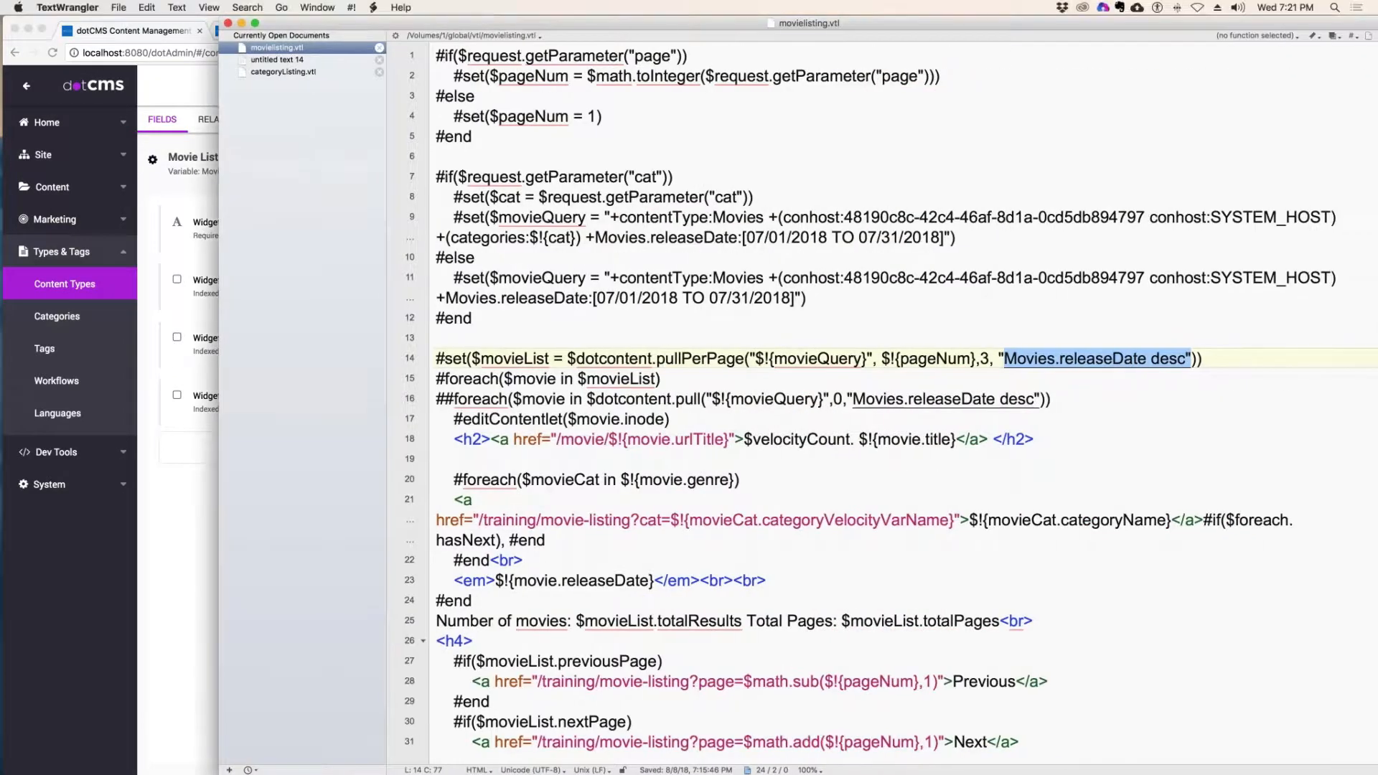
click(1072, 399)
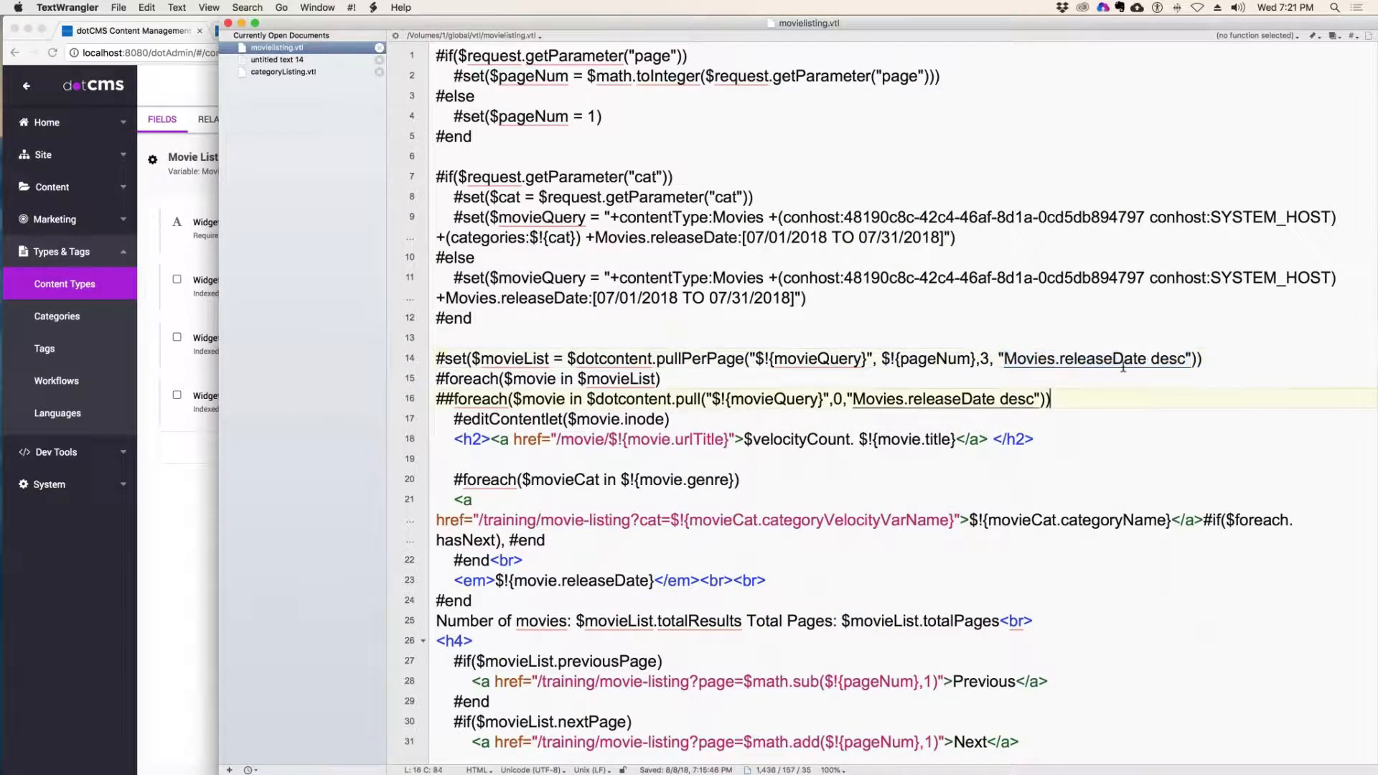
drag(1179, 358, 889, 358)
click(1007, 280)
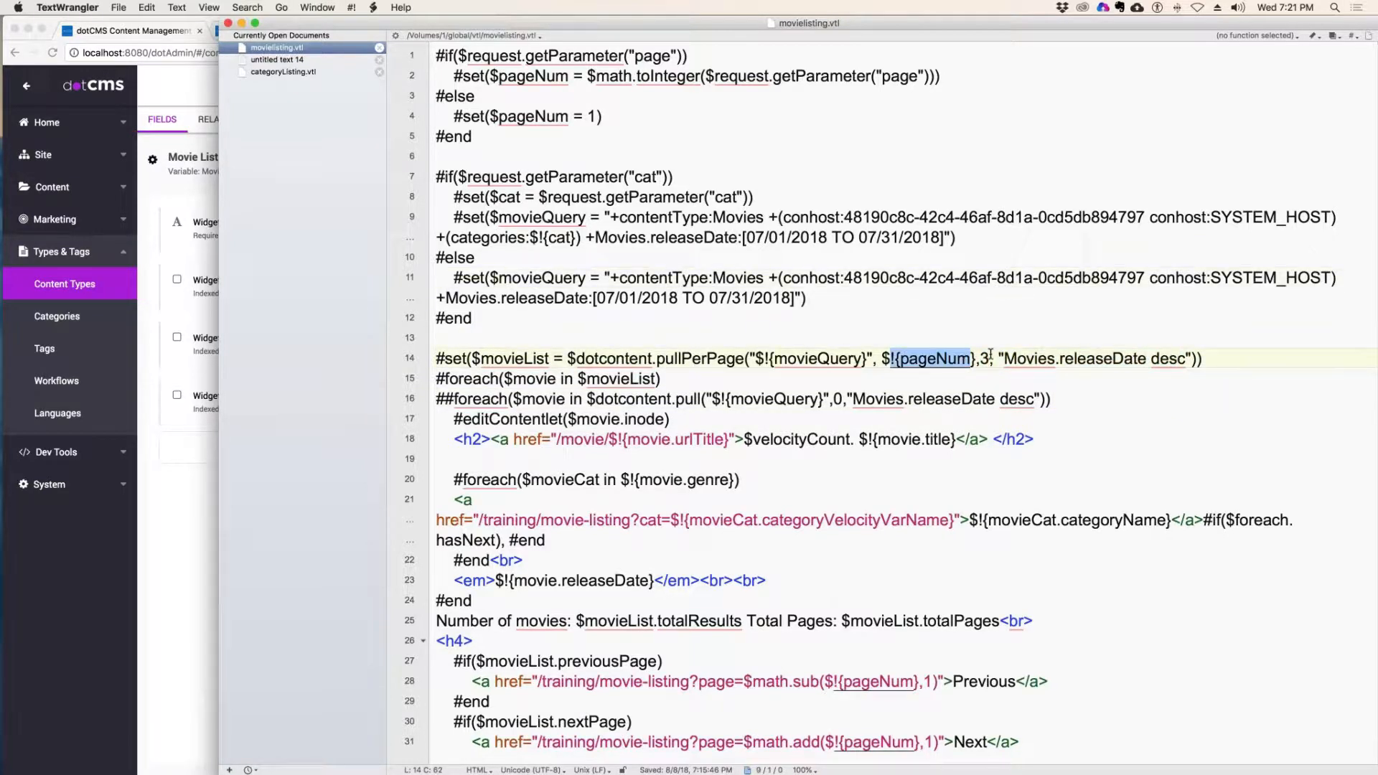
drag(989, 358, 980, 359)
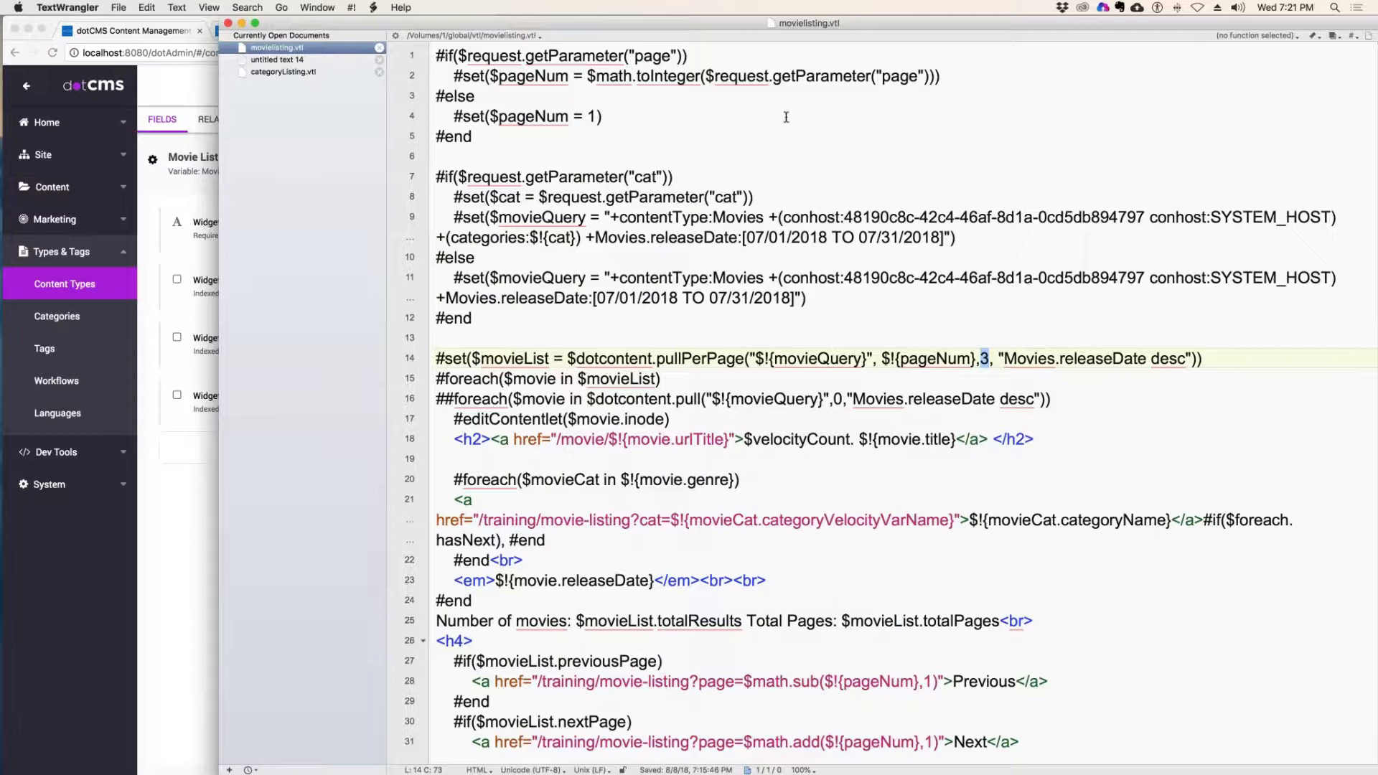
double_click(402, 25)
click(787, 574)
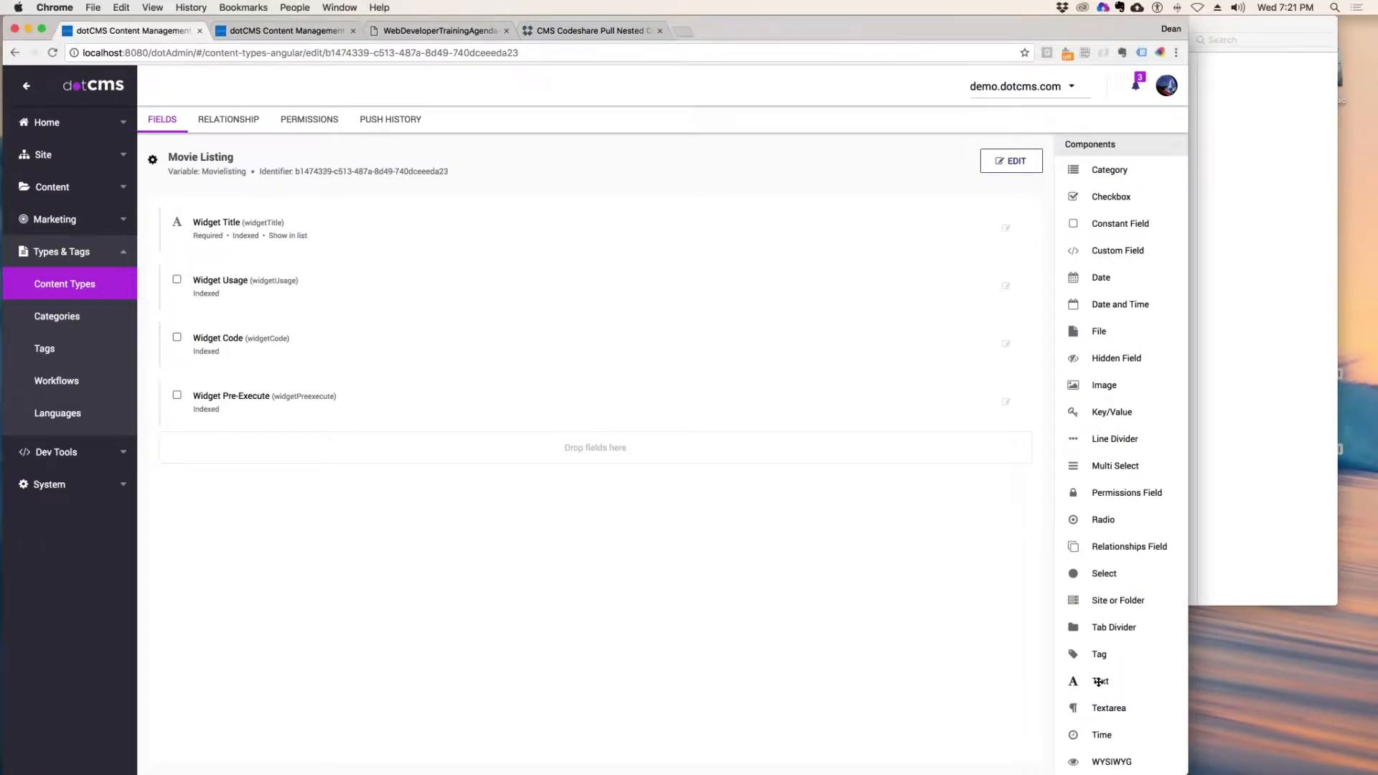
- Add a Text field between Widget Usage and Widget Code and name it Movies Per Page
drag(1083, 674, 550, 332)
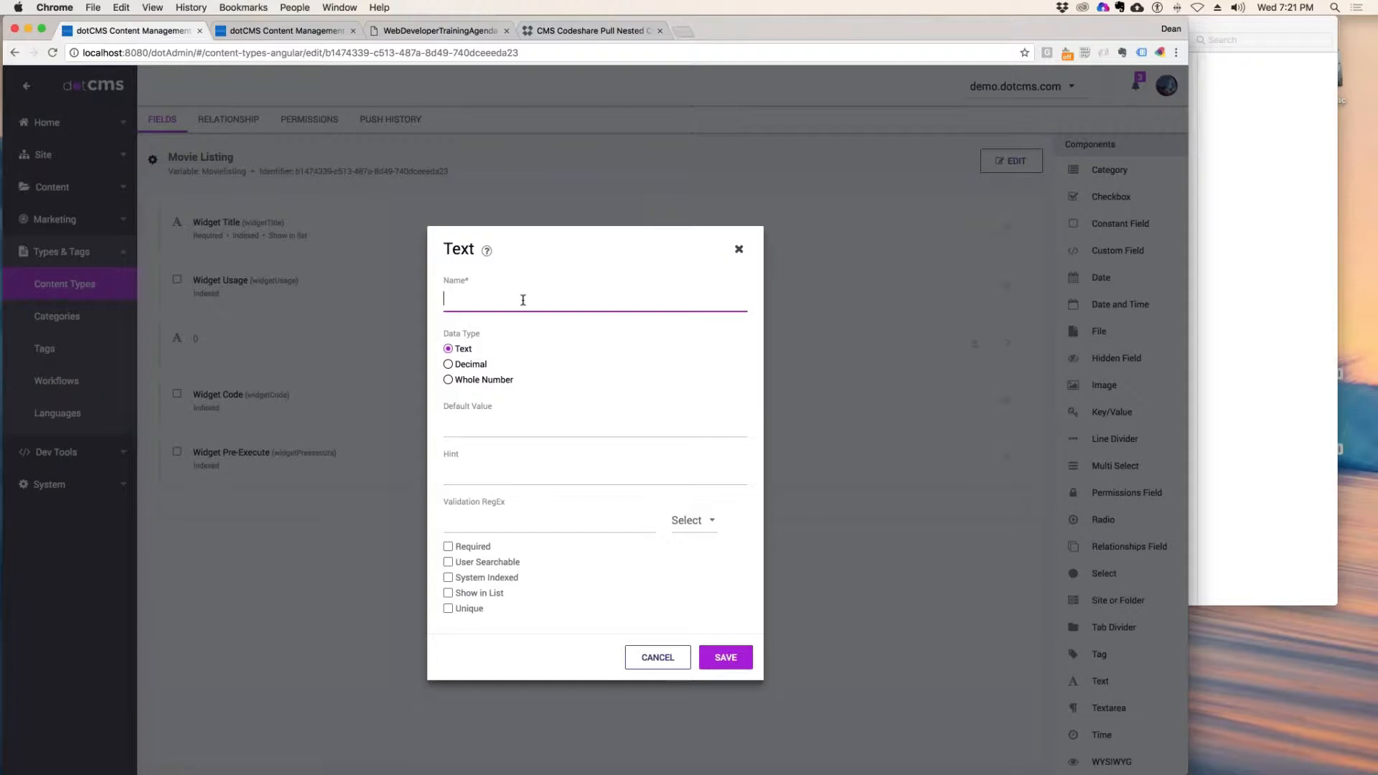
text(Total Number Of Mo)
key(BackSpace)
key(BackSpace)
key(BackSpace)
key(BackSpace)
key(BackSpace)
key(BackSpace)
key(BackSpace)
key(BackSpace)
key(BackSpace)
key(BackSpace)
key(BackSpace)
key(BackSpace)
key(BackSpace)
key(BackSpace)
key(BackSpace)
key(BackSpace)
key(BackSpace)
key(BackSpace)
text(Movies Per Page)
- Give the field the hint "Number of movies to display per page" and the data type Whole Number
click(512, 468)
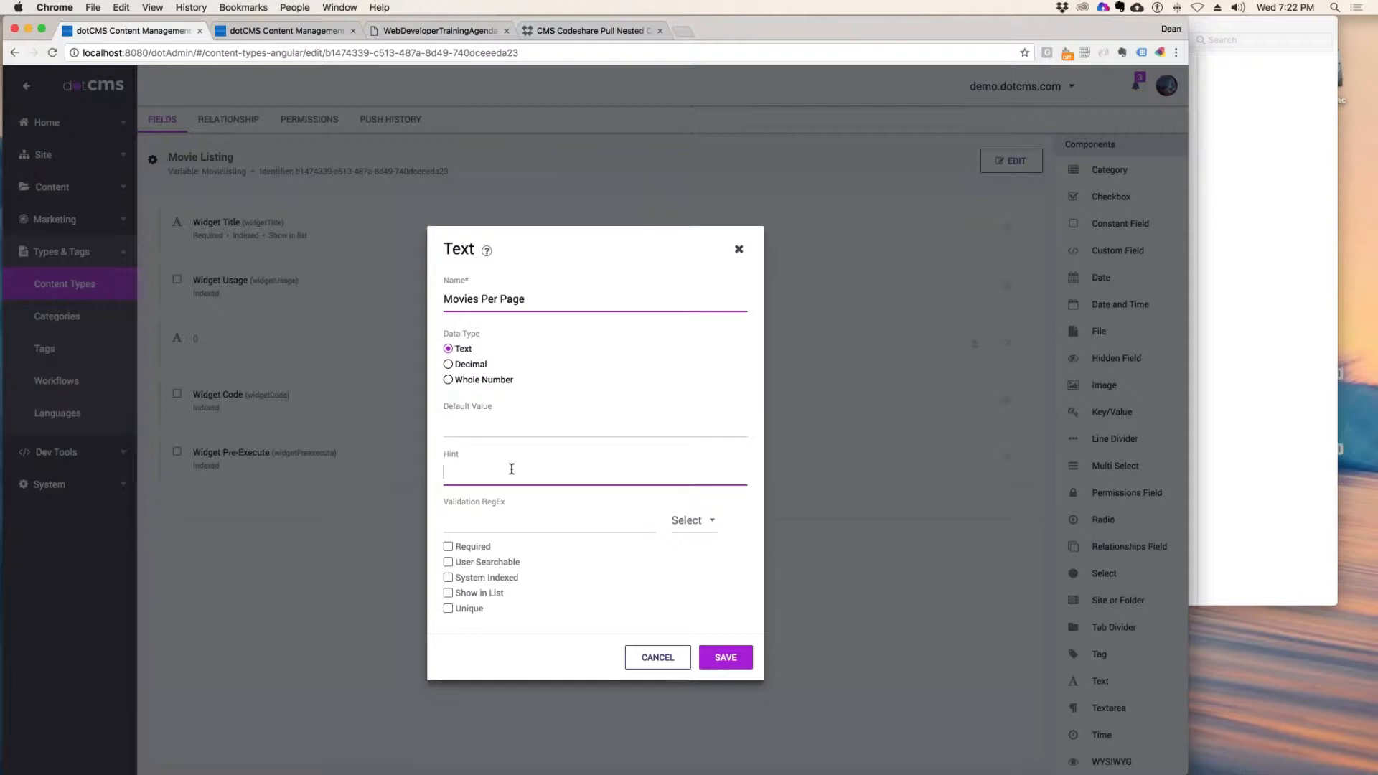
text(Number of movies to display per page)
click(448, 379)
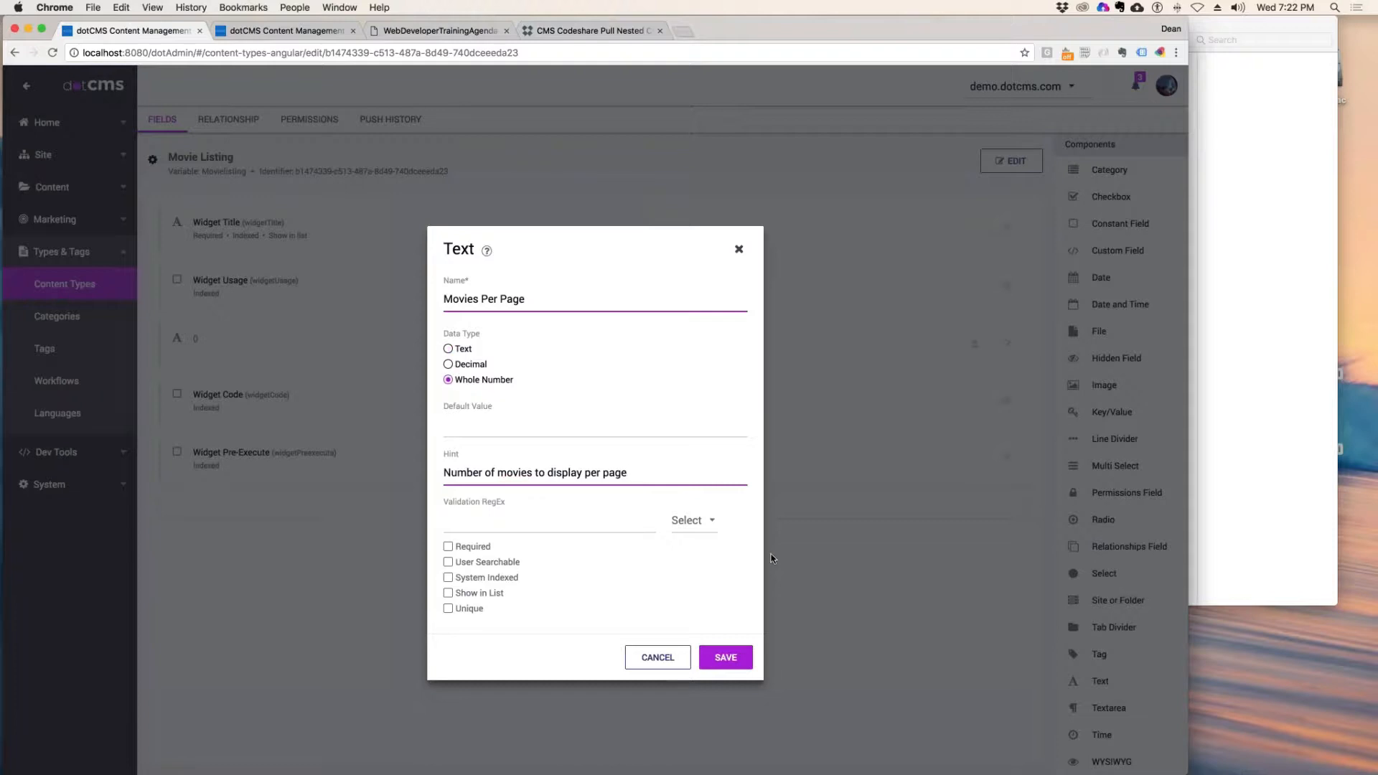
- Make the field required, user searchable and shown in list, save it, and move it below Widget Pre-Execute
click(448, 547)
click(448, 562)
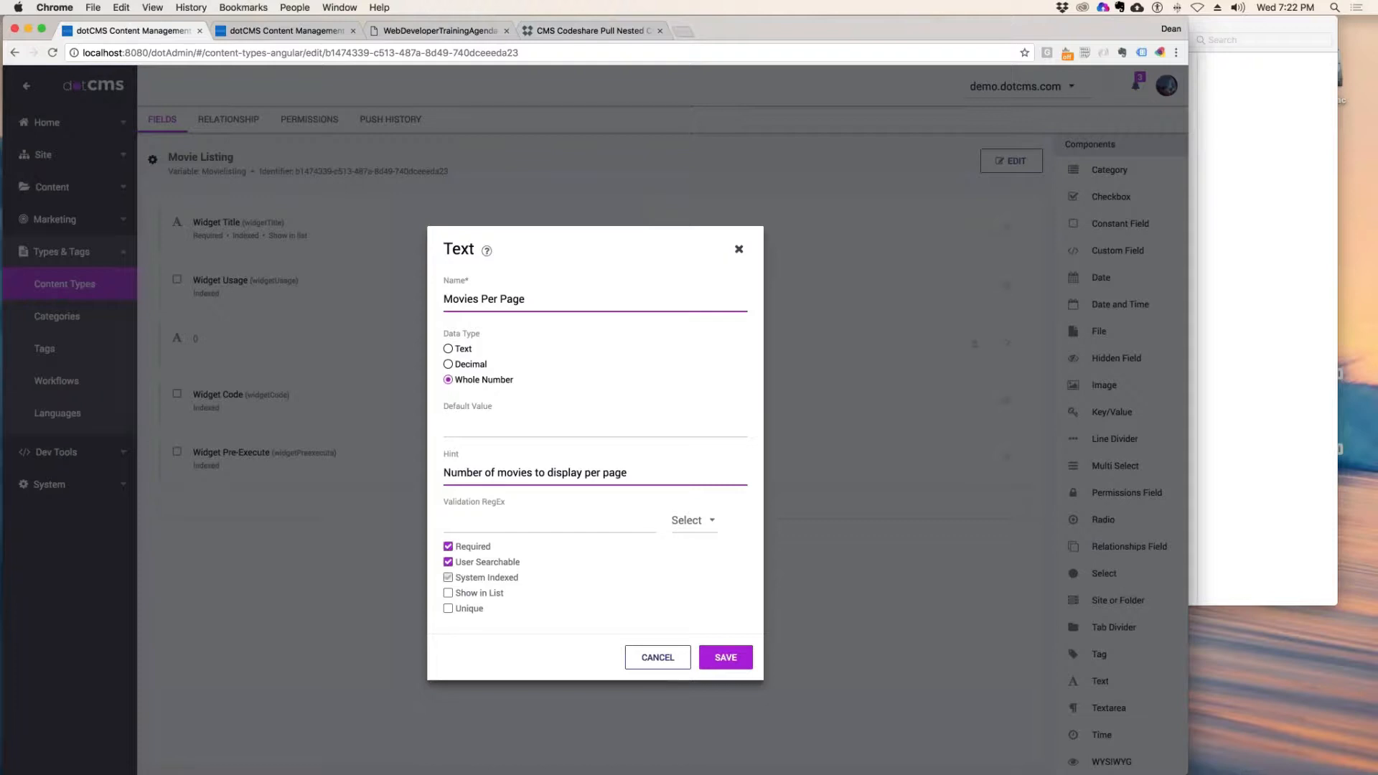
click(448, 593)
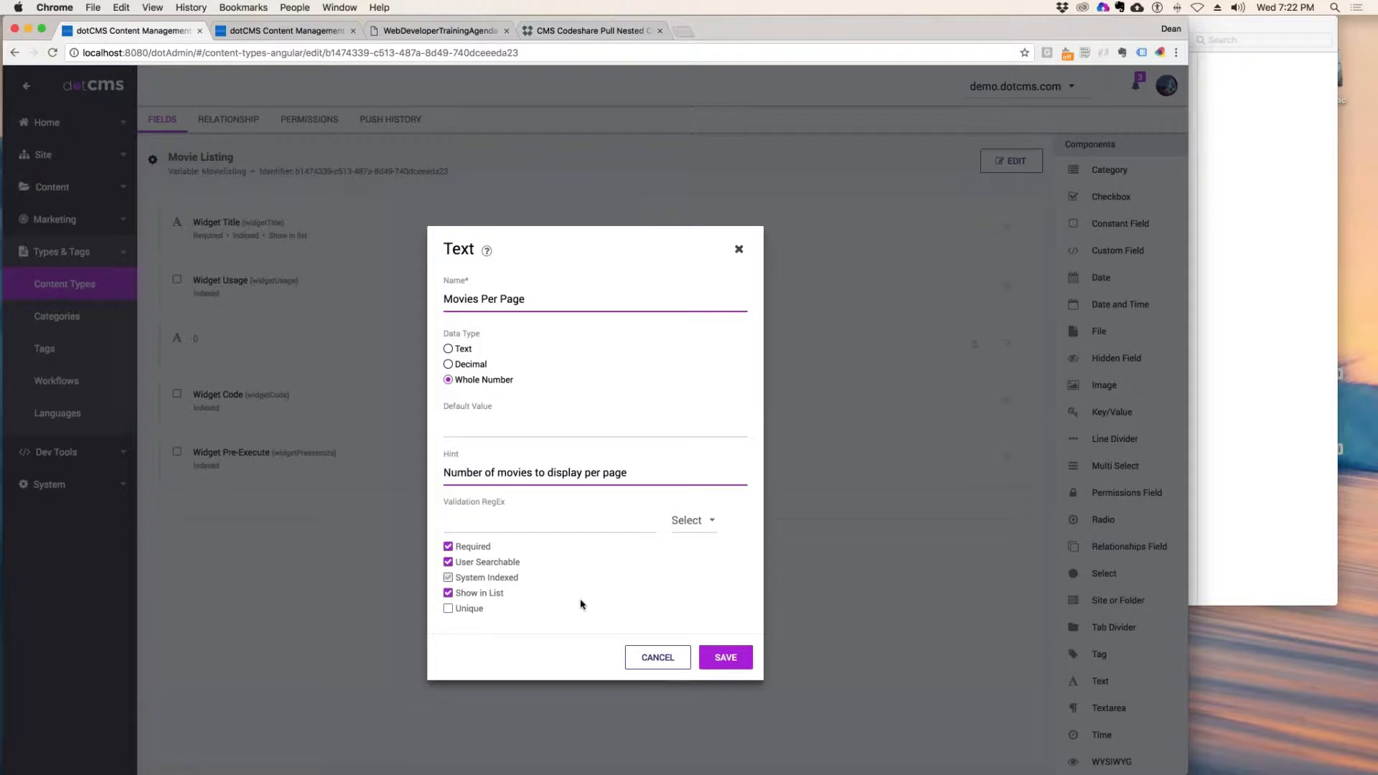
click(726, 659)
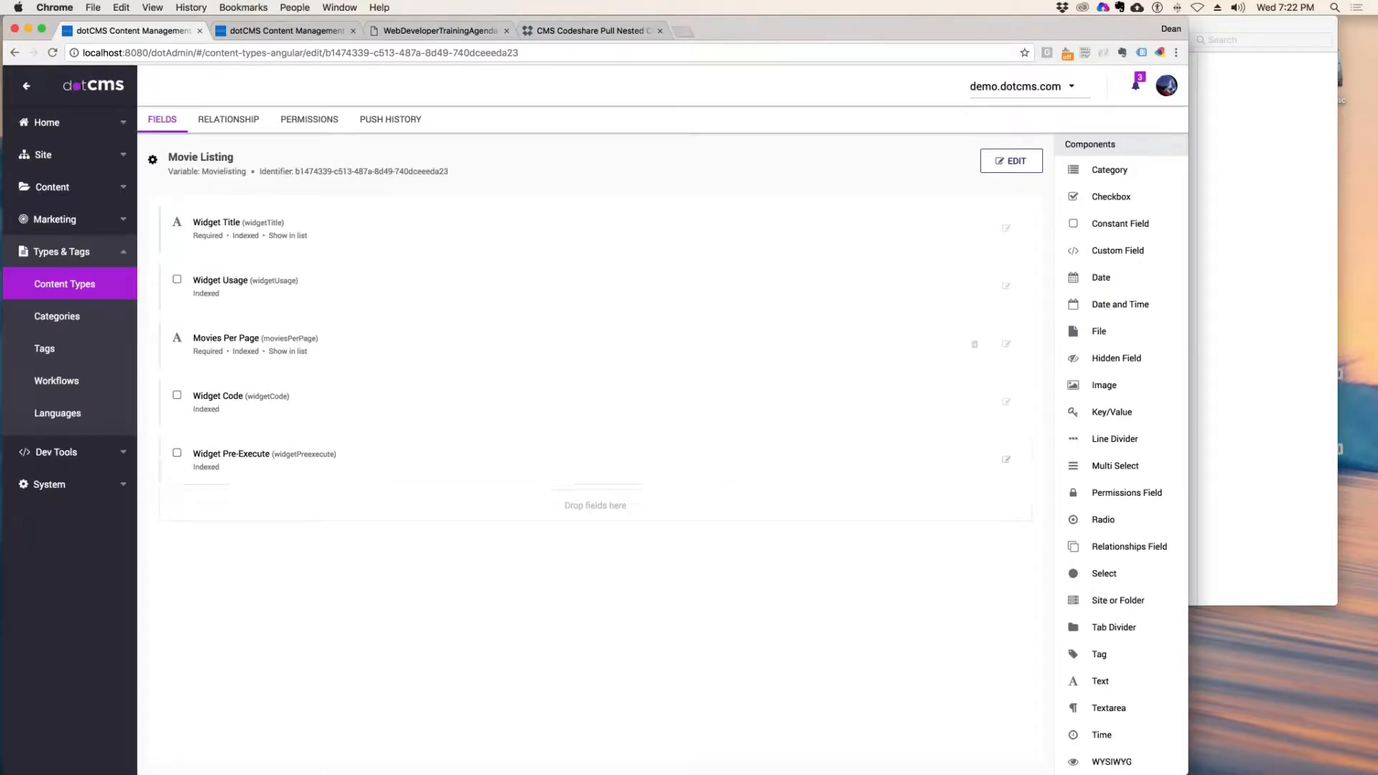
drag(214, 341, 215, 458)
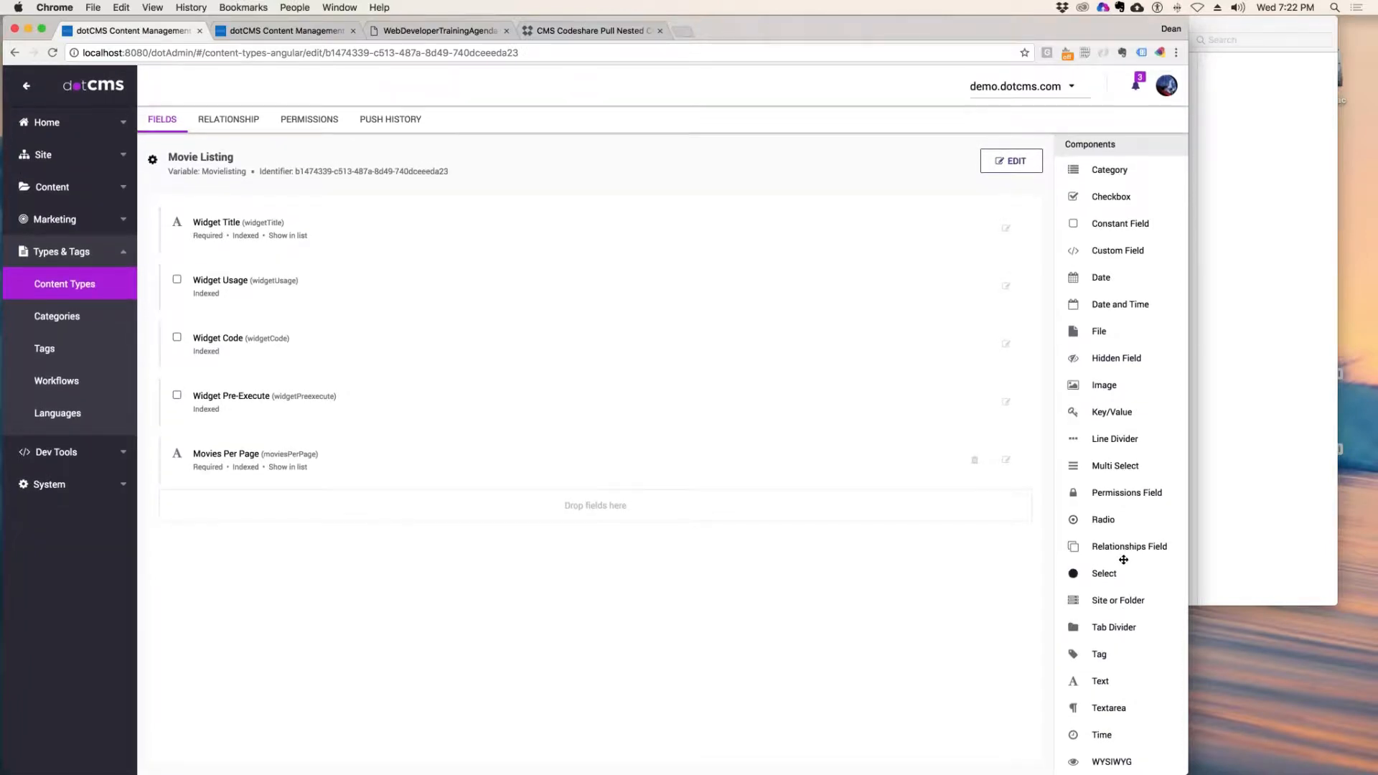
- Add a Select field named Sort By above Movies Per Page, with the value line "Title (Ascending)|Movies.releaseDate desc"
drag(1104, 575, 248, 456)
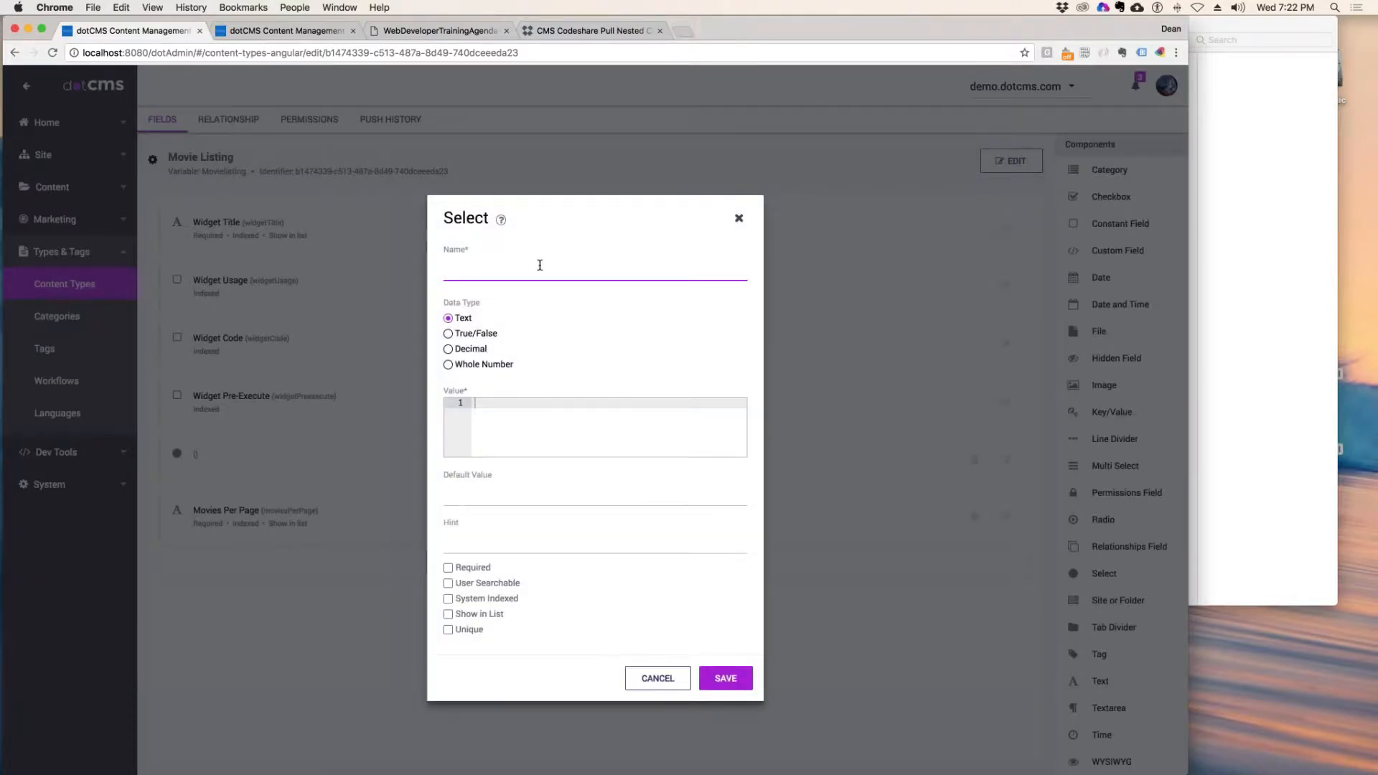
text(Sort By)
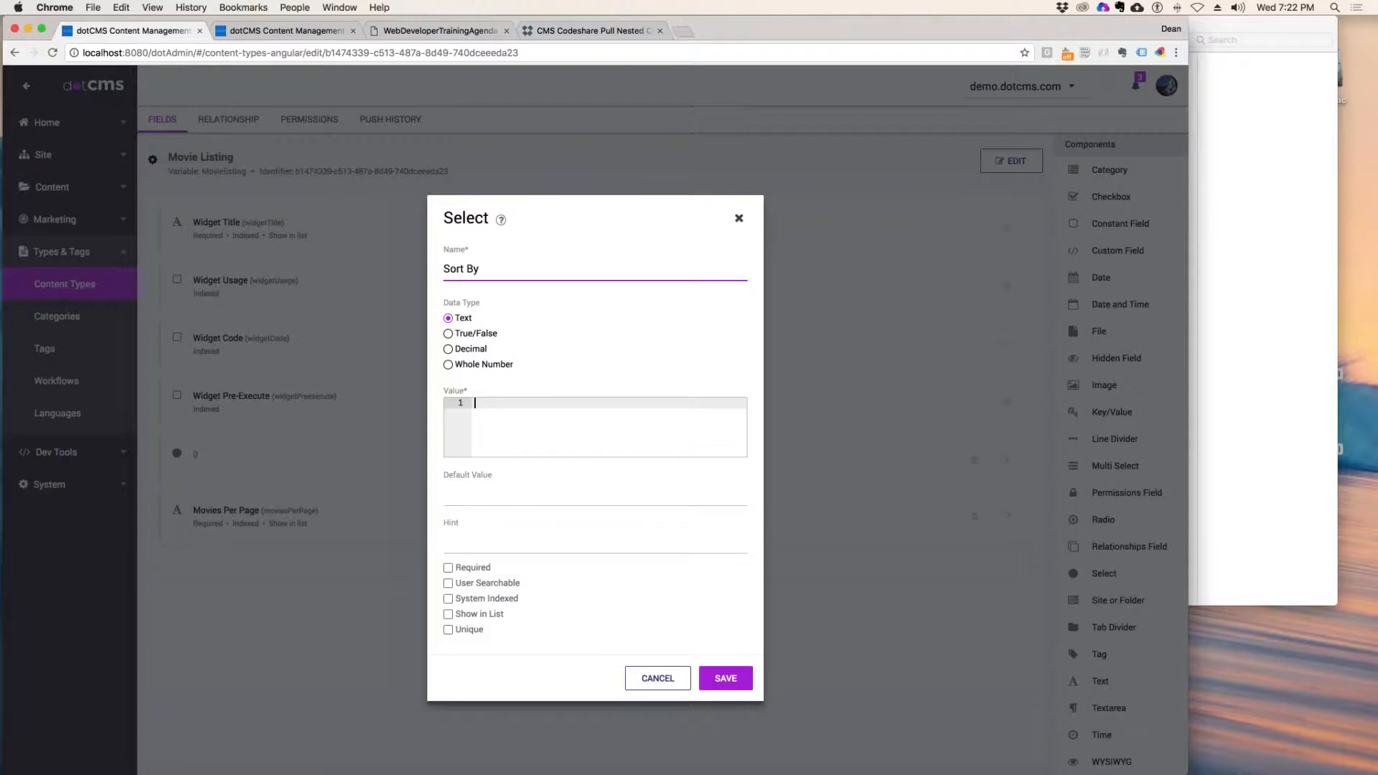
key(super+Tab)
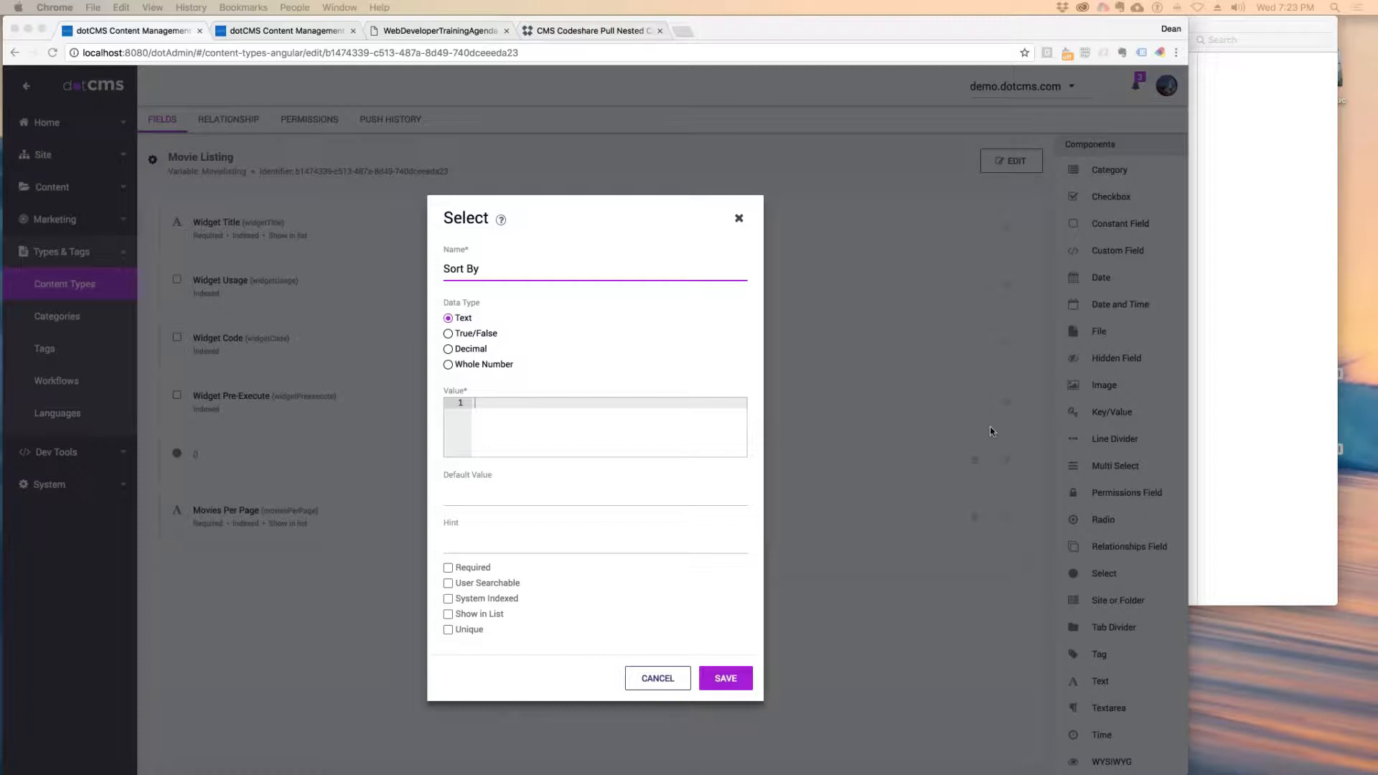
click(652, 412)
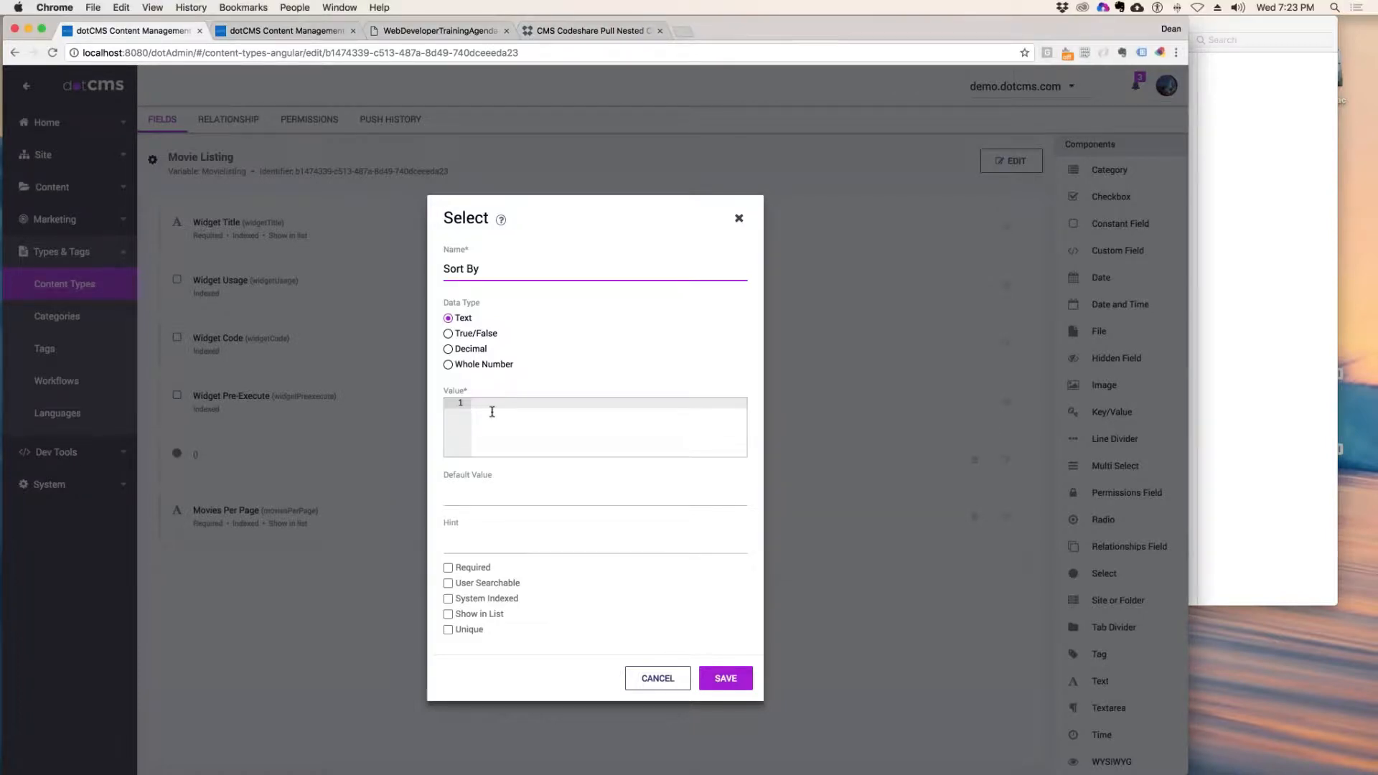
text(Movies.releaseDate desc)
text(Title (Ascending)|)
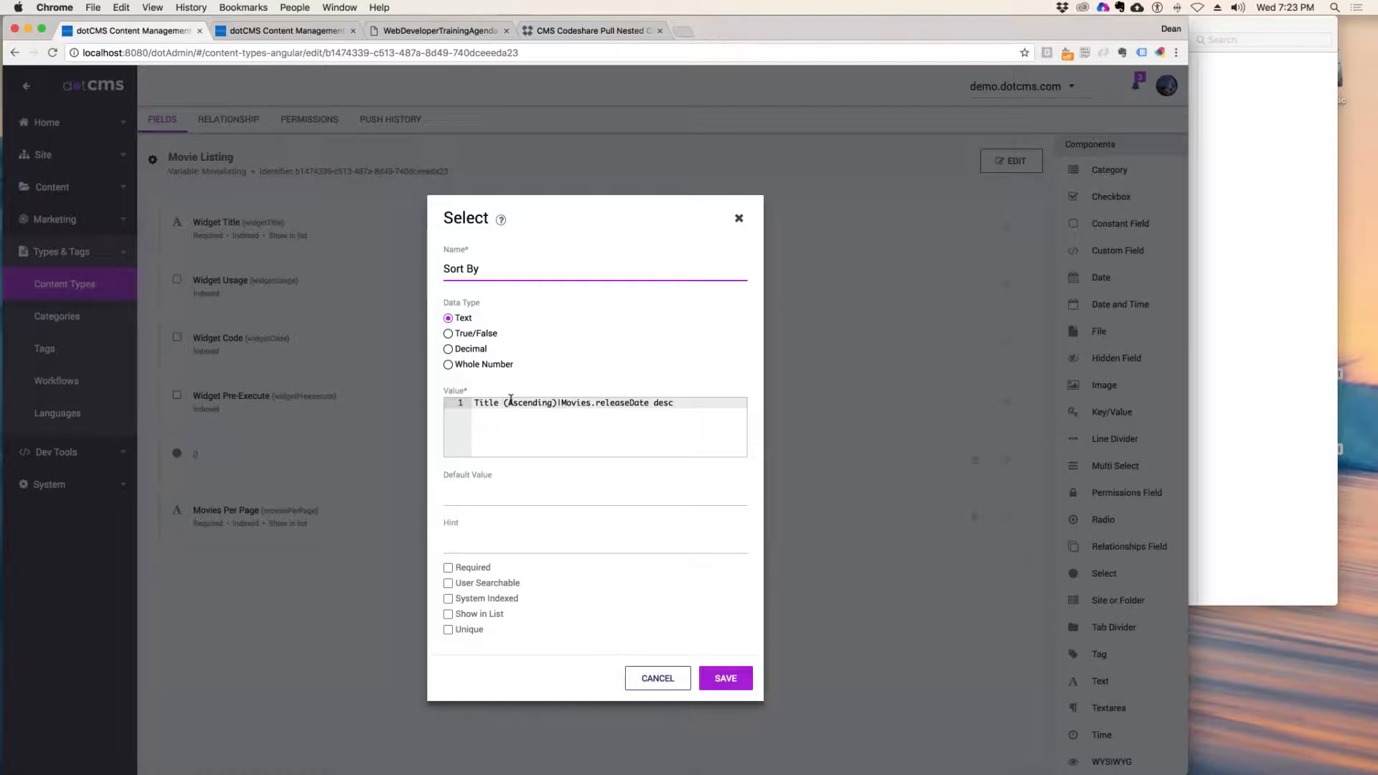
- Add a second value line "Title (Descending)|Movies.releaseDate desc" and shorten the first to "Title (Ascending)|Movies.releaseDate"
key(super+a)
key(super+c)
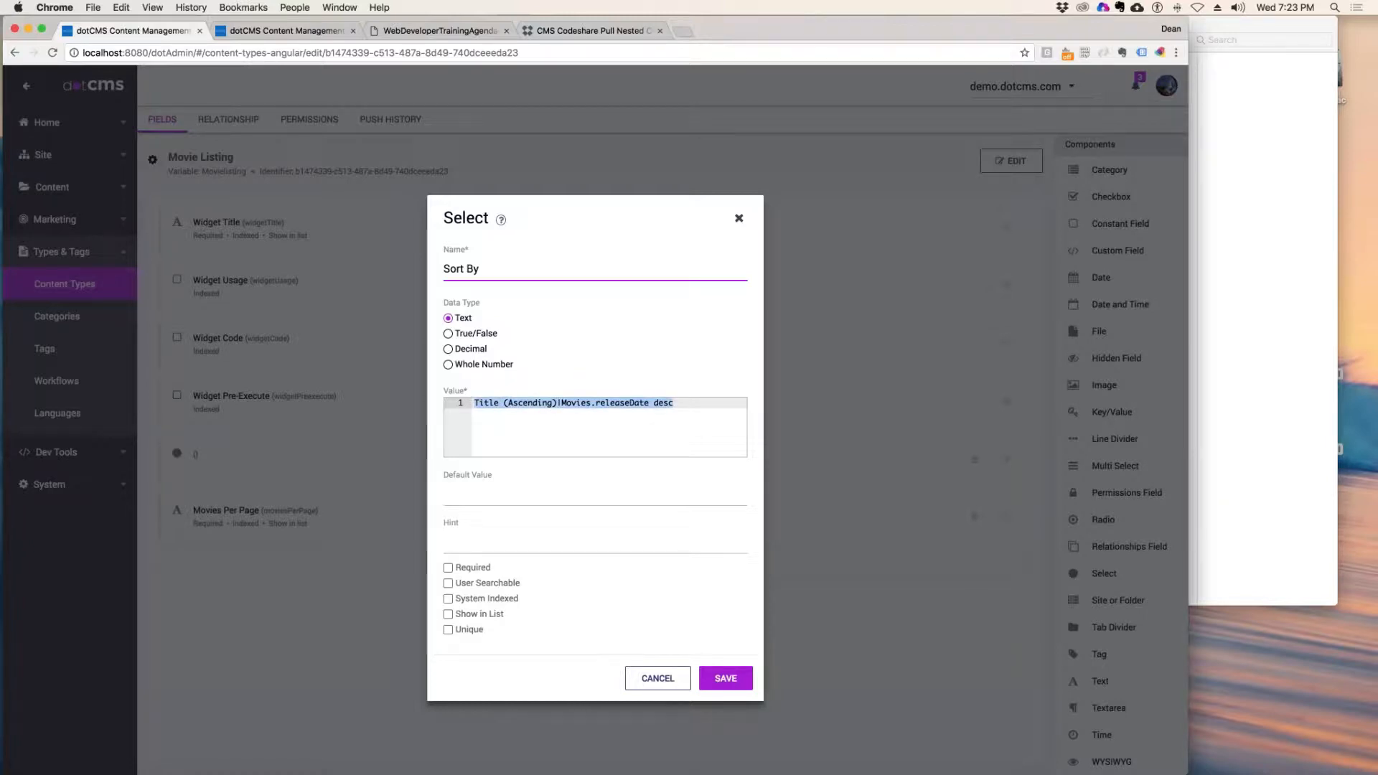
click(710, 405)
key(Return)
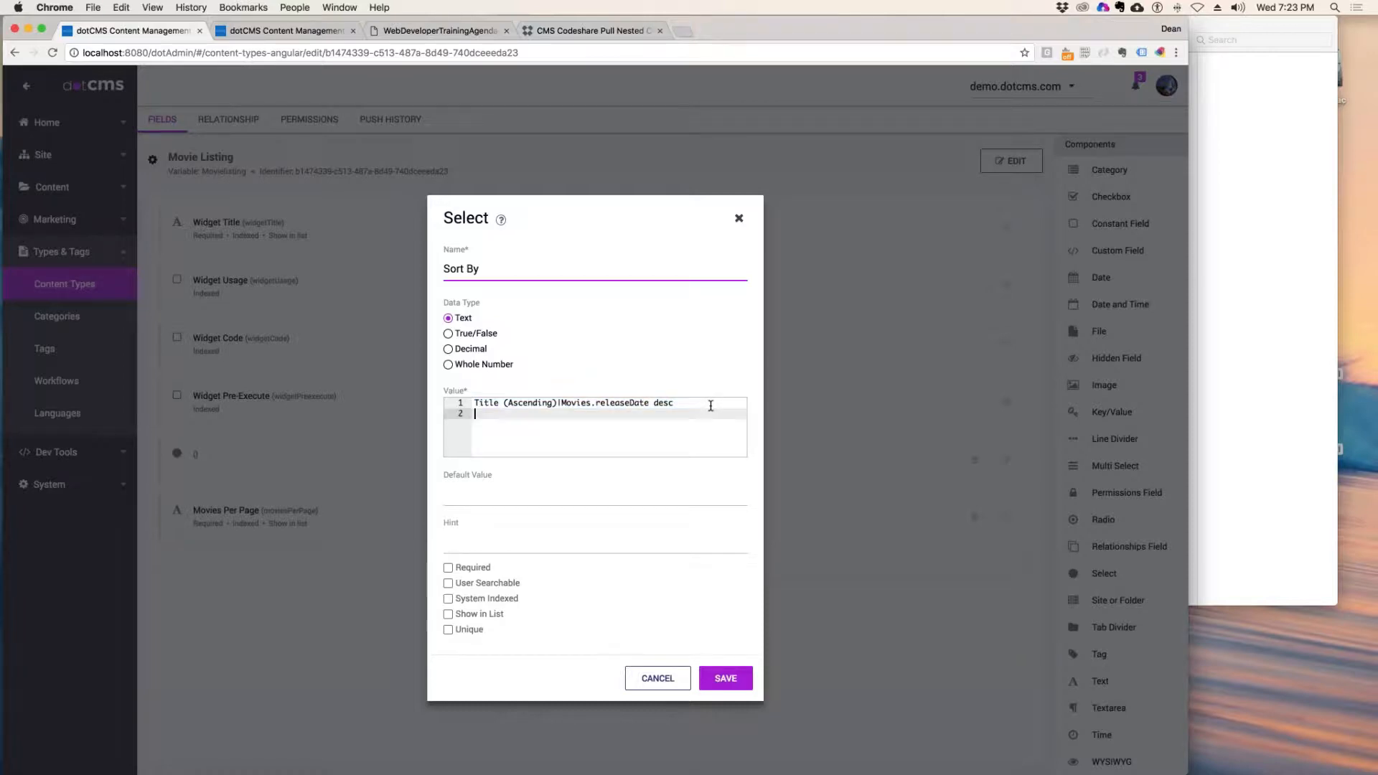
key(super+v)
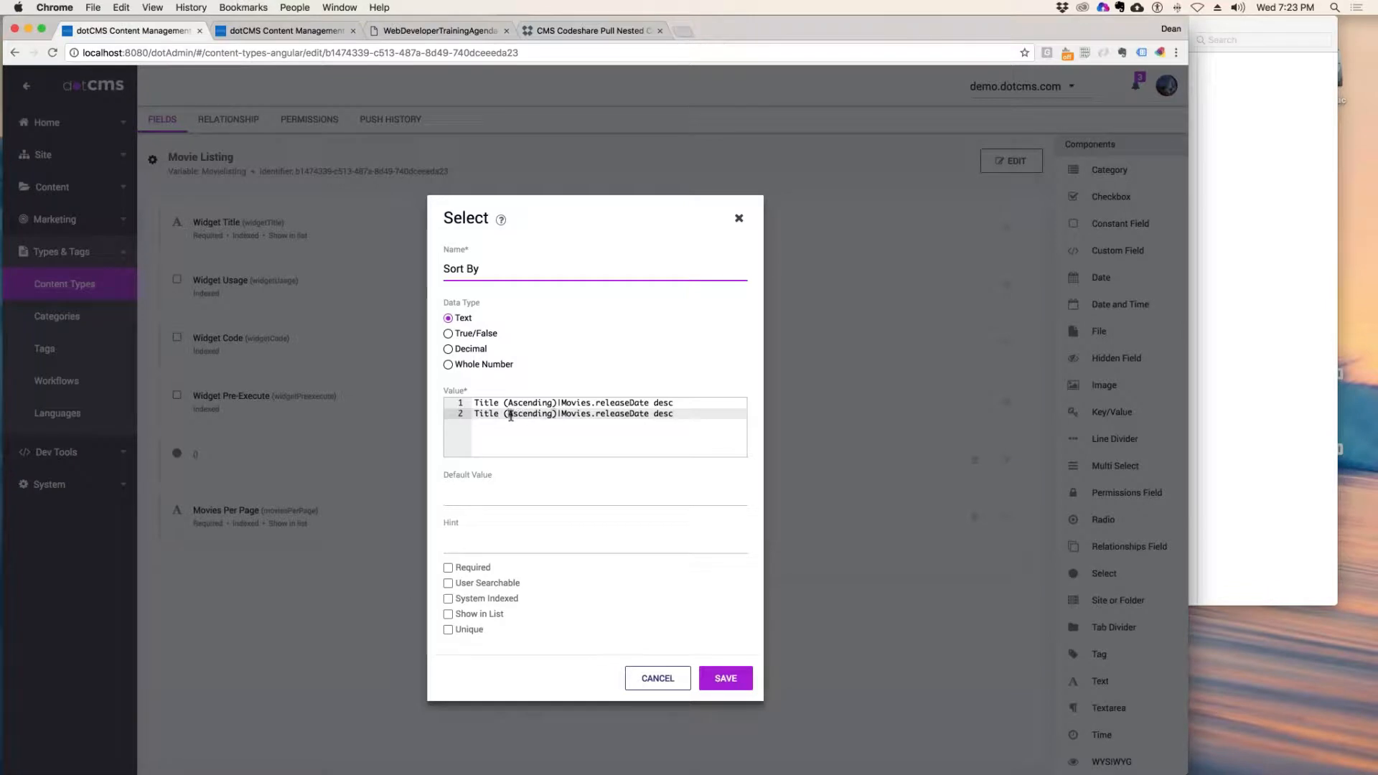
text(De)
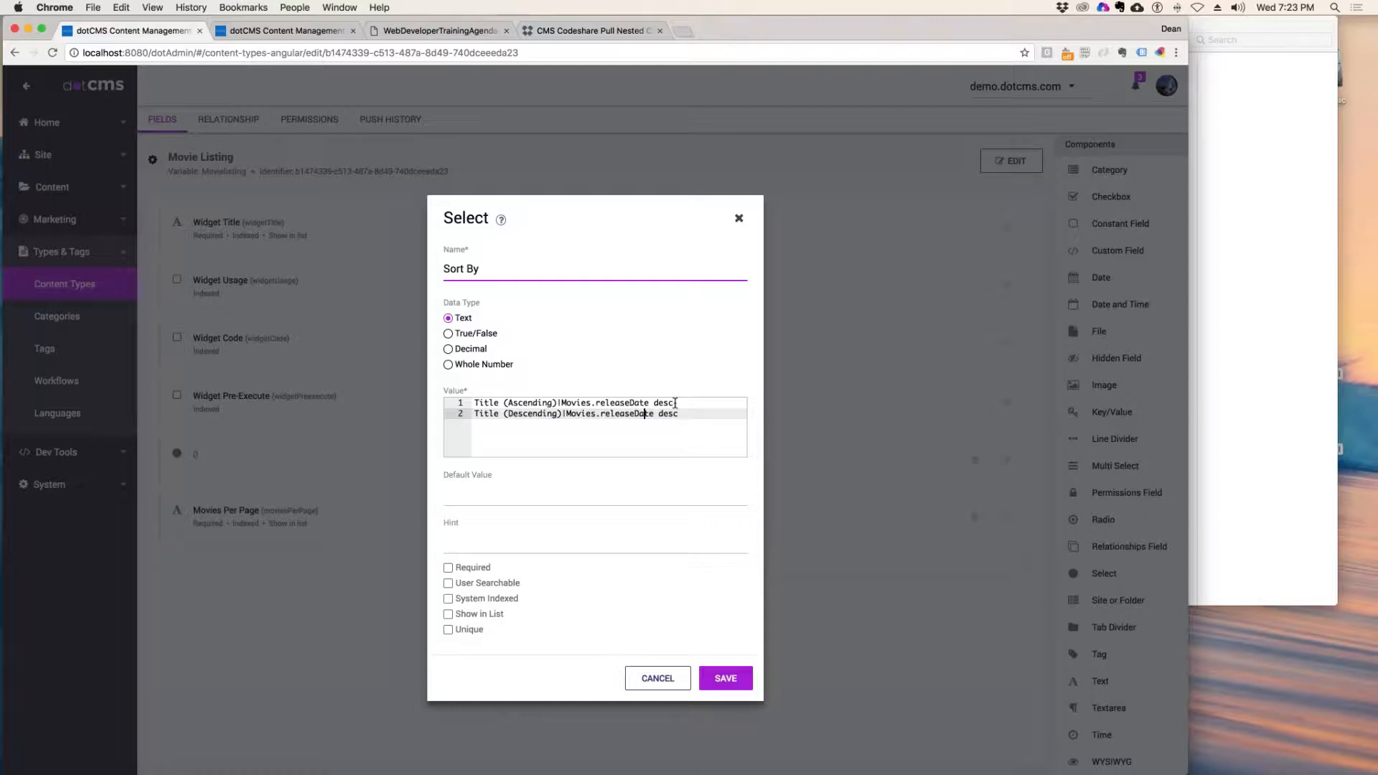
drag(673, 403, 655, 405)
key(BackSpace)
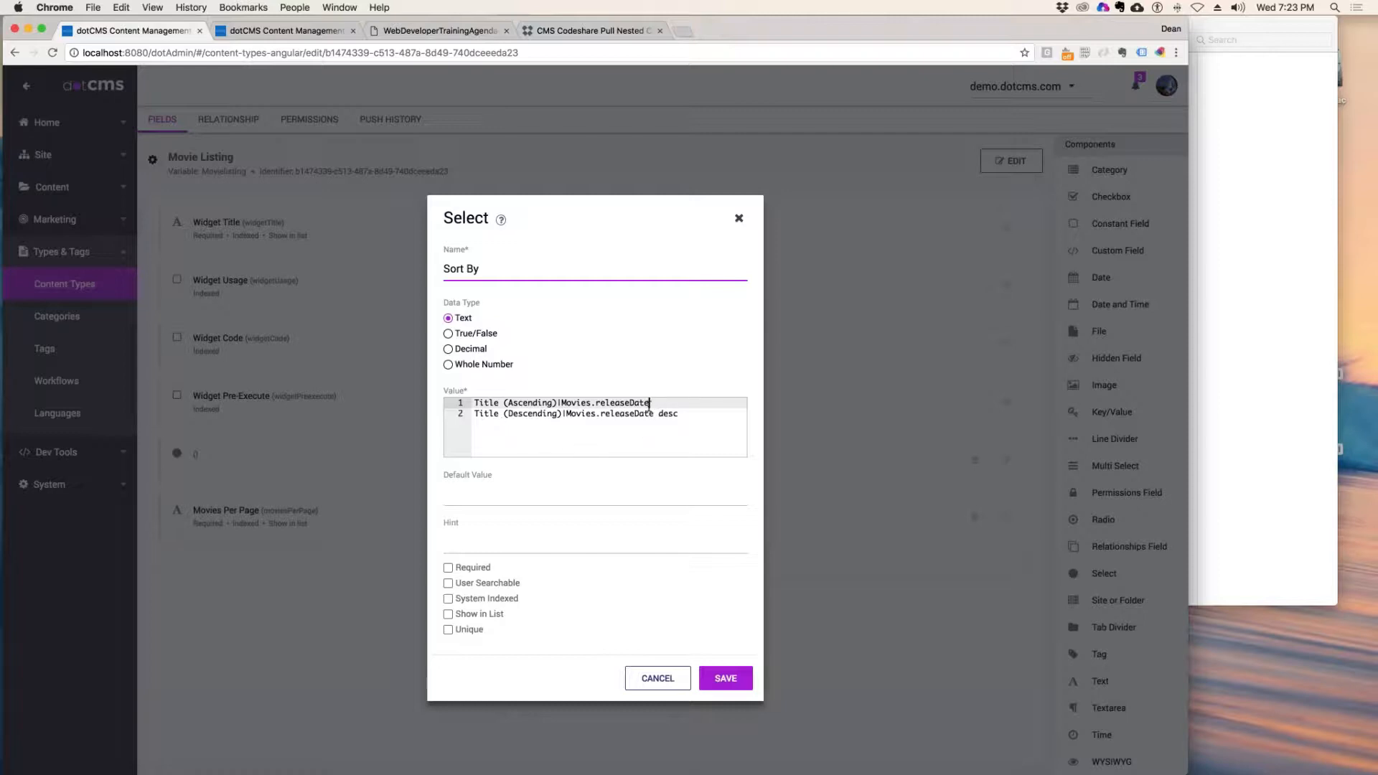
- Make the Sort By field required, user searchable and shown in list, and save it
click(448, 568)
click(448, 583)
click(448, 614)
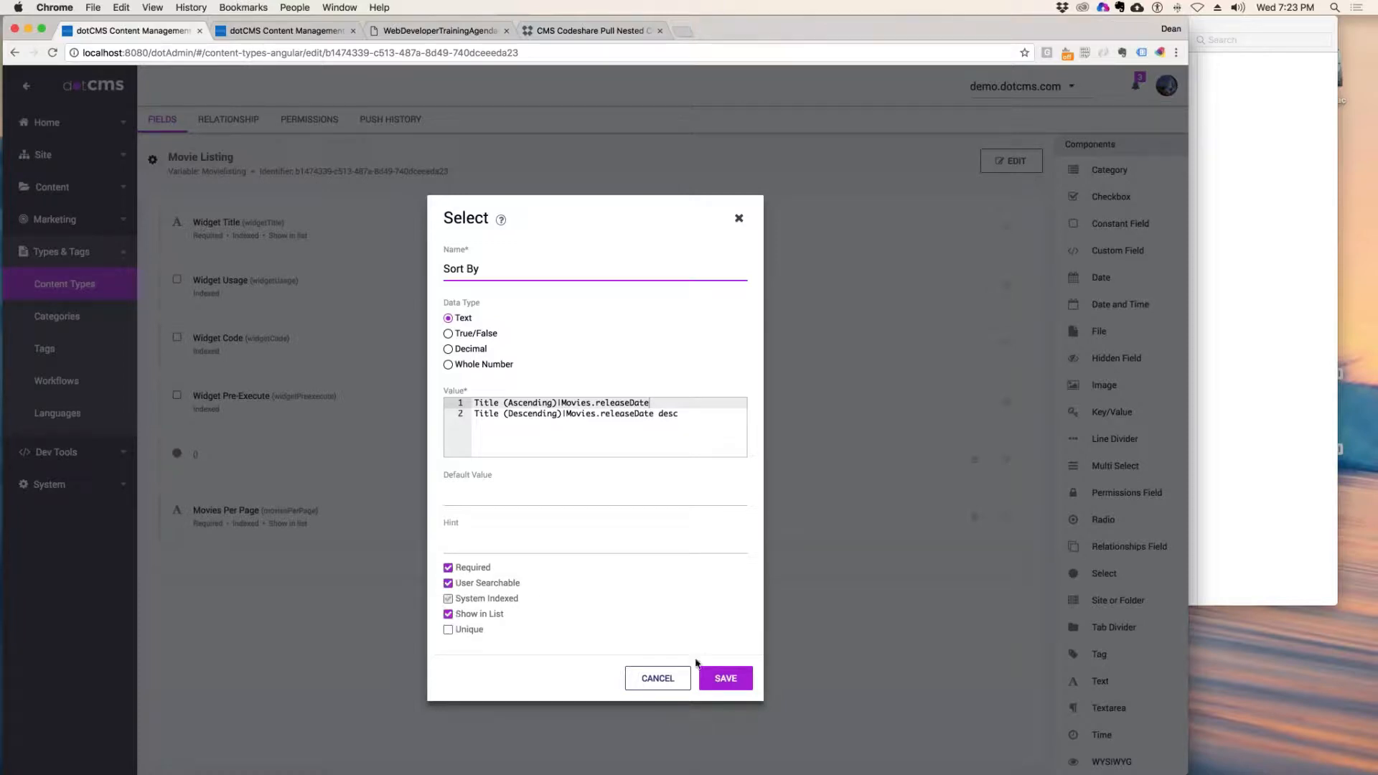
click(727, 680)
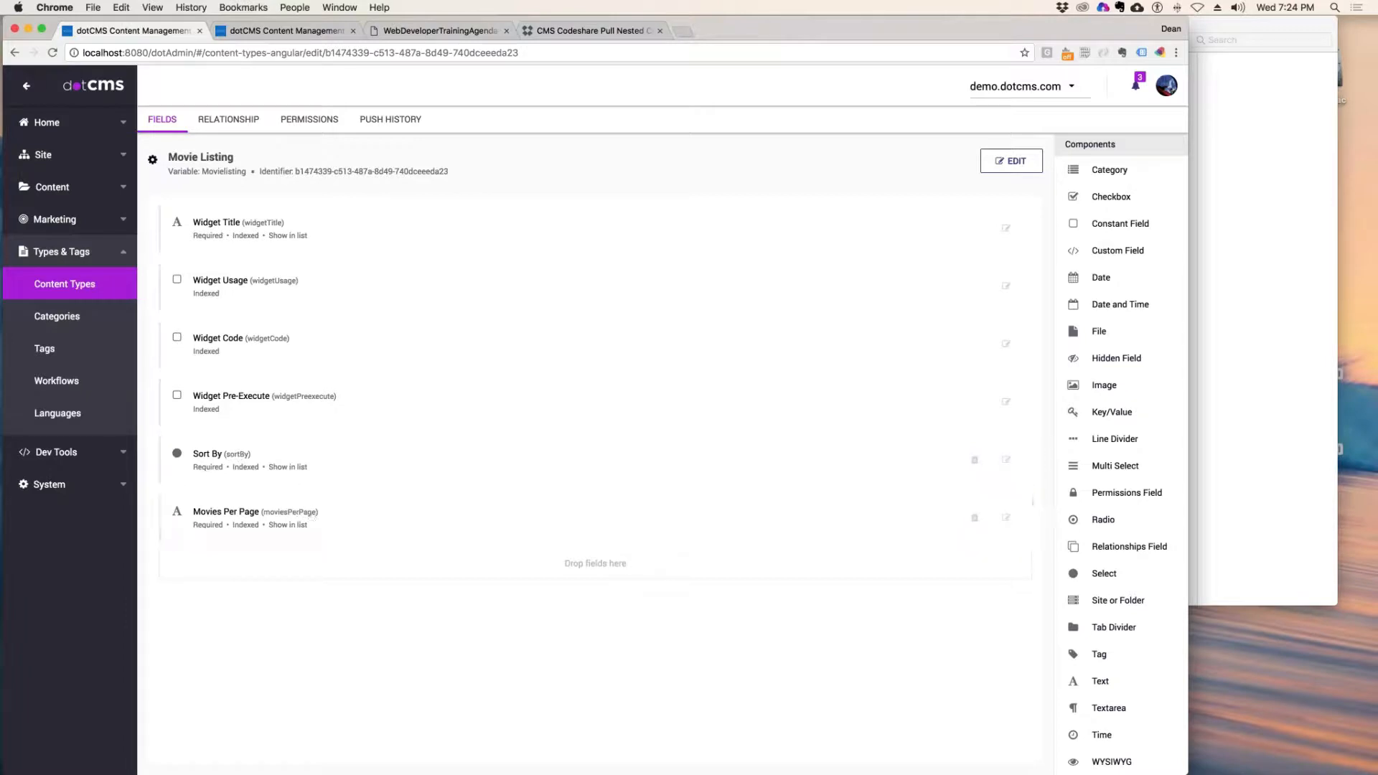
- Switch to TextWrangler and copy all the code of movielisting.vtl into a new document
drag(1364, 617, 675, 70)
double_click(609, 73)
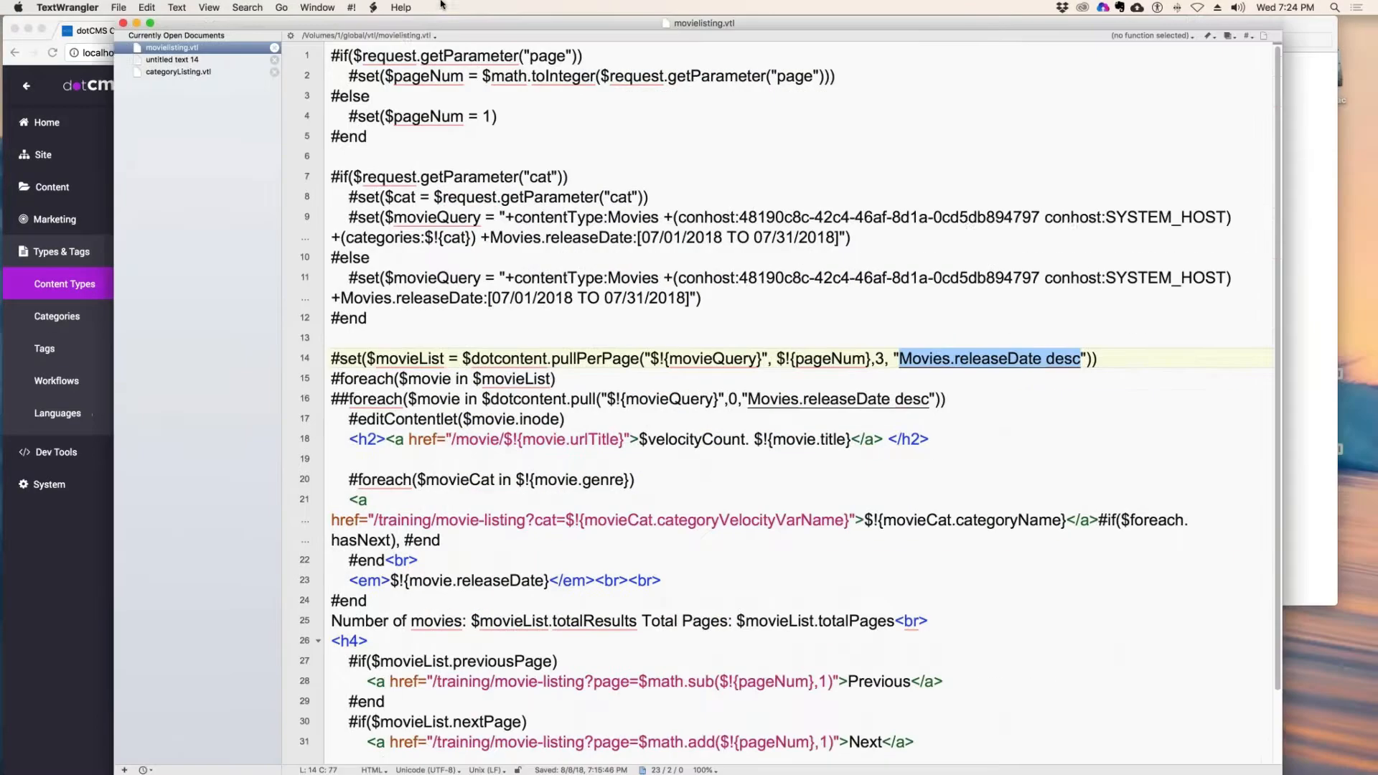
click(571, 219)
key(super+a)
key(super+c)
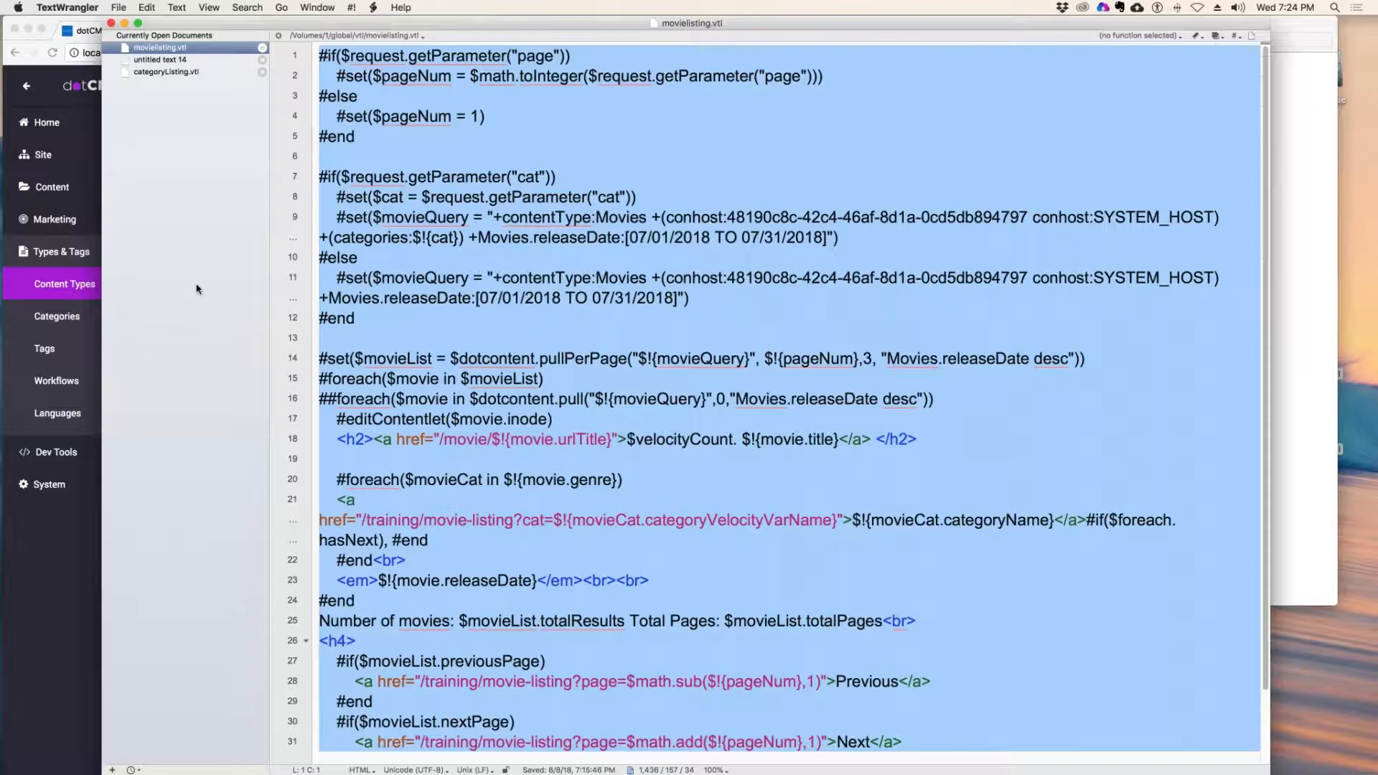
key(super+n)
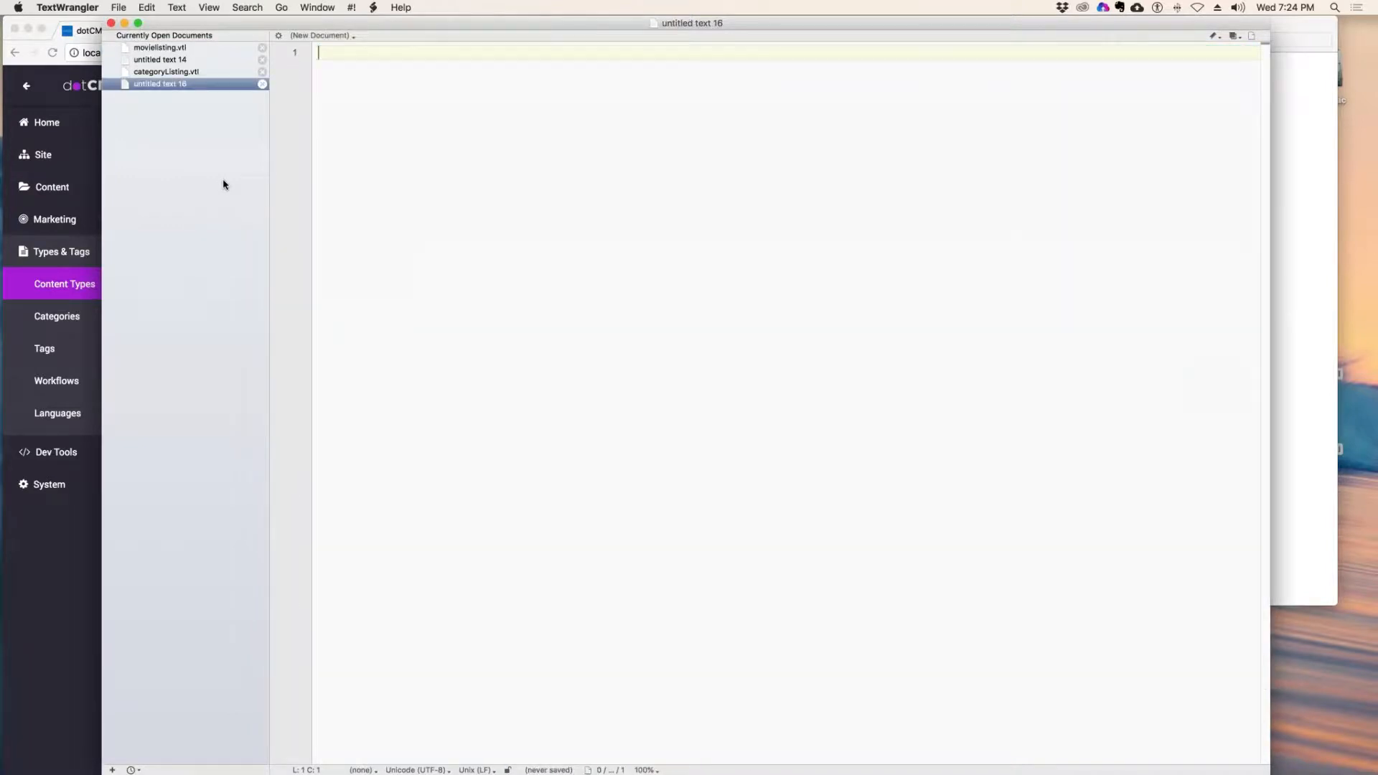
key(super+v)
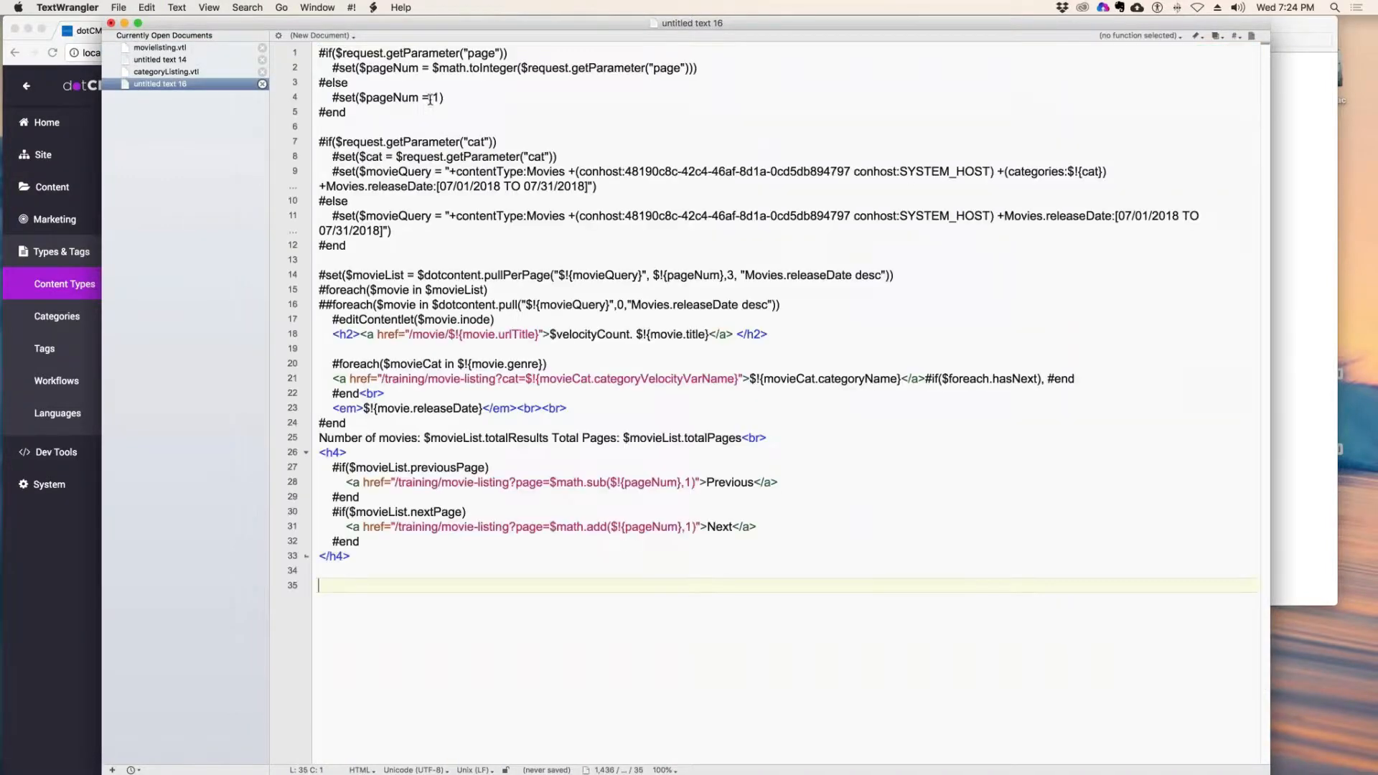
- Set the new document's display font size to 24
click(178, 7)
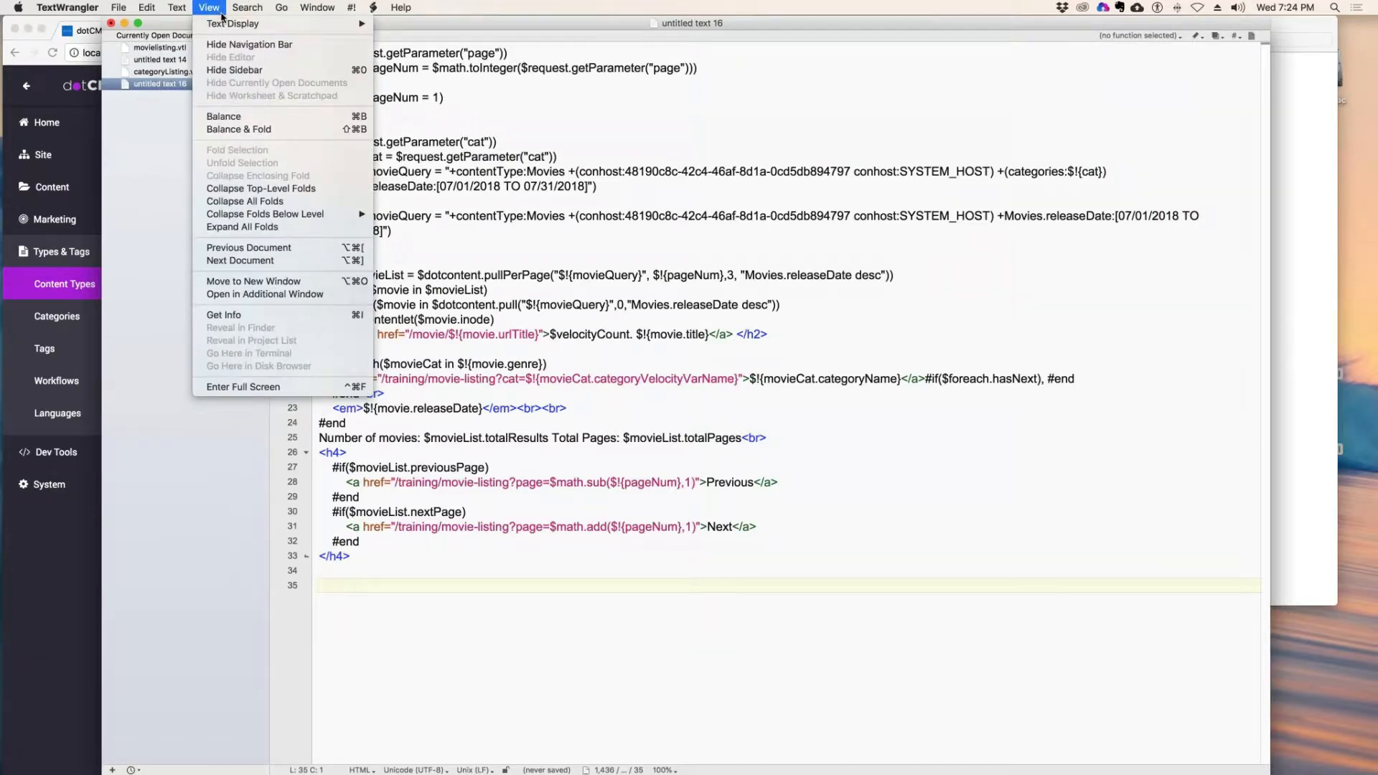
mouse_move(293, 28)
click(413, 27)
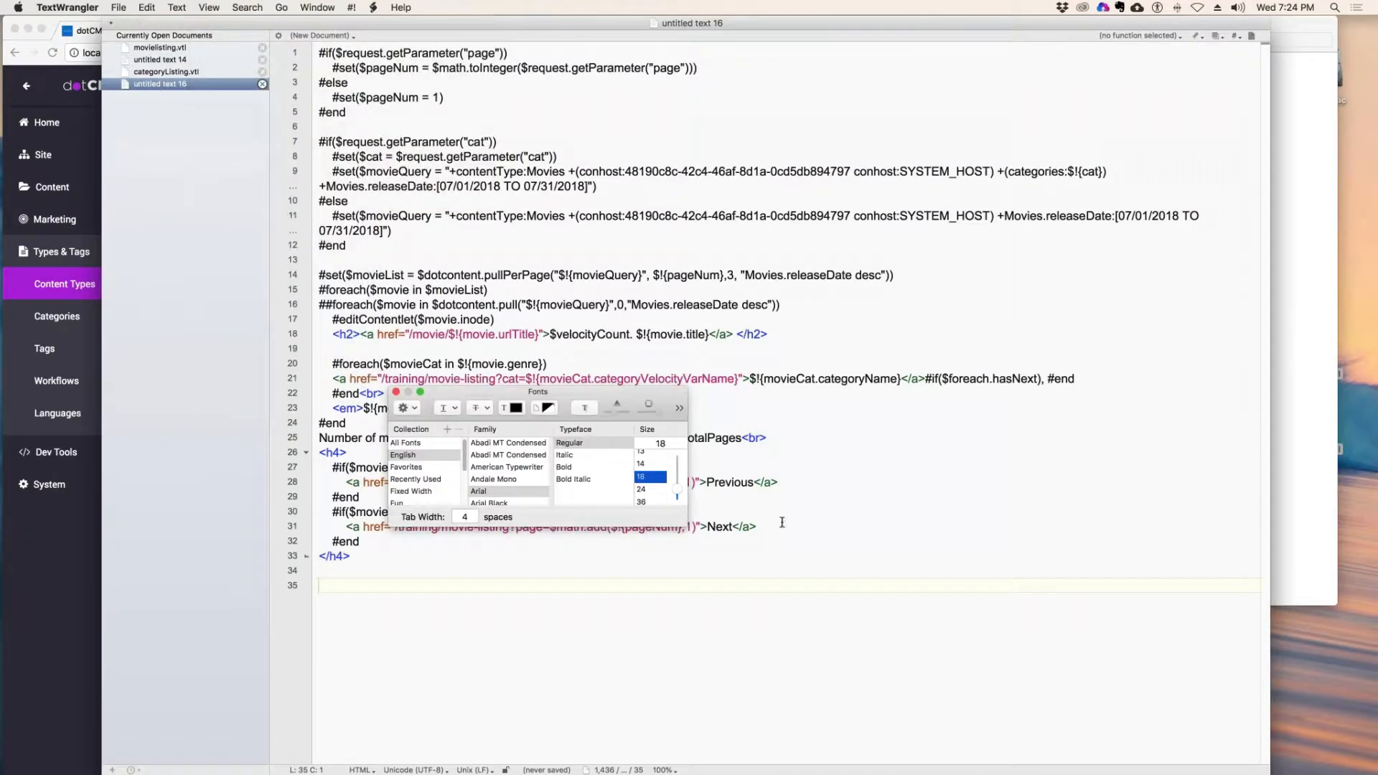
click(642, 490)
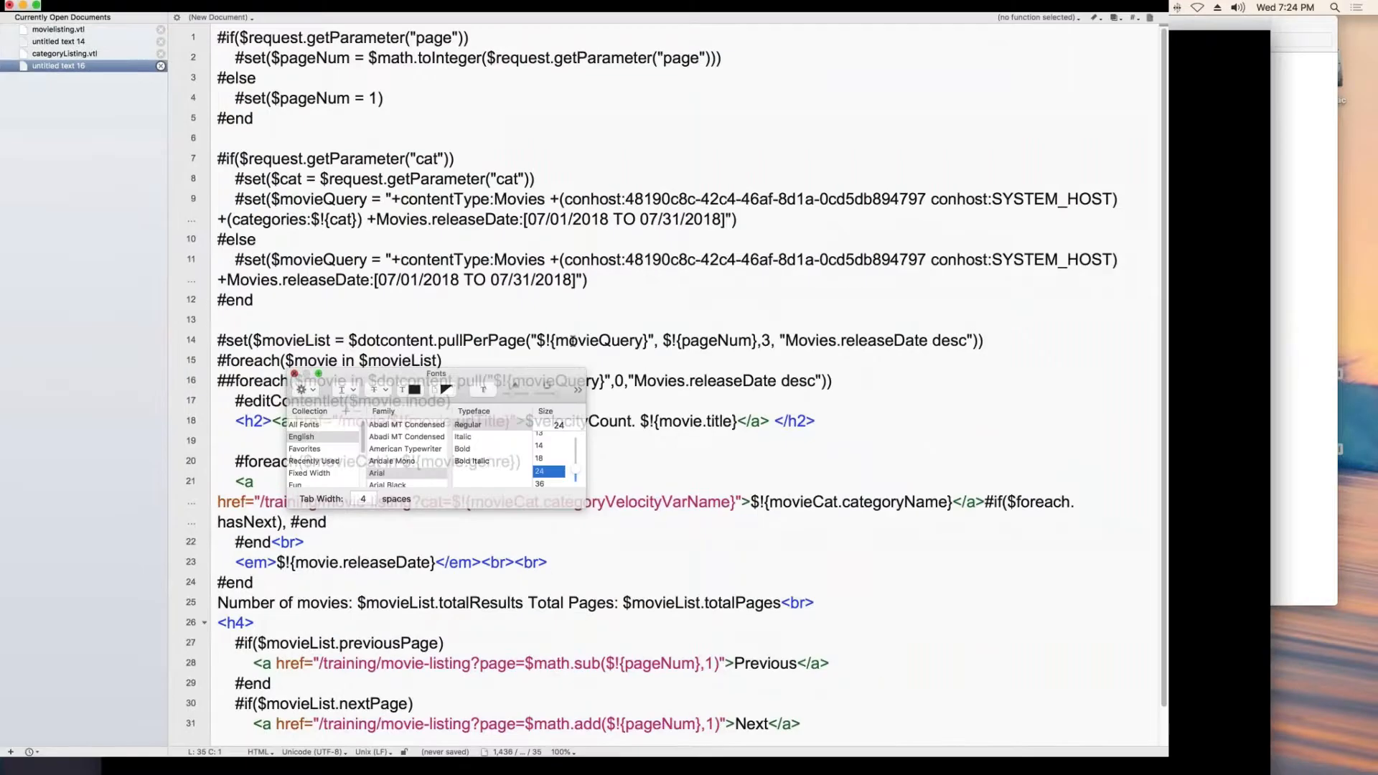
click(395, 391)
click(573, 135)
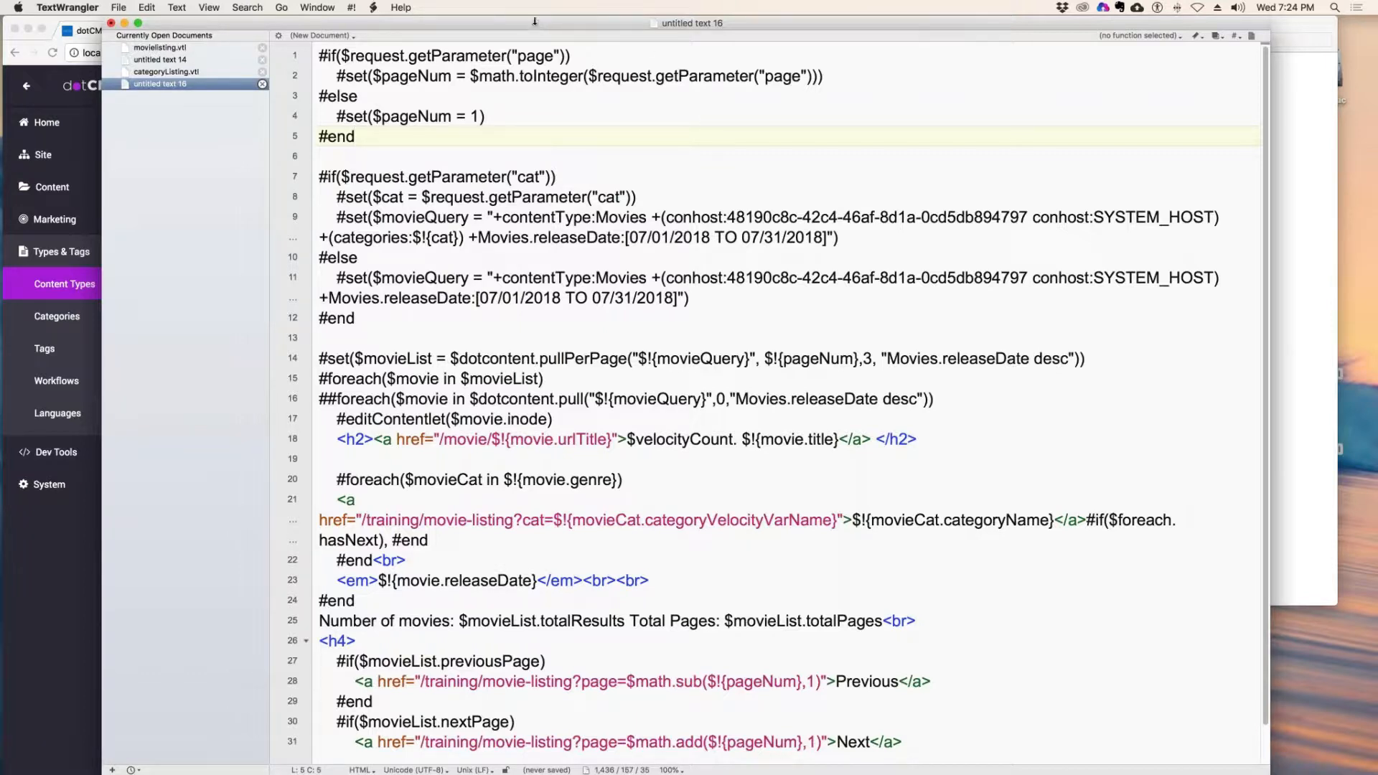
- Replace the hard-coded sort order in the pullPerPage call on line 14 with ${sortBy}
drag(534, 23, 789, 20)
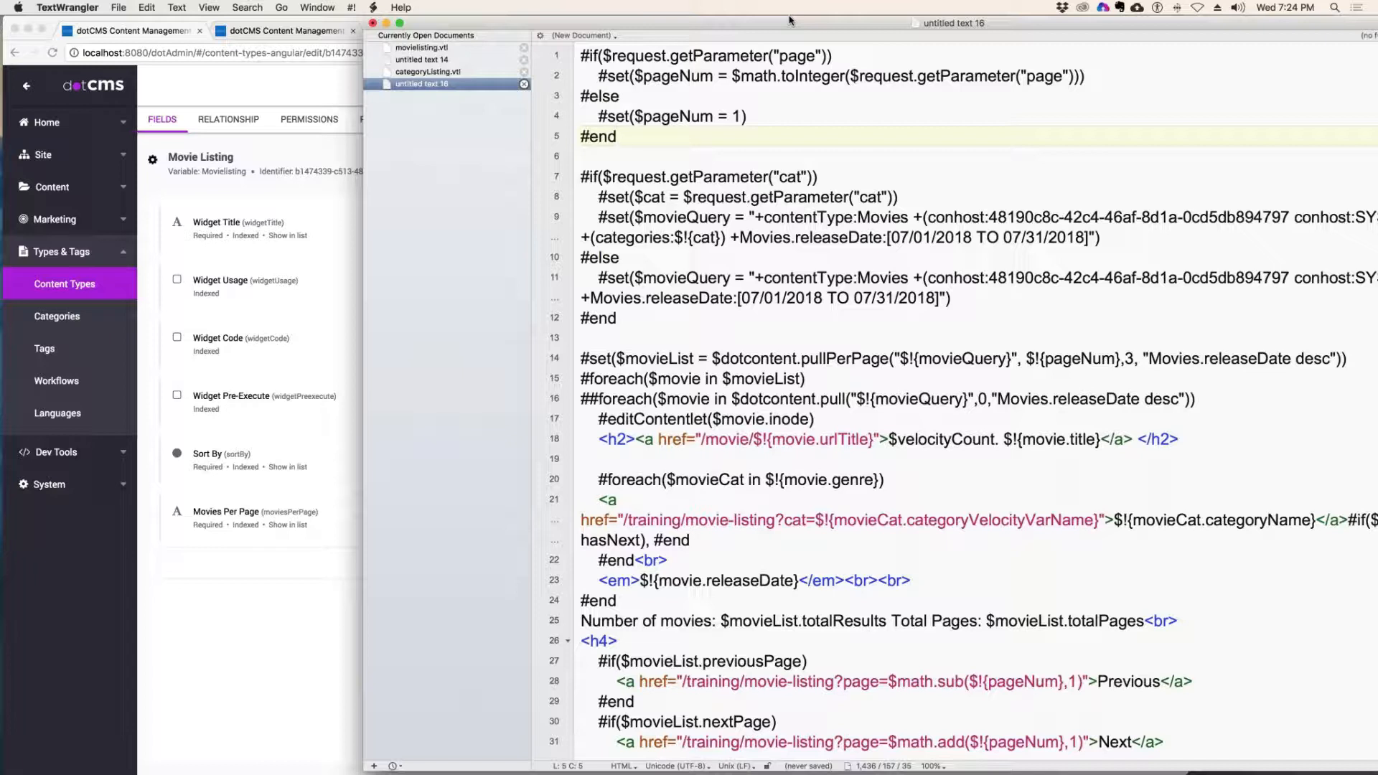
drag(789, 20, 599, 20)
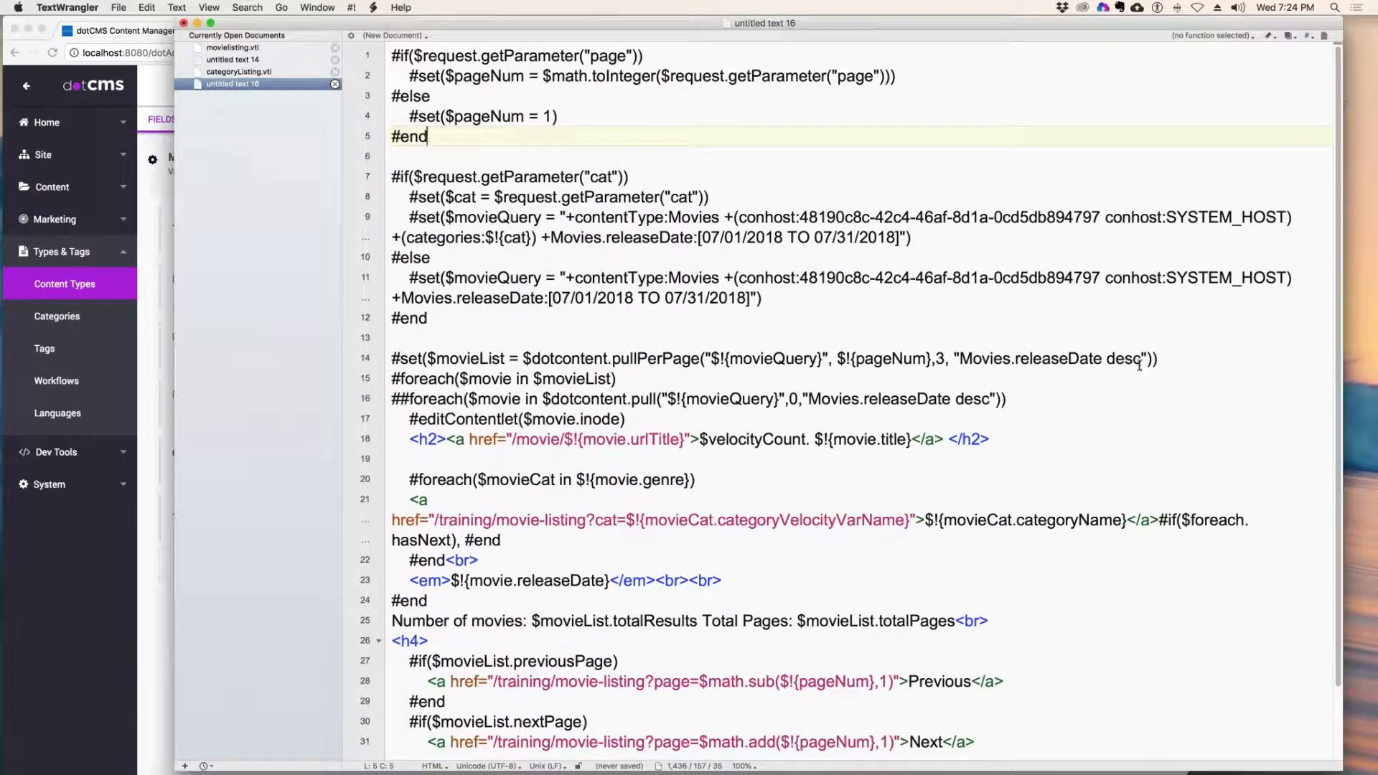
drag(1141, 358, 958, 359)
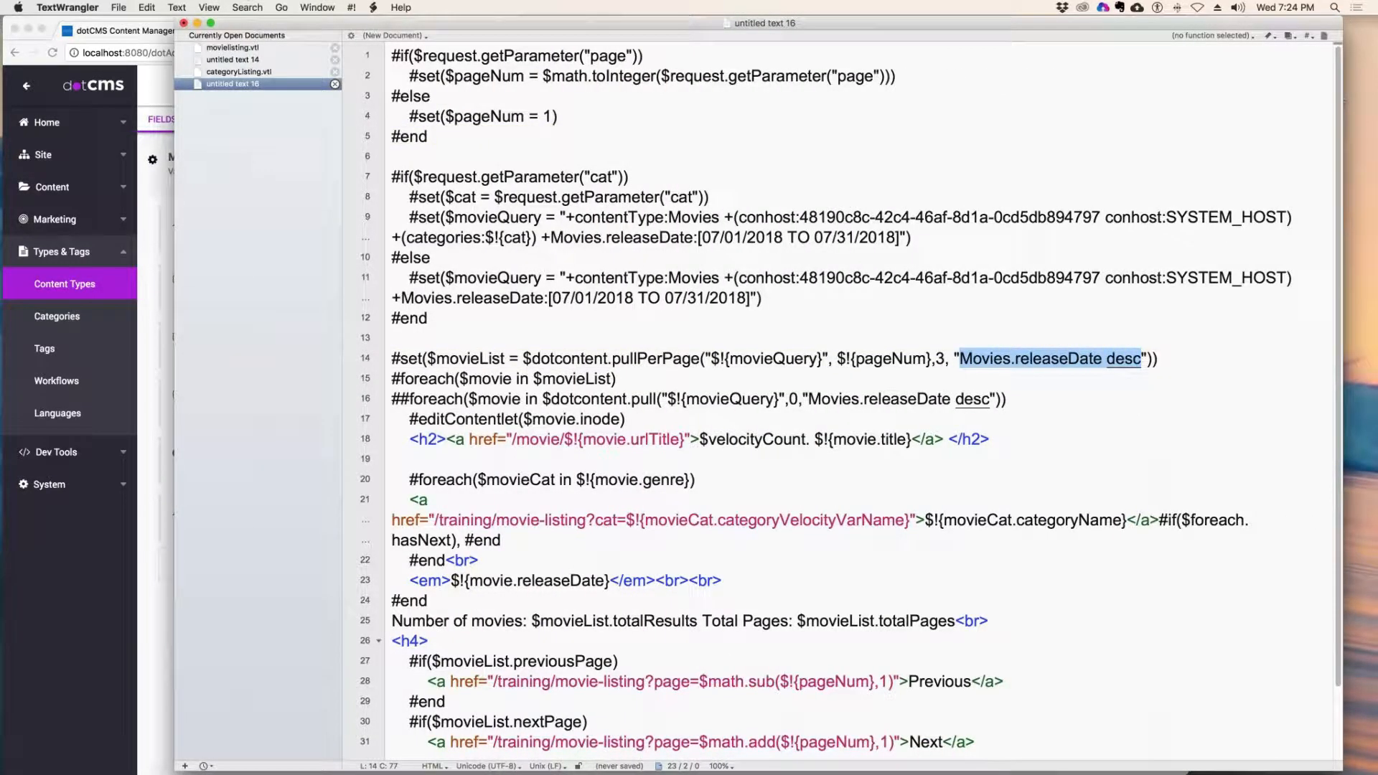
text($)
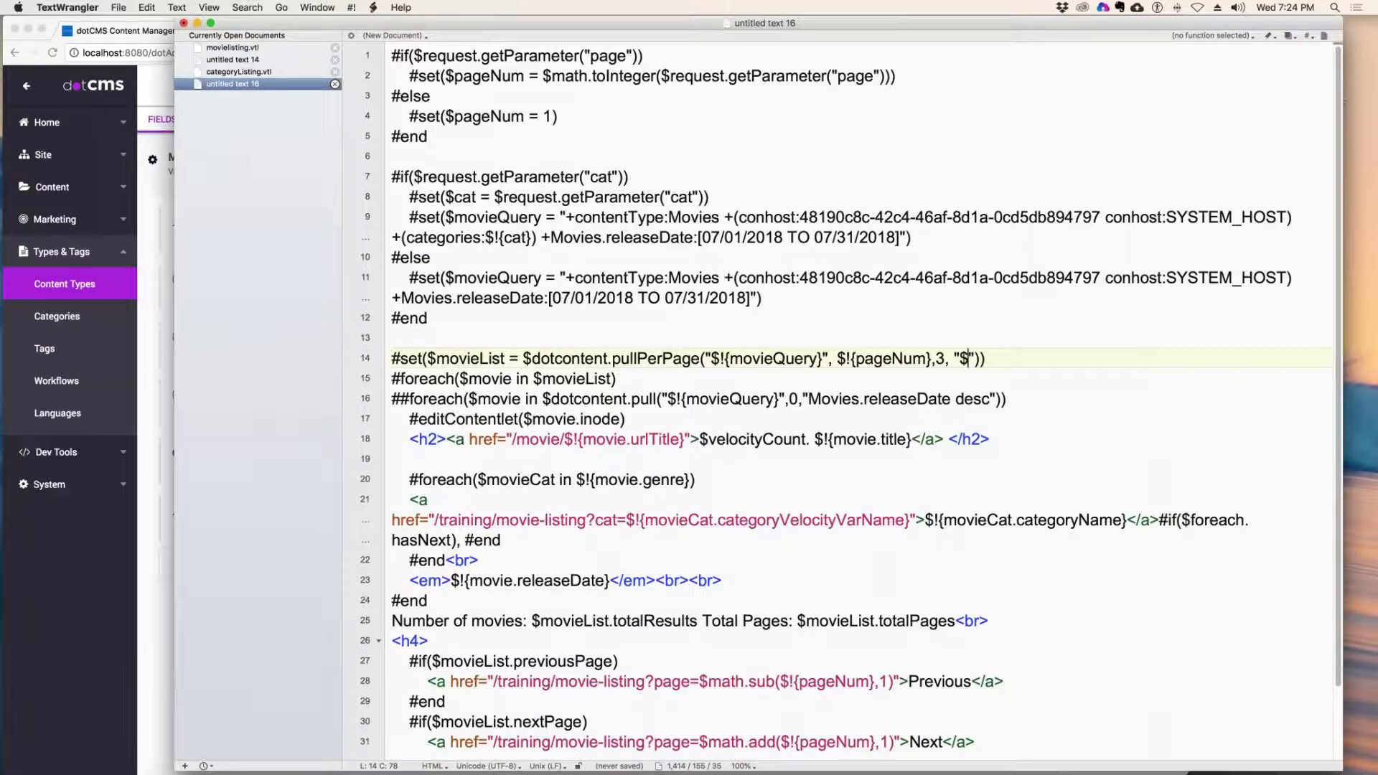
text({sortBy})
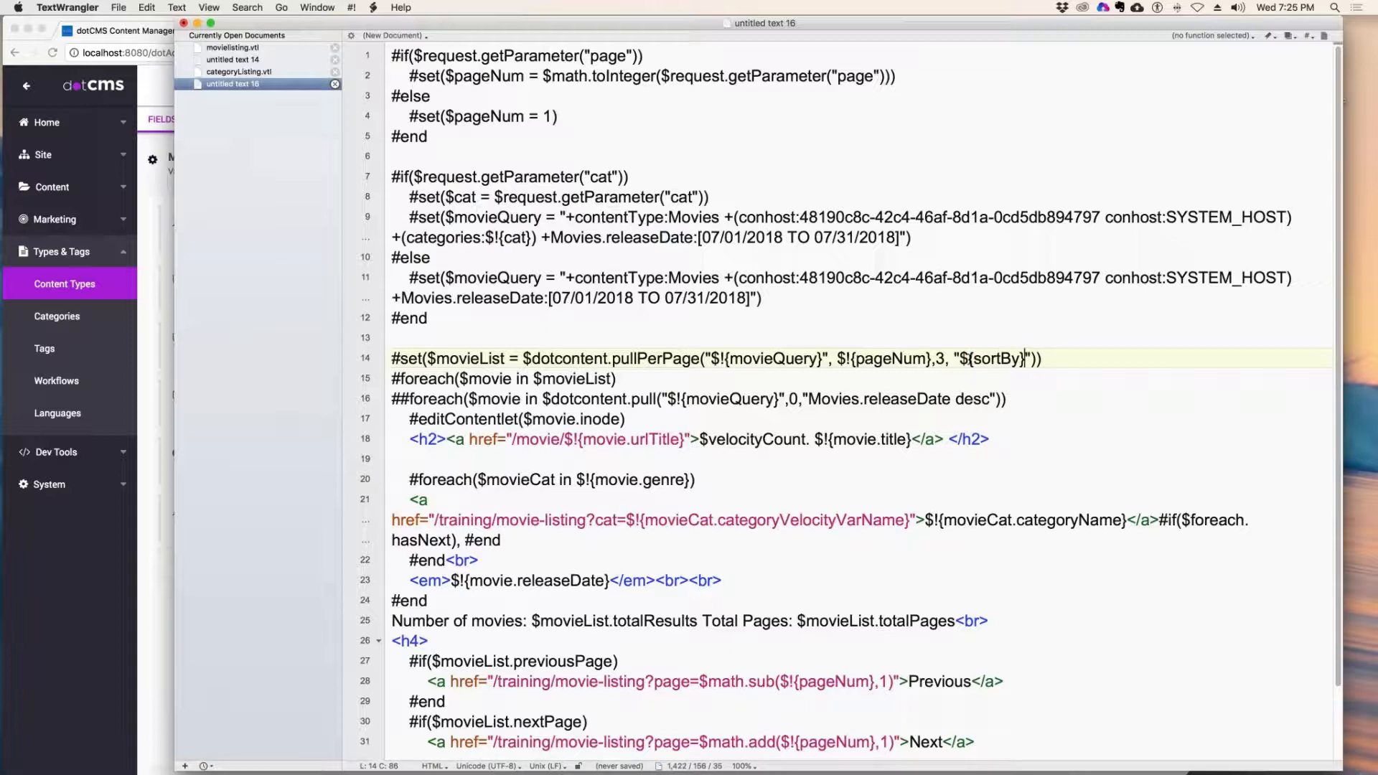
- Replace the hard-coded per-page count 3 in the pullPerPage call with $!{moviesPerPage}
drag(926, 362, 837, 359)
click(951, 335)
key(super+c)
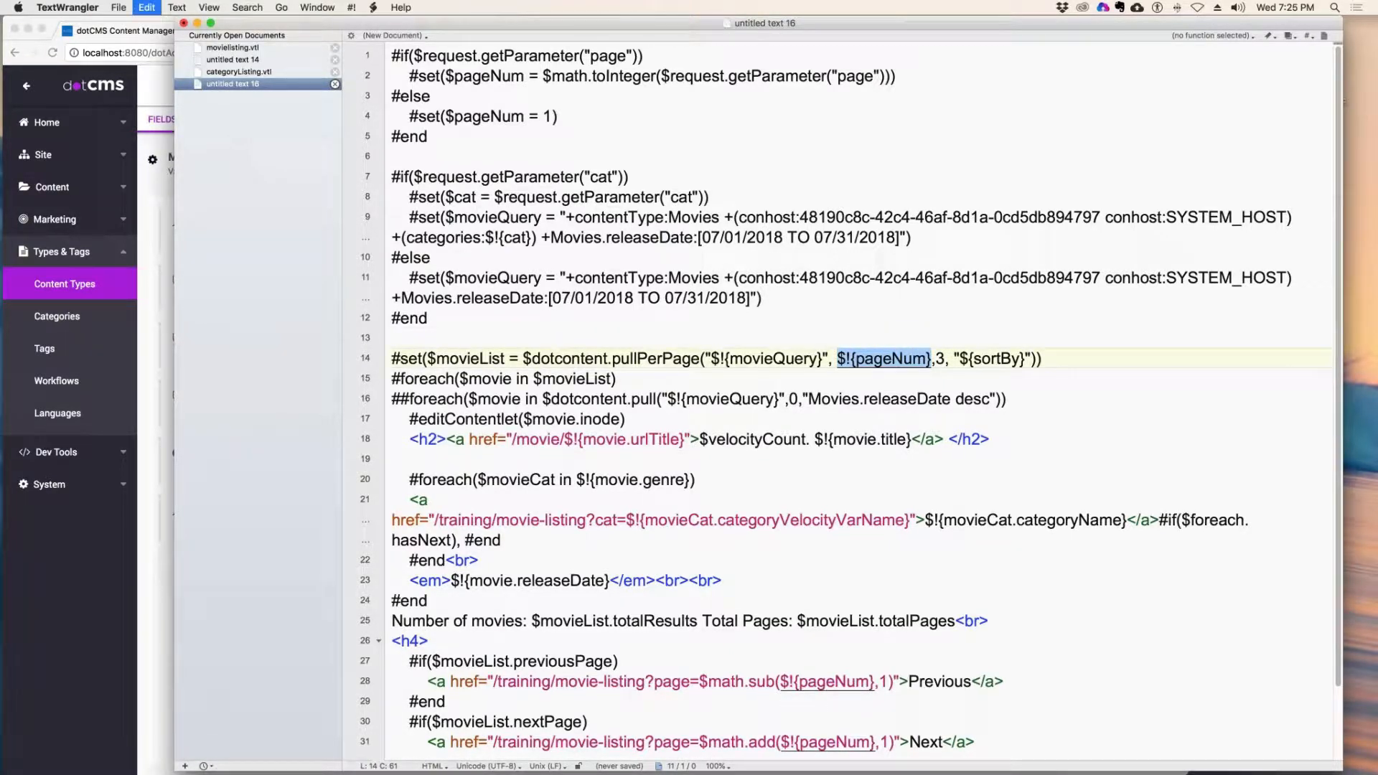
double_click(941, 358)
key(super+v)
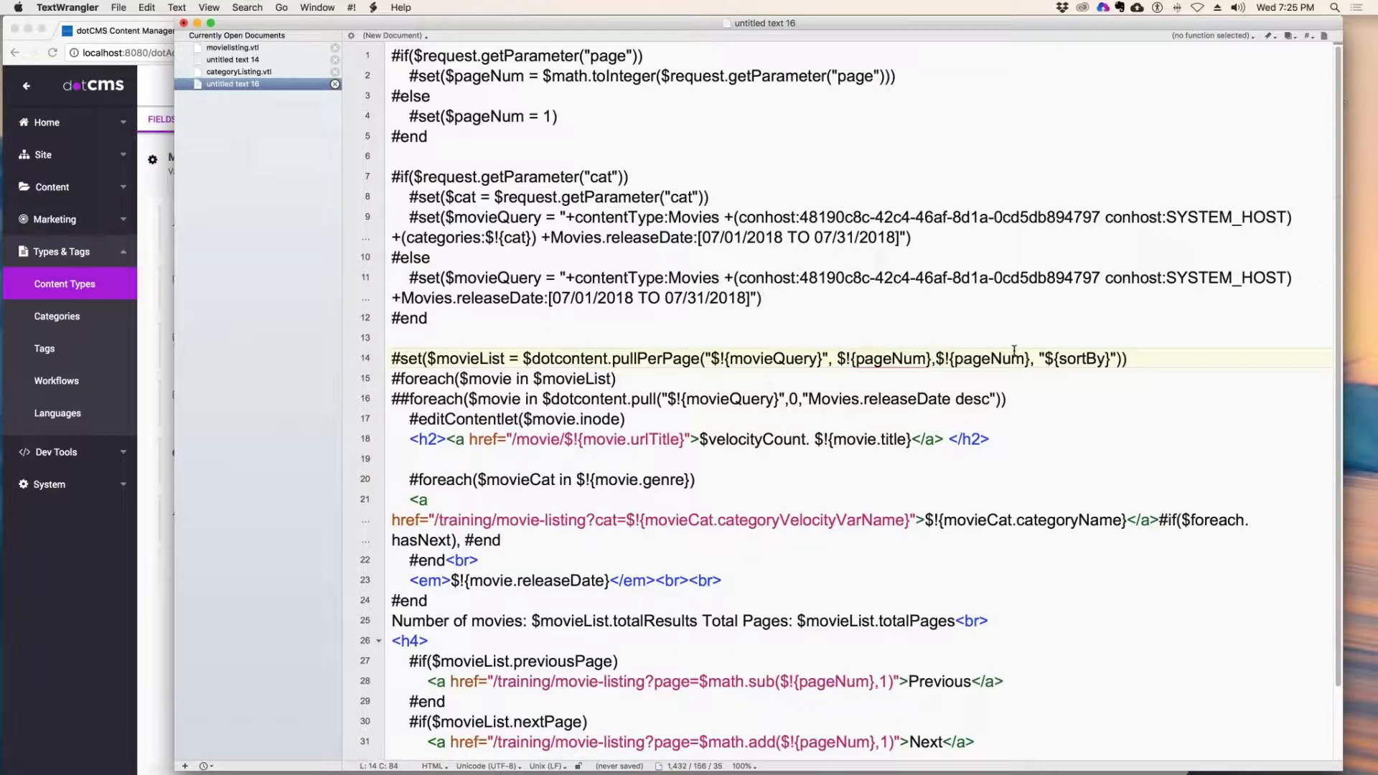
drag(1027, 359, 953, 359)
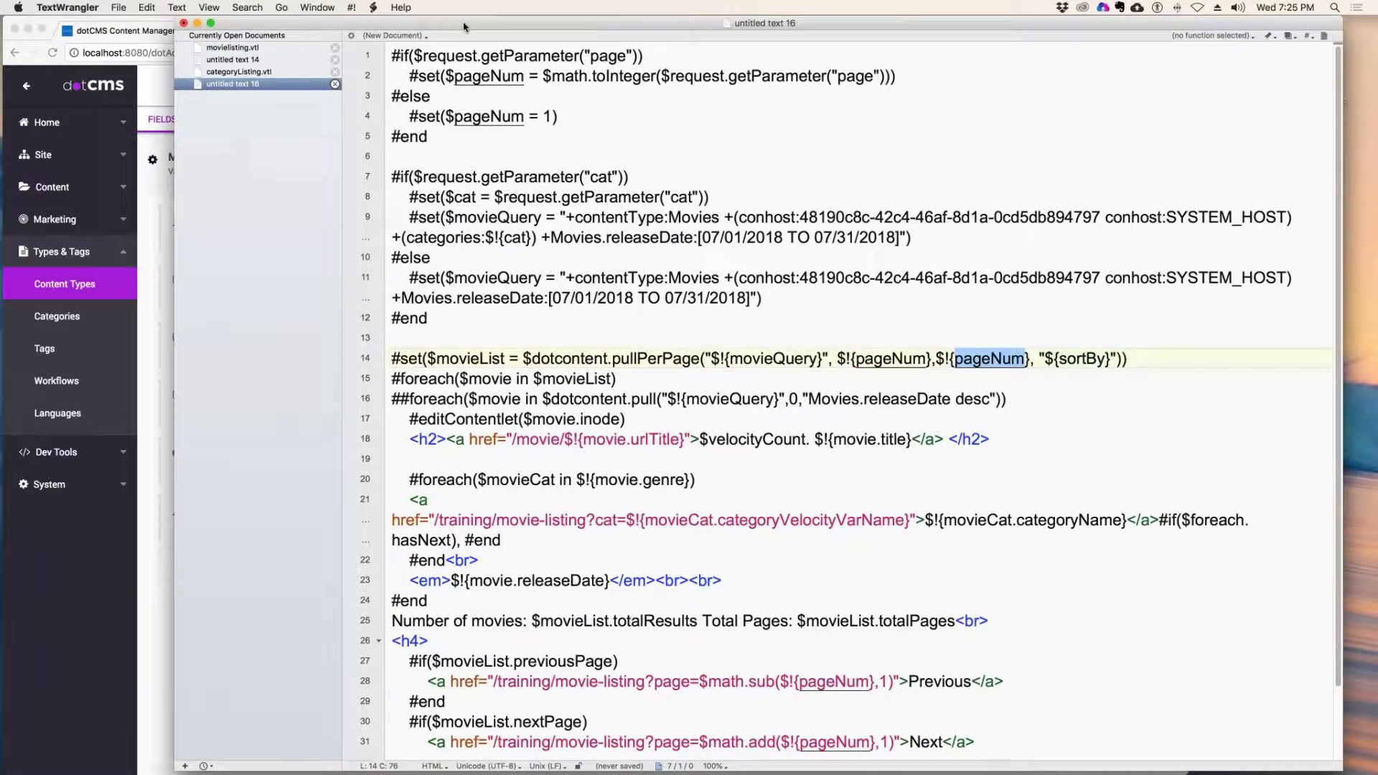
drag(463, 27, 380, 4)
text(mo)
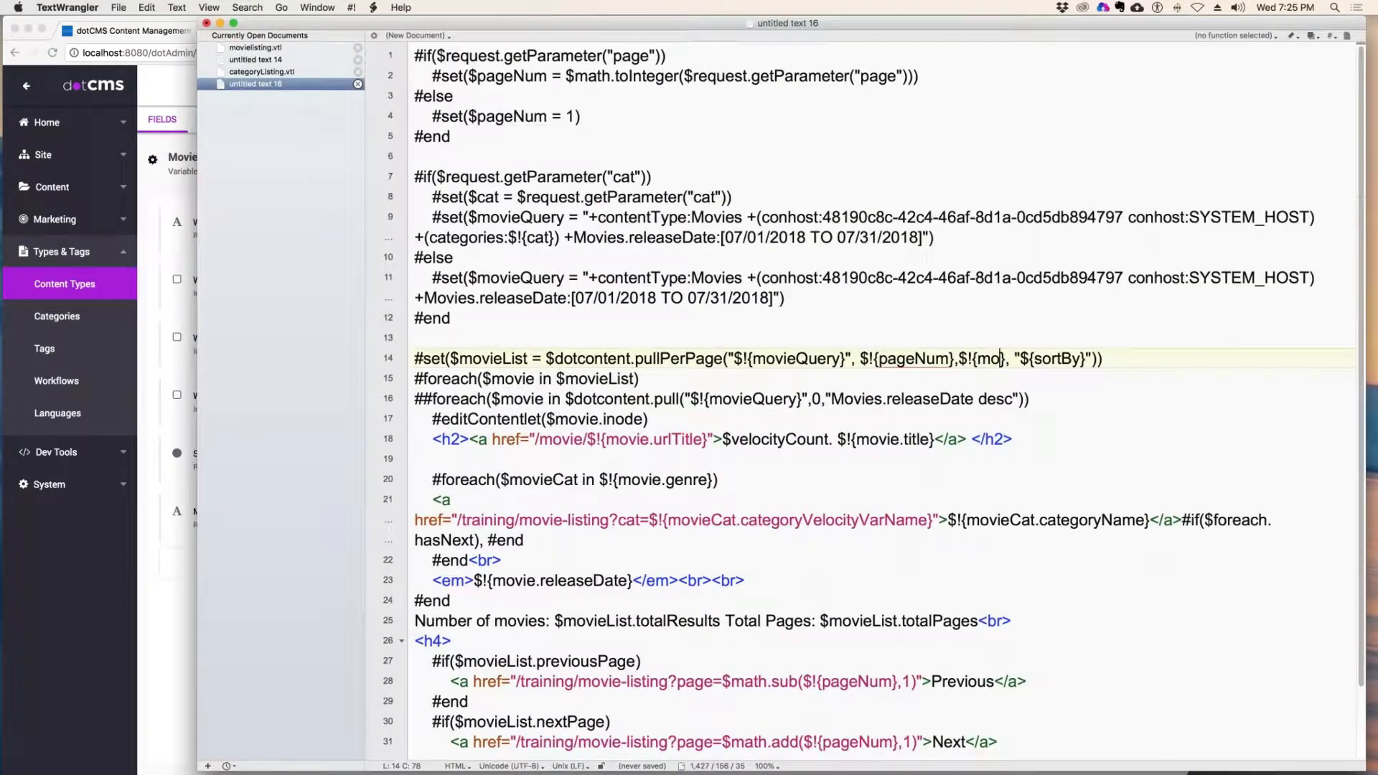
text(viesPerPag)
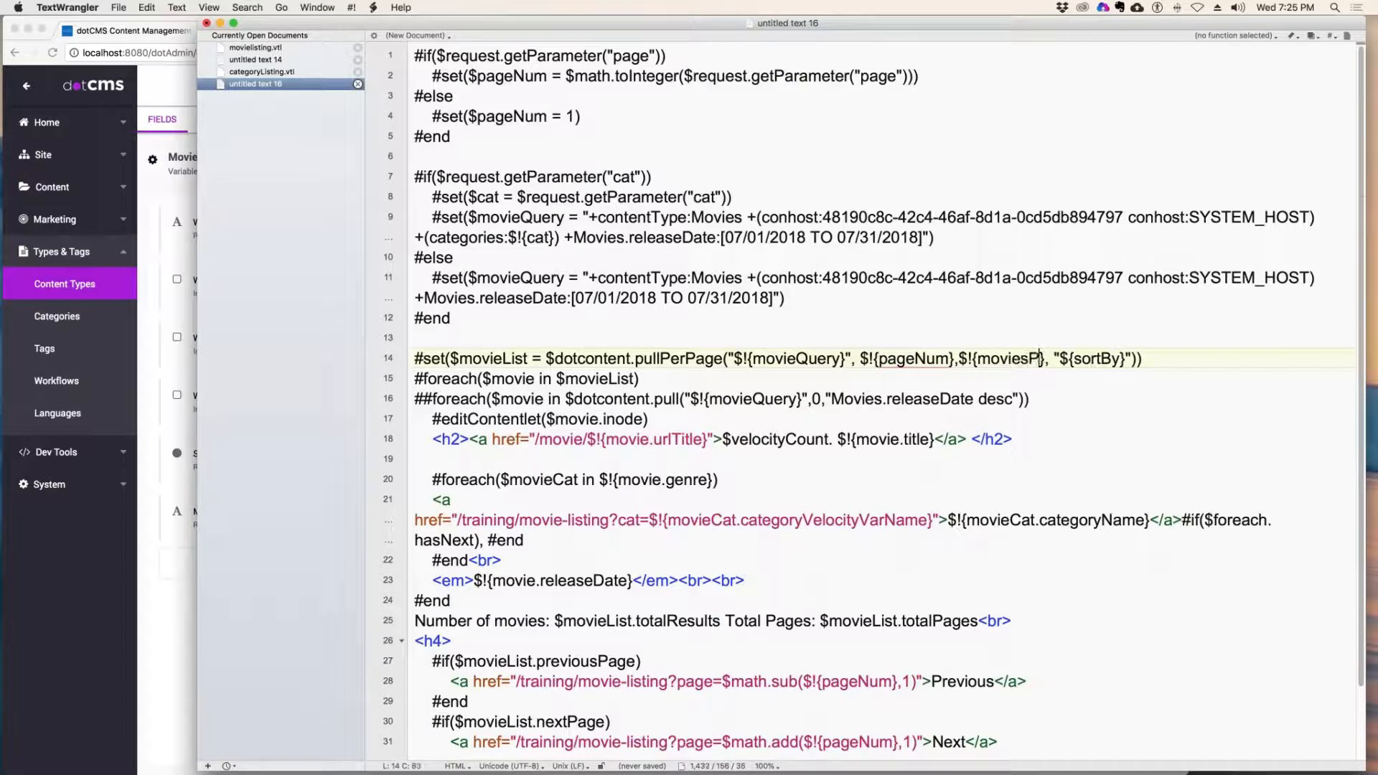
text(e)
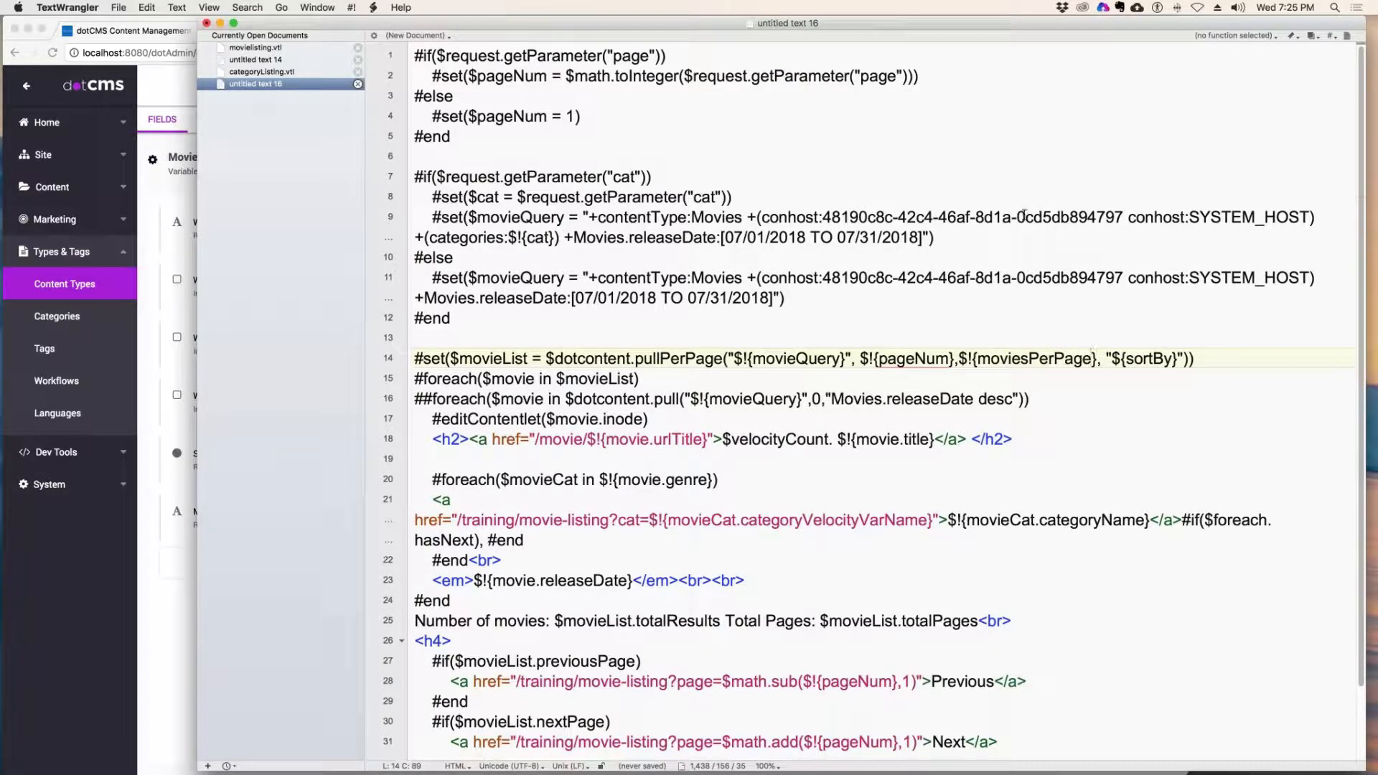
- Copy the entire edited code and switch back to the Movie Listing content type in Chrome
click(621, 147)
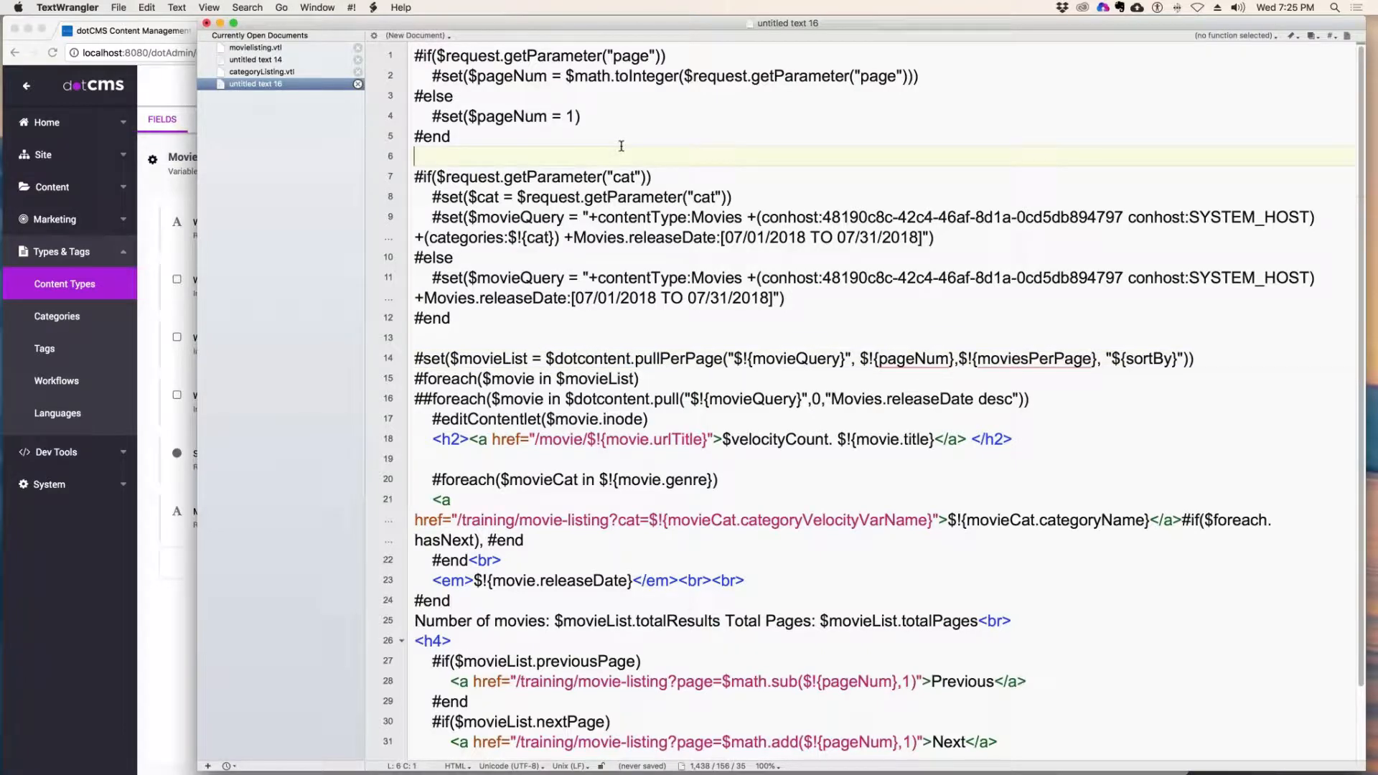
key(super+a)
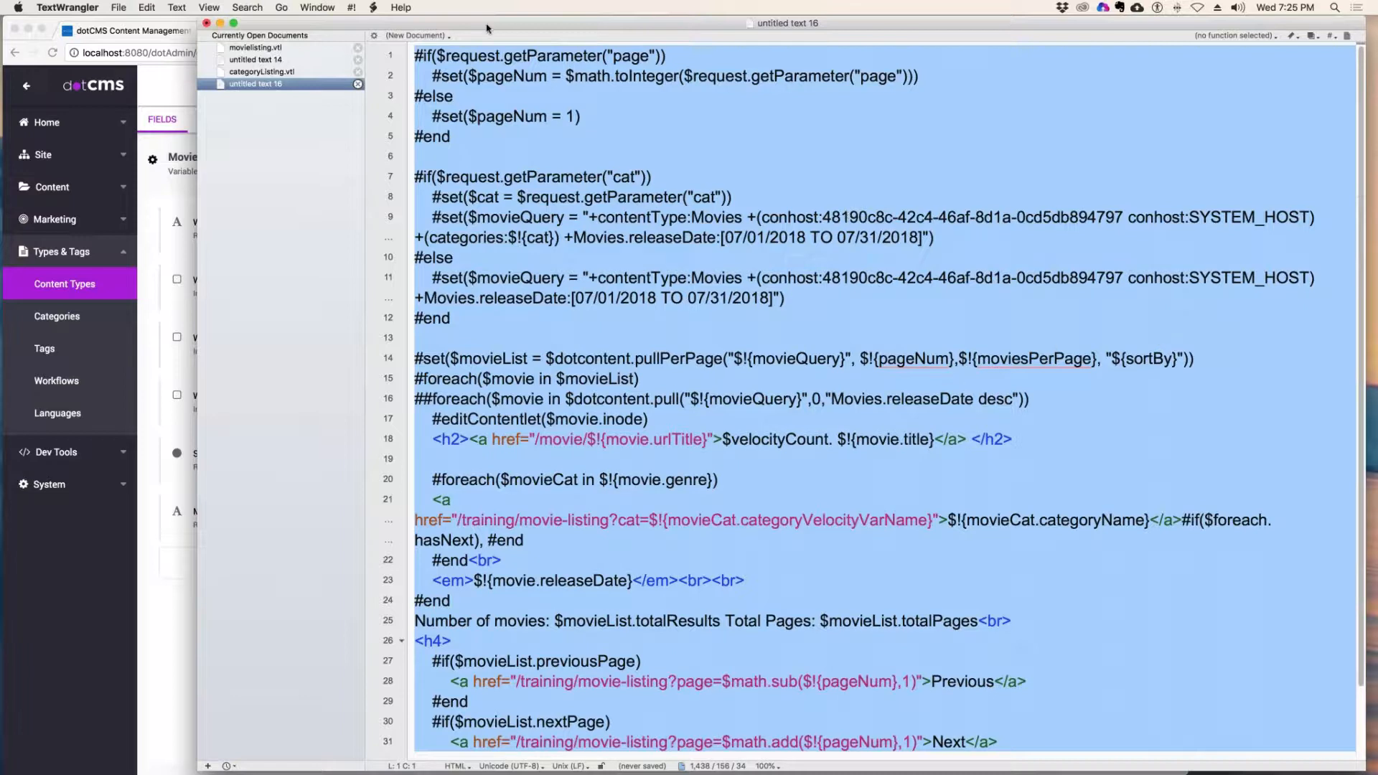
drag(499, 25, 1377, 108)
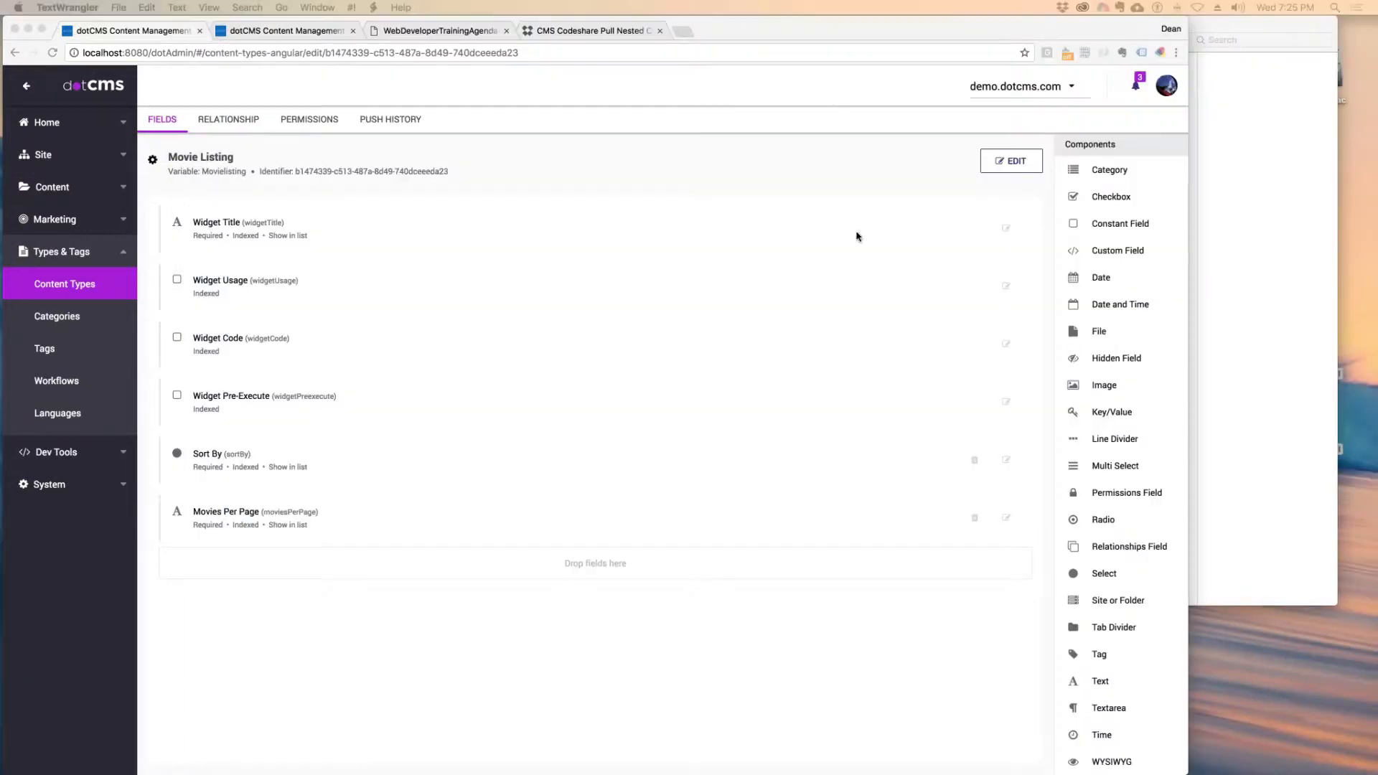
click(702, 293)
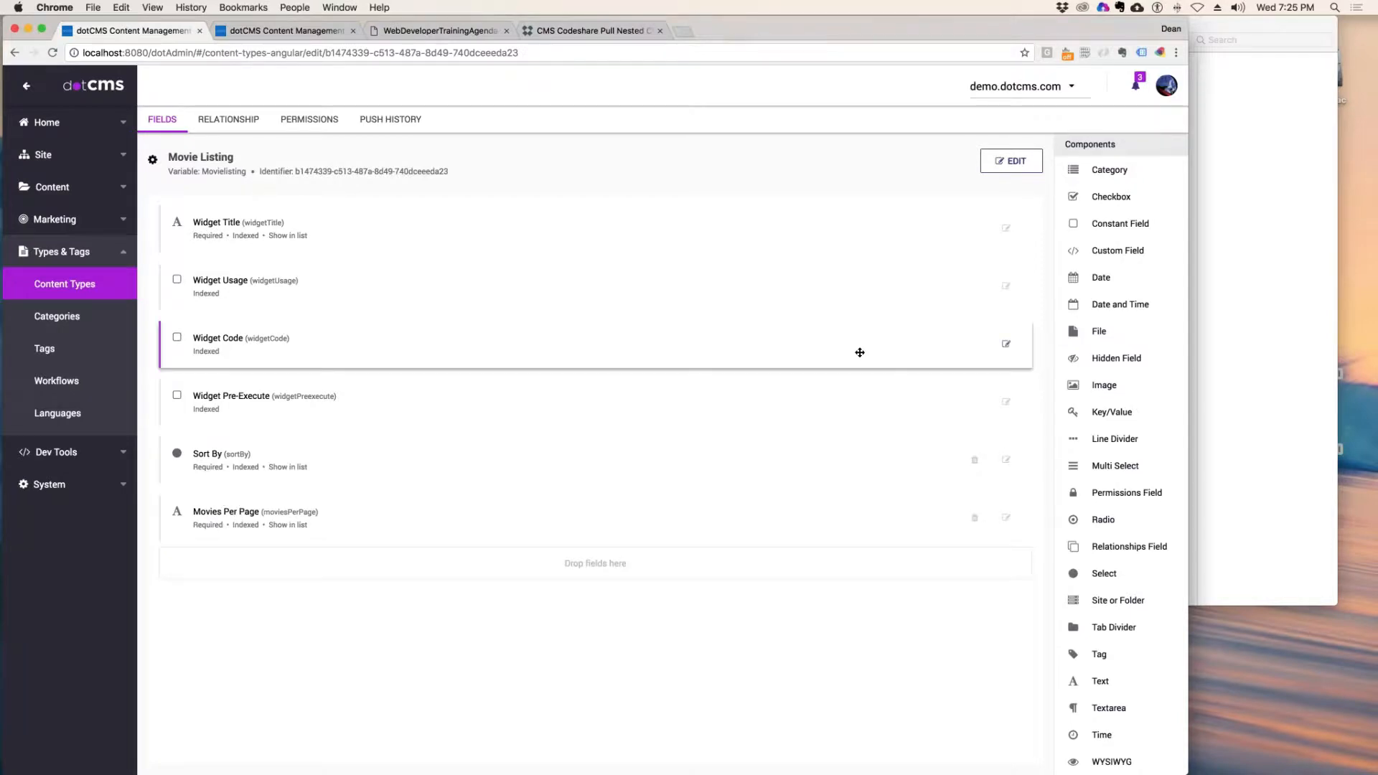
- Paste the copied code as the value of the Widget Code field and save the field
click(65, 189)
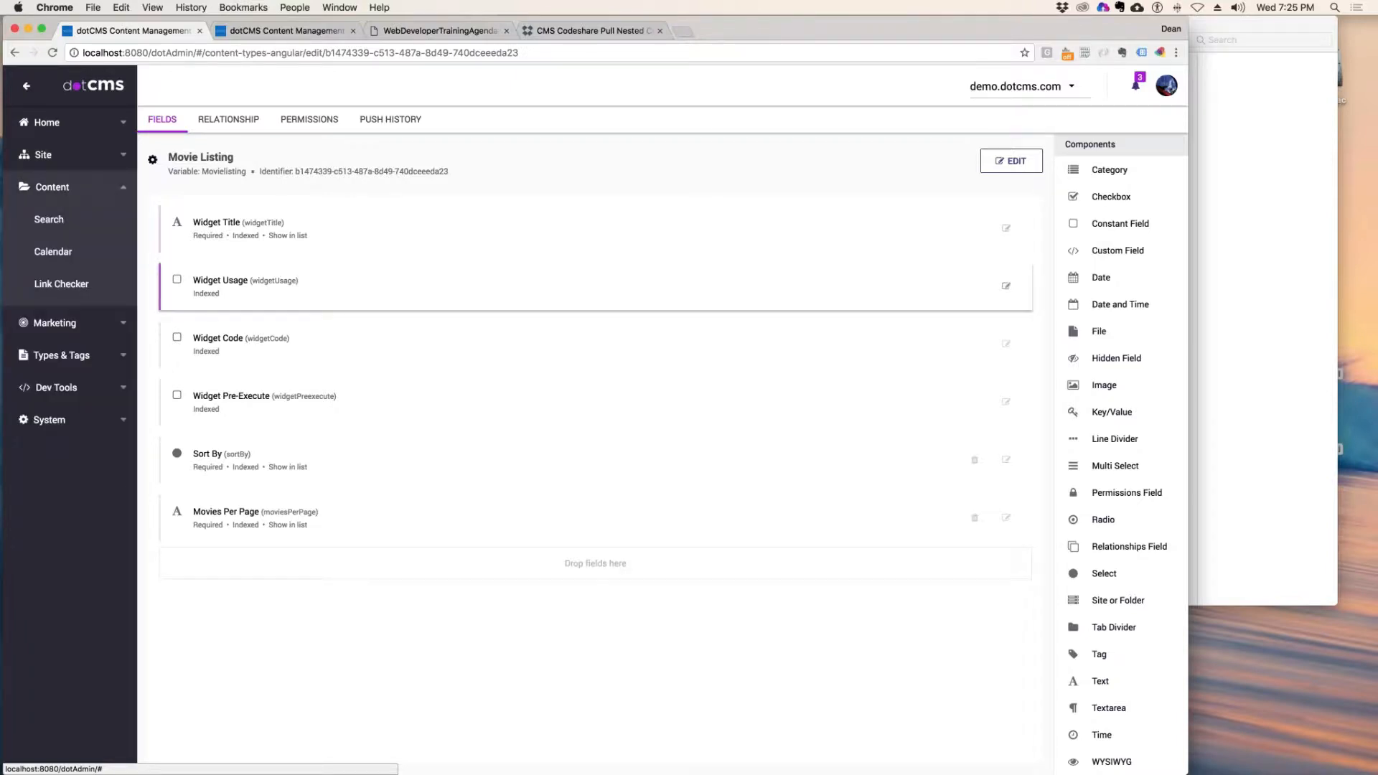
click(219, 337)
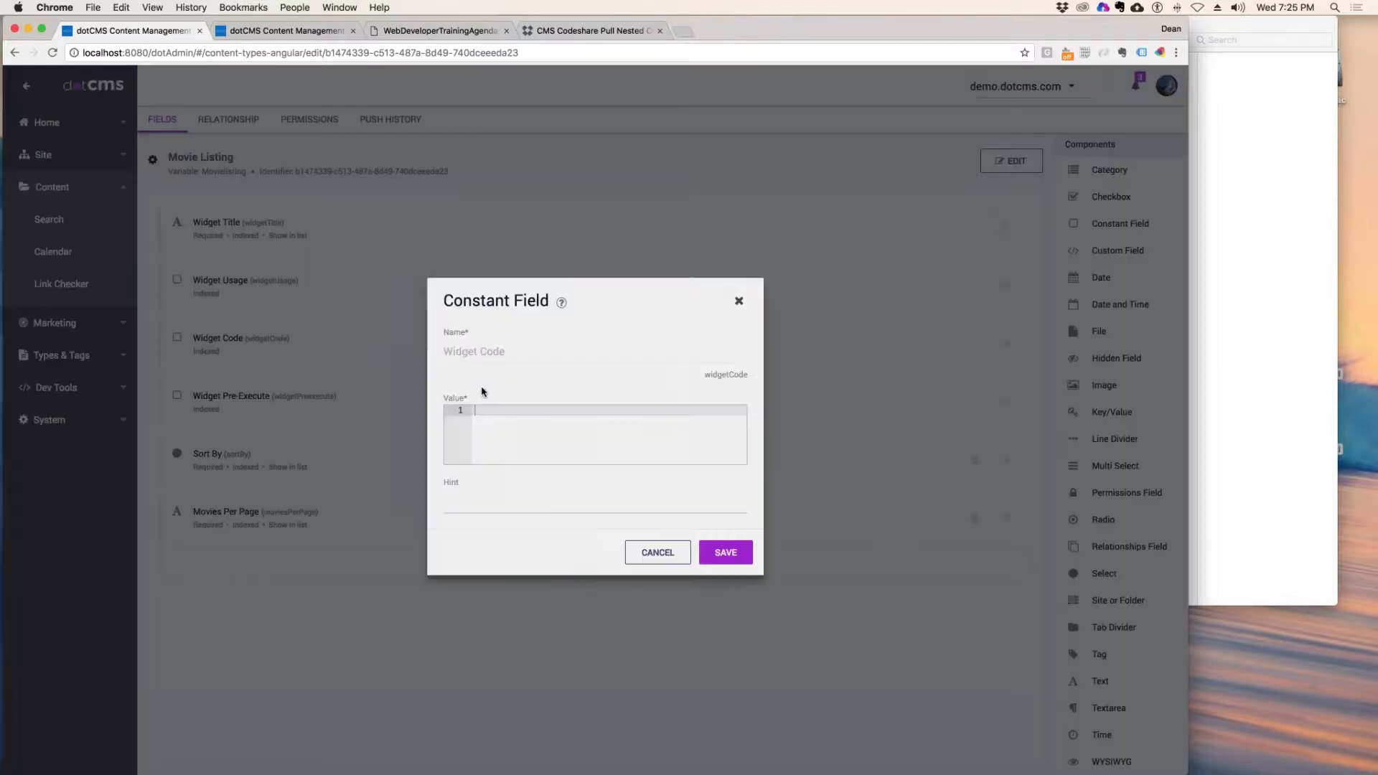
click(501, 422)
key(super+v)
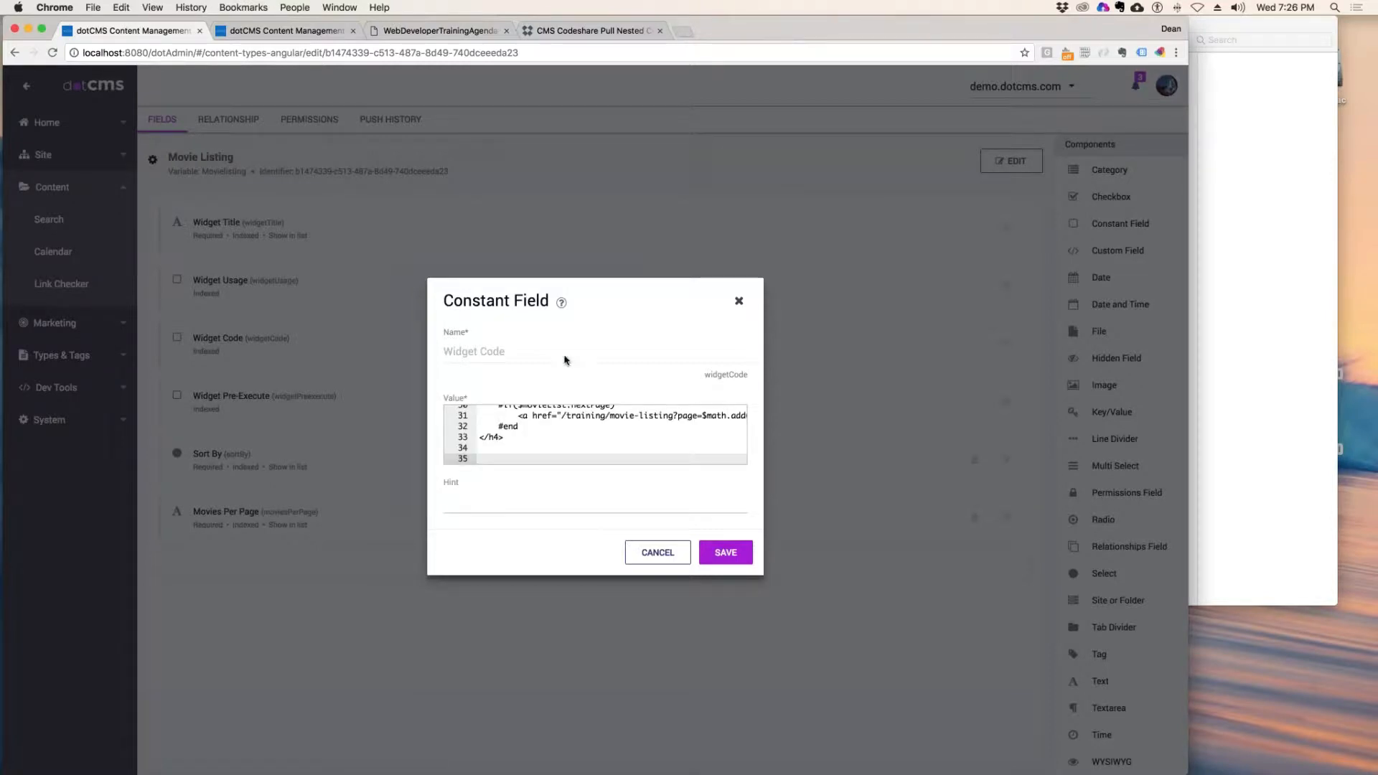
scroll(552, 451, up, 10)
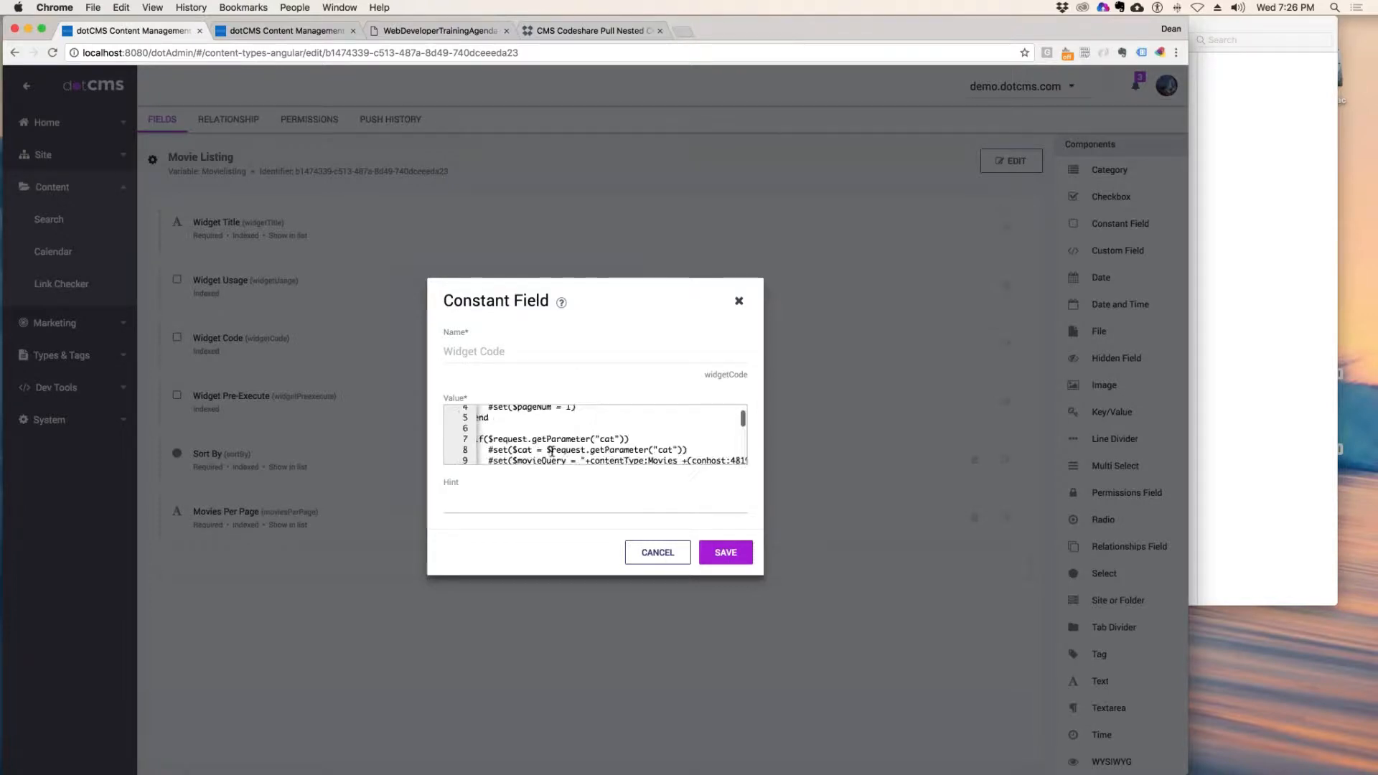
scroll(551, 451, down, 3)
click(721, 556)
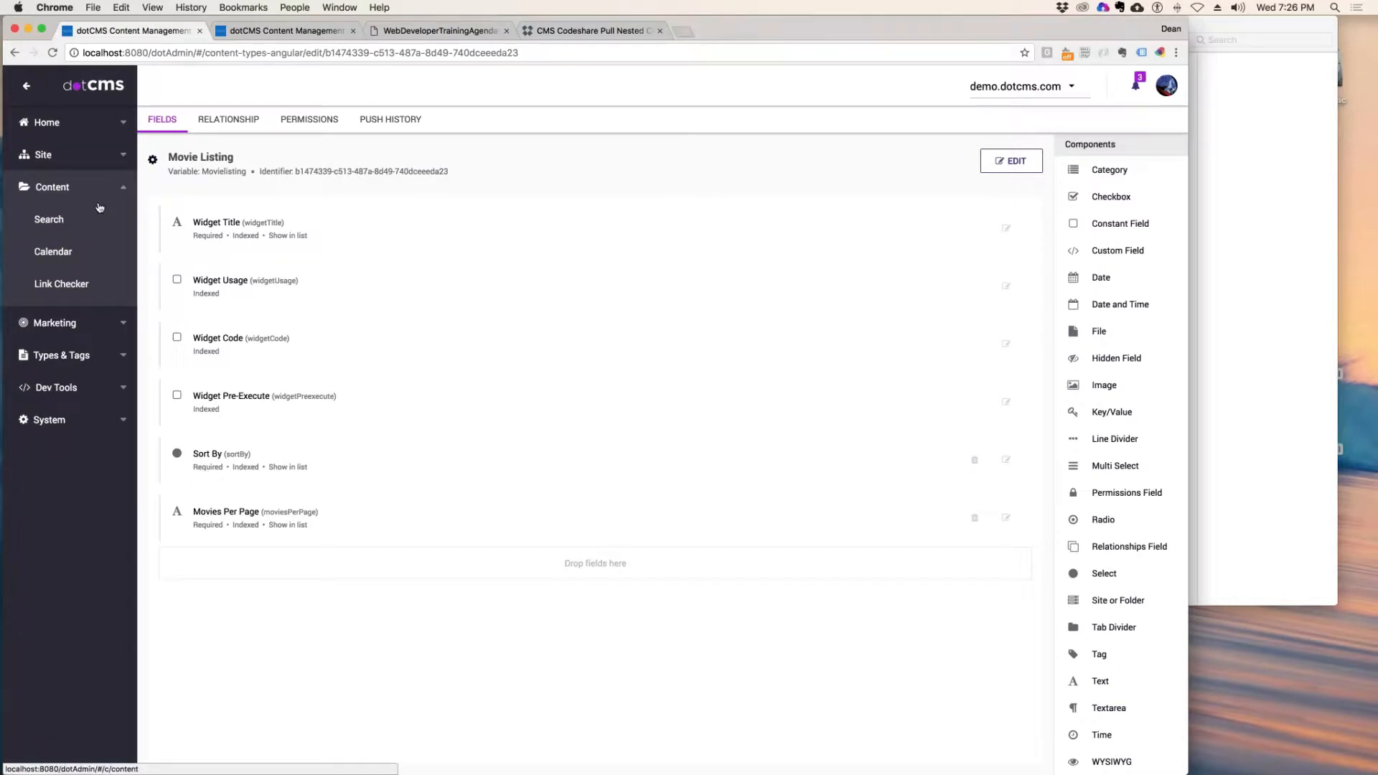
- Open the movie-listing page from the training folder in the site browser for editing
click(50, 221)
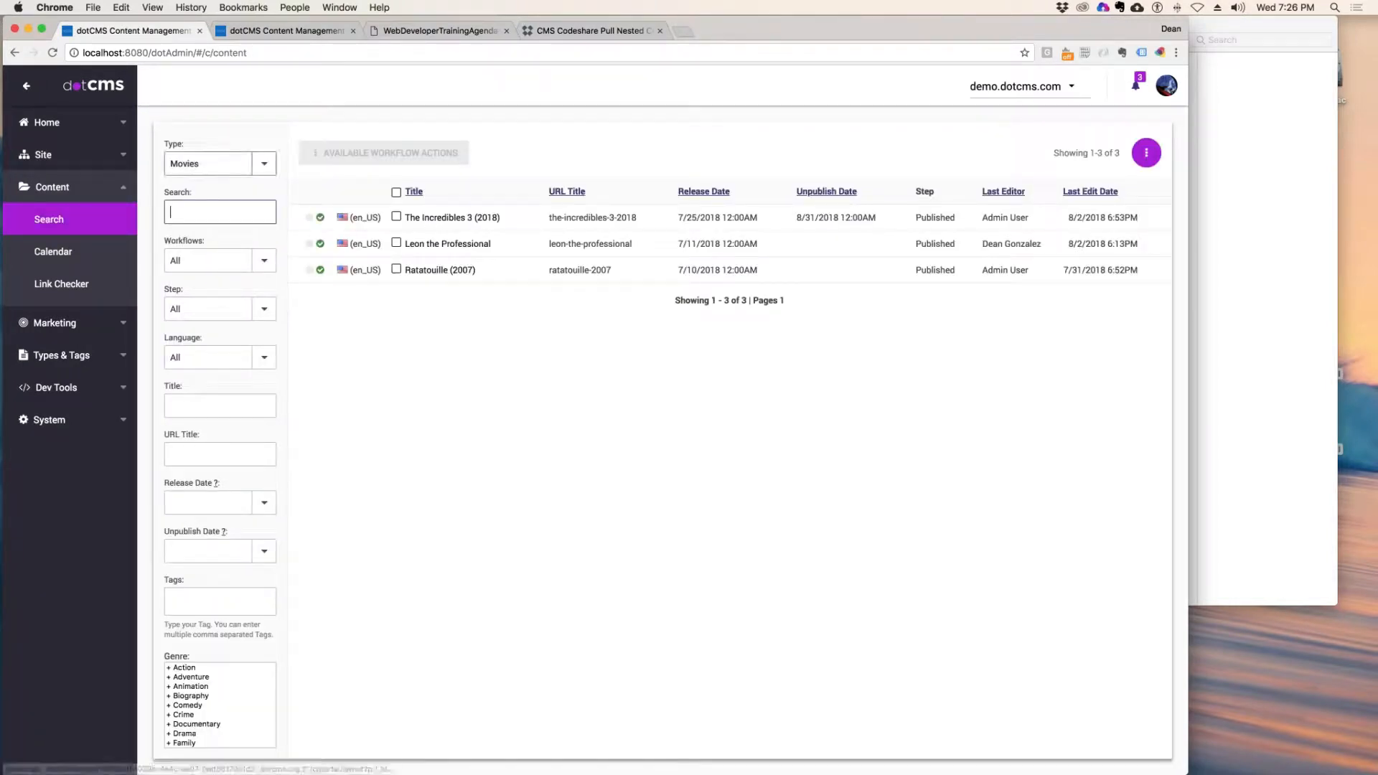
click(40, 164)
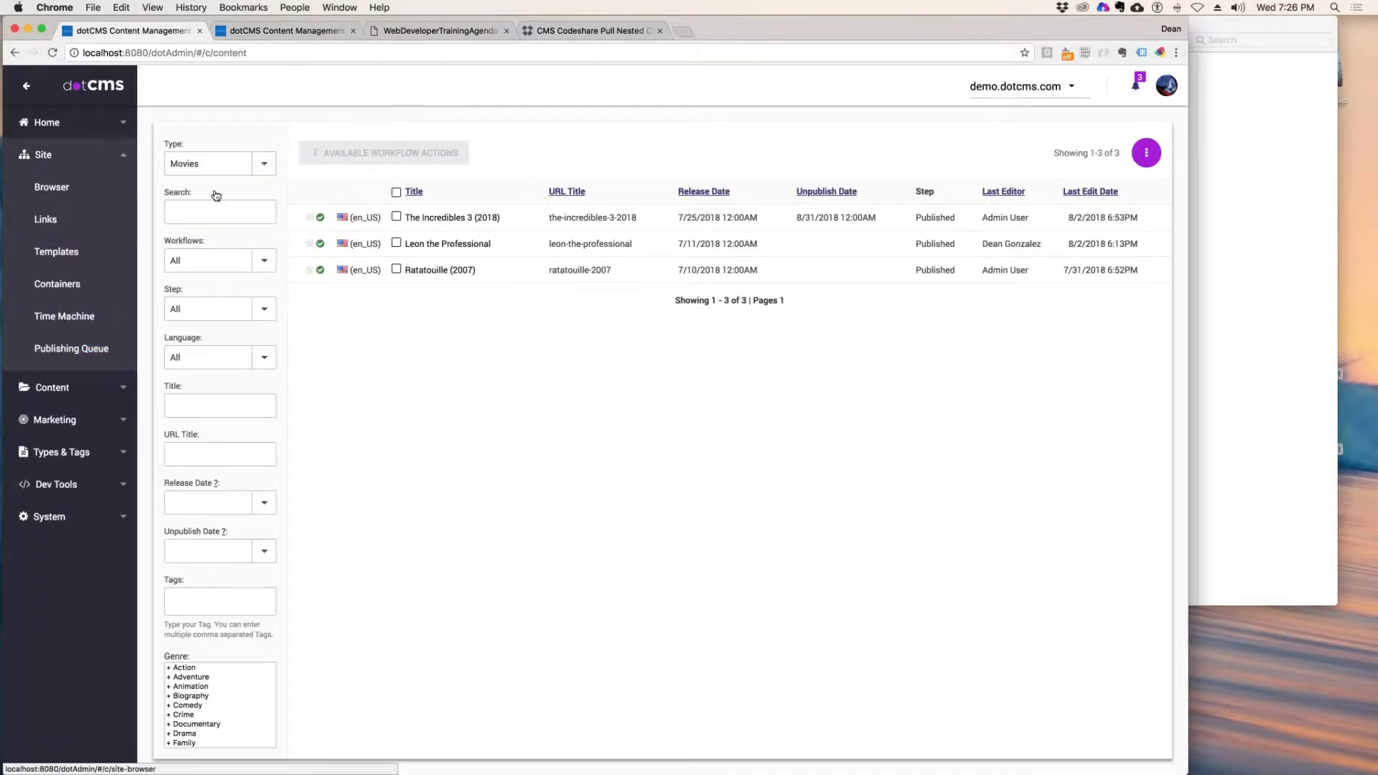
click(52, 187)
click(351, 221)
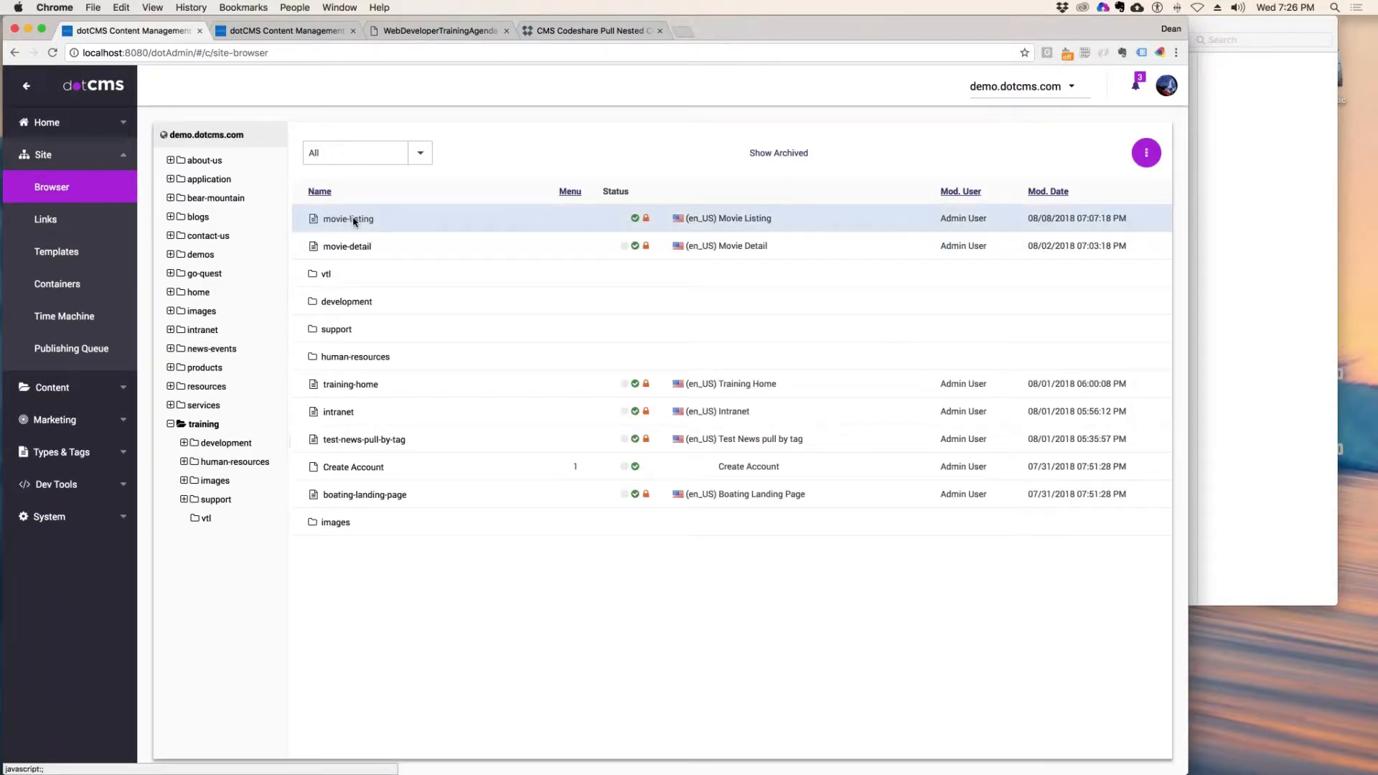
- Start adding a new Movie Listing widget to the empty main container of the page
click(992, 281)
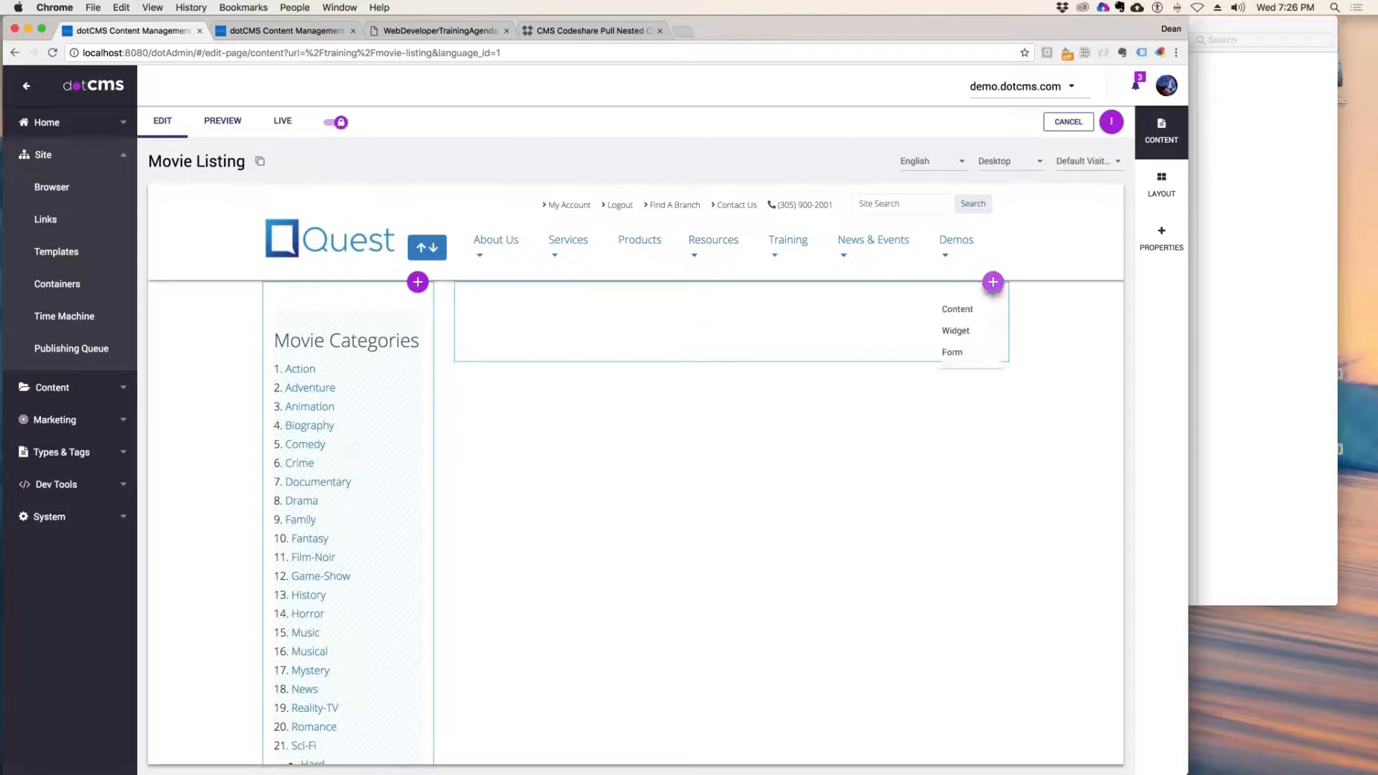
click(955, 330)
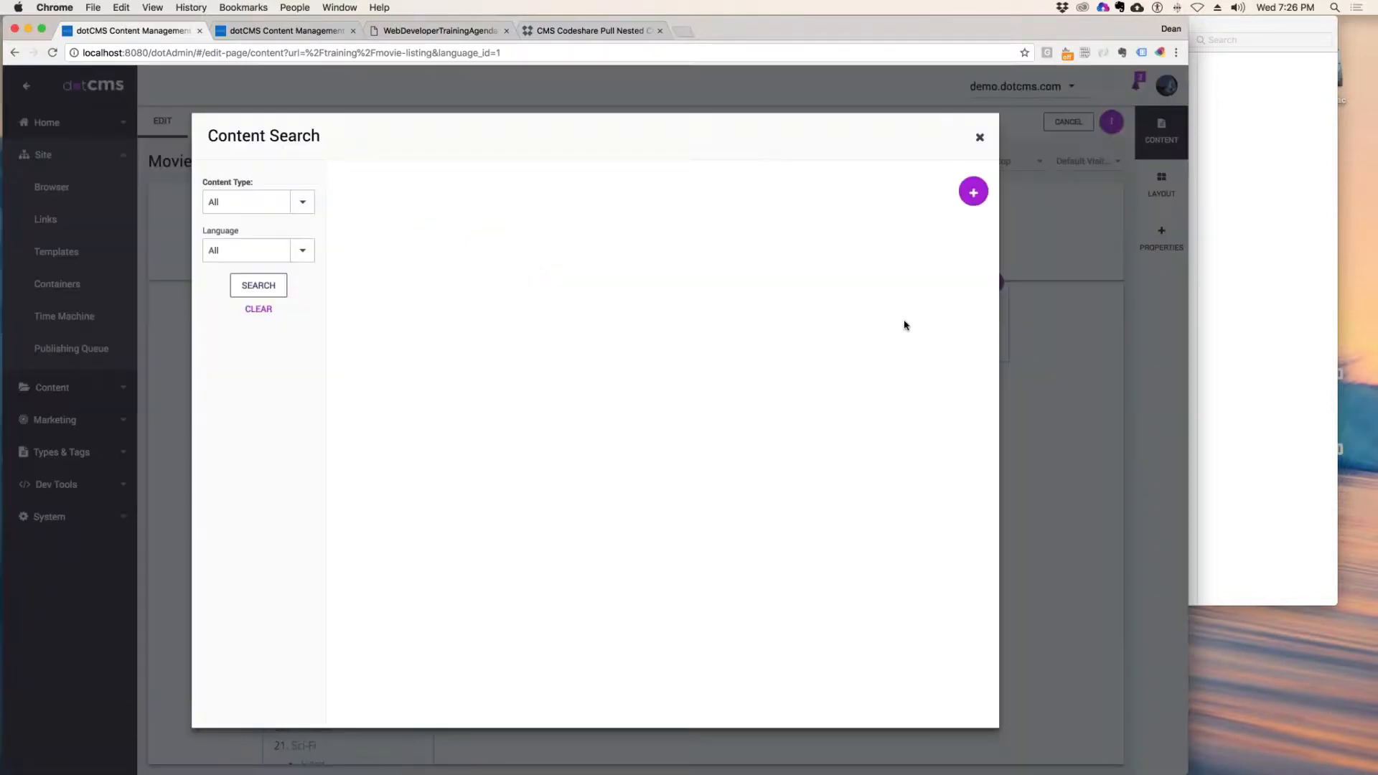
click(974, 192)
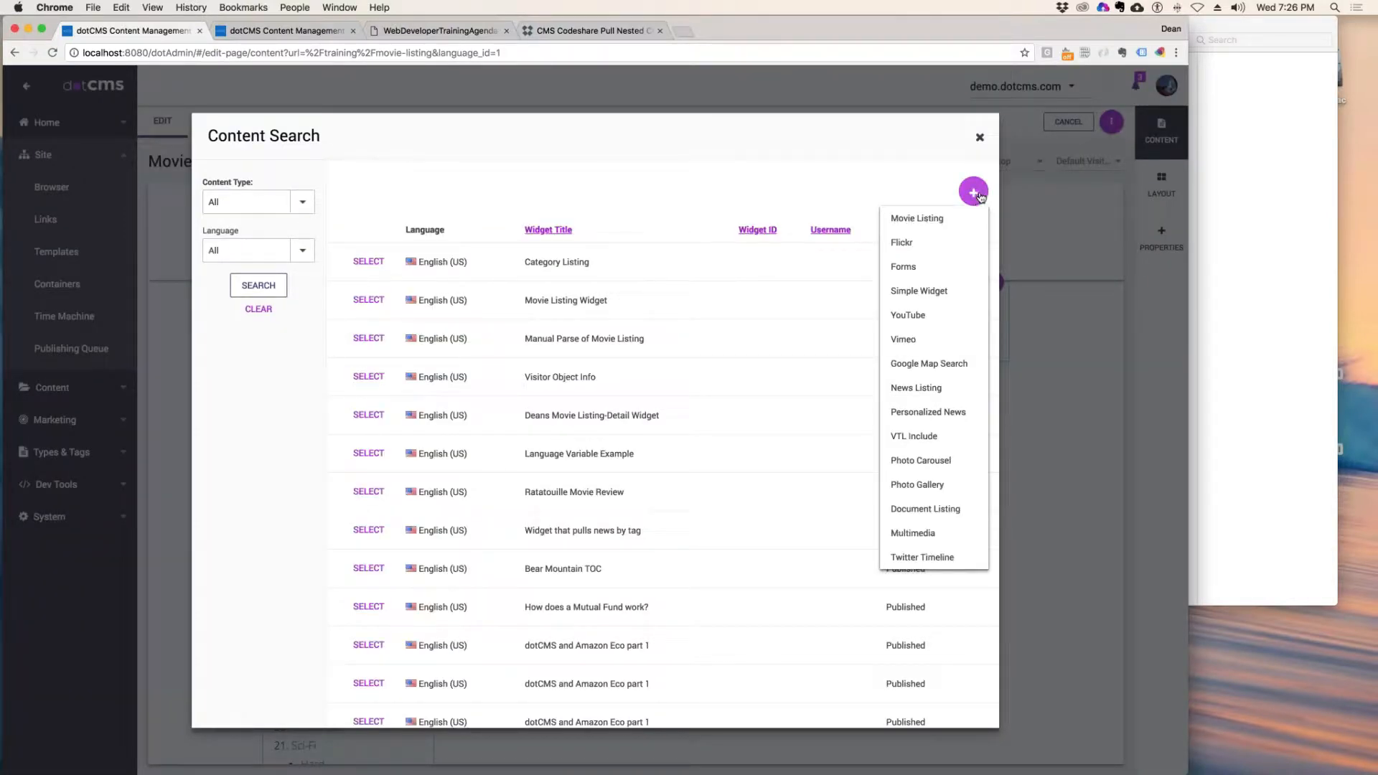
click(935, 222)
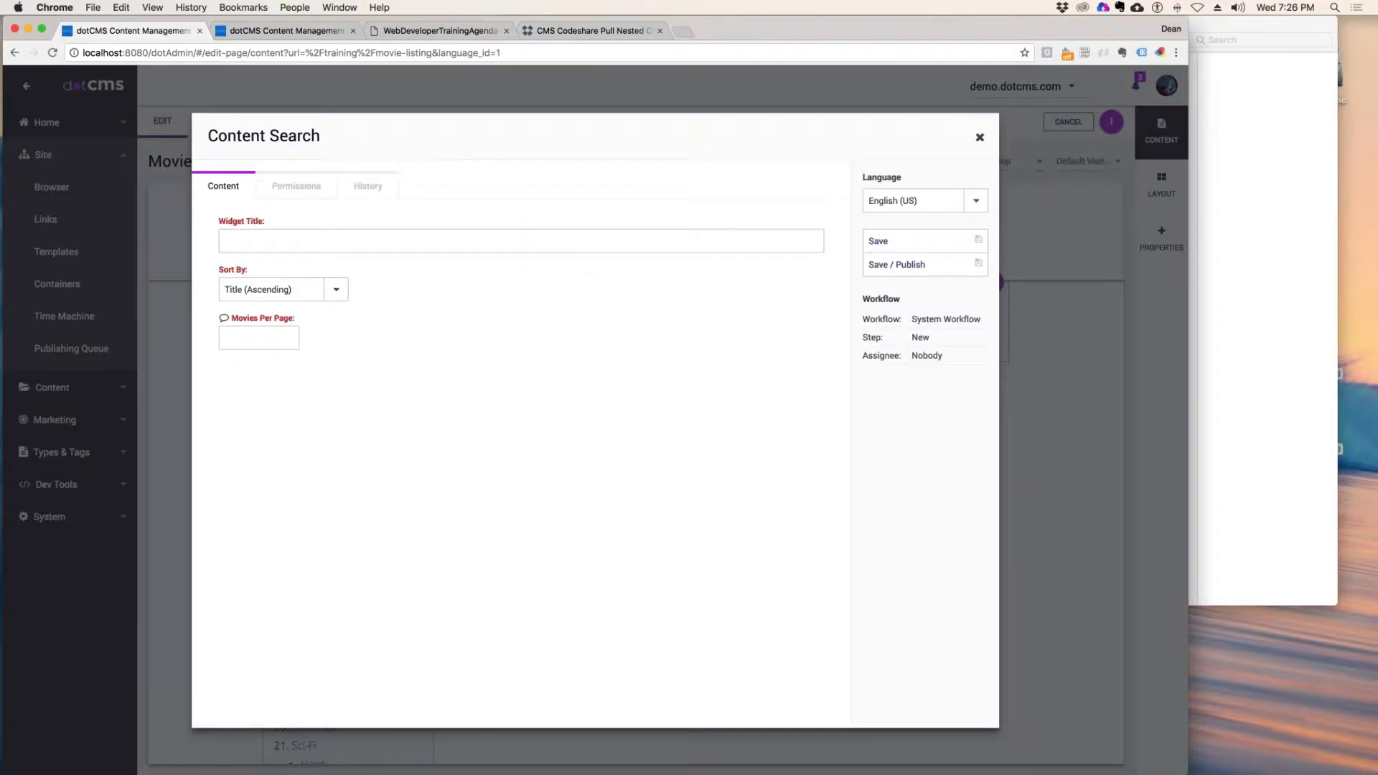
- Set the new widget's sort order to Title (Ascending) and its Movies Per Page value to 1
click(292, 289)
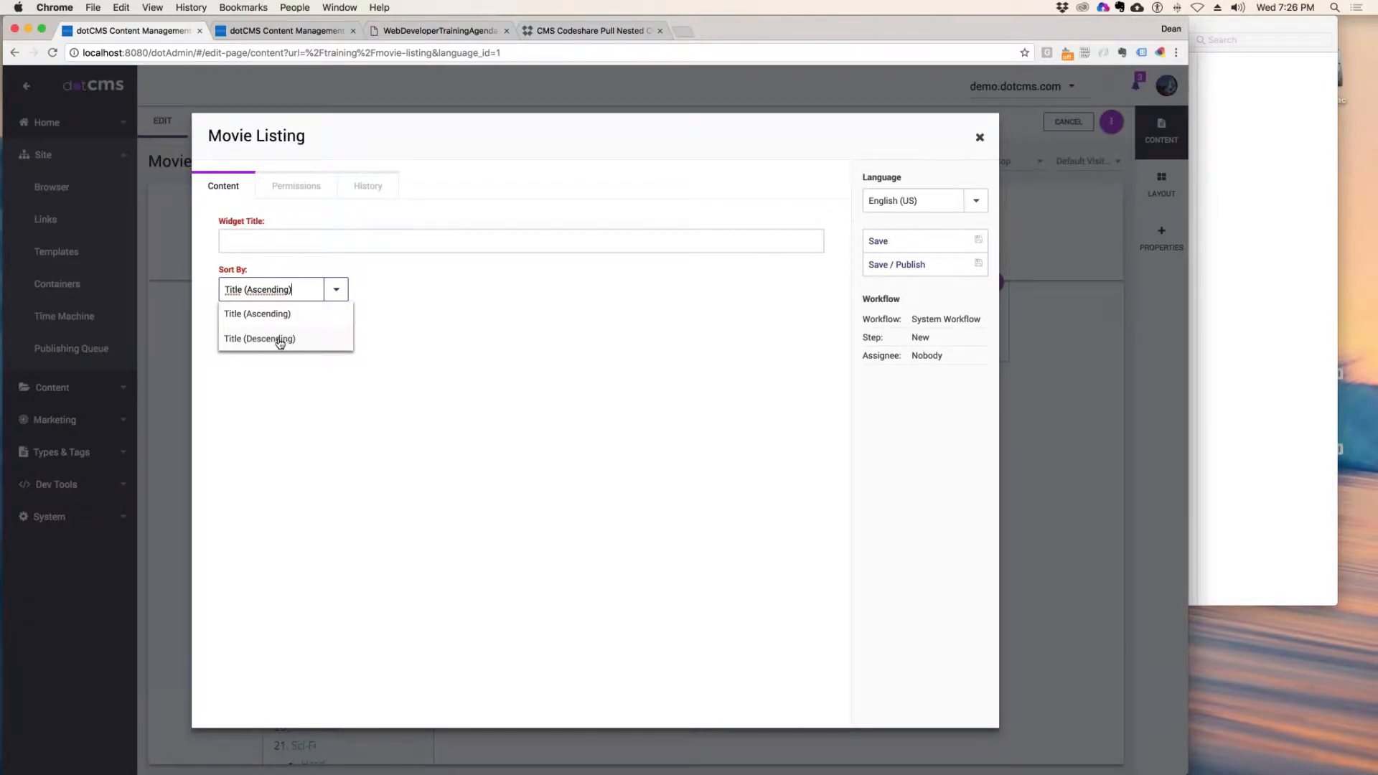
click(274, 314)
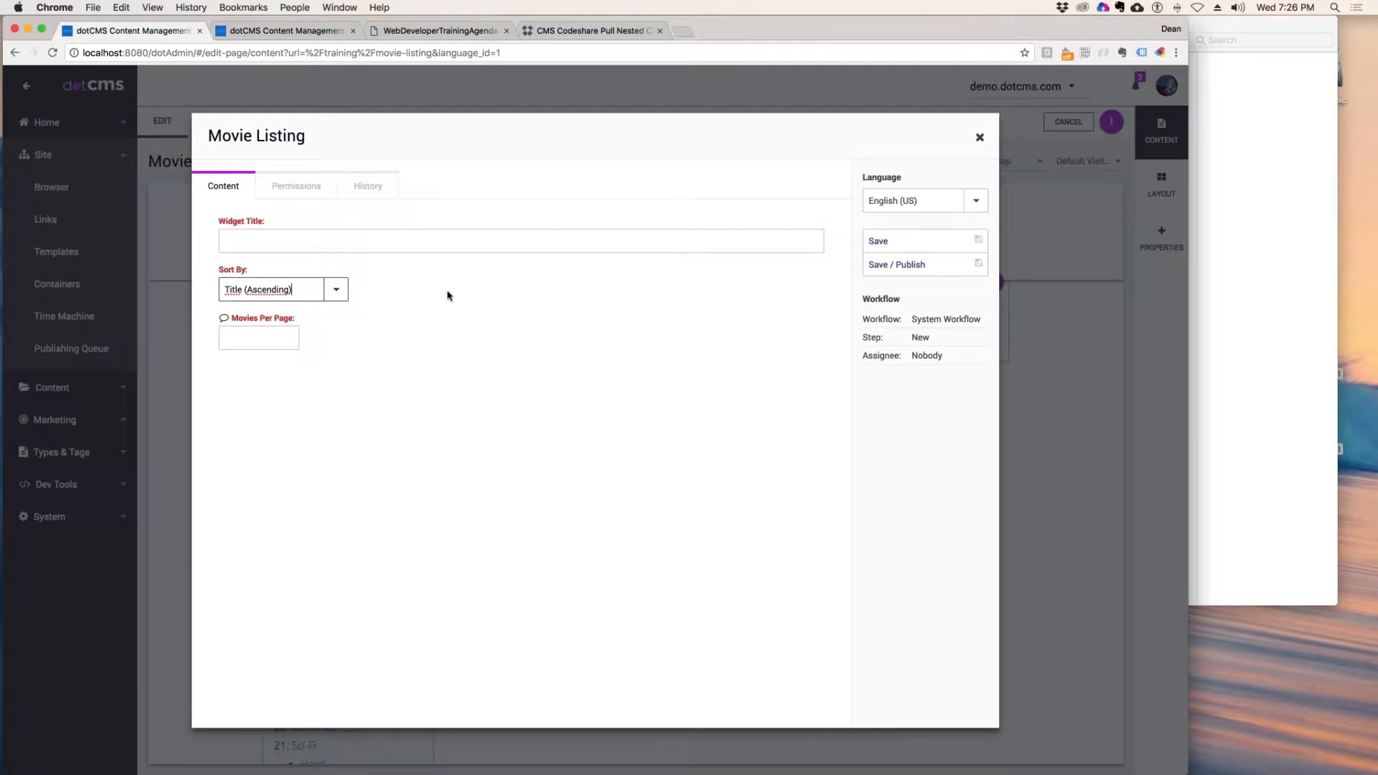
click(259, 338)
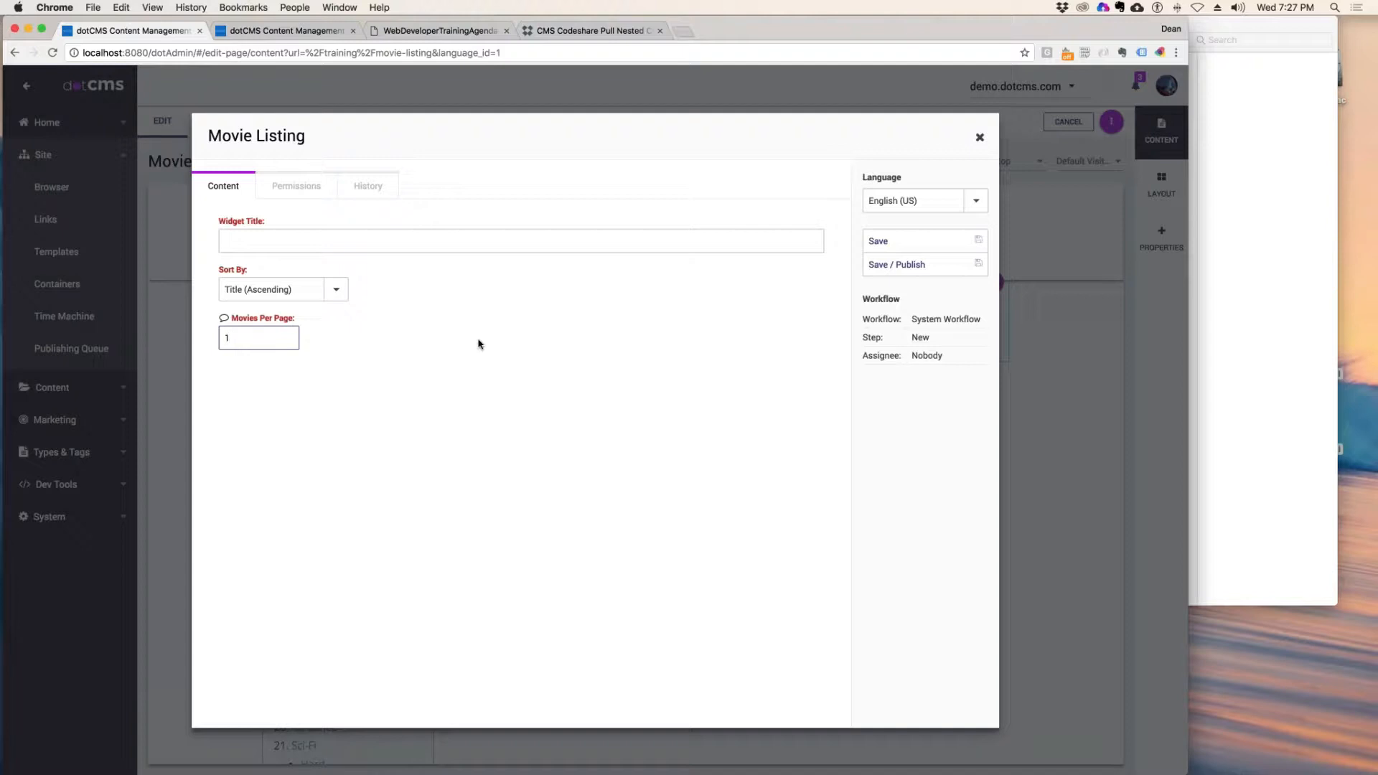
- Title the widget "Paginated Movie Listing that shows One Movie Per Page", then save and publish it
click(357, 247)
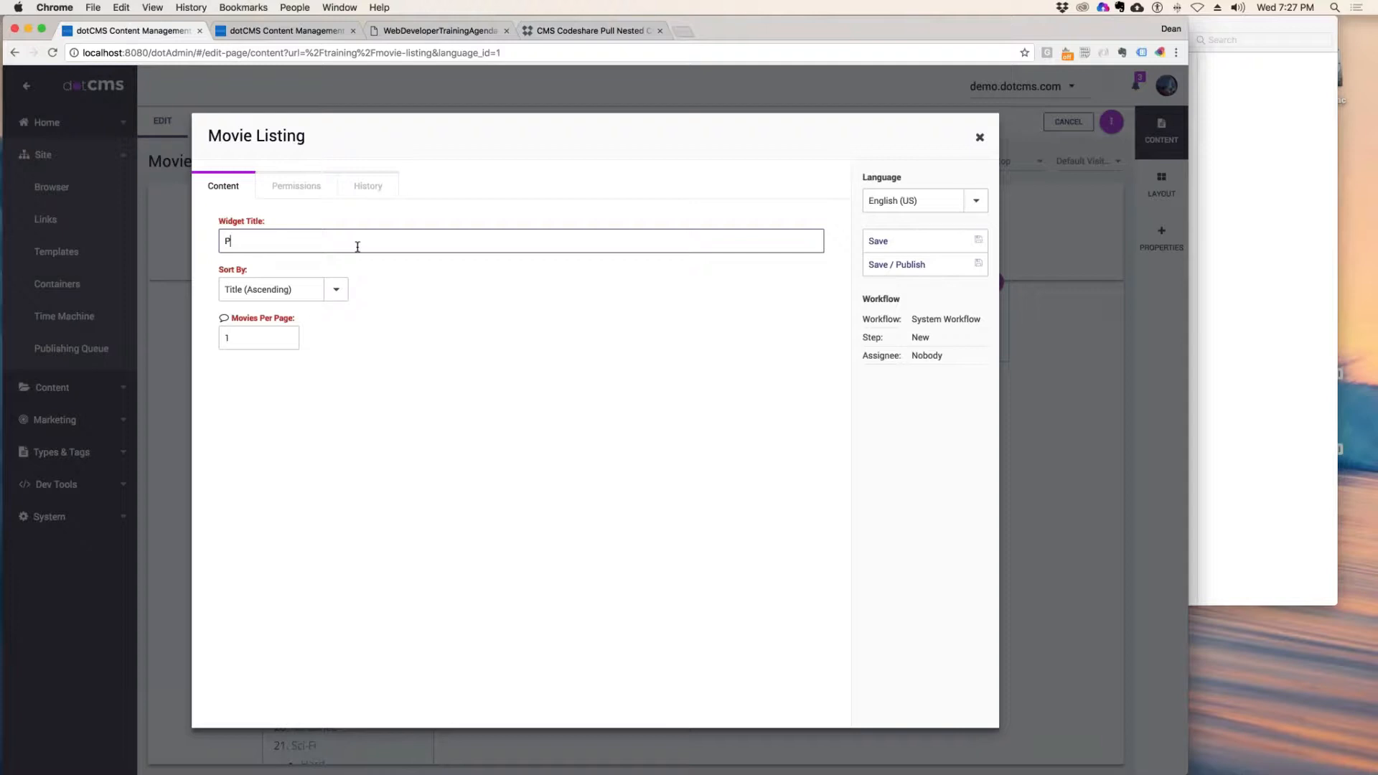
text(inated Movie Listing that shows One Movie Per P)
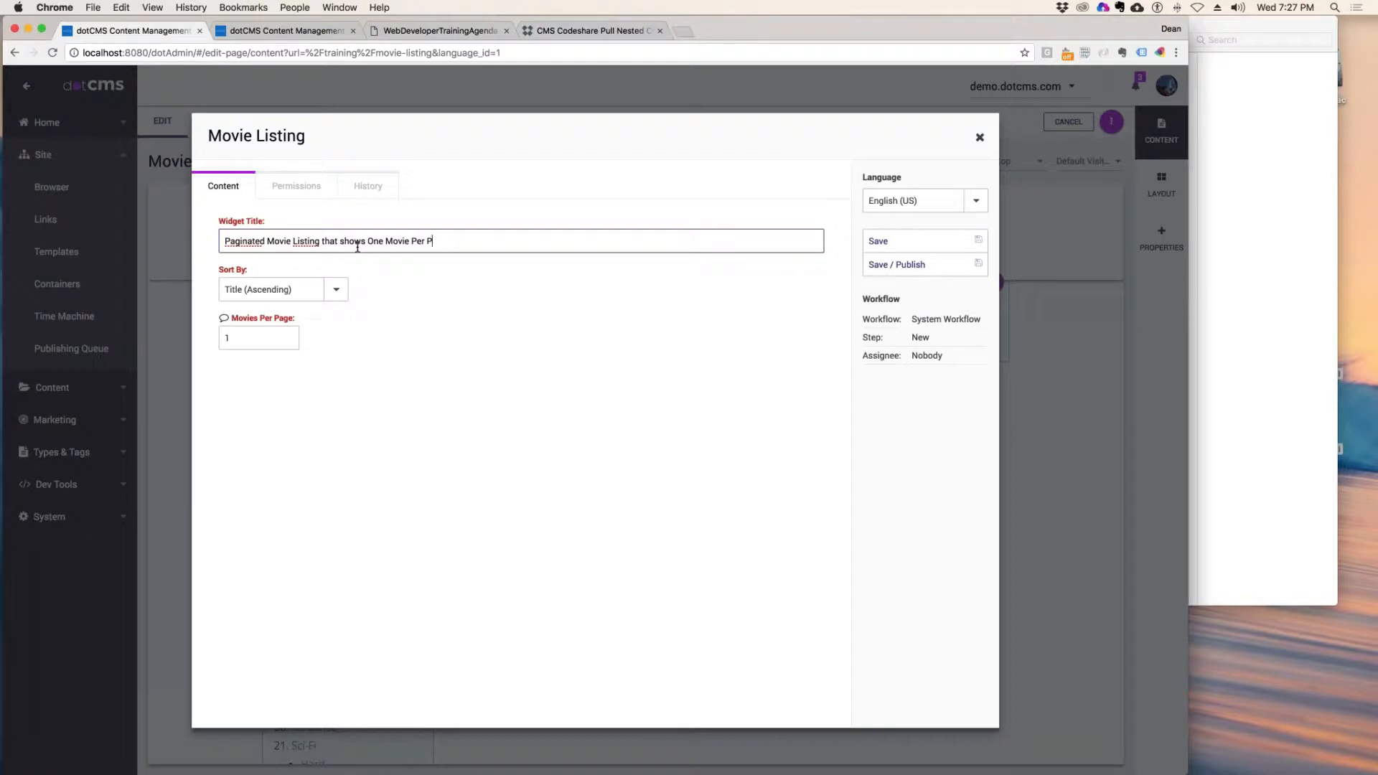
text(age)
click(915, 264)
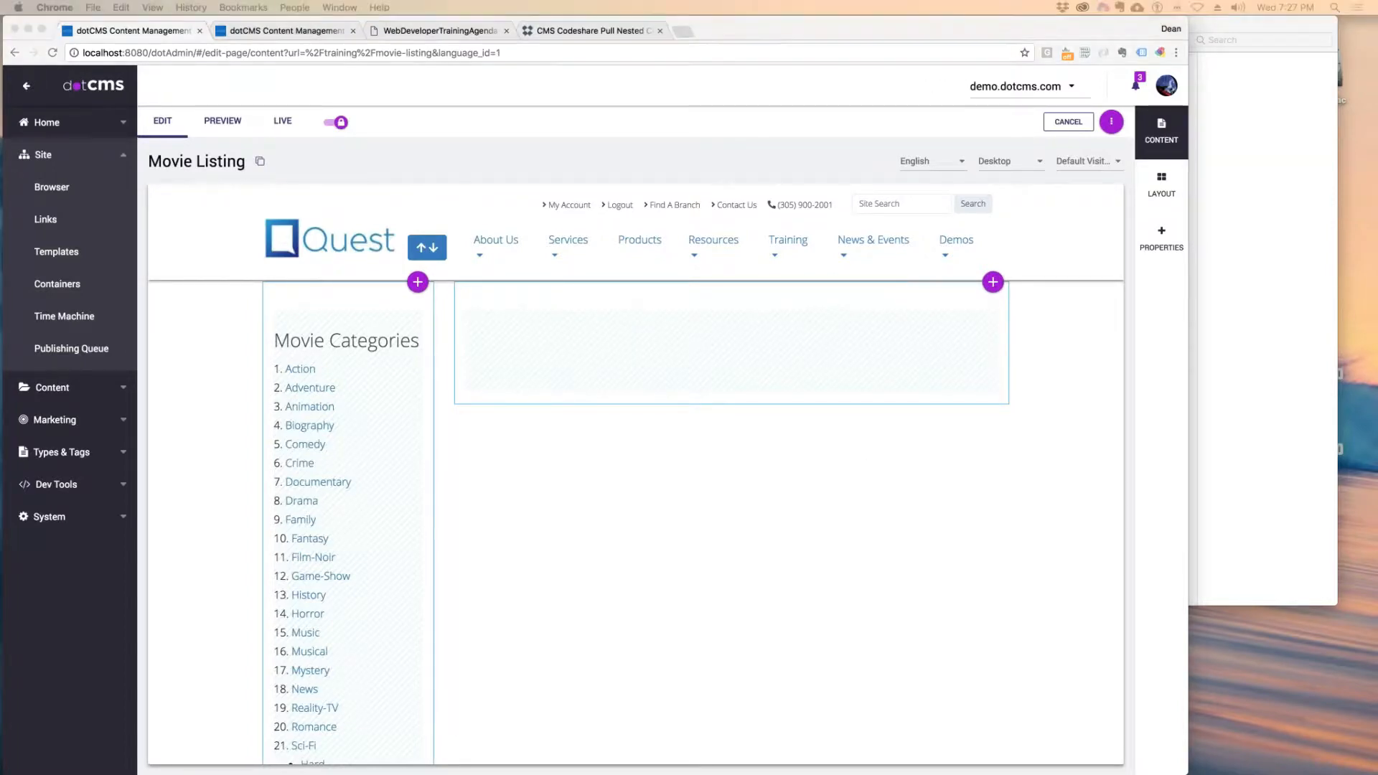
- Switch to the widget code in TextWrangler and copy the $!{moviesPerPage} variable from the pullPerPage call
drag(1377, 237, 580, 31)
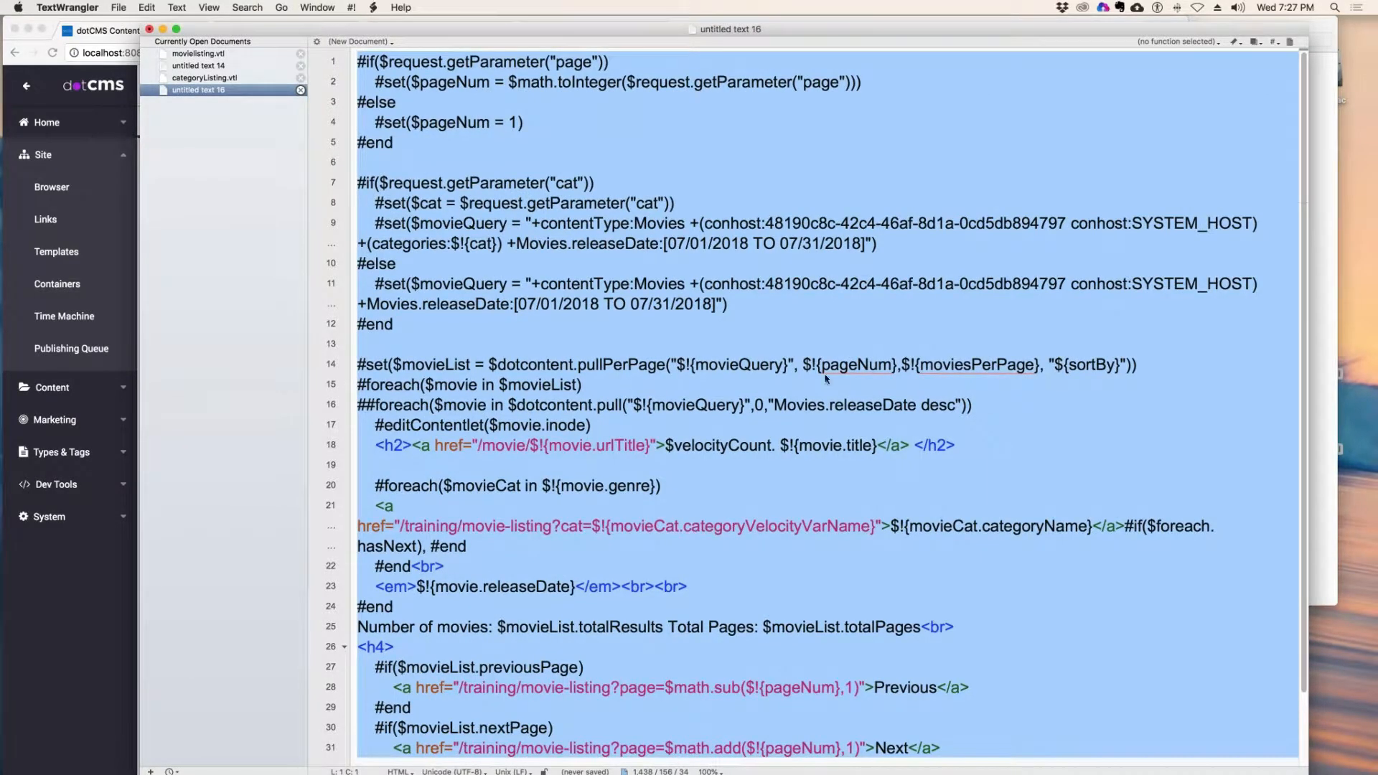
click(914, 346)
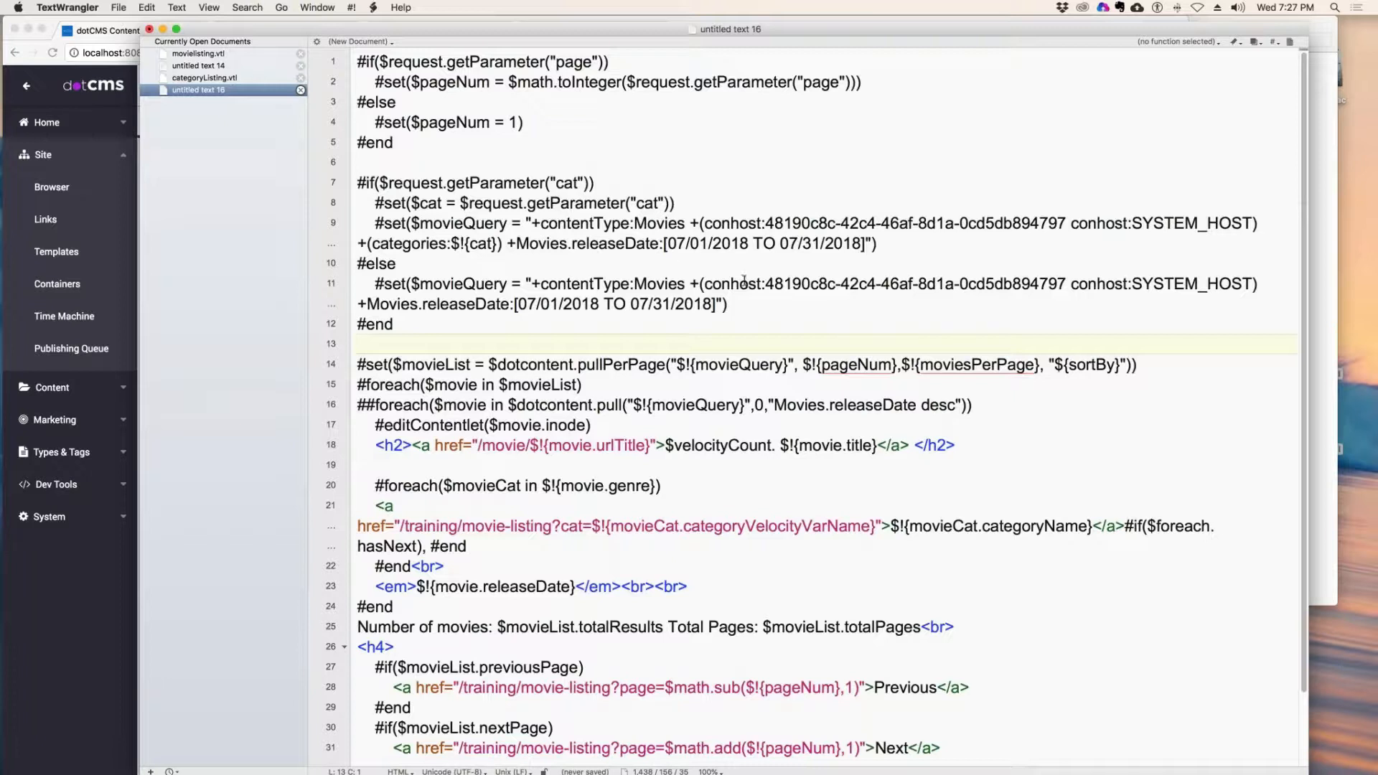
drag(1040, 366, 901, 367)
key(super+c)
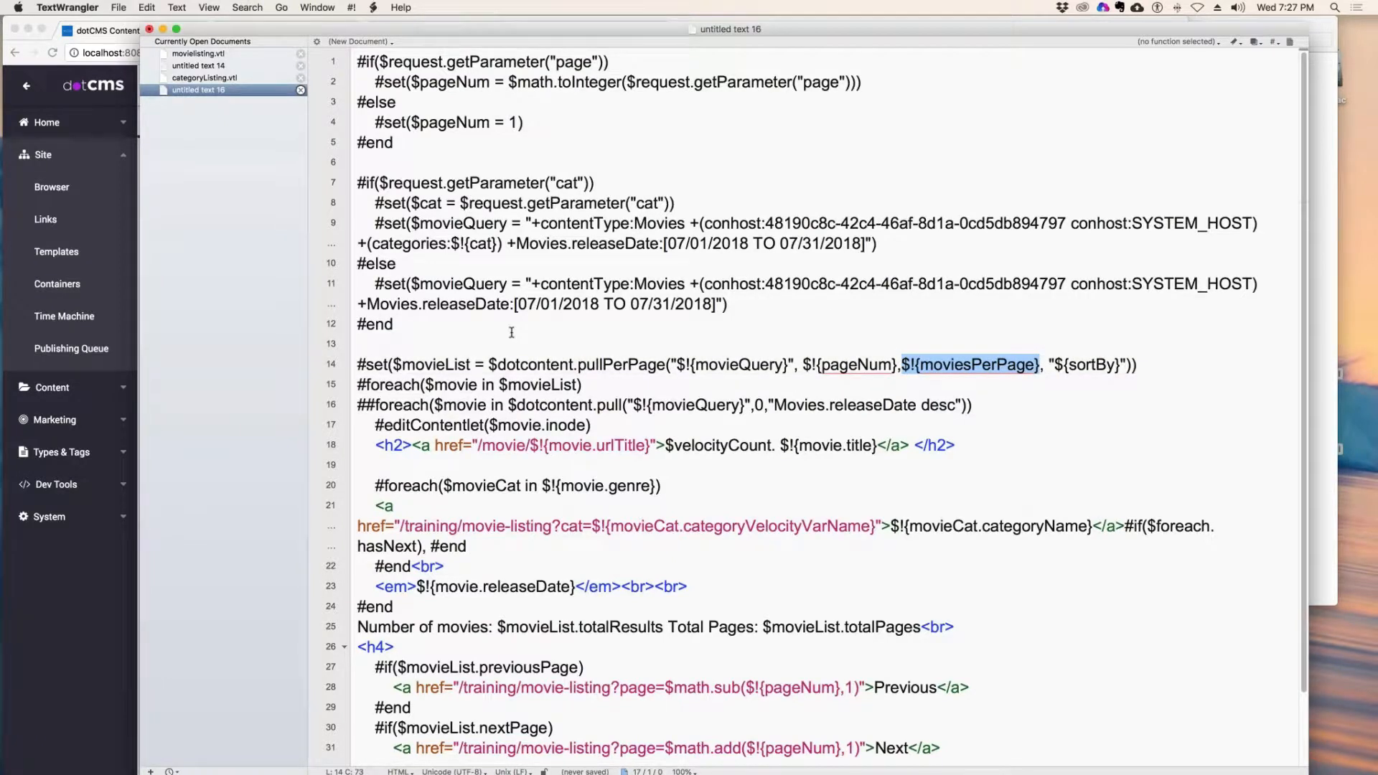
- Insert the debug line "Movies Per Page: $!{moviesPerPage}<br>" above the existing code, with an empty line below it
click(356, 64)
key(Return)
key(Return)
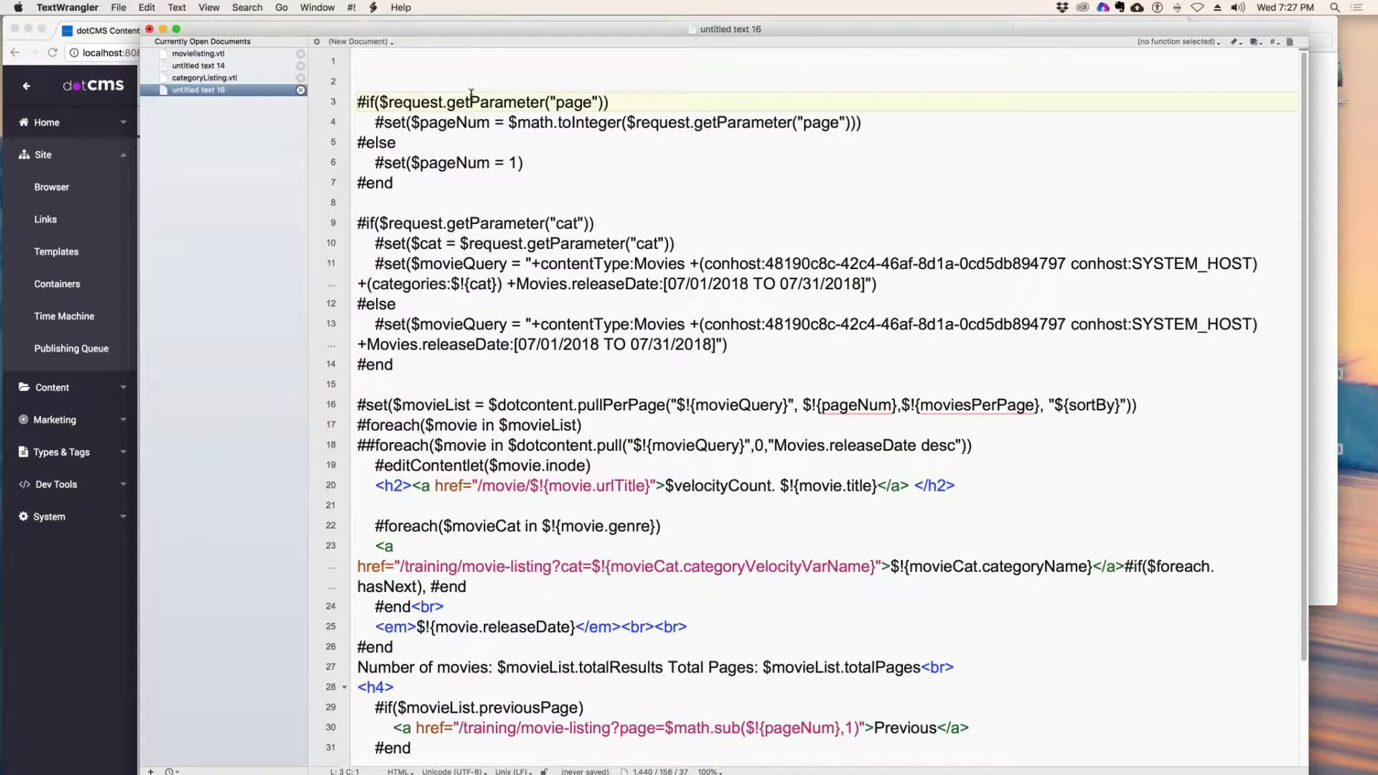
click(417, 62)
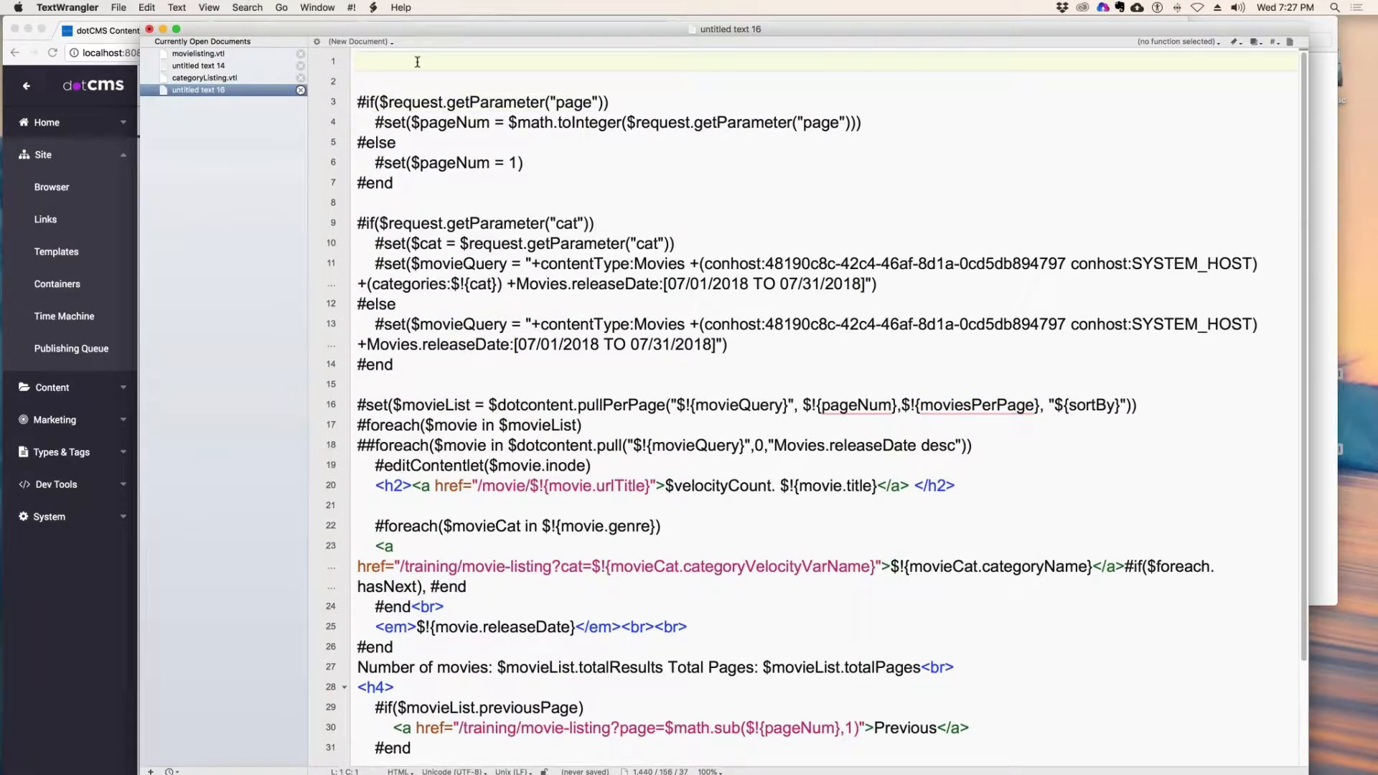
text(Movies Per Pa)
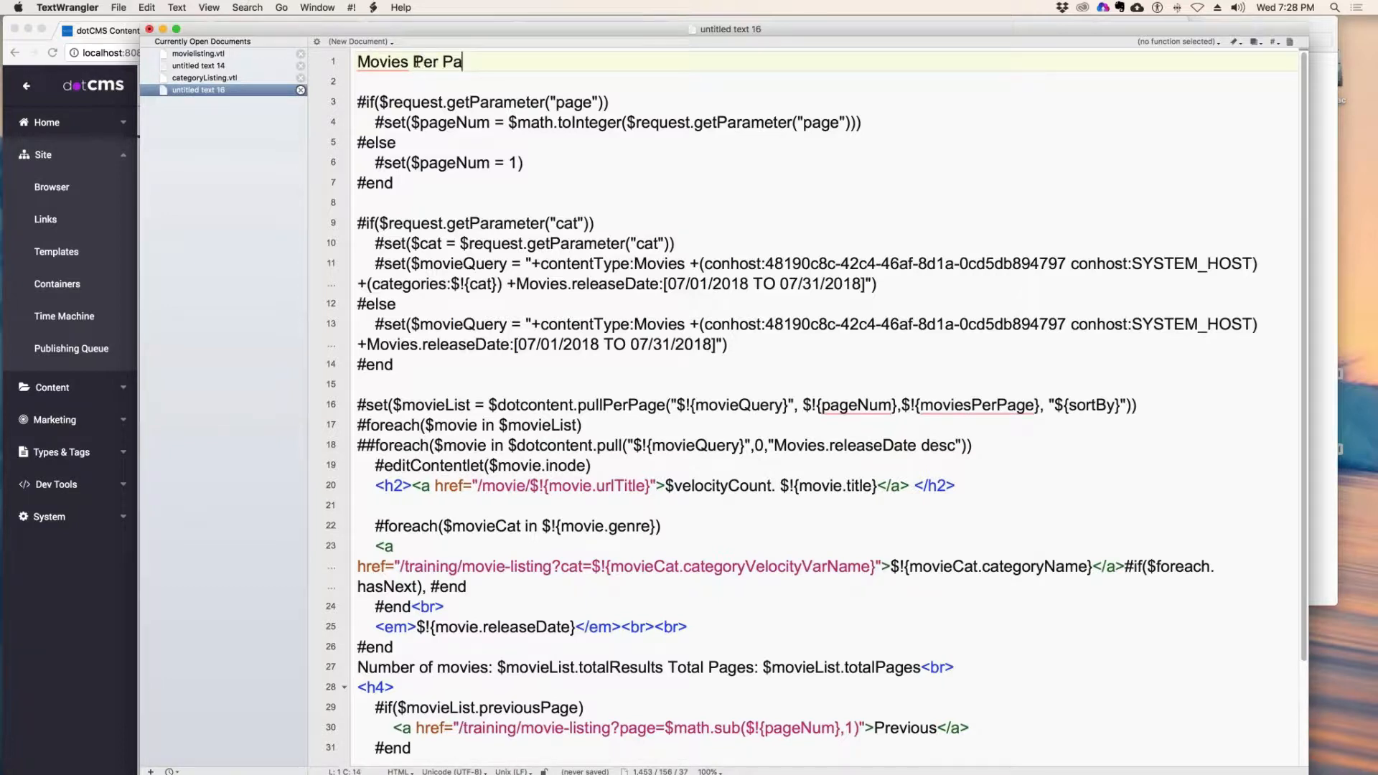
text(ge)
text(:)
key(super+v)
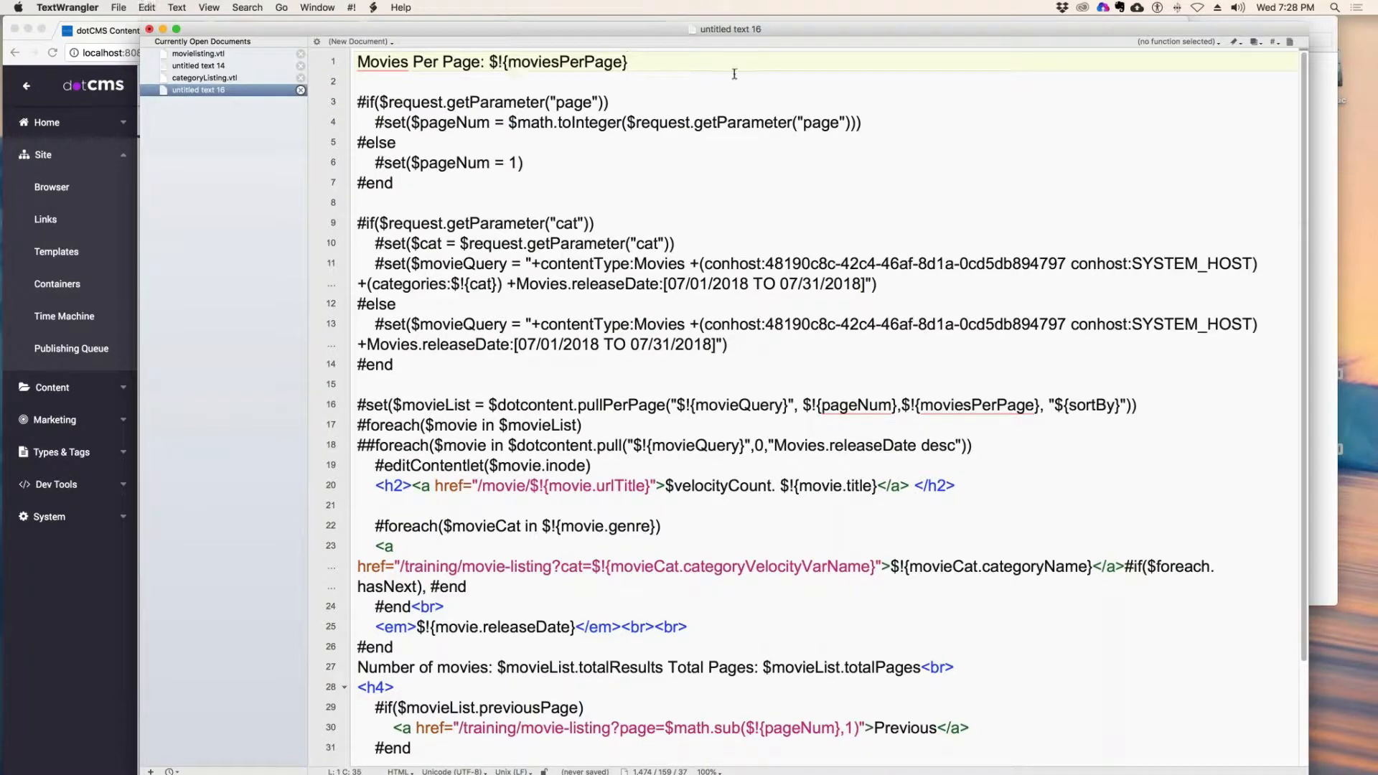
text(<br>)
- Add the debug line "Sort: ${sortBy}<br/>" on line 2, copying the variable from the pullPerPage call
drag(1120, 406, 1055, 408)
key(super+c)
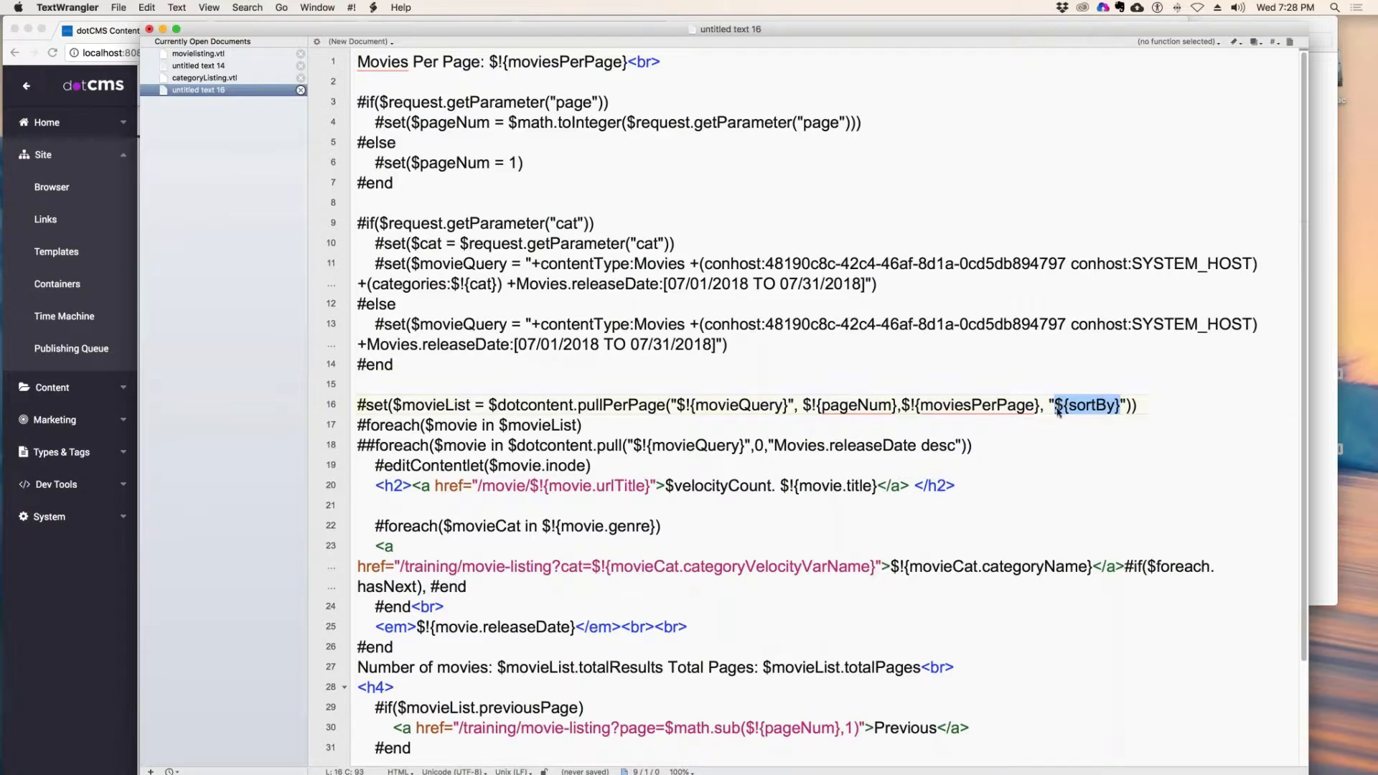
click(378, 81)
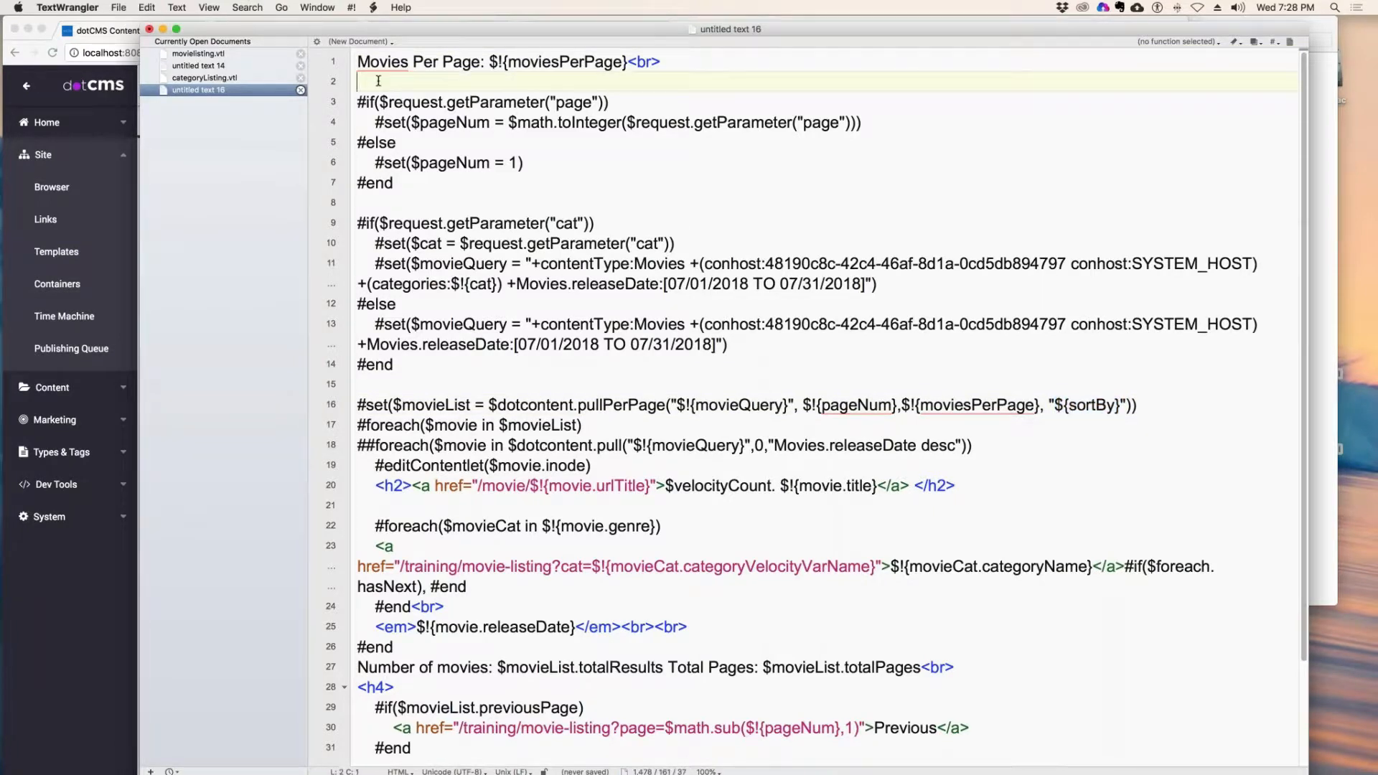
key(super+v)
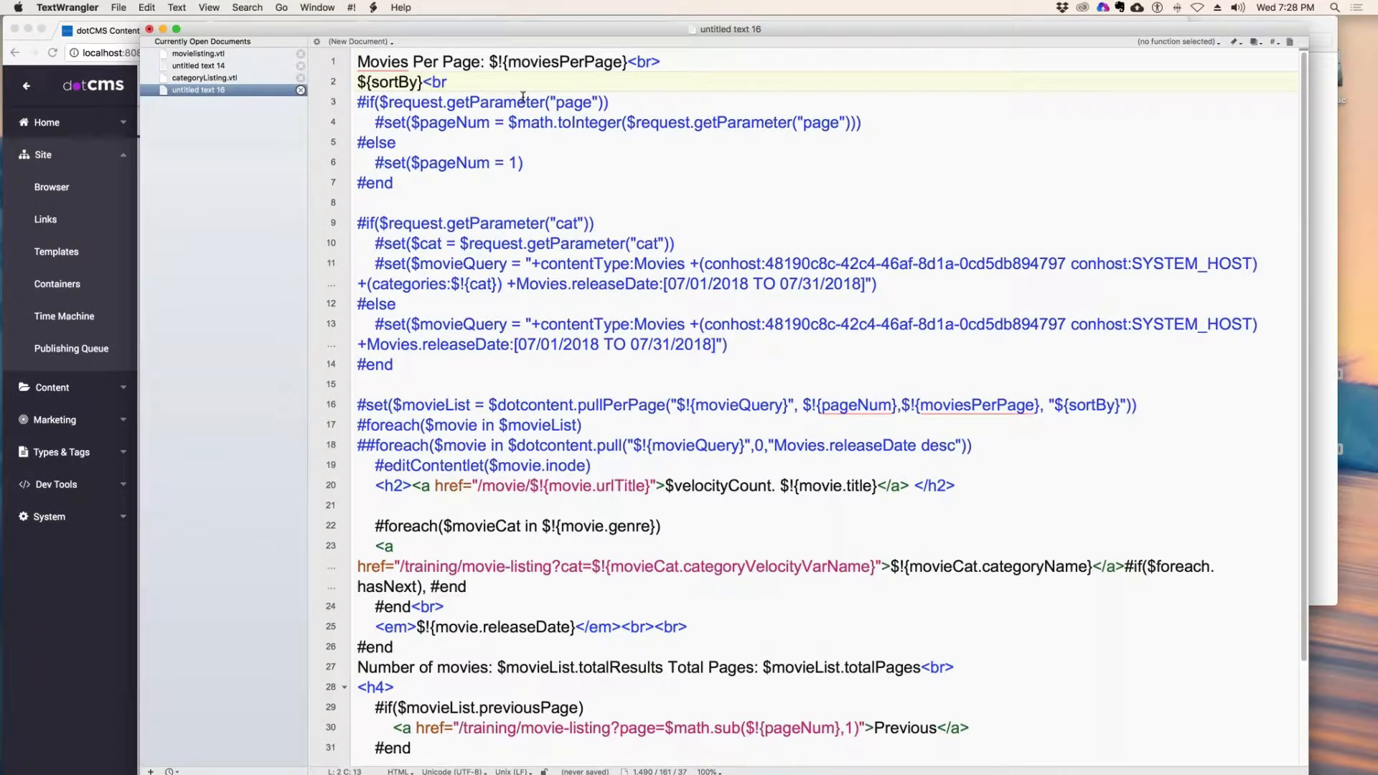
text(<br/>)
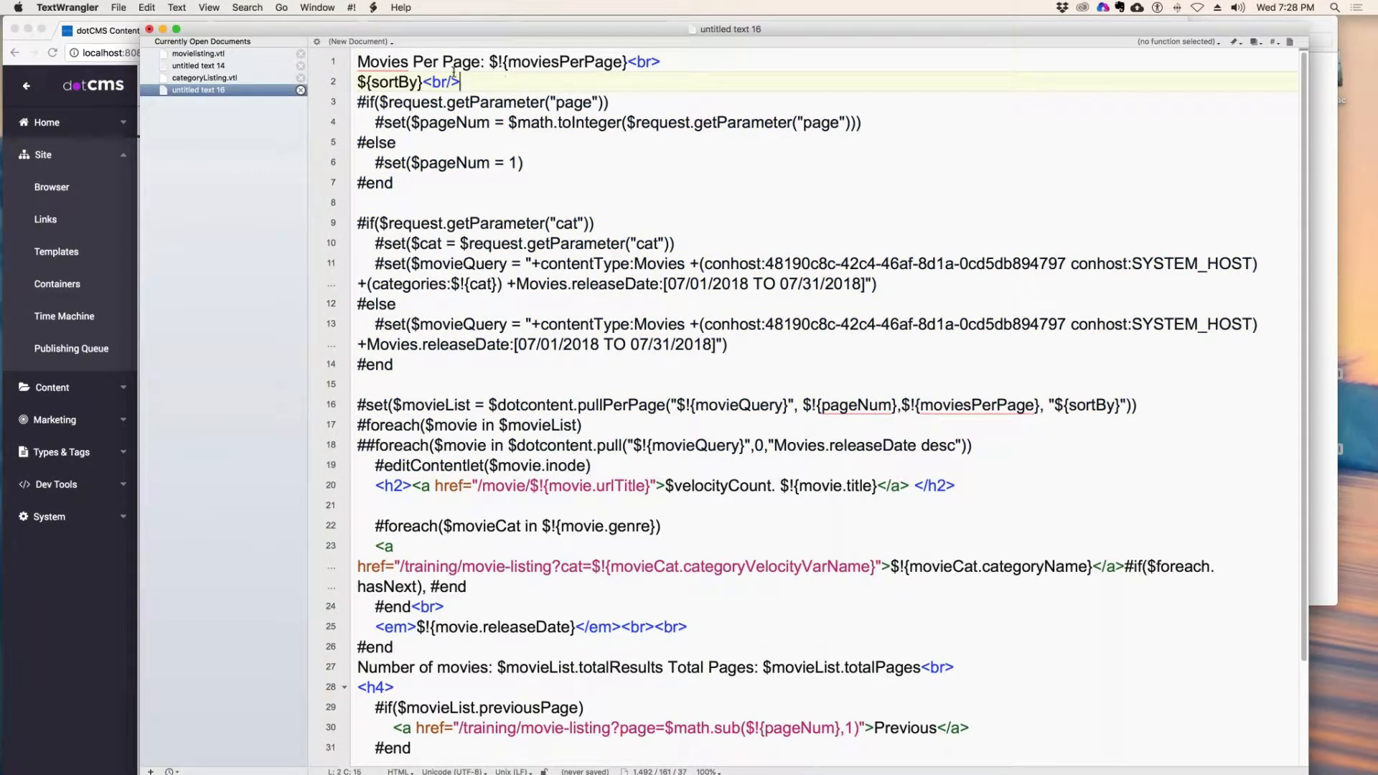
key(super+Left)
text(Sort:)
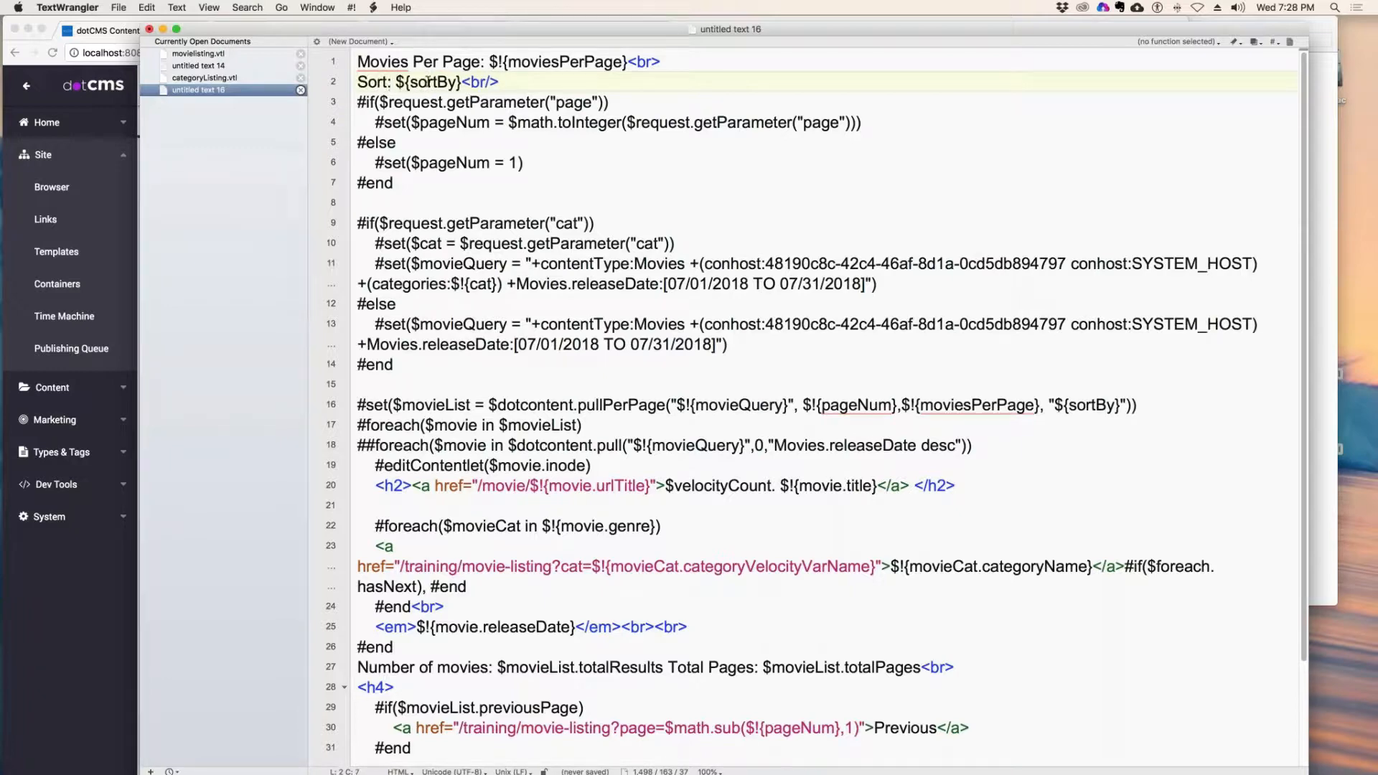
- Copy the entire edited code and switch back to the Movie Listing page in Chrome
key(super+a)
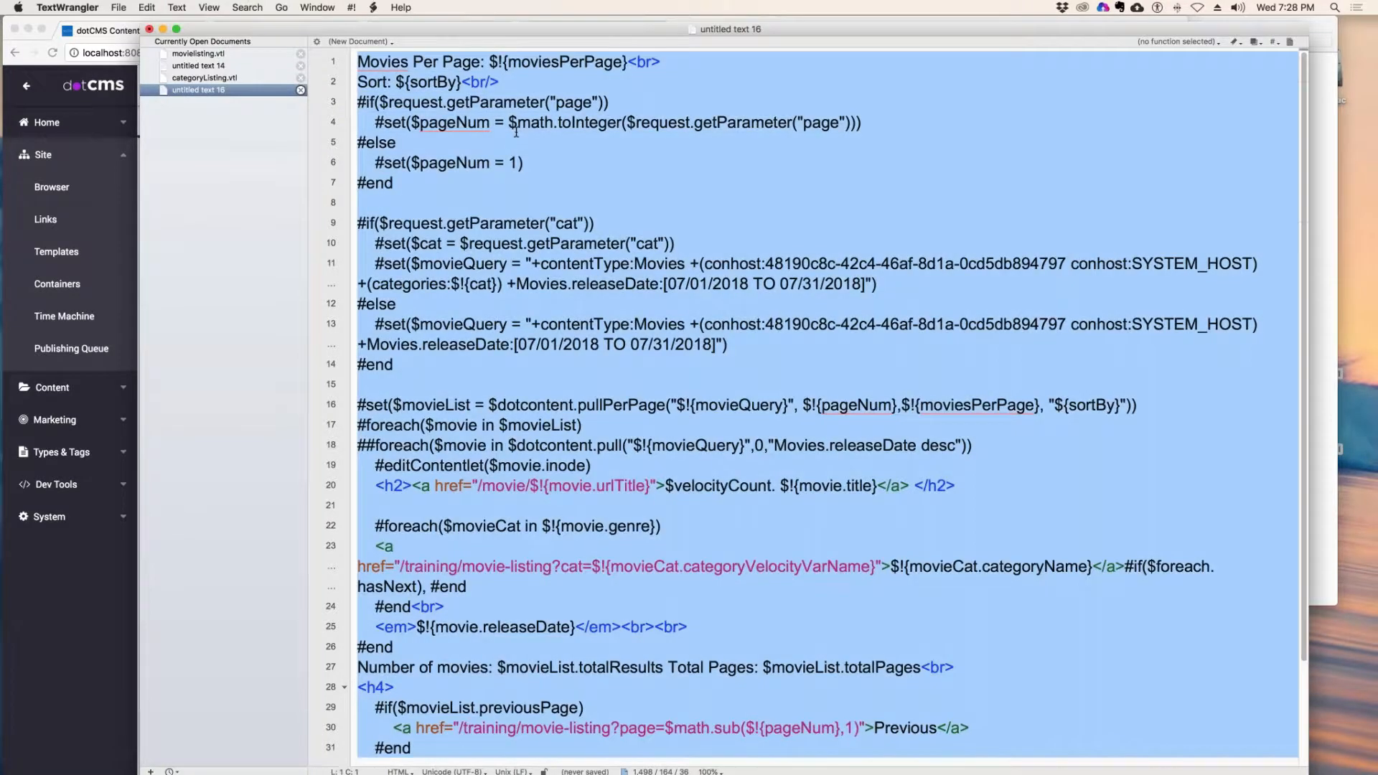
drag(331, 32, 555, 64)
key(super+h)
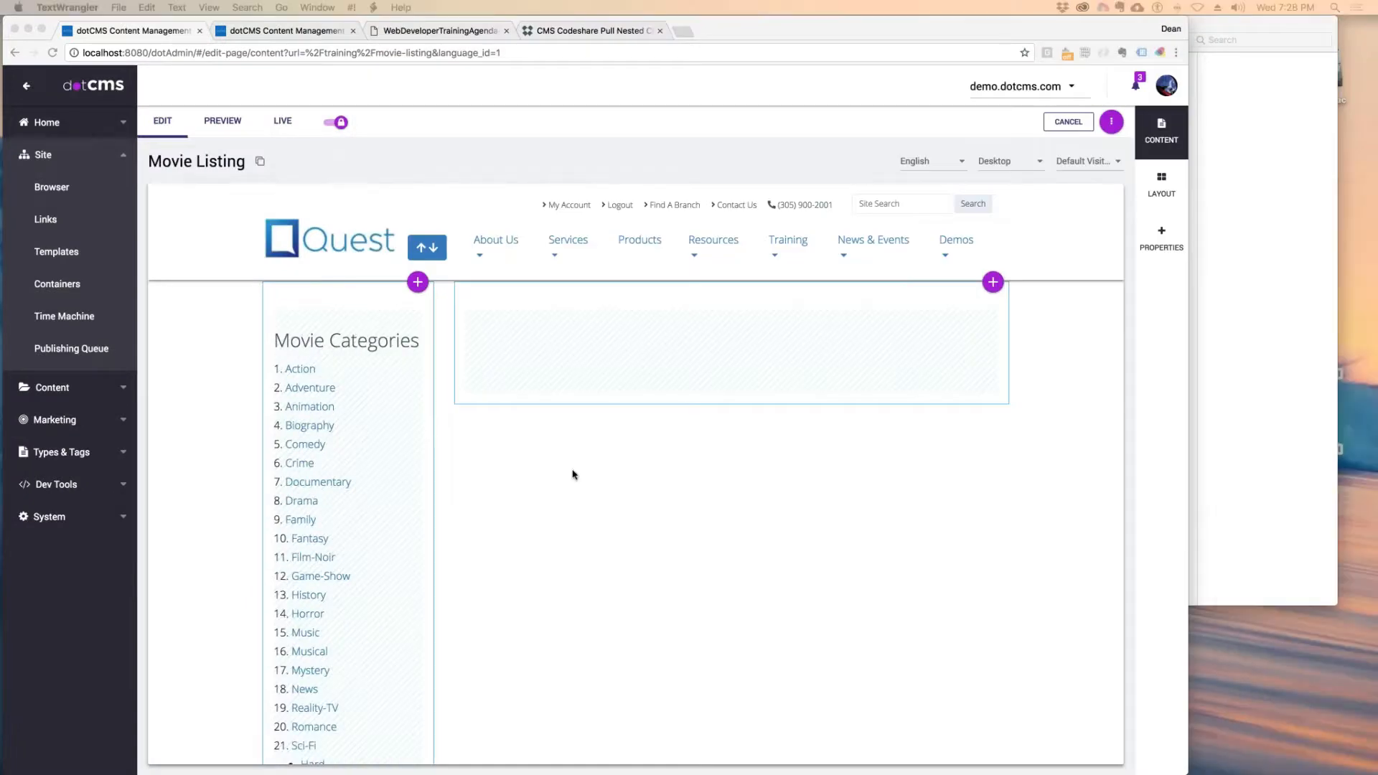
- Open the Movie Listing content type in the second dotCMS browser tab and open its Widget Code field for editing
key(ctrl+Tab)
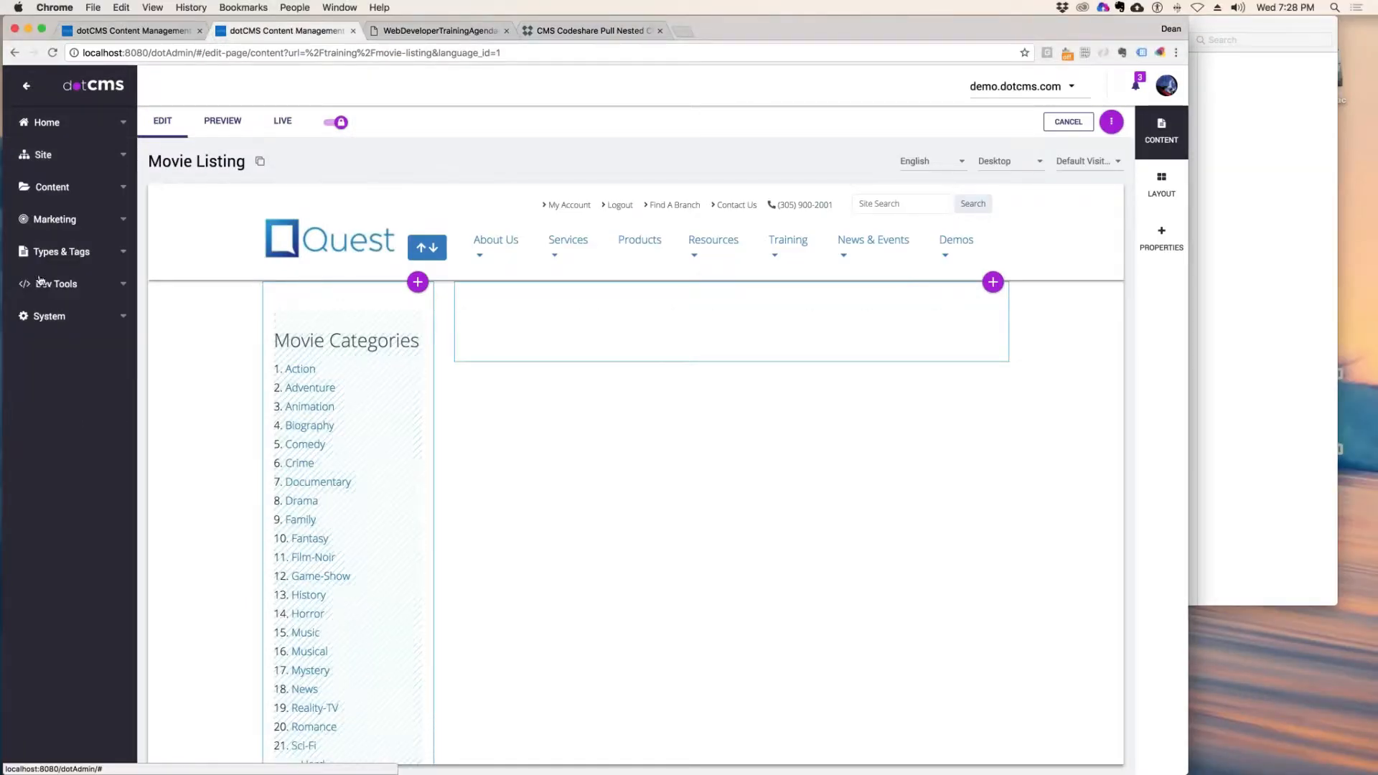
click(72, 252)
click(71, 287)
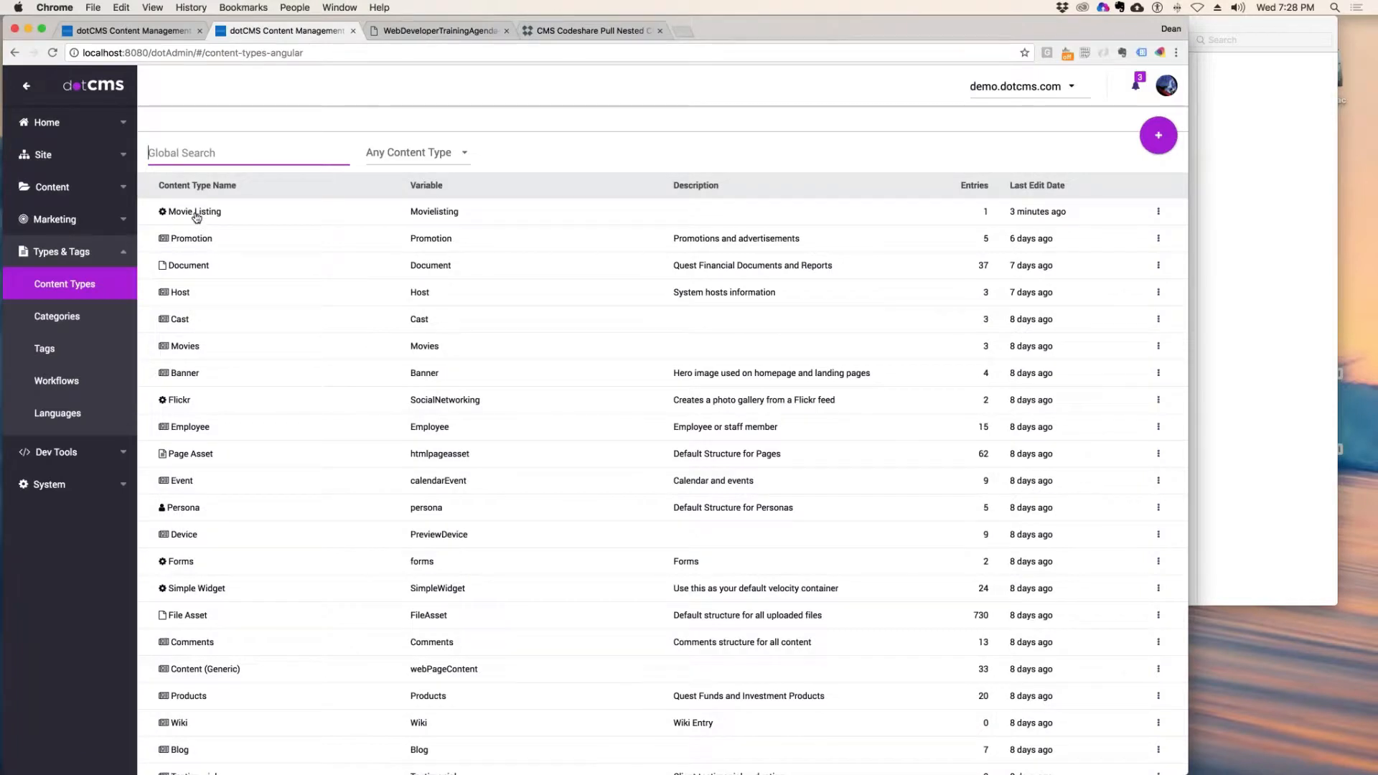
double_click(194, 215)
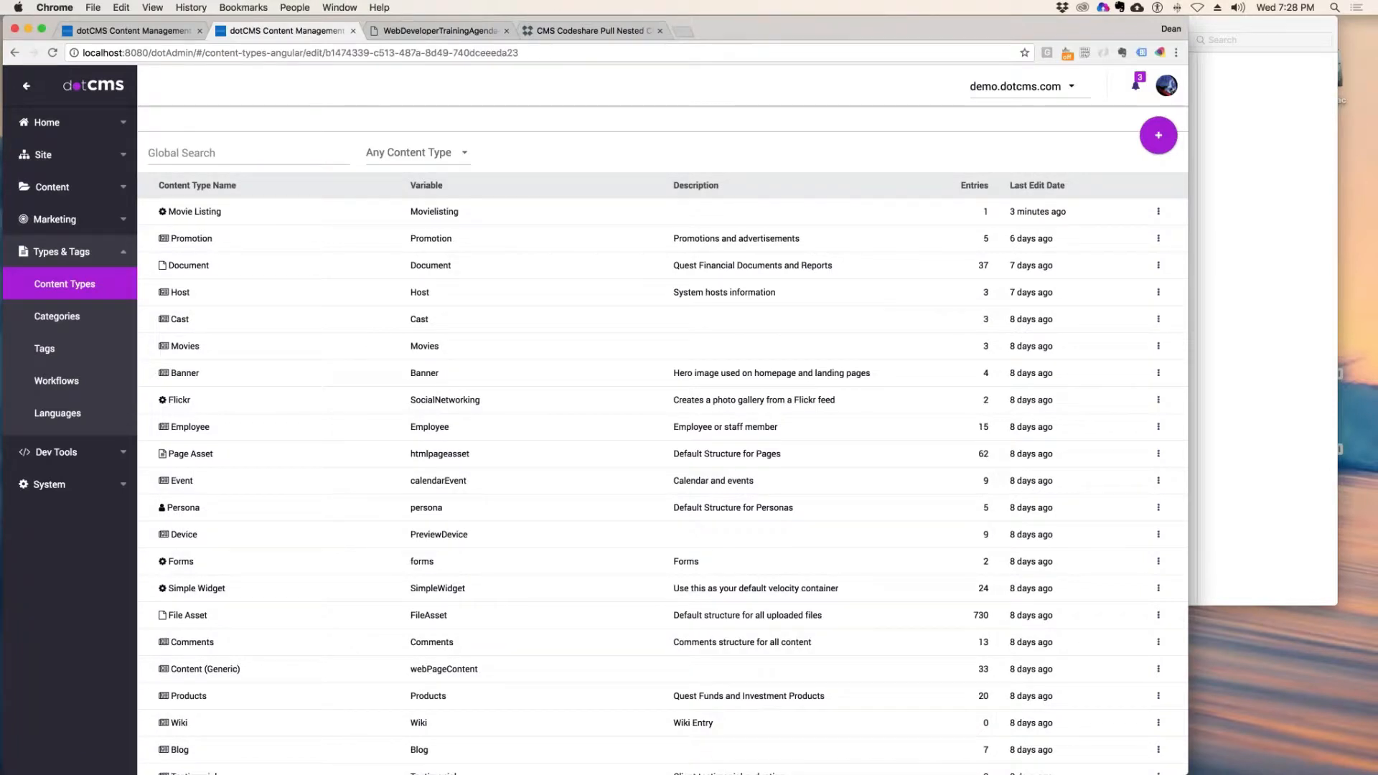
click(738, 242)
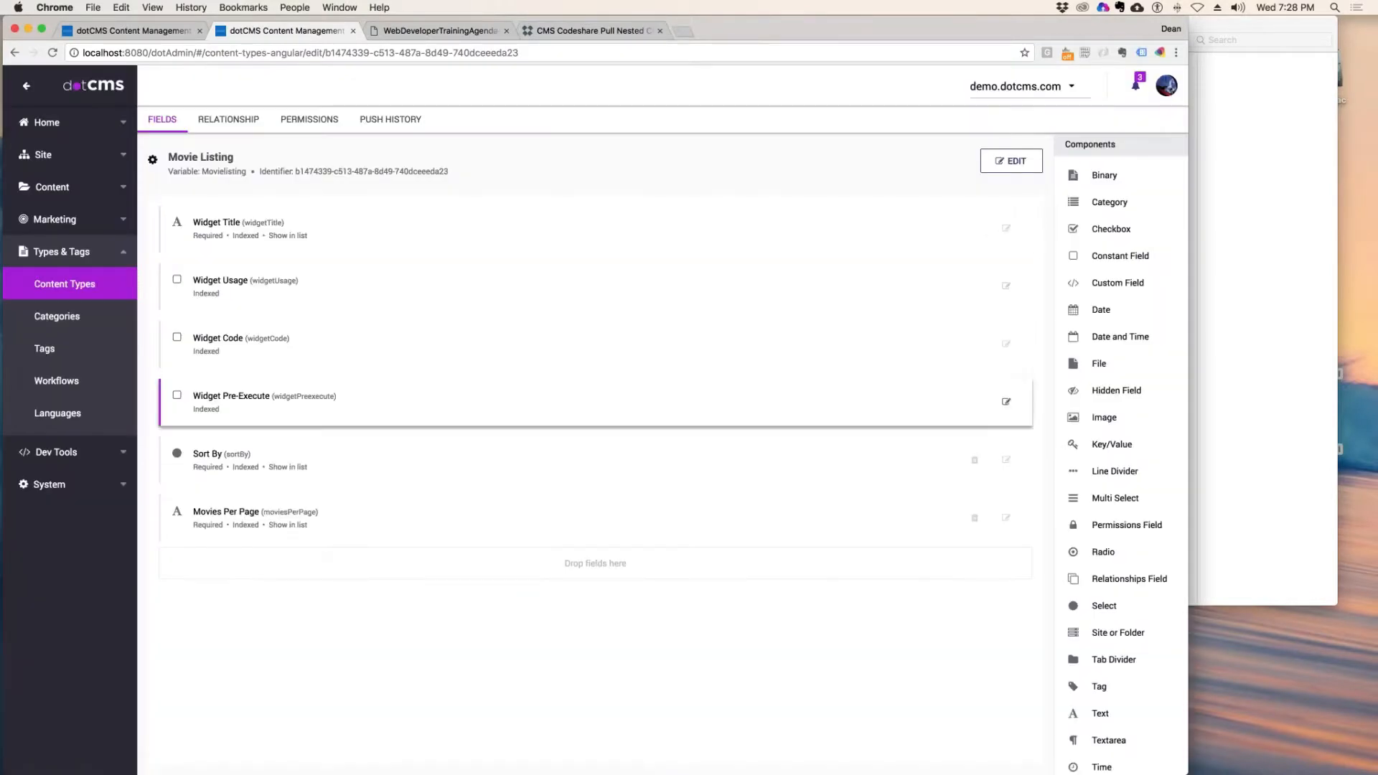
click(1006, 344)
click(226, 345)
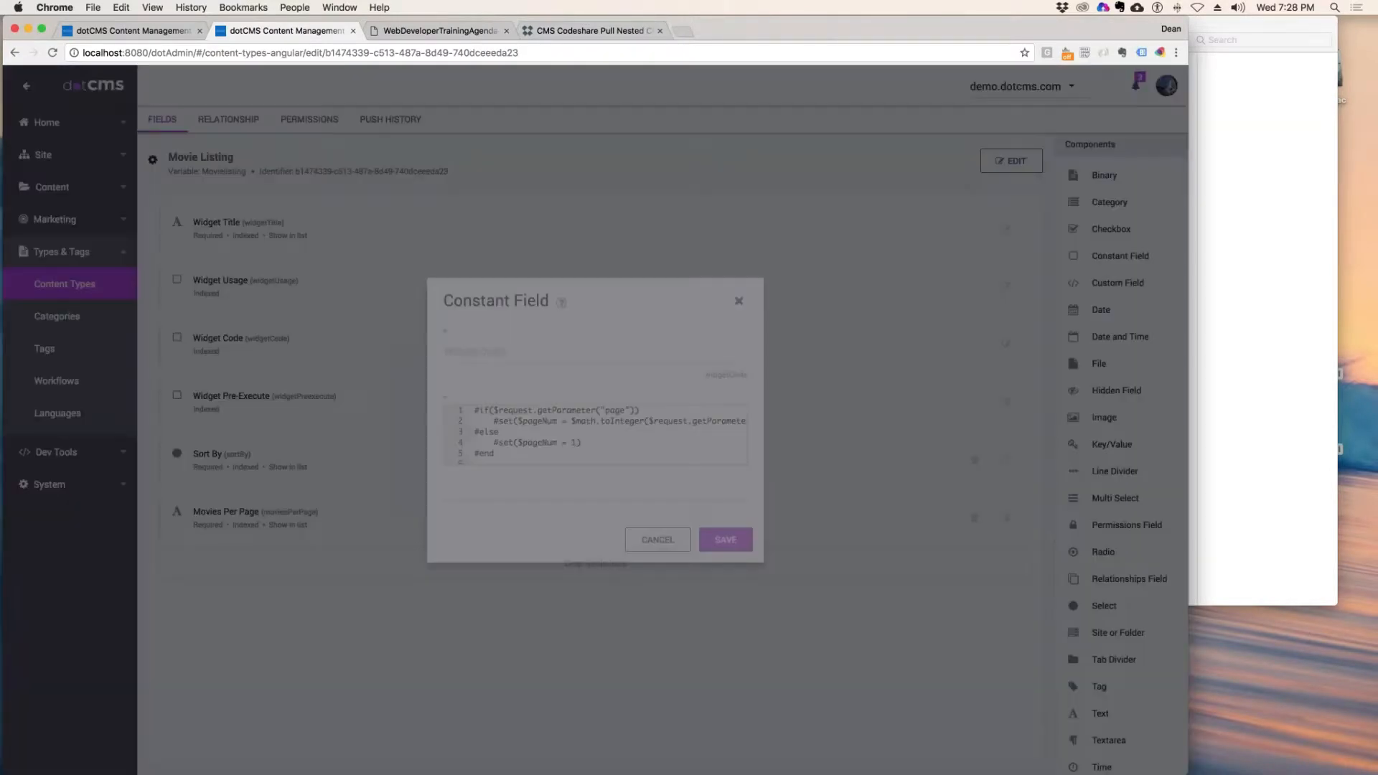
- Replace the entire Widget Code value with the copied code, save the field, and reload the Movie Listing page to check the output
click(587, 459)
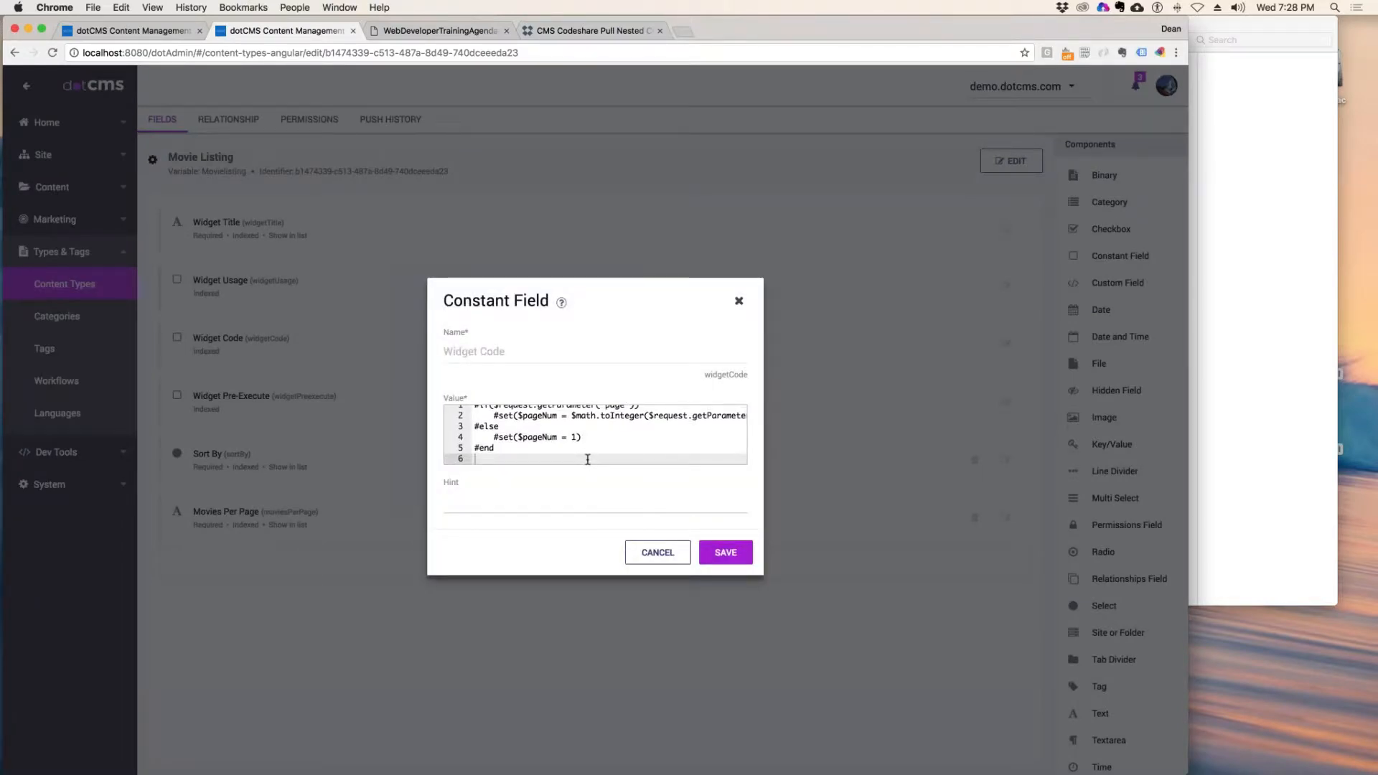
key(super+a)
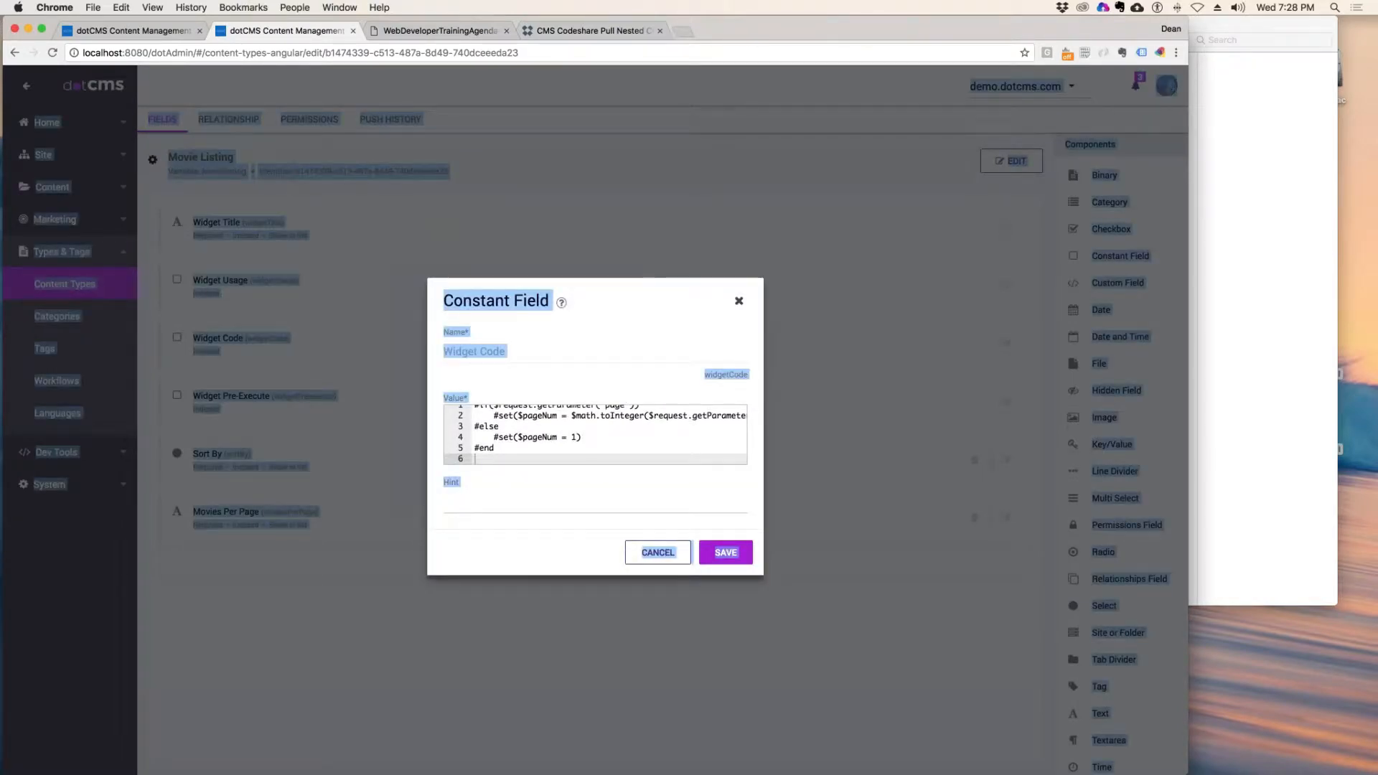
key(super+Tab)
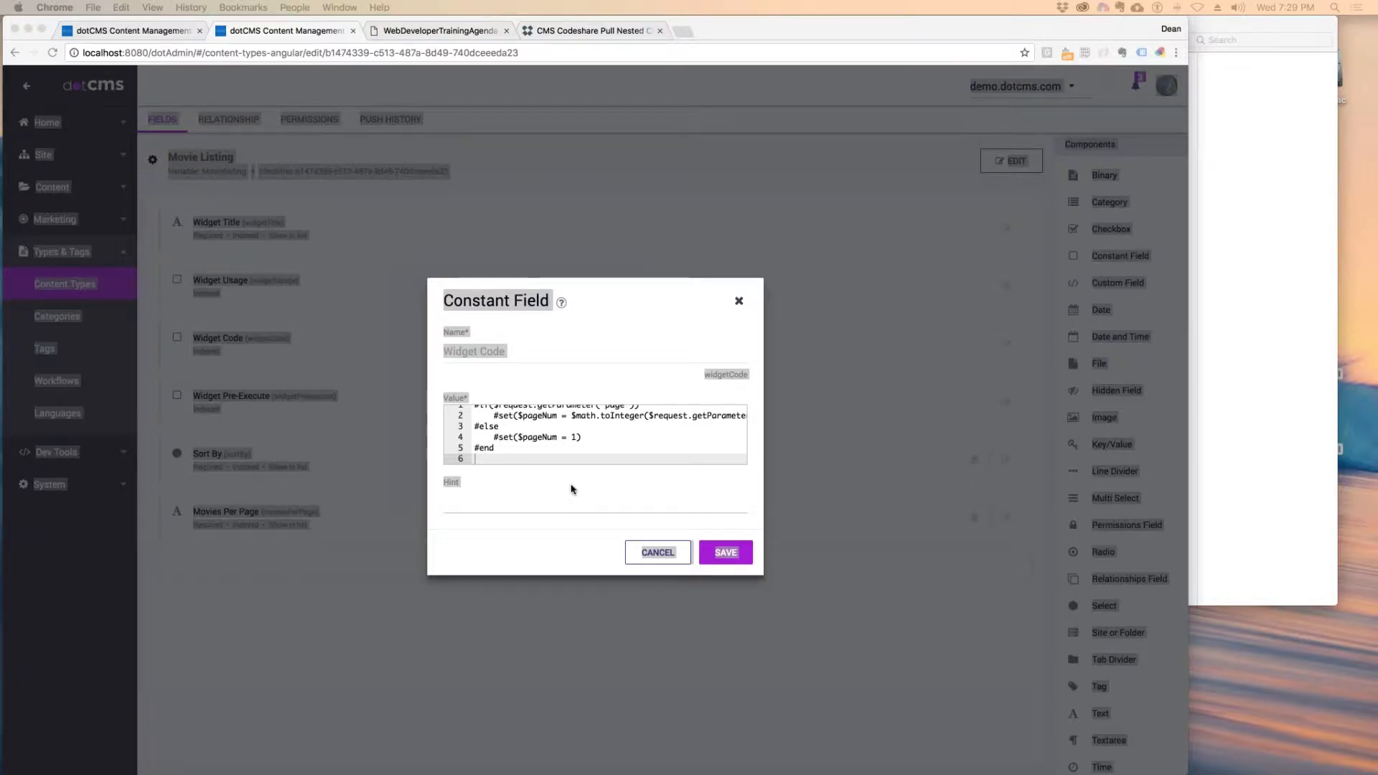
click(492, 441)
key(super+a)
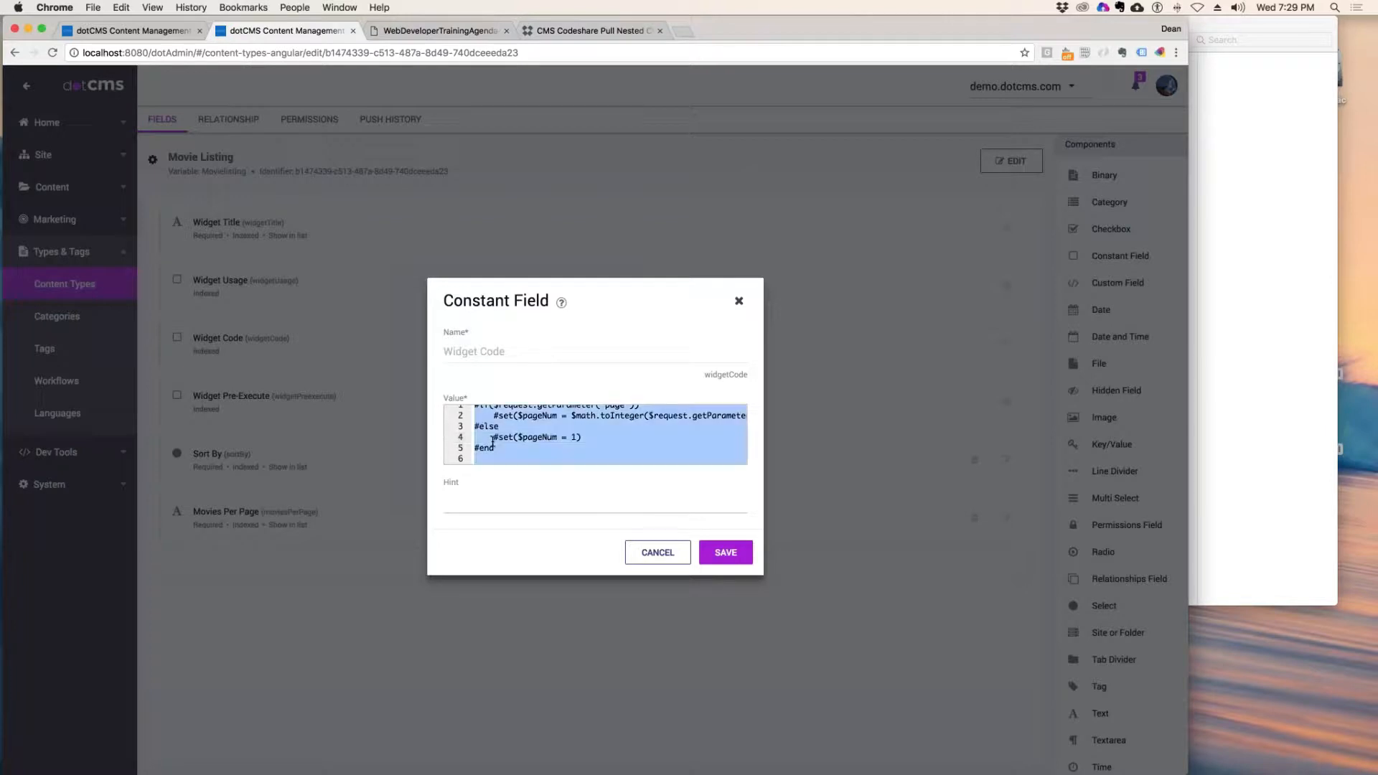
key(super+v)
click(739, 551)
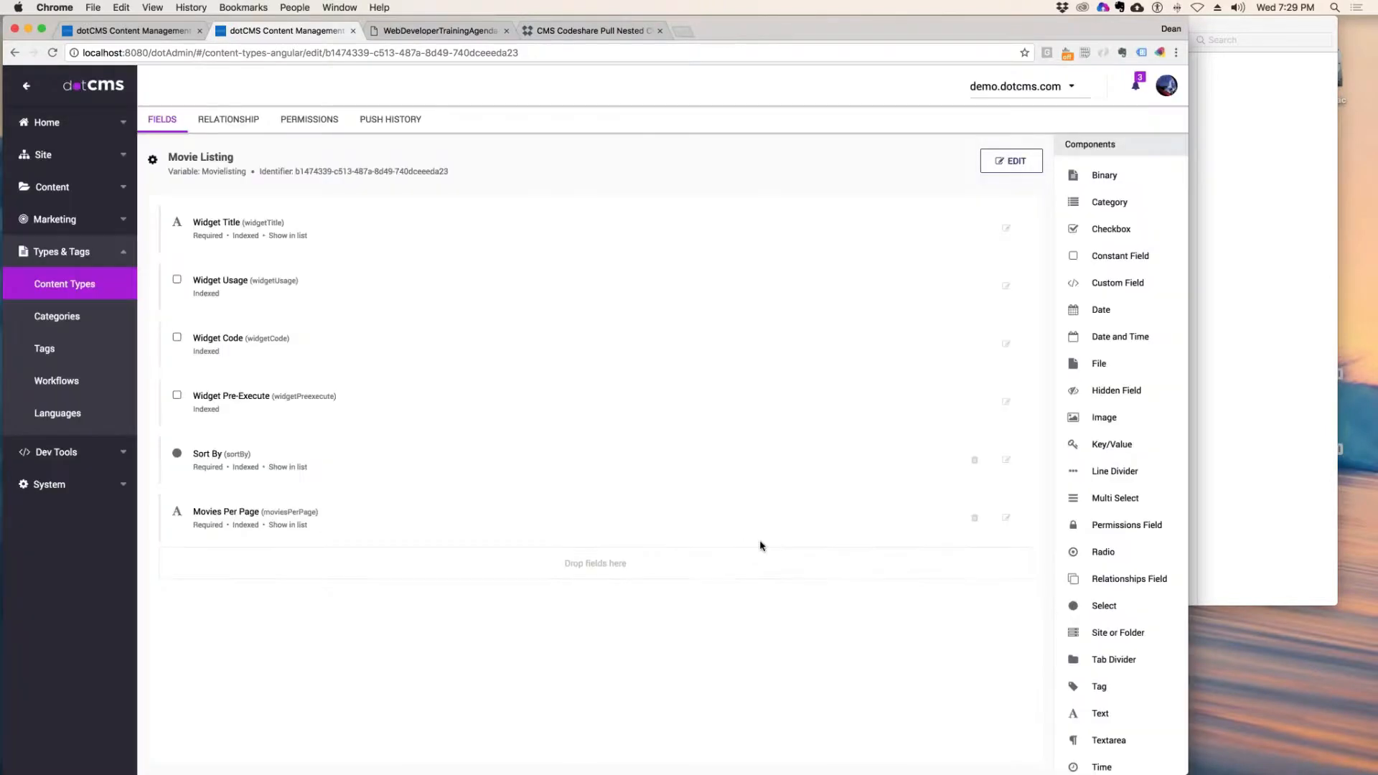
click(145, 32)
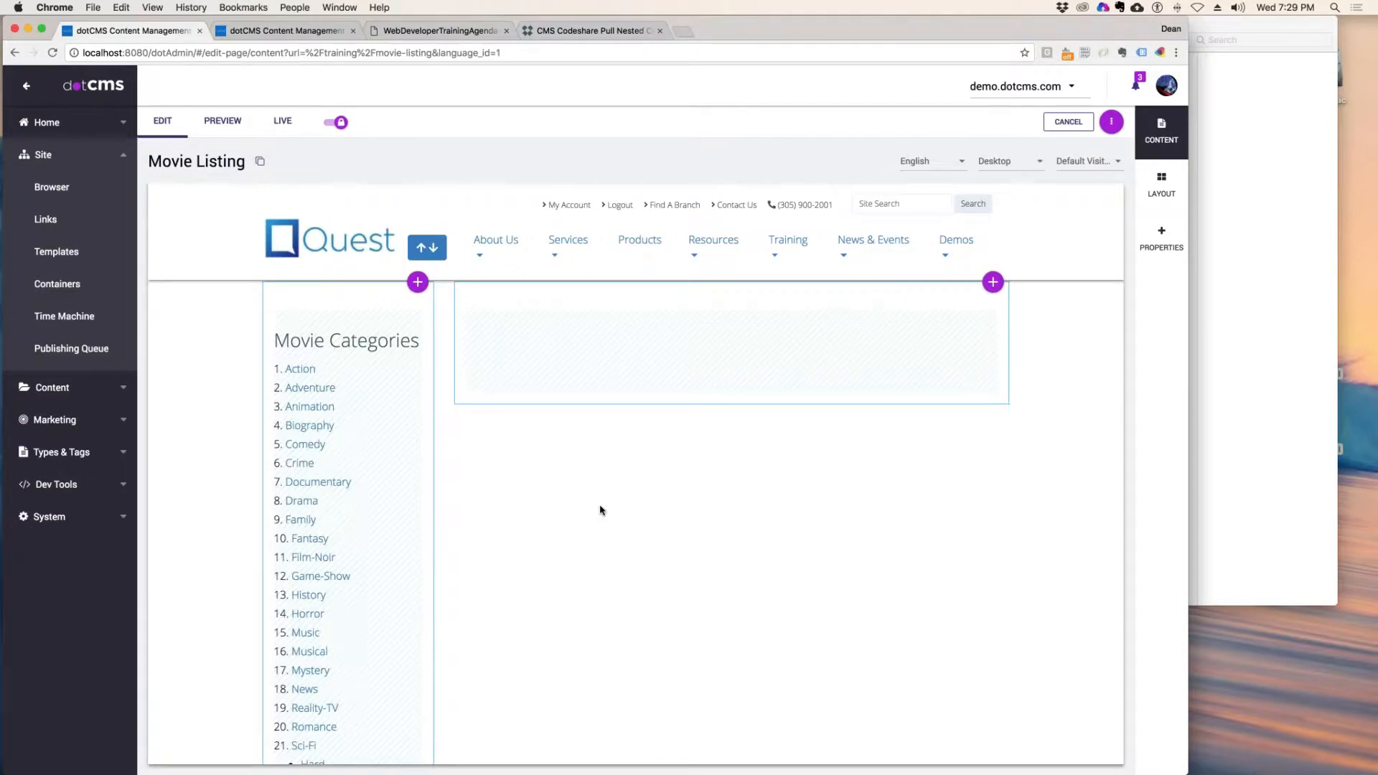
key(super+r)
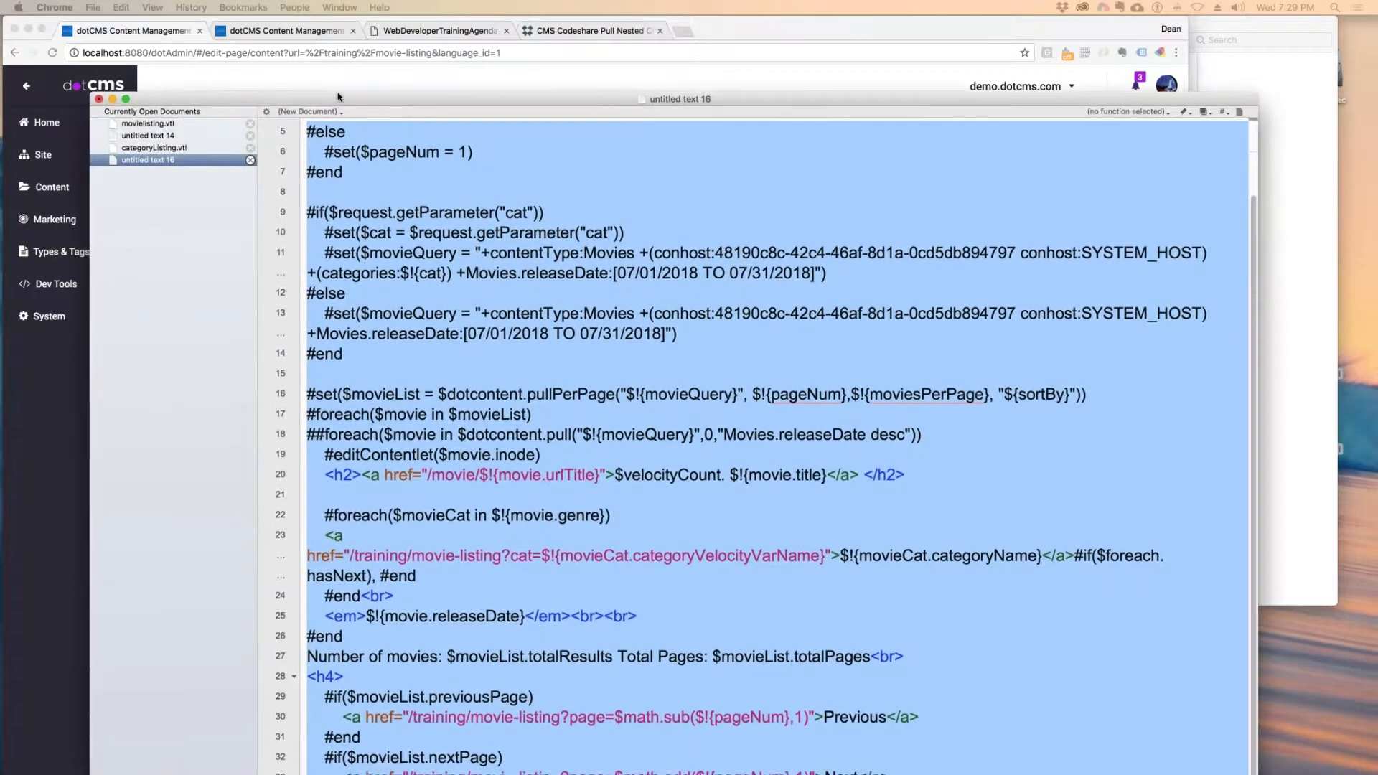
- In TextWrangler, start a new line below the Sort debug line with "#set($totalMovies = $math.toInteger("
drag(360, 105, 261, 96)
scroll(428, 205, up, 3)
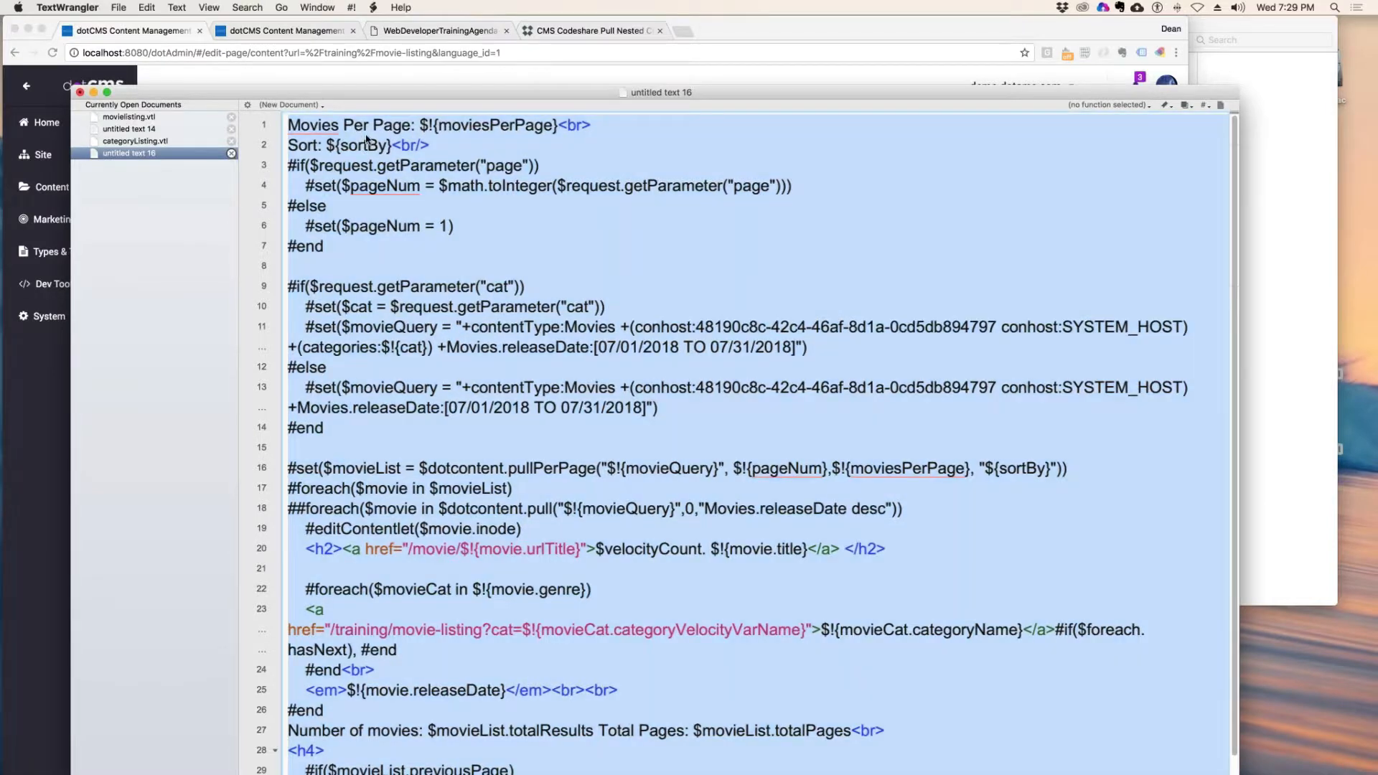
click(359, 145)
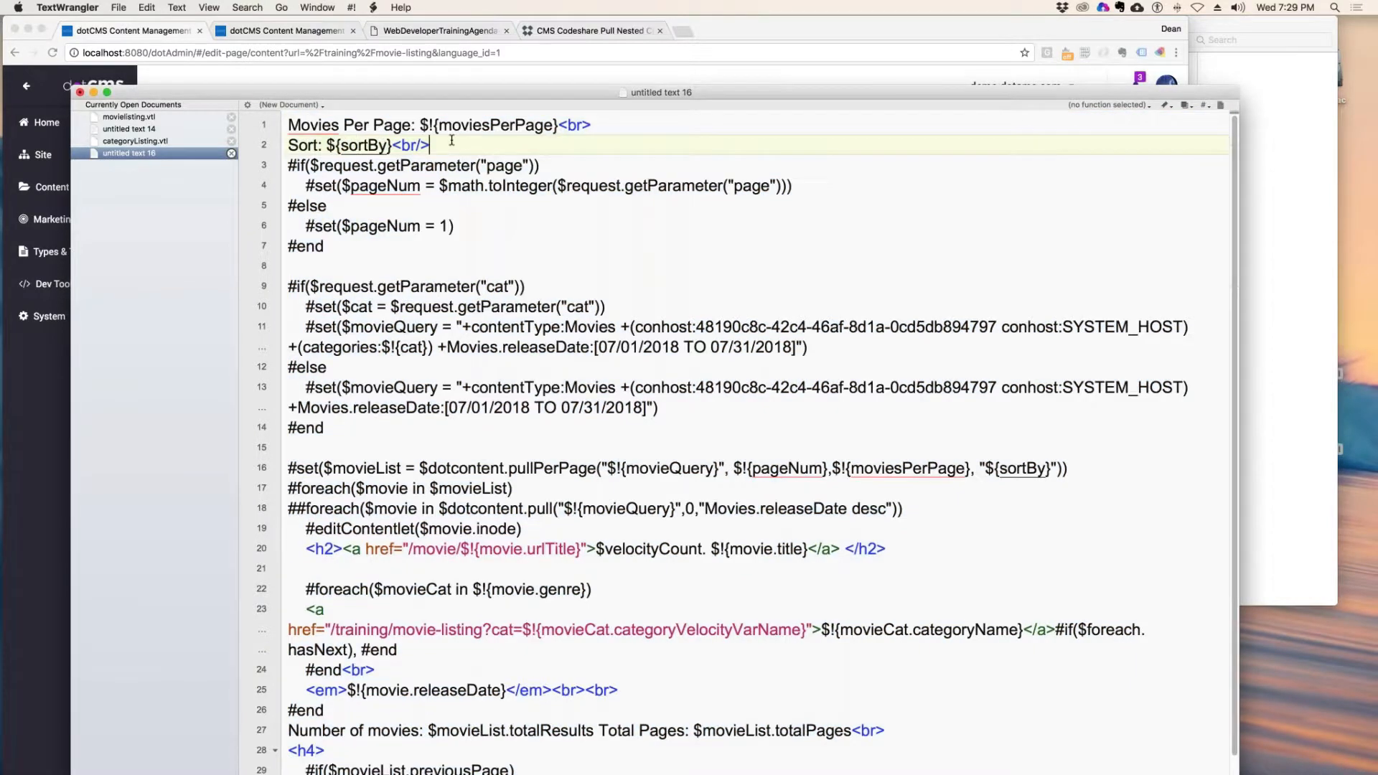
double_click(450, 140)
click(397, 127)
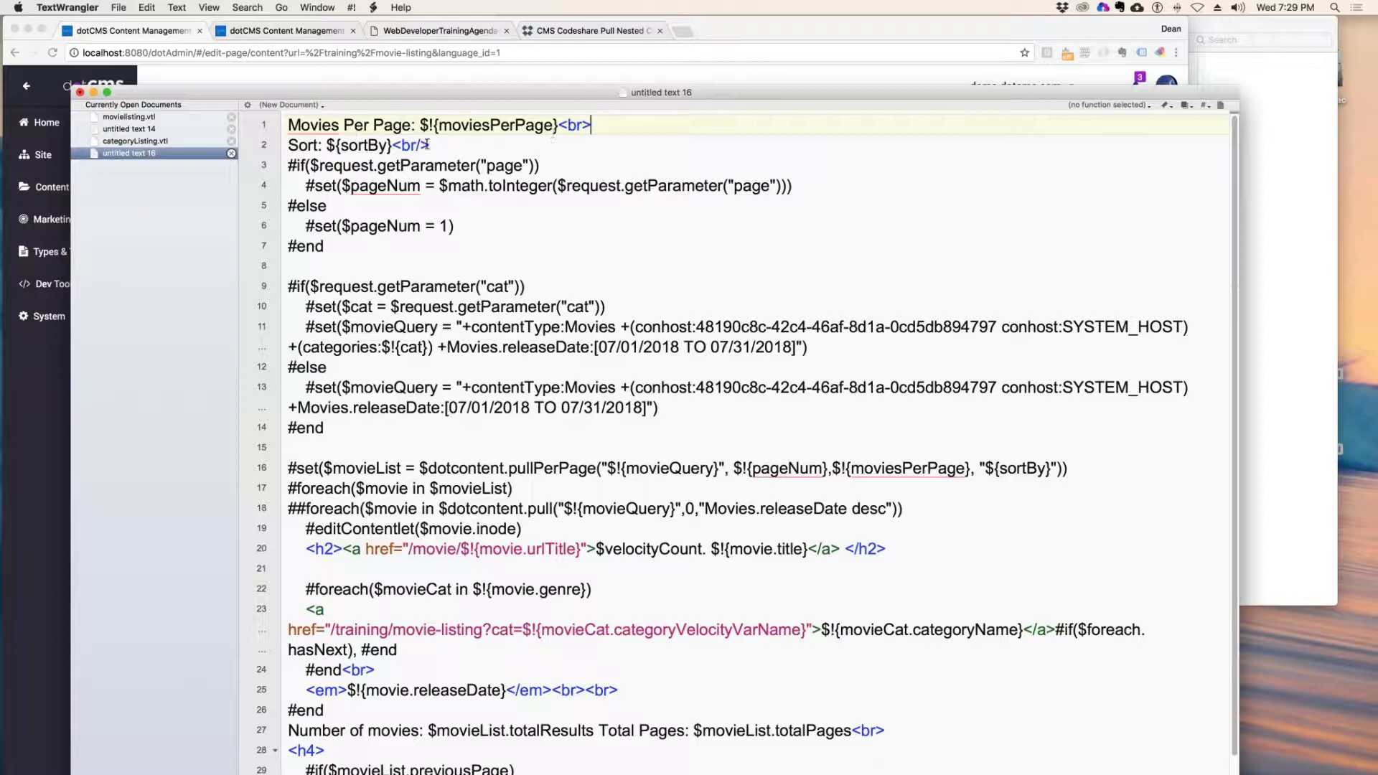
click(433, 145)
key(Return)
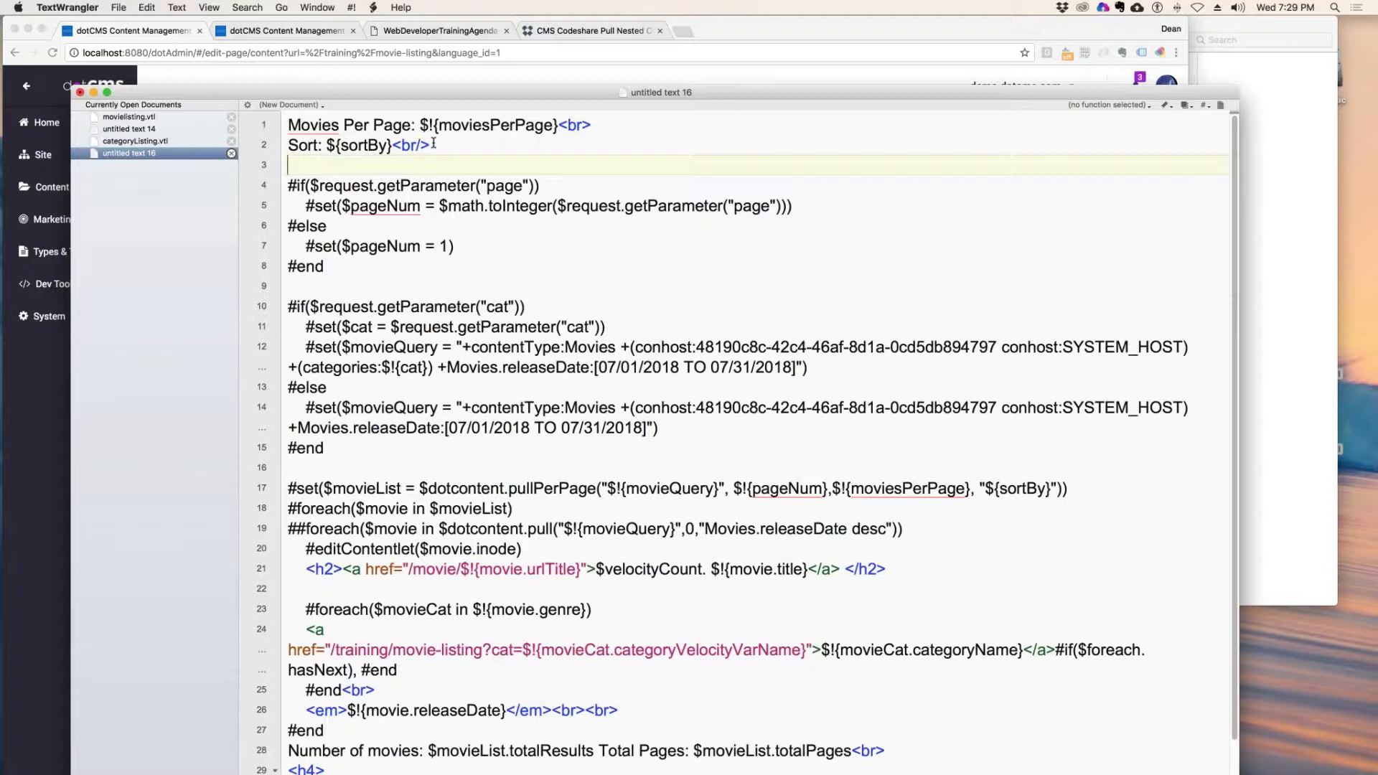
text(#set($totalMovies)
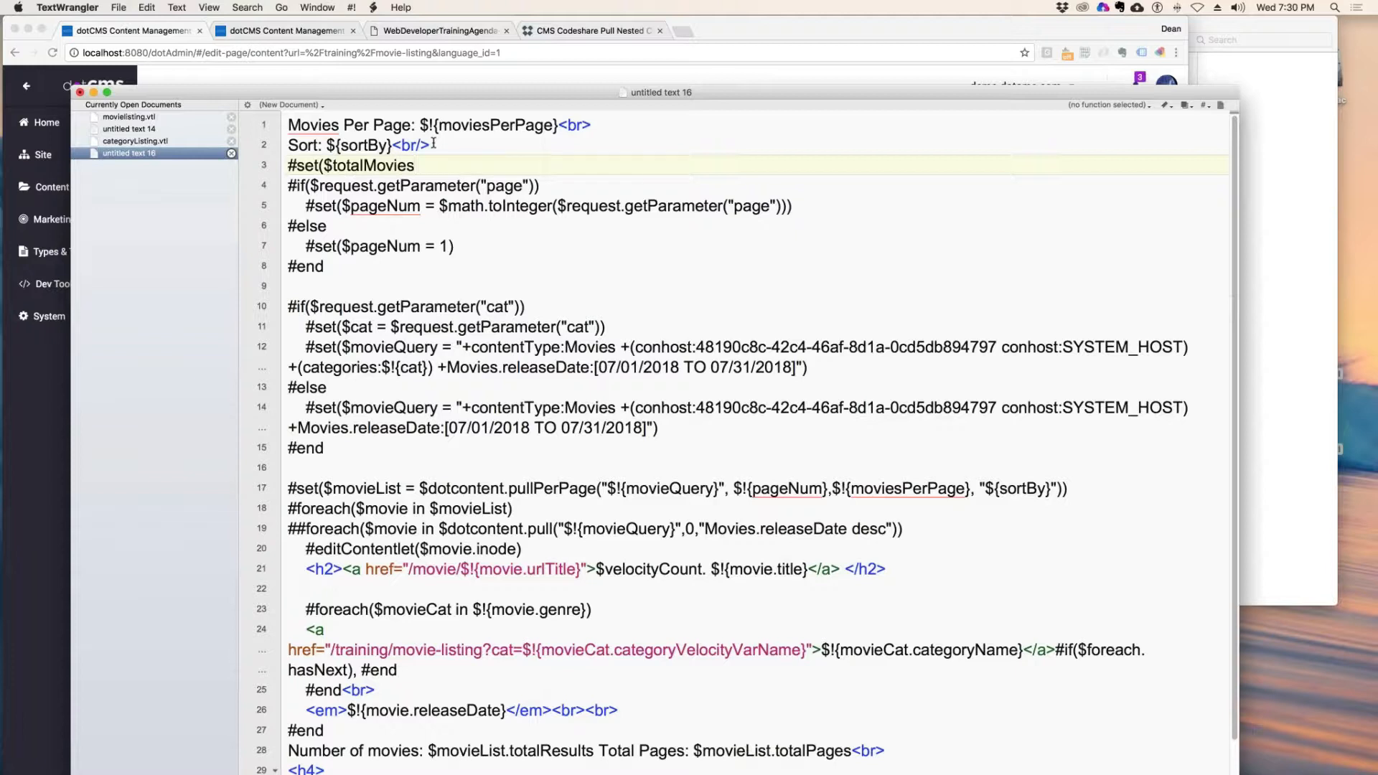
text( = $math.)
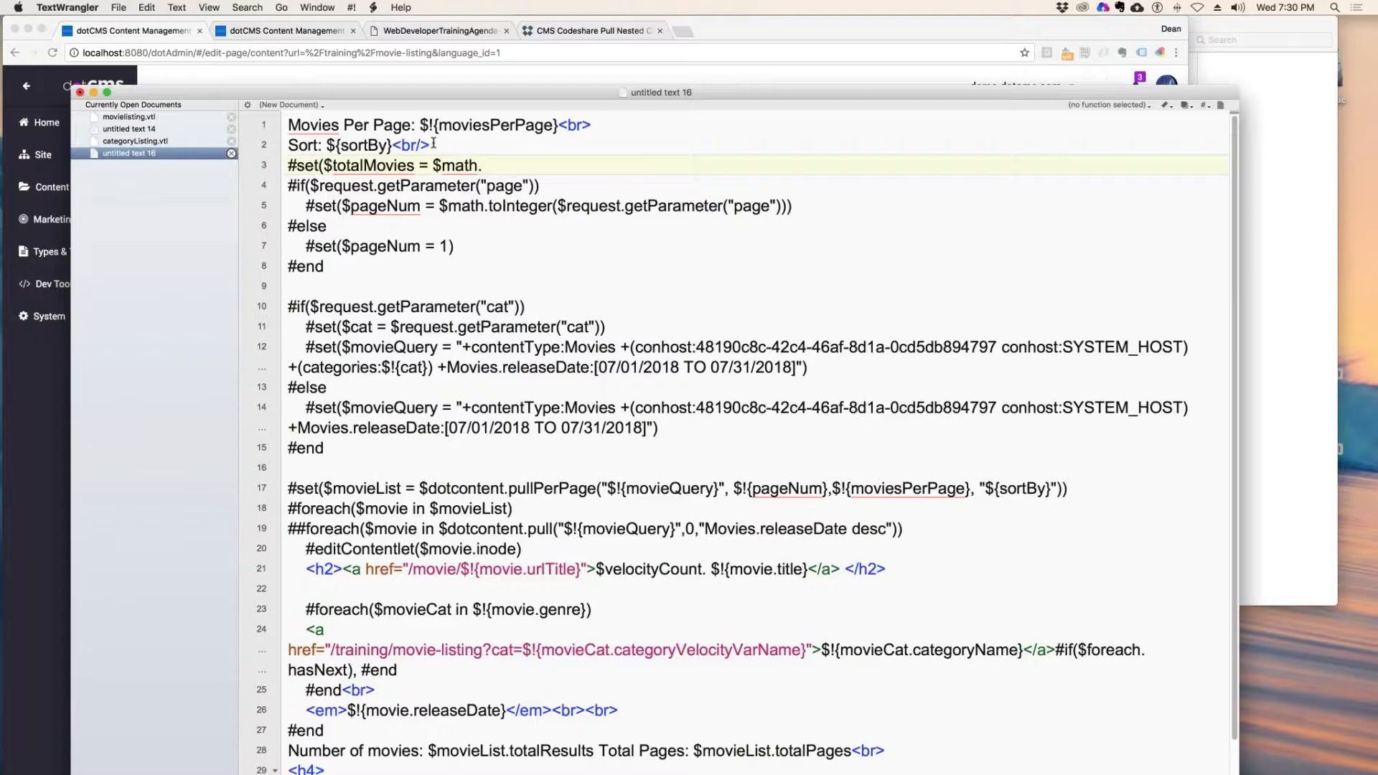
text(toInteger()
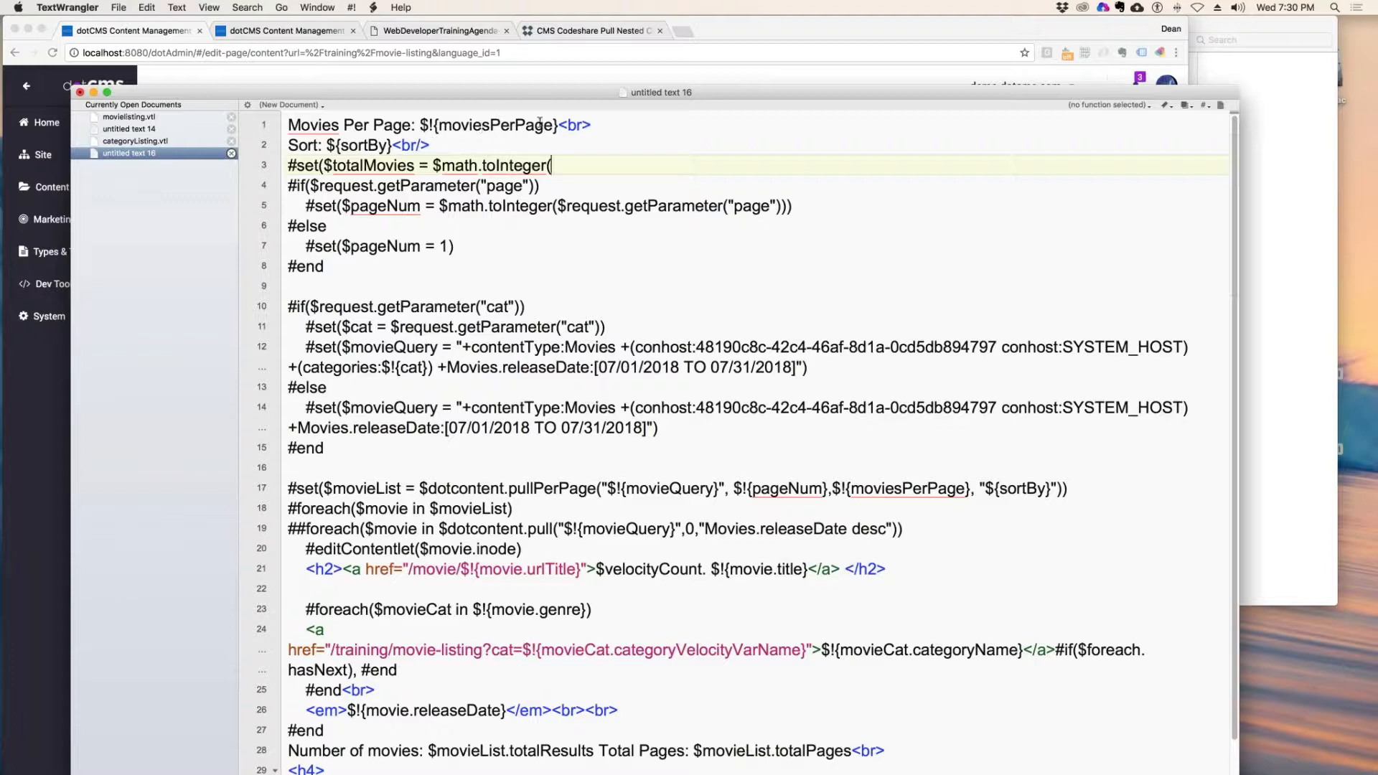
- Complete the $totalMovies line with $!{moviesPerPage} copied from line 1, followed by "))"
drag(557, 127, 420, 127)
key(cmd+c)
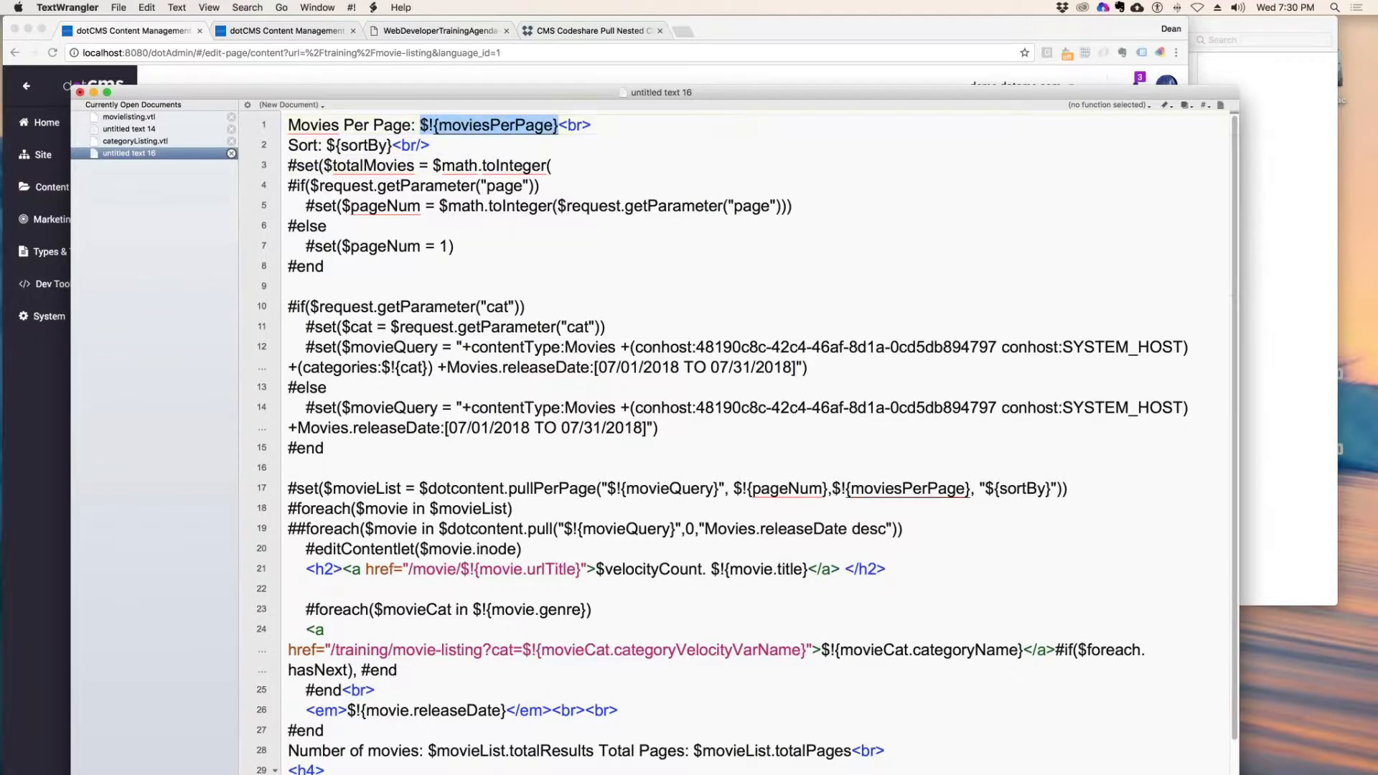
click(583, 169)
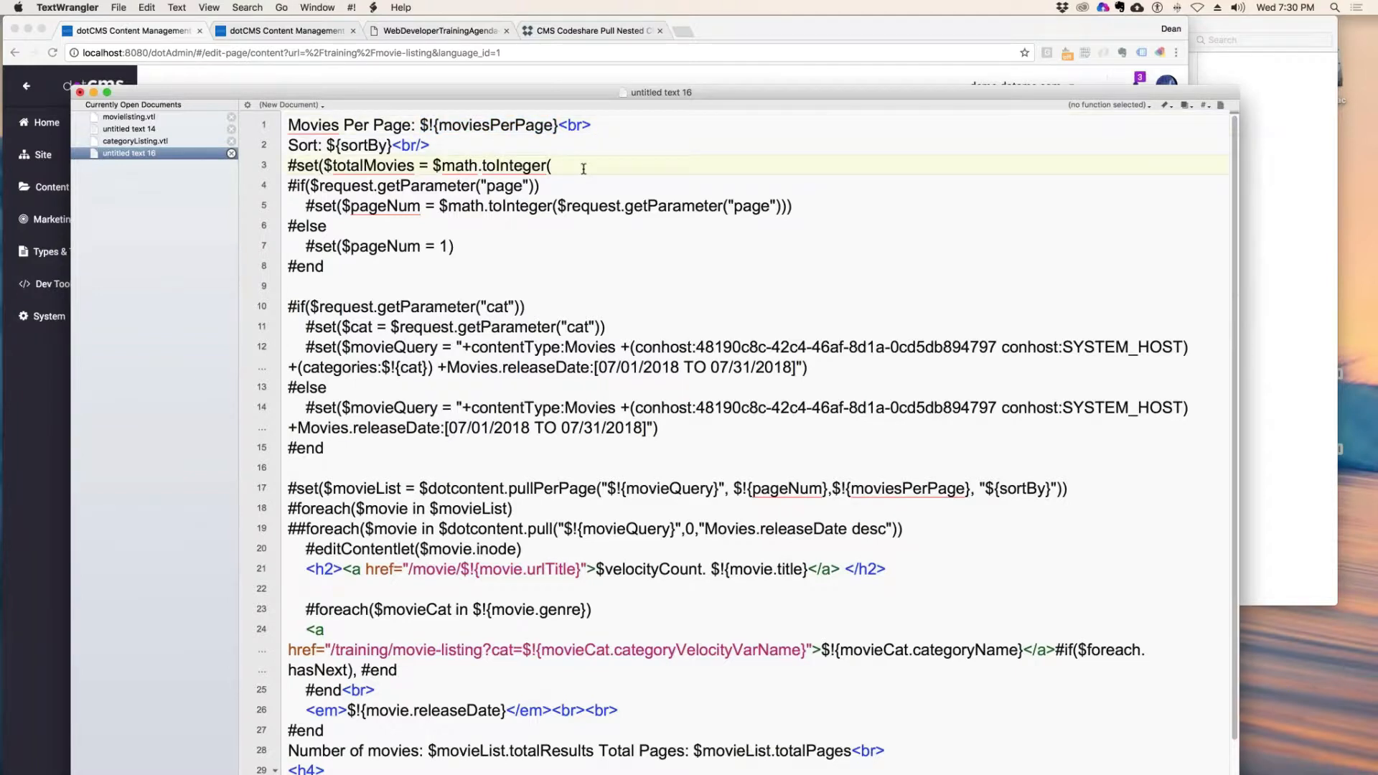
key(cmd+v)
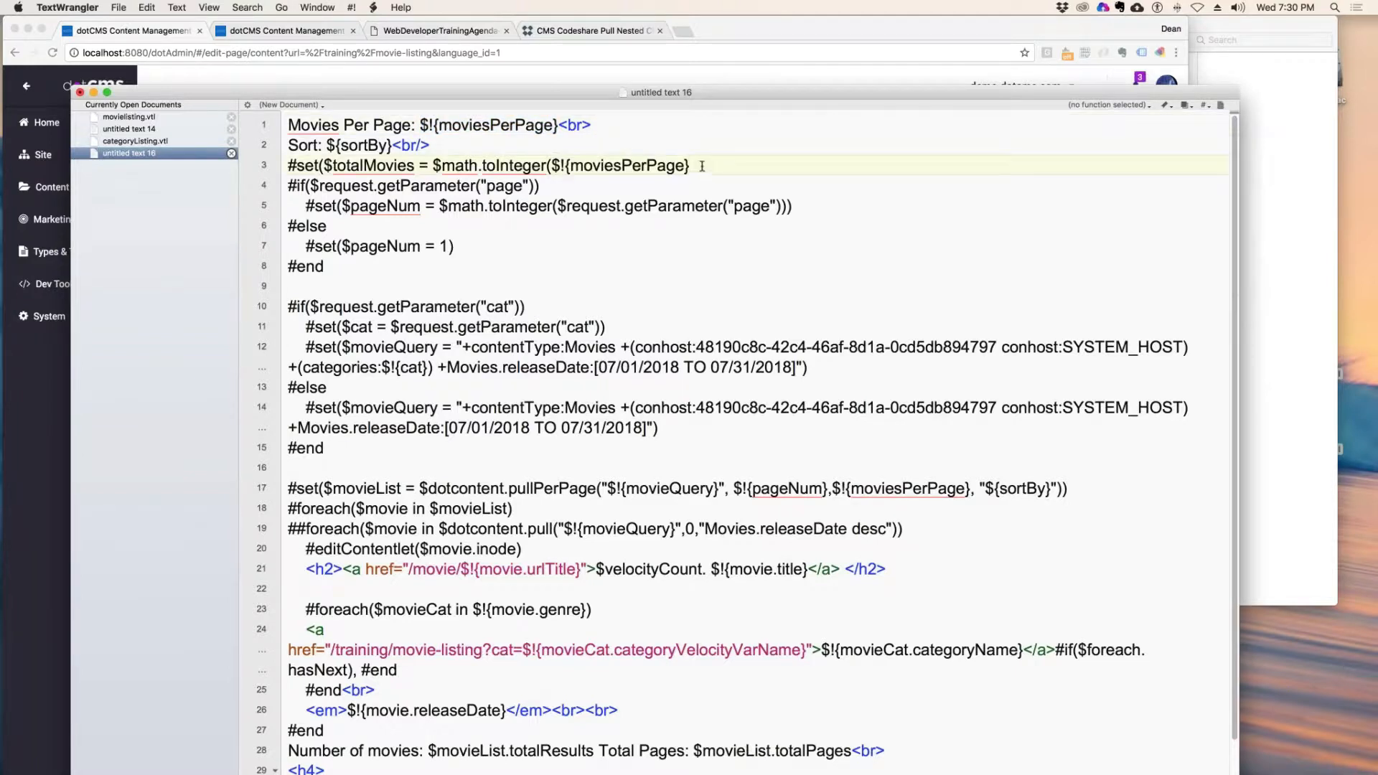
text()))
- Replace moviesPerPage with totalMovies in the pullPerPage call on line 17
drag(963, 490, 849, 490)
text(totlal)
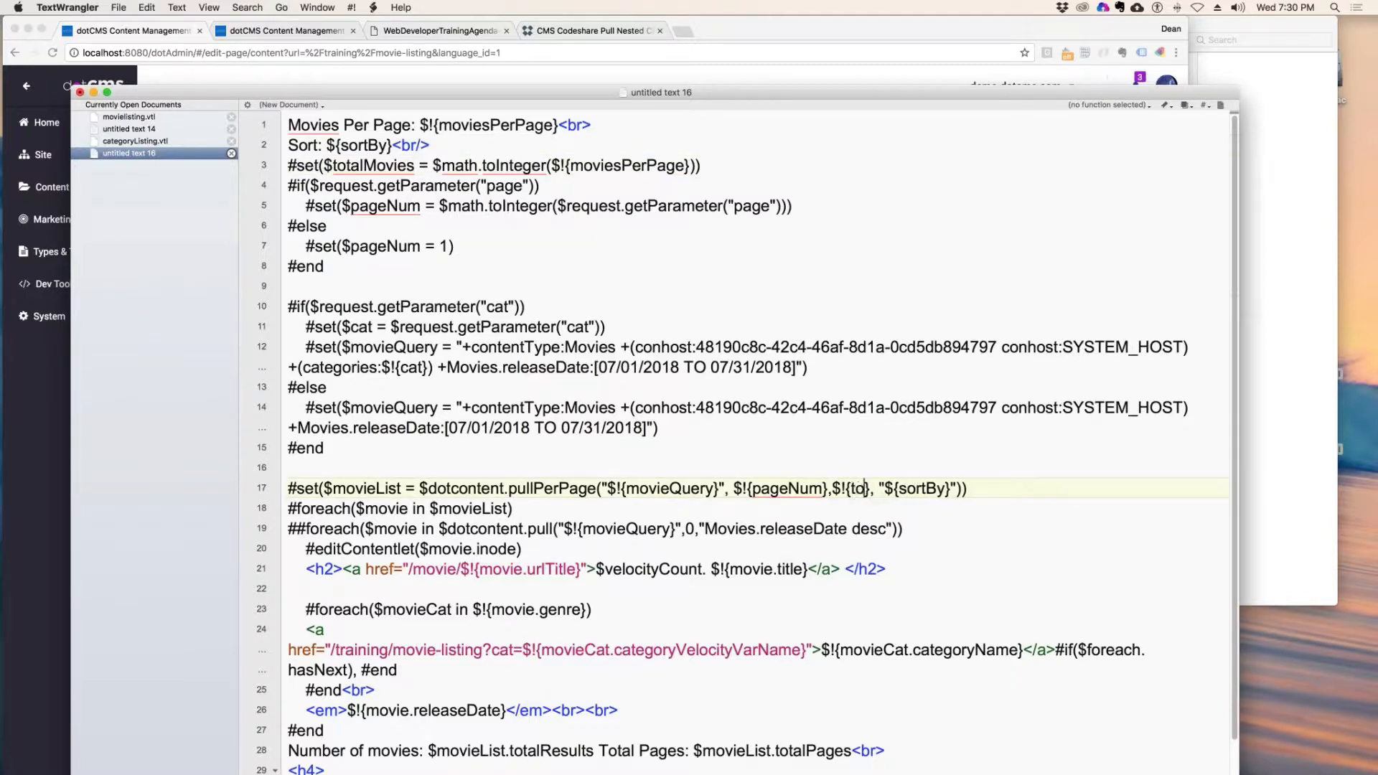
key(BackSpace)
key(BackSpace)
key(BackSpace)
text(alM)
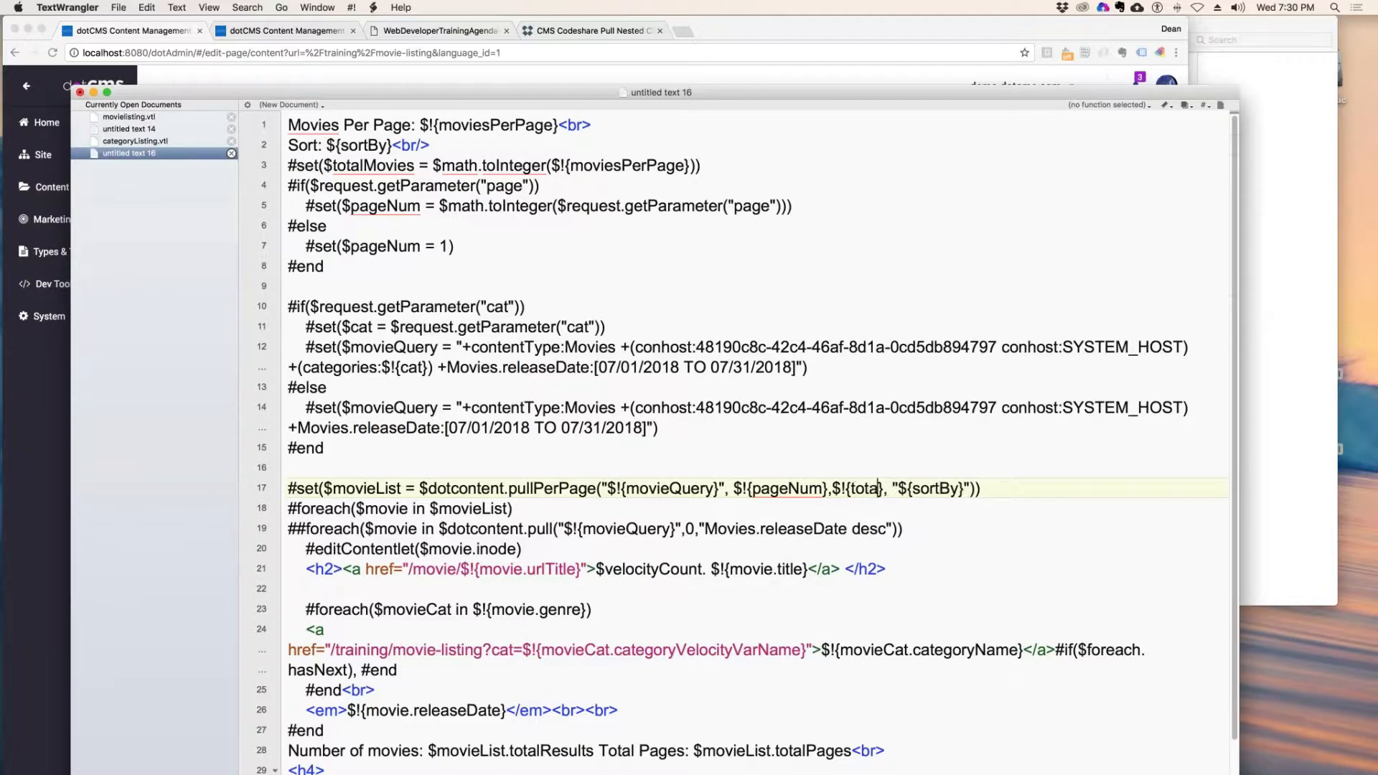
text(ovies)
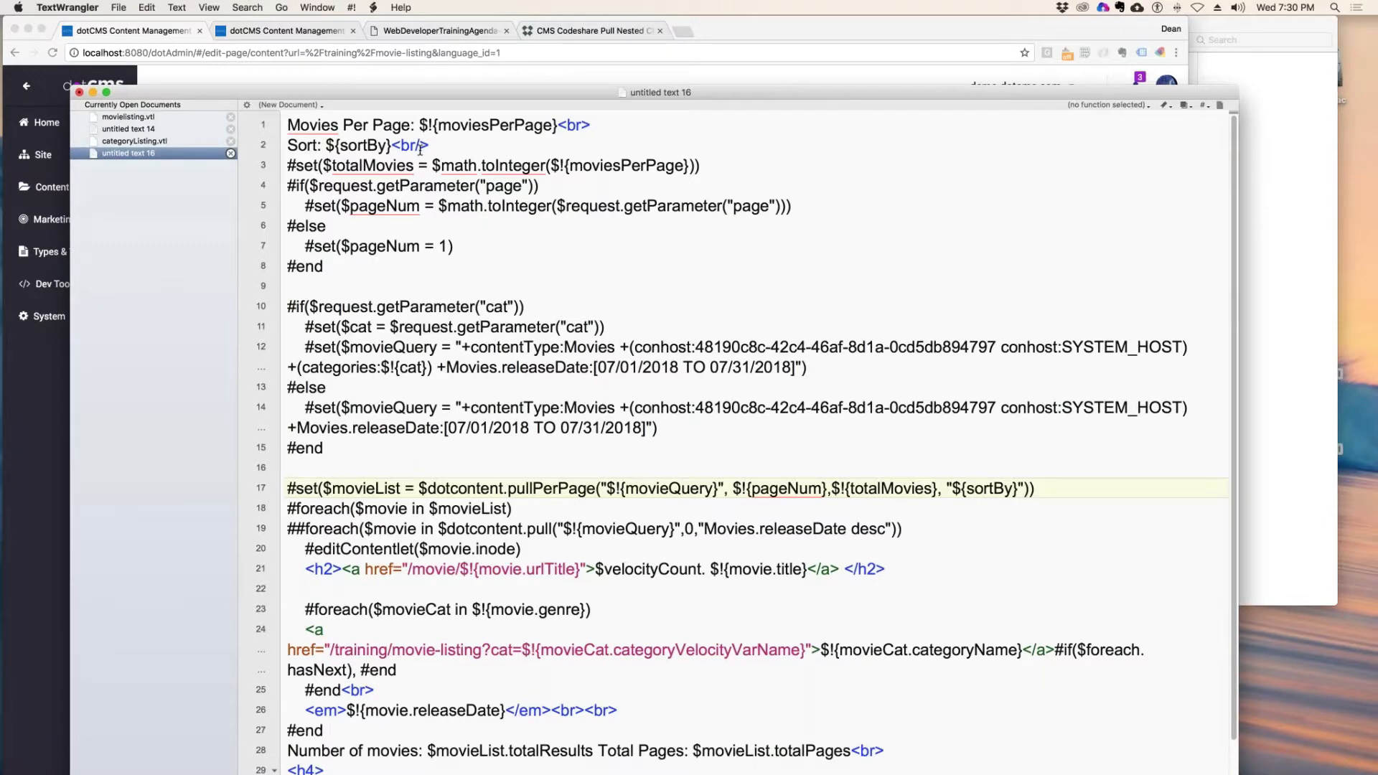
- Copy the entire revised code and move the TextWrangler window out of the way of the browser
click(488, 153)
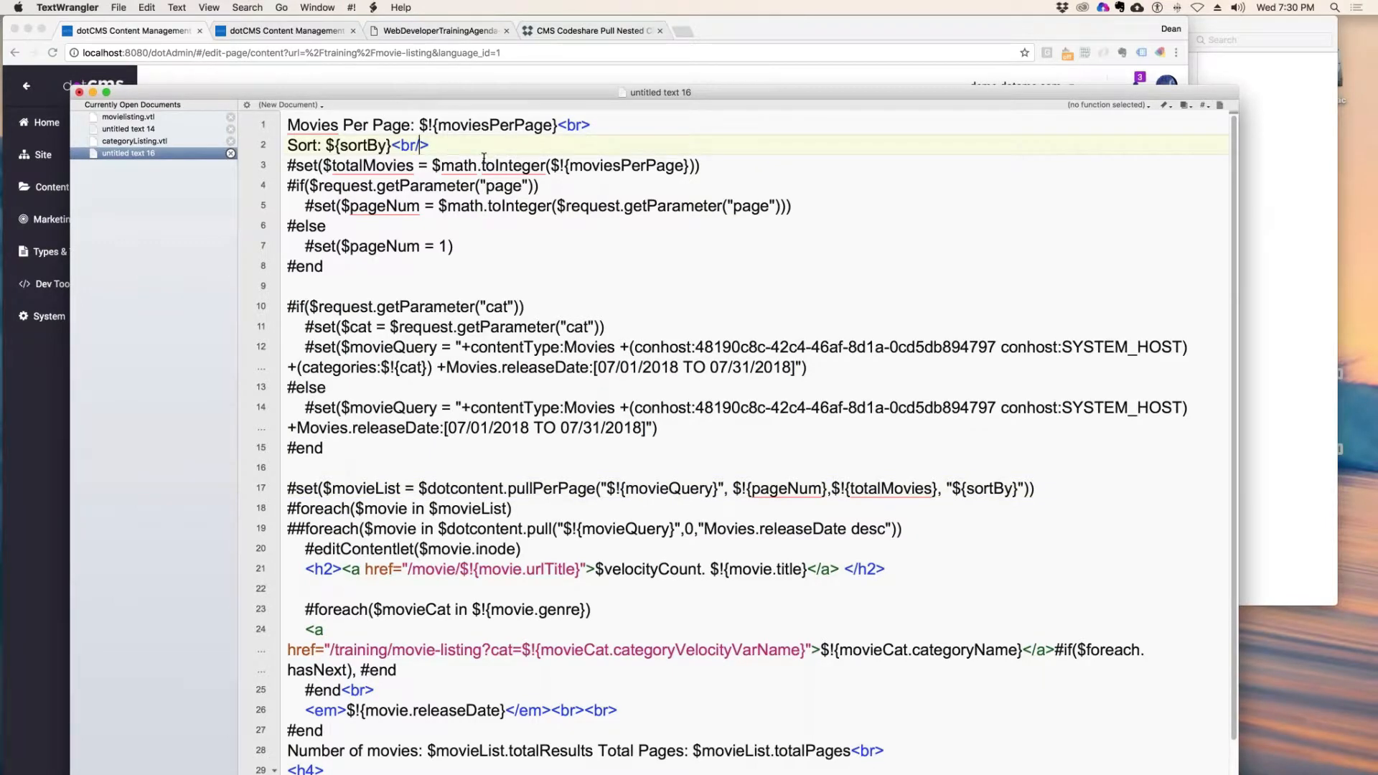
key(super+a)
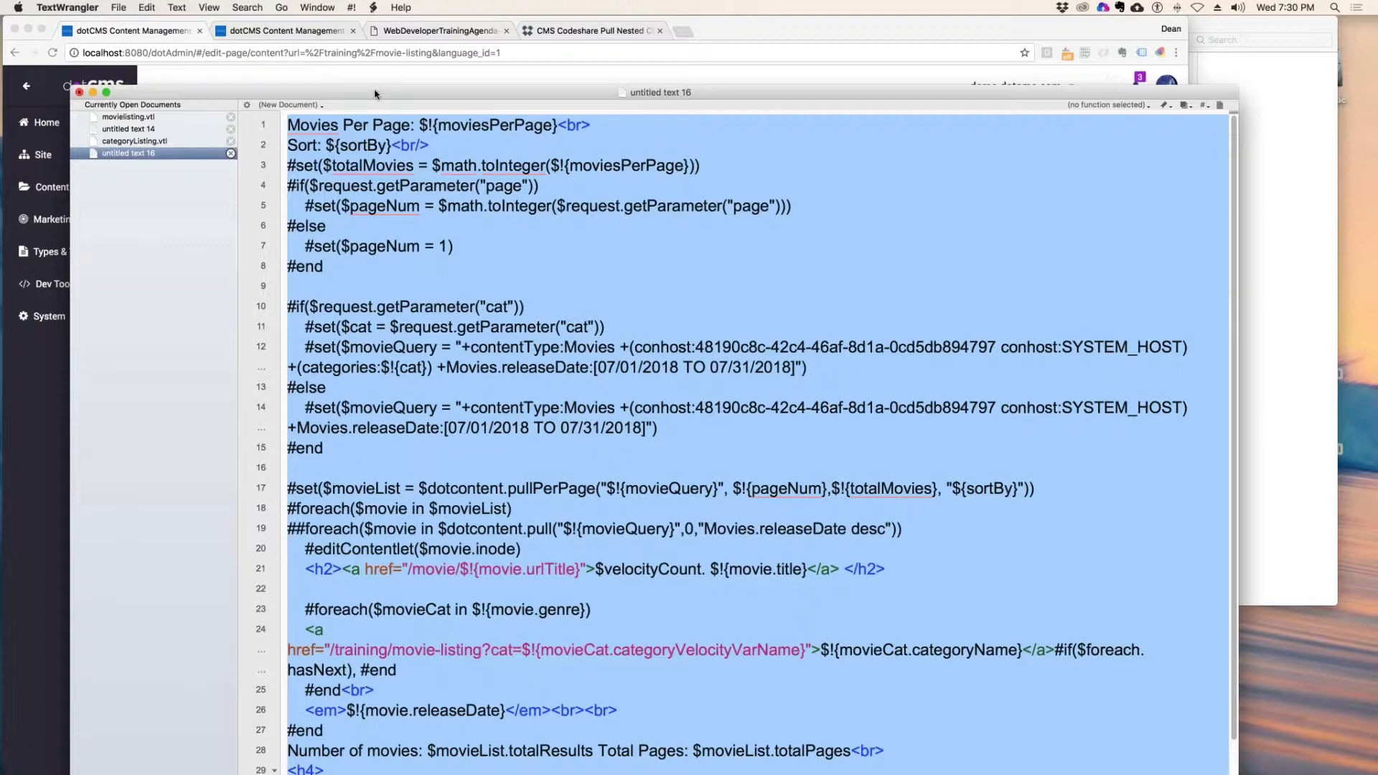
drag(375, 93, 1377, 148)
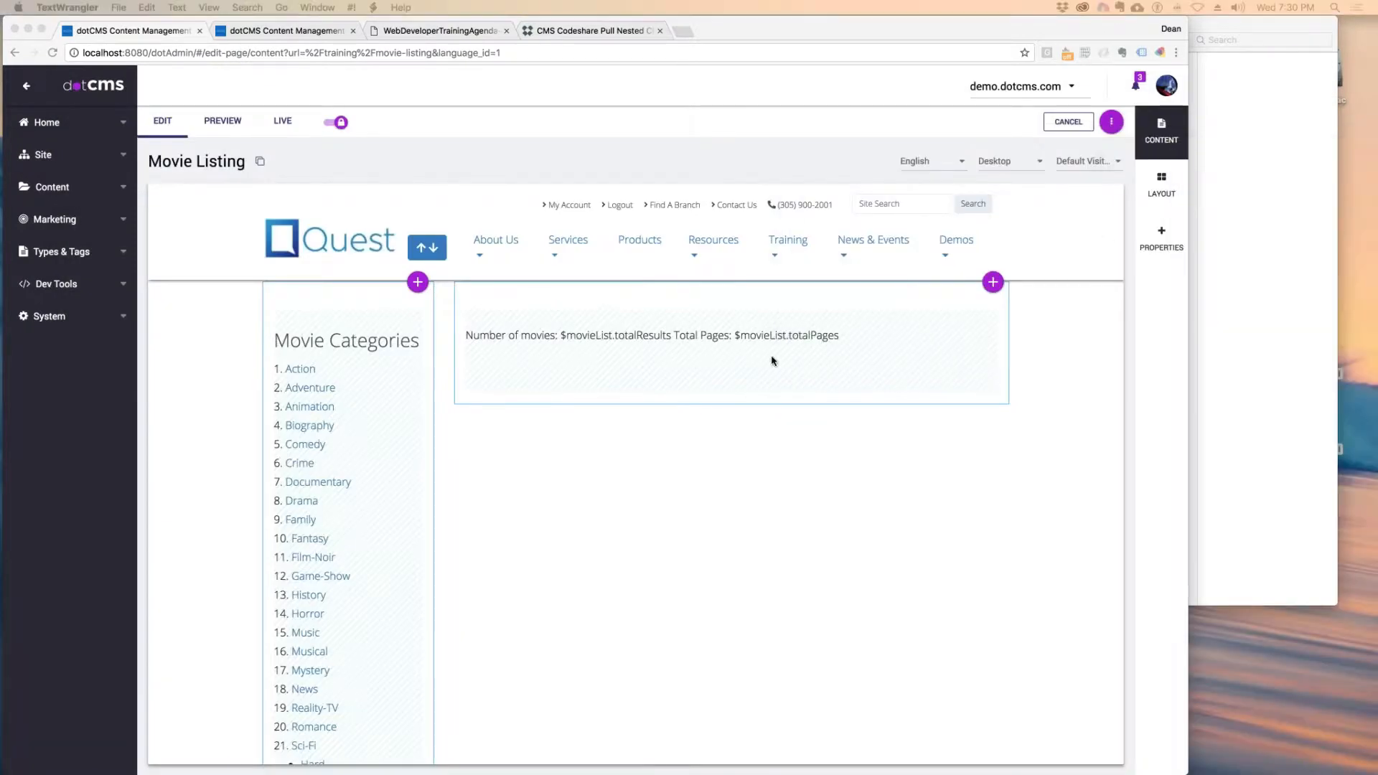
- Open the Movie Listing content type's Widget Code field, replace its whole value with the revised code, and save it
click(282, 32)
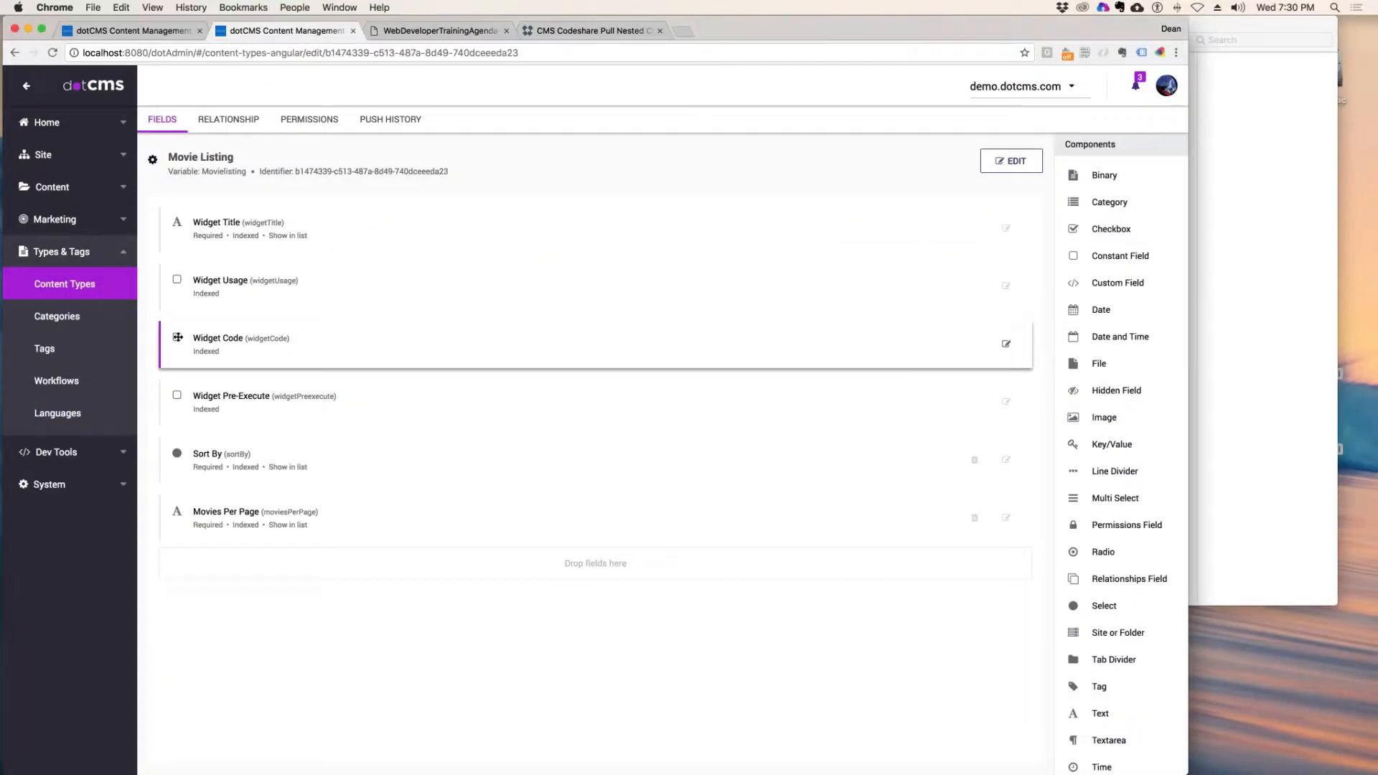
click(238, 345)
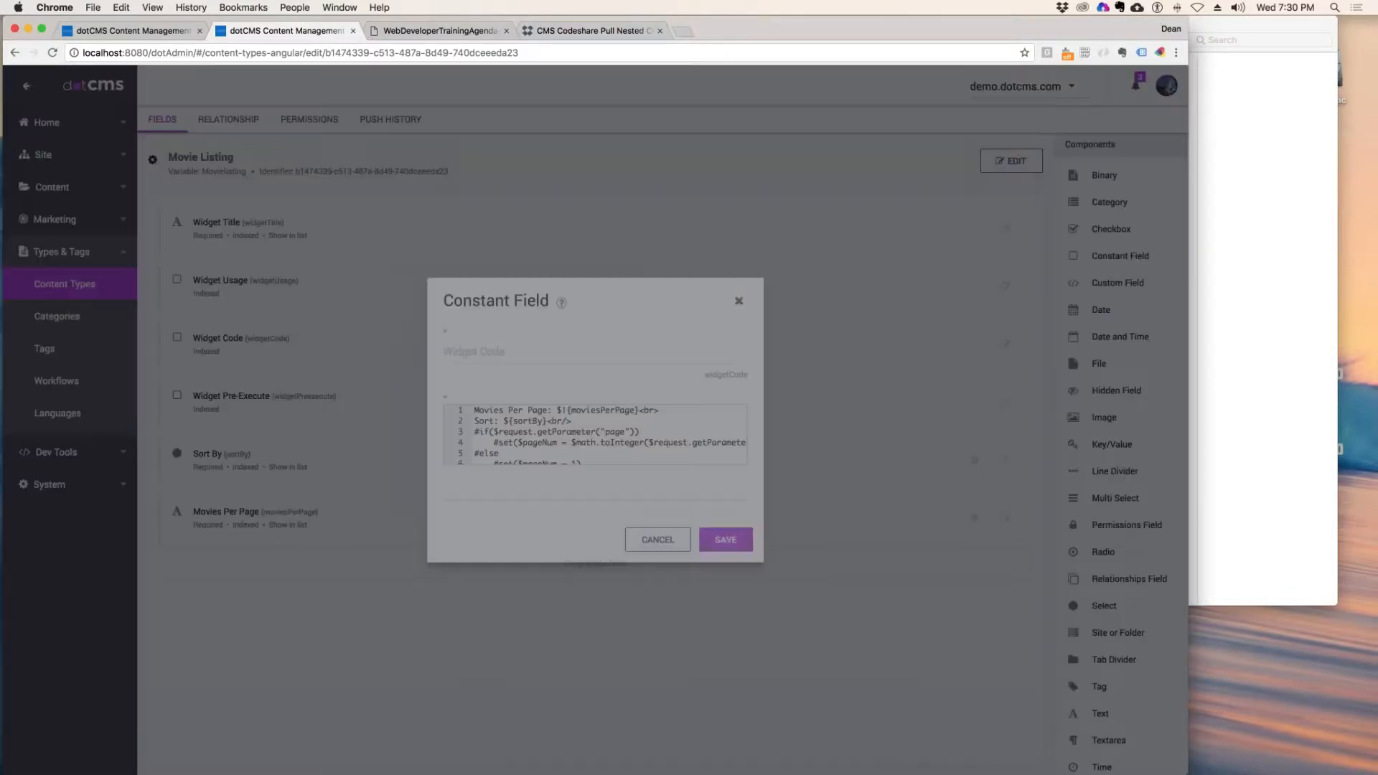
click(552, 443)
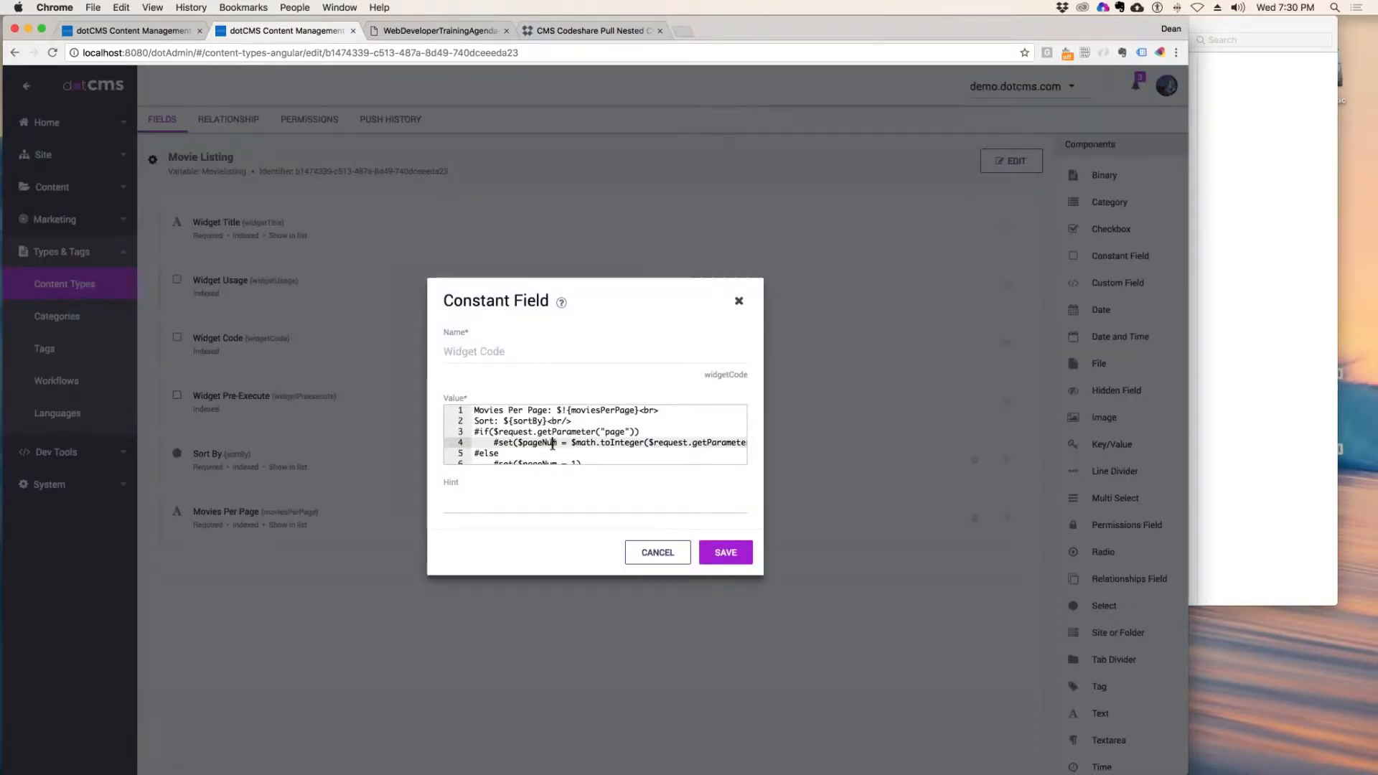
key(super+a)
key(super+v)
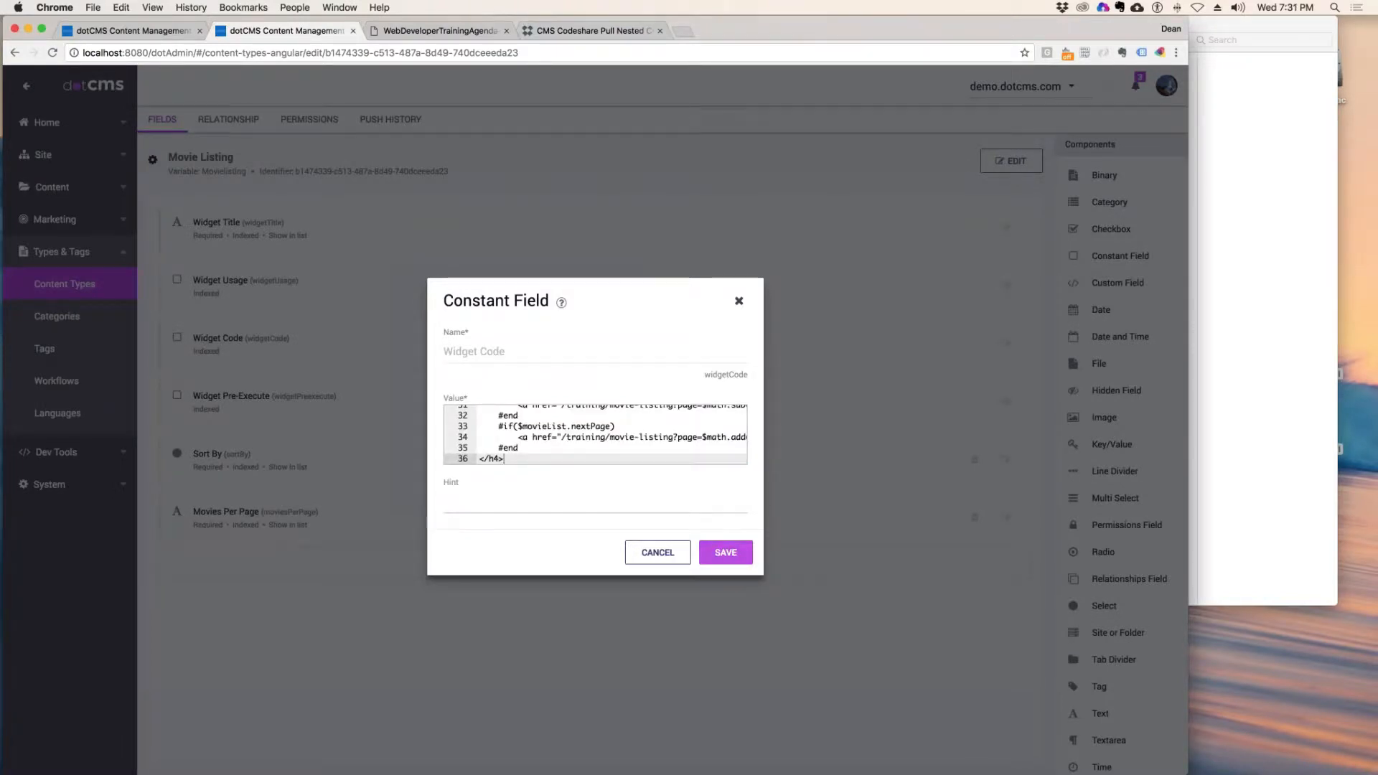
click(725, 552)
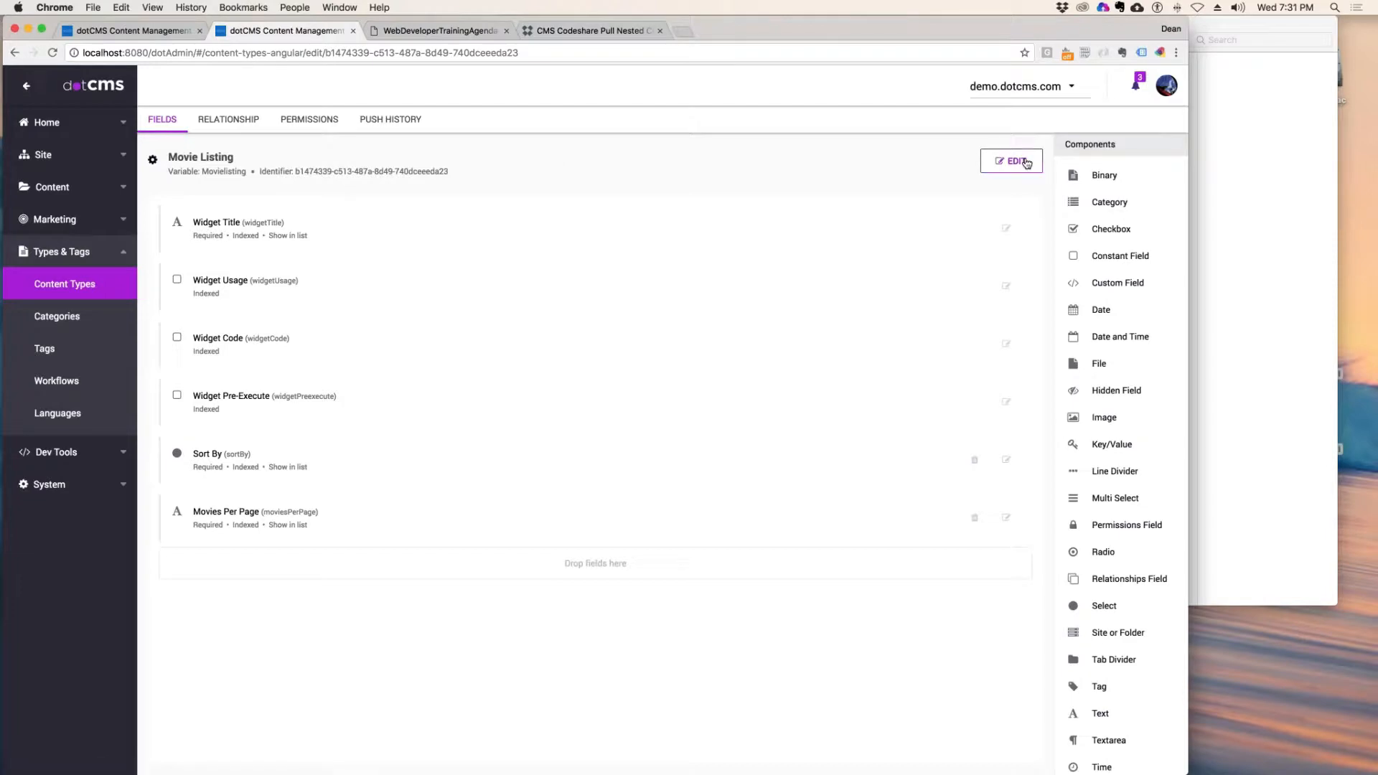
- Return to the Movie Listing page in the first dotCMS tab and reload it to check the revised widget's output
click(1027, 163)
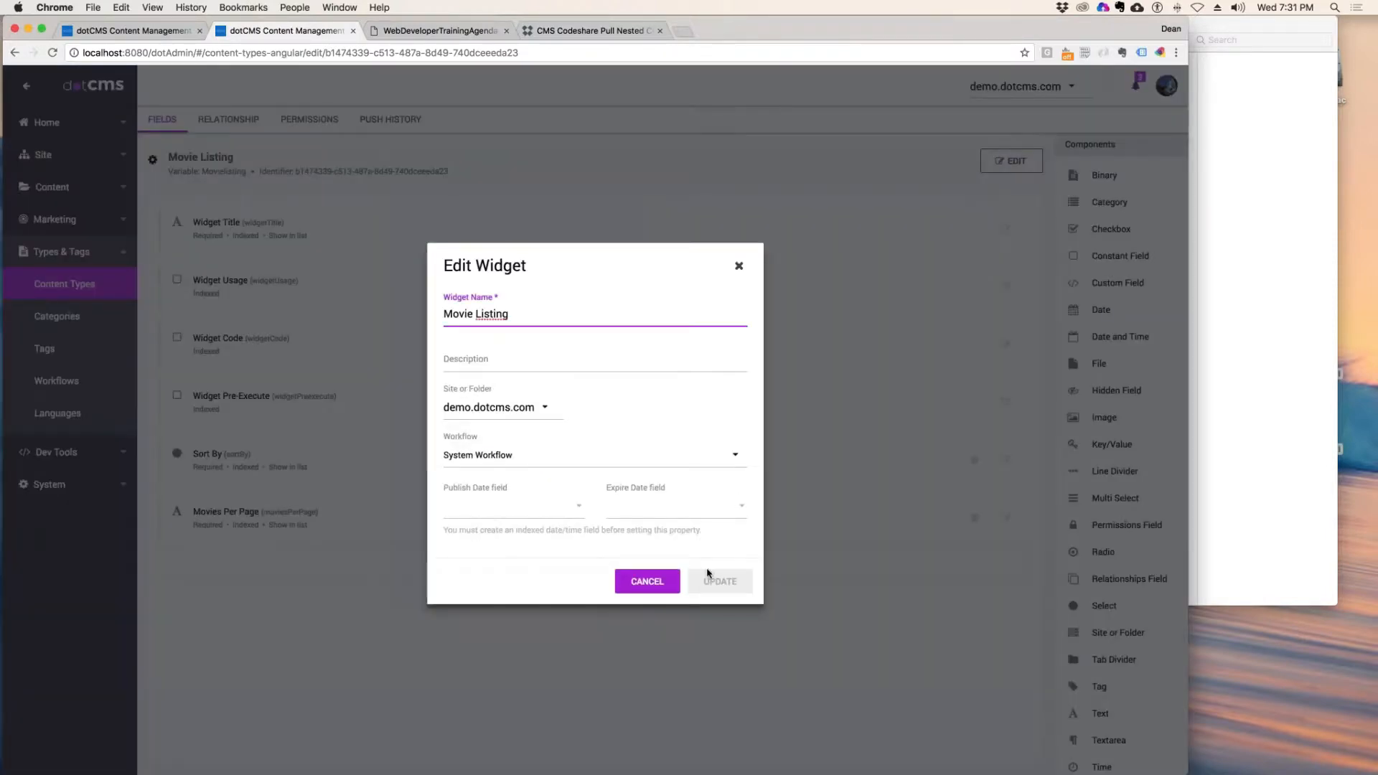
click(739, 265)
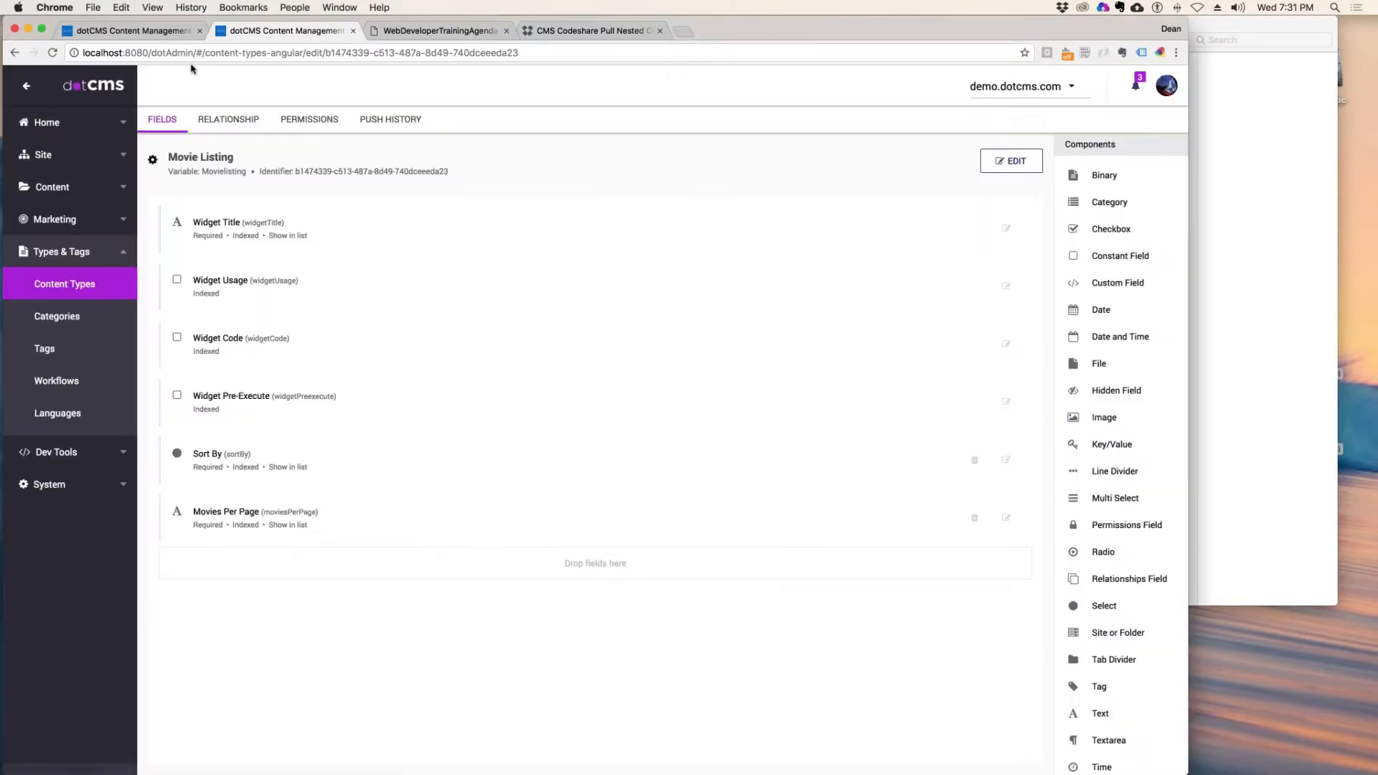
click(188, 30)
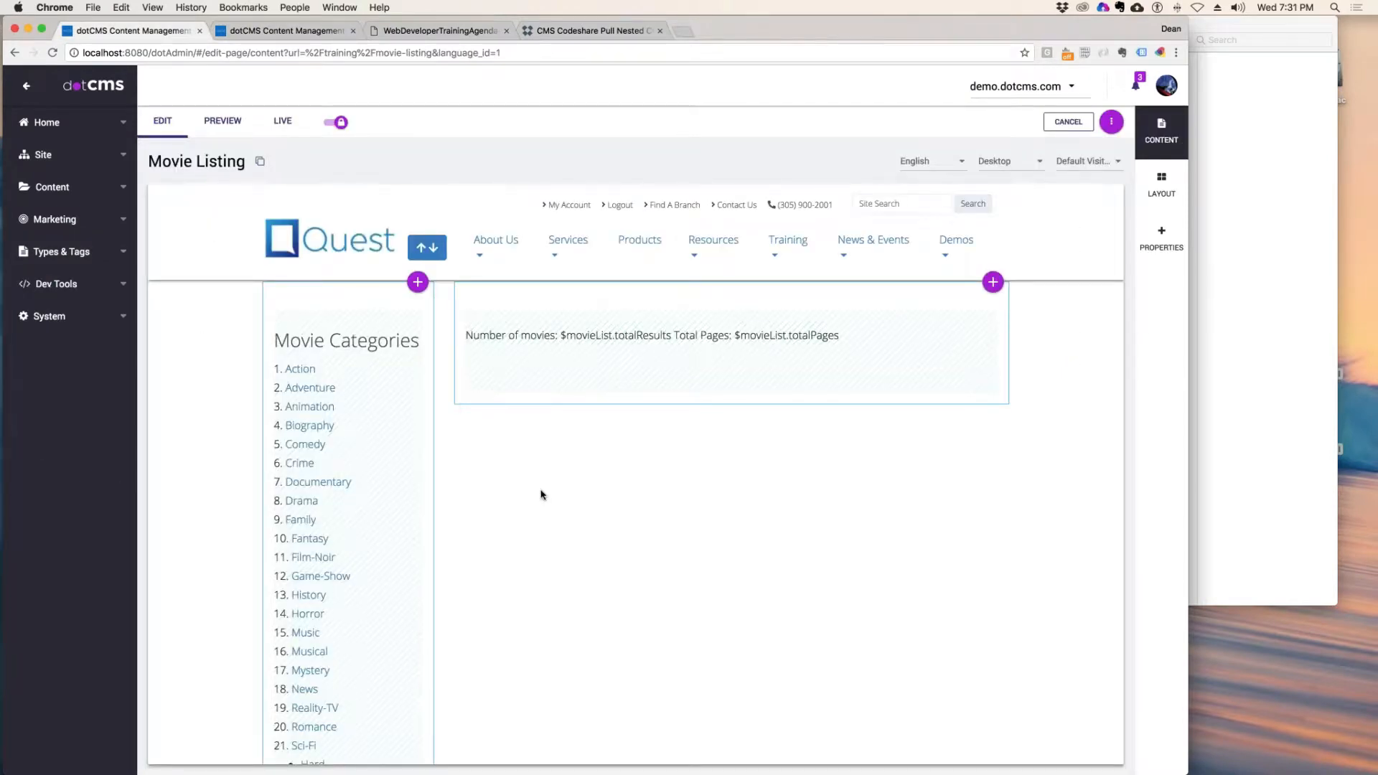
key(super+r)
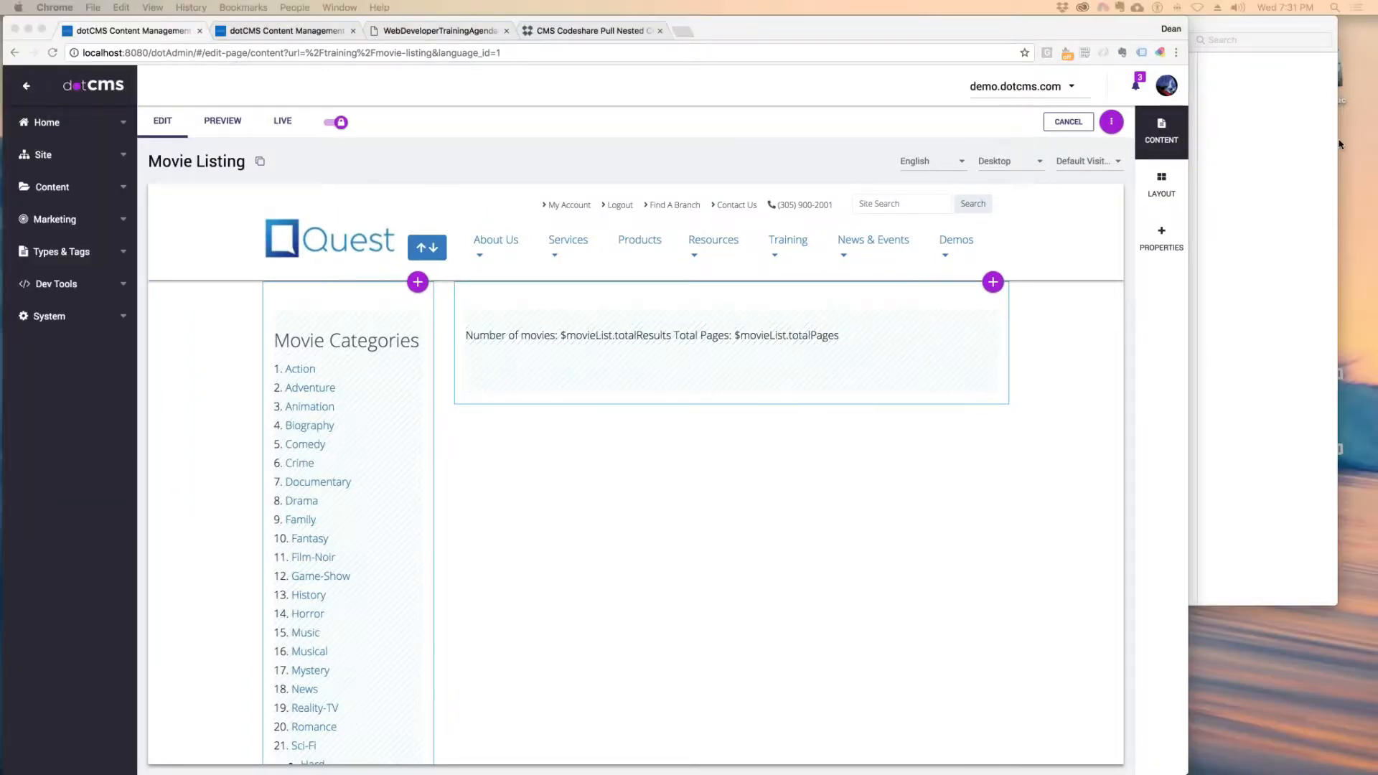
- Copy only the Movies Per Page and Sort lines from the top of the TextWrangler code, and minimize the editor window
drag(1377, 48, 466, 47)
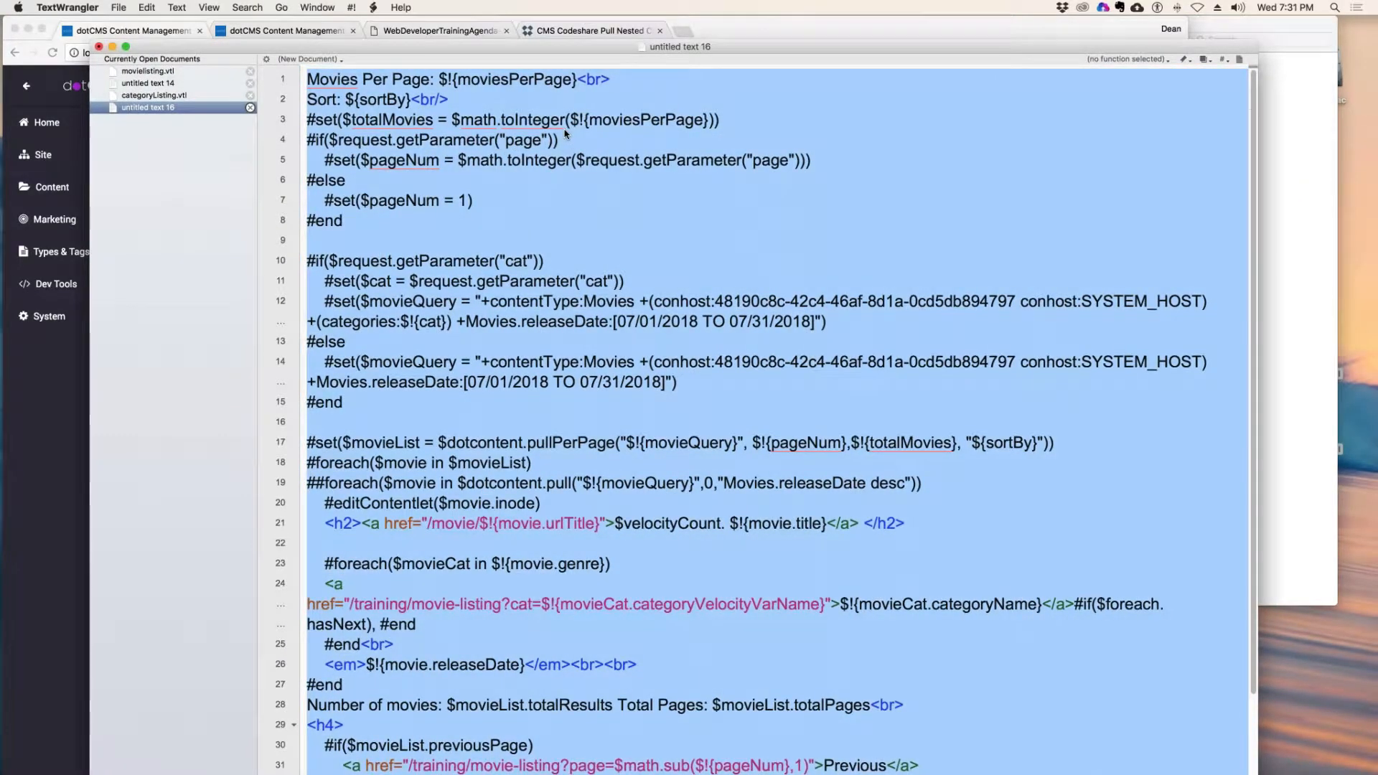
click(506, 104)
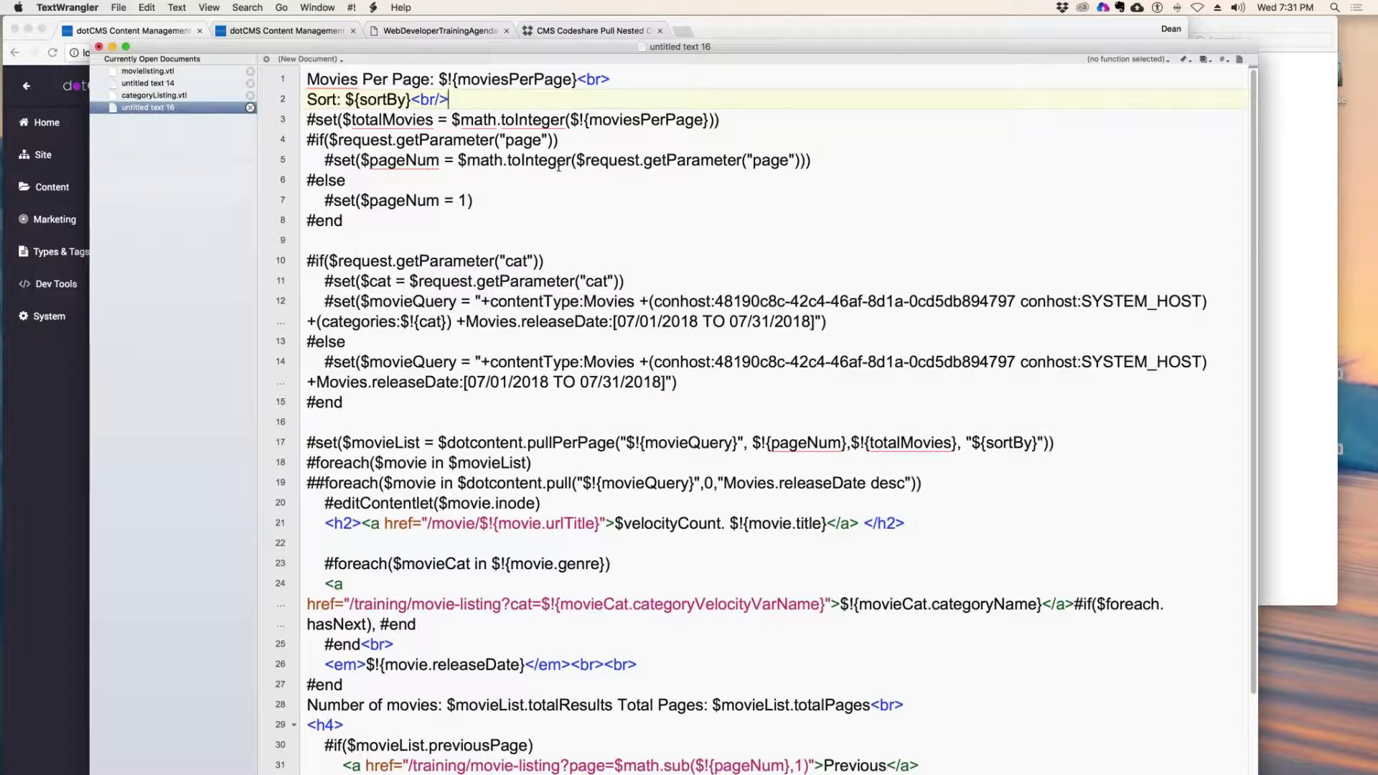
click(307, 120)
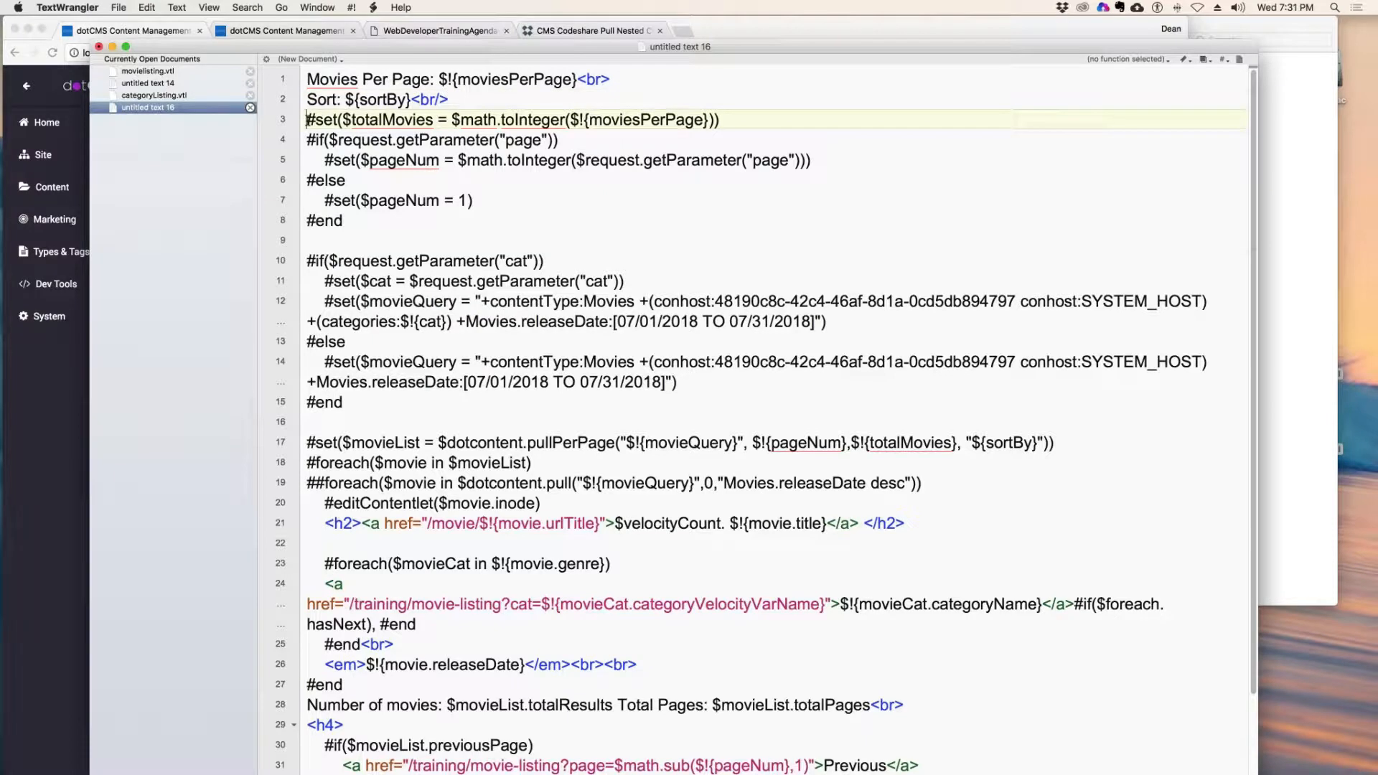
drag(459, 106, 308, 77)
key(super+c)
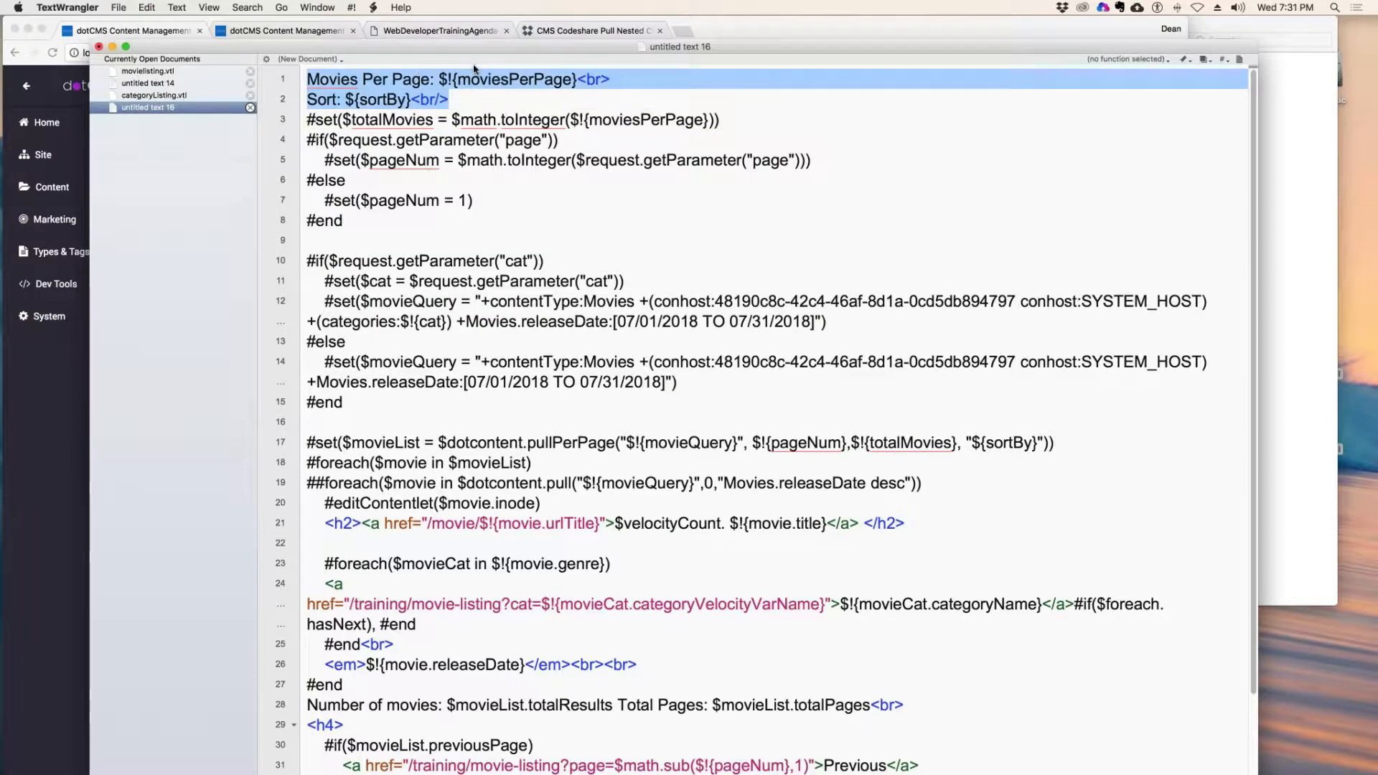
click(112, 46)
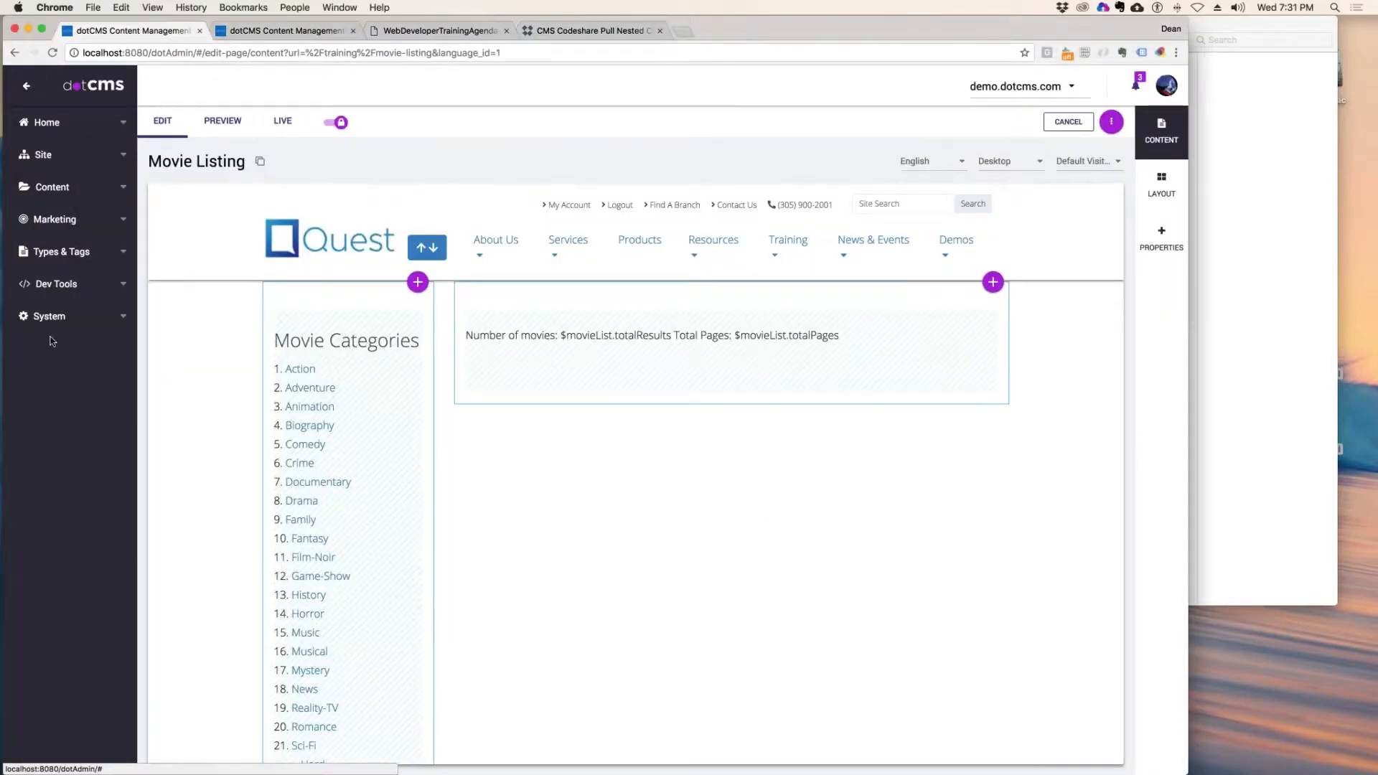
- Replace the whole Widget Code value of the Movie Listing content type with the two copied lines and save it
click(67, 254)
click(66, 292)
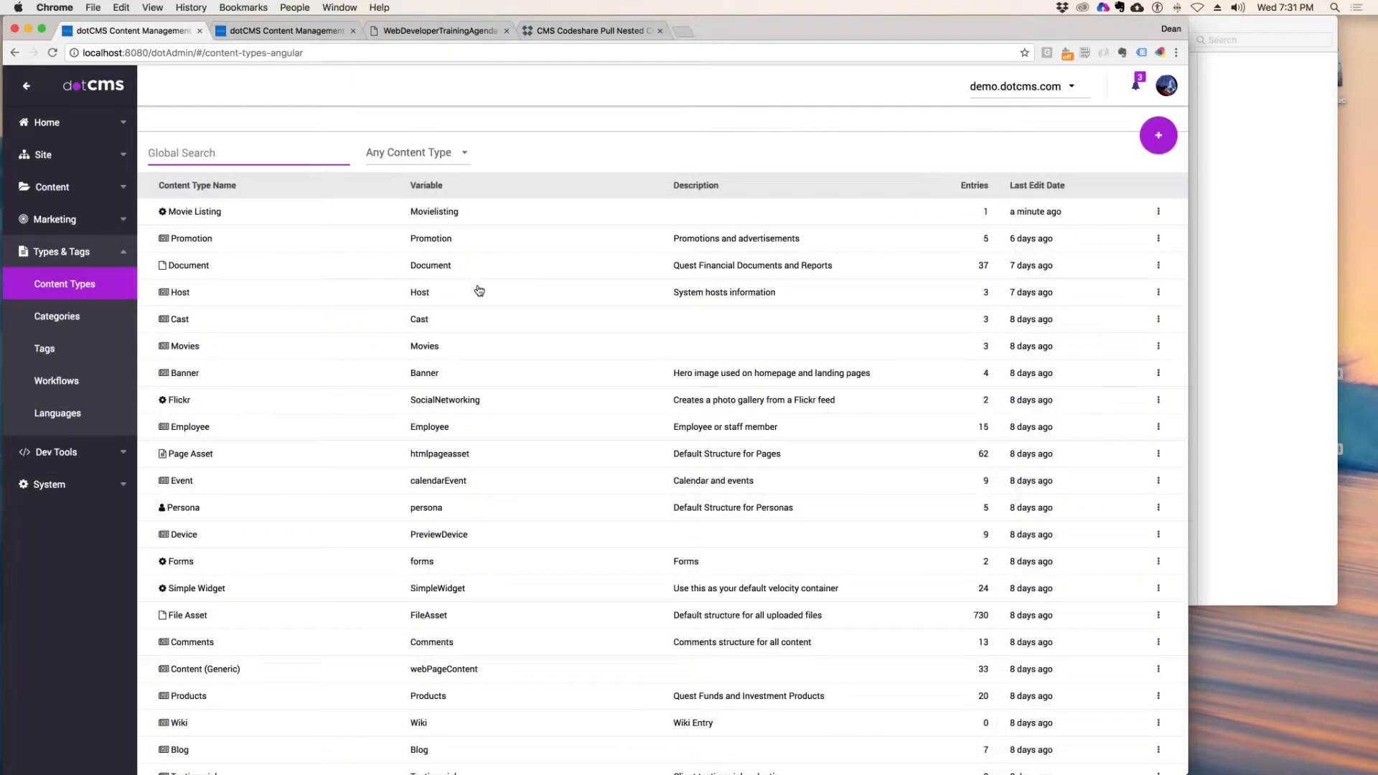
click(192, 212)
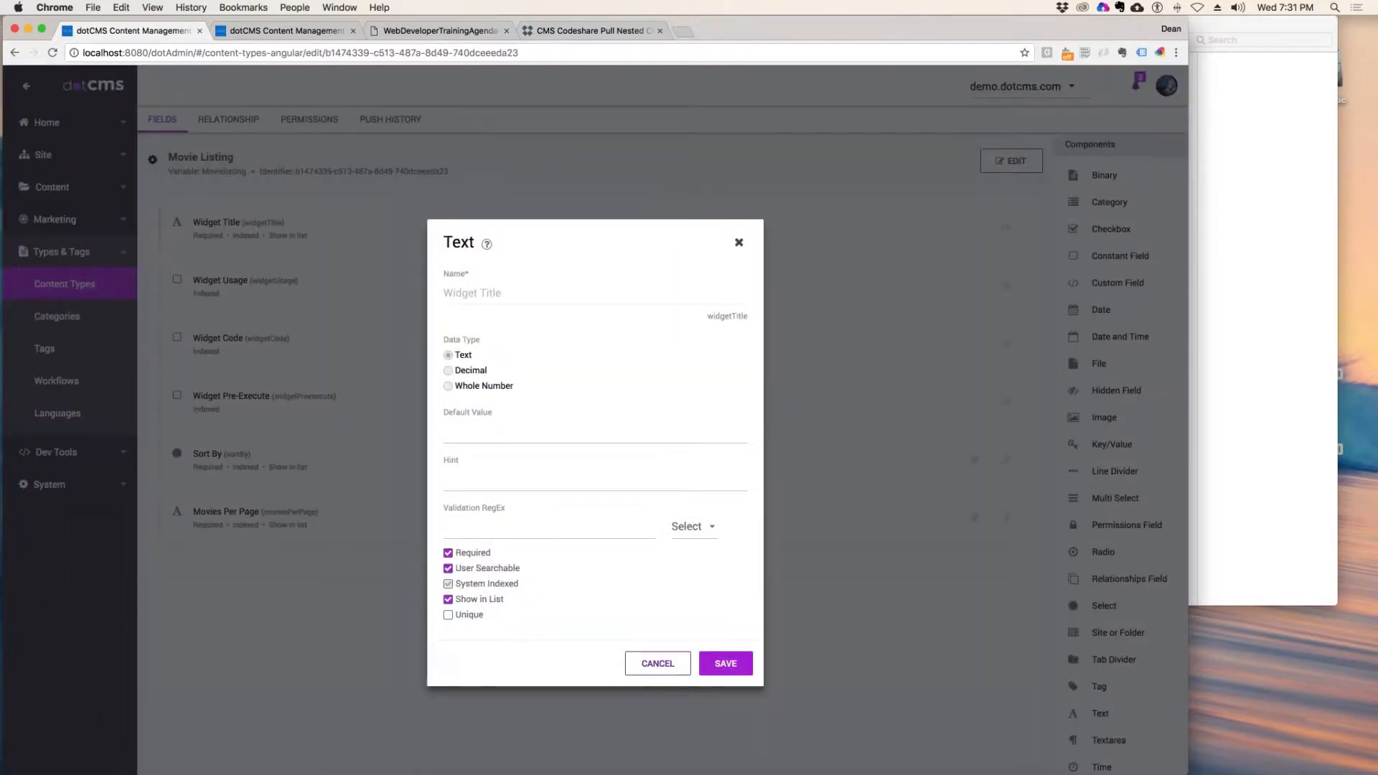
click(658, 663)
click(208, 342)
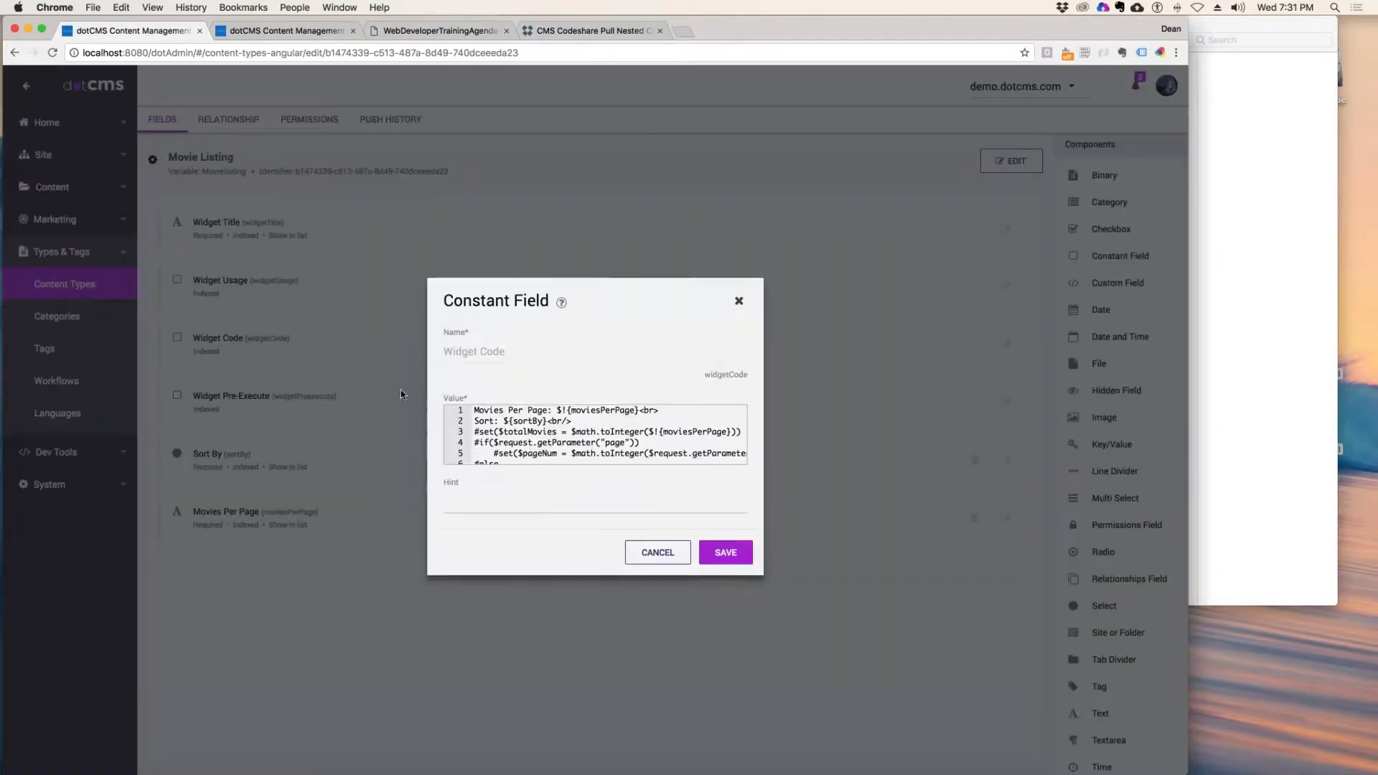
click(533, 439)
key(super+a)
key(super+v)
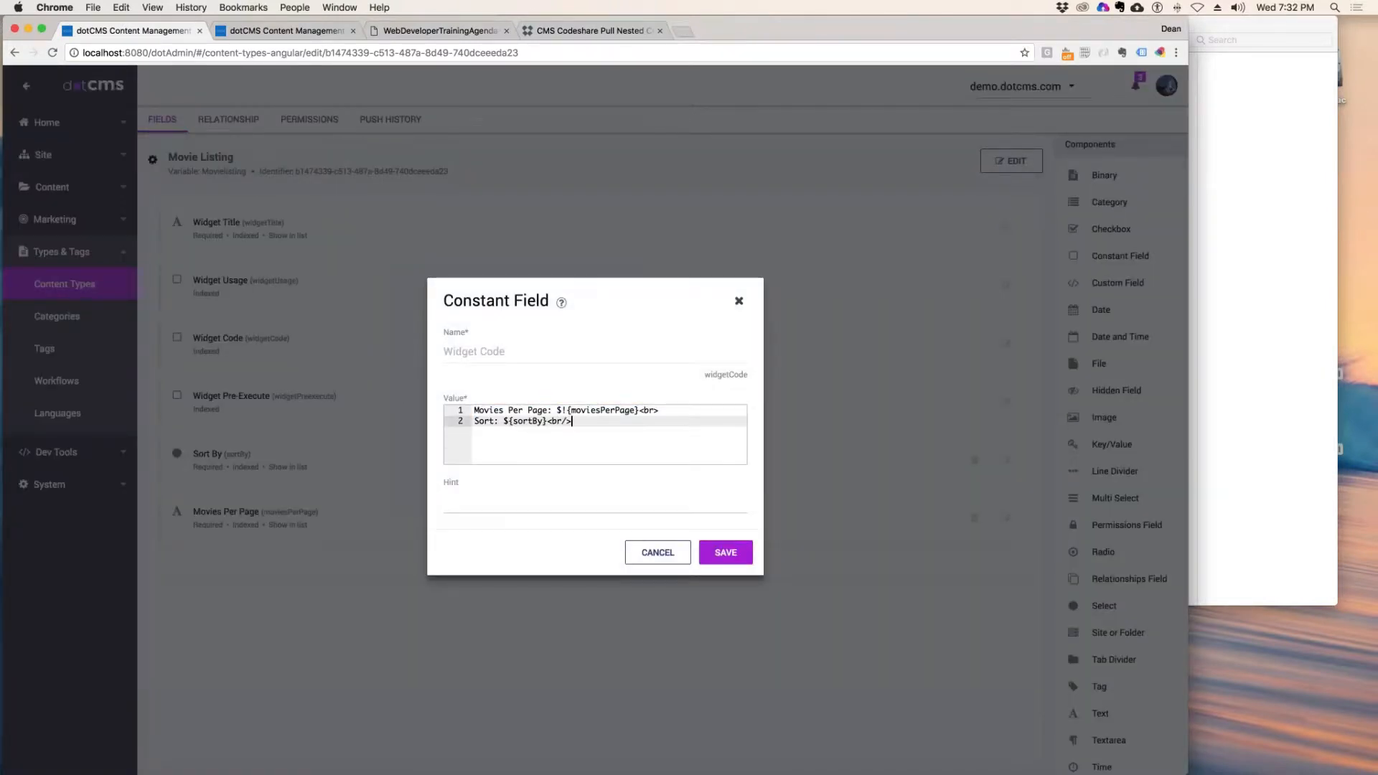
click(738, 552)
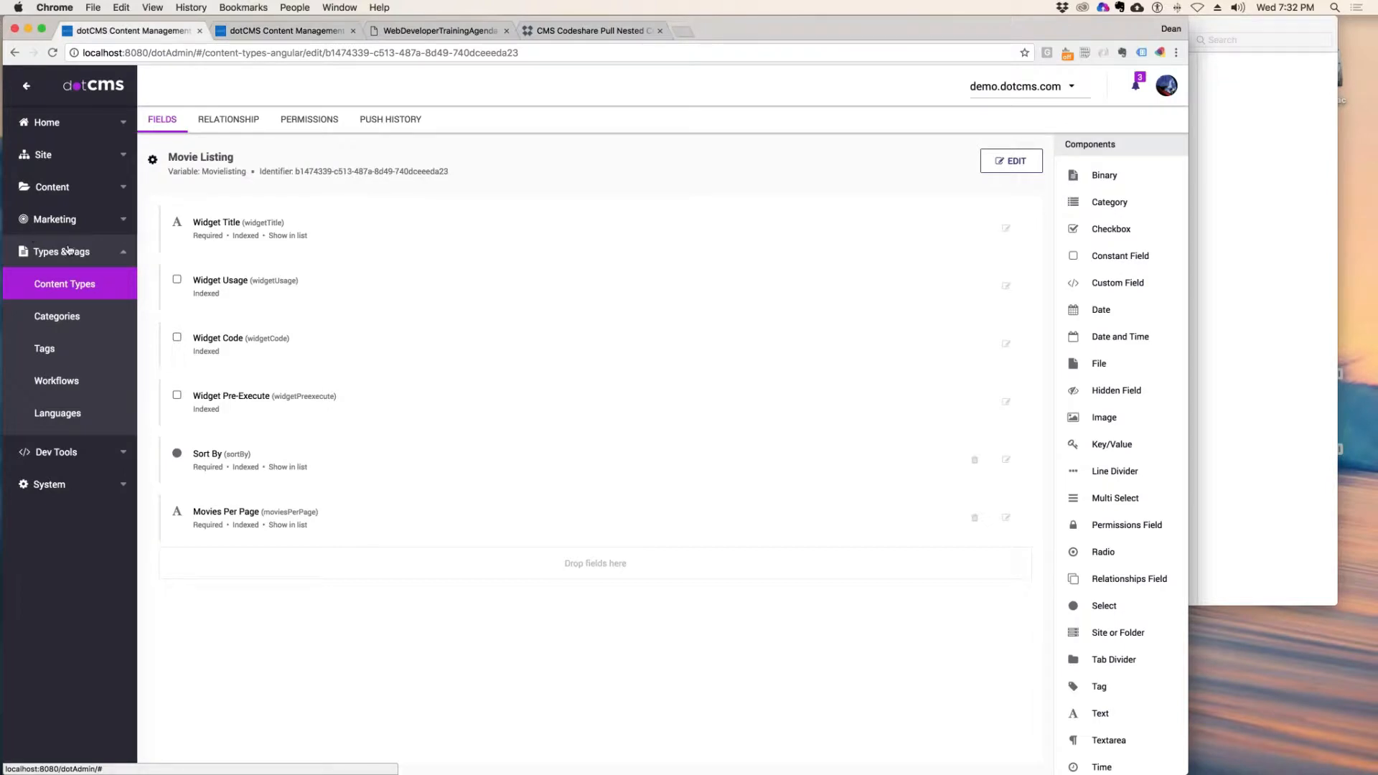
- Open the movie-listing page from the site browser and reload it to check the reduced widget's output
click(42, 159)
click(52, 187)
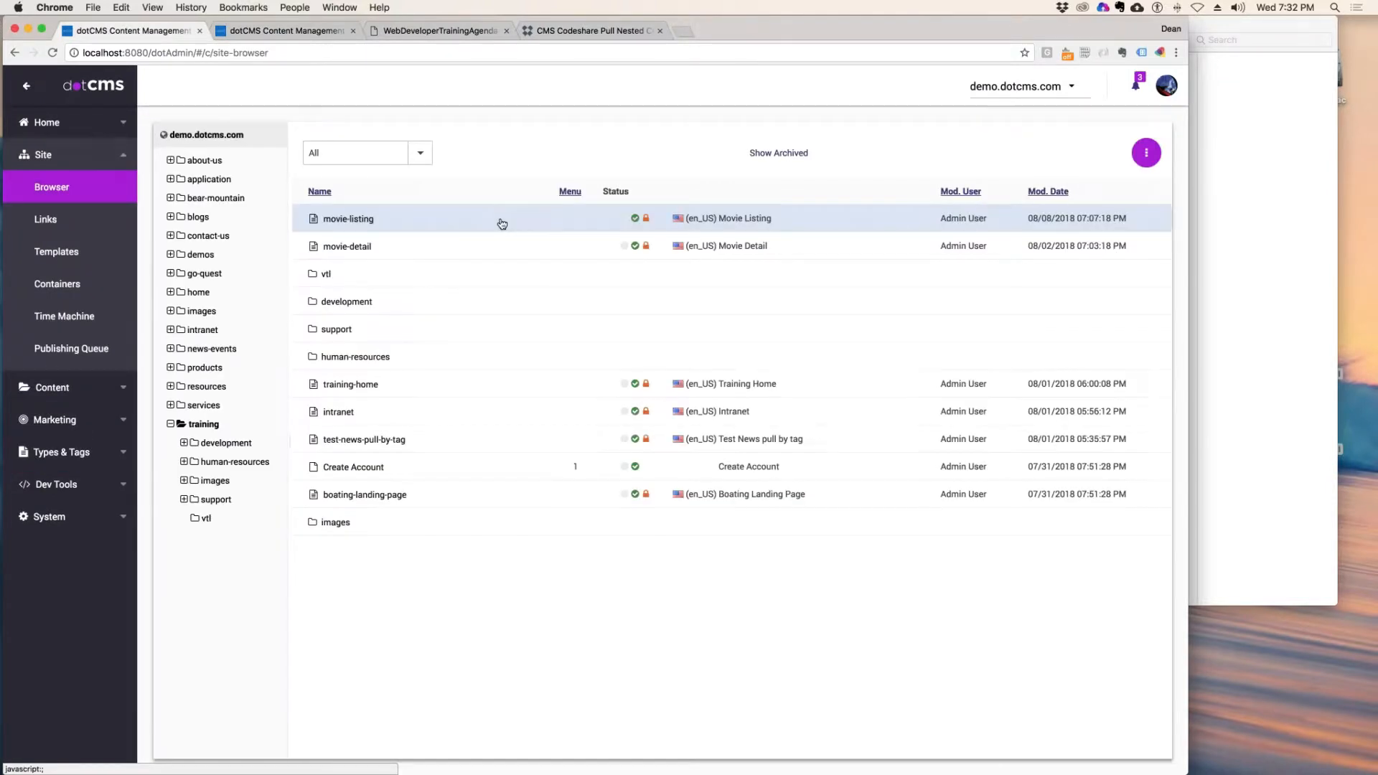
click(355, 221)
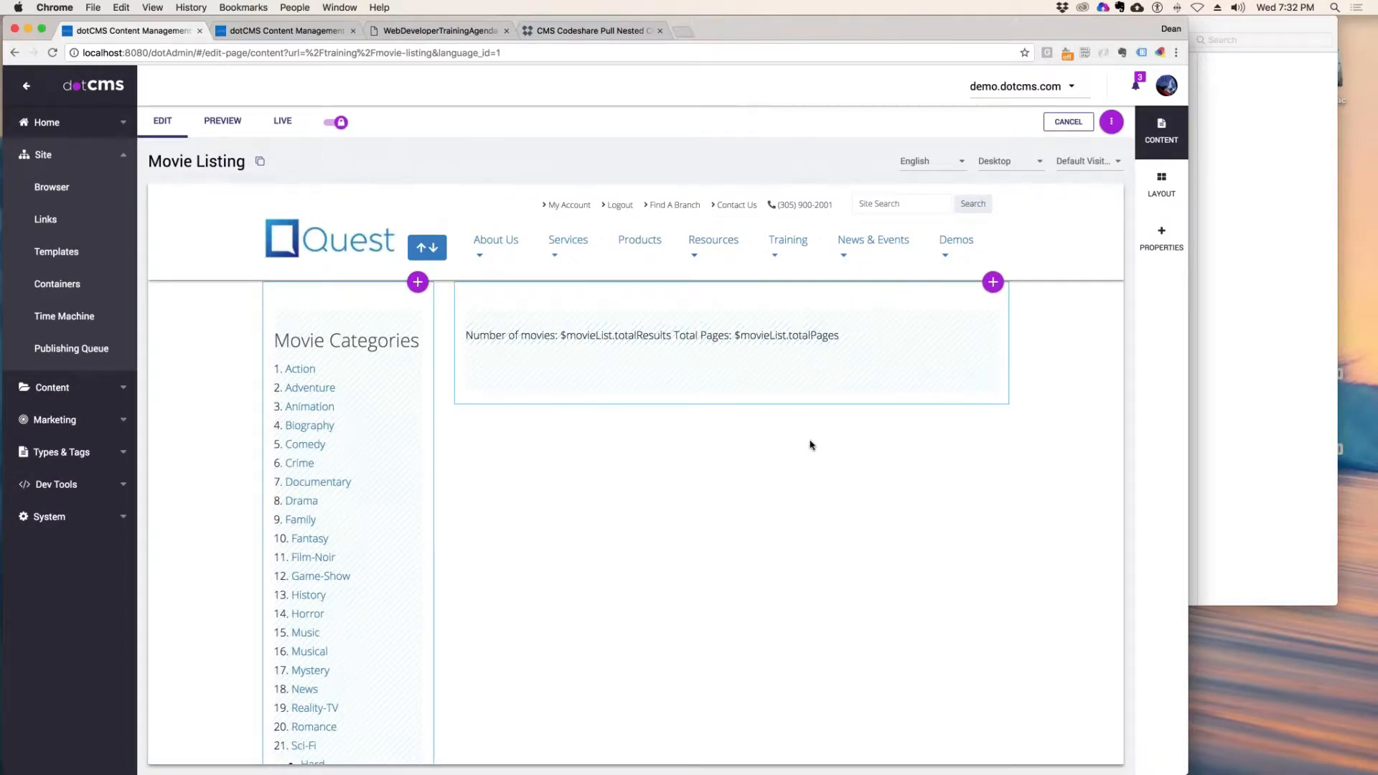
key(super+r)
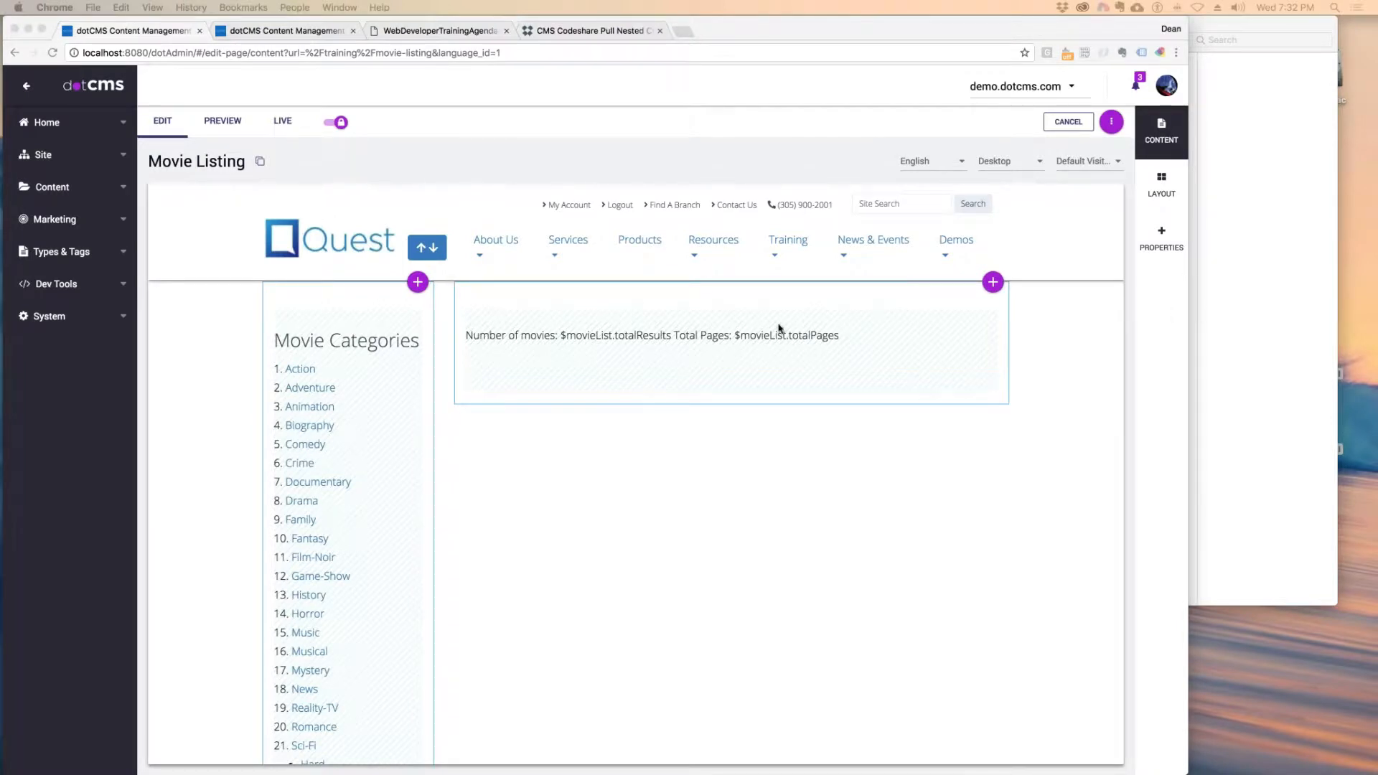
click(753, 359)
mouse_move(932, 313)
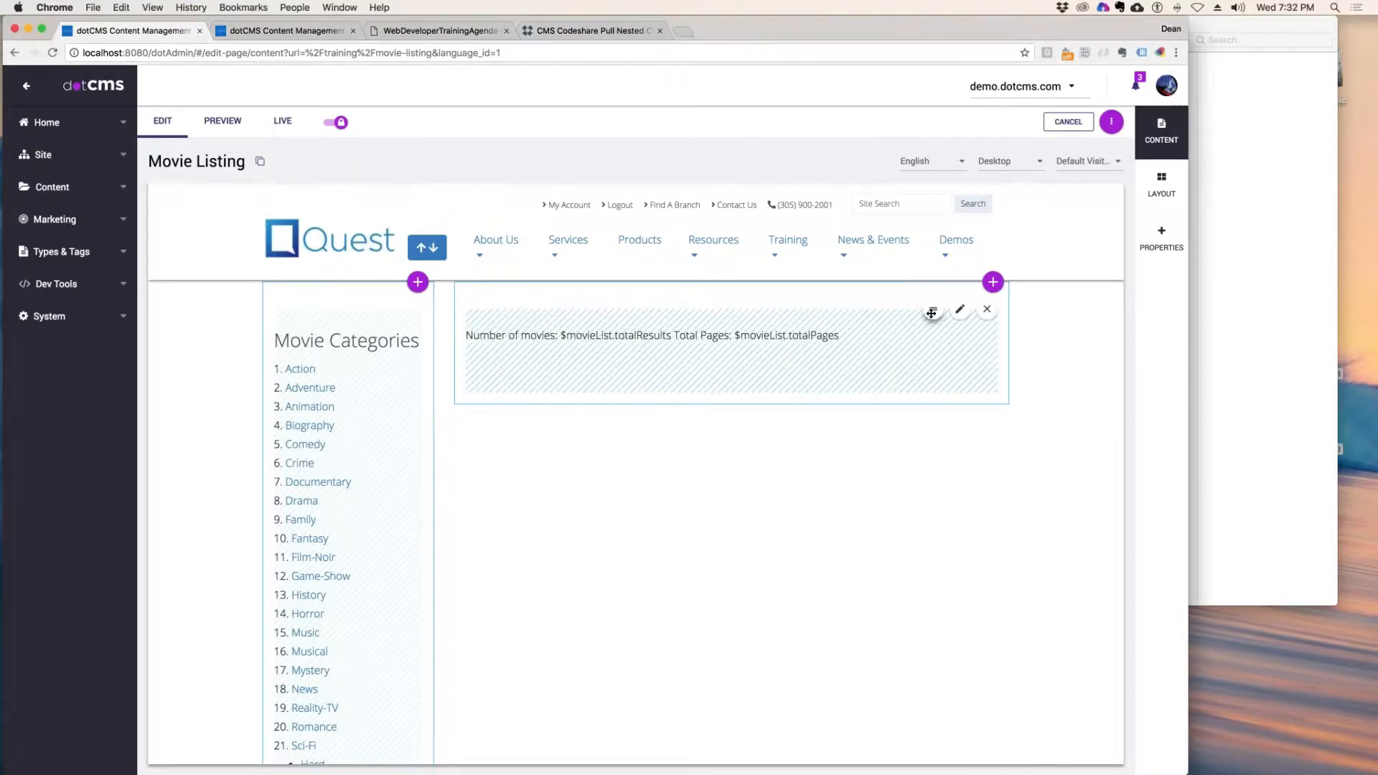
mouse_move(333, 323)
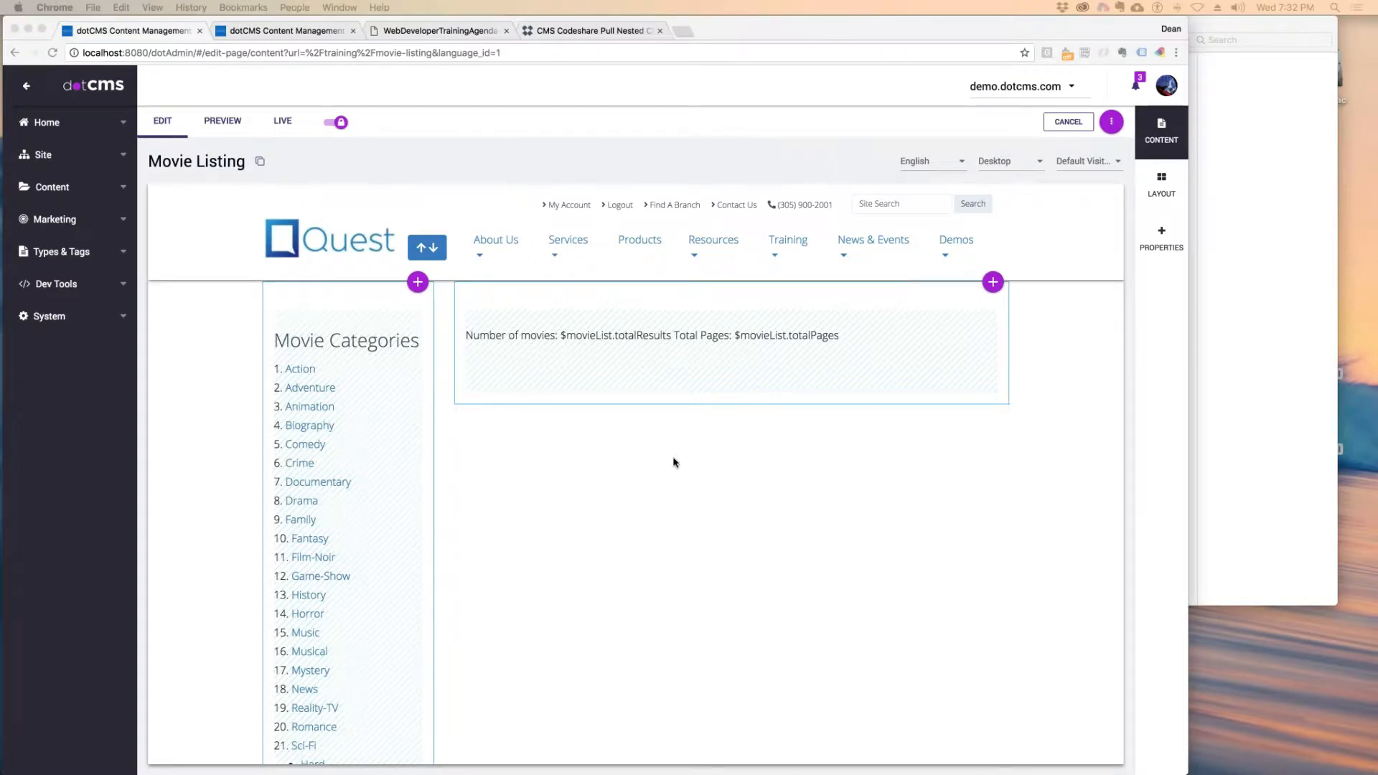
mouse_move(687, 379)
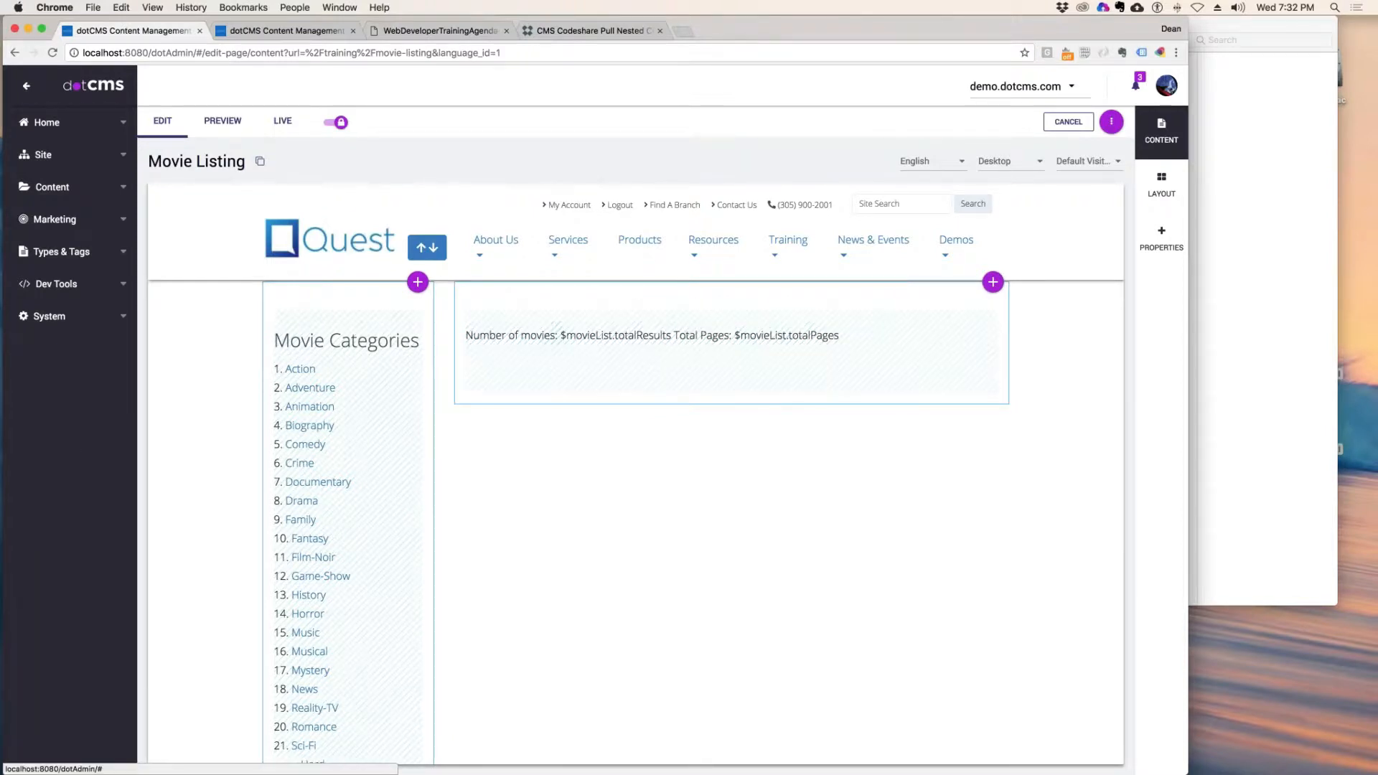
- Reopen the Movie Listing content type's Widget Code field, check its two lines, and save the field again
click(61, 322)
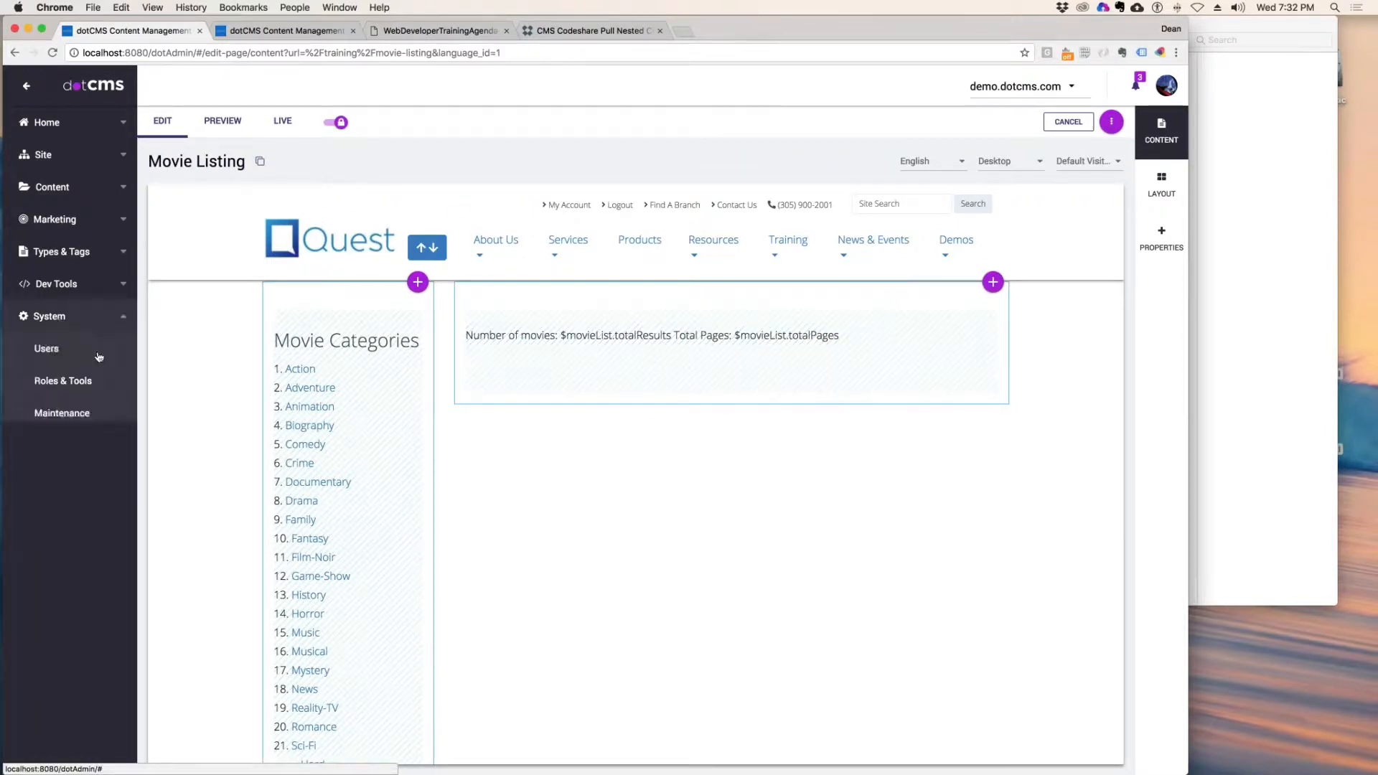
click(88, 260)
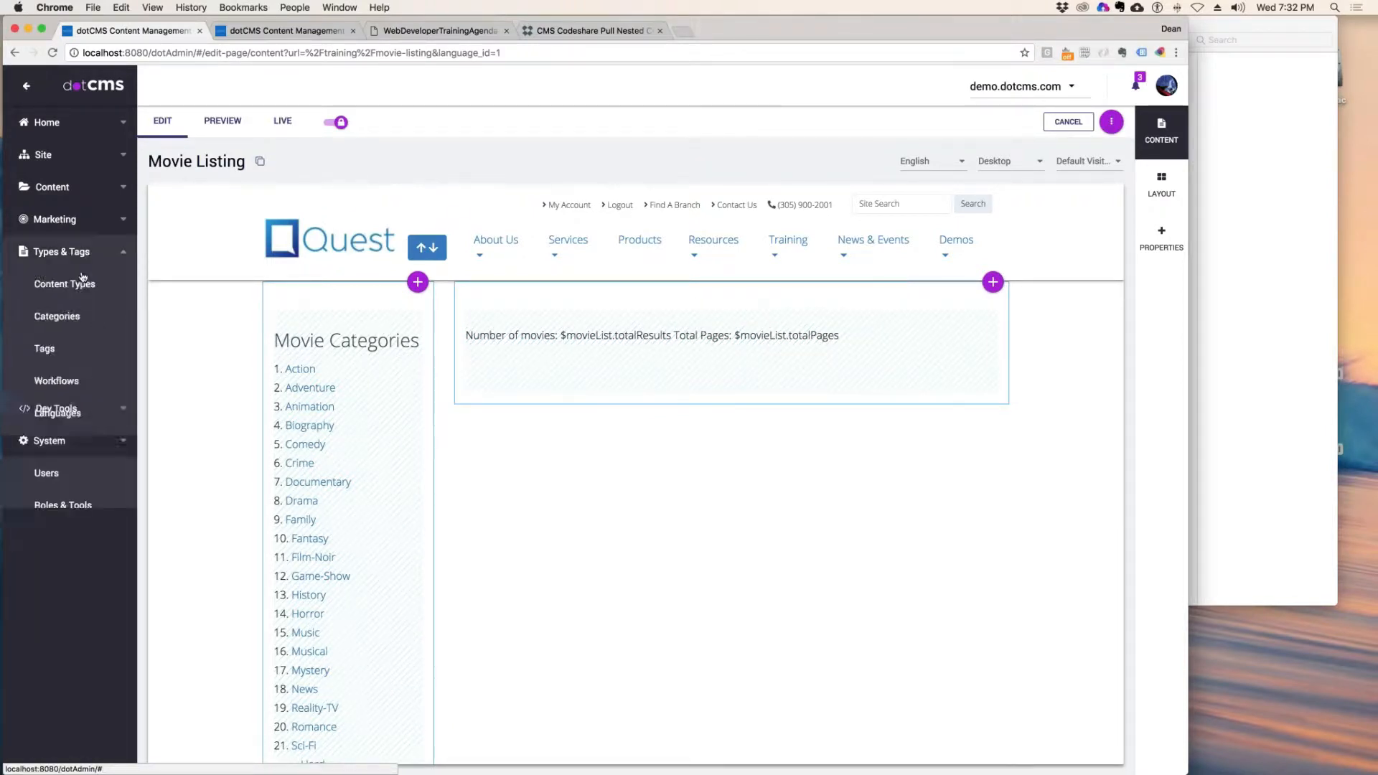
click(84, 289)
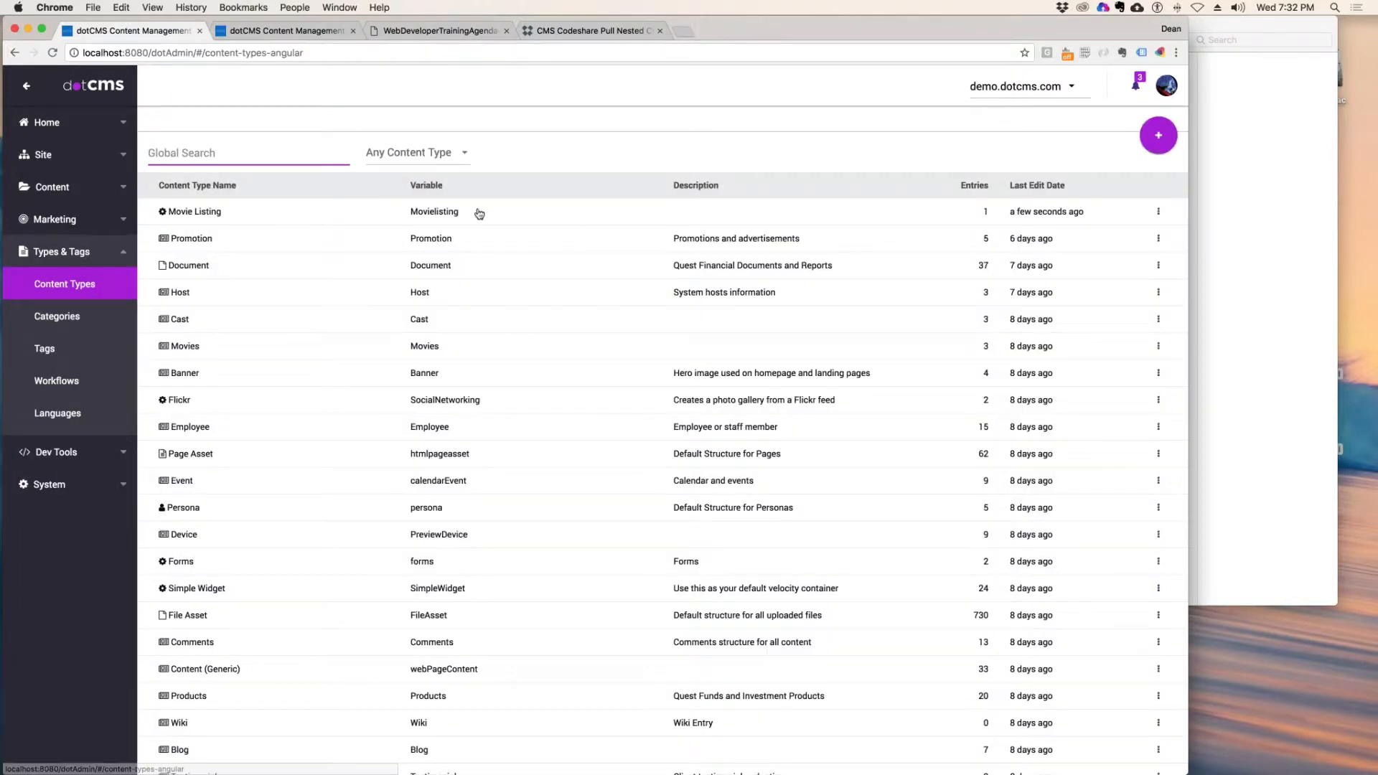
click(199, 214)
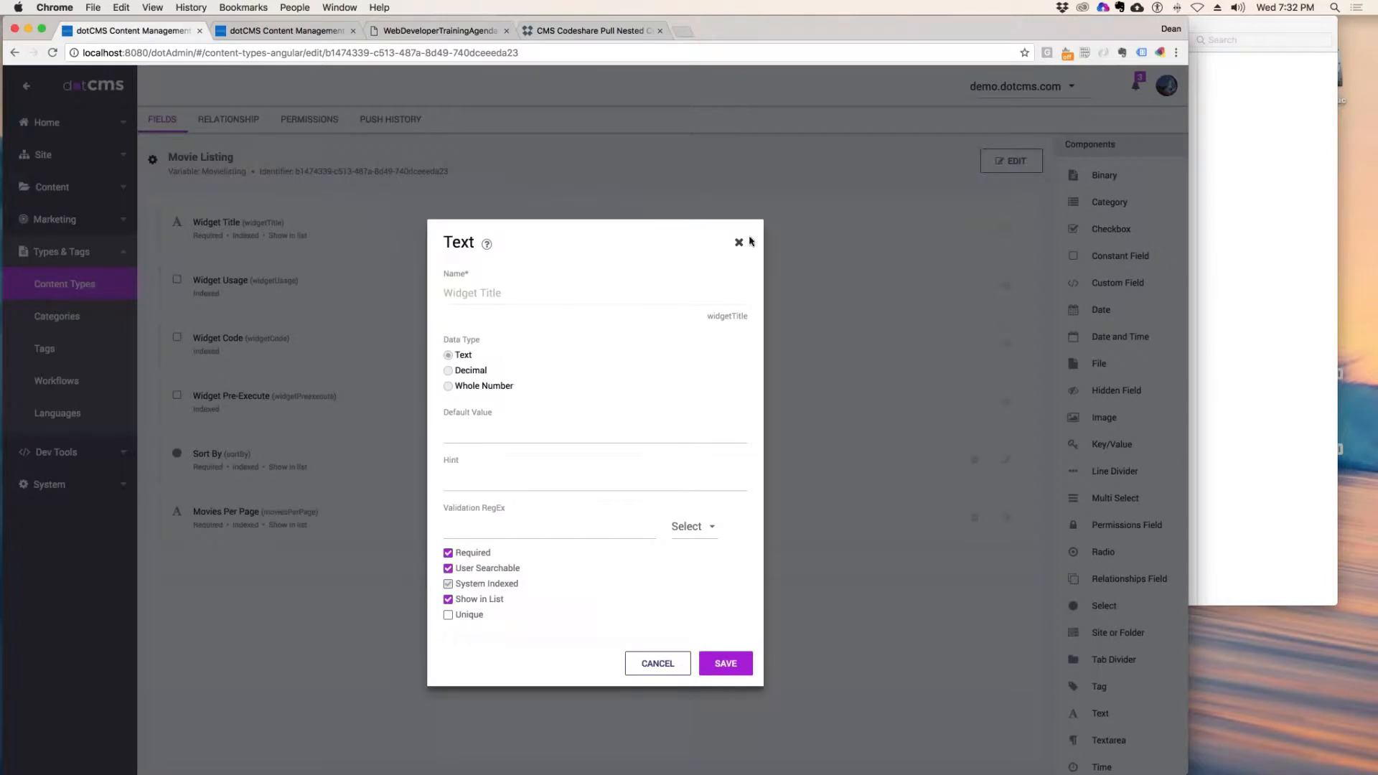
click(739, 242)
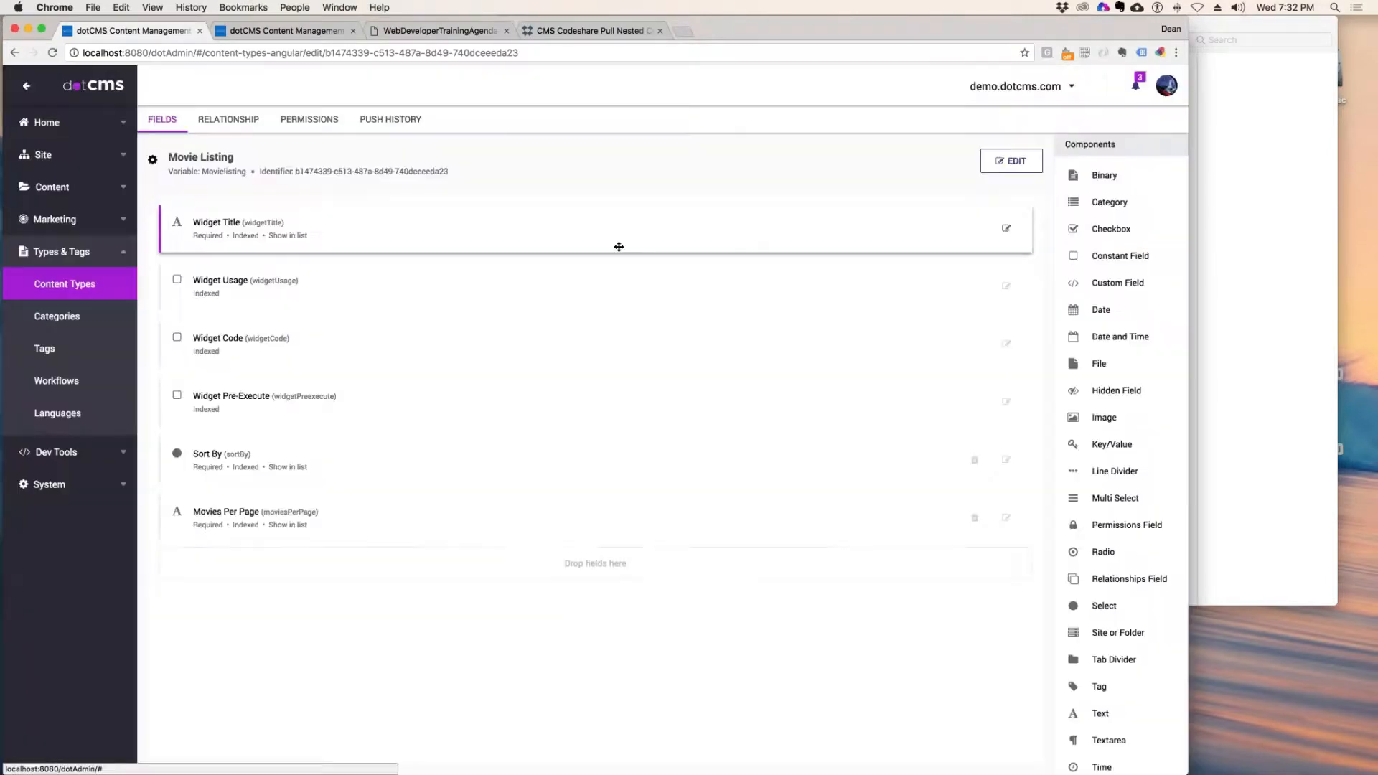
click(200, 342)
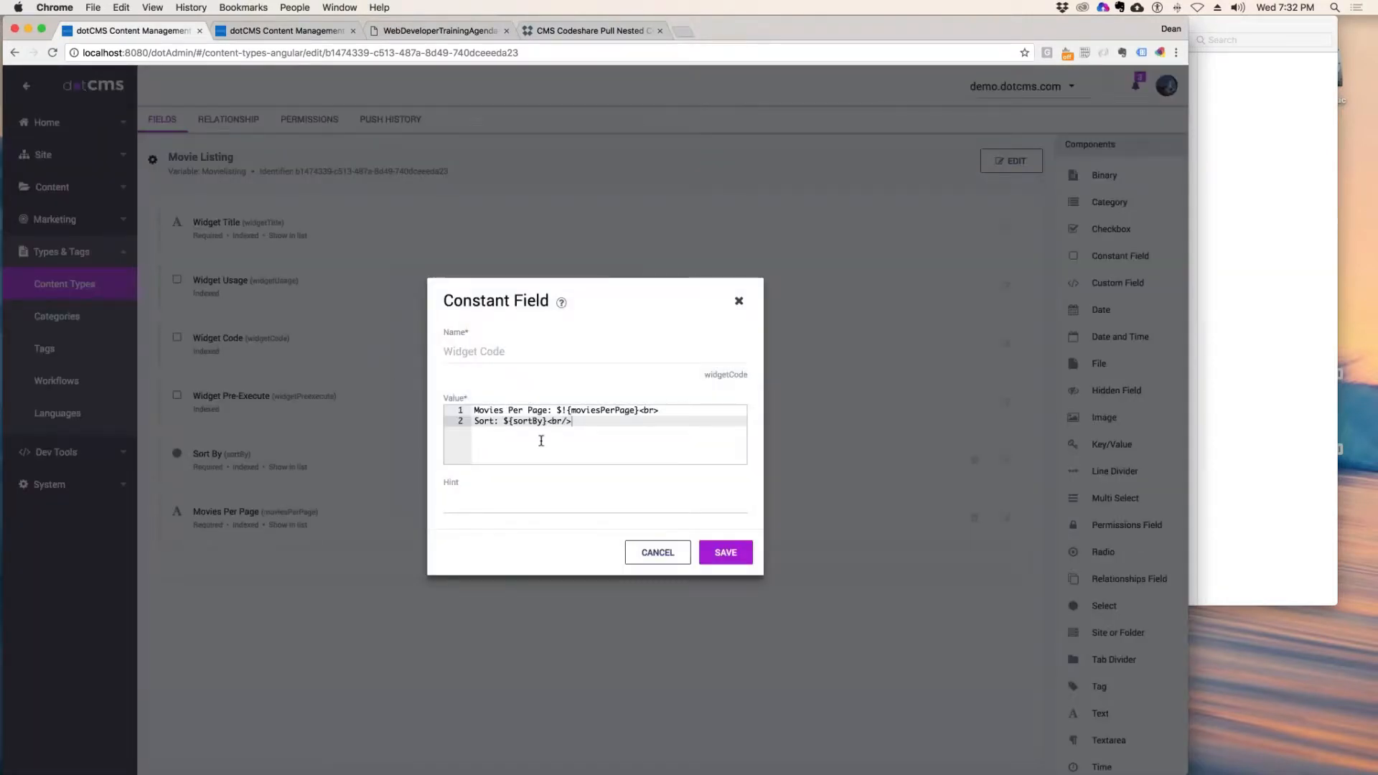
click(714, 551)
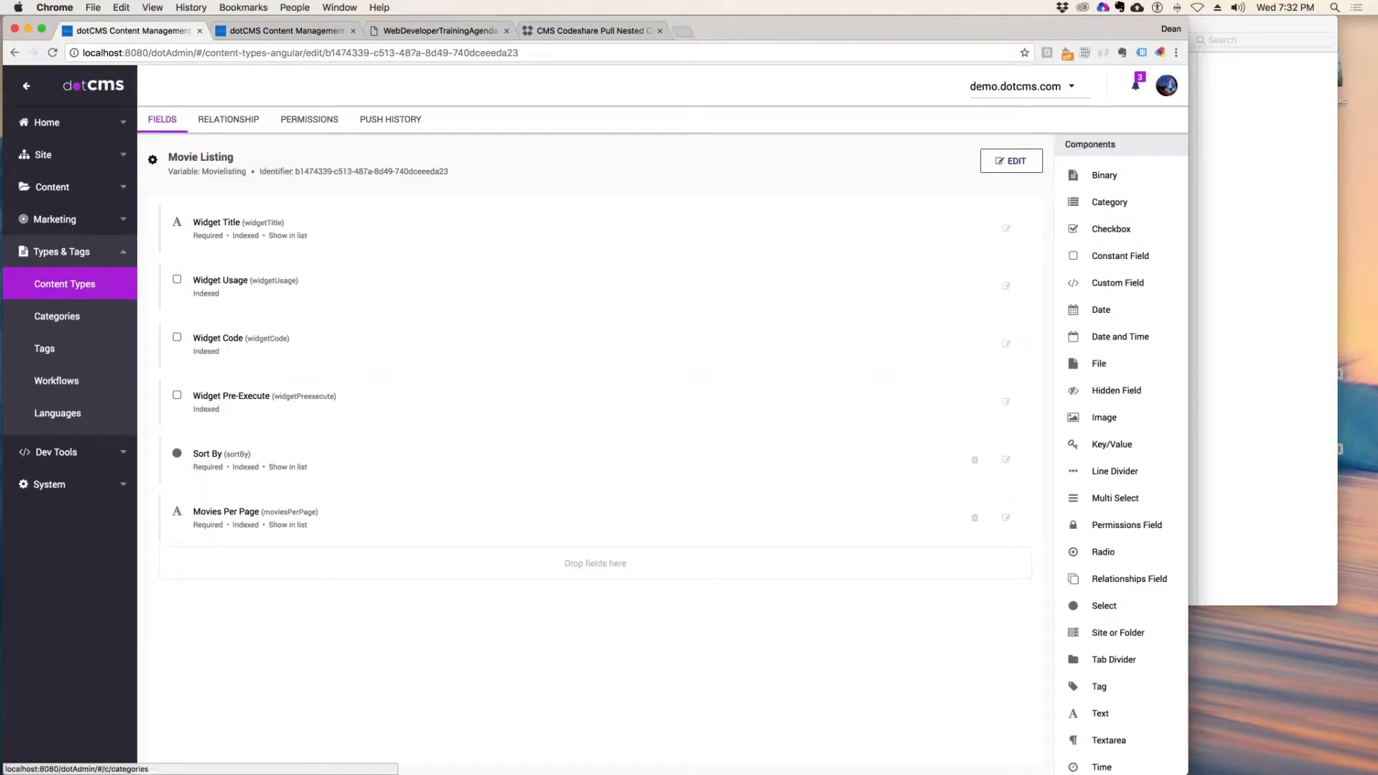
- Flush all caches in the system maintenance settings
click(62, 488)
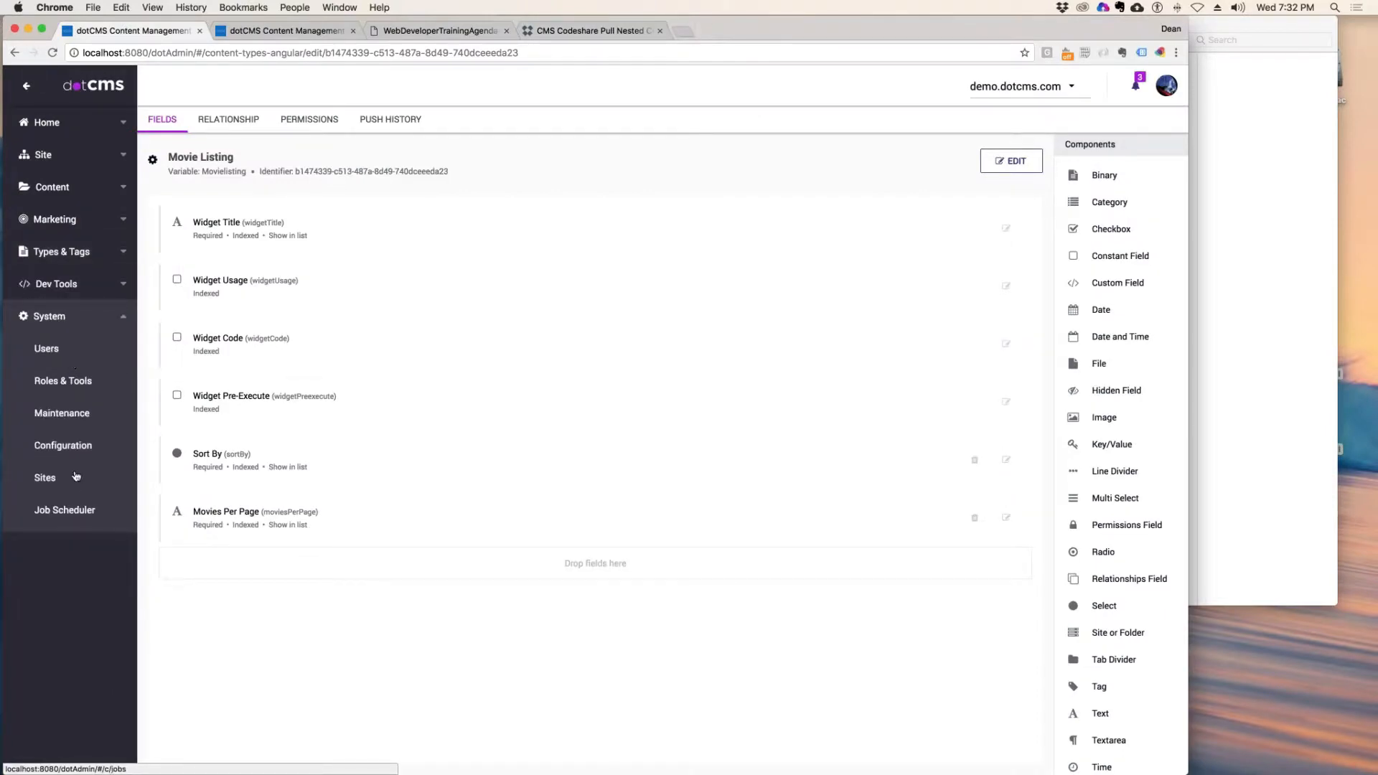
click(71, 415)
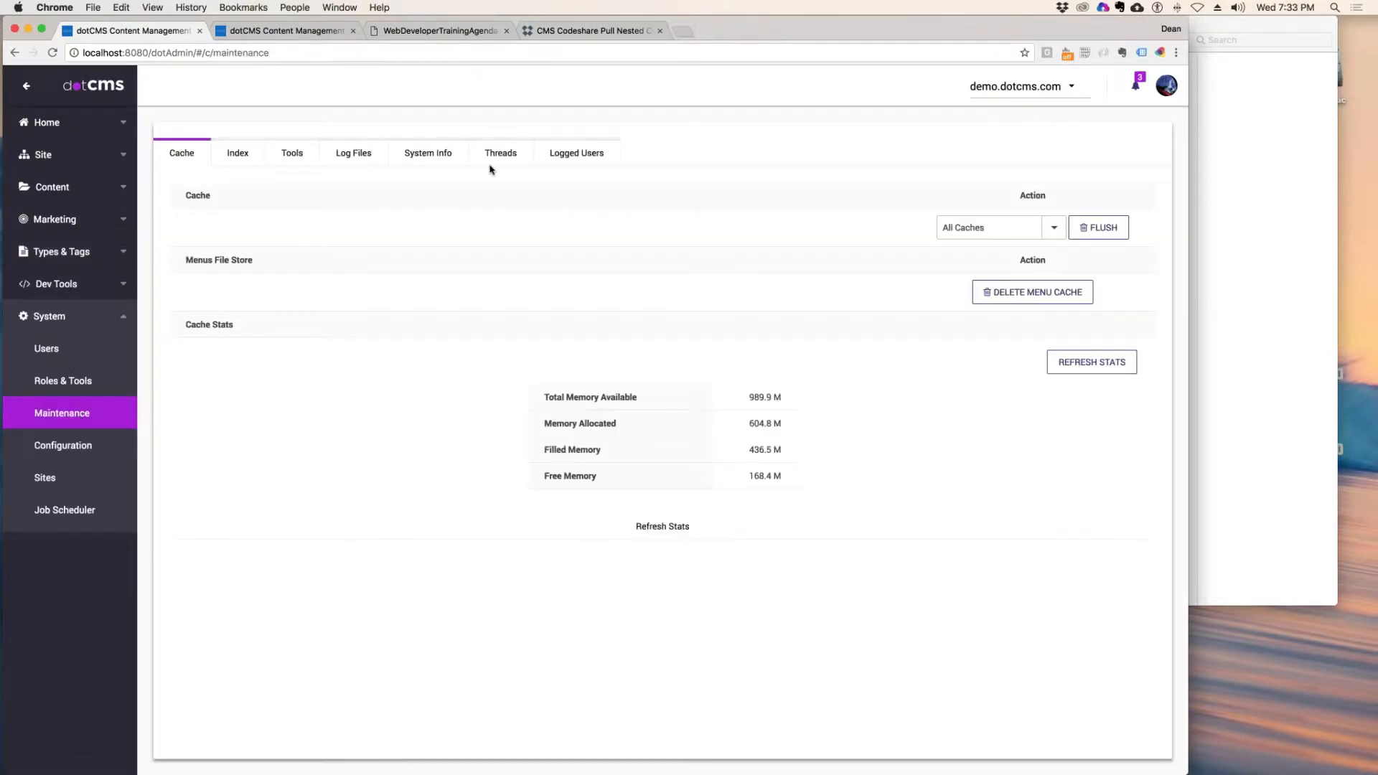
click(1117, 230)
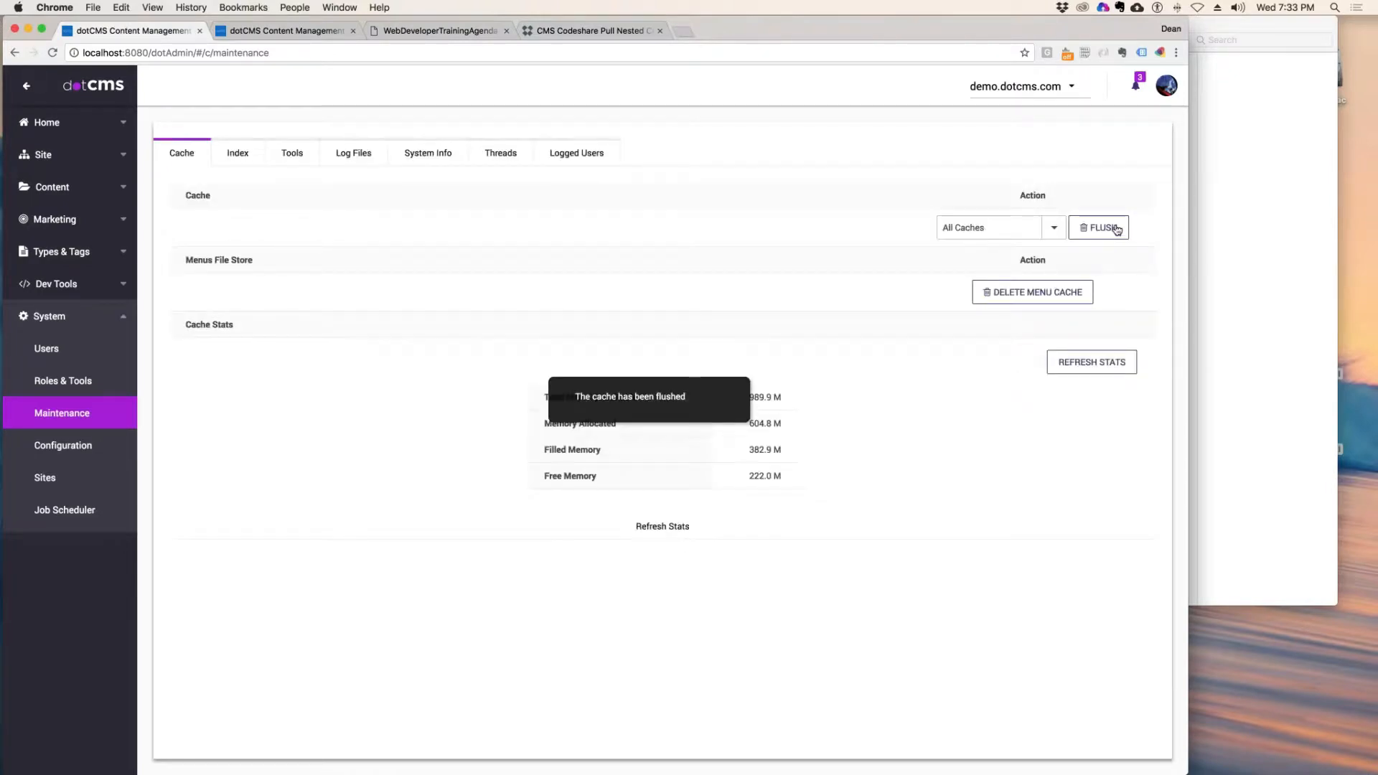
- Reopen the movie-listing page from the site browser and check the Movies Per Page and Sort values it outputs
click(50, 187)
click(49, 219)
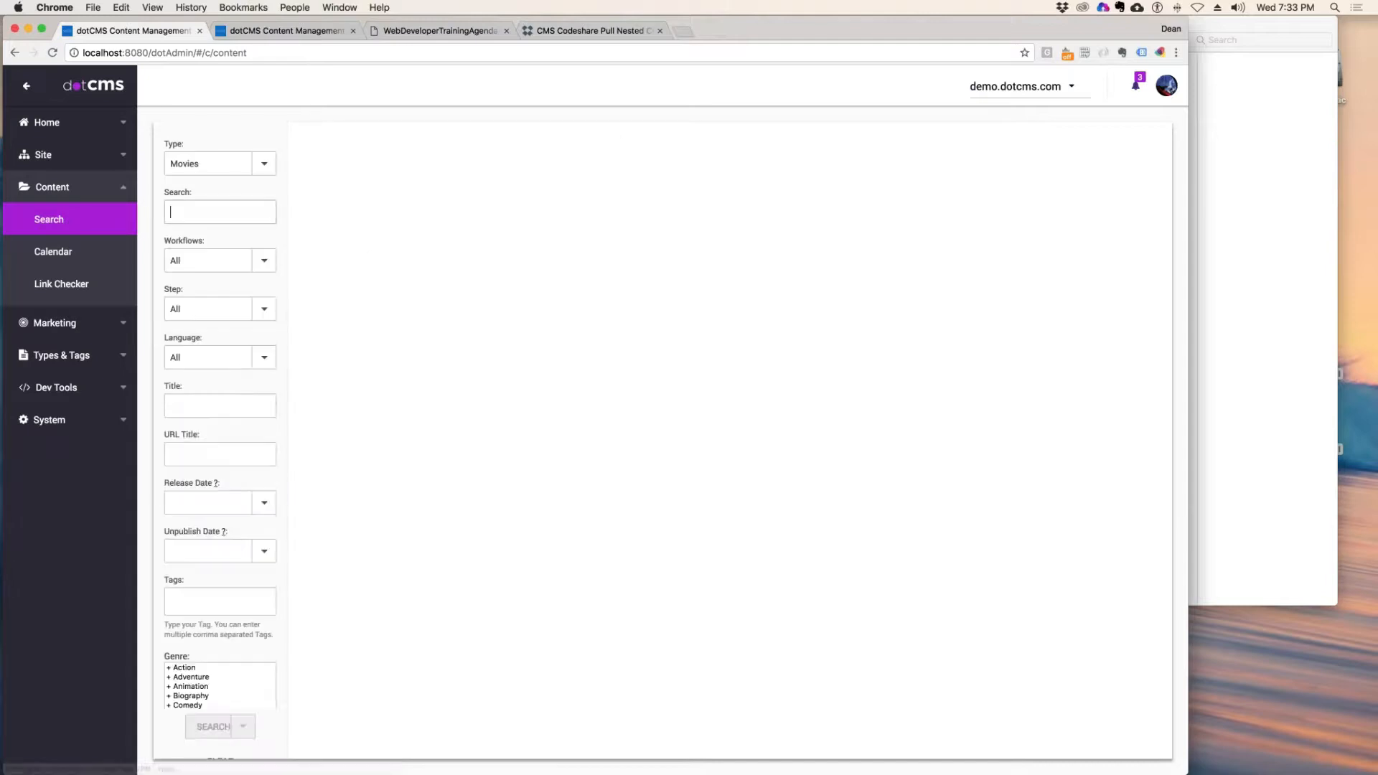
click(44, 154)
click(52, 186)
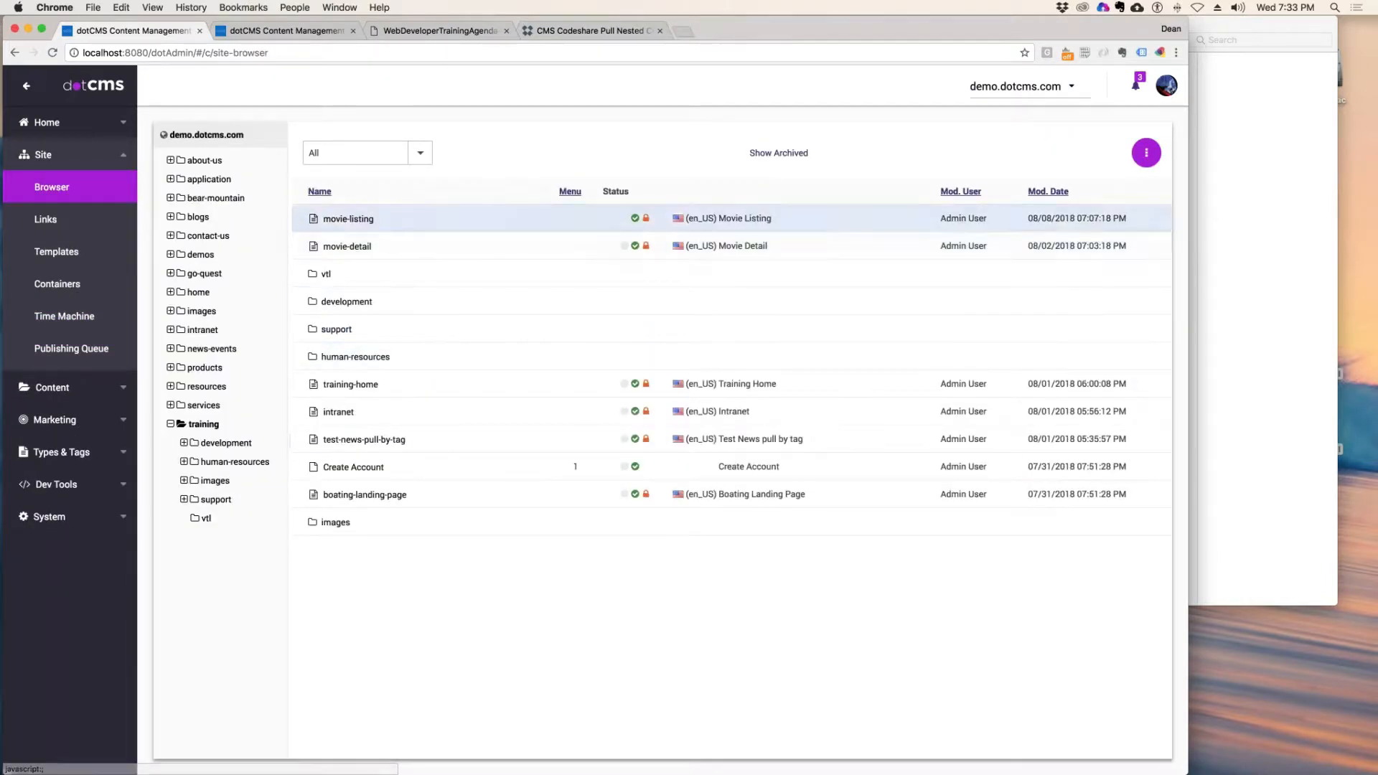
click(348, 221)
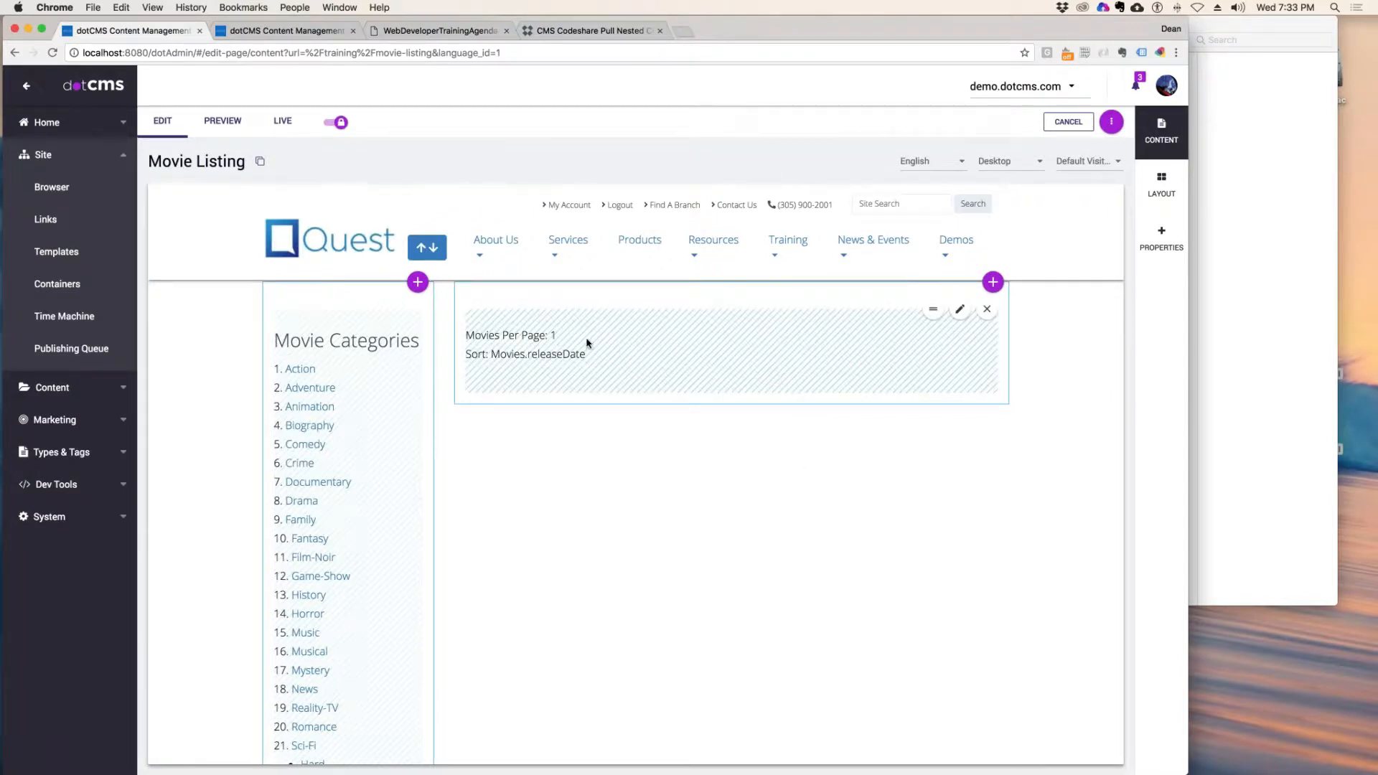
drag(563, 336, 528, 335)
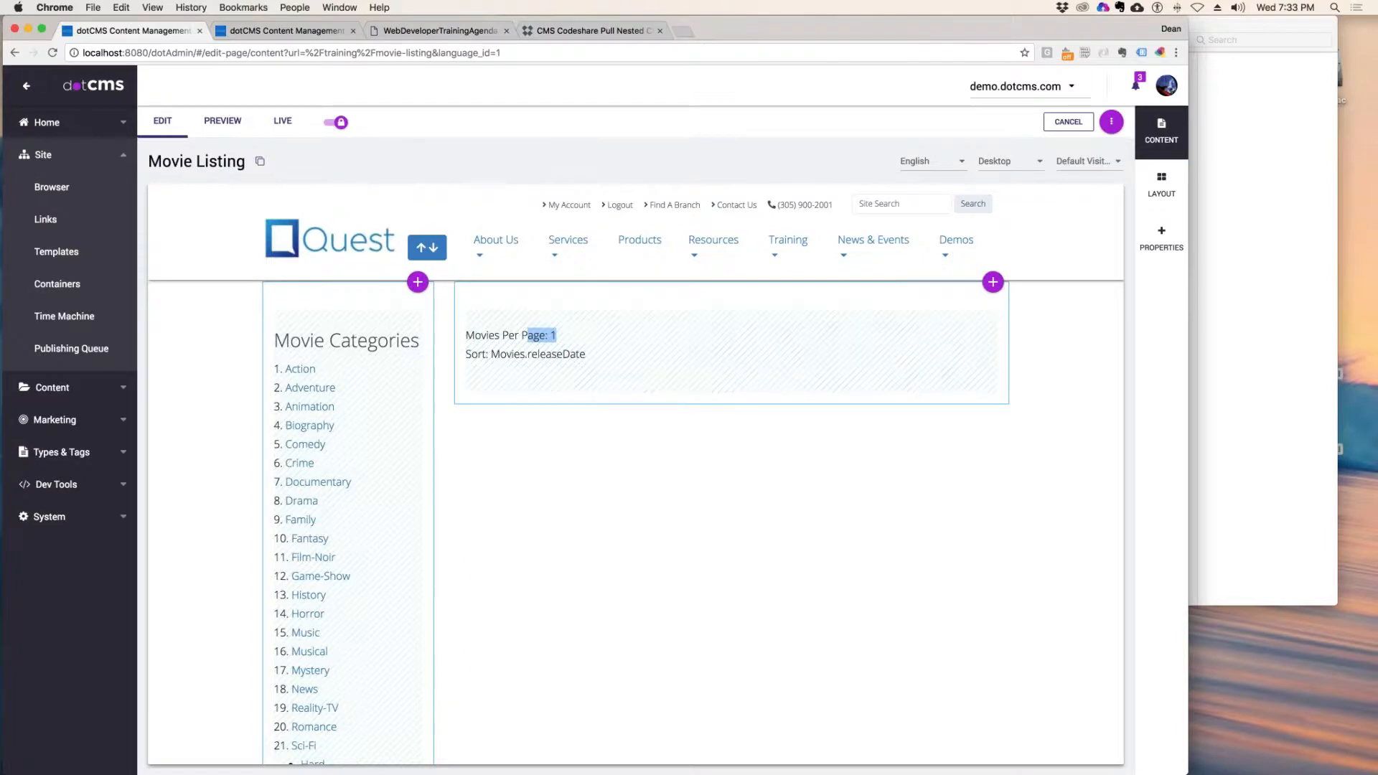
- In TextWrangler, move the Movies Per Page line from line 1 to a new line directly below the #set($totalMovies) line
drag(1377, 86, 479, 119)
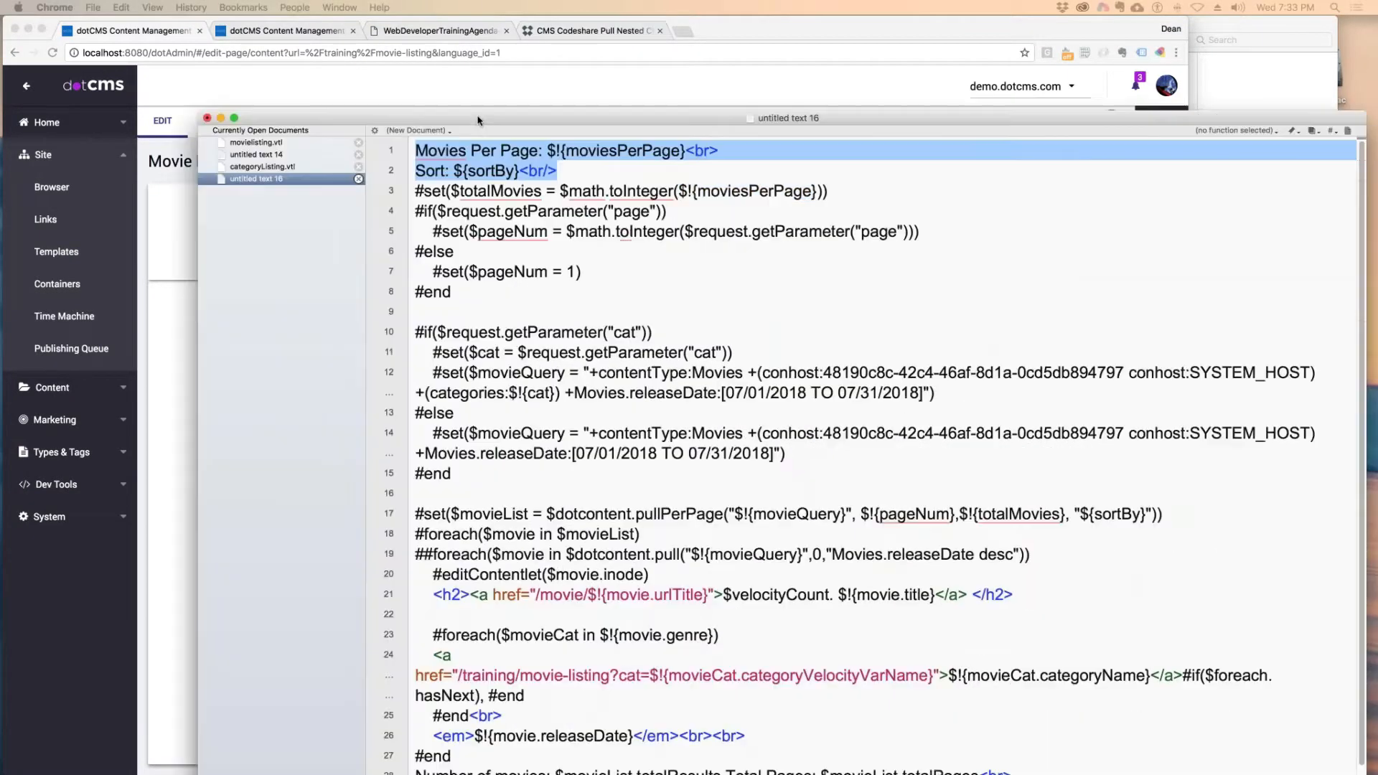
click(636, 166)
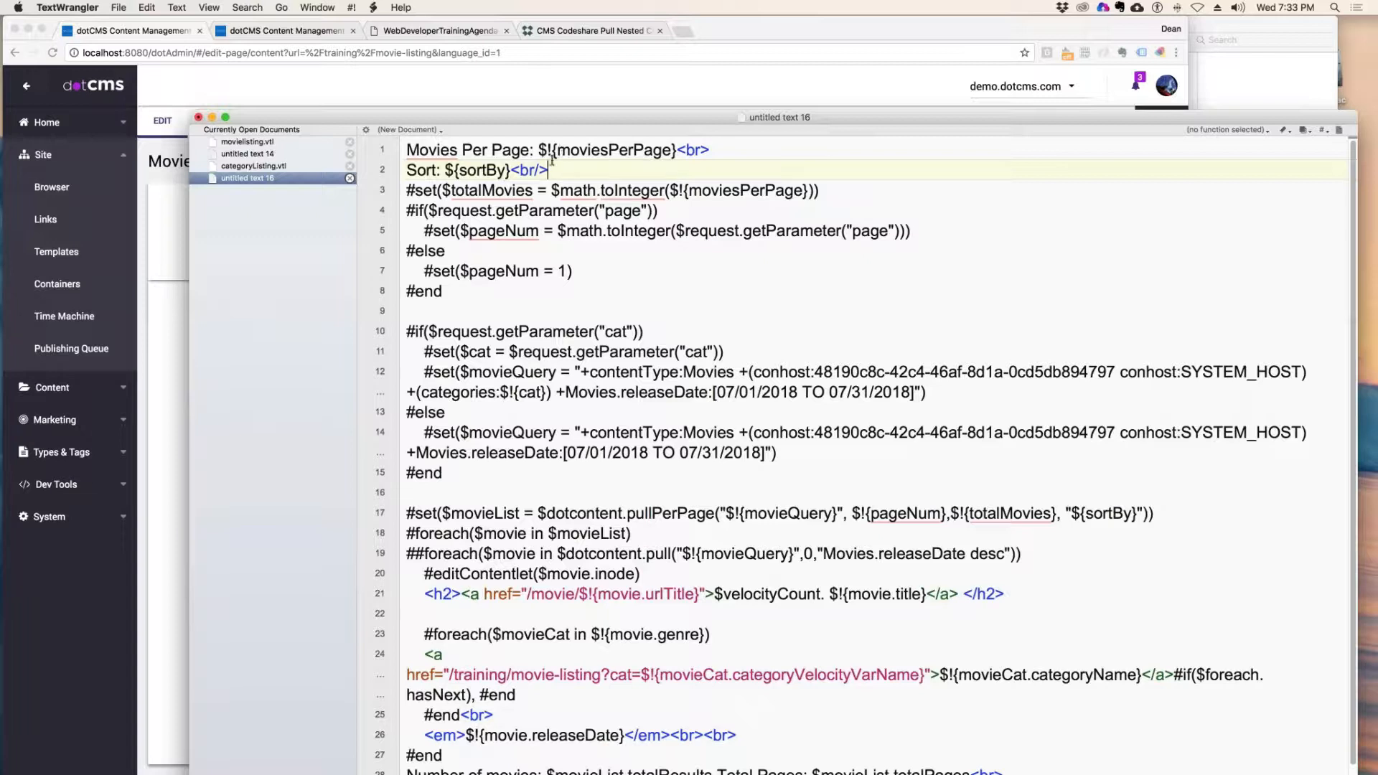
drag(720, 151, 381, 156)
key(super+x)
click(836, 191)
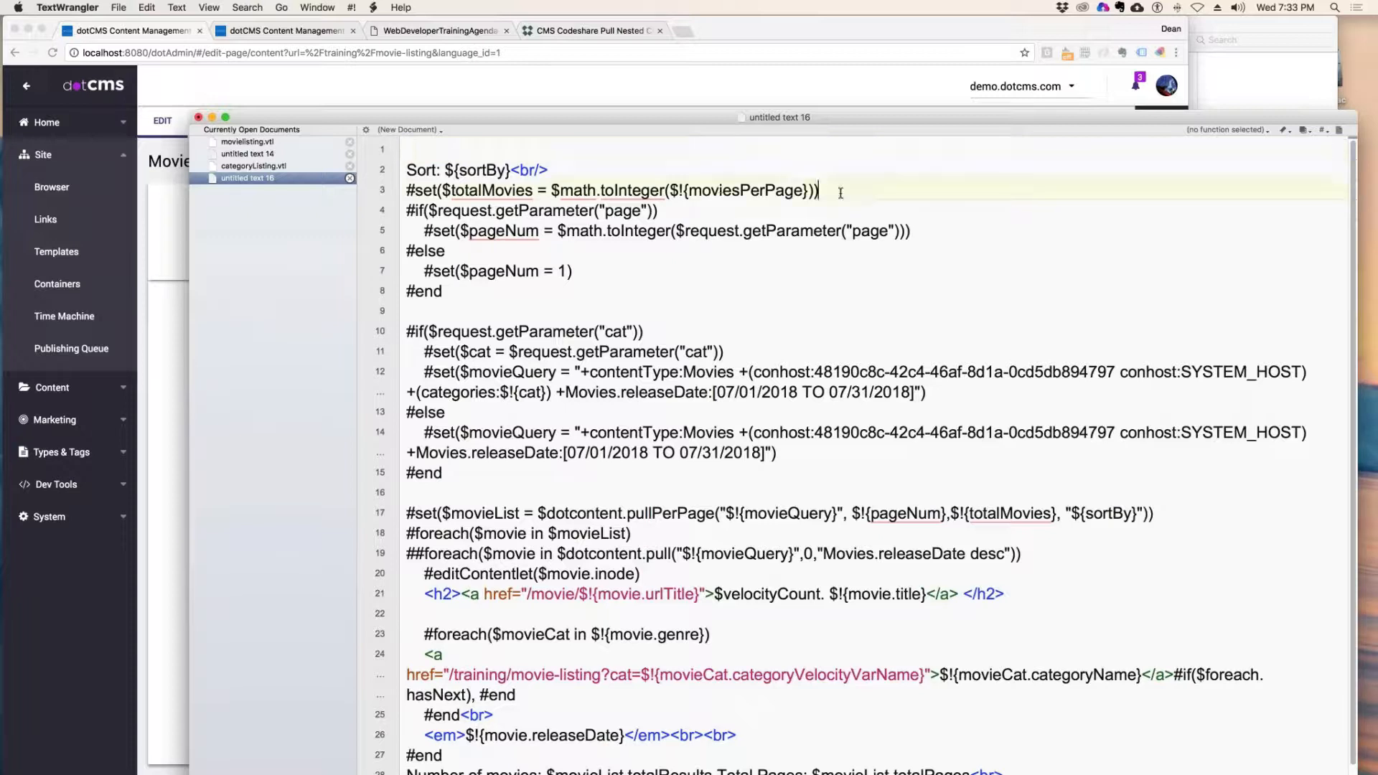
key(Return)
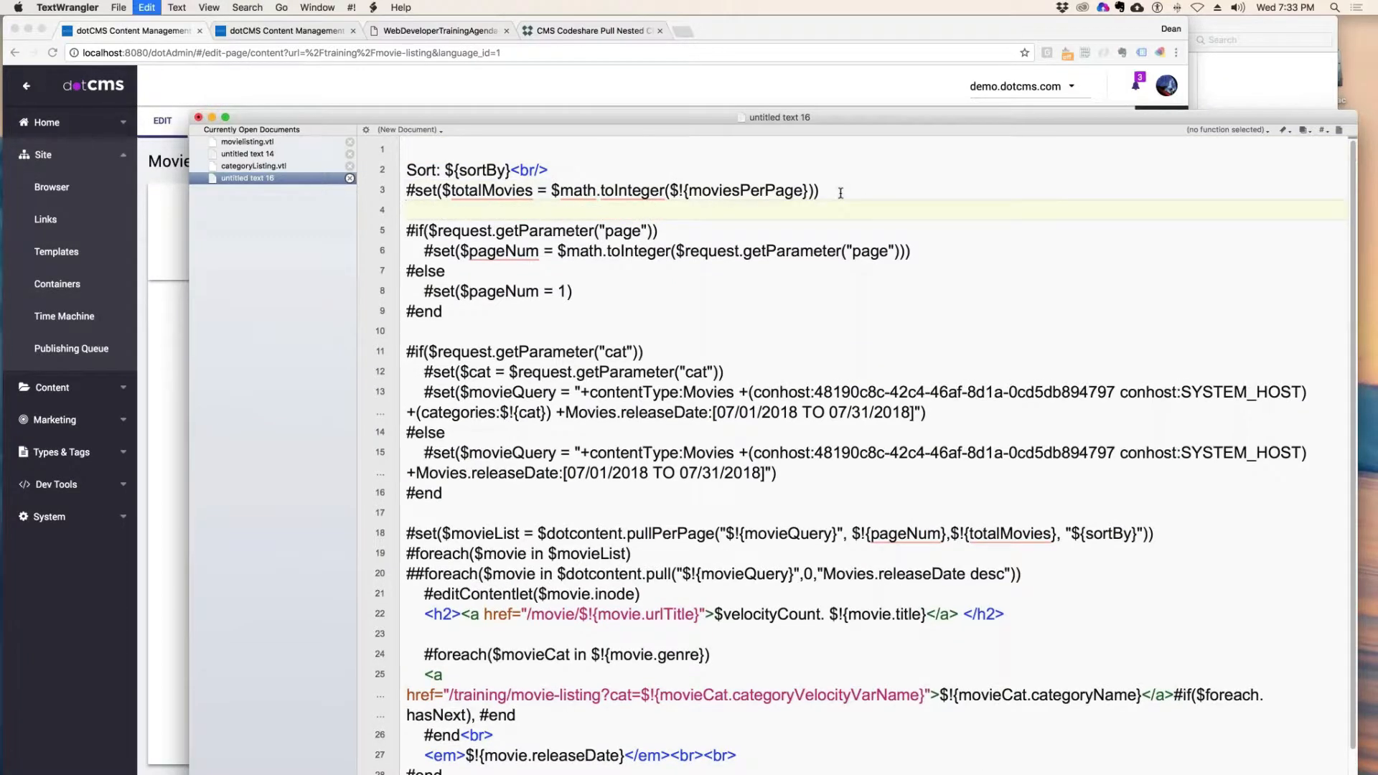
key(super+v)
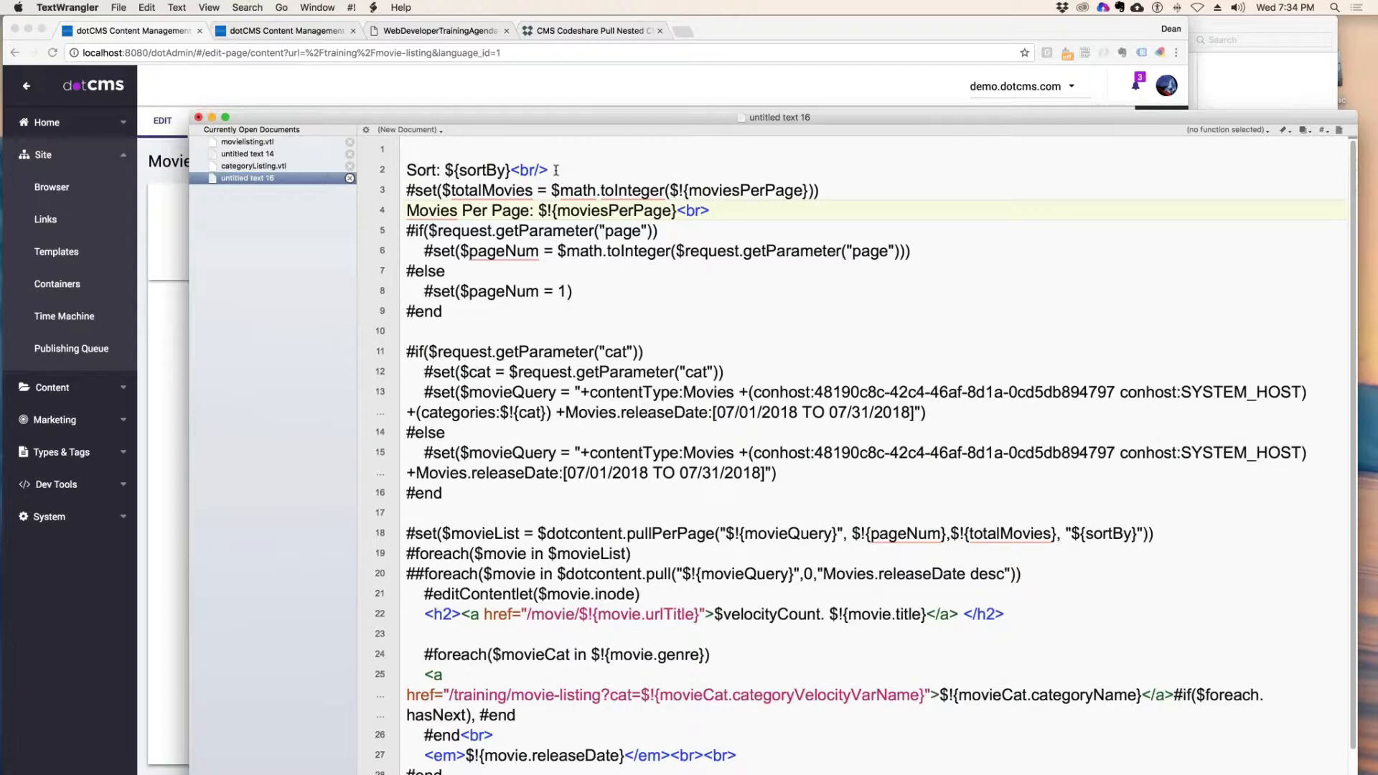
- Move the Sort line to directly below the #set($totalMovies) line and remove the blank lines at the start of the code
drag(556, 170, 406, 170)
key(super+x)
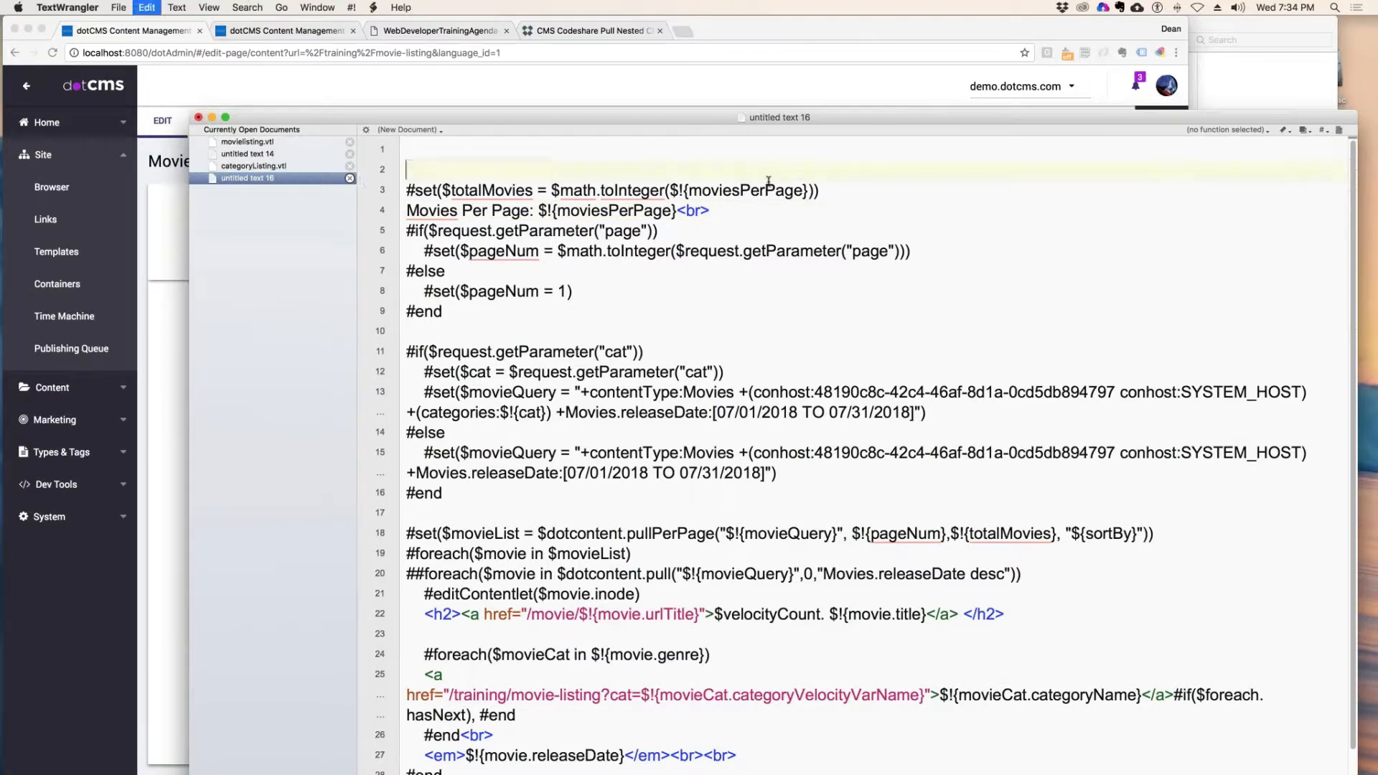
click(842, 195)
key(Return)
key(super+v)
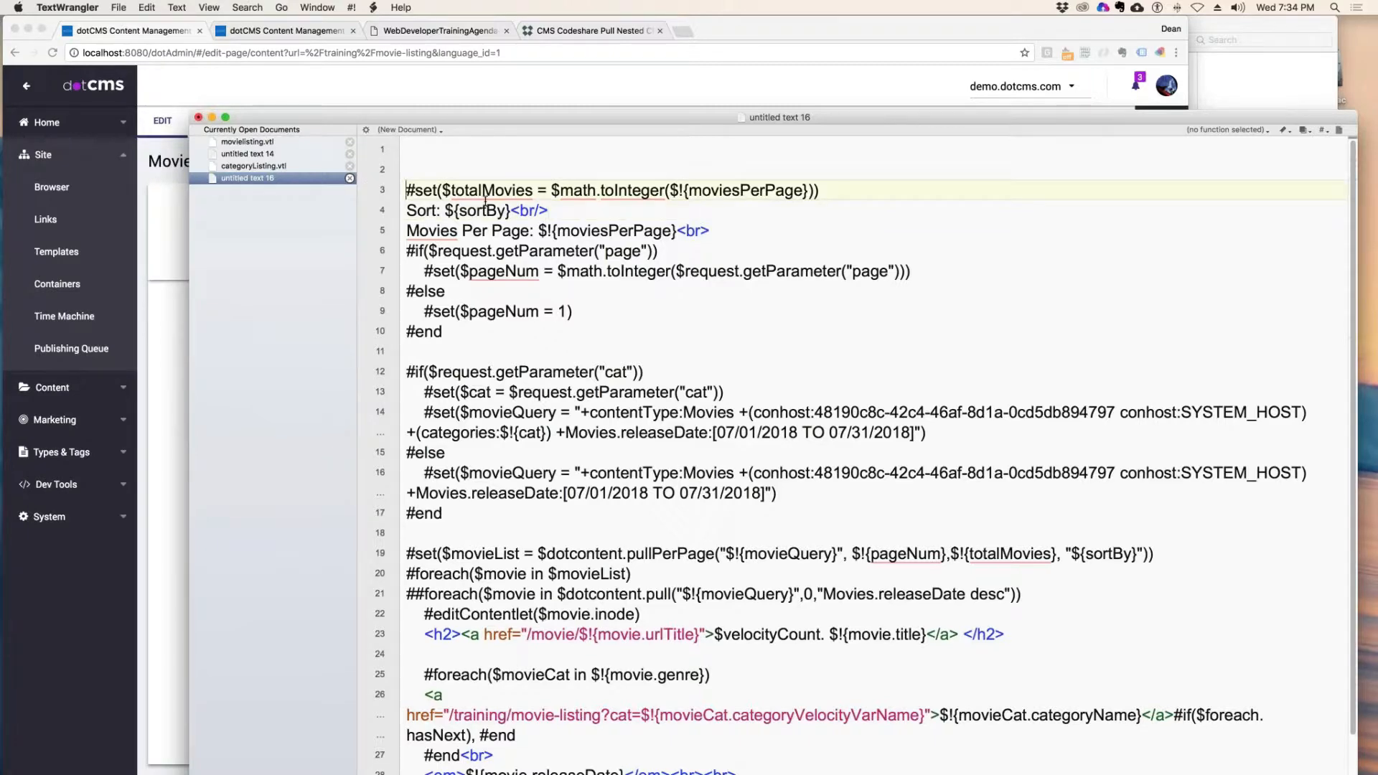
key(BackSpace)
key(BackSpace)
- Copy the complete widget code and move the TextWrangler window aside to uncover the browser
drag(615, 237, 622, 234)
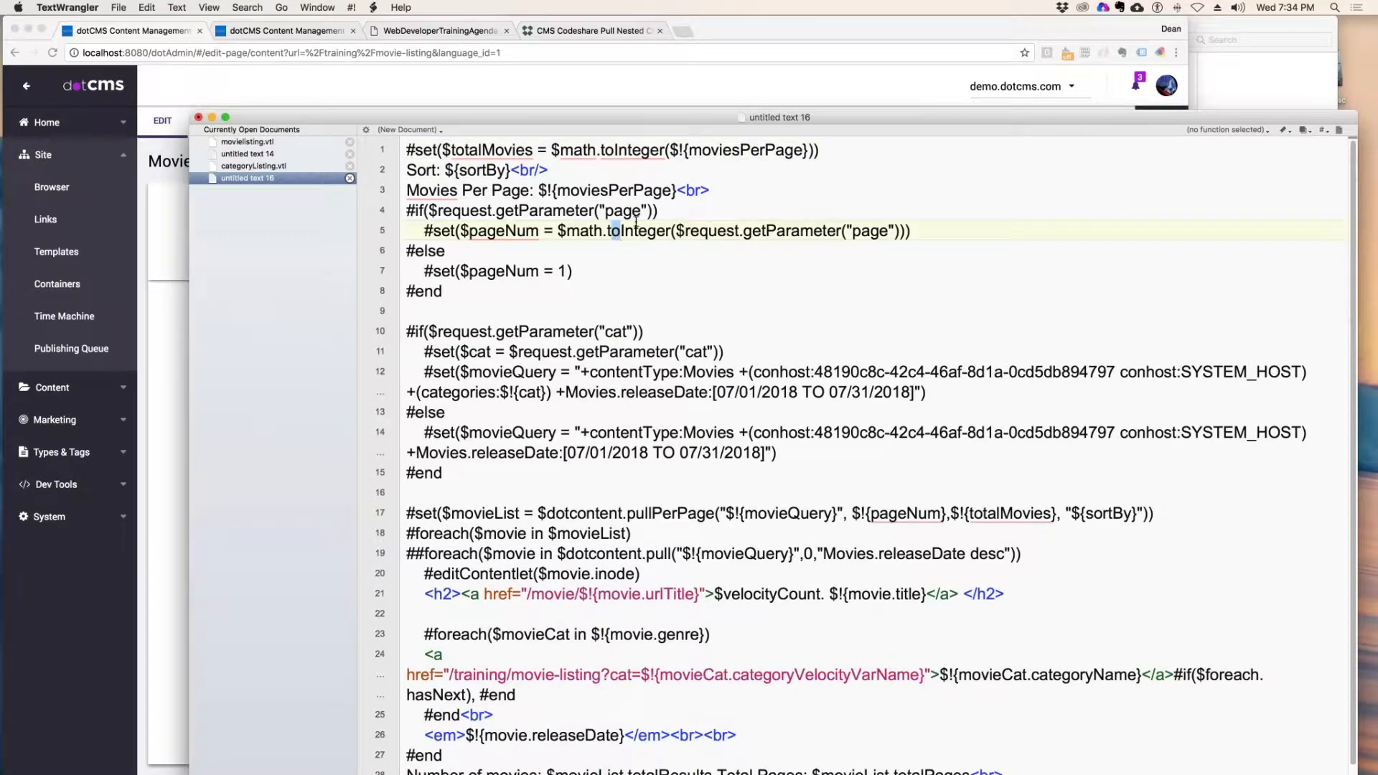
key(super+a)
key(super+c)
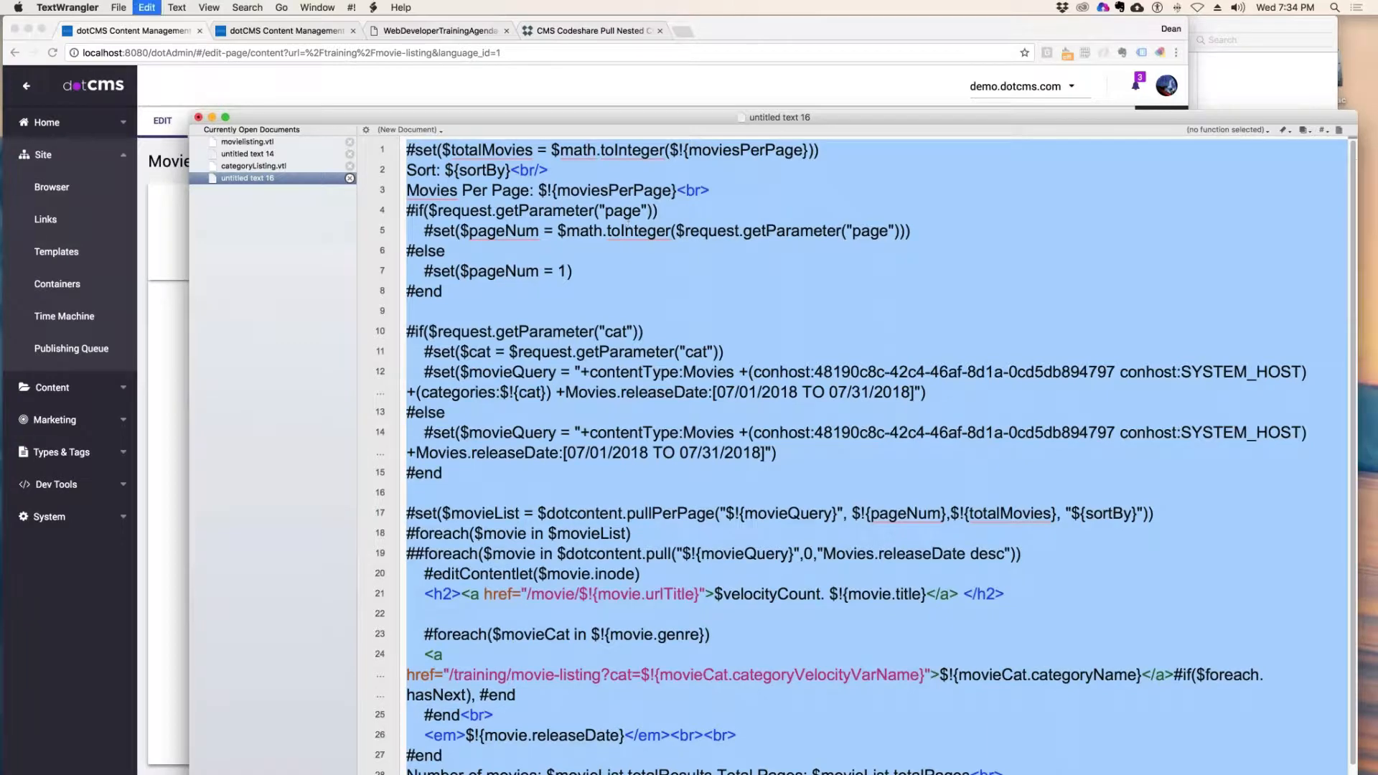
drag(492, 129, 1377, 155)
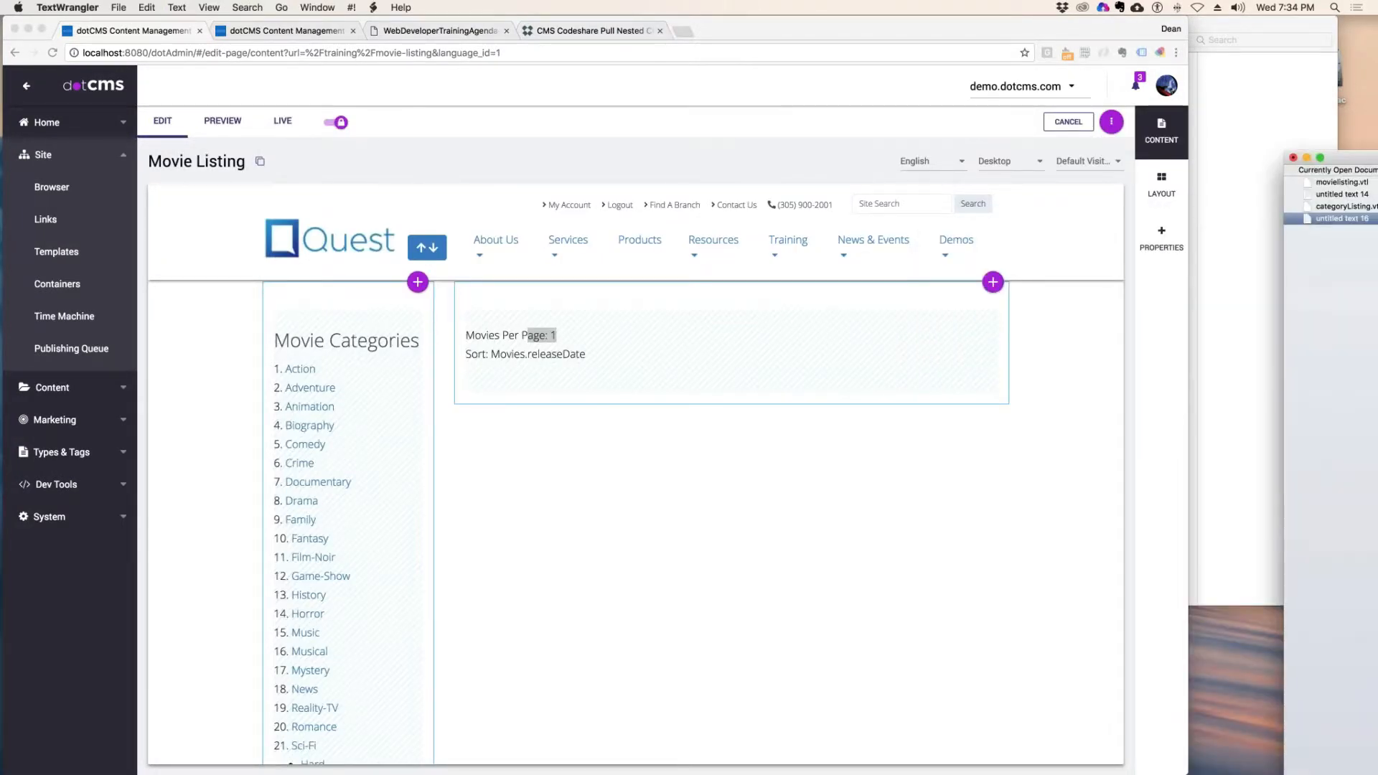
- Switch to Chrome, replace the Movie Listing content type's Widget Code value with the copied code, and save the field
click(616, 434)
mouse_move(805, 334)
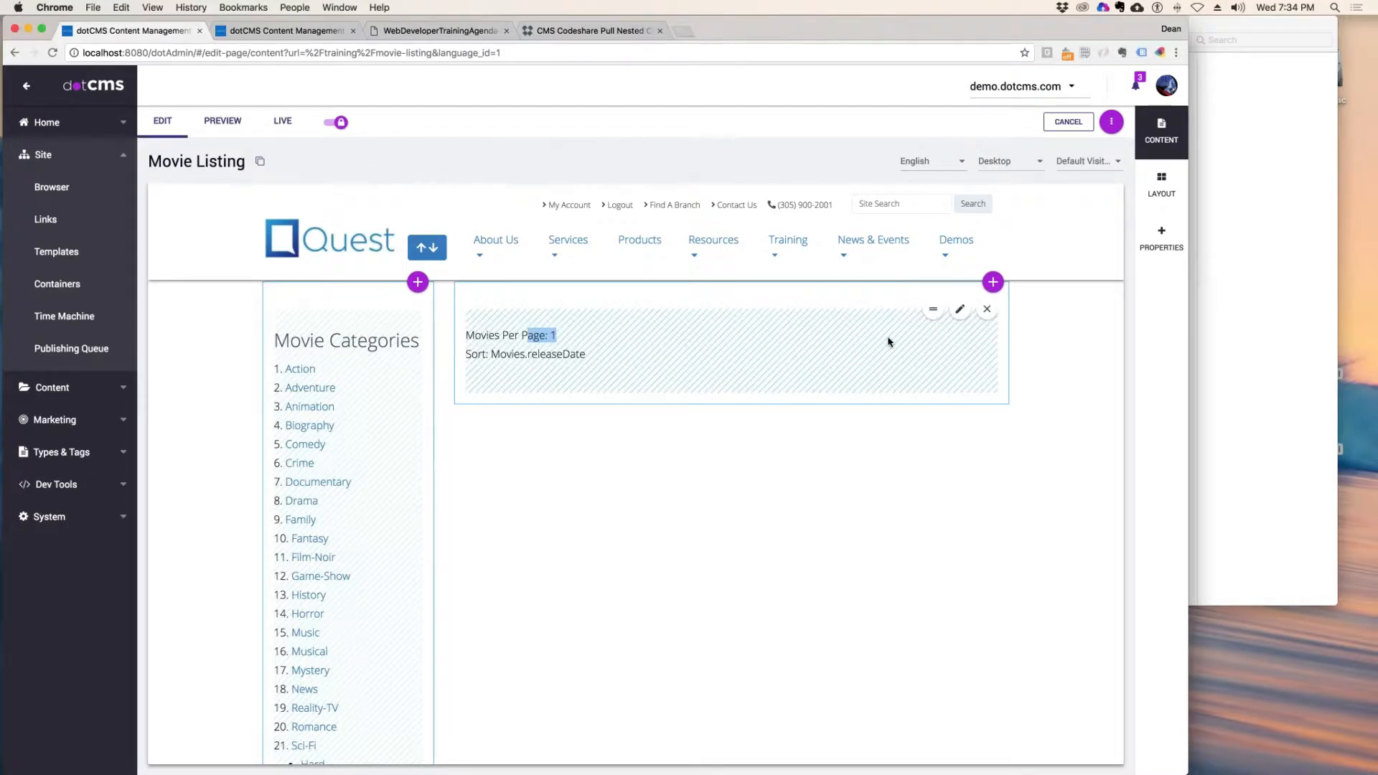
click(250, 37)
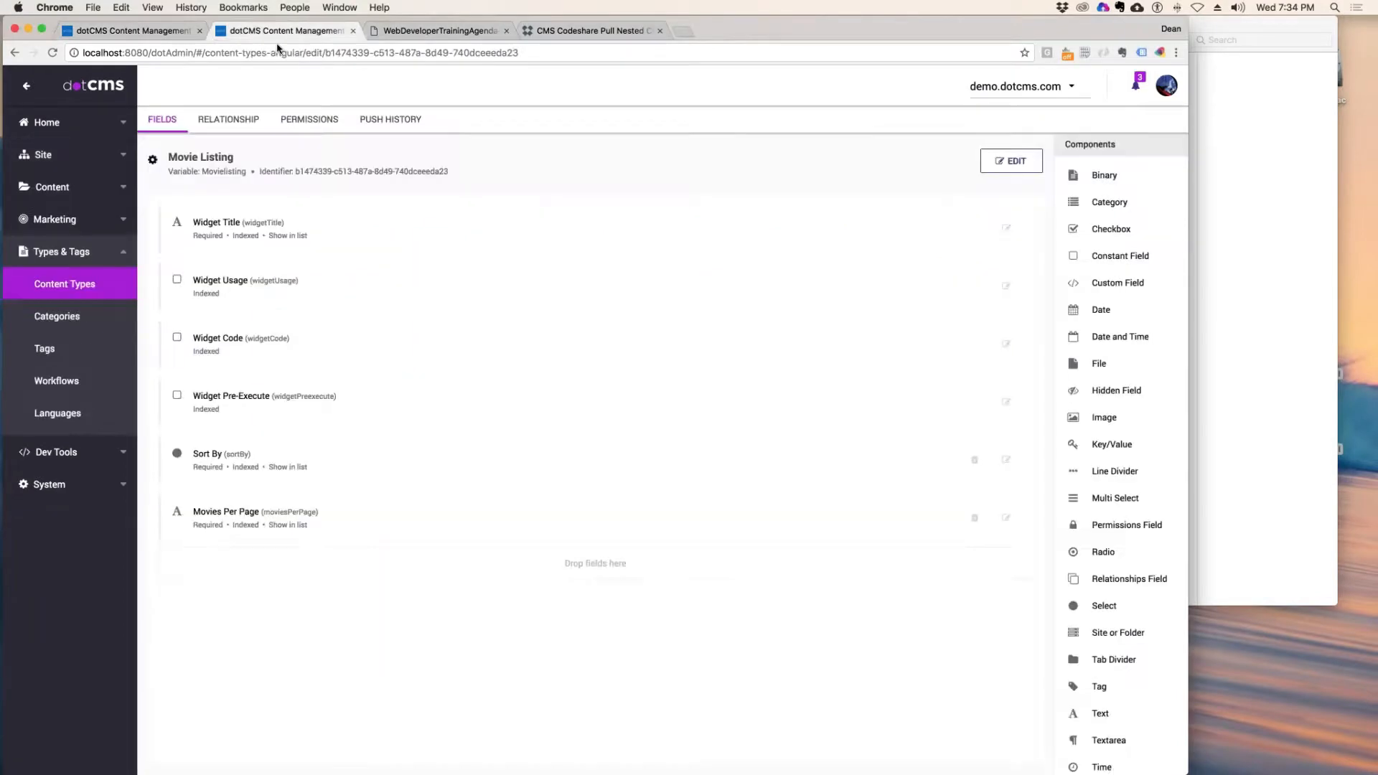
click(212, 343)
click(408, 357)
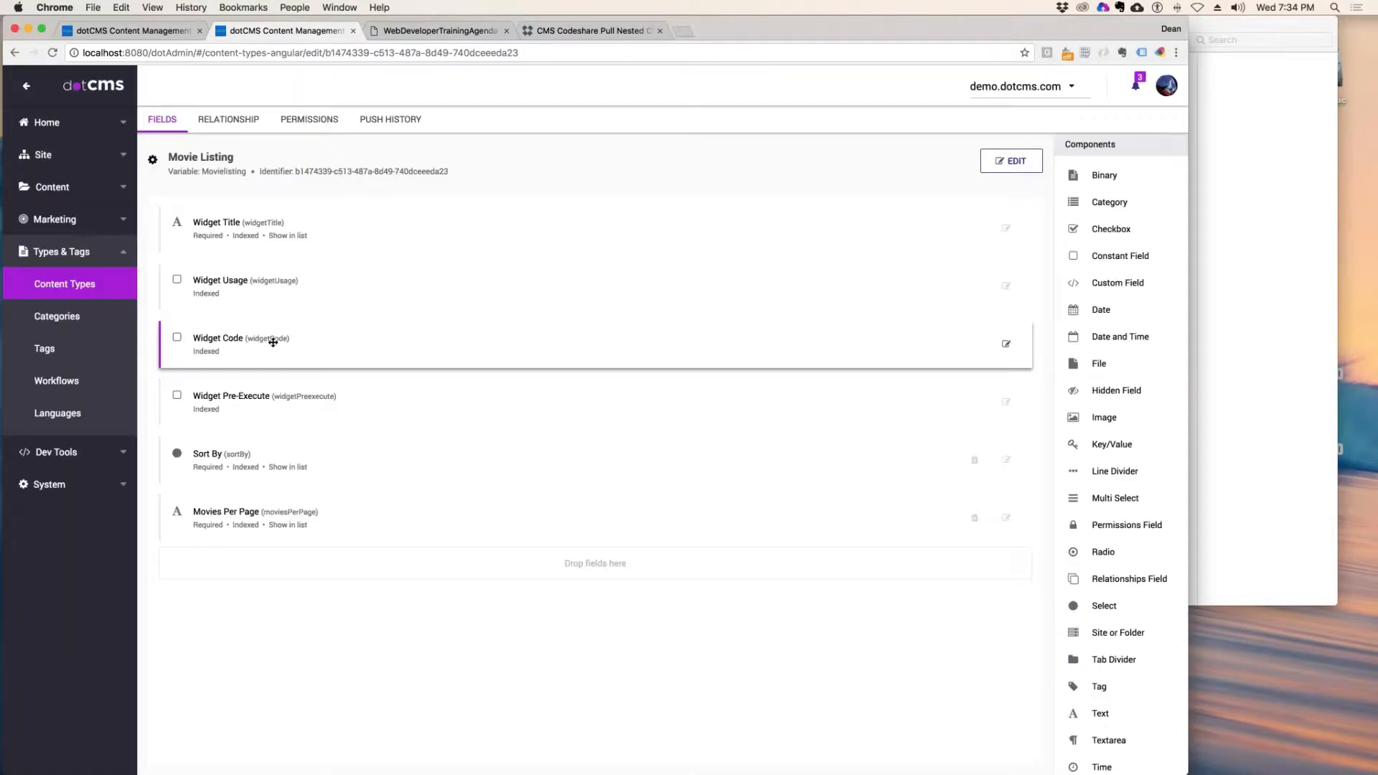
click(239, 338)
drag(548, 422, 544, 432)
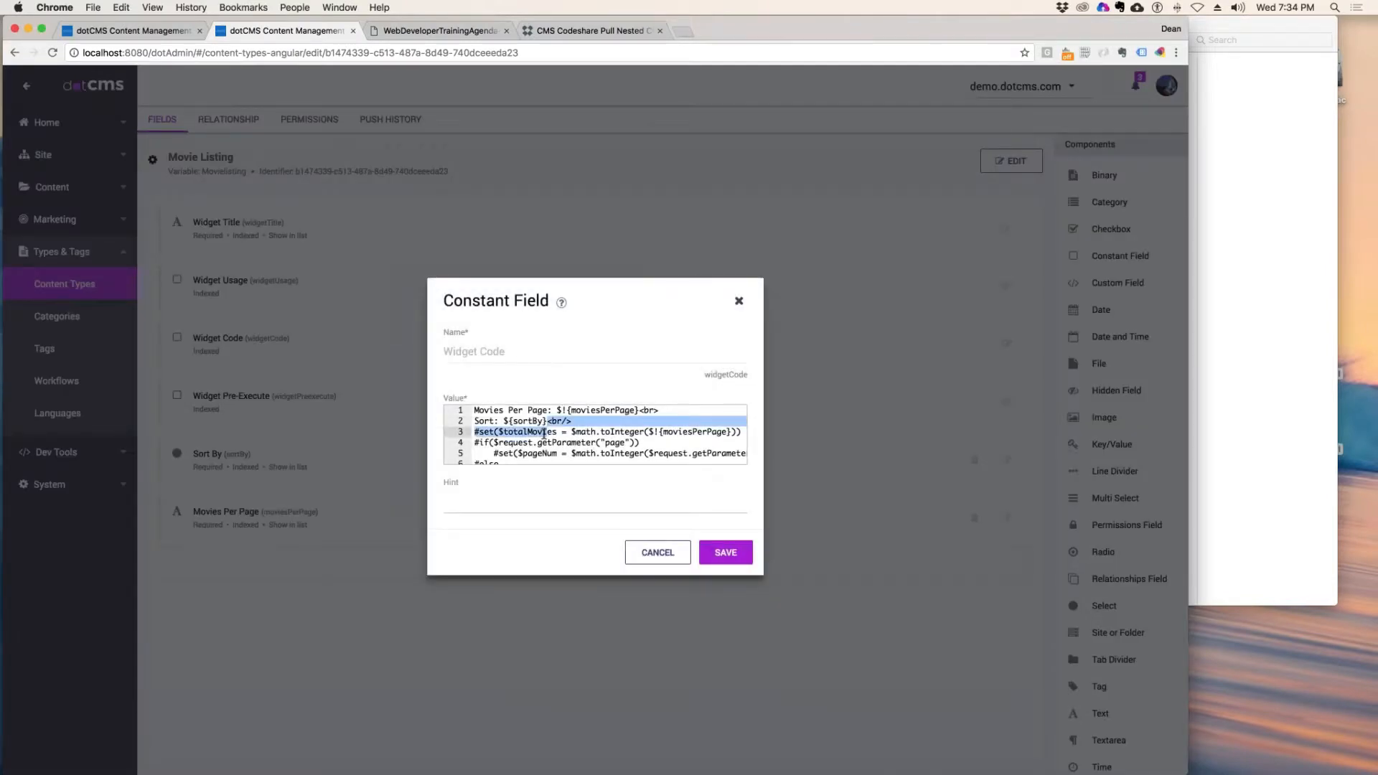
key(super+Down)
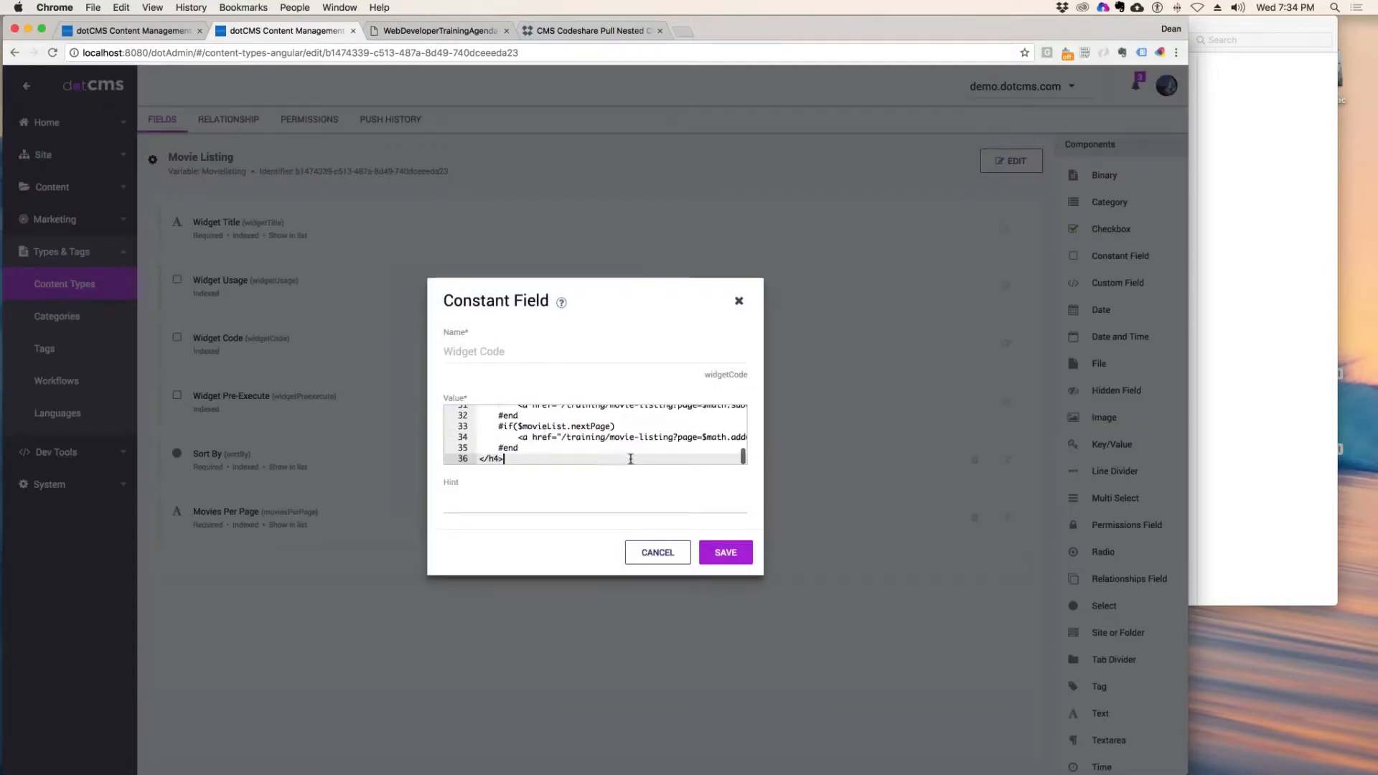
click(725, 552)
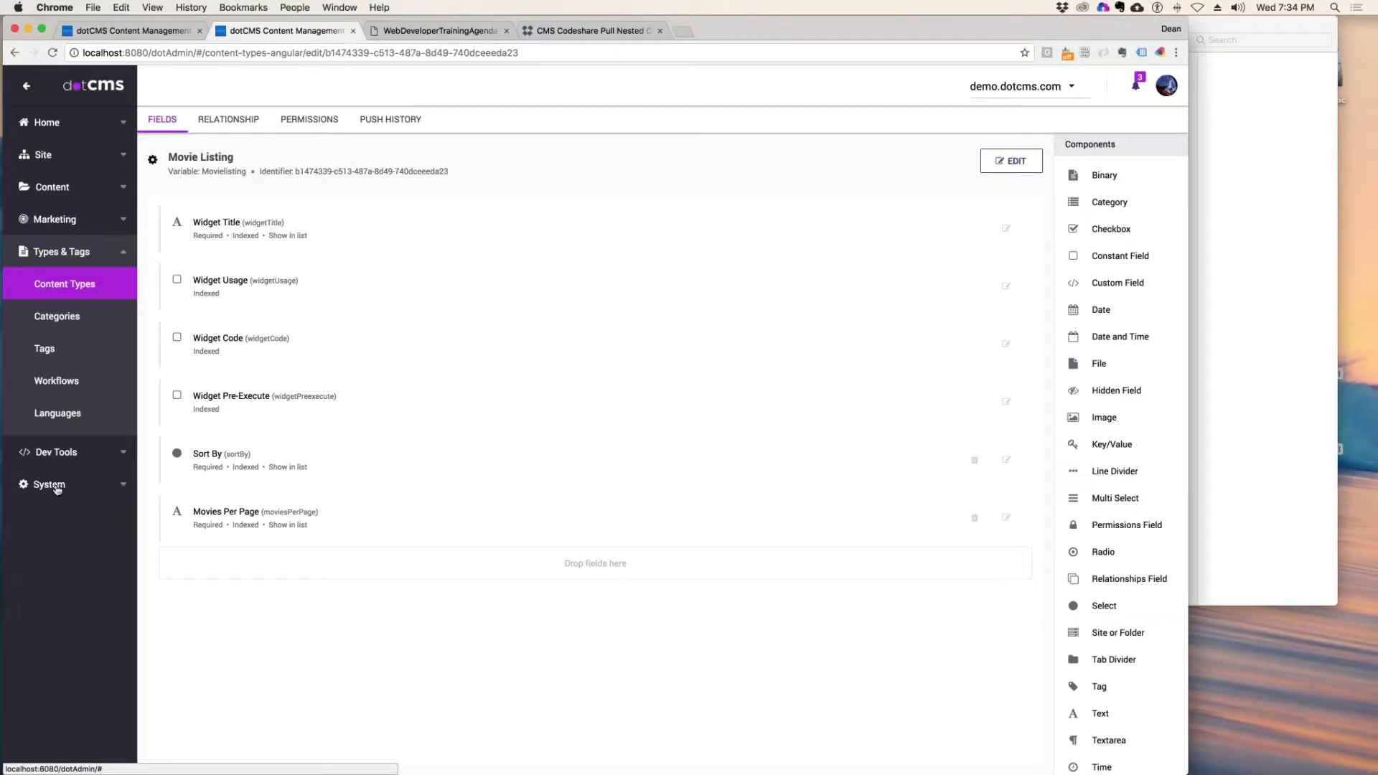
- Go to the system maintenance settings, look through the individual cache types, and flush All Caches
click(49, 485)
click(50, 317)
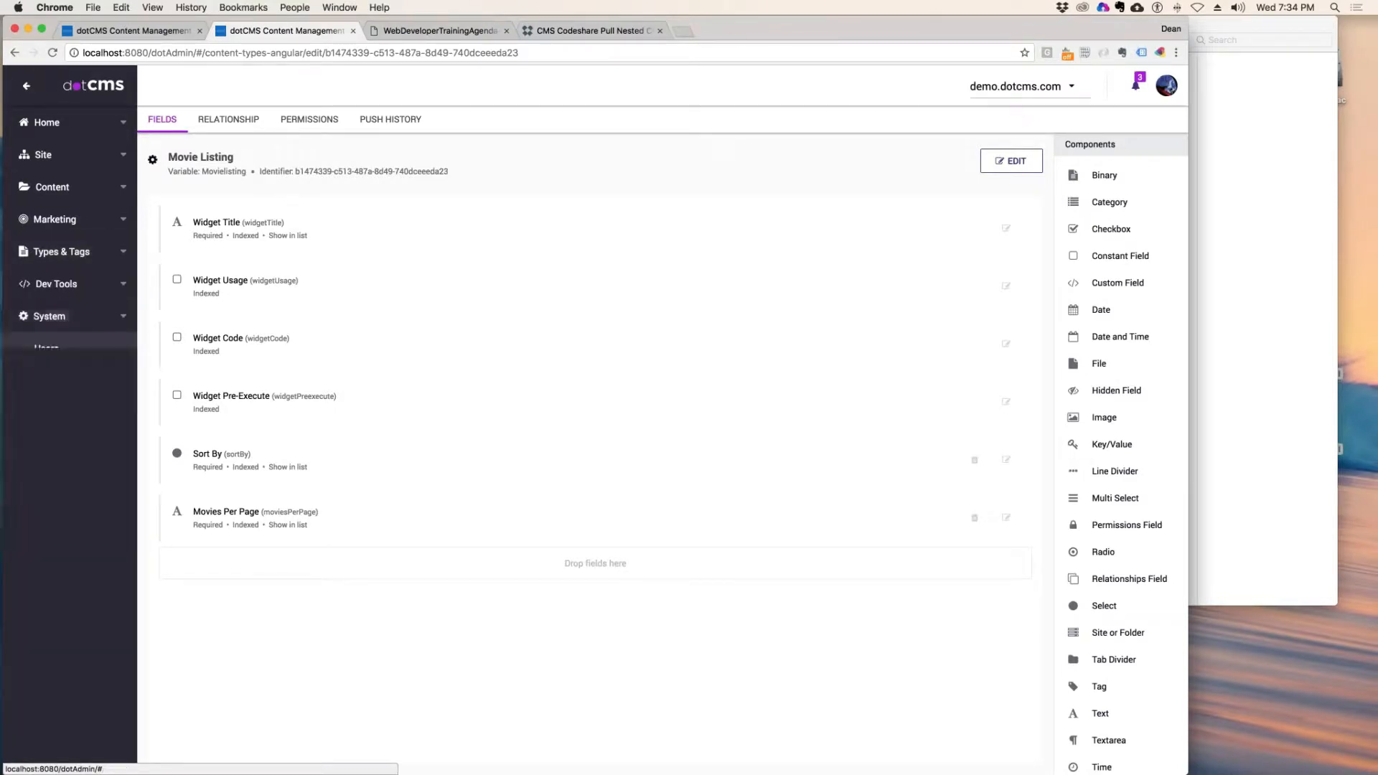
click(49, 316)
click(61, 412)
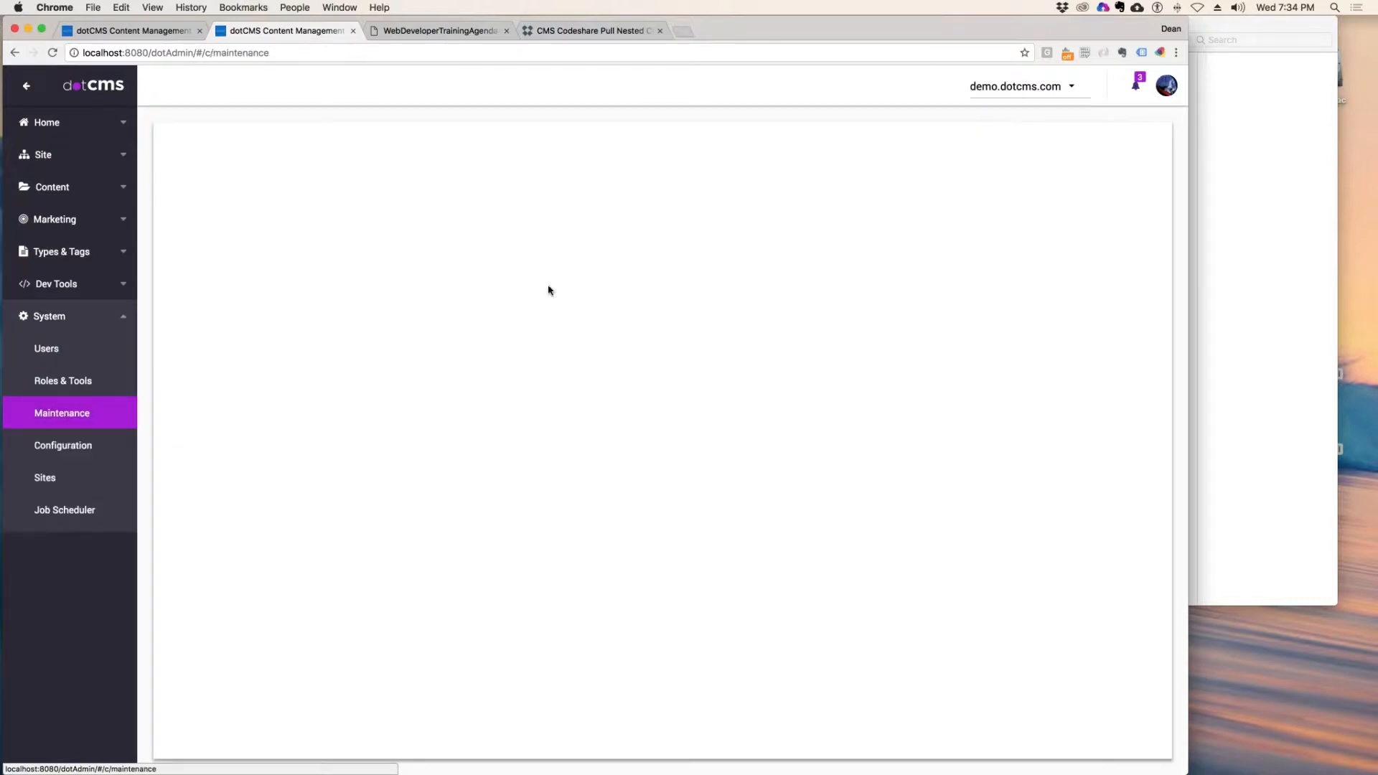
click(1054, 227)
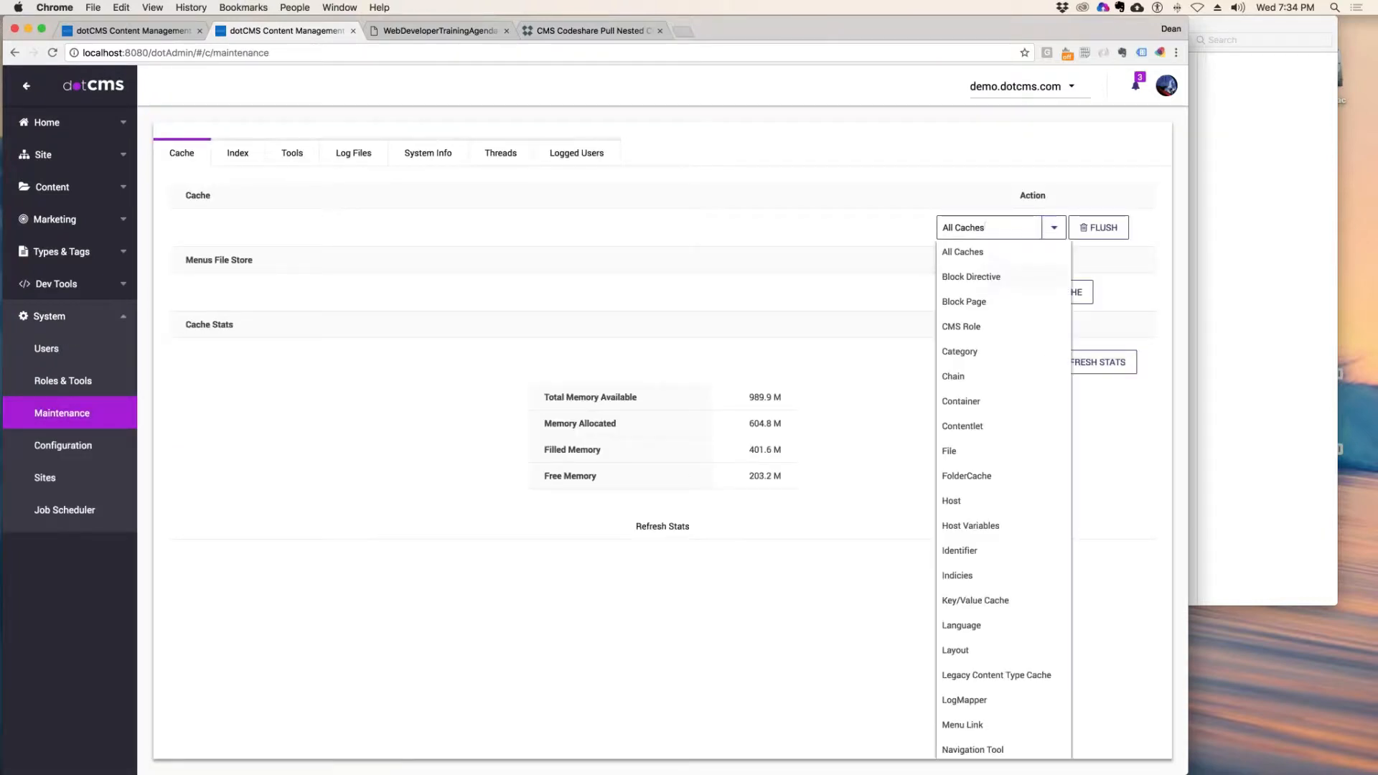
scroll(990, 496, down, 8)
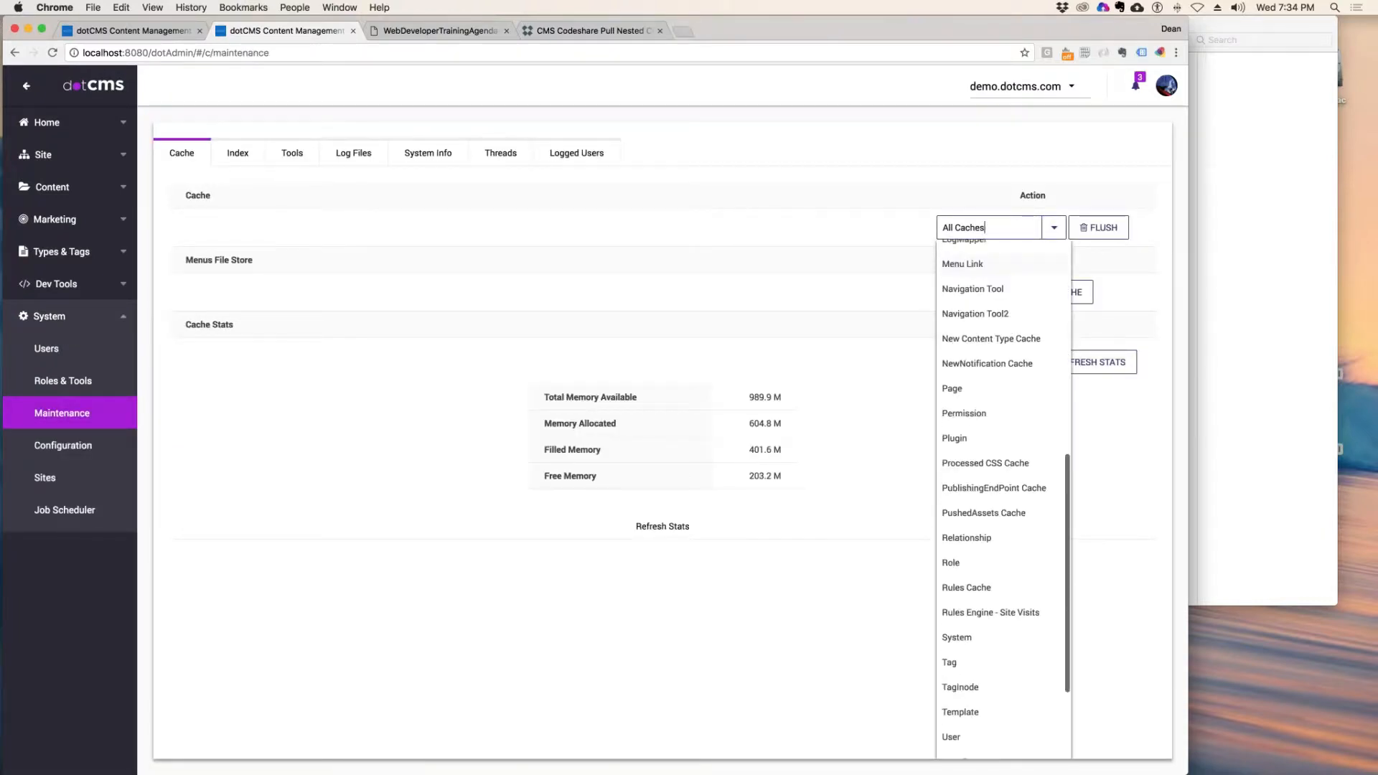
scroll(981, 301, up, 10)
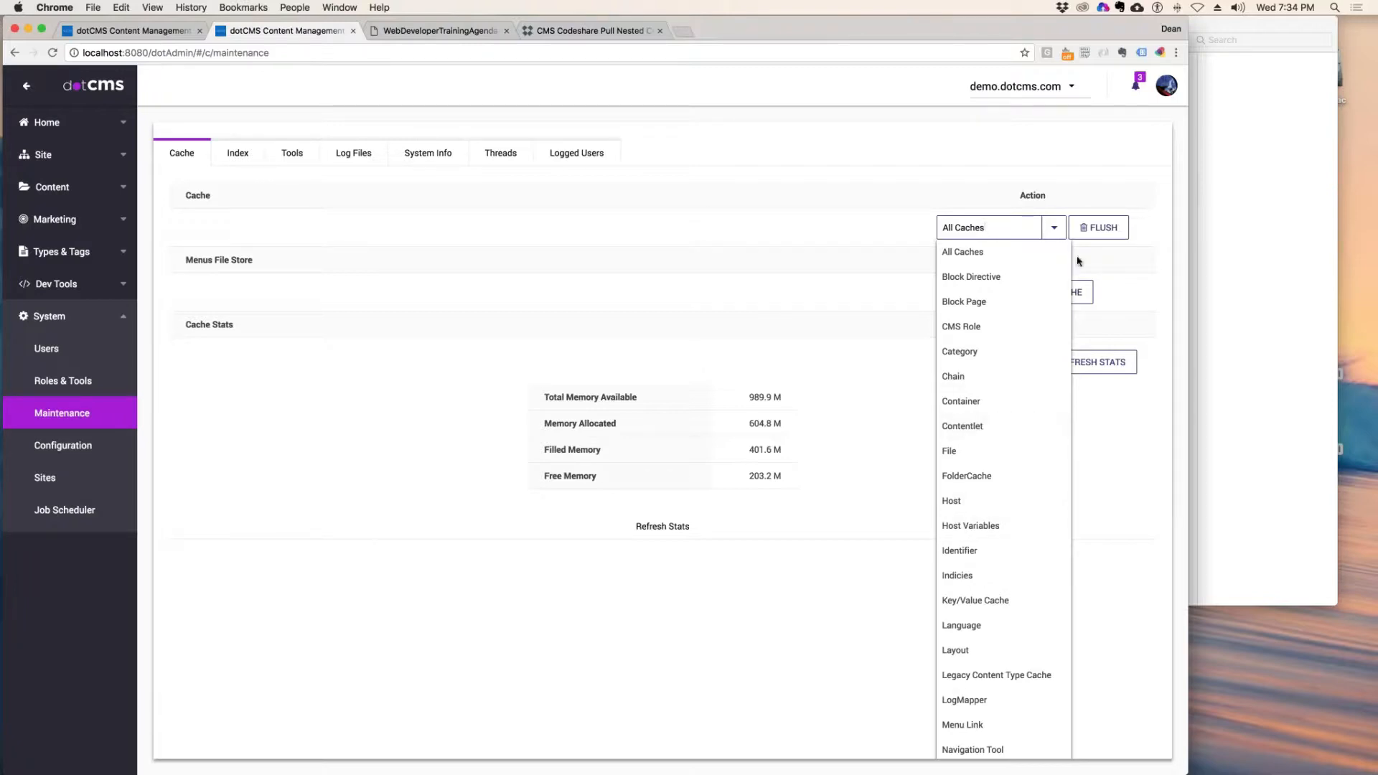
click(1008, 194)
click(1111, 228)
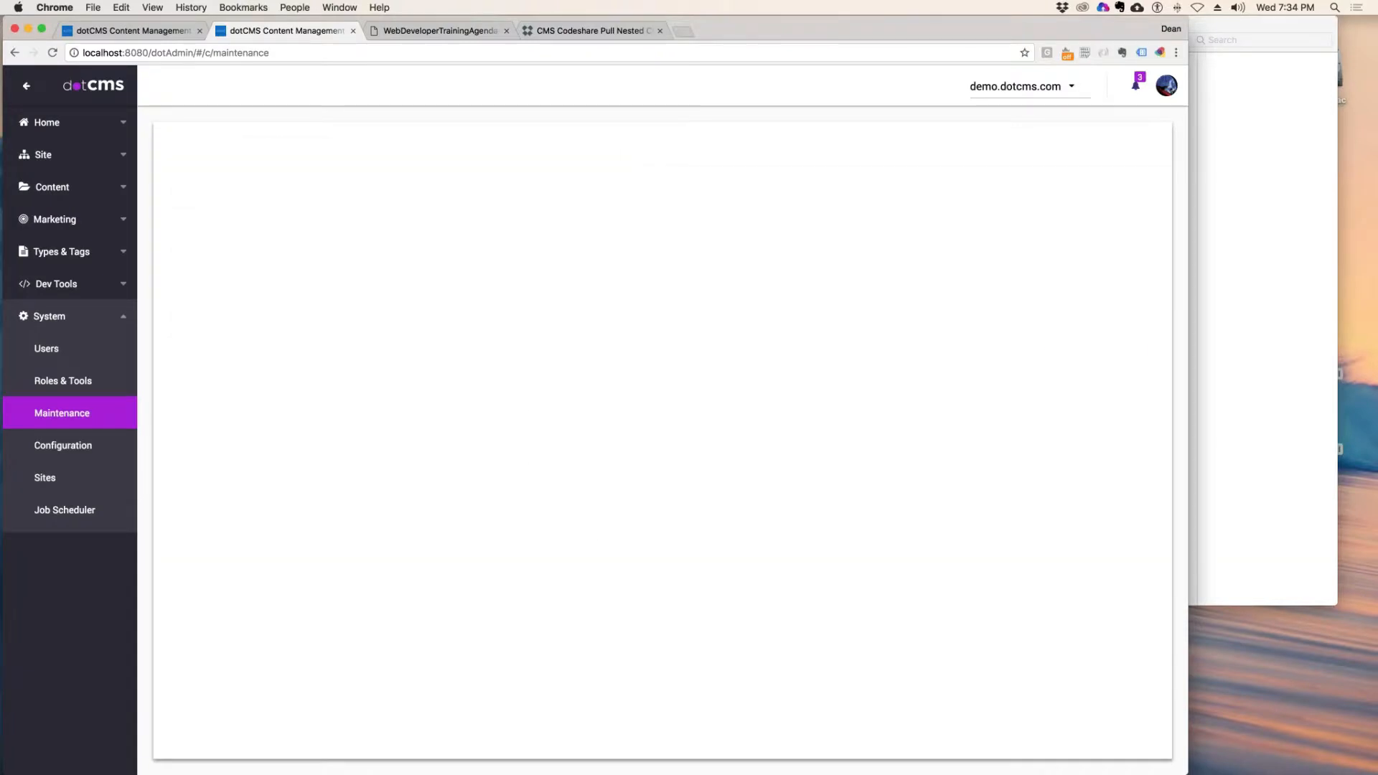
- Look through the content types available for reindexing in the index maintenance settings, leaving Rebuild Whole Index selected
click(239, 155)
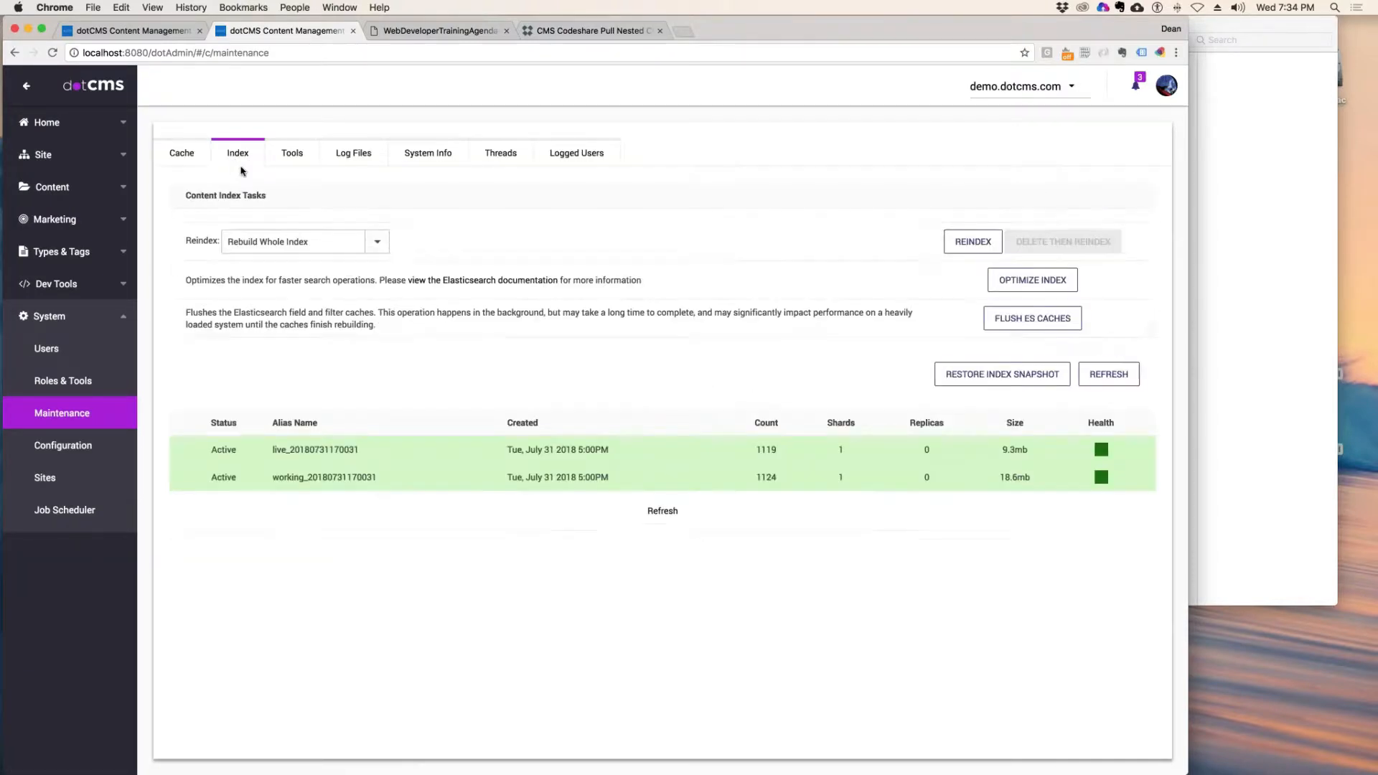
click(376, 244)
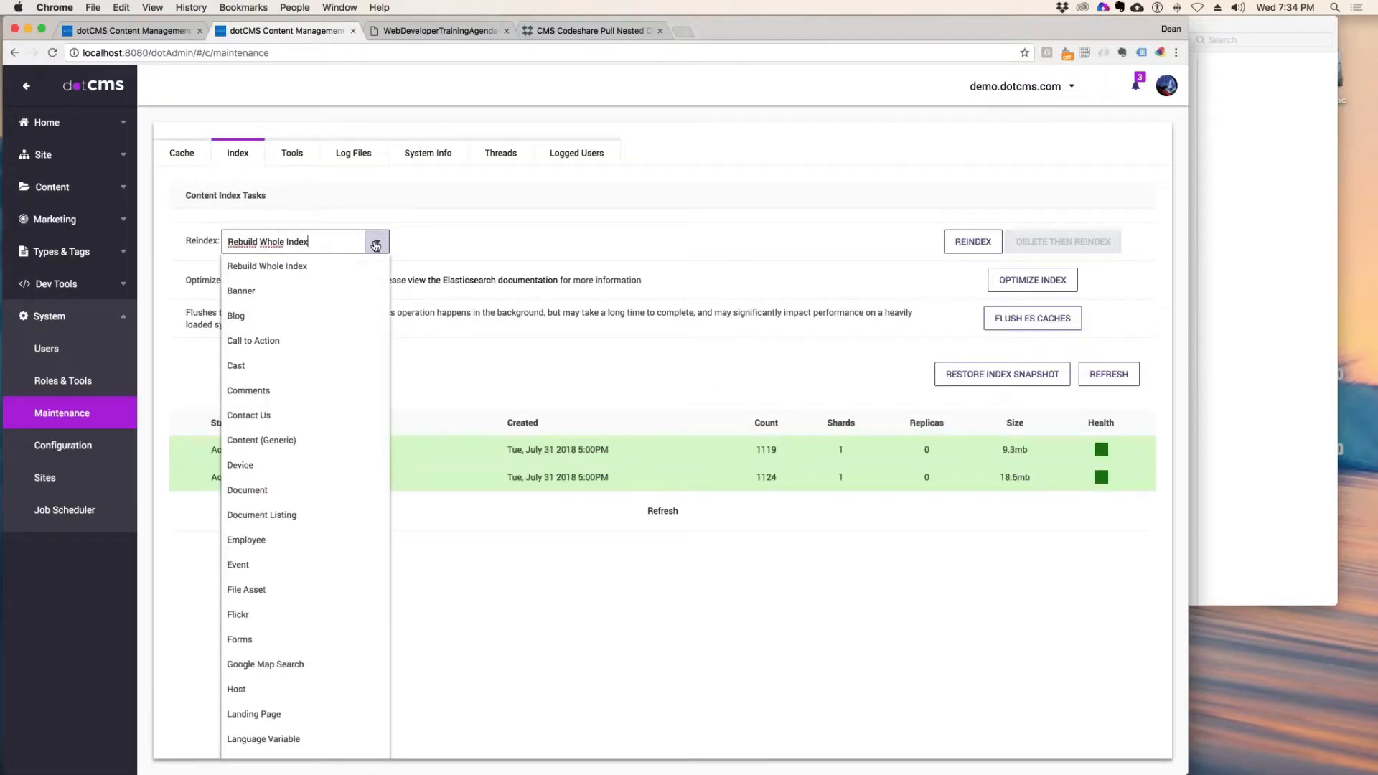
scroll(293, 475, down, 5)
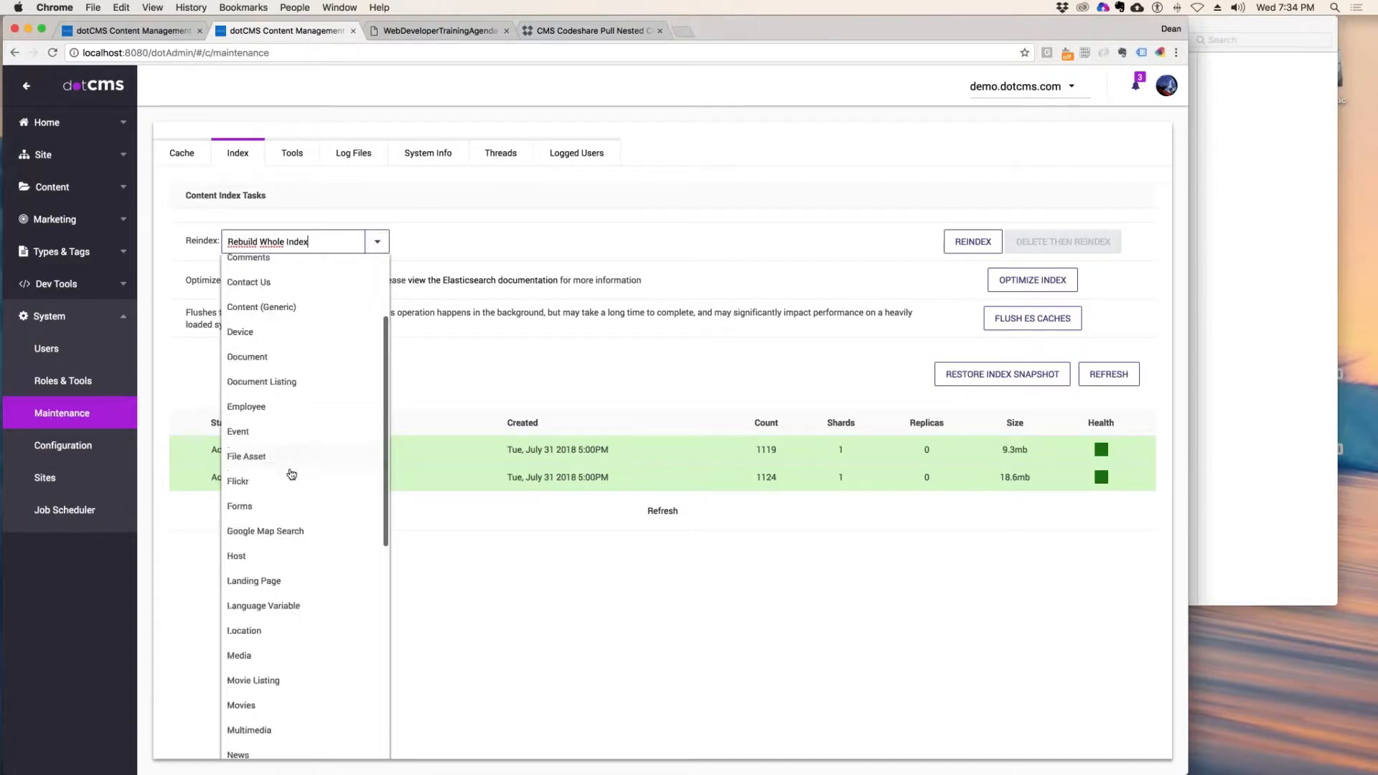
scroll(310, 548, down, 5)
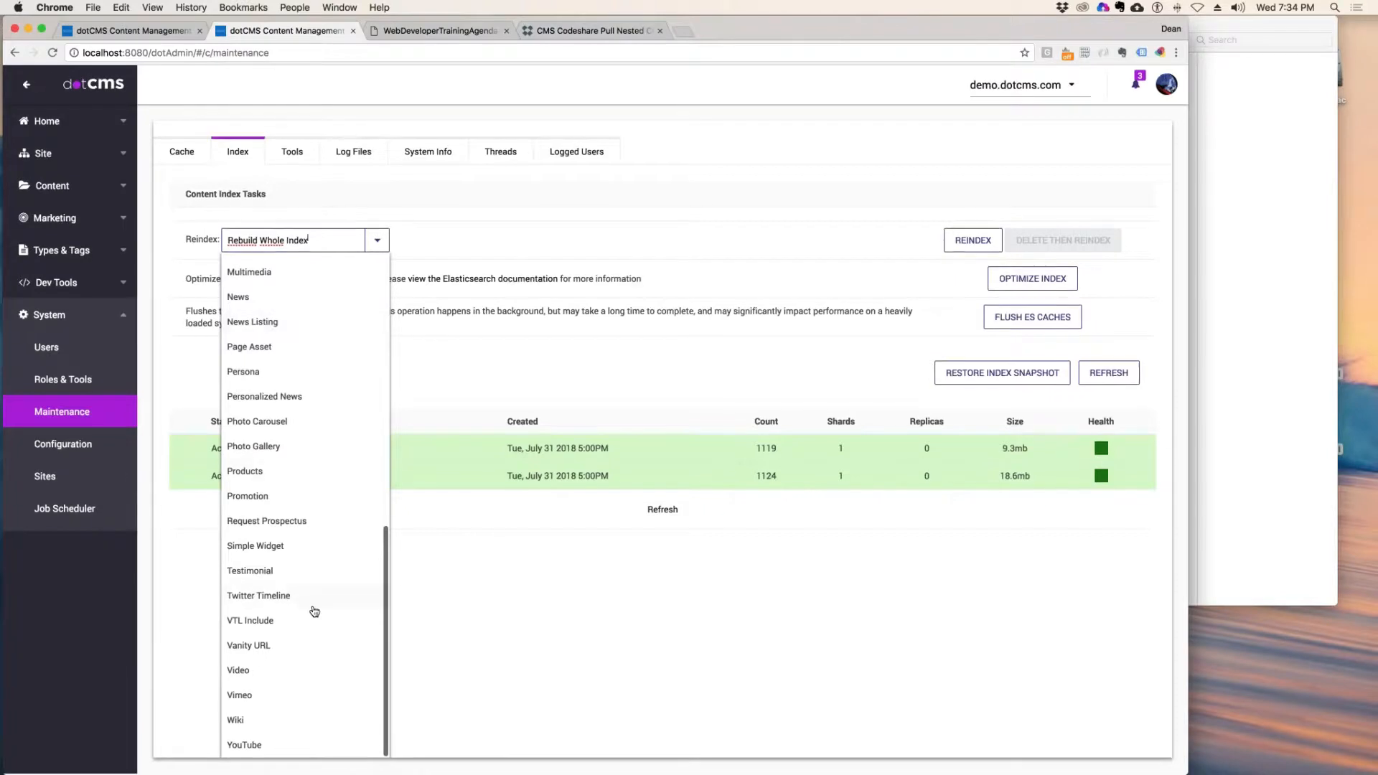
scroll(315, 611, up, 3)
scroll(314, 612, up, 5)
click(598, 210)
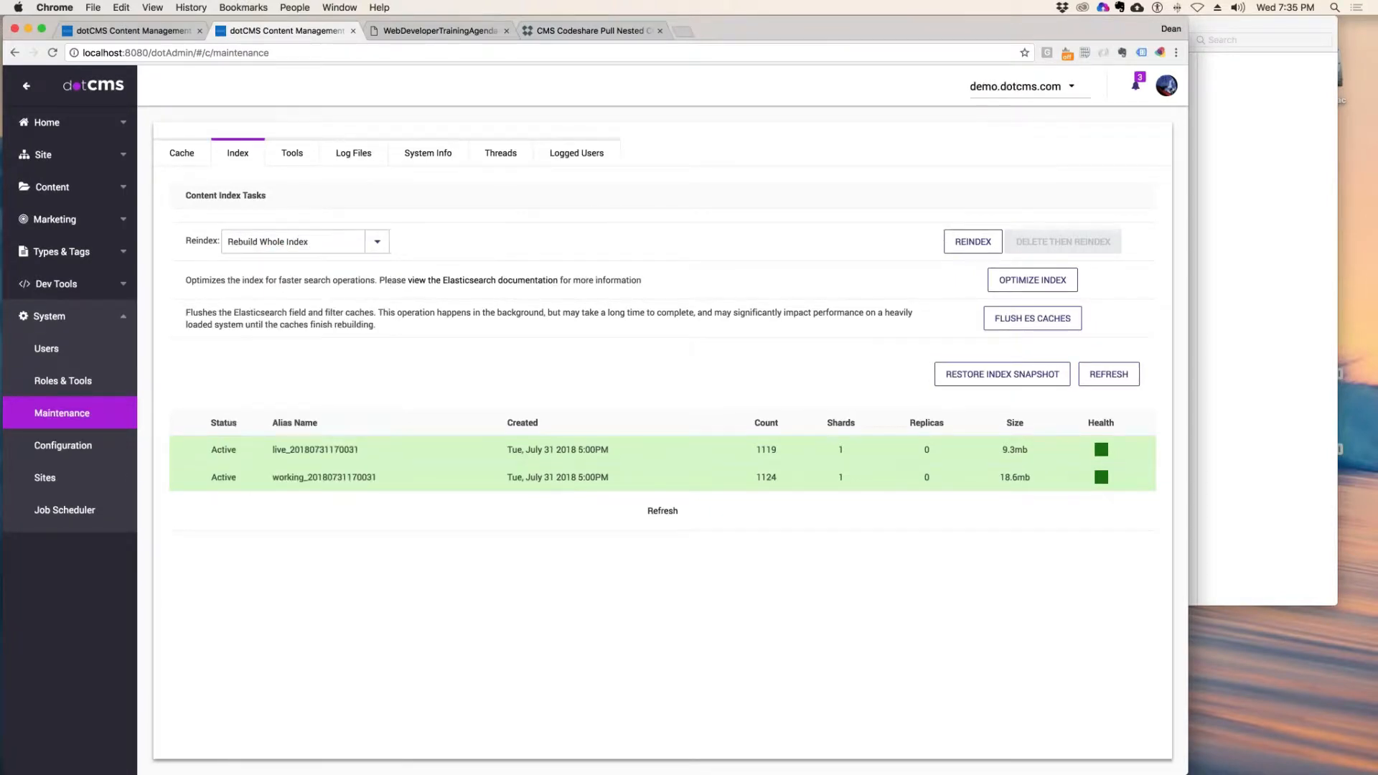
- Reload the movie-listing page and check its sort, movies-per-page and pagination output
click(167, 32)
click(558, 483)
key(super+r)
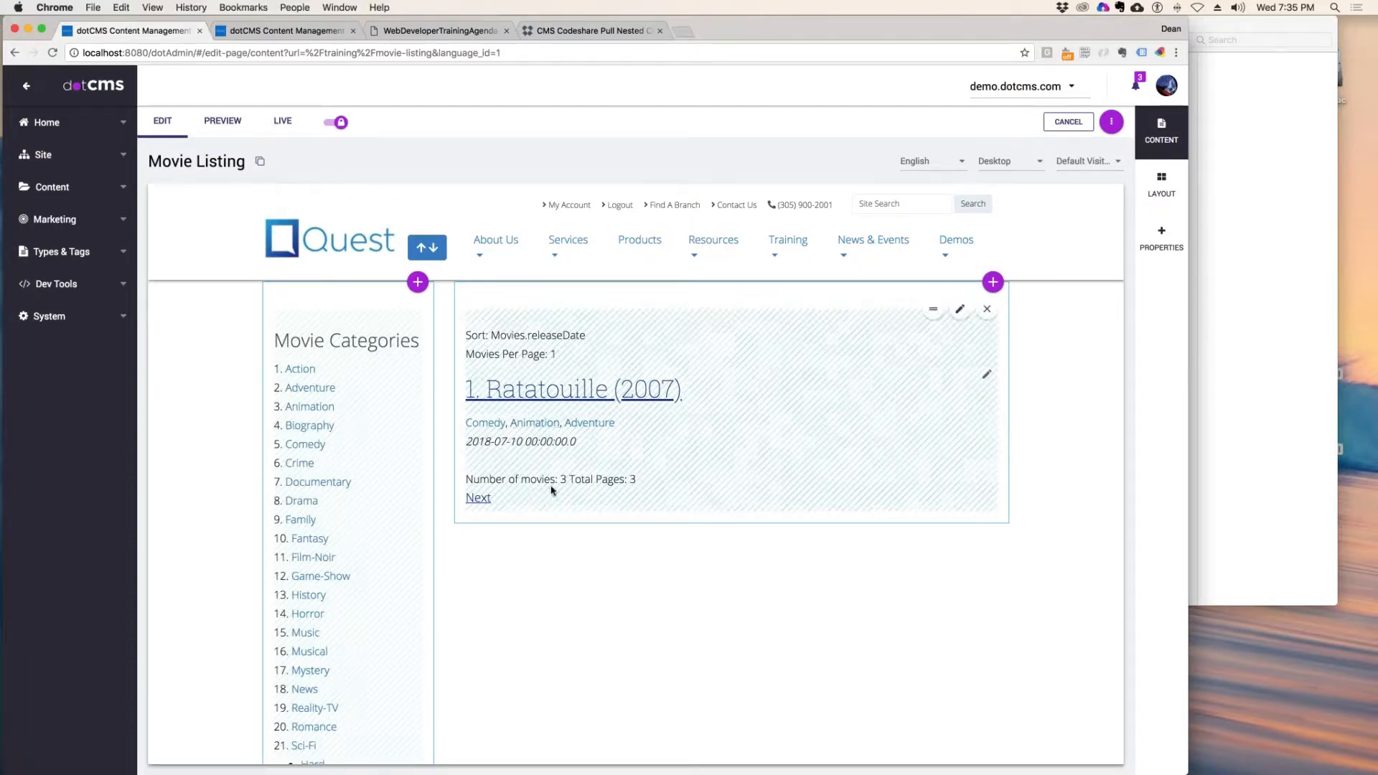
mouse_move(695, 516)
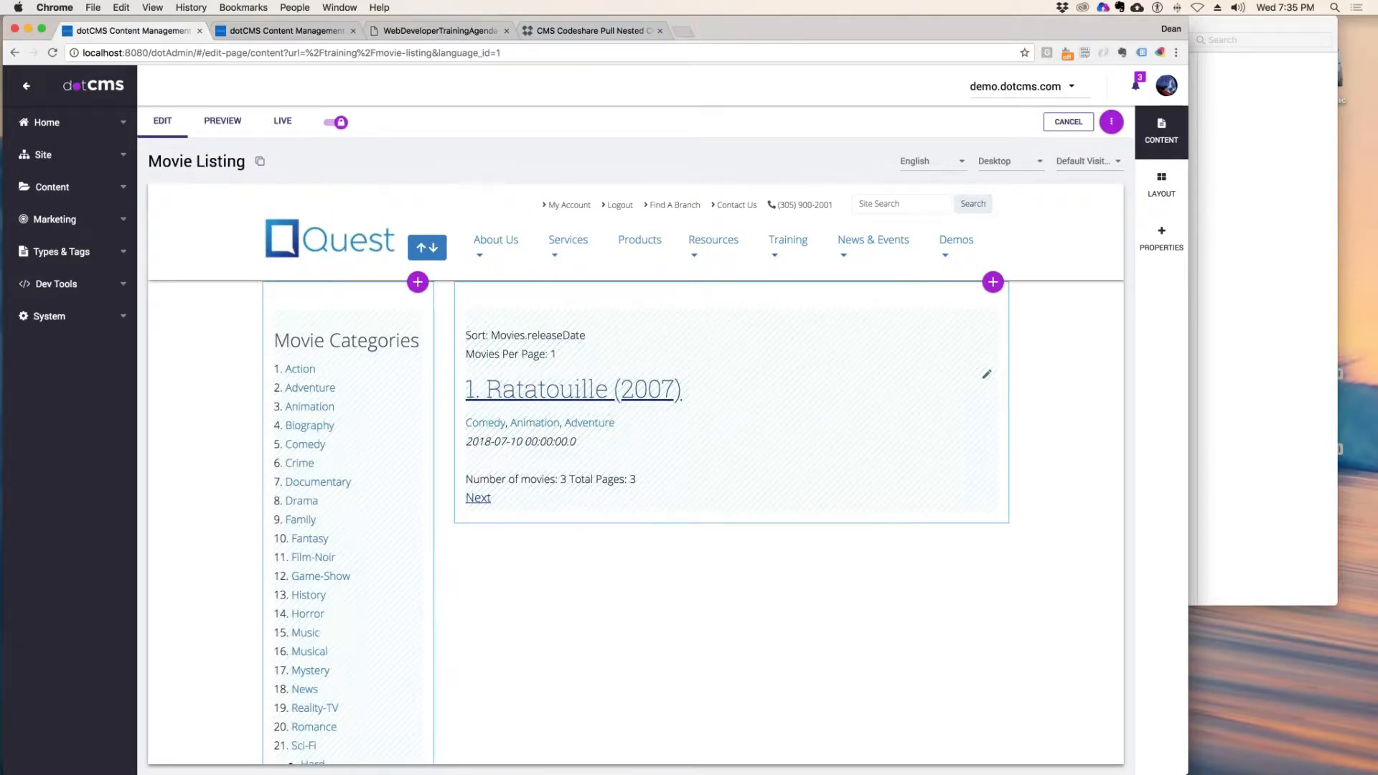
- Set the Movie Listing widget's Movies Per Page to 3, save and publish it, and close the editor
mouse_move(585, 521)
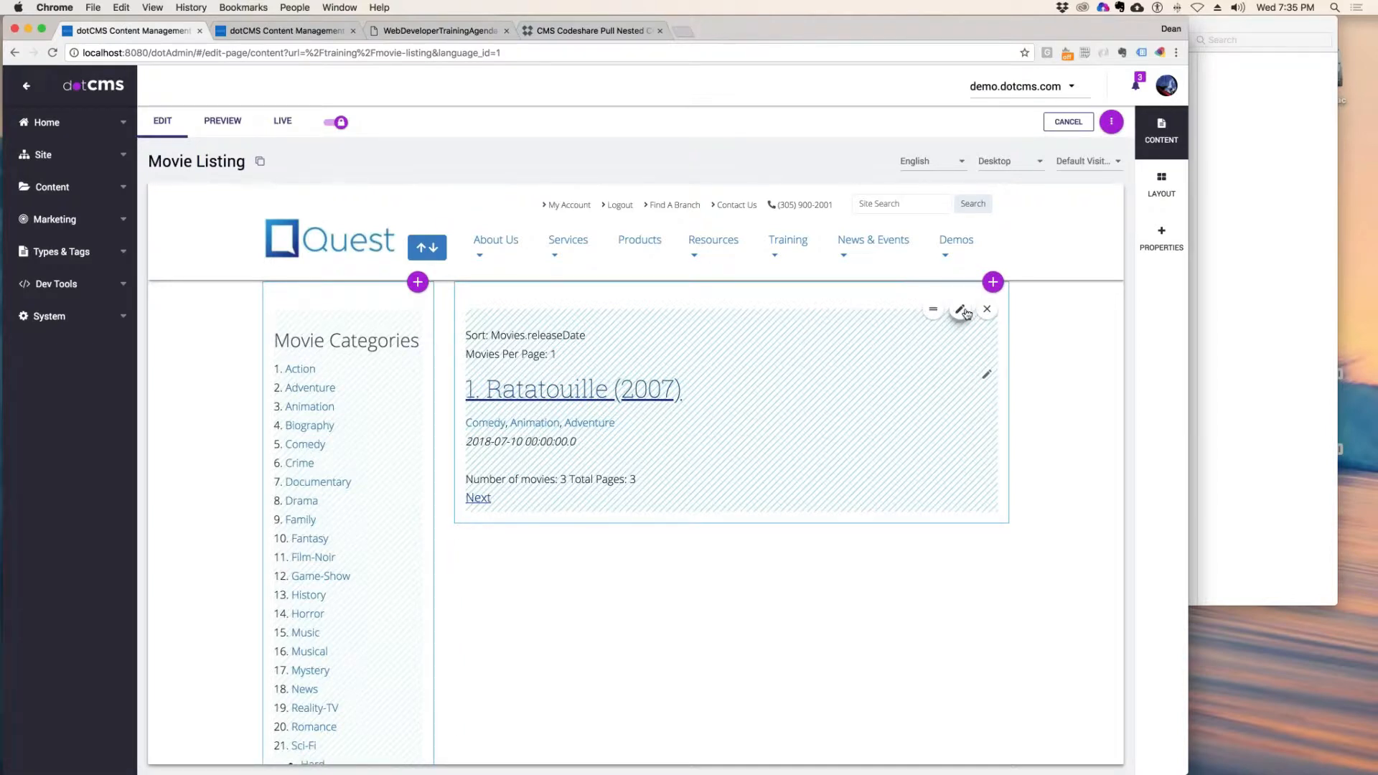
click(959, 309)
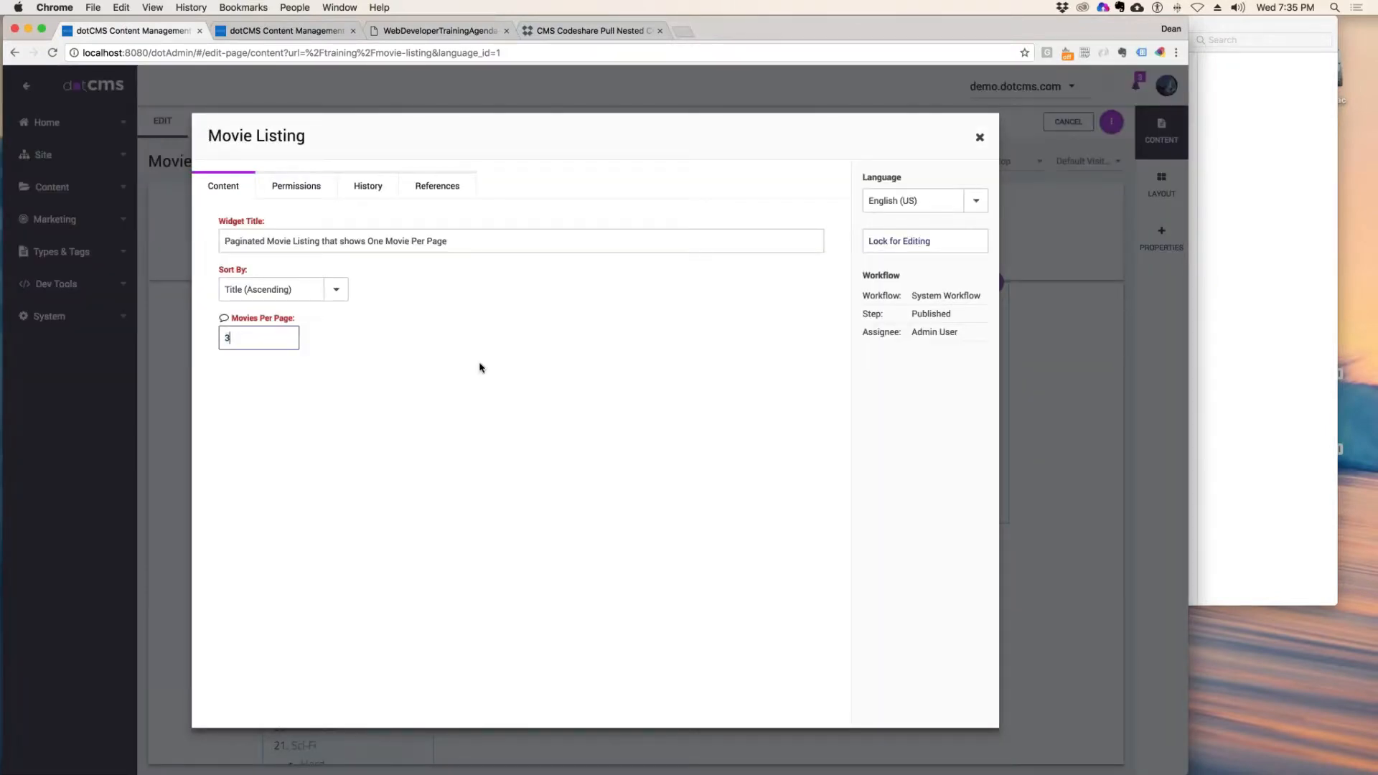
click(898, 243)
click(980, 289)
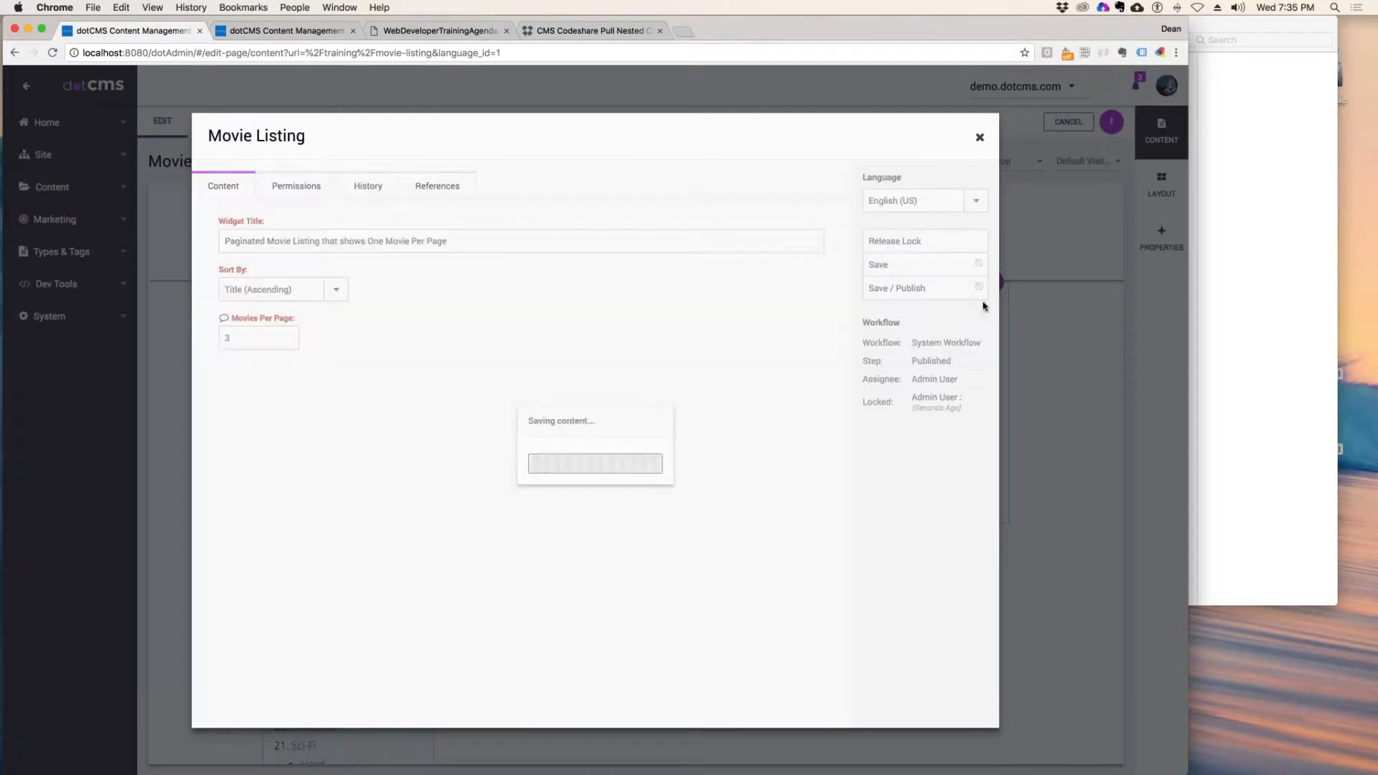
click(978, 139)
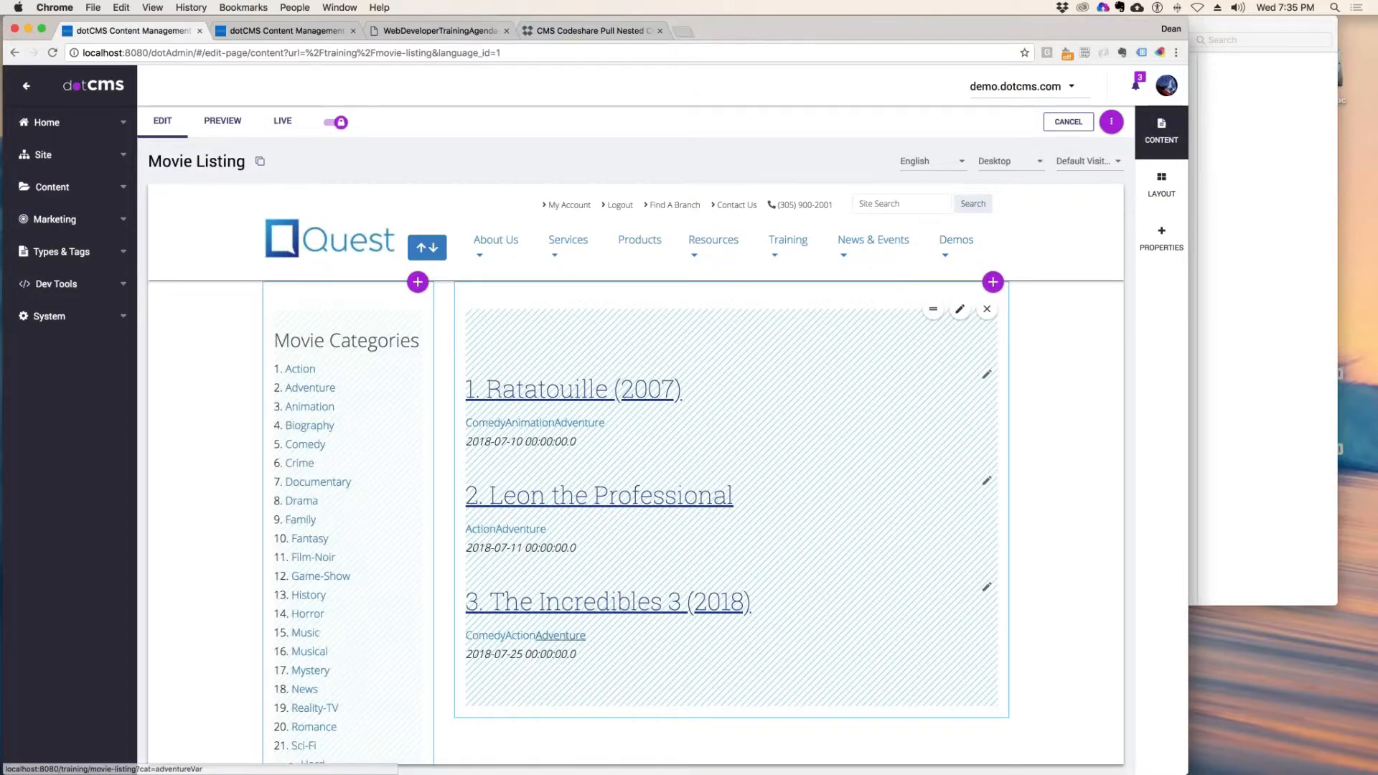
- Set the Movie Listing widget to 2 movies per page sorted by Title (Descending), publish it, and close the editor
click(960, 308)
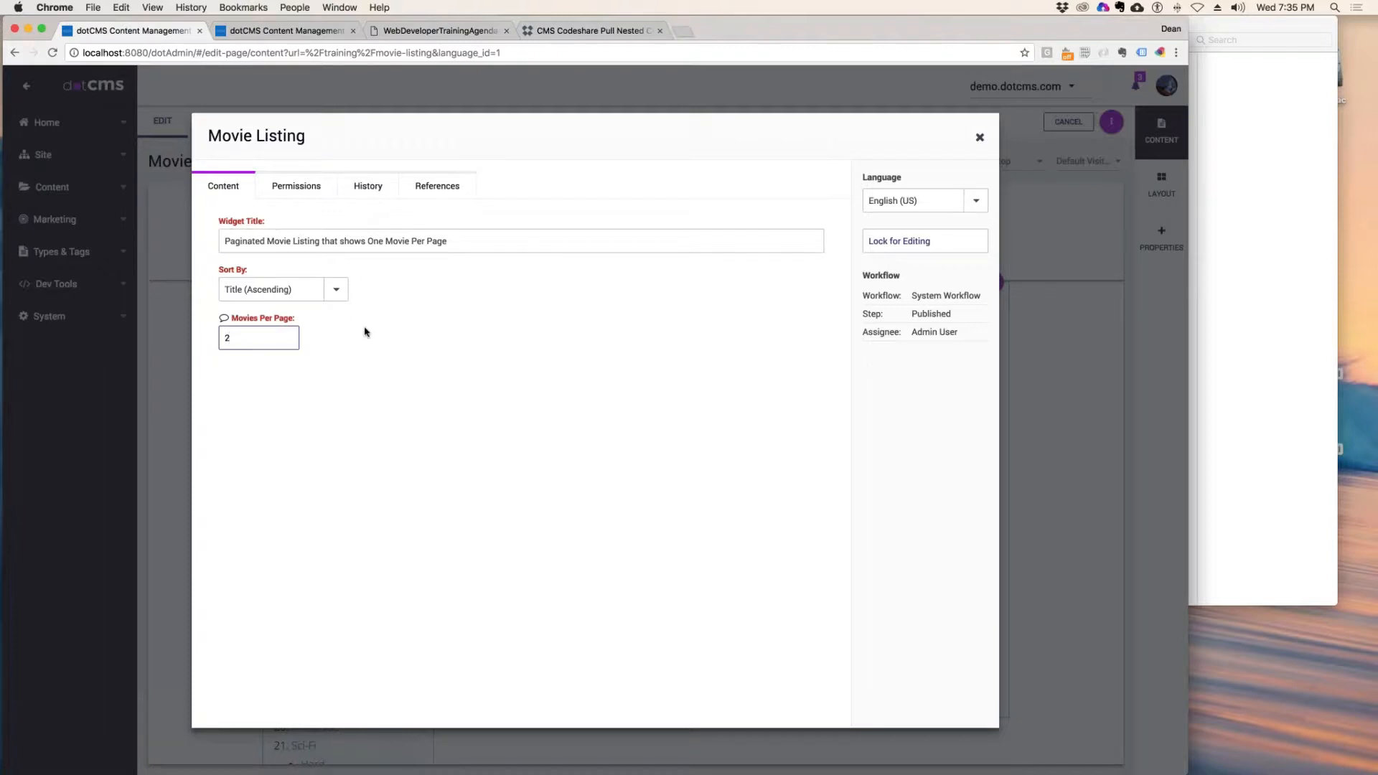
click(336, 289)
click(273, 340)
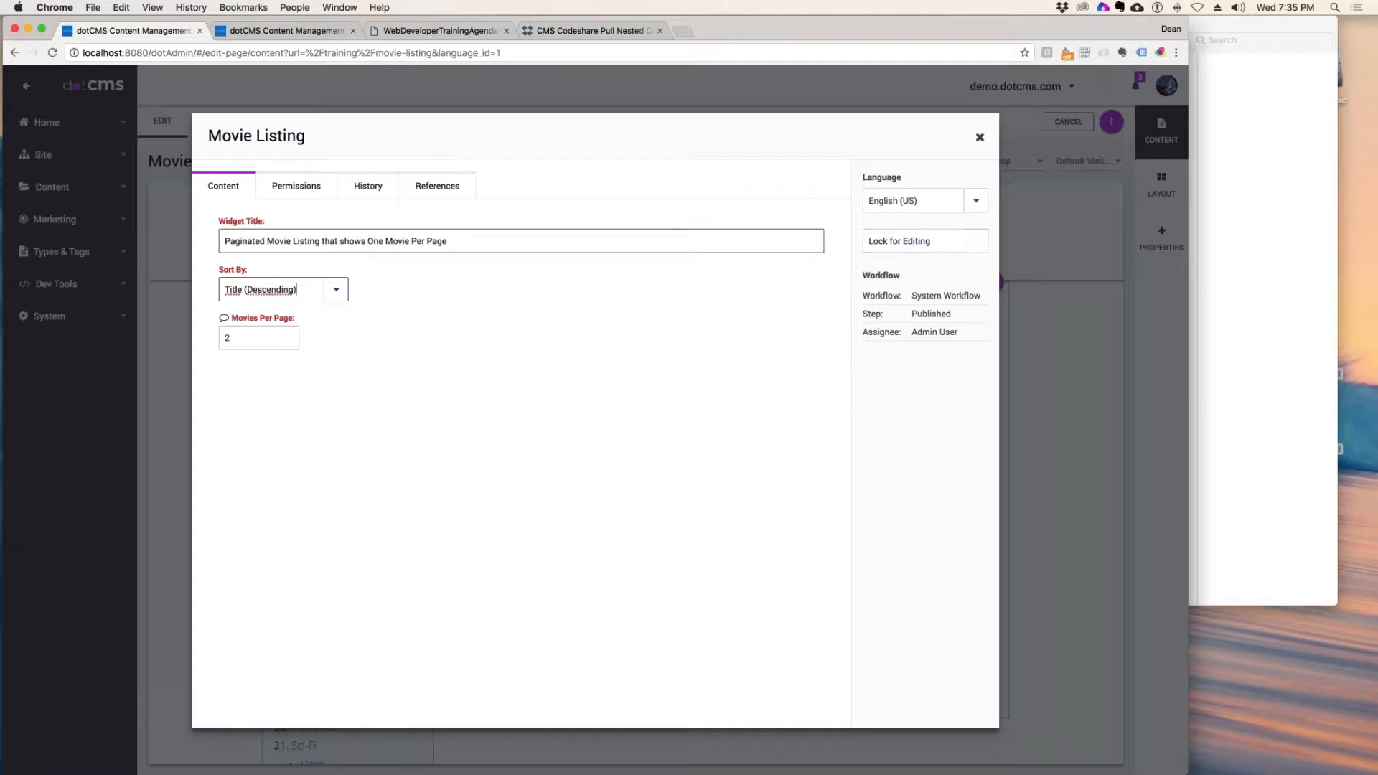
drag(482, 243, 220, 244)
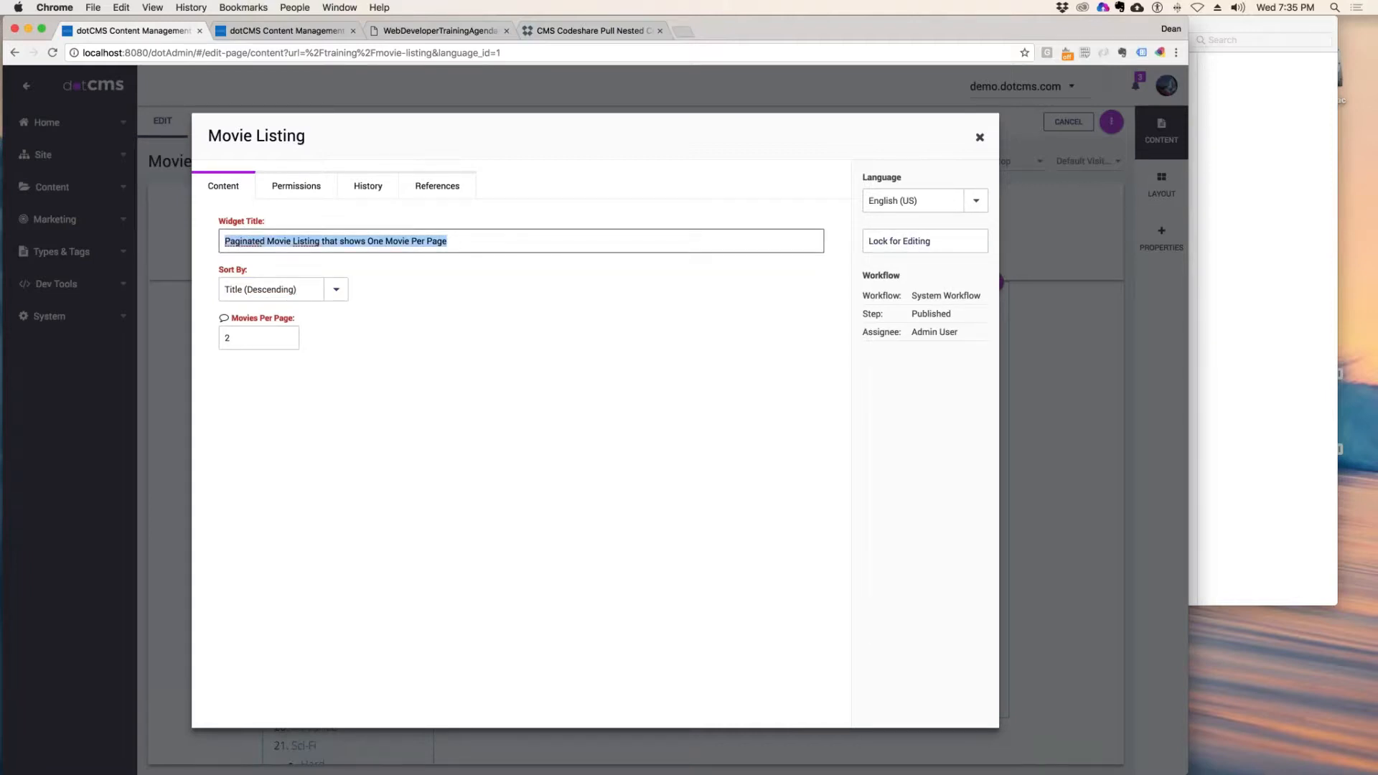
click(900, 238)
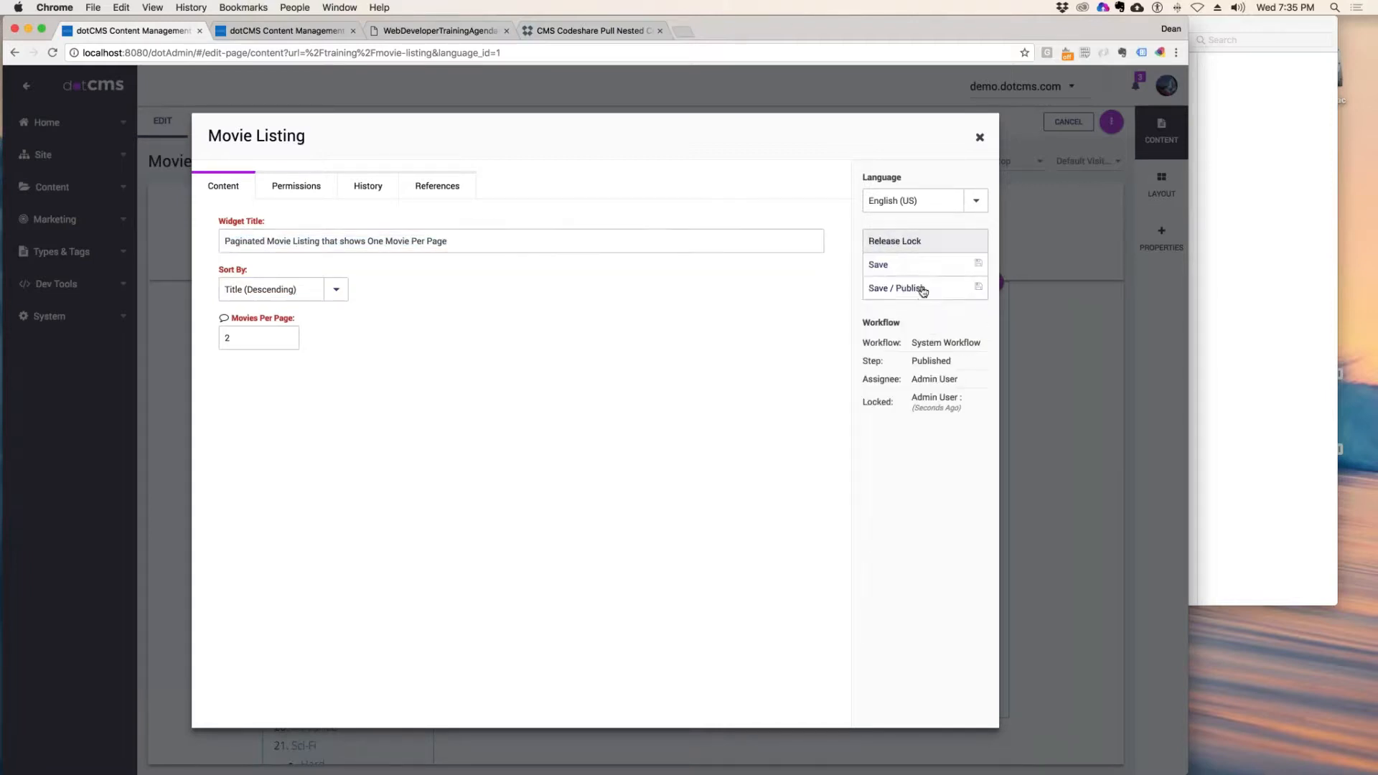
click(979, 138)
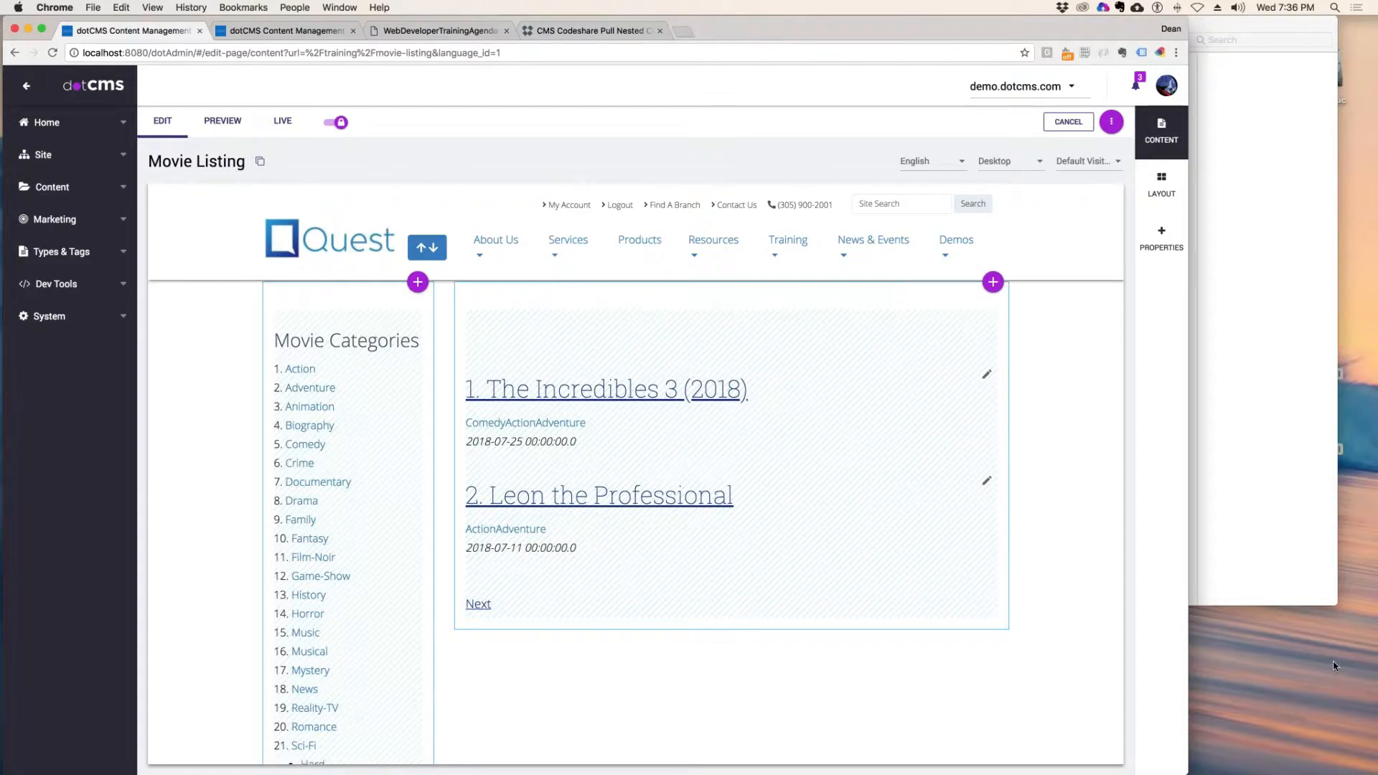
- Test the pagination by going to the next page of movies and returning to the previous one
click(480, 604)
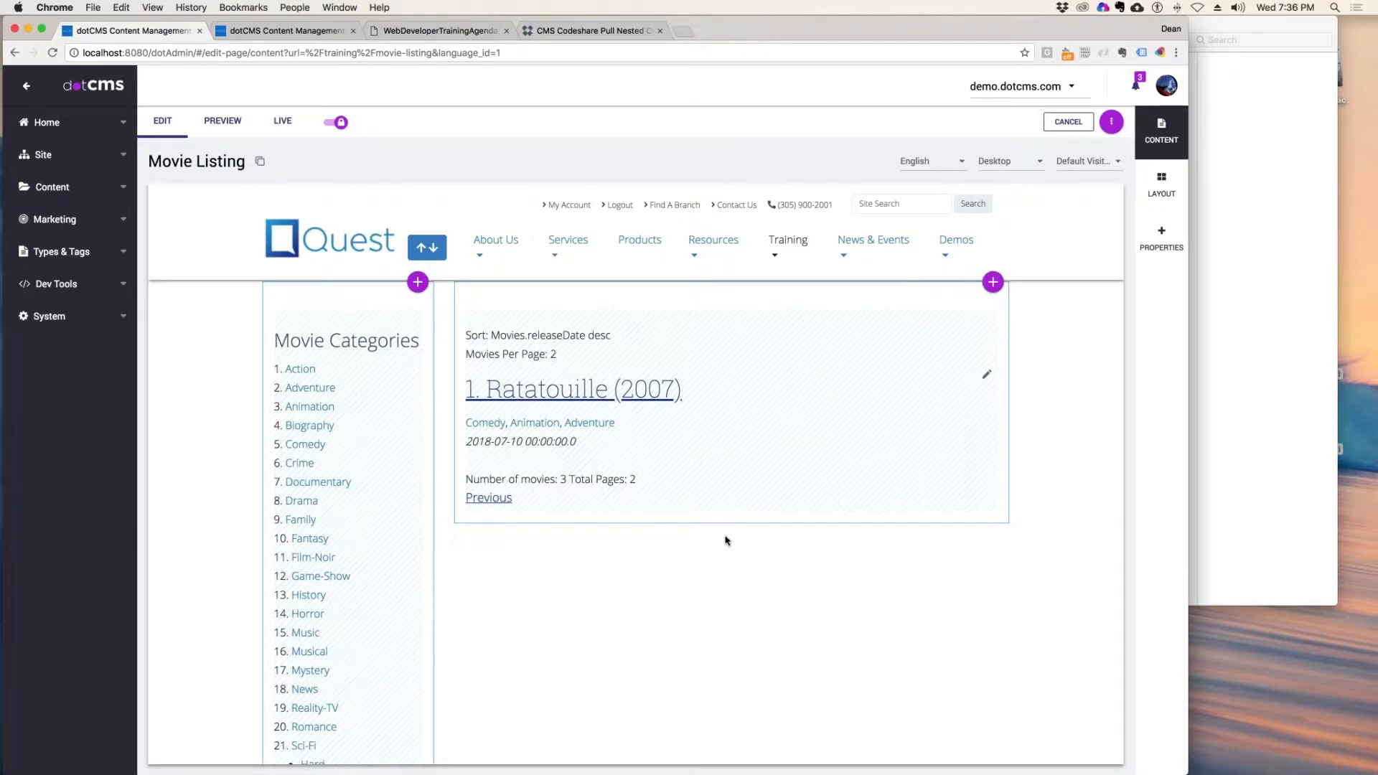
click(502, 498)
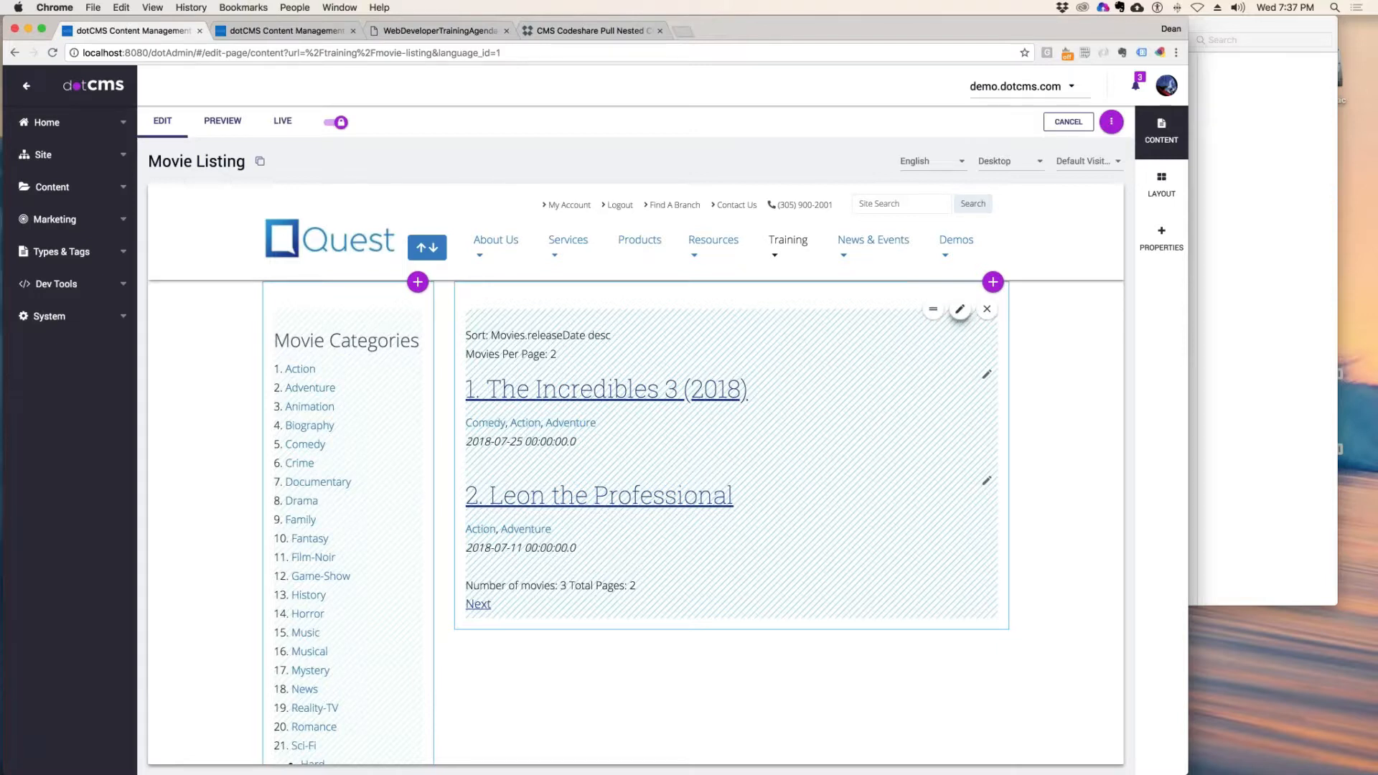
- Check the Movie Listing widget's Sort By options in its content editor, then close the editor
click(959, 308)
click(336, 289)
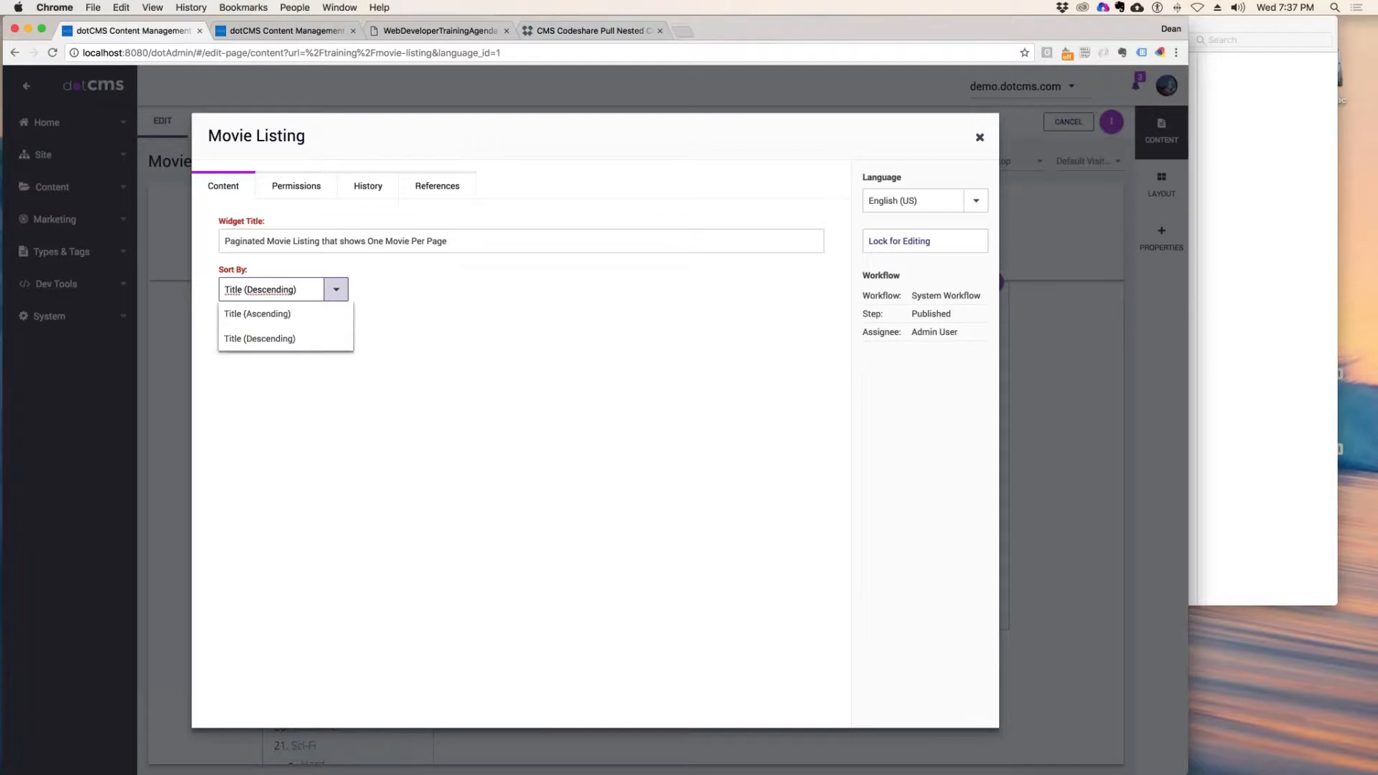
click(335, 289)
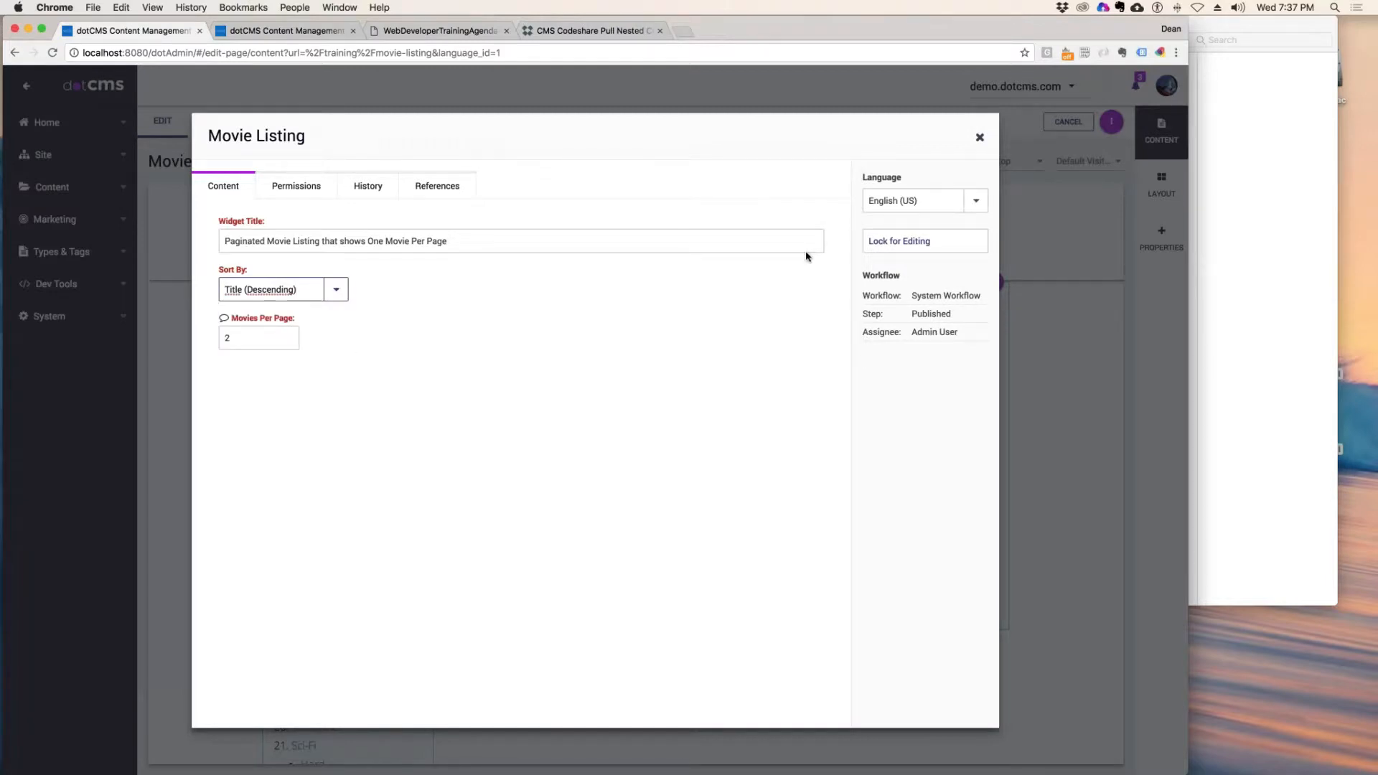
key(super+Tab)
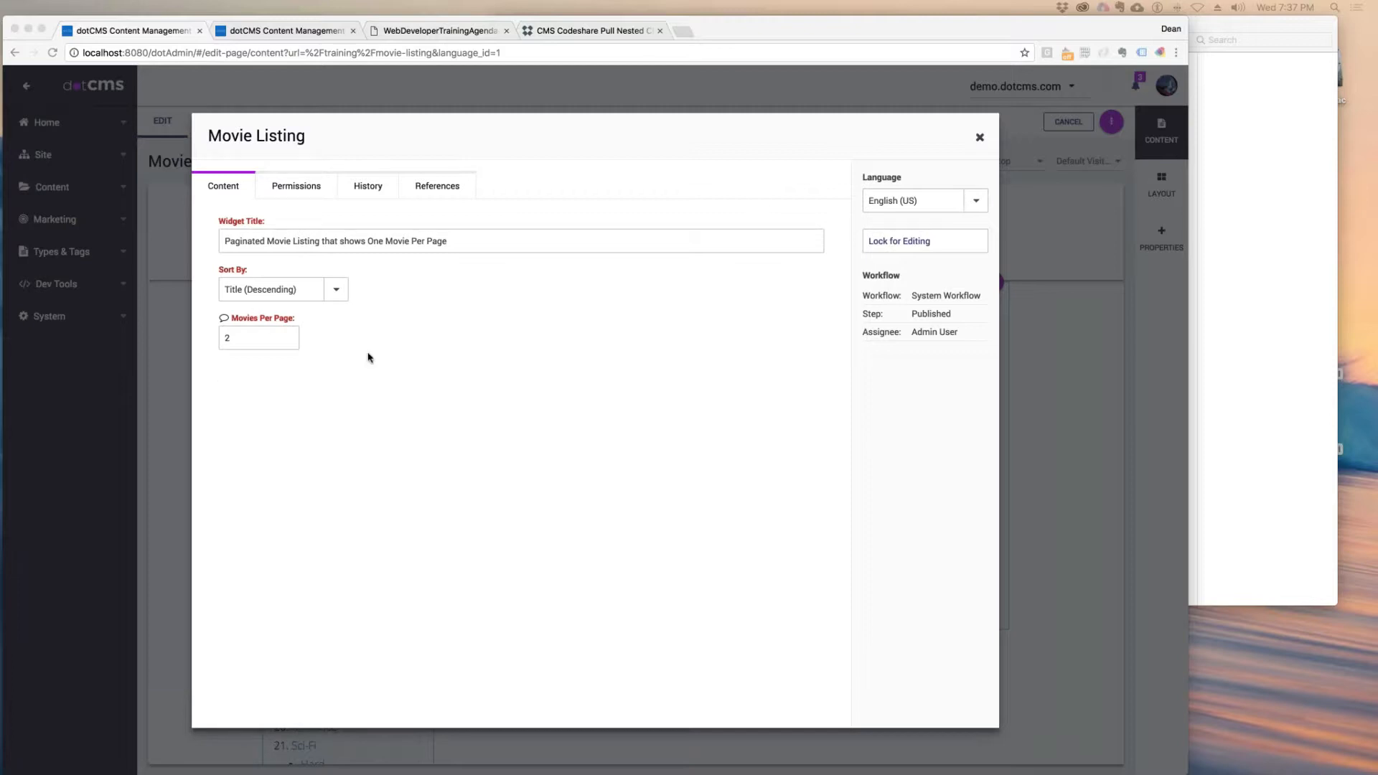
click(979, 137)
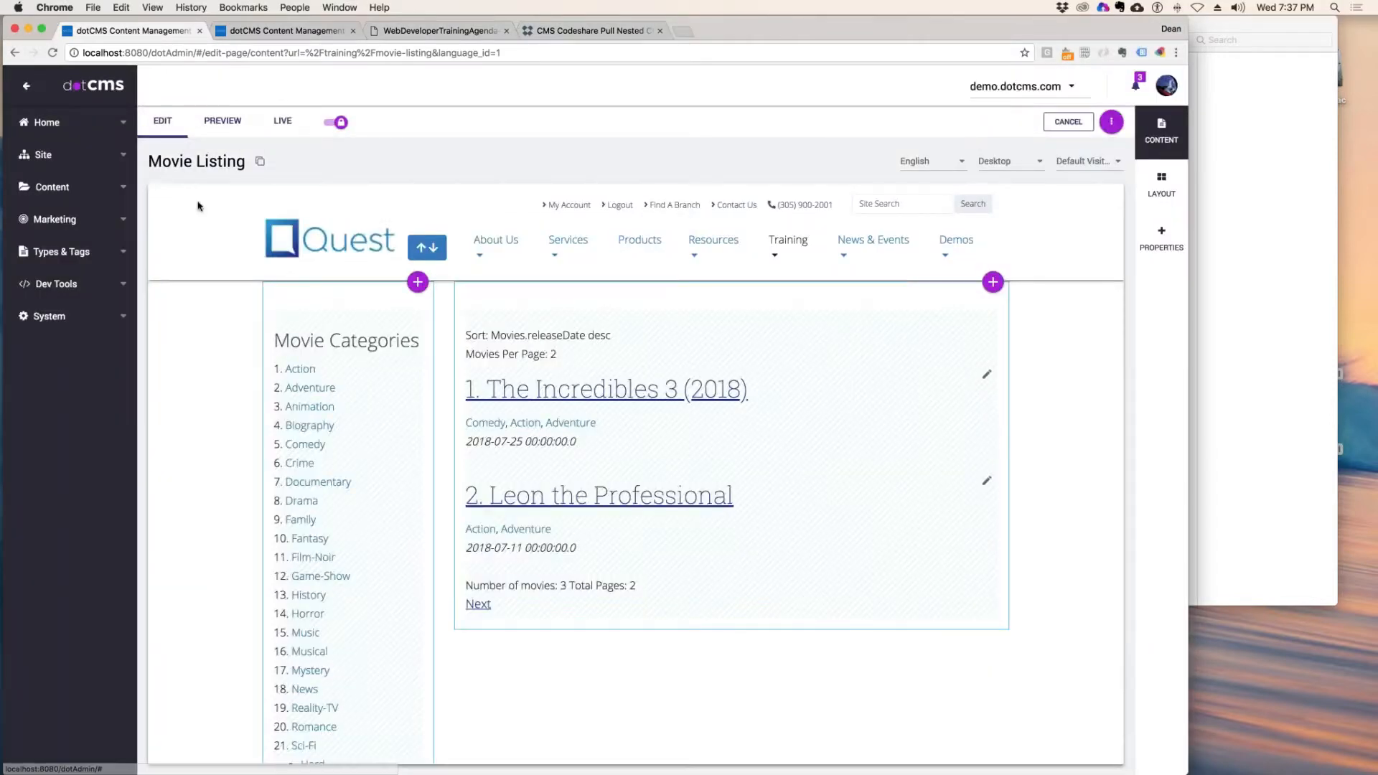
- Open the Movie Listing content type, review its Movies Per Page field settings, and close them
click(72, 252)
click(133, 289)
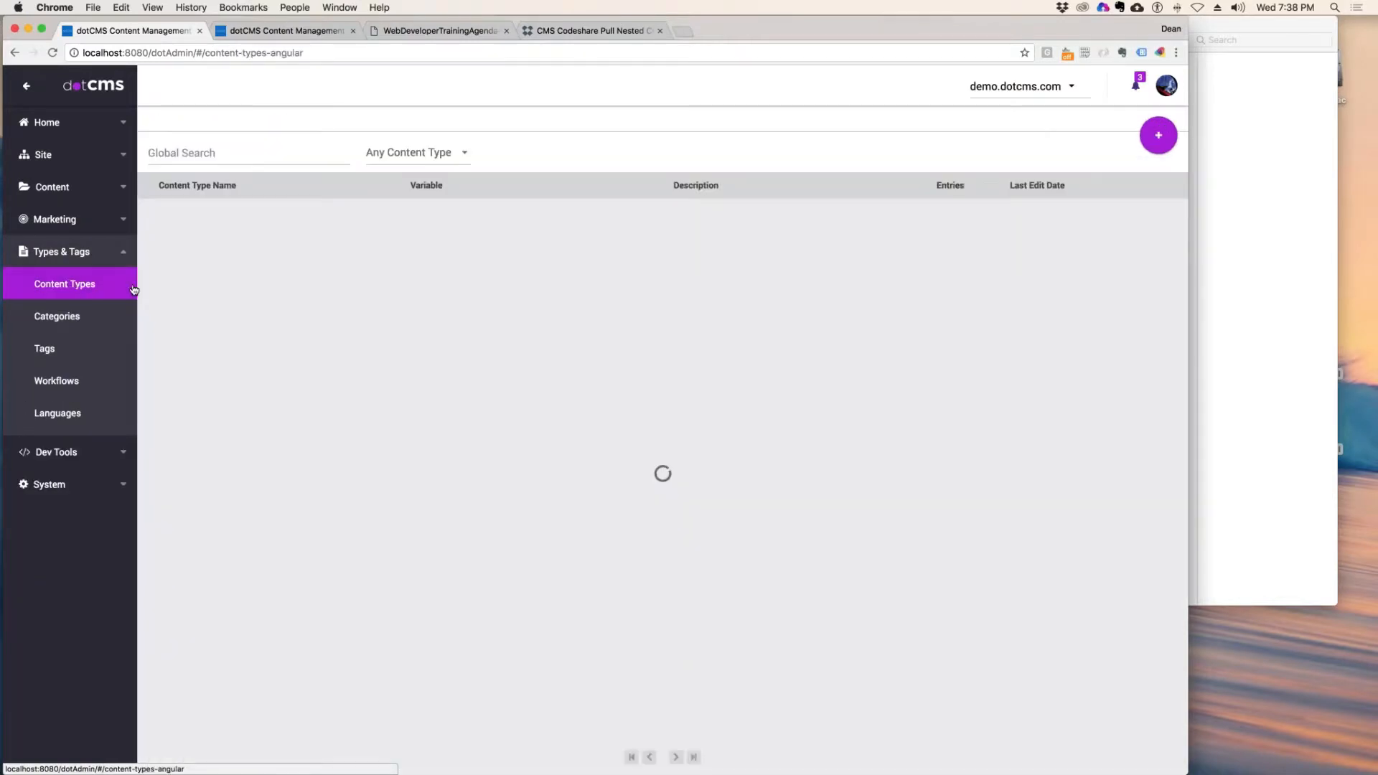
click(190, 216)
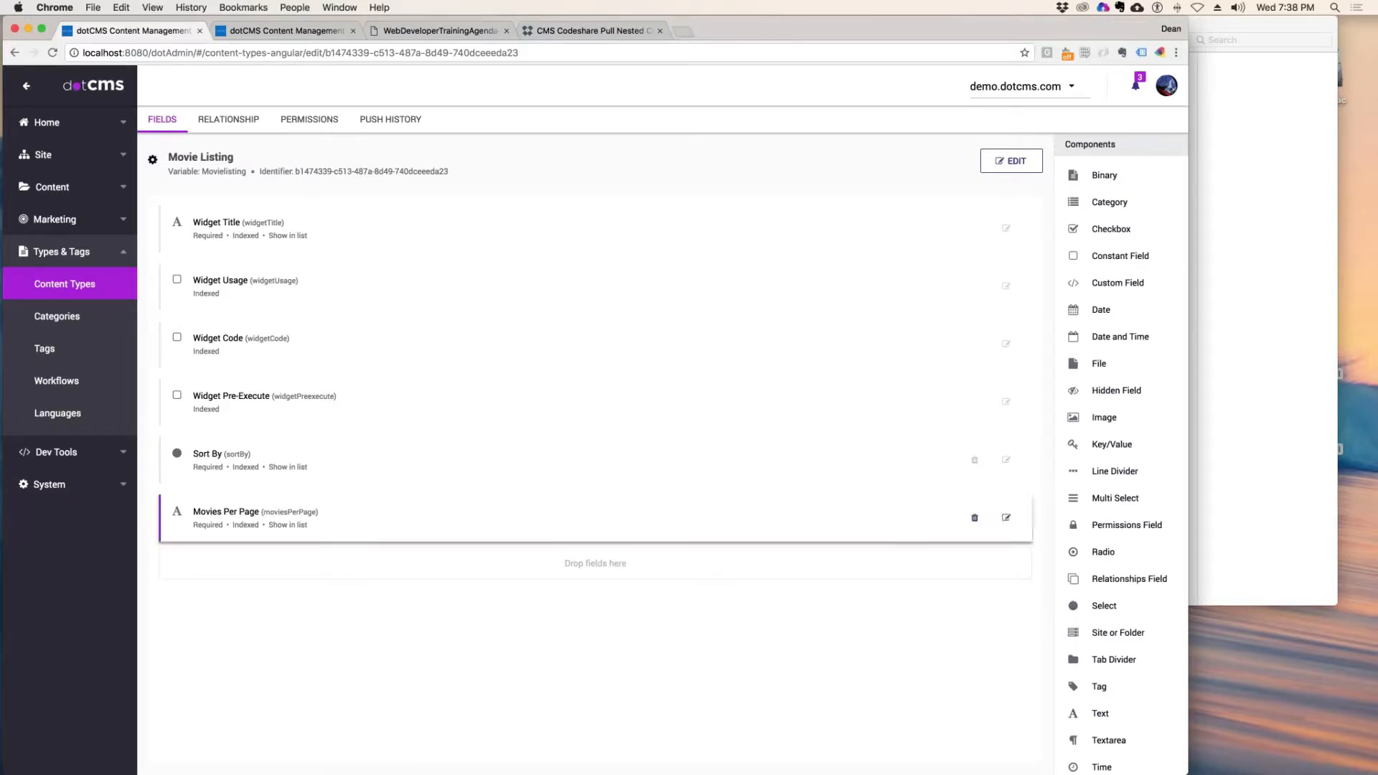
click(252, 516)
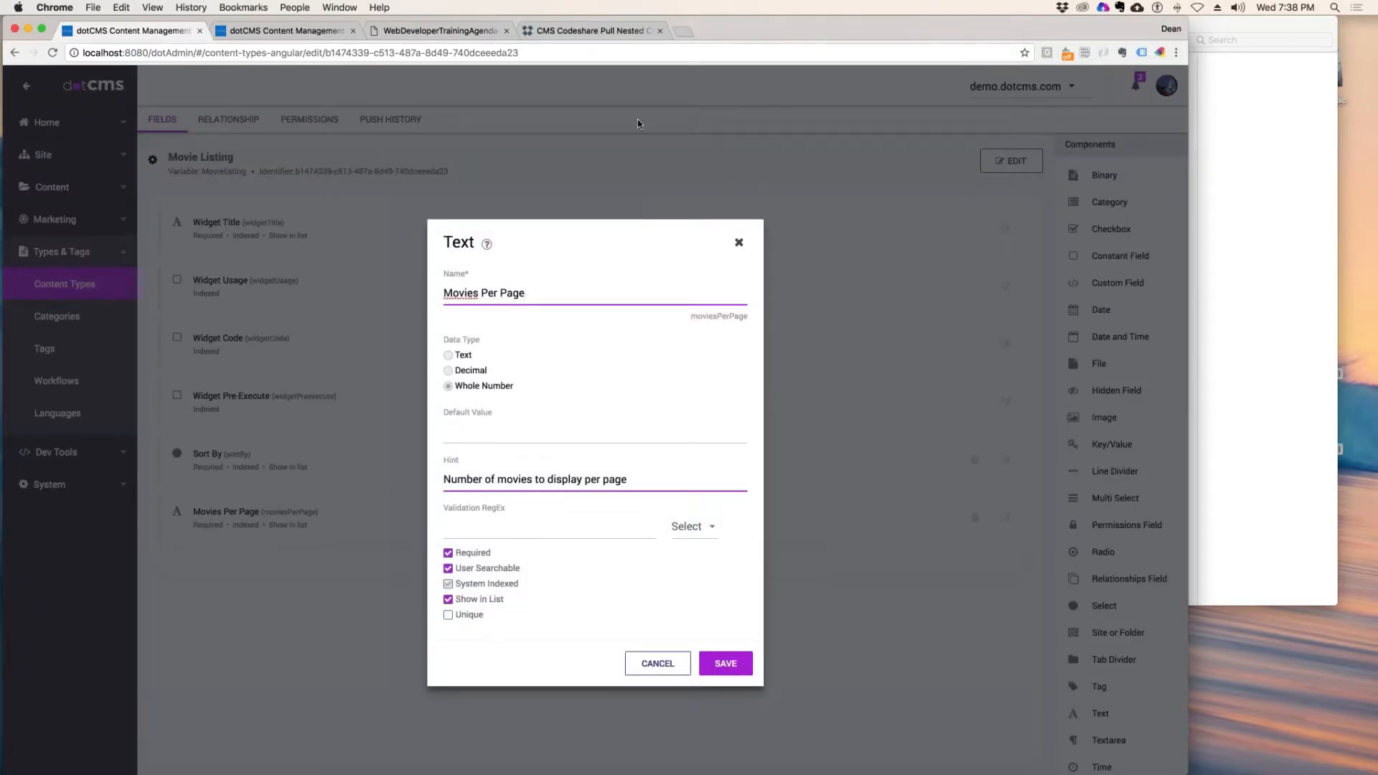
click(738, 242)
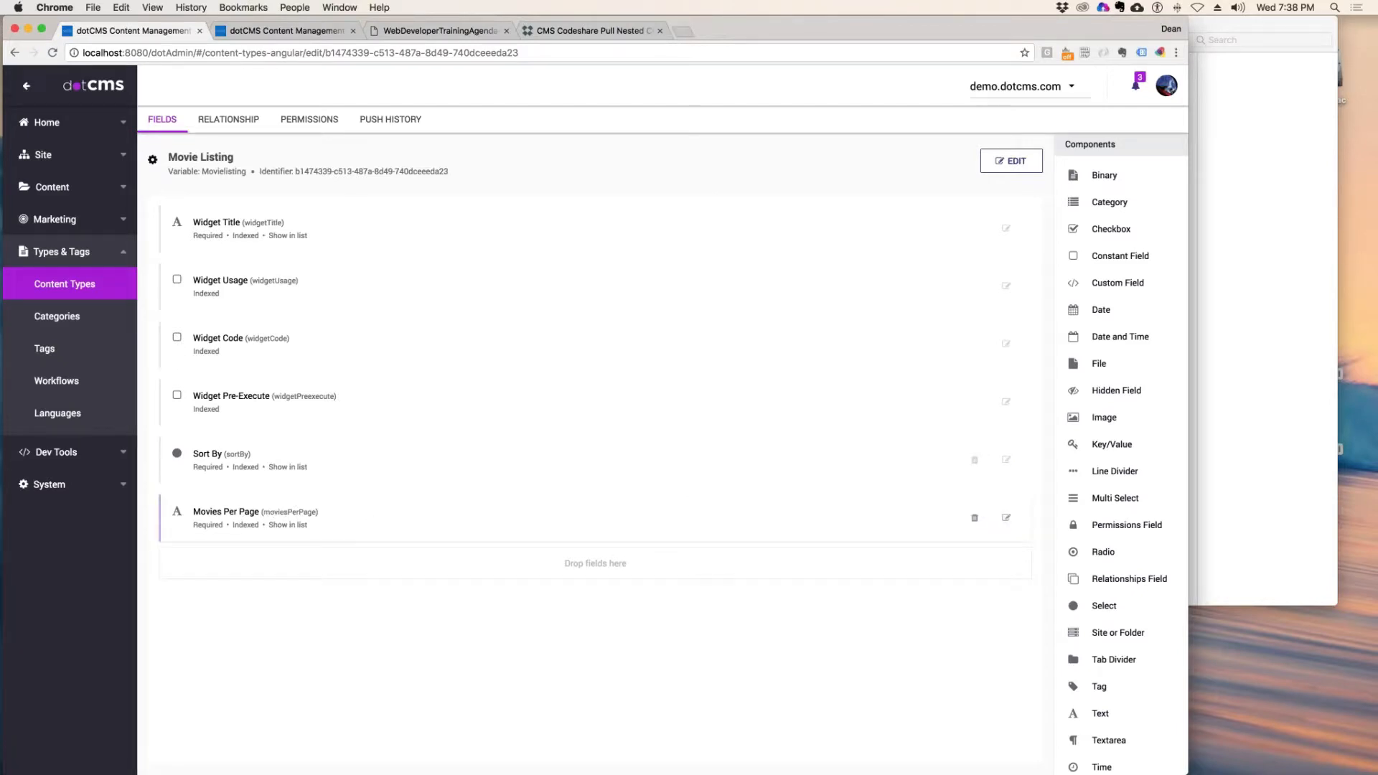
- Relabel the Sort By field's two existing release-date options as Date (Ascending) and Date (Descending)
click(1006, 460)
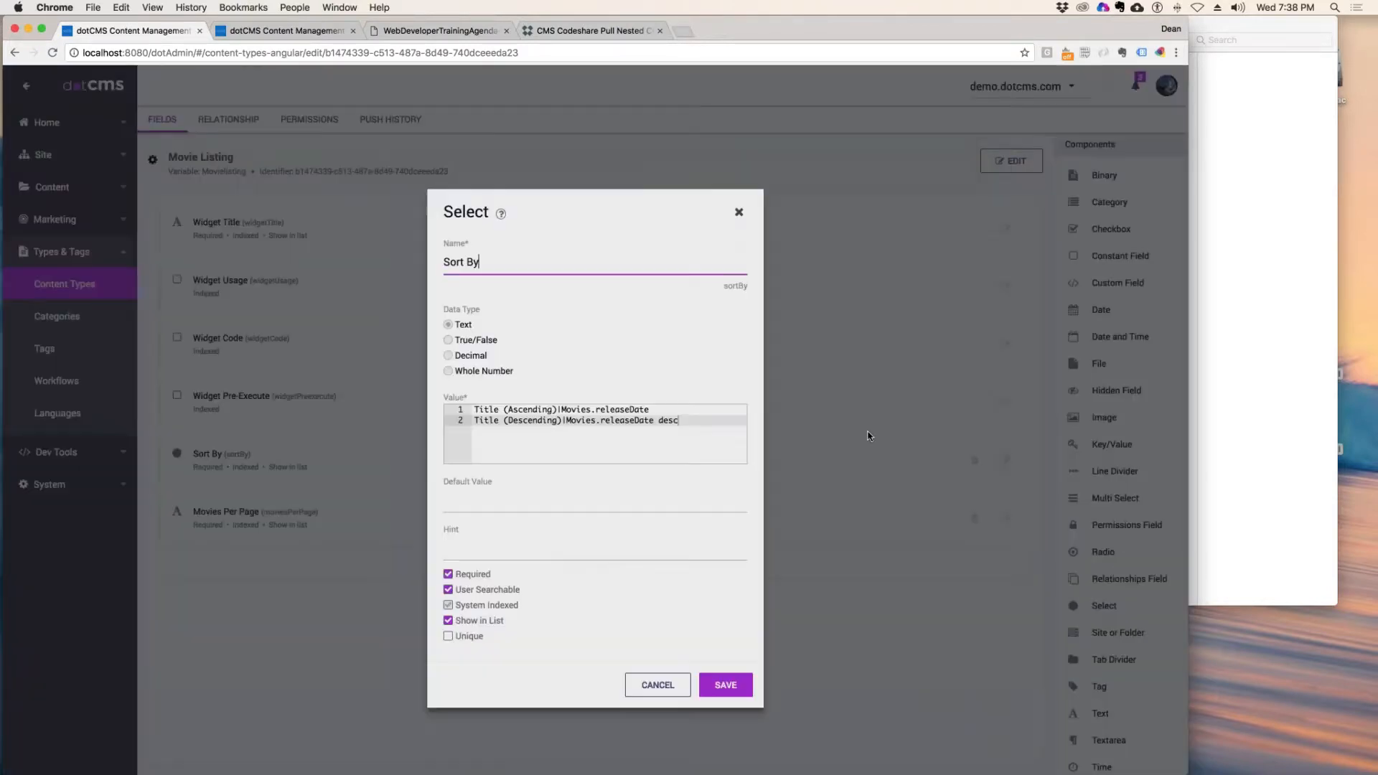
drag(755, 427, 523, 363)
click(691, 431)
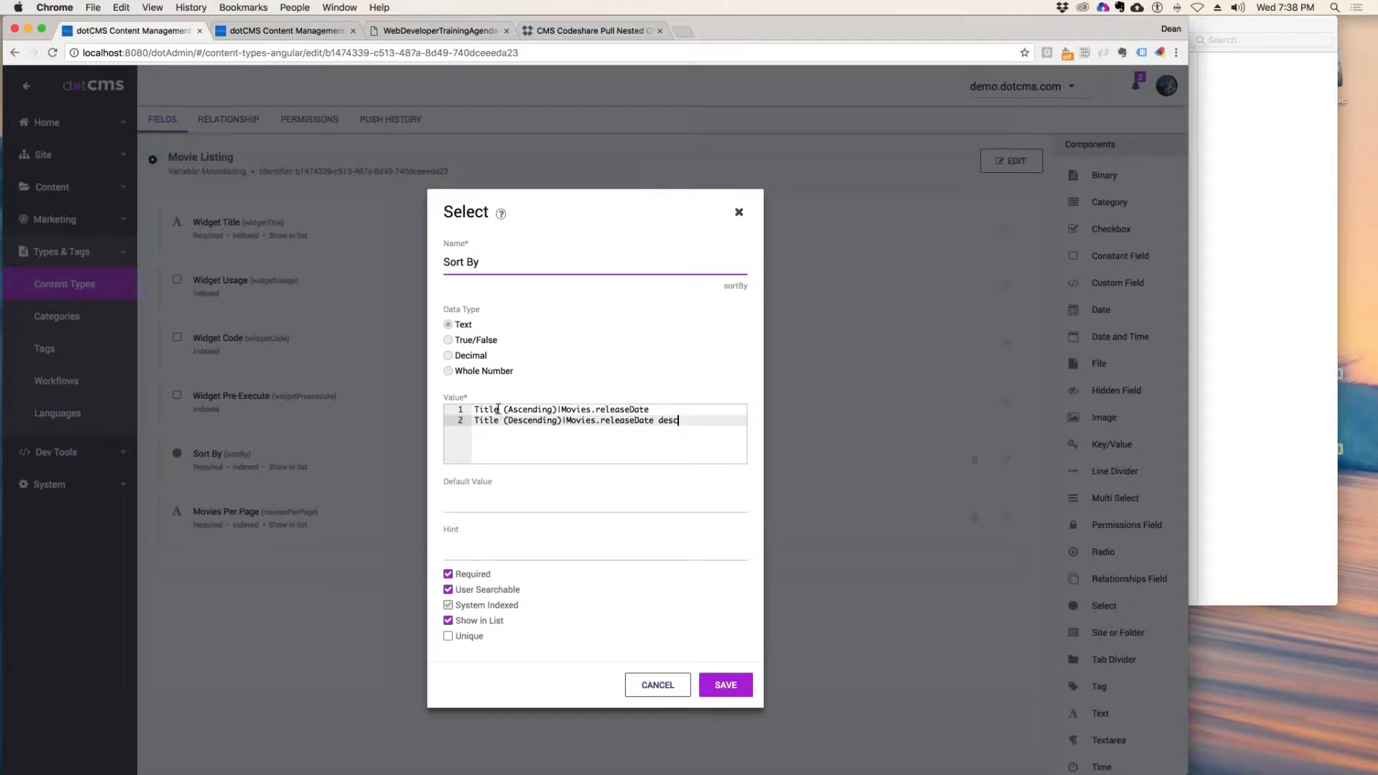
drag(498, 409, 474, 410)
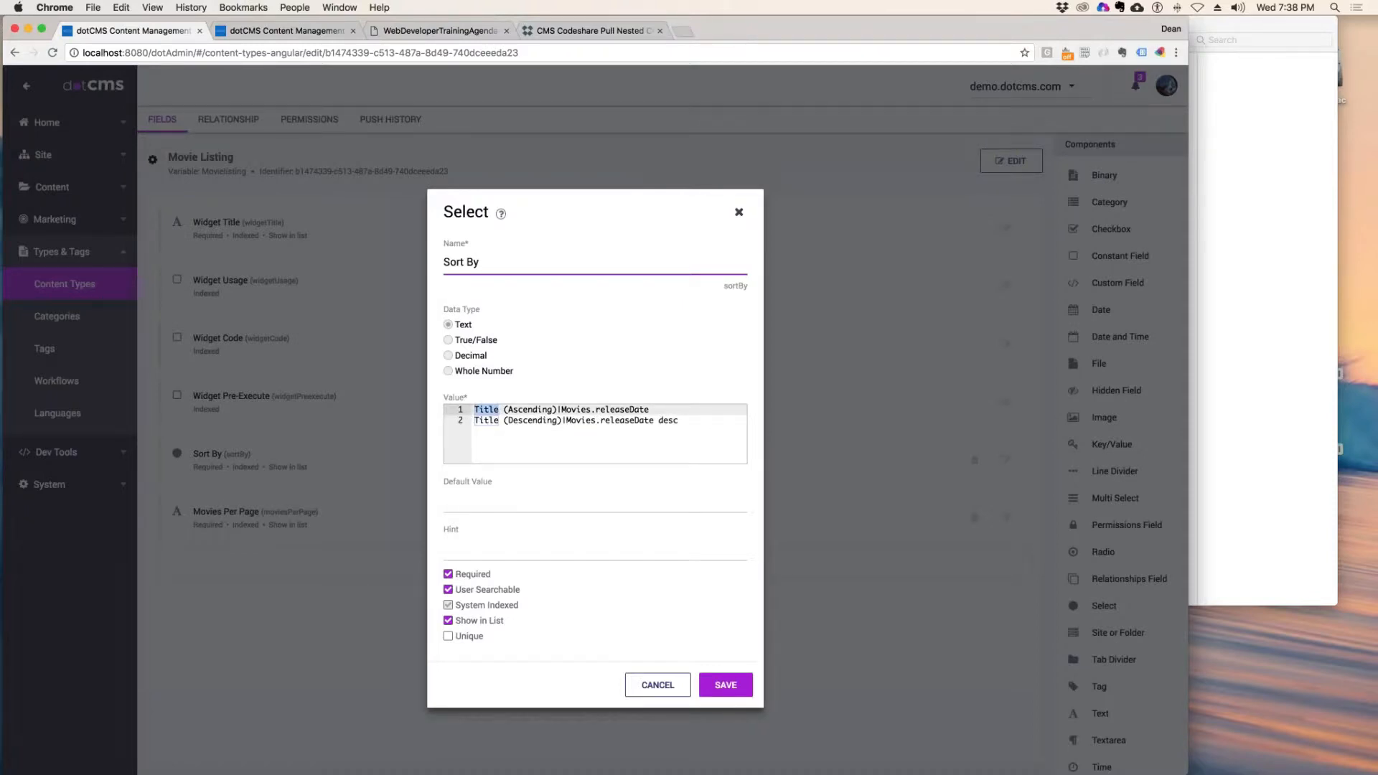
text(Date)
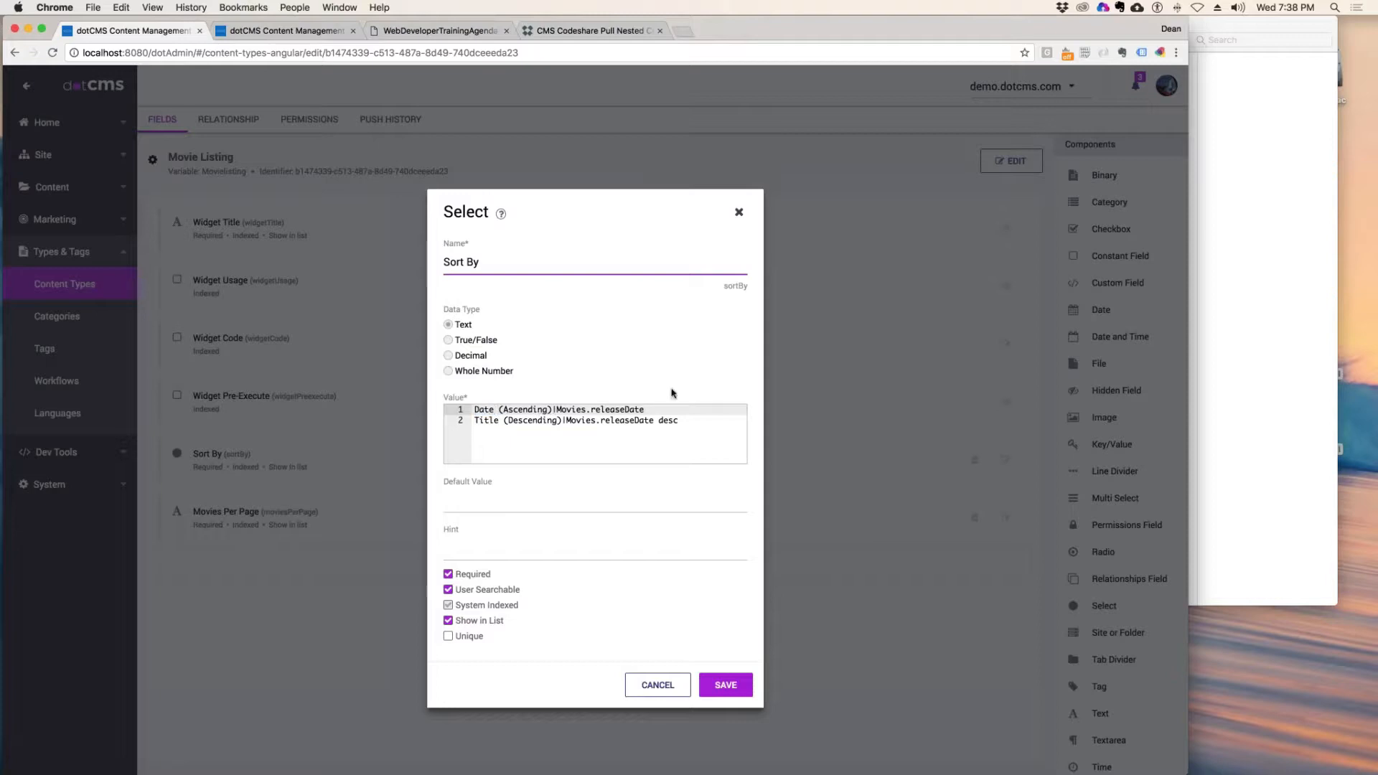
drag(499, 420, 474, 421)
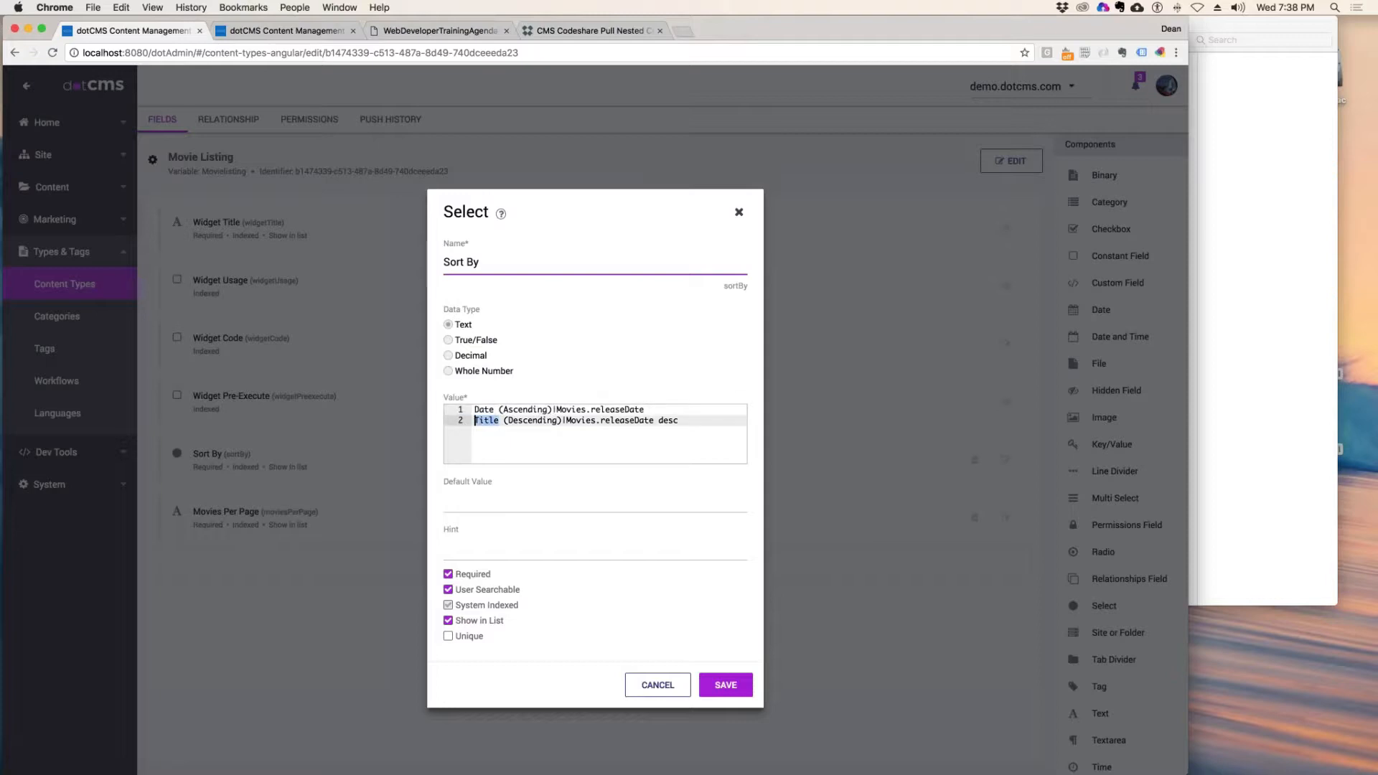
text(Date)
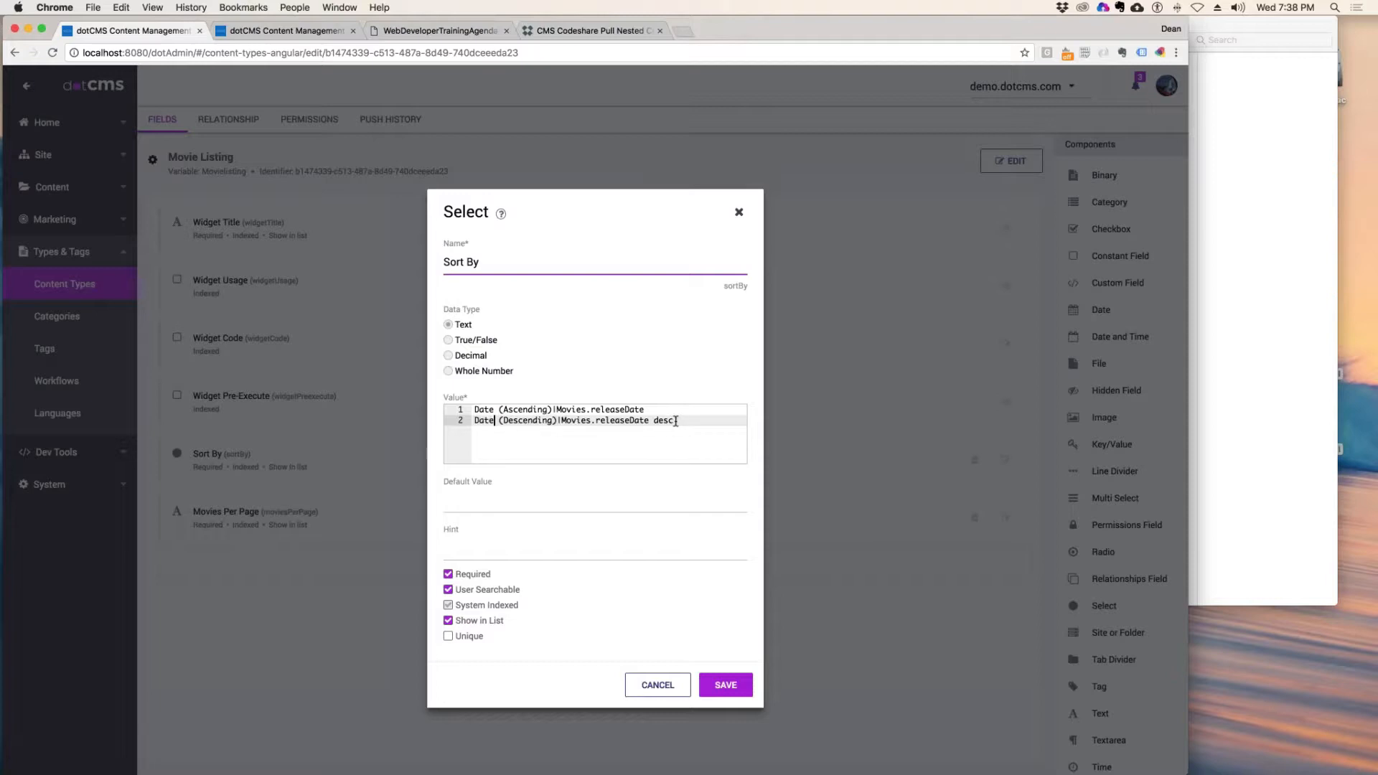
- Duplicate the two Date option lines below the existing ones in the Sort By field's values
drag(675, 421, 475, 410)
key(super+c)
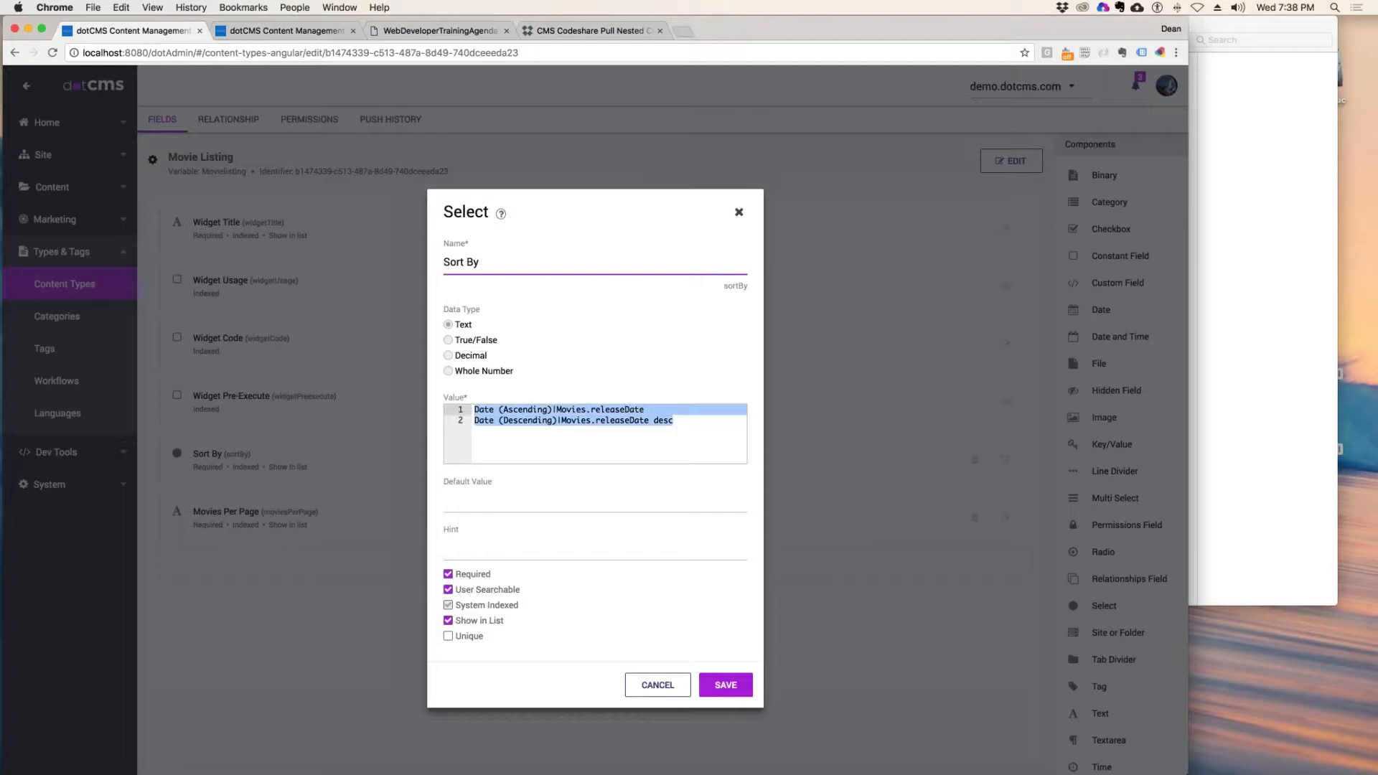
click(687, 425)
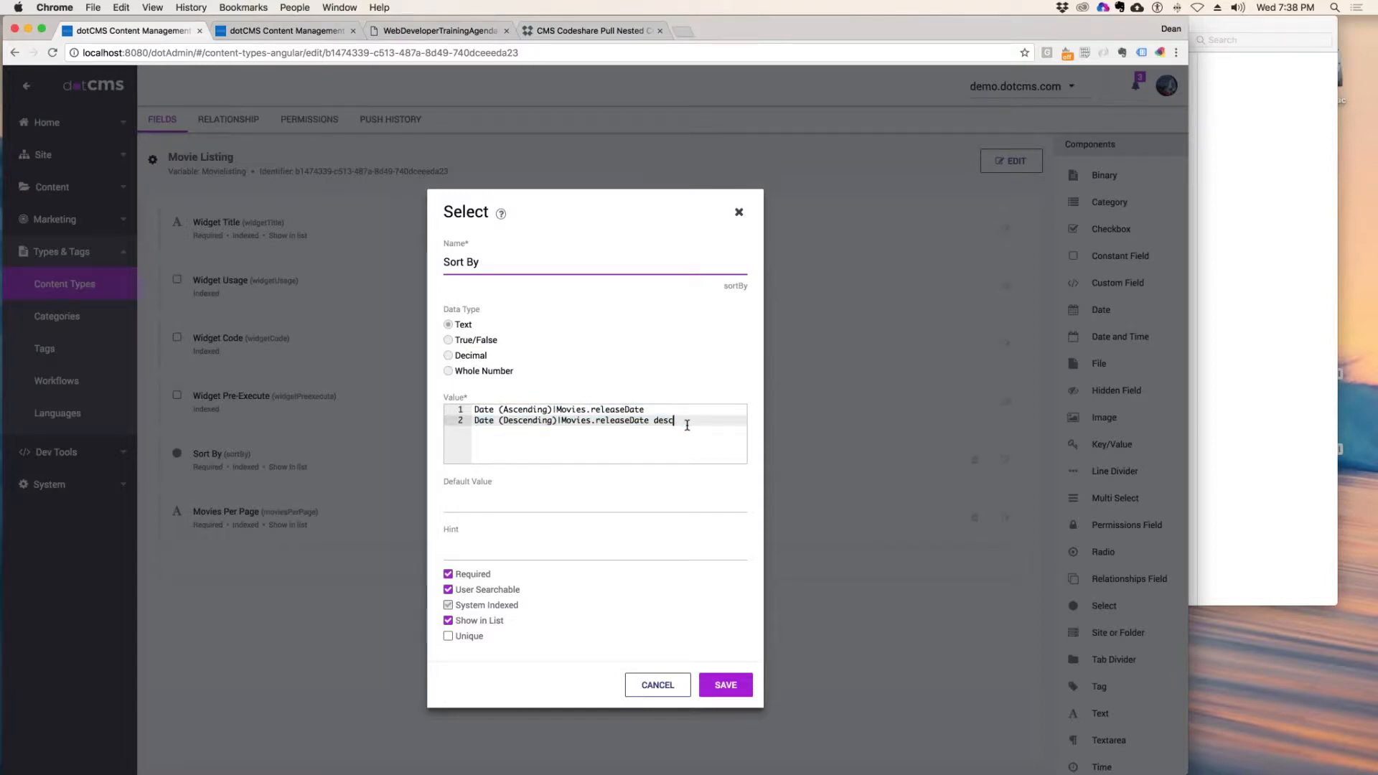
key(Return)
key(super+v)
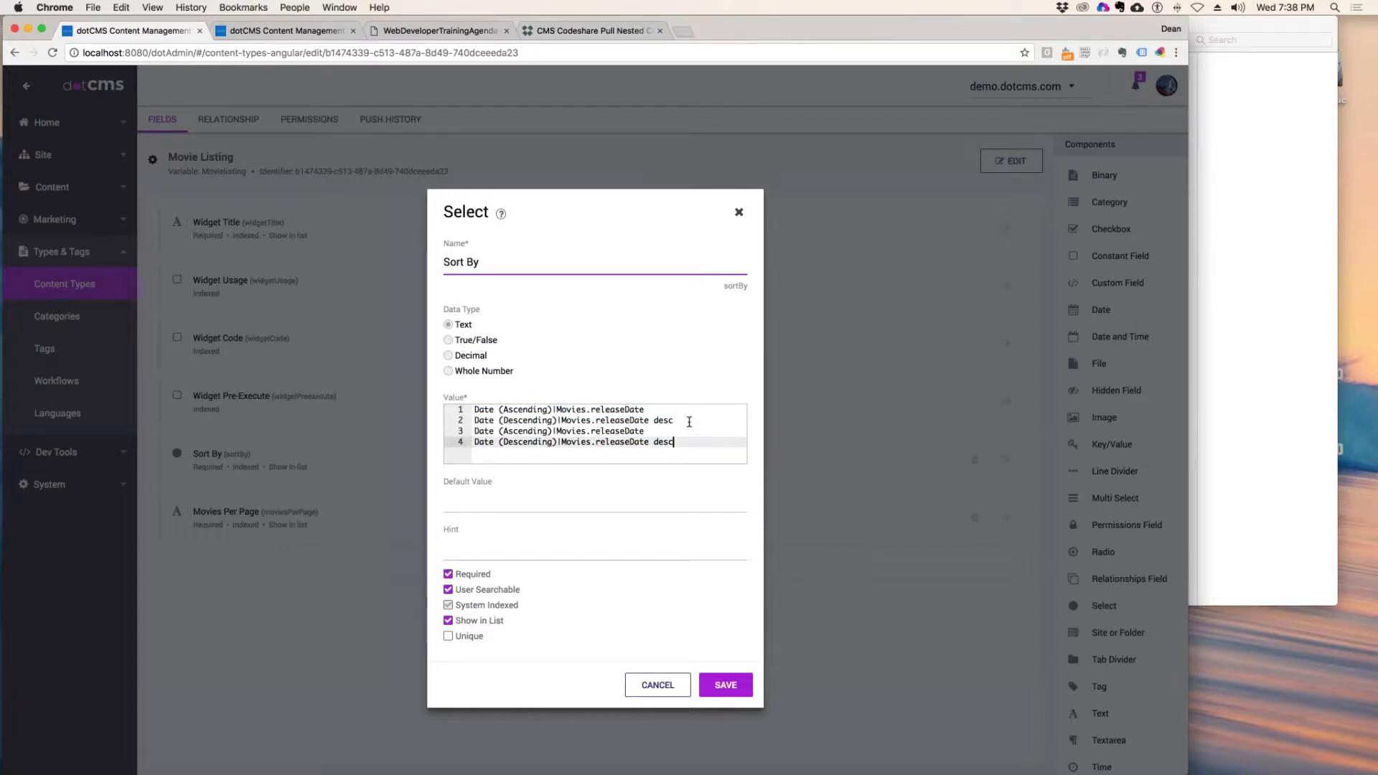
- Relabel the two duplicated Sort By options as Title (Ascending) and Title (Descending)
double_click(493, 431)
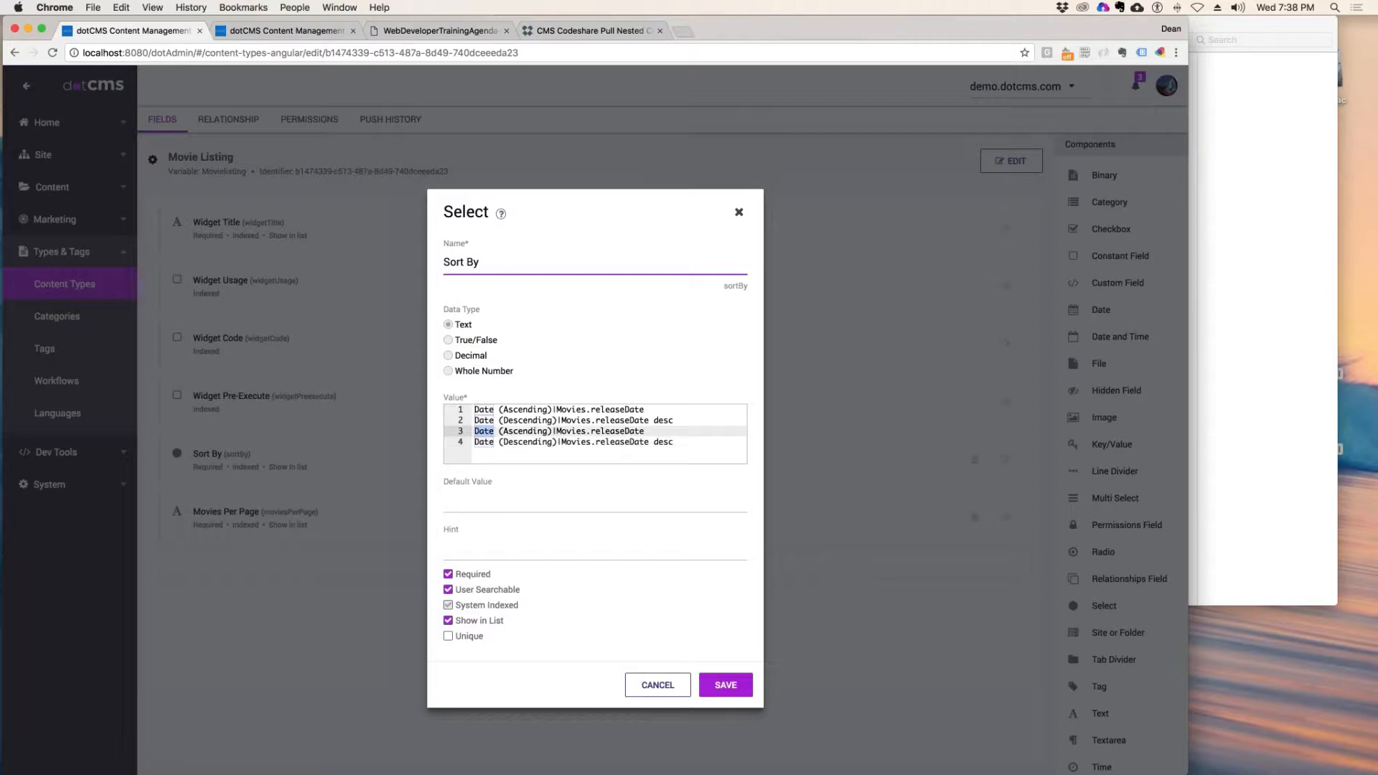
text(Title)
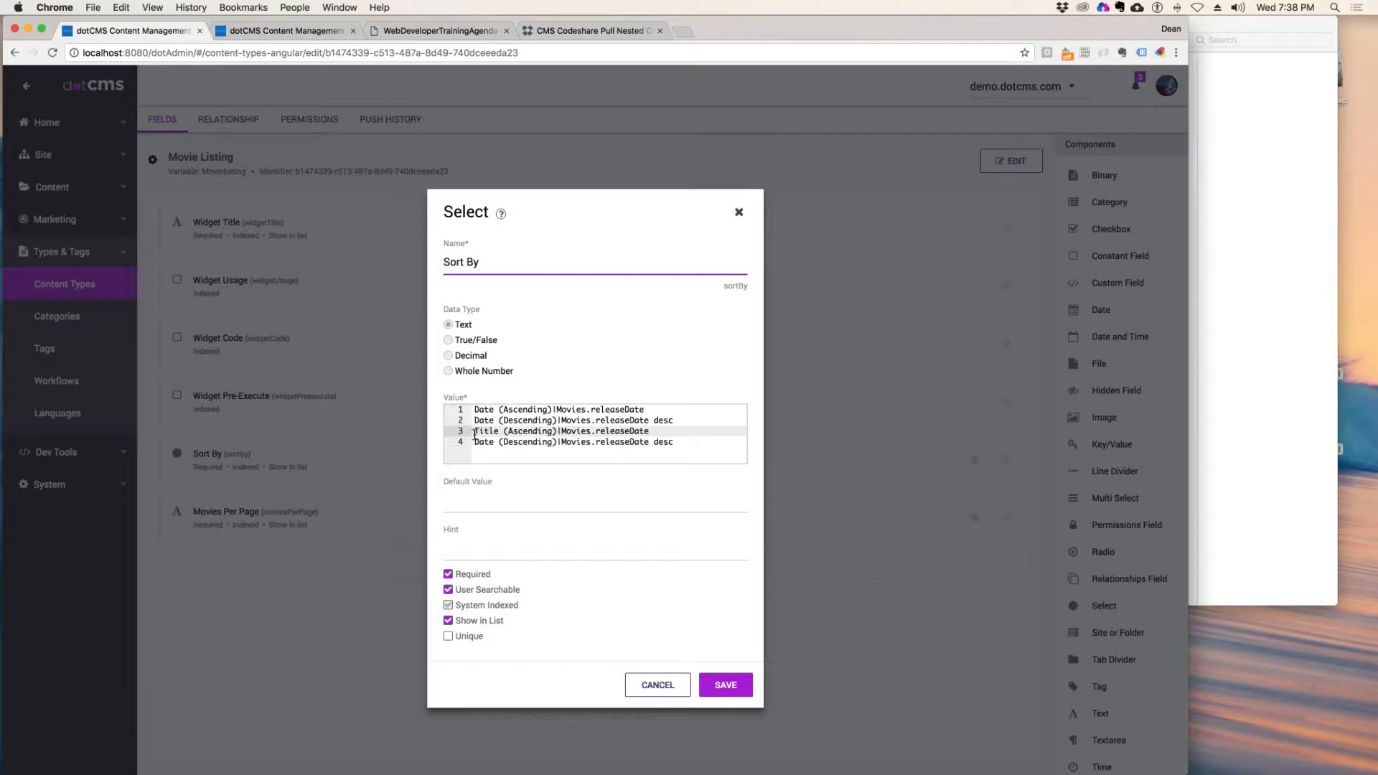
double_click(476, 441)
text(T)
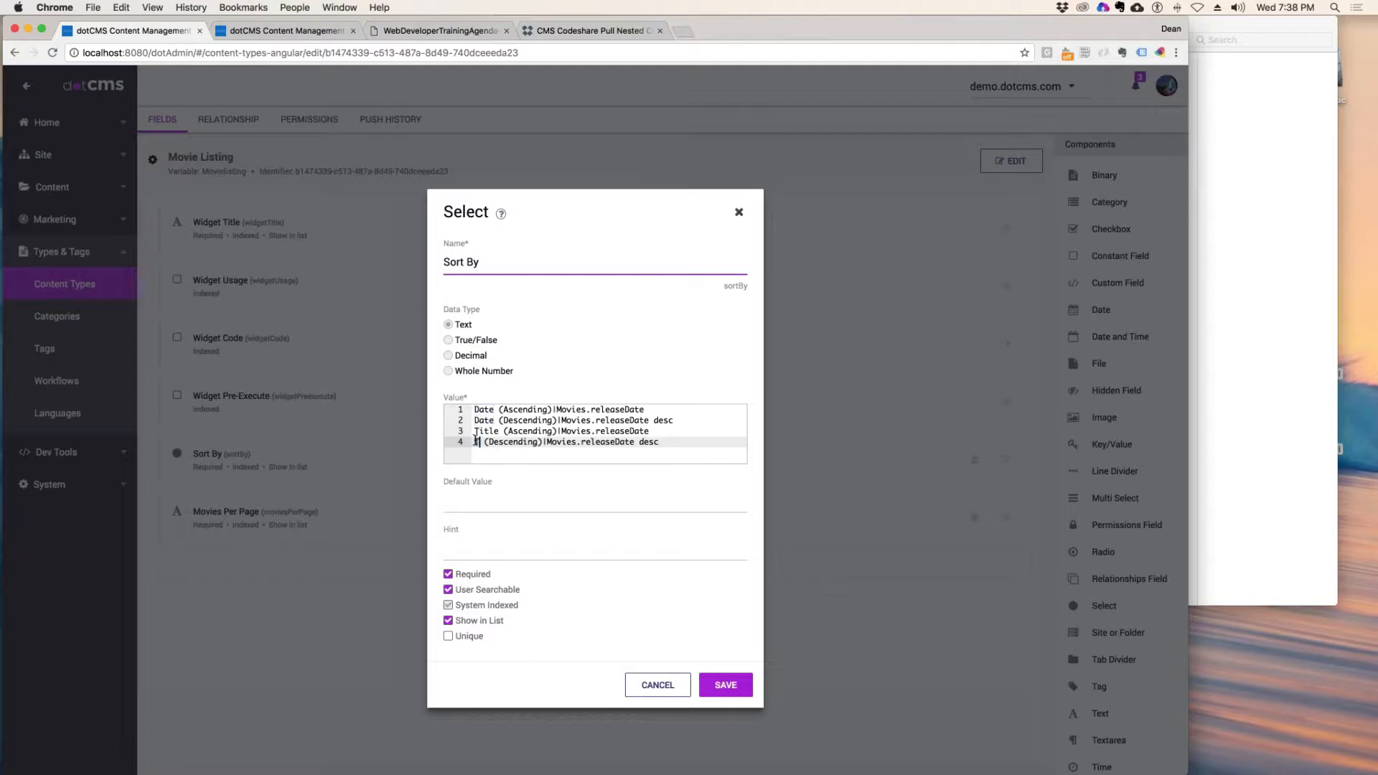
text(itle)
- Set the Title options' sort values to Movies.title and Movies.title desc, and save the Sort By field
click(680, 420)
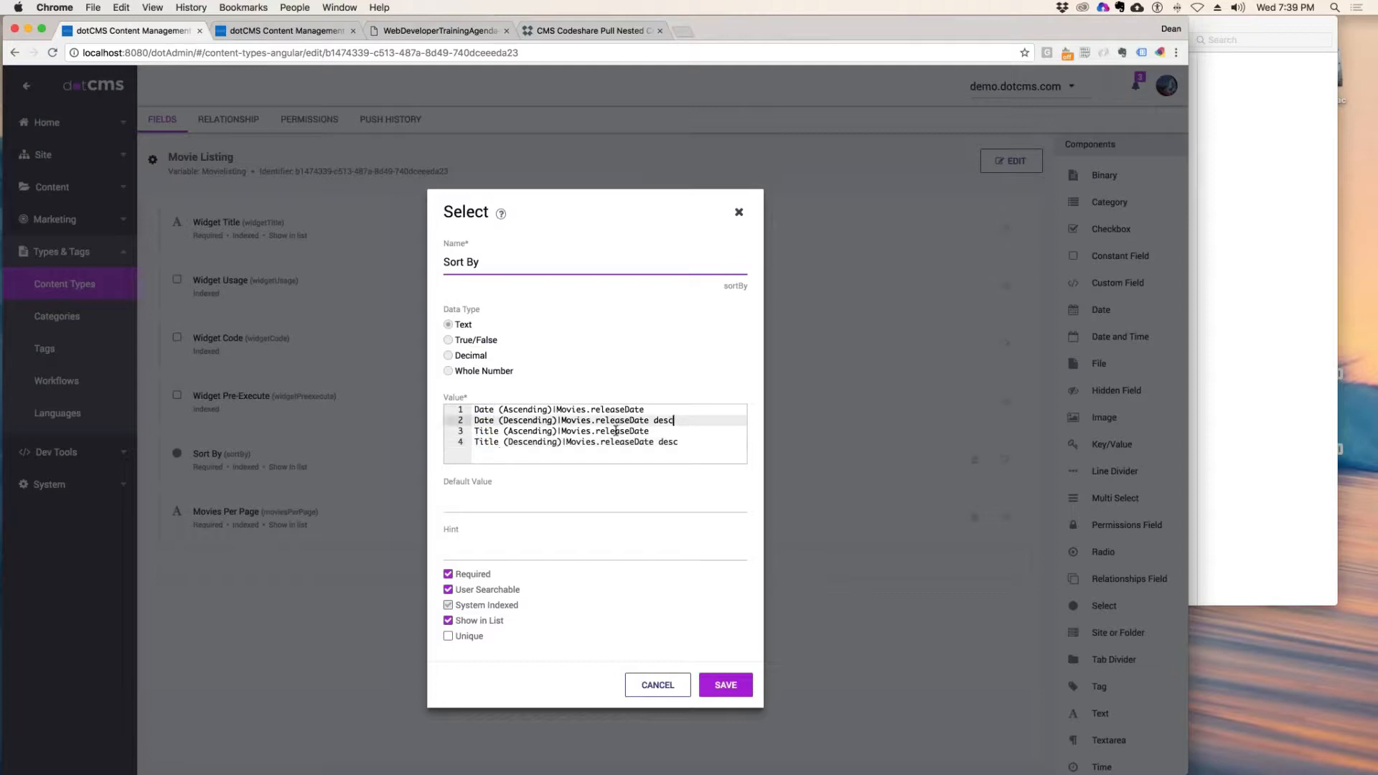
click(648, 431)
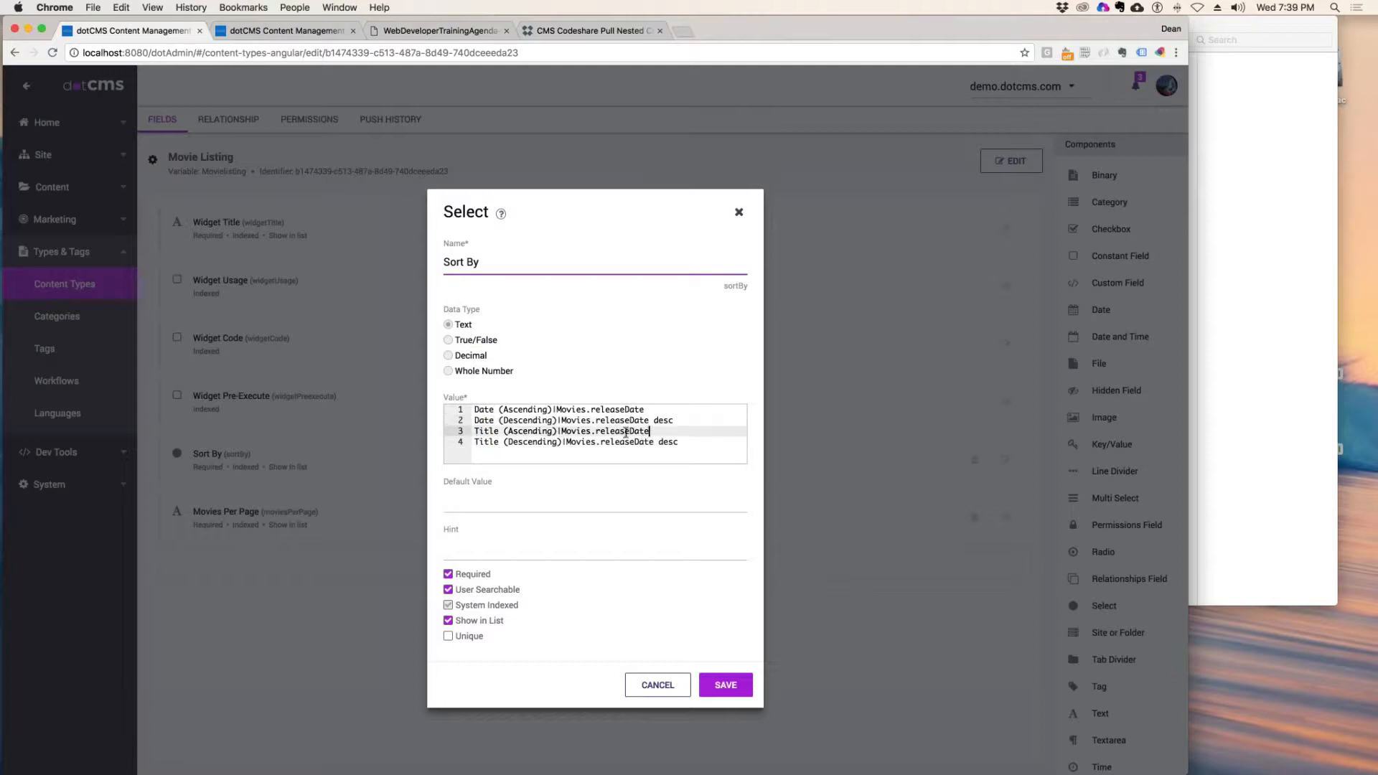
double_click(608, 431)
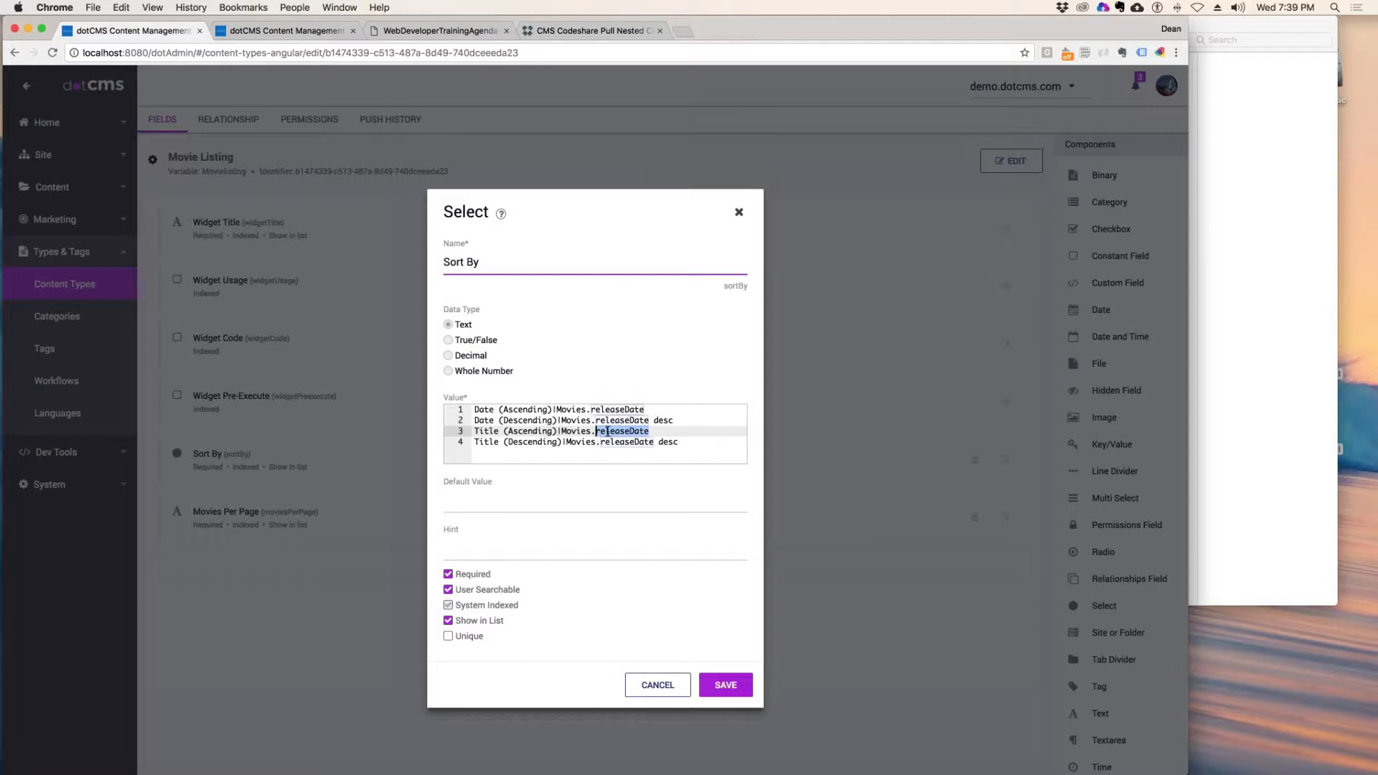
text(title)
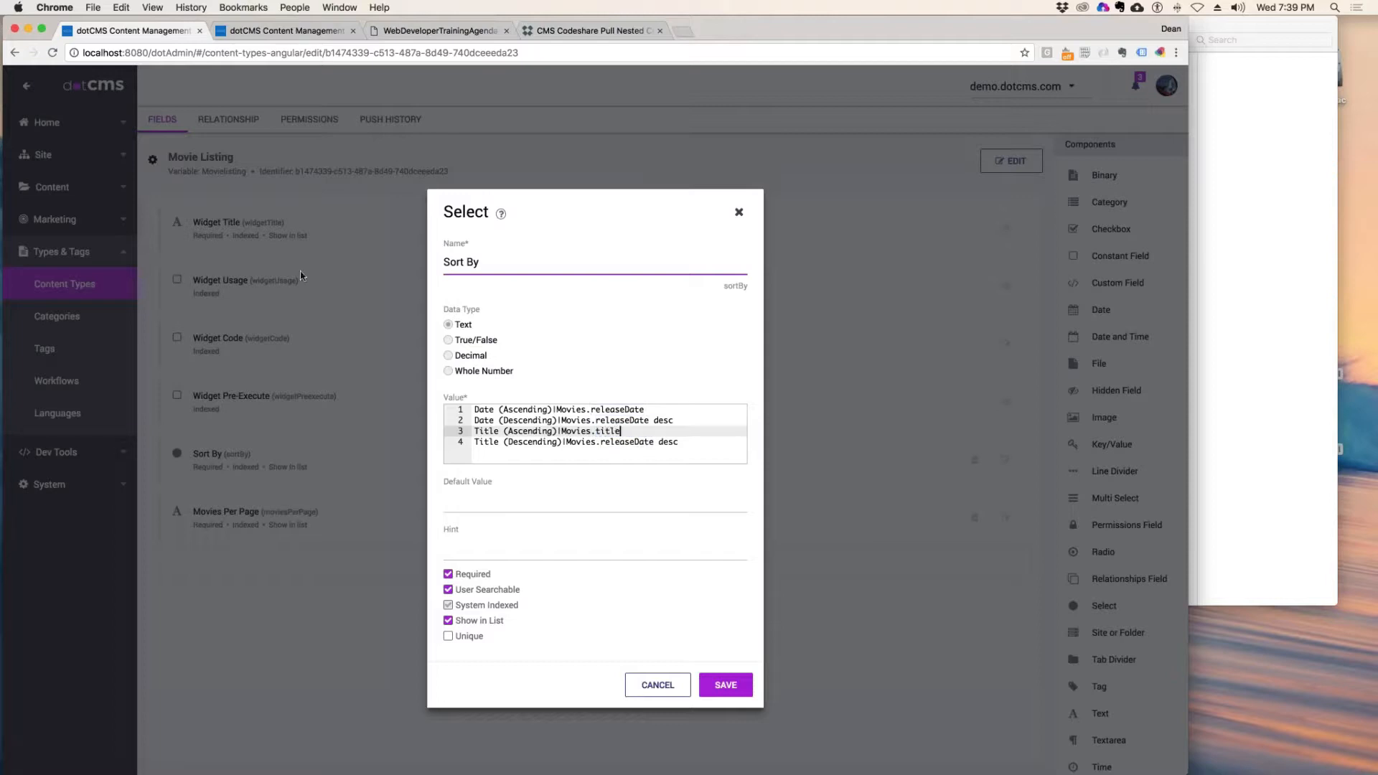
double_click(652, 443)
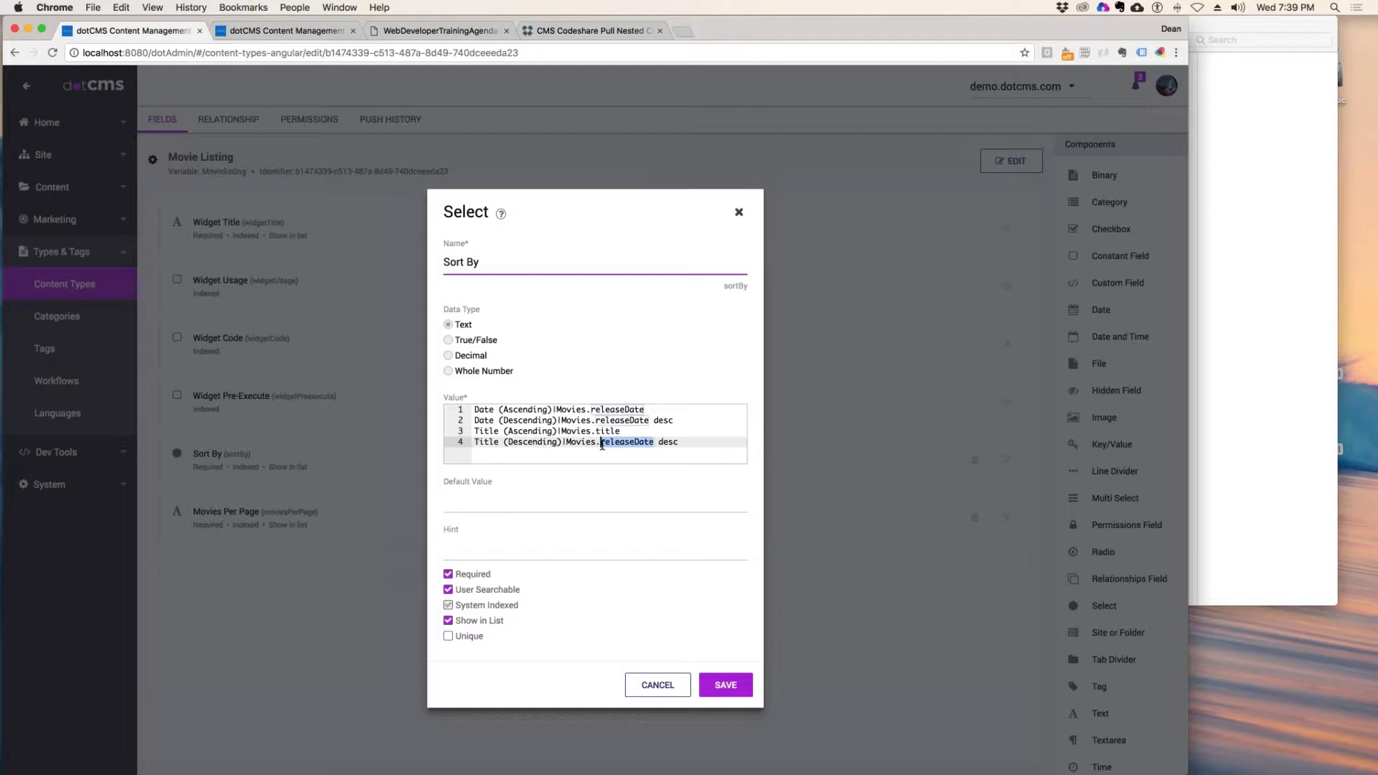
text(title)
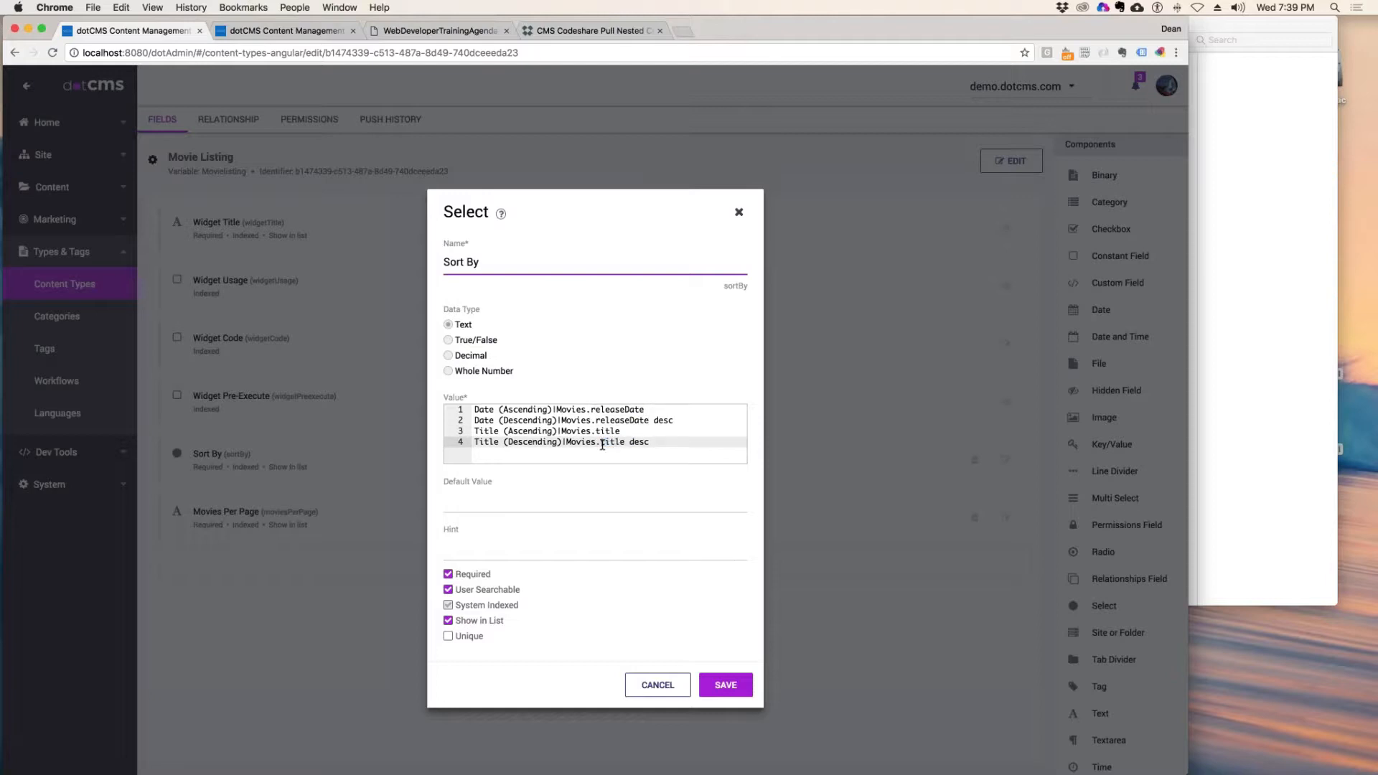
click(725, 684)
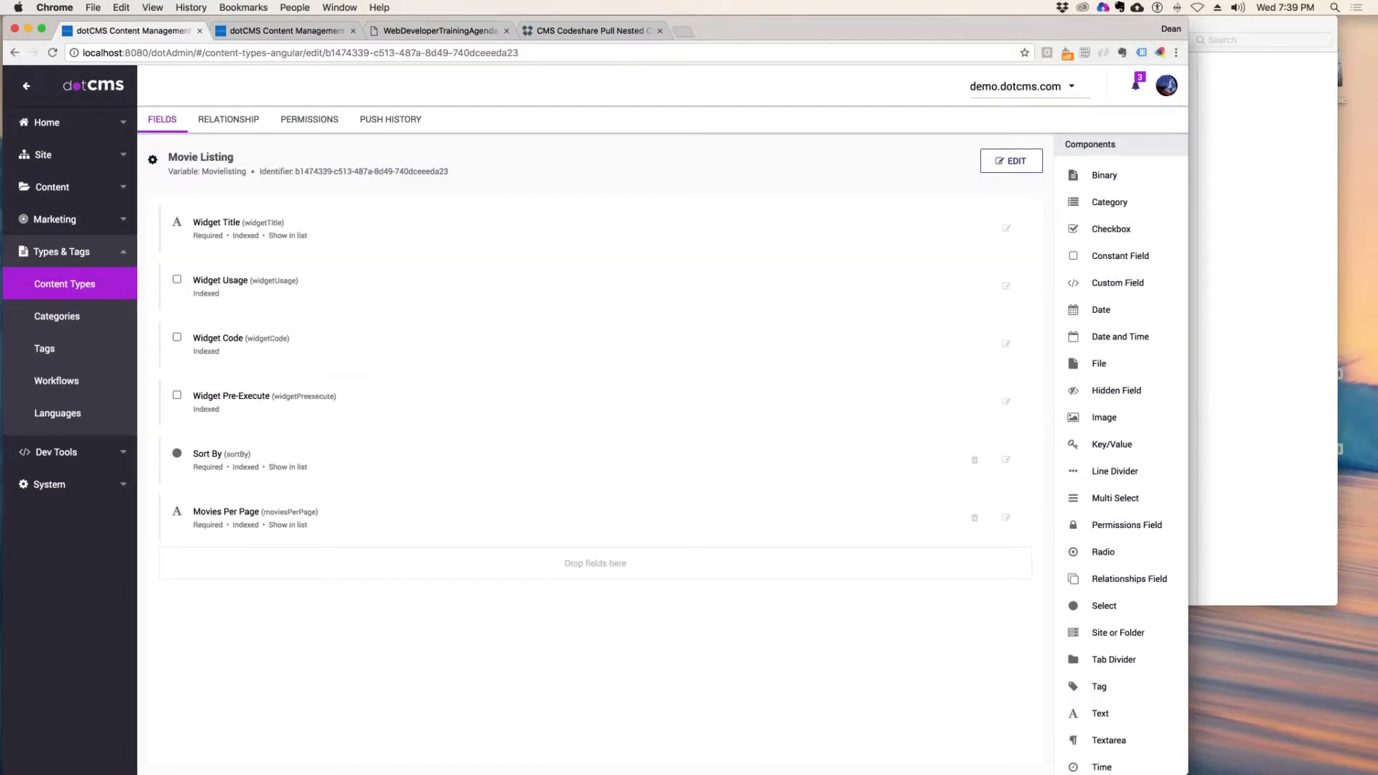
- Flush all caches in the system maintenance area
click(54, 162)
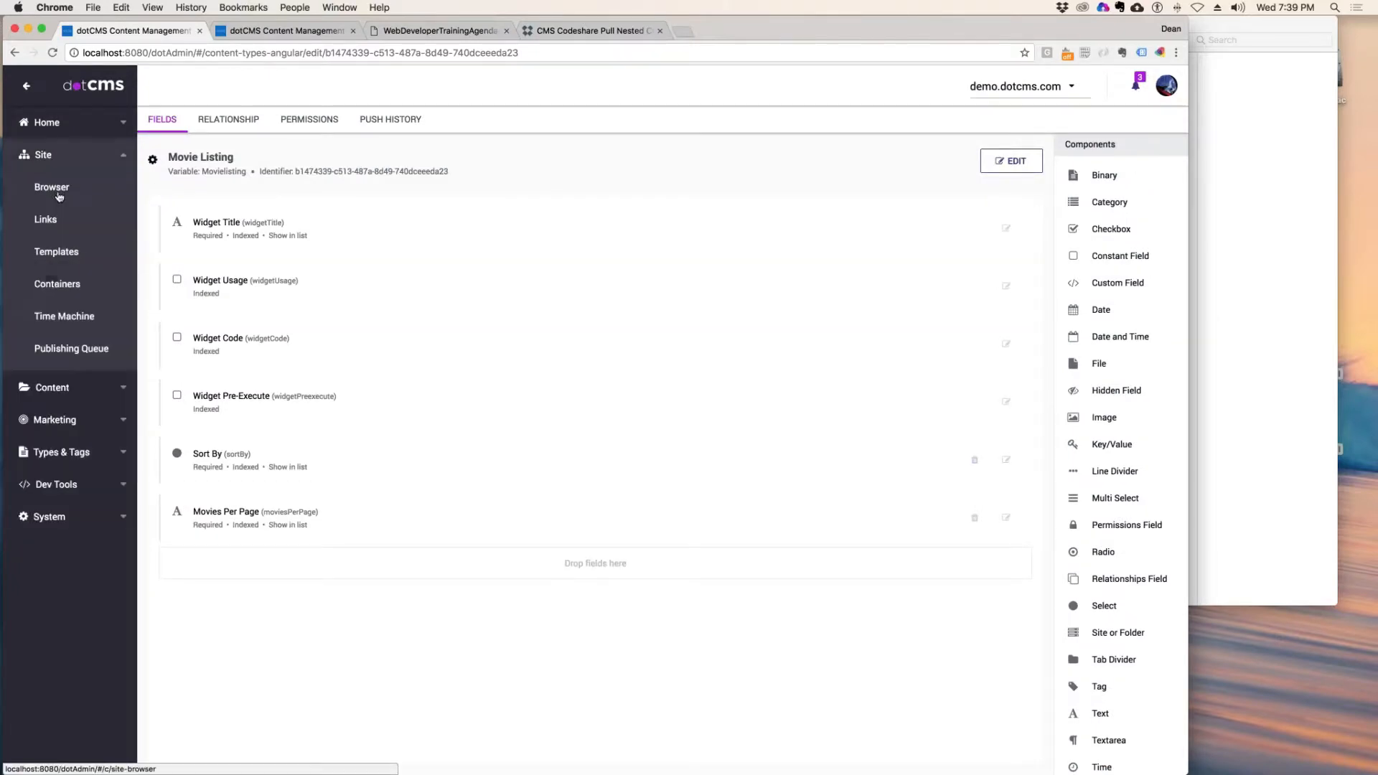
click(57, 518)
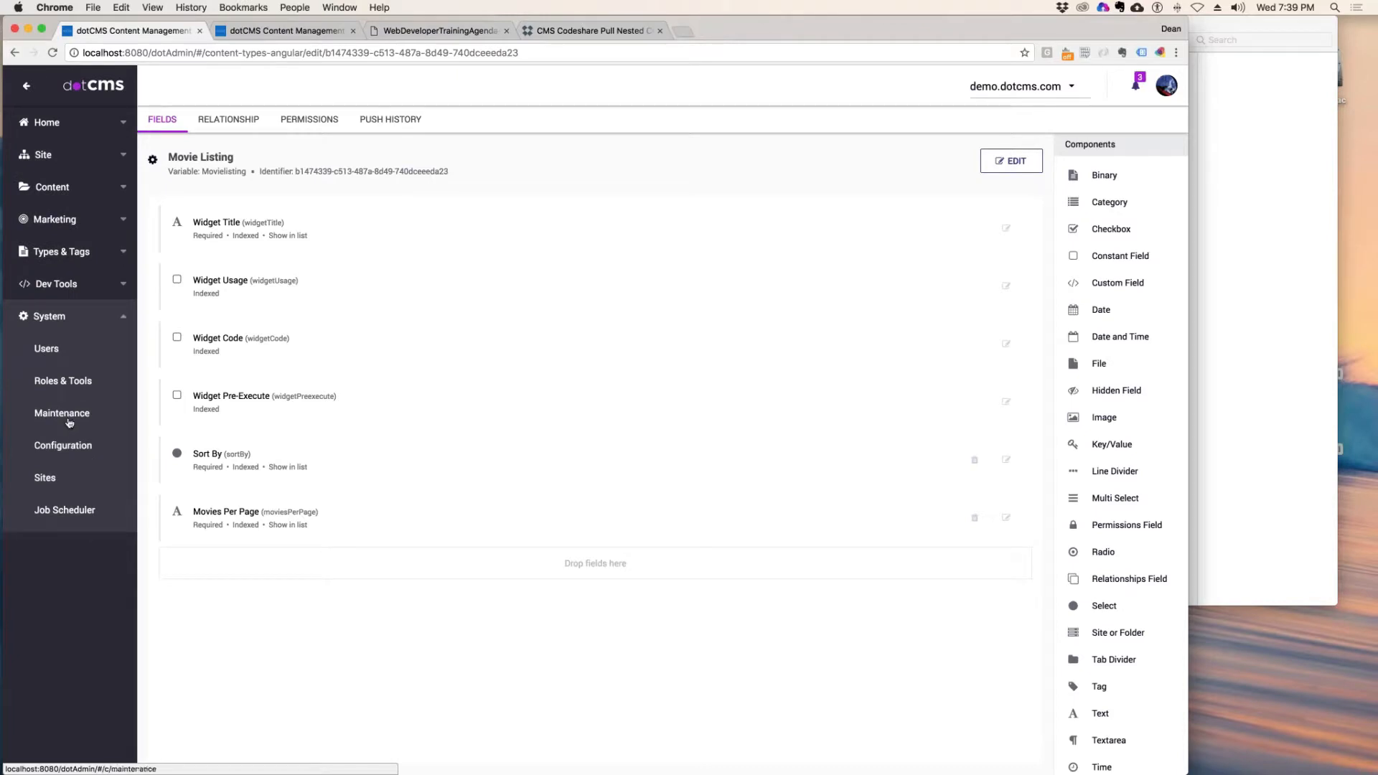
click(115, 414)
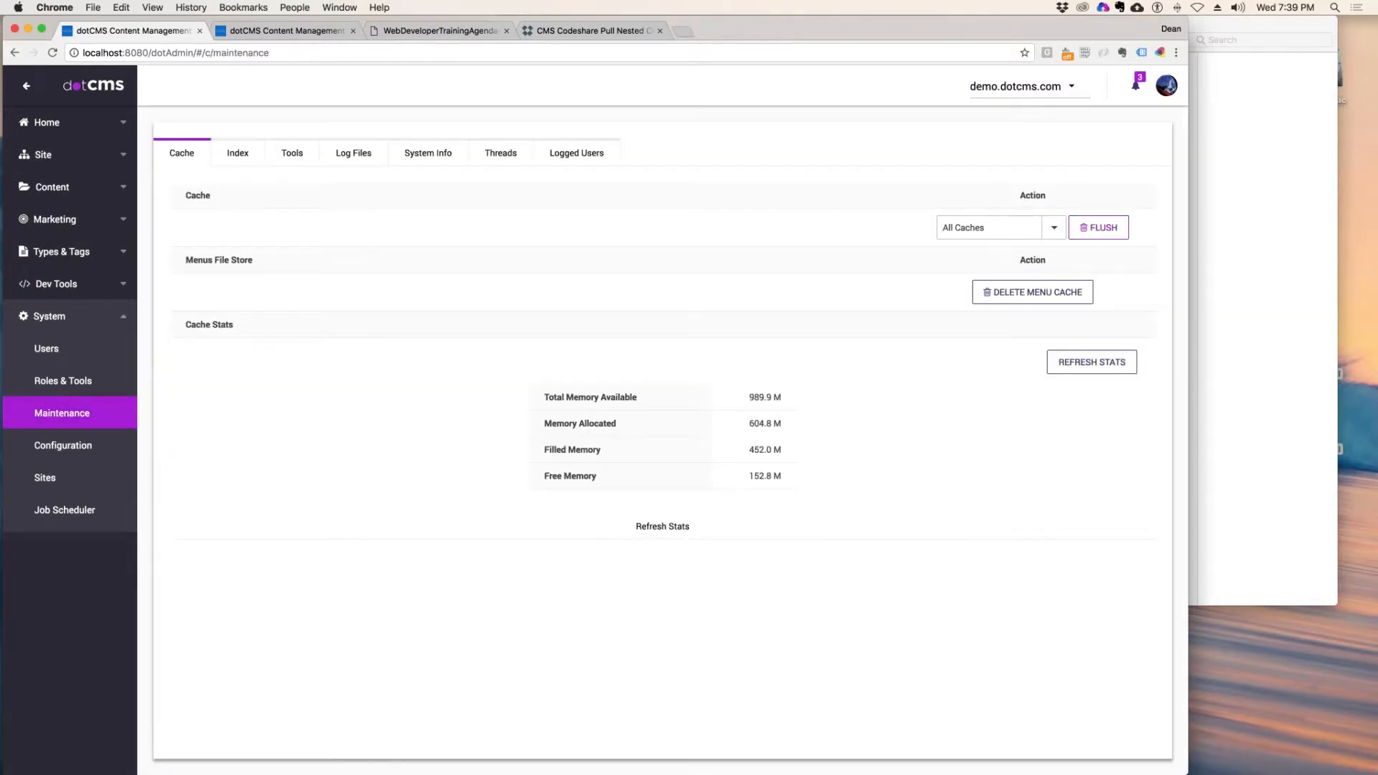
- Open the movie-listing page from the training folder in the site browser
click(49, 188)
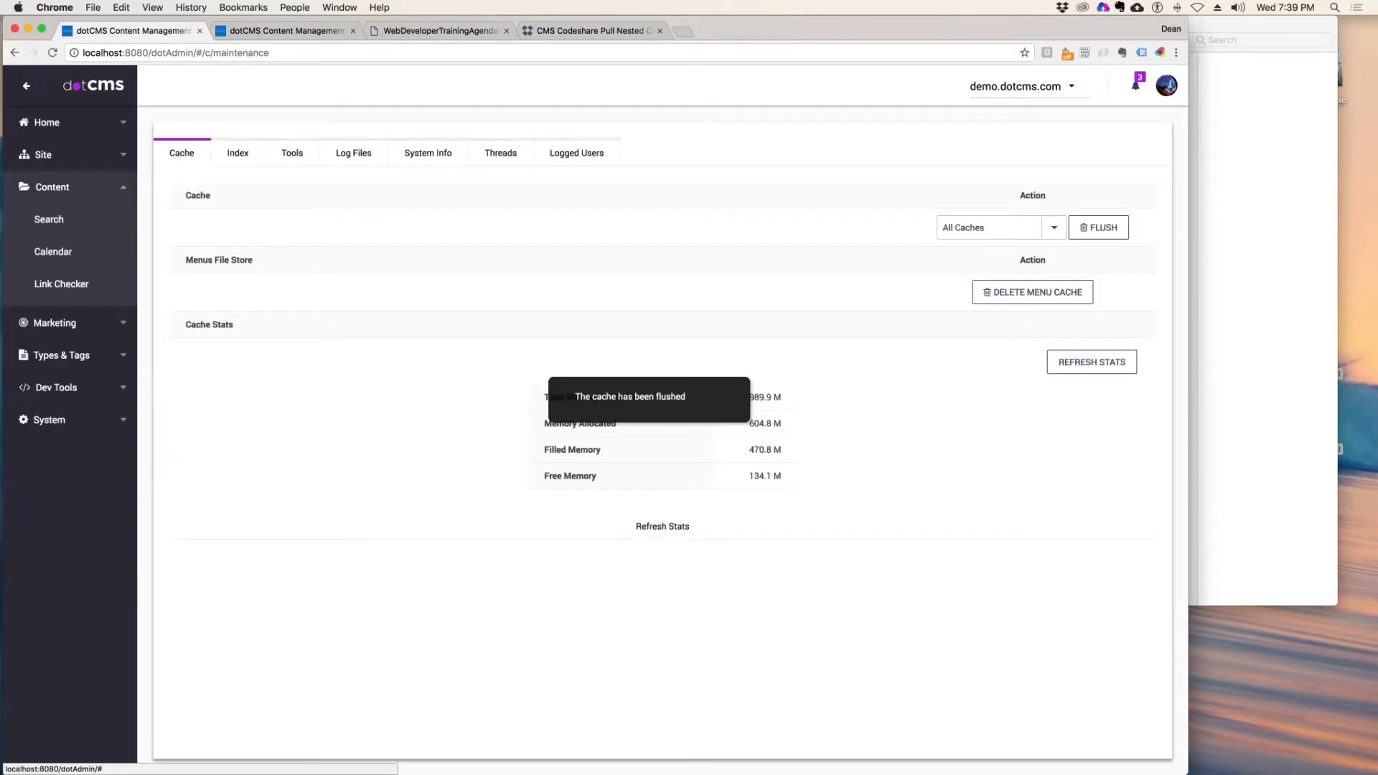
click(58, 223)
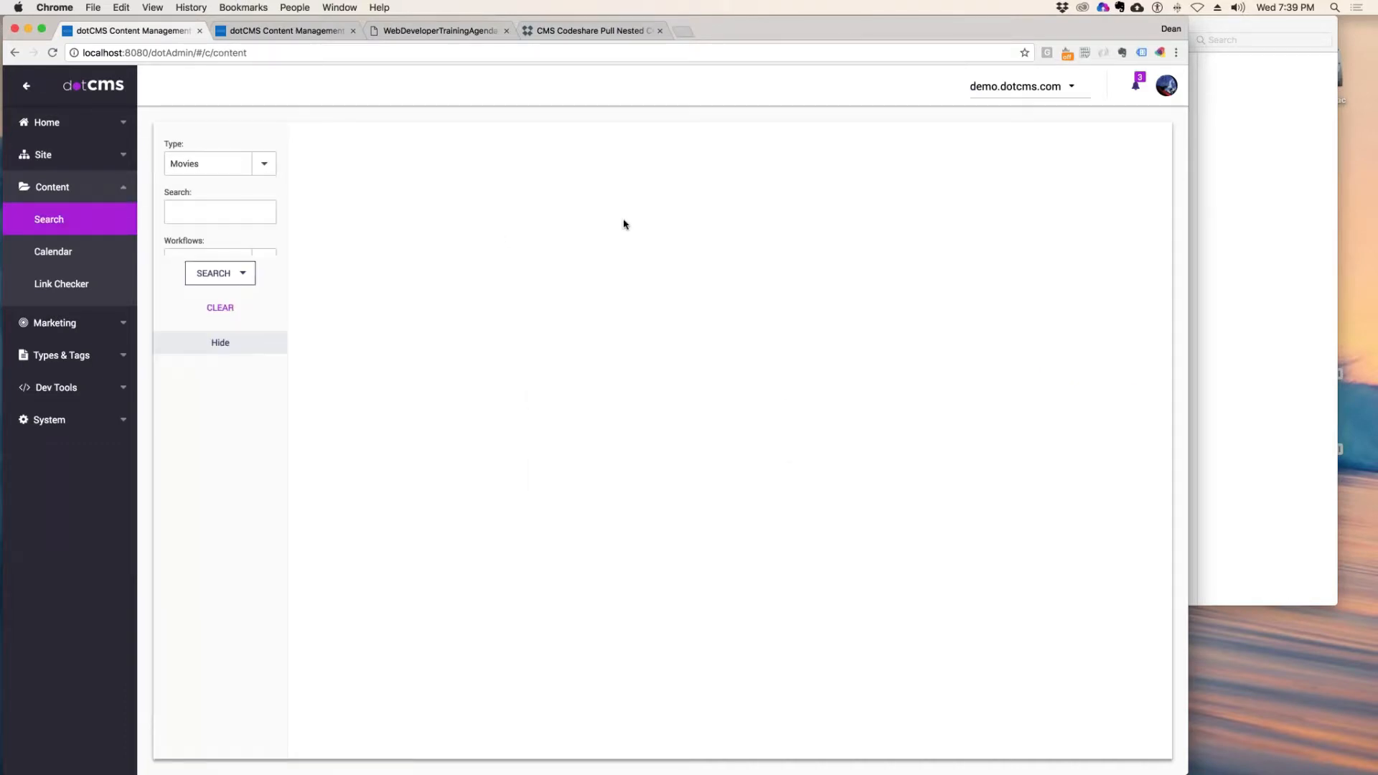
click(61, 157)
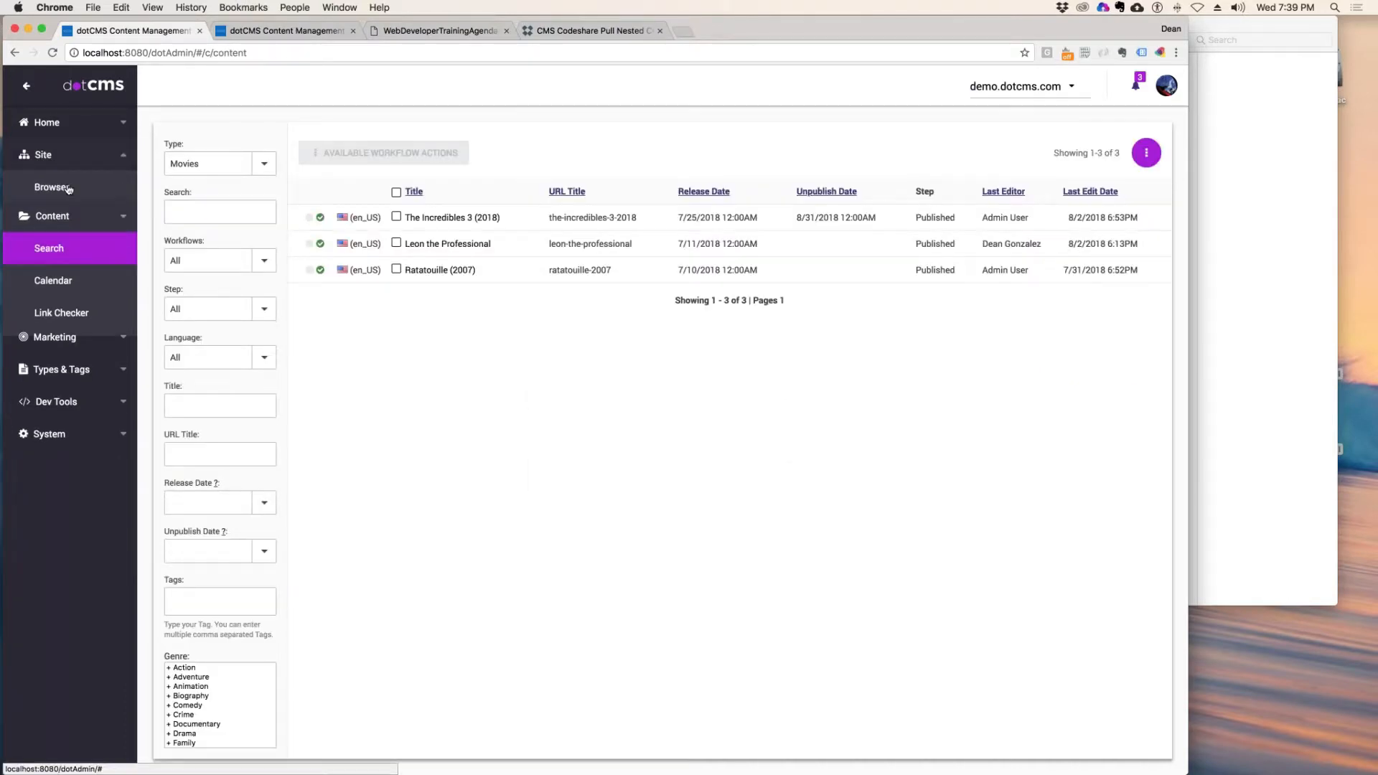
click(68, 188)
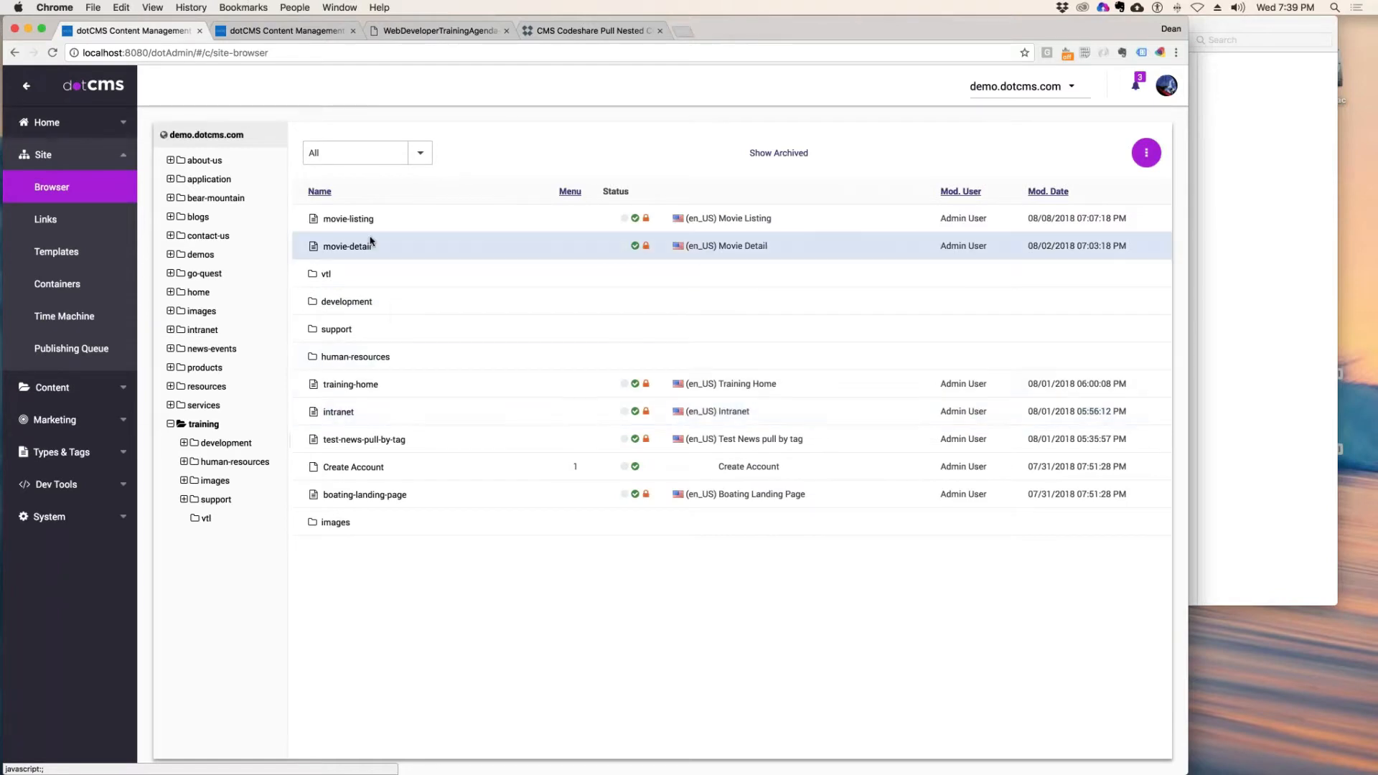
click(352, 219)
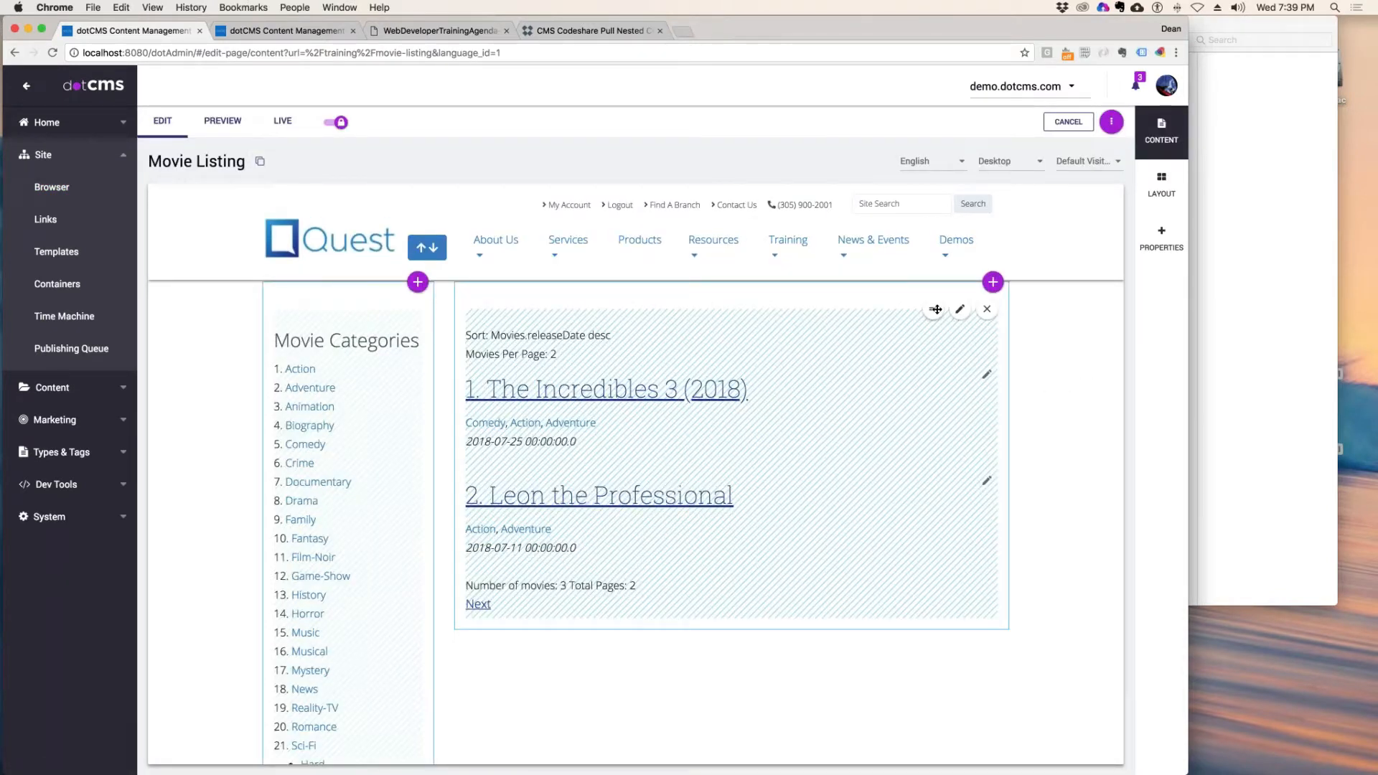
- Set the Movie Listing widget's Sort By to Title (Ascending), save it, and page forward and back through the listing
click(959, 310)
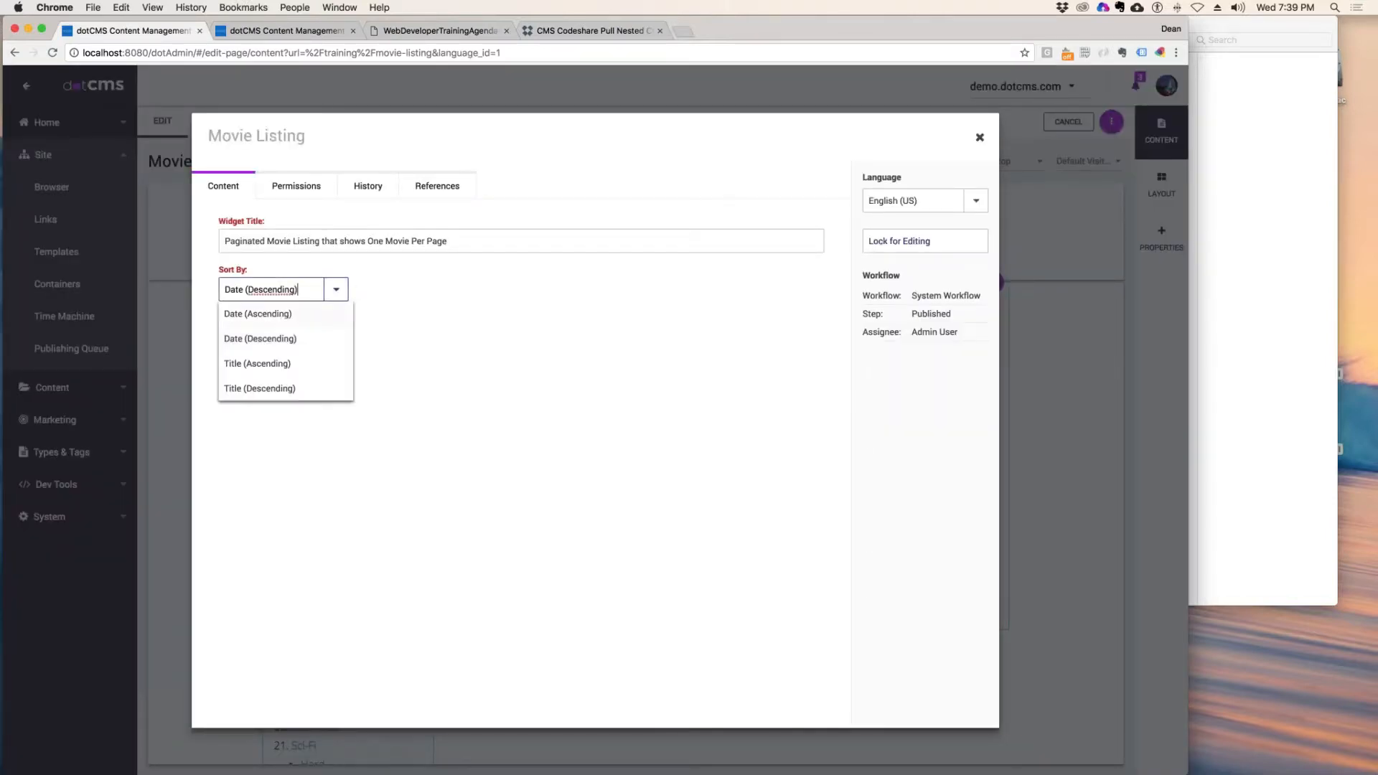
click(338, 292)
click(265, 366)
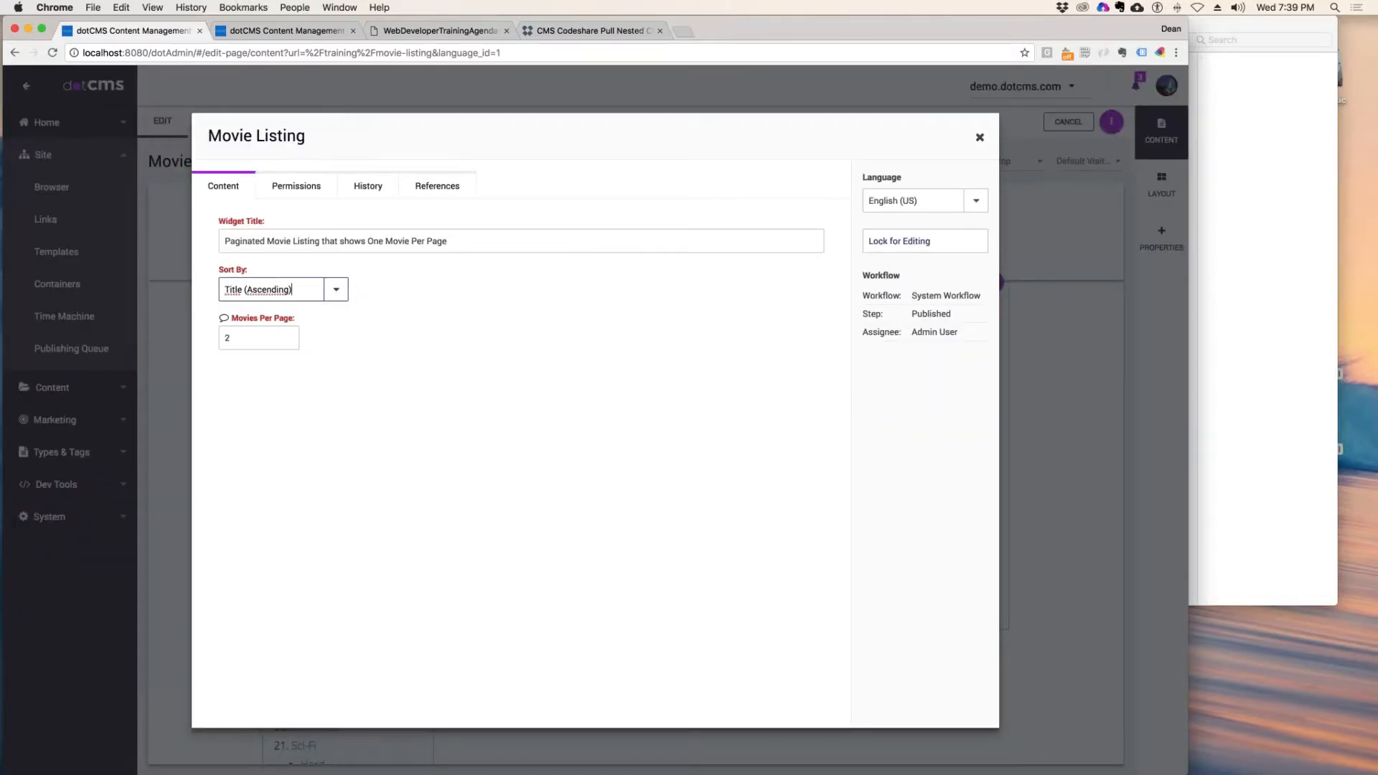
click(933, 244)
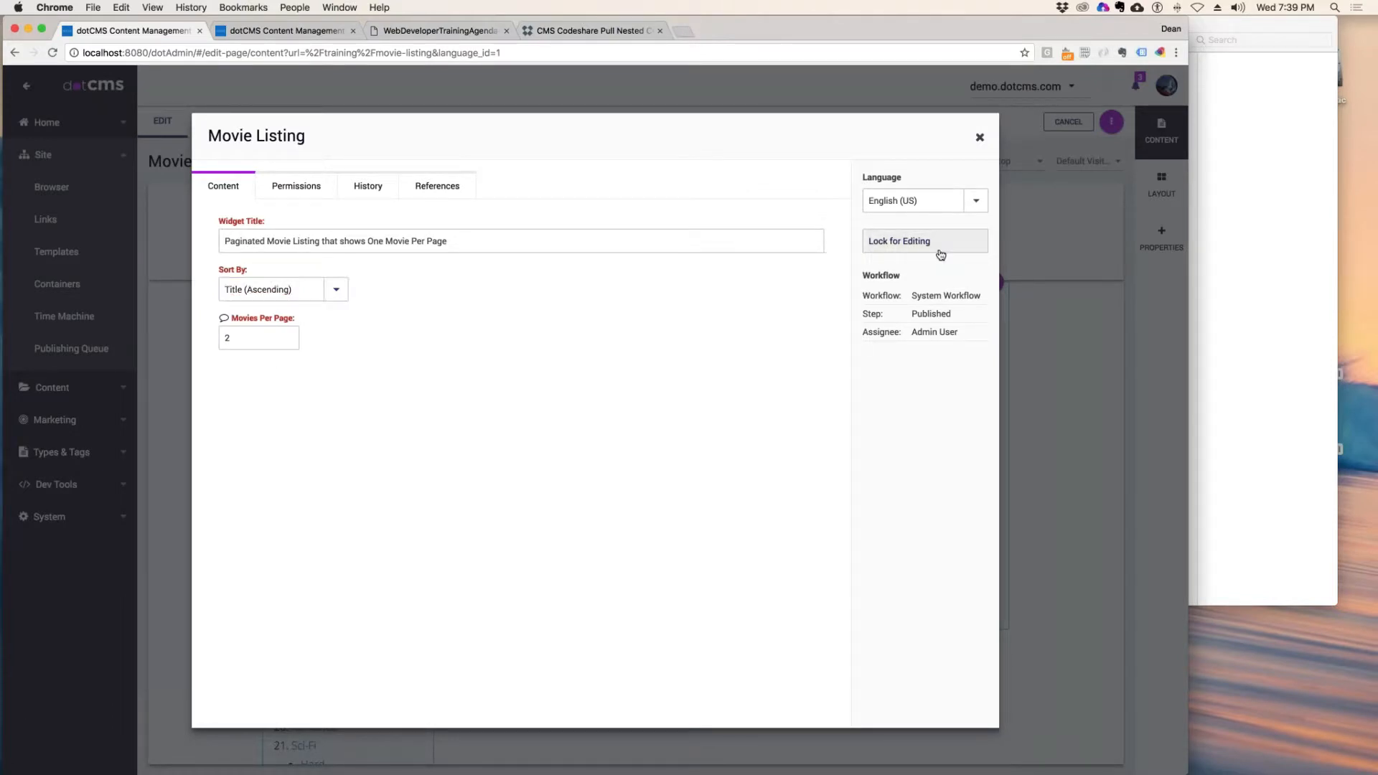
click(913, 286)
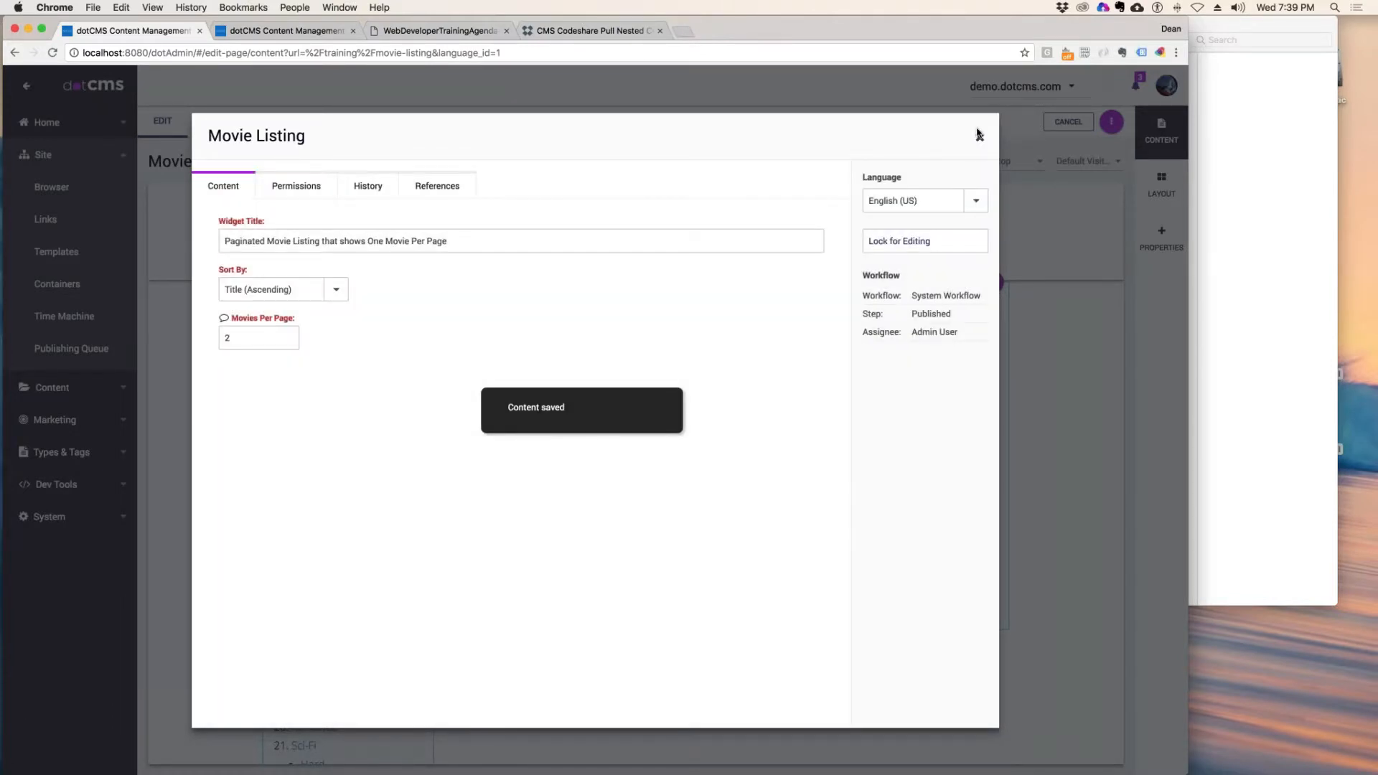
click(979, 138)
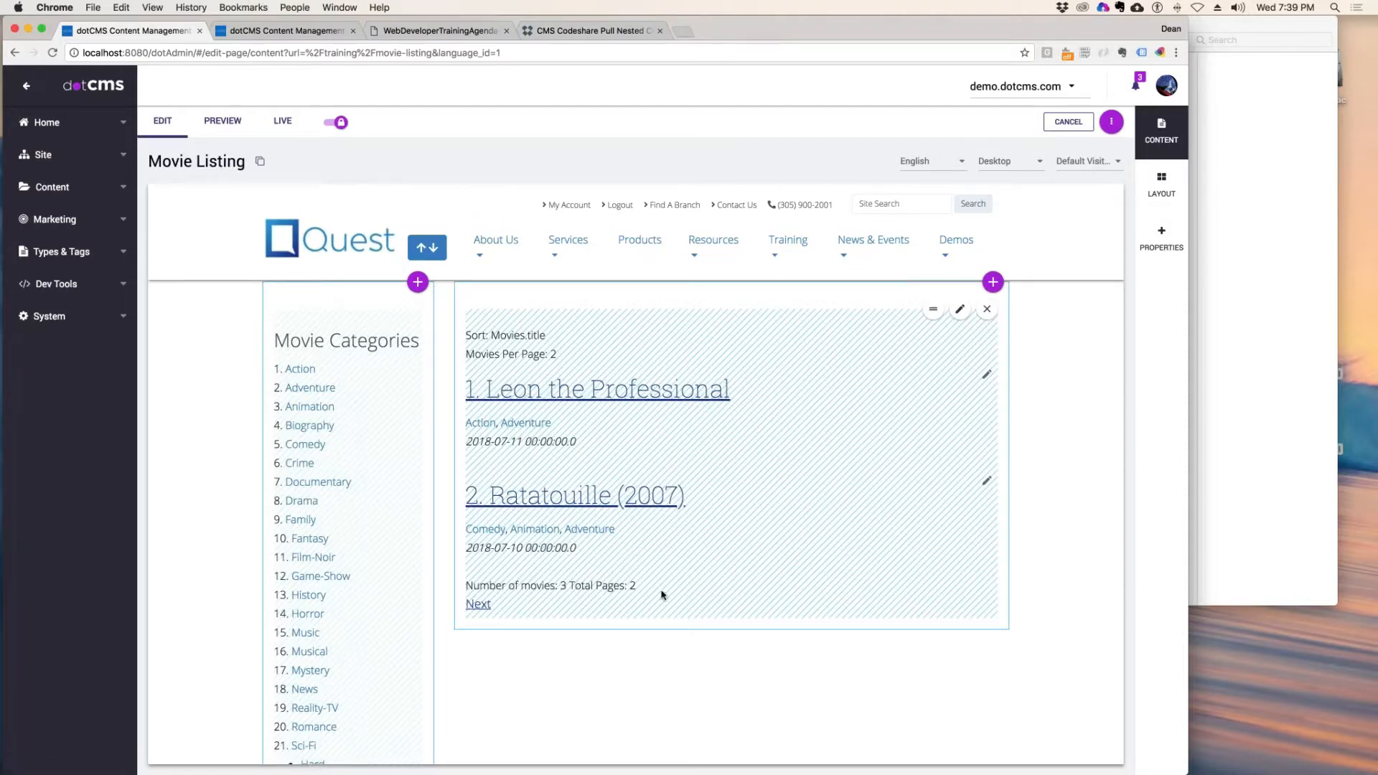
click(478, 604)
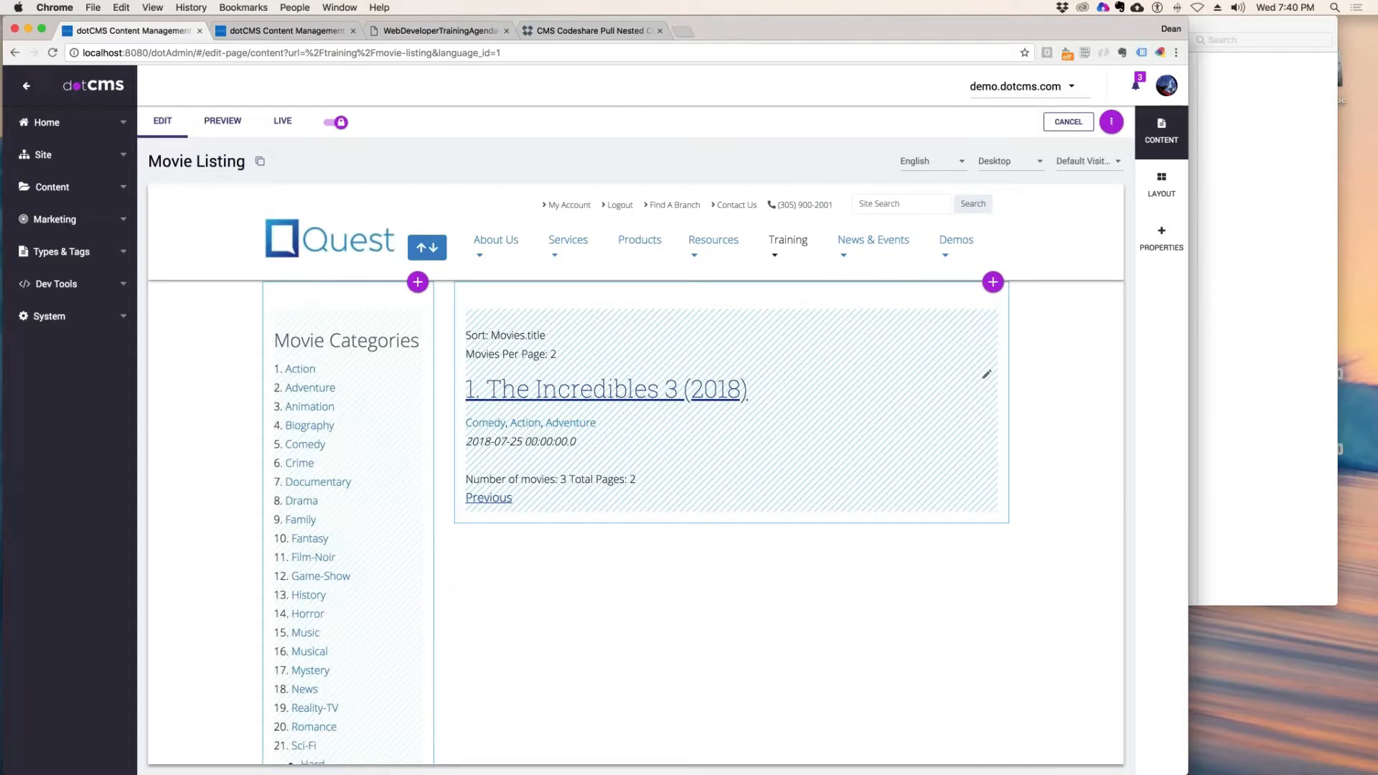
click(488, 498)
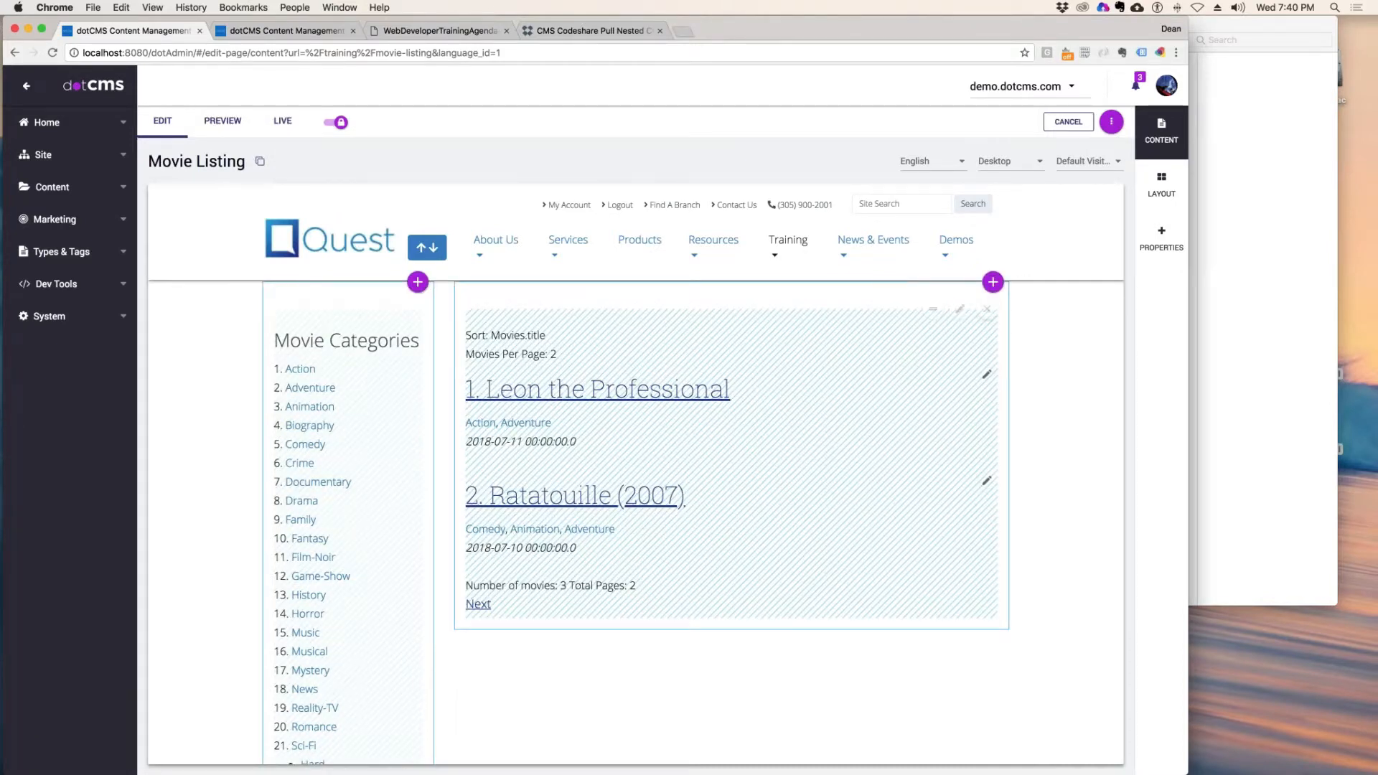
- Set the Movie Listing widget to 3 movies per page sorted by Title (Descending), and save it
click(960, 312)
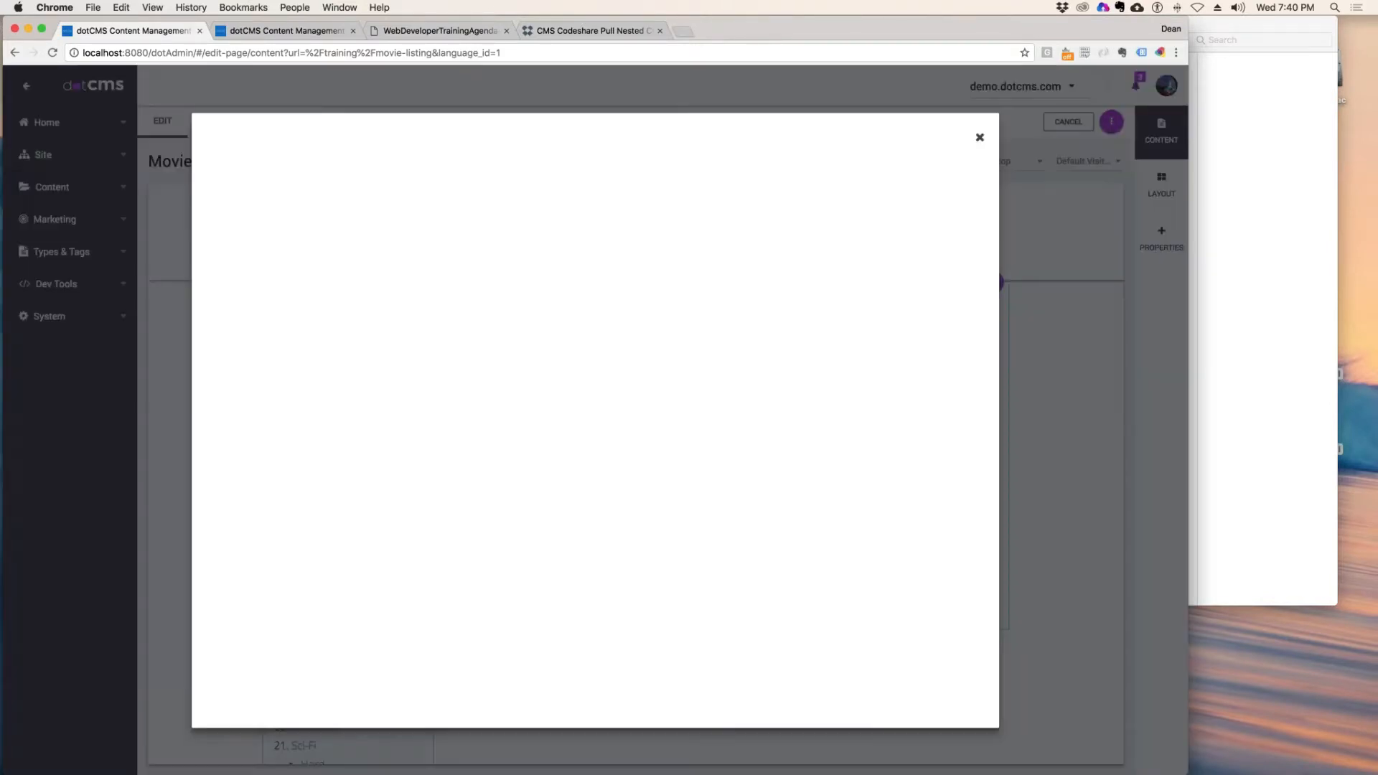
double_click(227, 338)
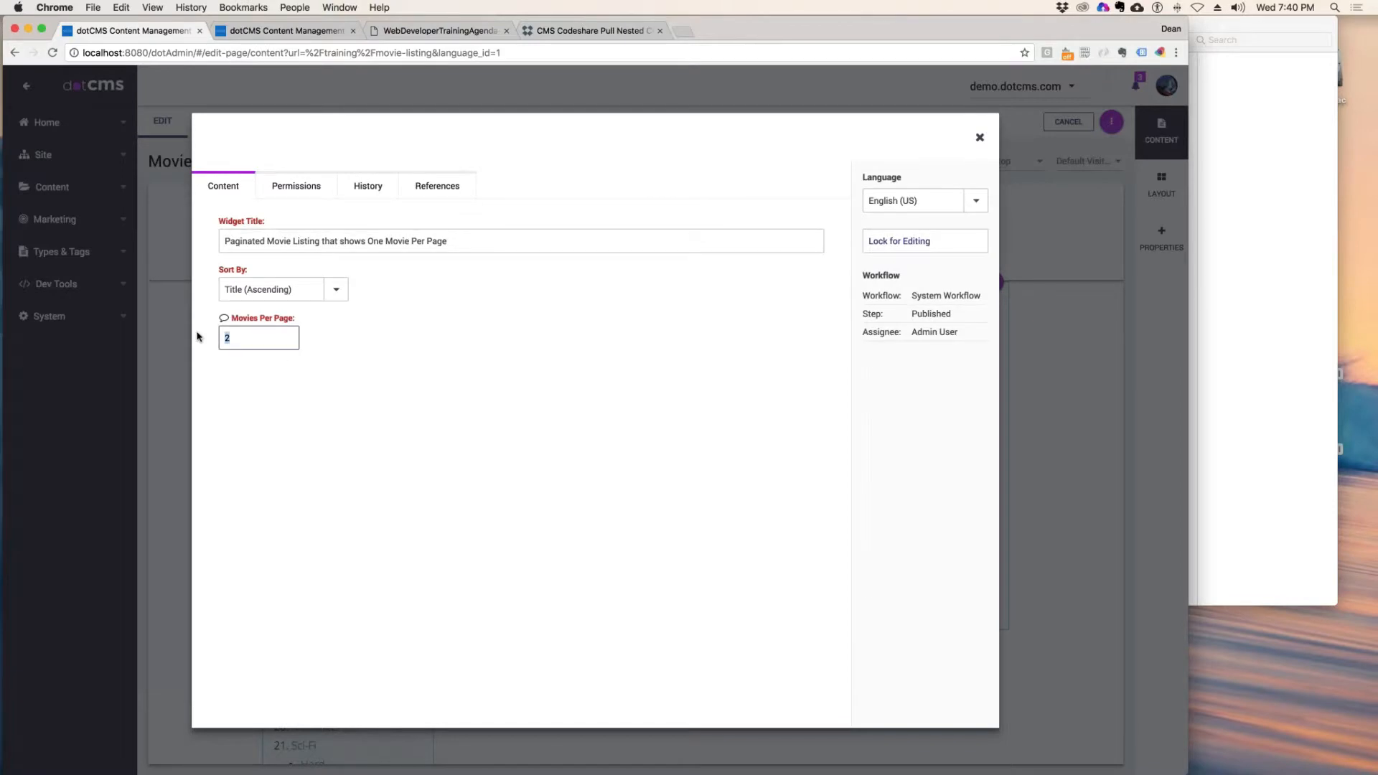
text(3)
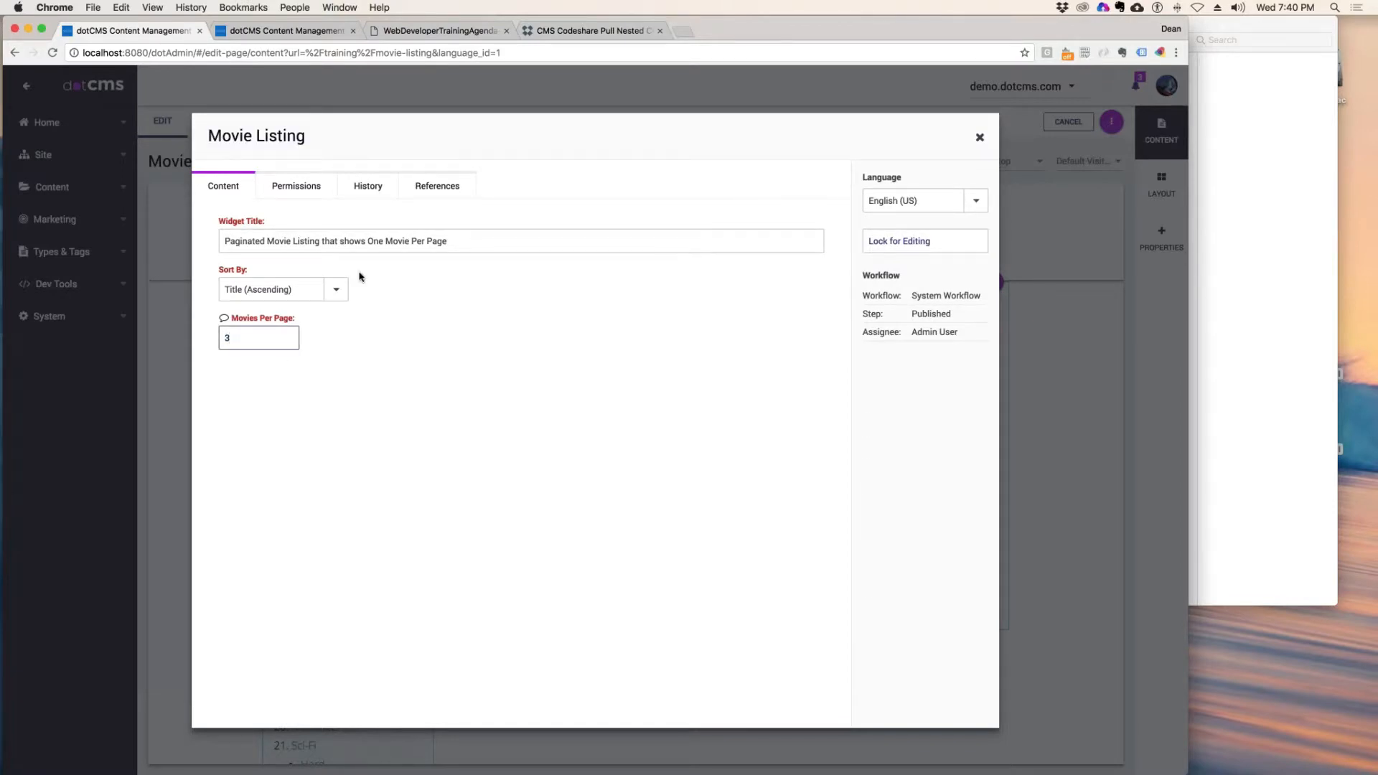
click(331, 293)
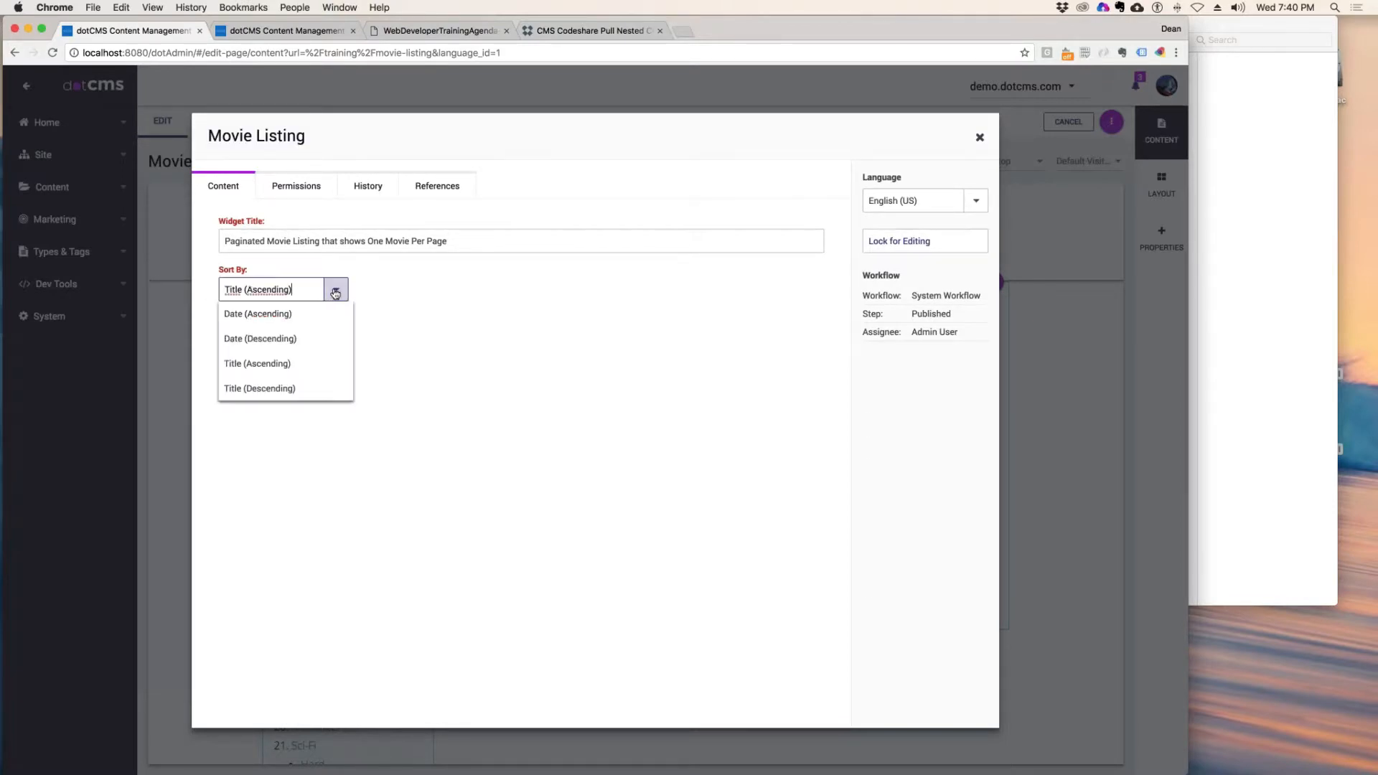
click(273, 388)
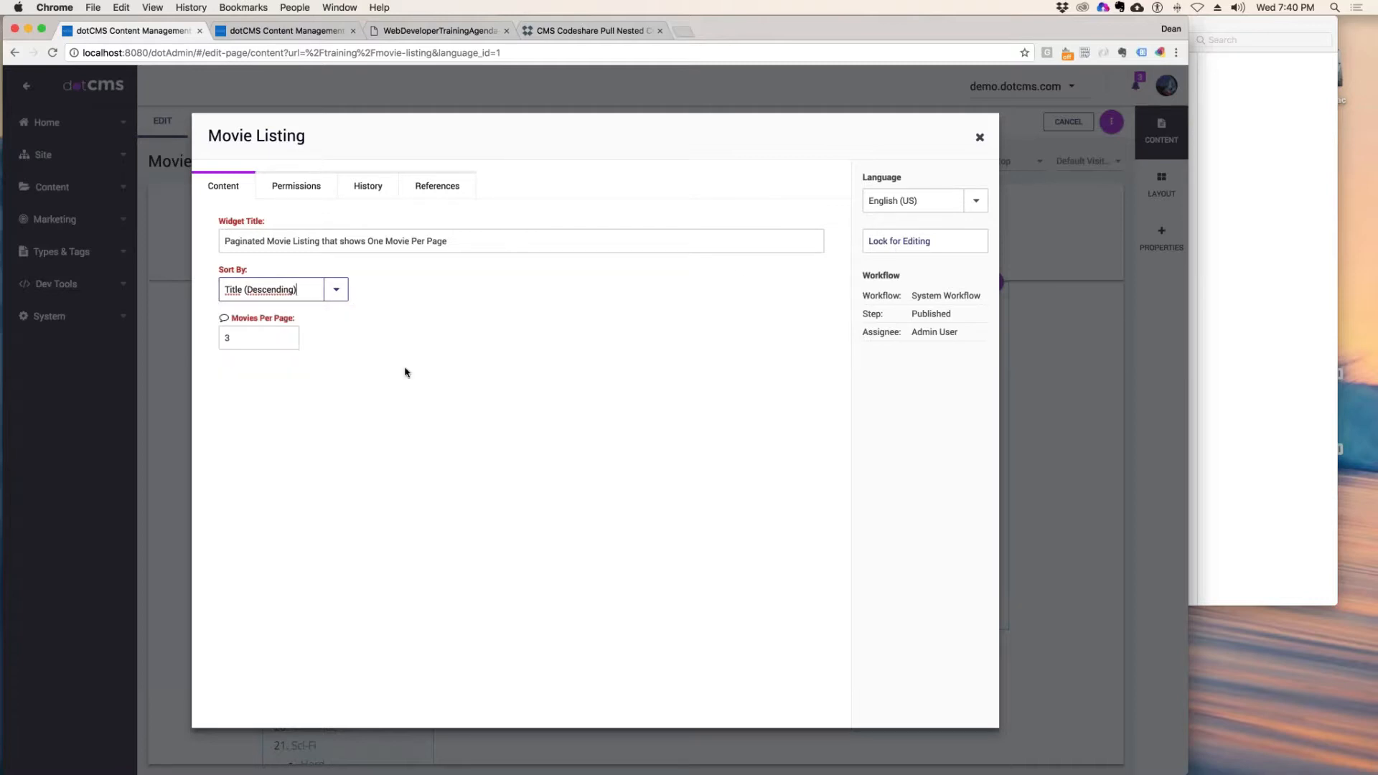
click(884, 251)
click(934, 289)
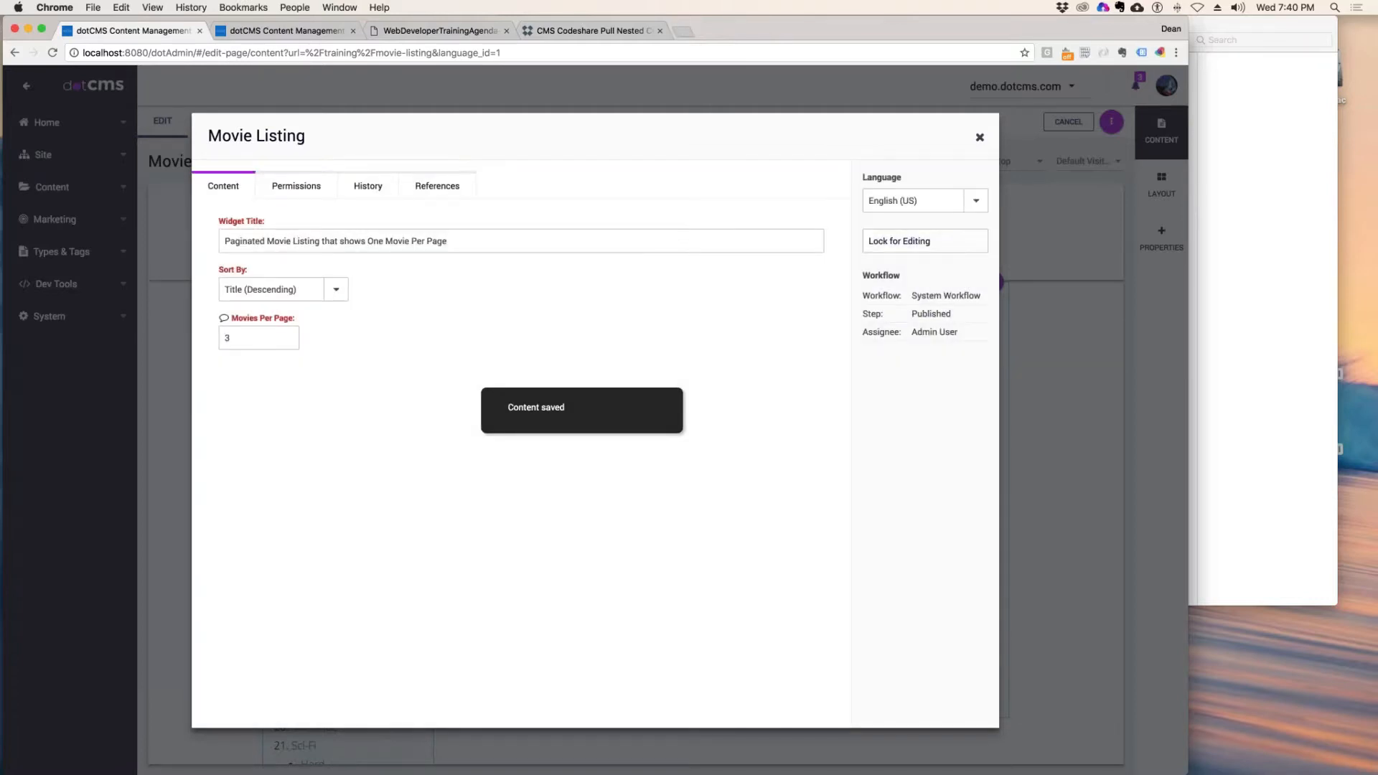
click(979, 137)
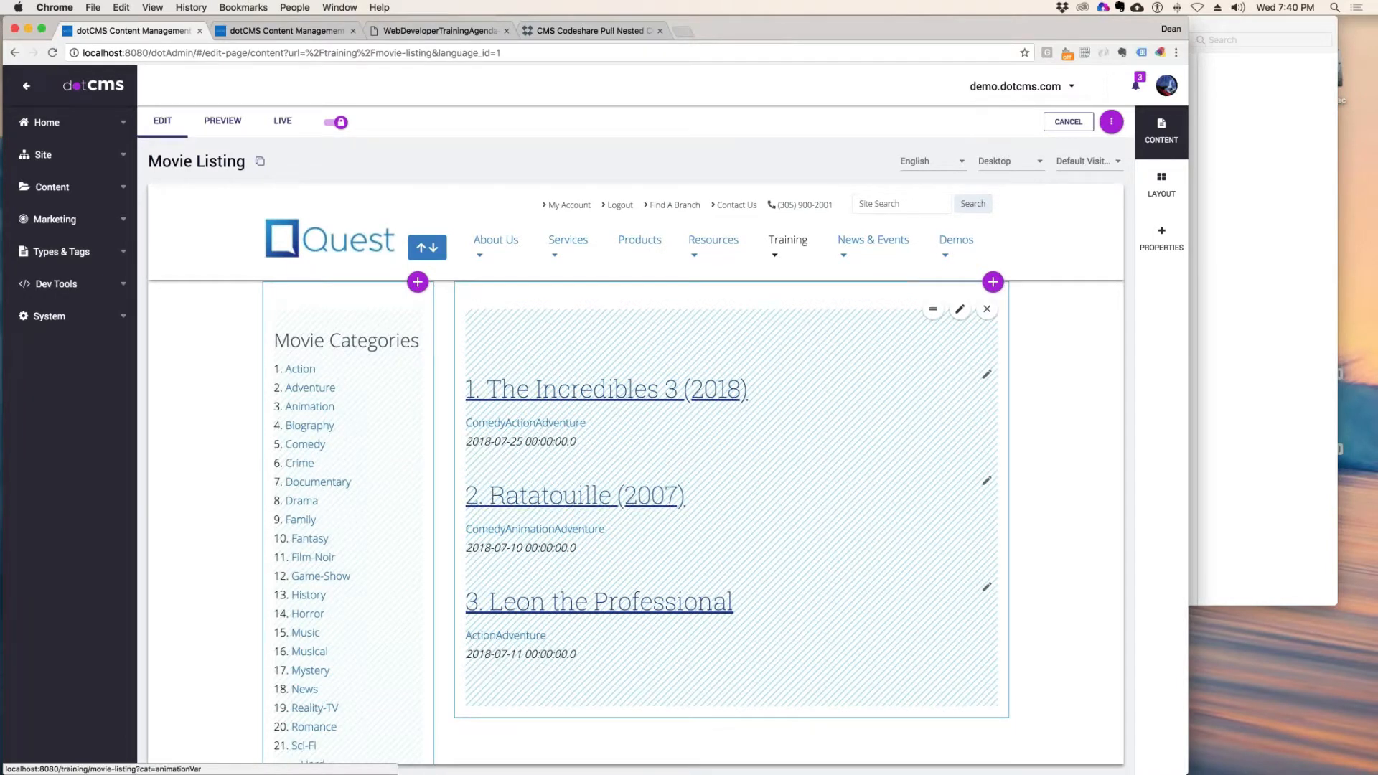
- Change the widget's Sort By back to Title (Ascending) and save the content
click(960, 309)
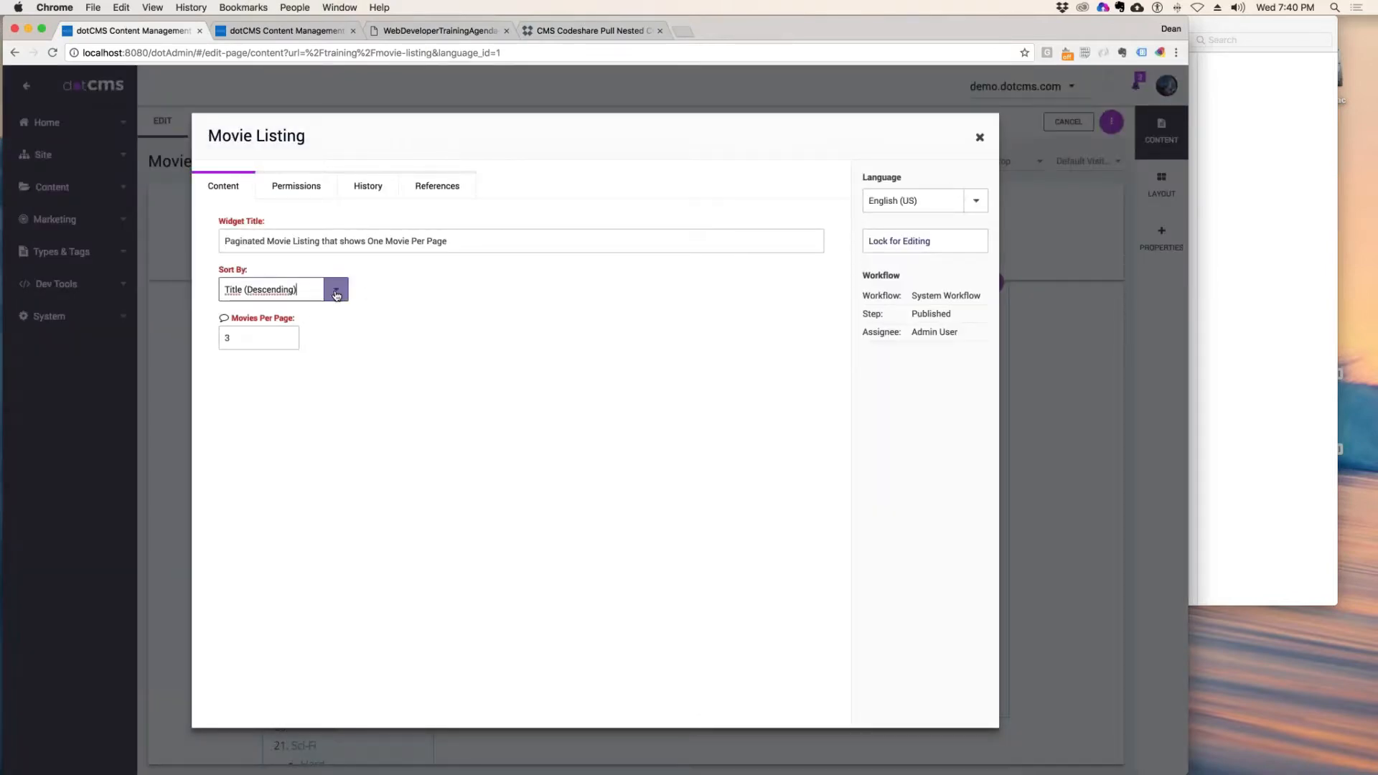
click(337, 289)
click(289, 365)
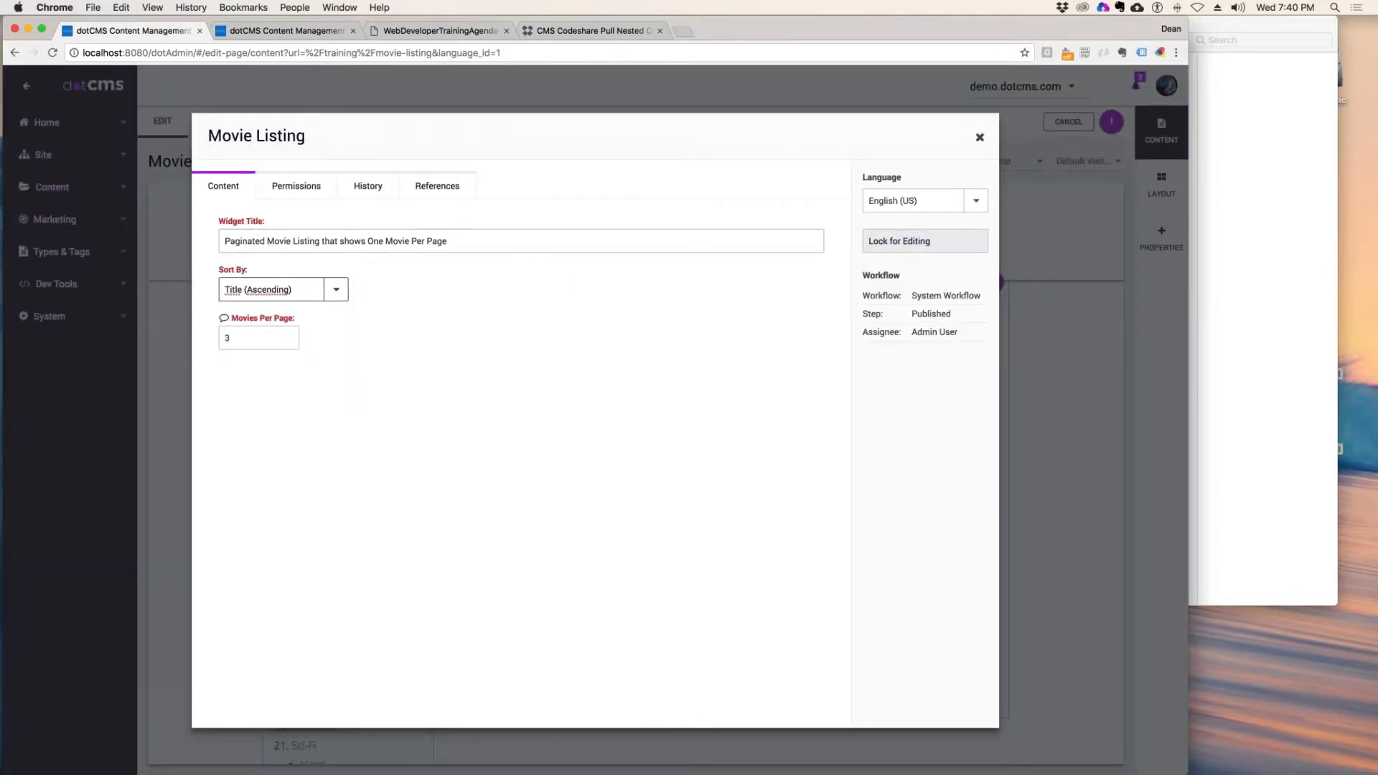
click(905, 241)
click(890, 264)
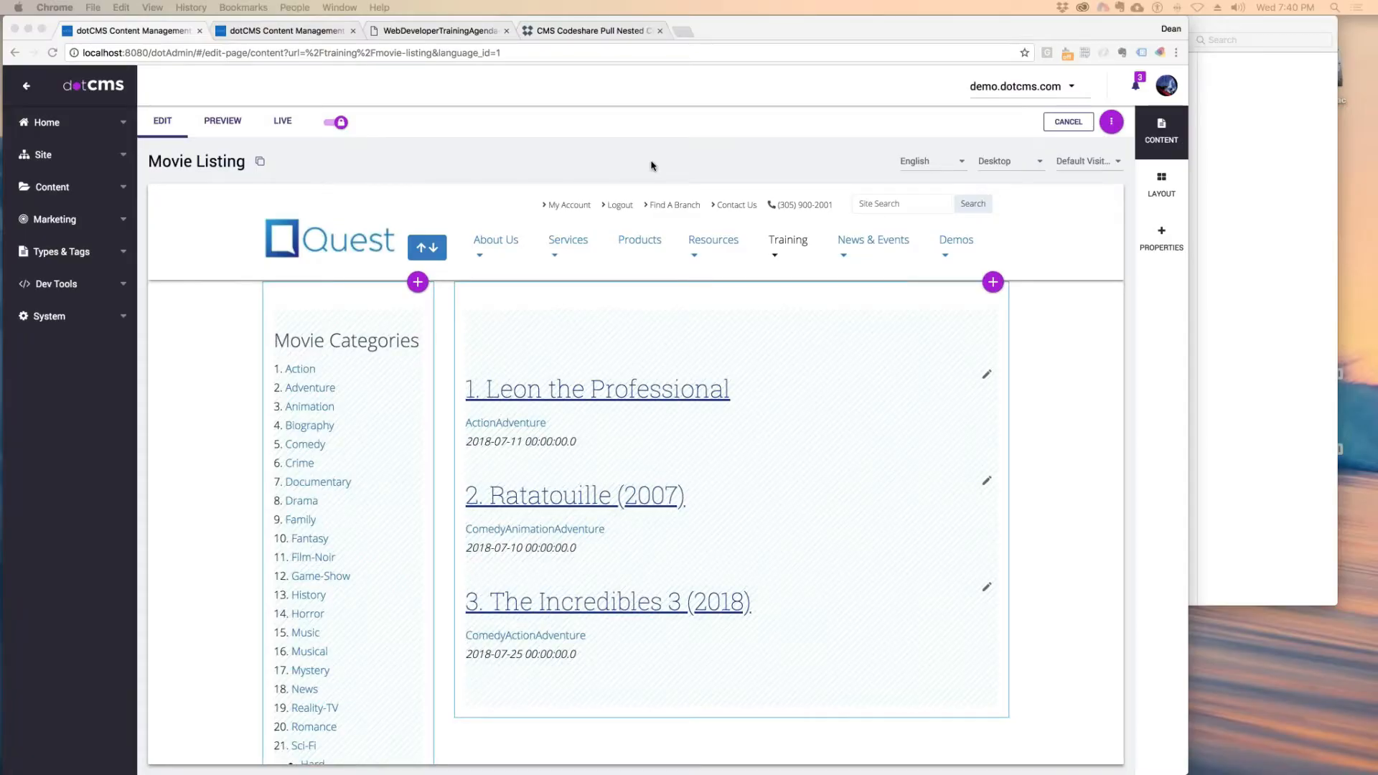
- Switch to the widget code in TextWrangler and widen its window to the full screen width
drag(652, 164, 591, 30)
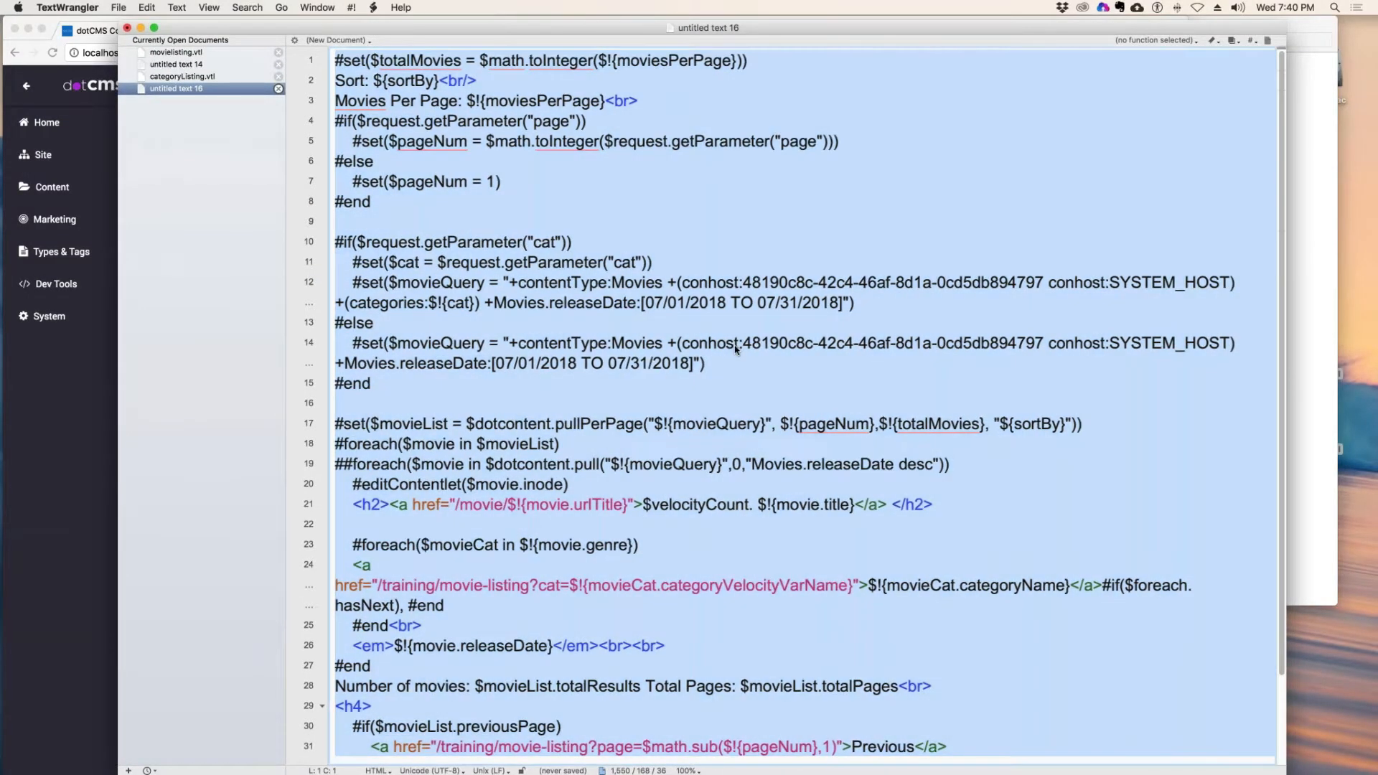
click(649, 363)
scroll(718, 423, down, 1)
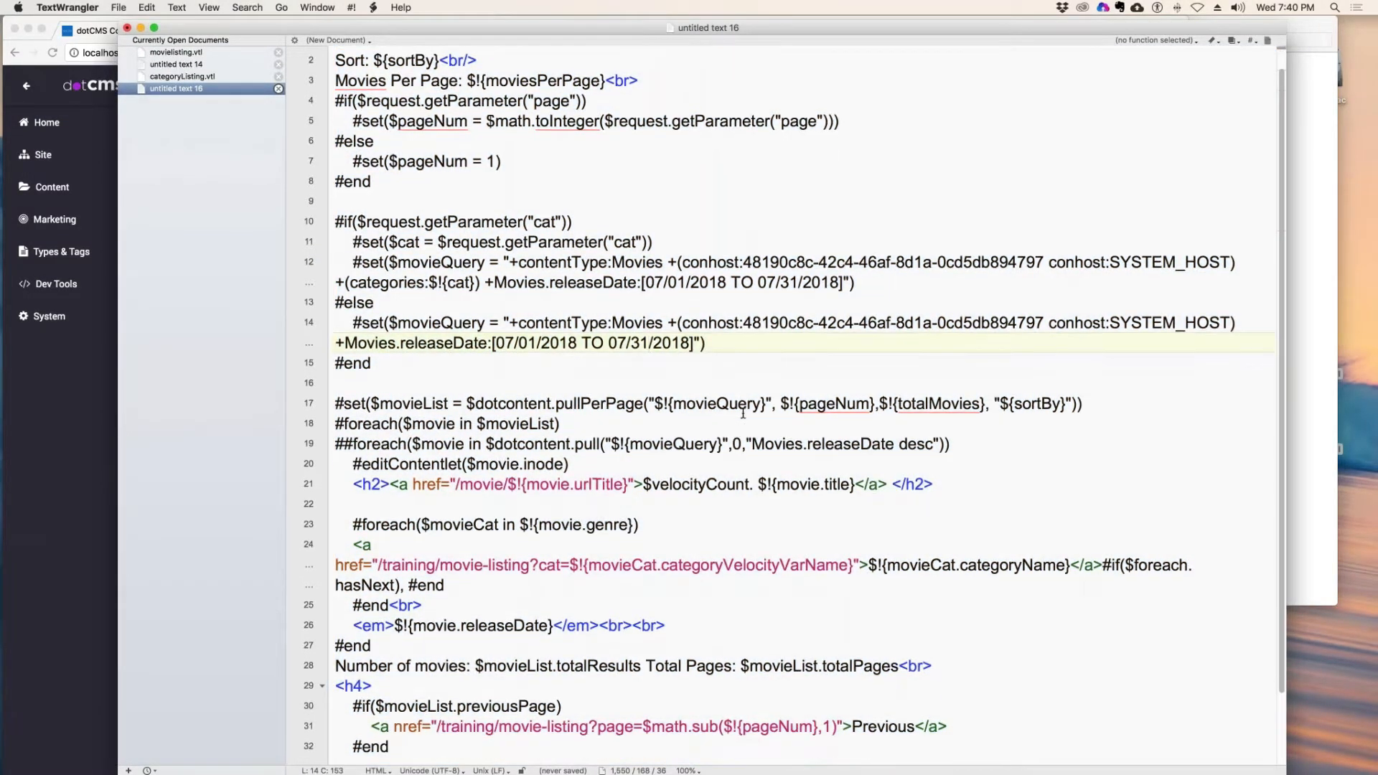
scroll(733, 416, down, 4)
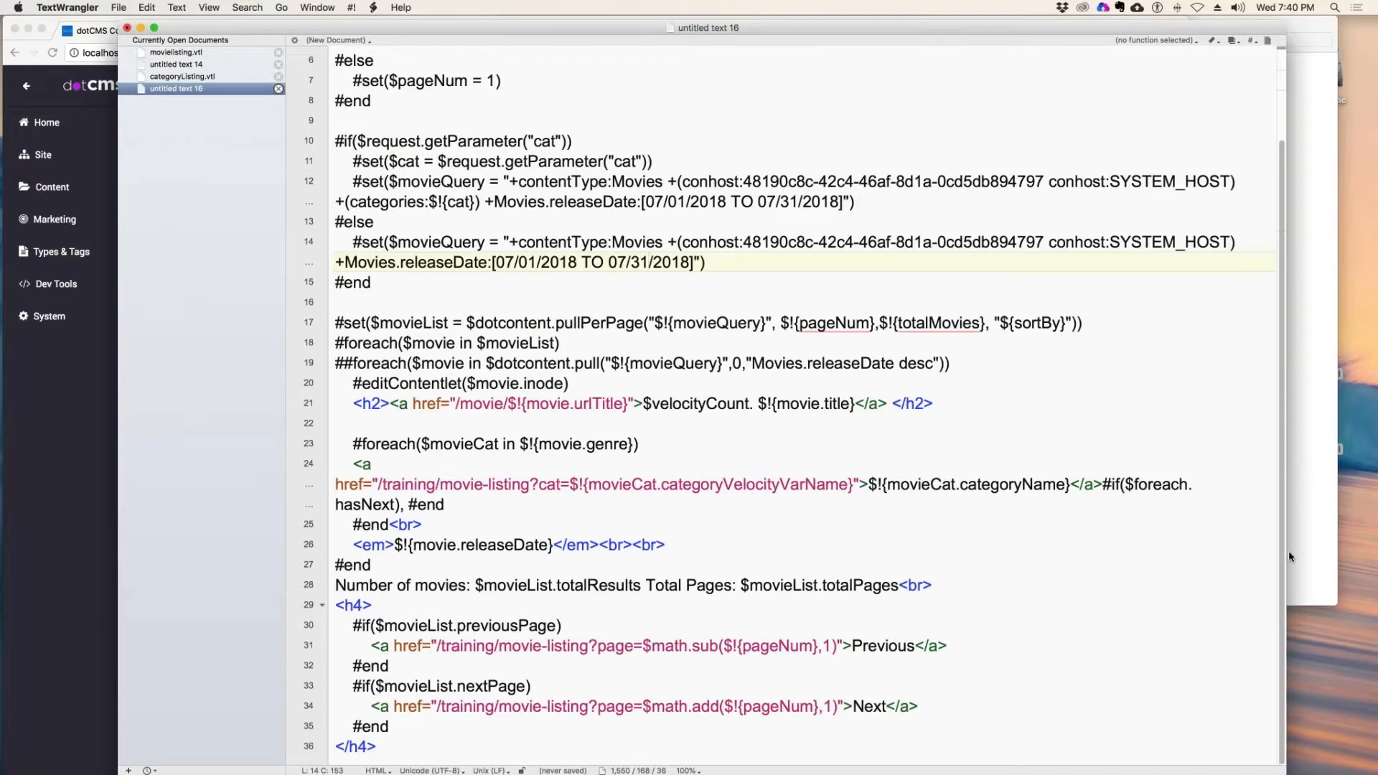
drag(1286, 553, 1370, 552)
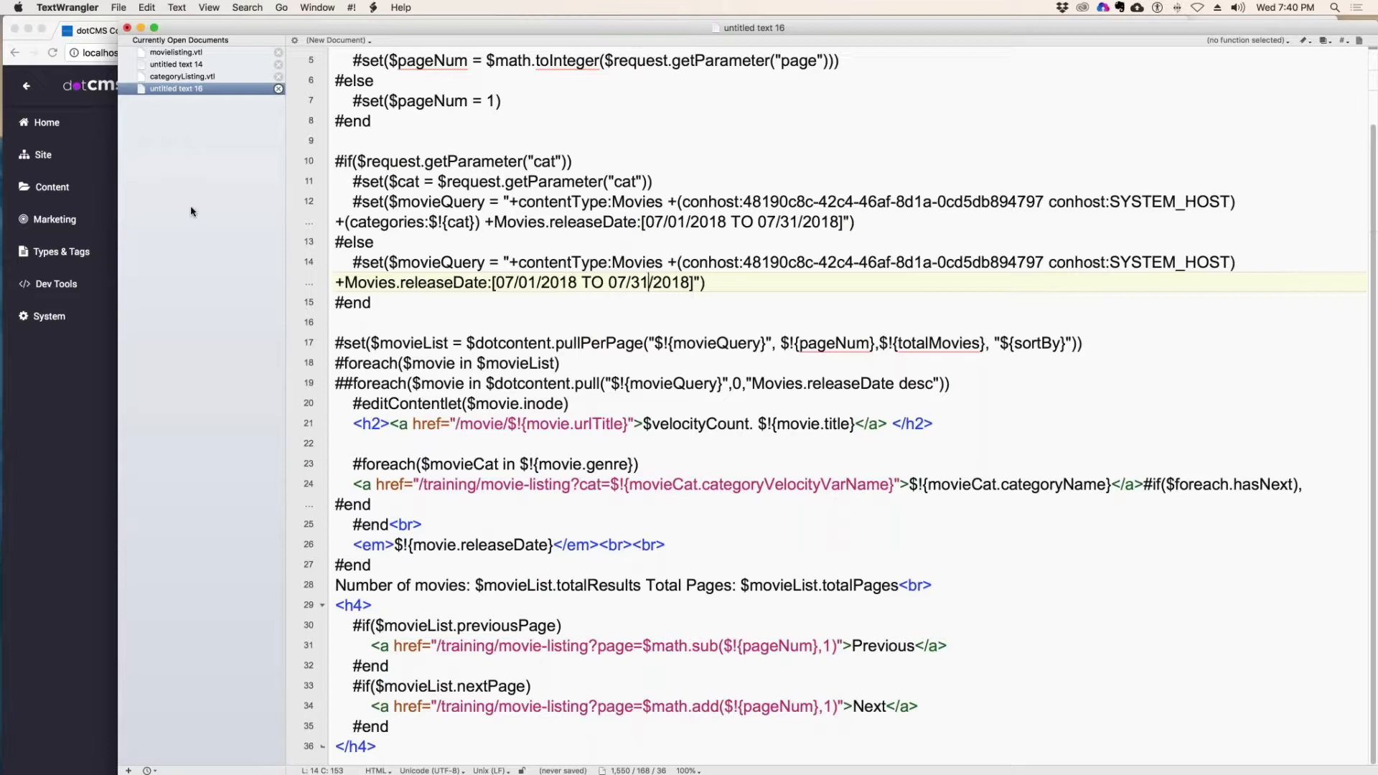
drag(117, 238, 3, 237)
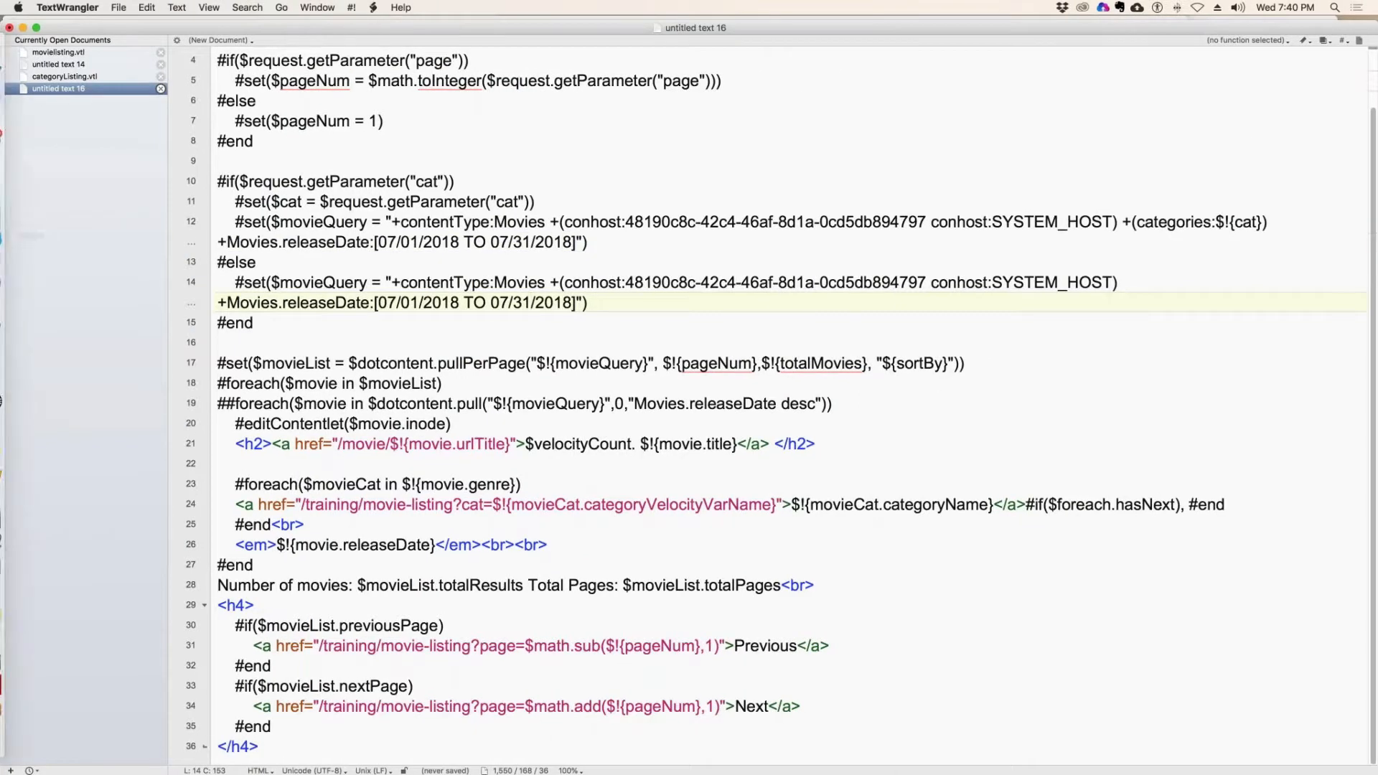
- Insert a space before #if($foreach.hasNext) after the movie category link, and copy the entire code
click(1068, 465)
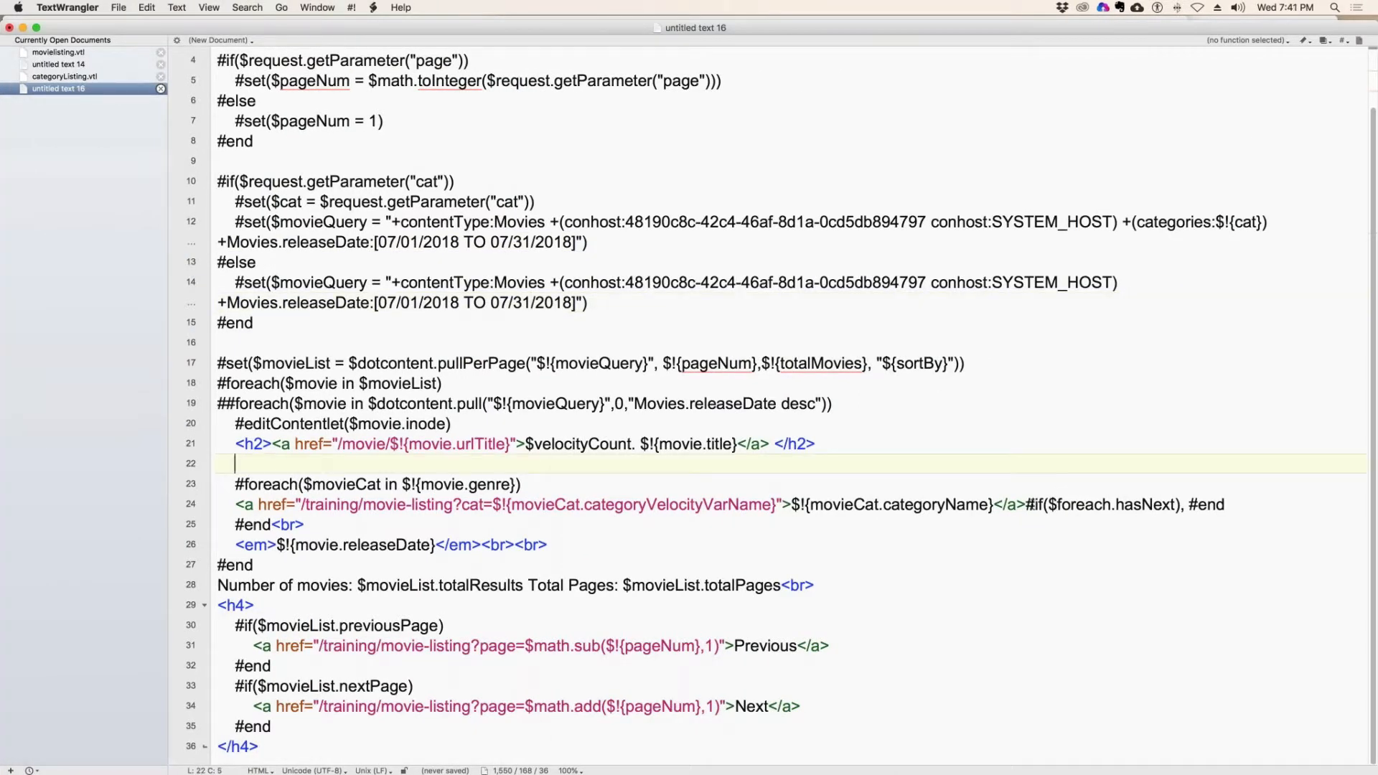
click(1024, 504)
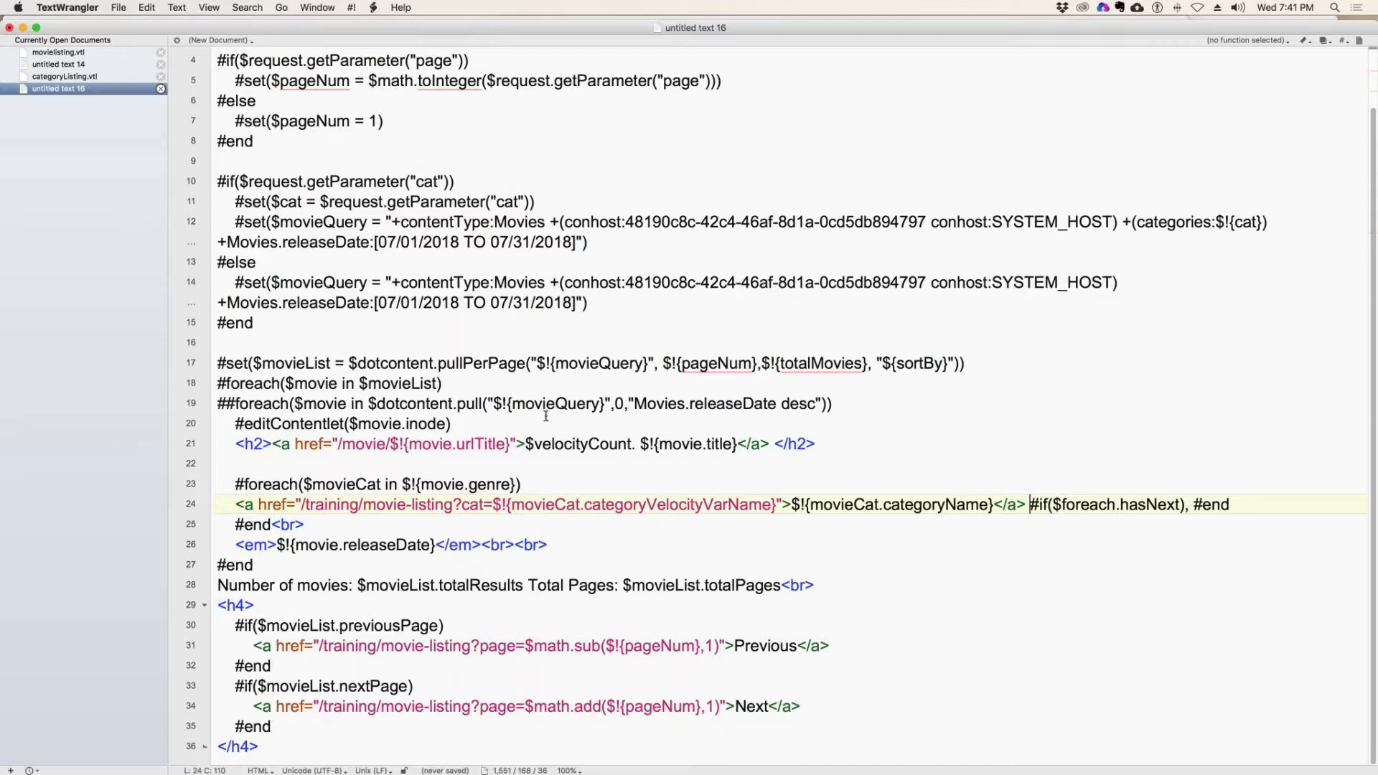
scroll(672, 444, up, 2)
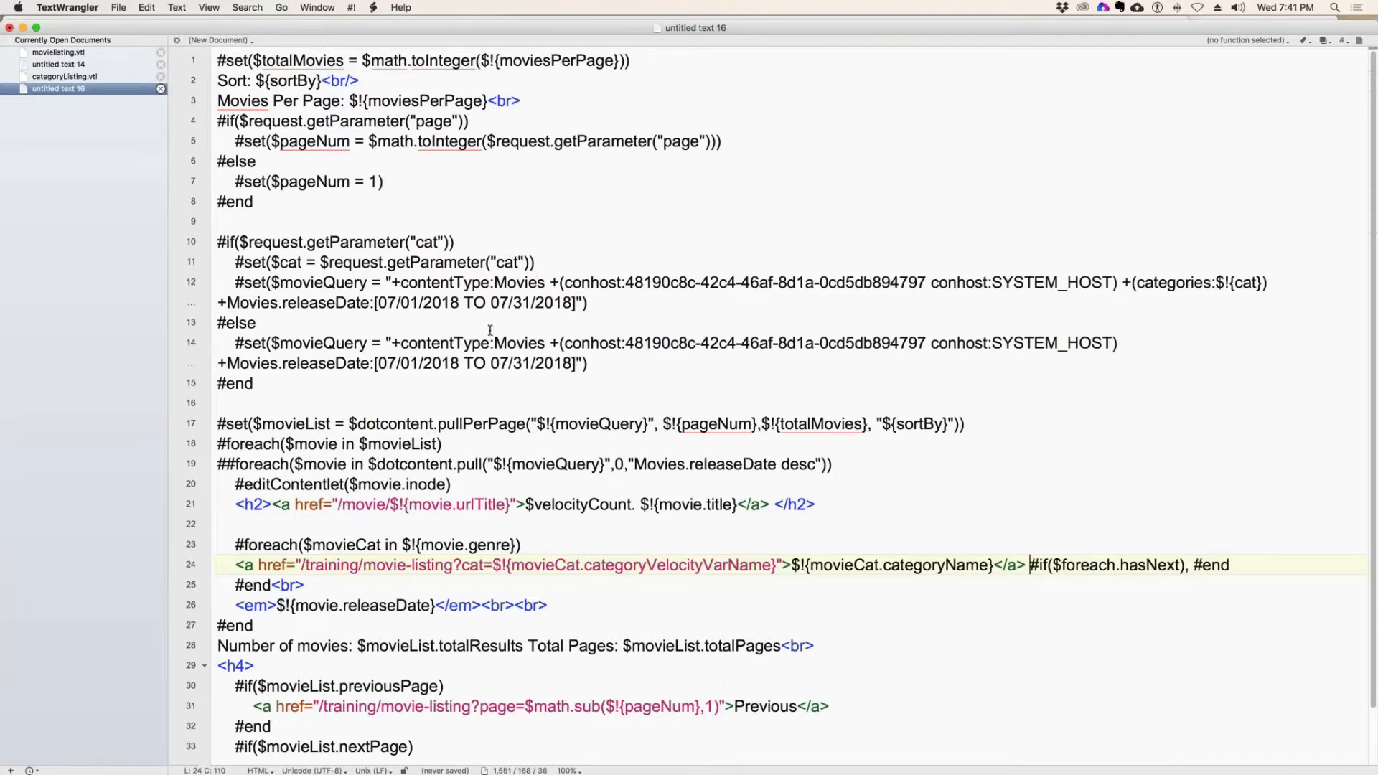
scroll(529, 468, down, 3)
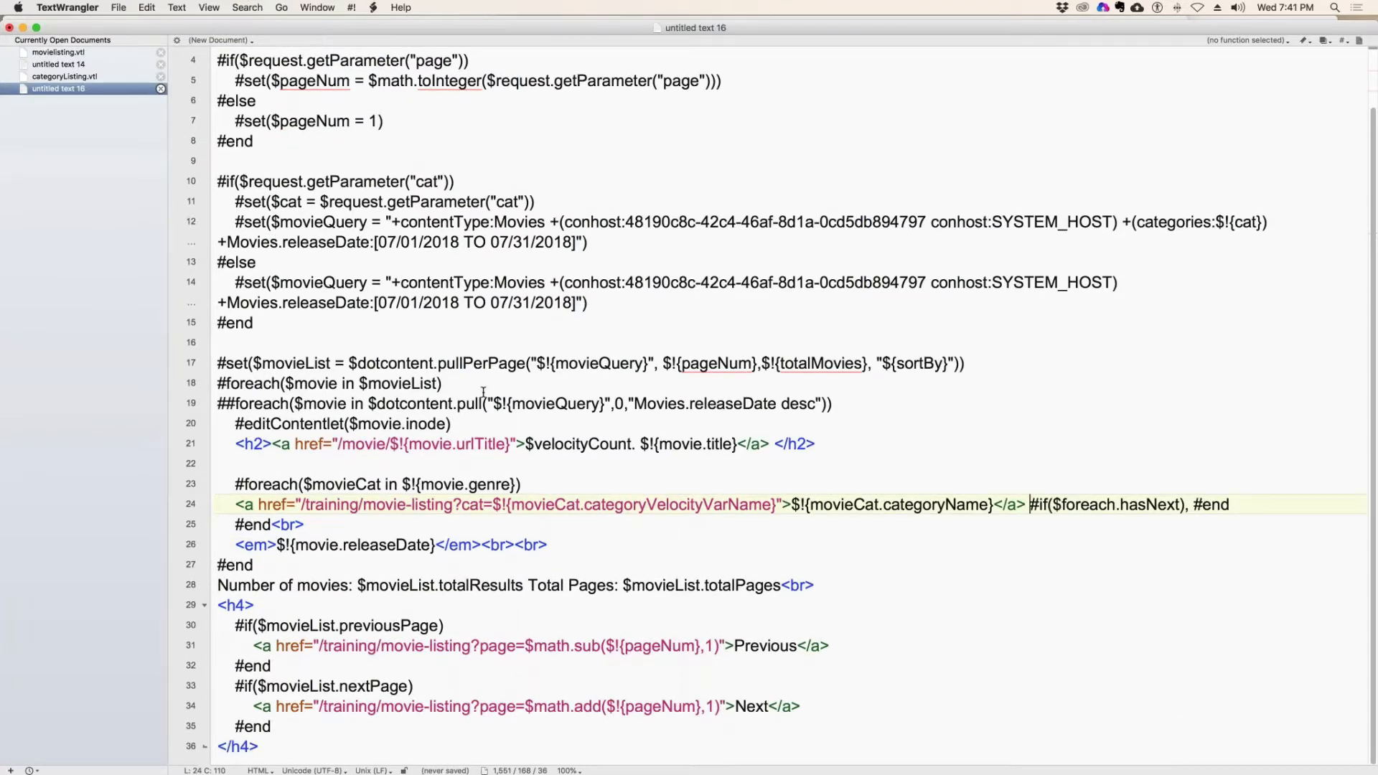
key(super+a)
key(super+c)
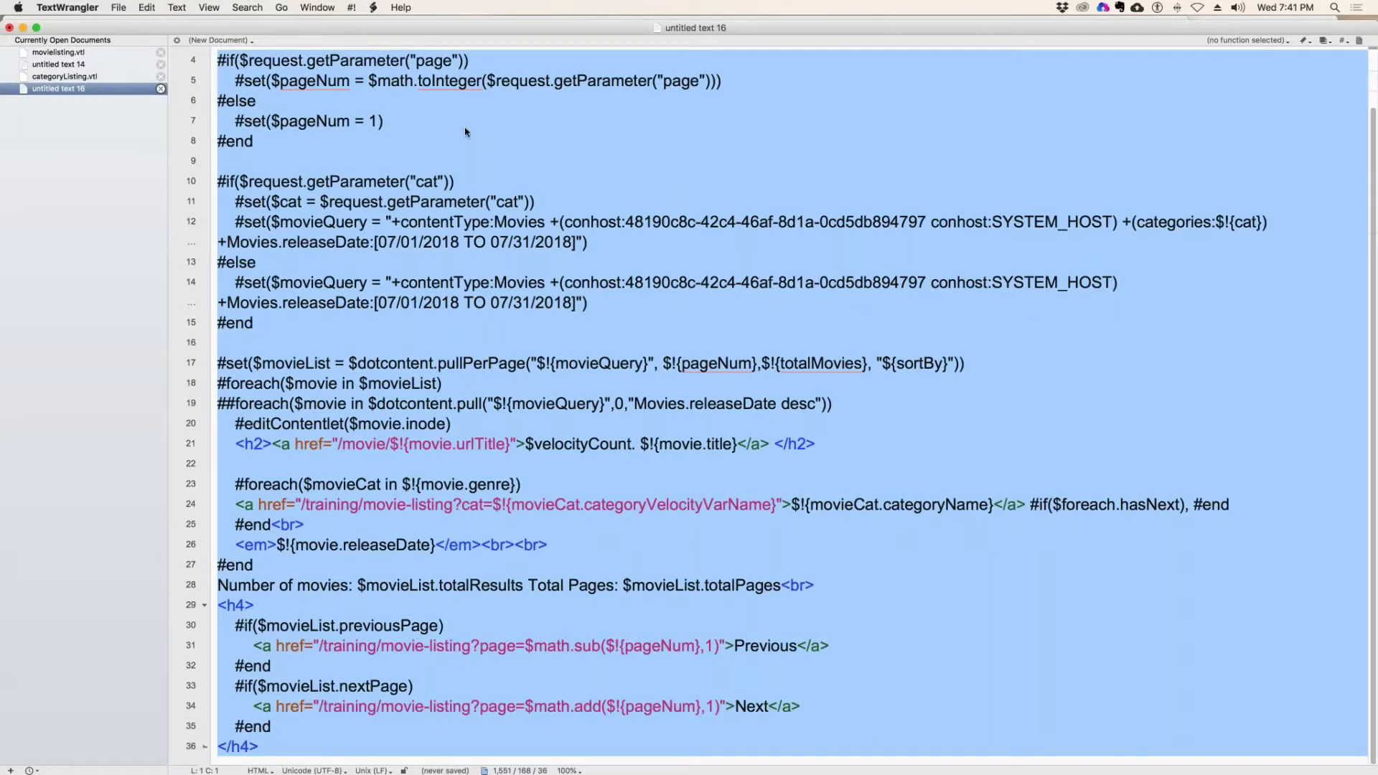
- Switch to Chrome and open the Movie Listing content type in the tab showing system maintenance
key(super+Tab)
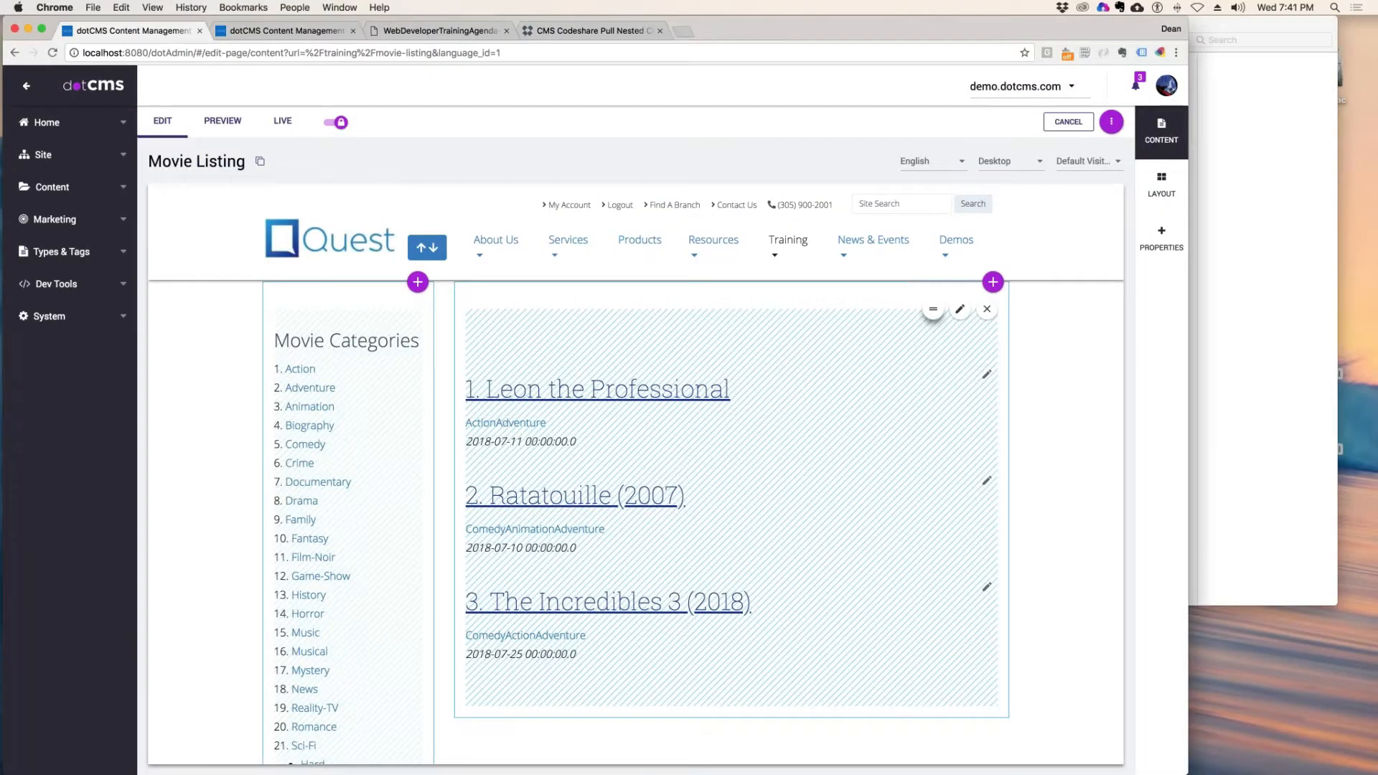
click(283, 32)
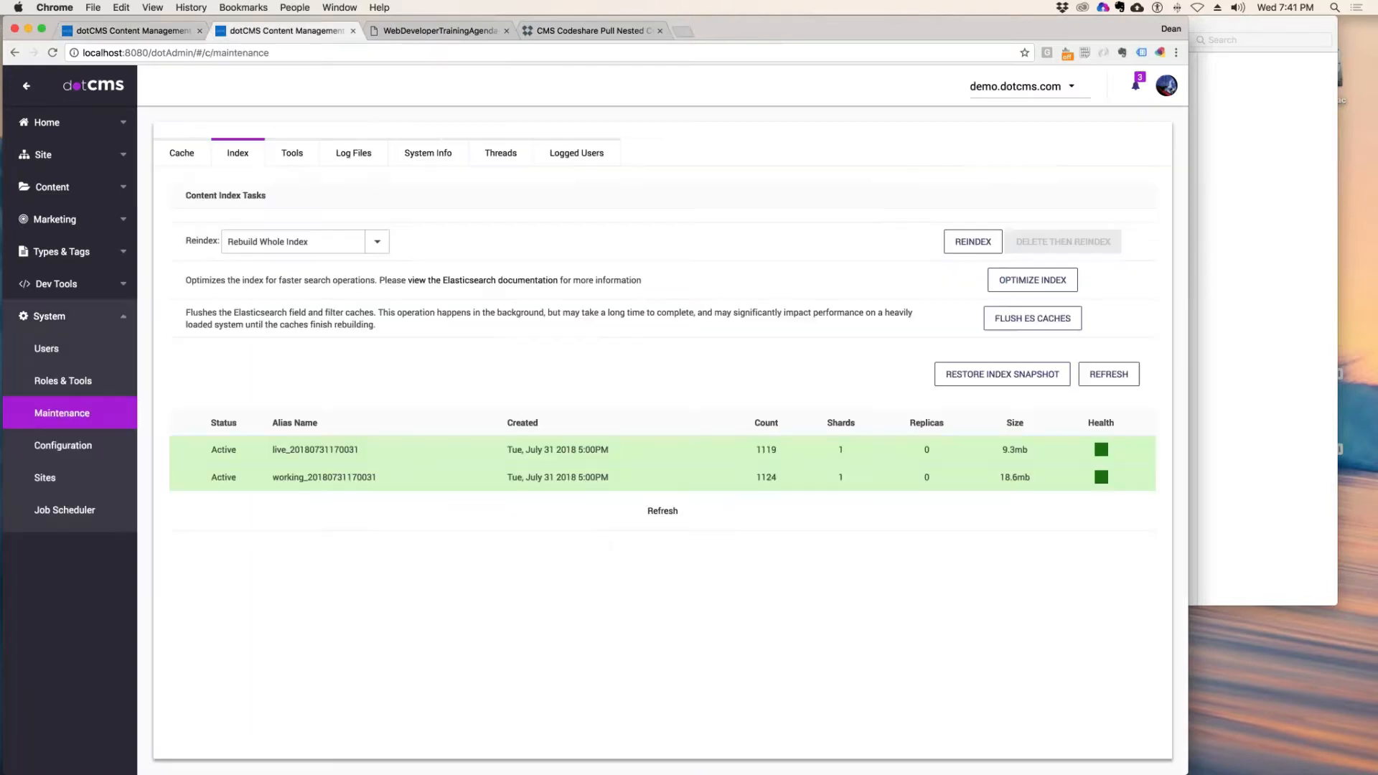
click(57, 252)
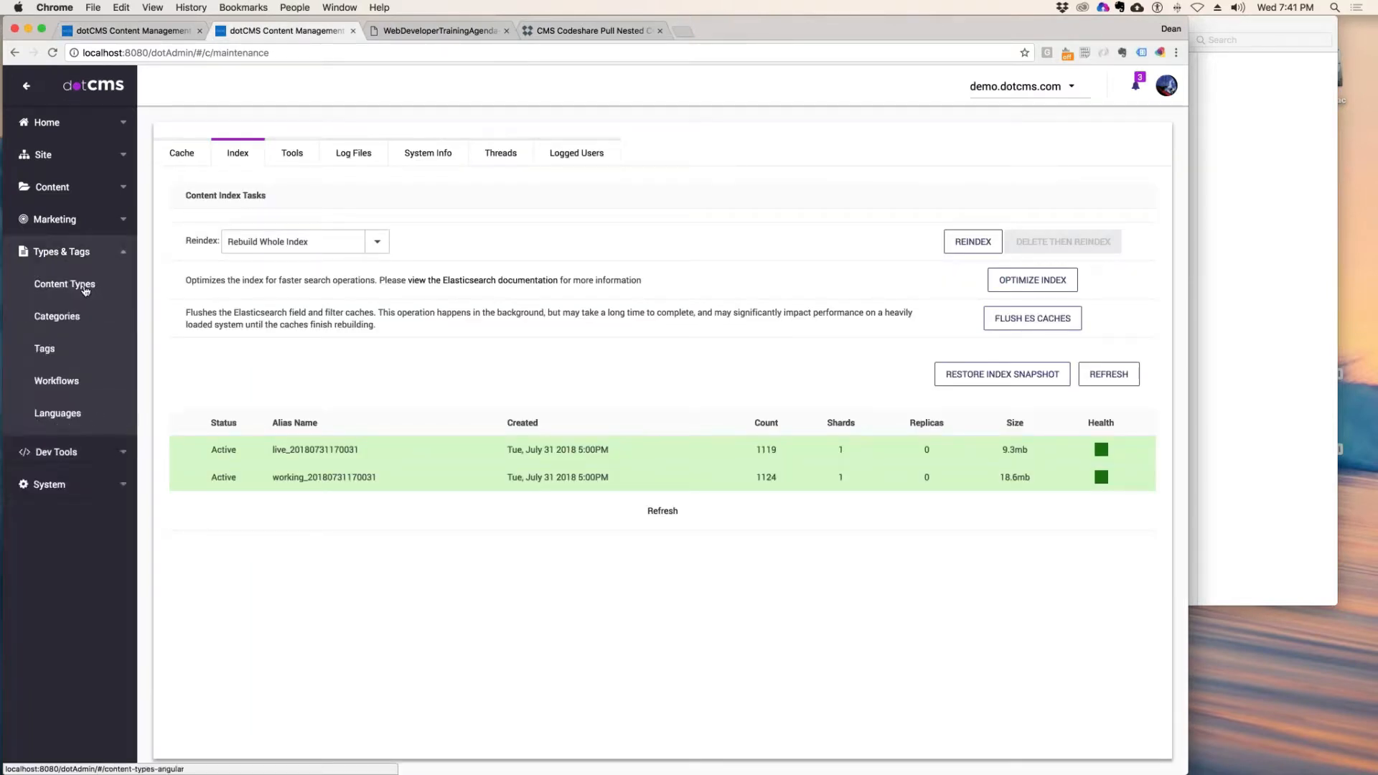
click(64, 284)
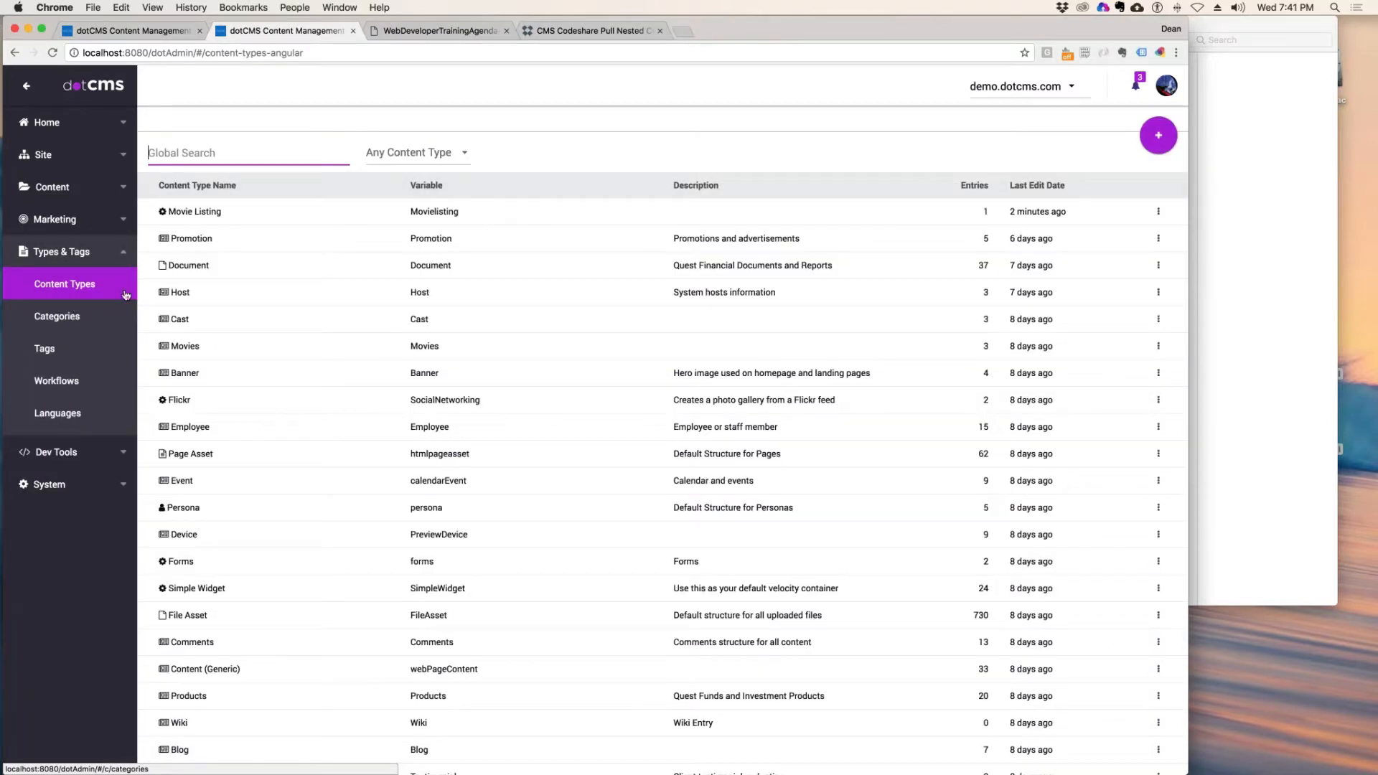
click(208, 211)
click(215, 223)
click(739, 243)
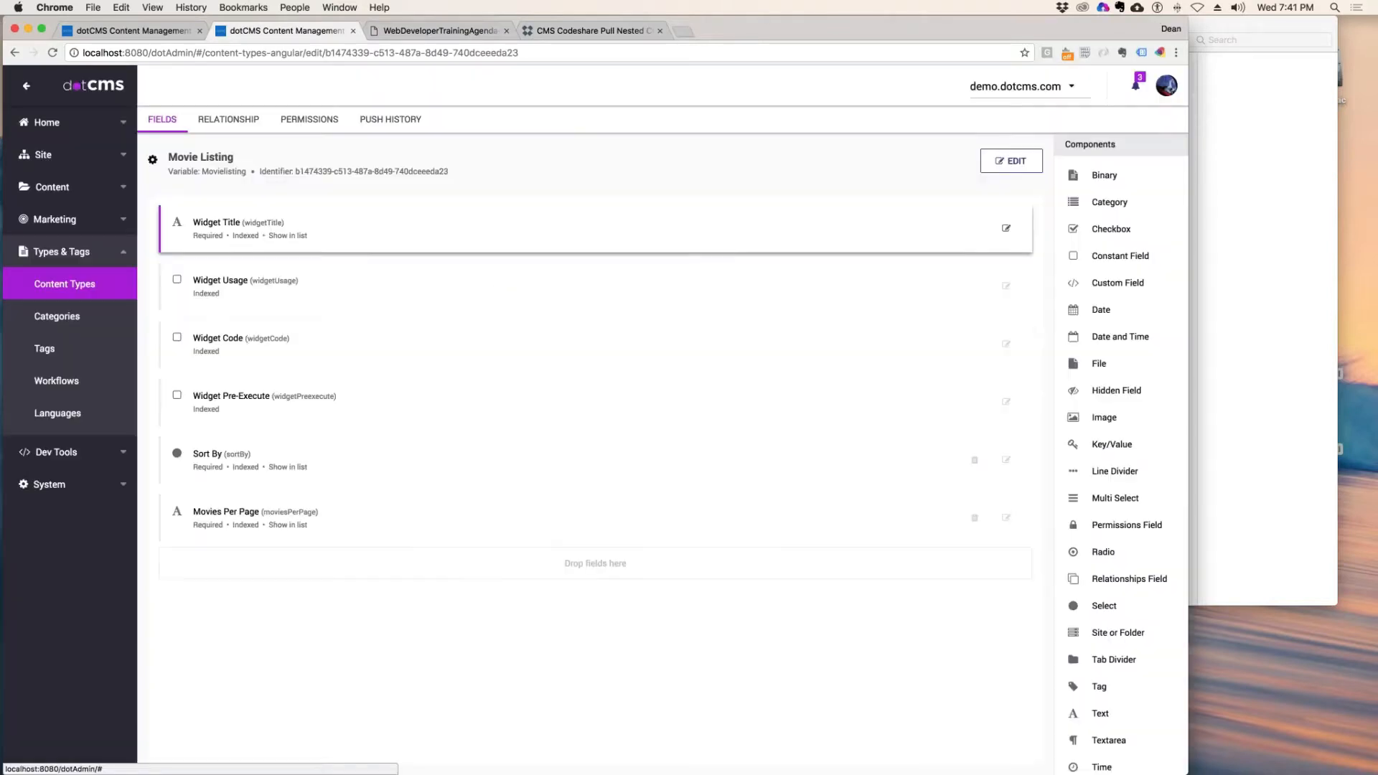
- Replace the Widget Code field's value with the copied code and save the field
click(230, 342)
click(533, 447)
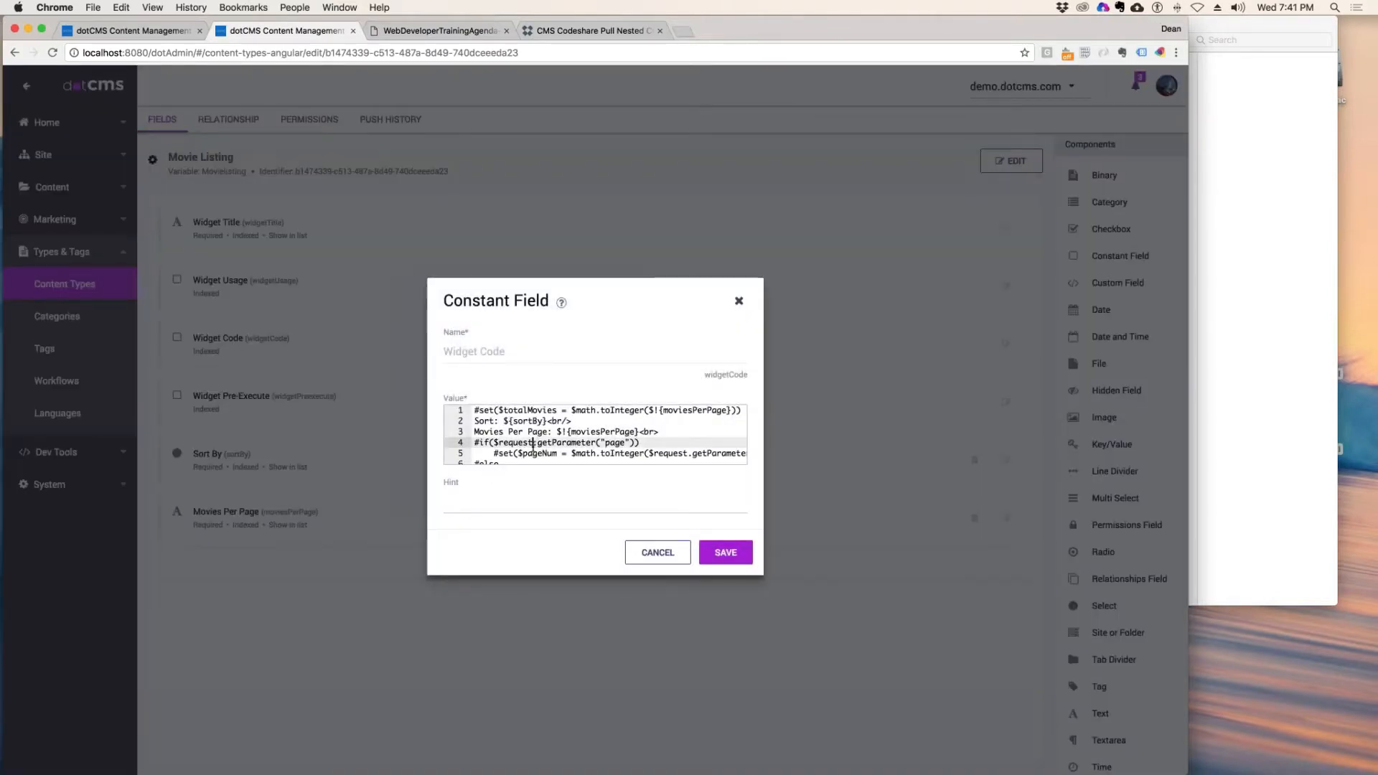
key(super+a)
key(super+v)
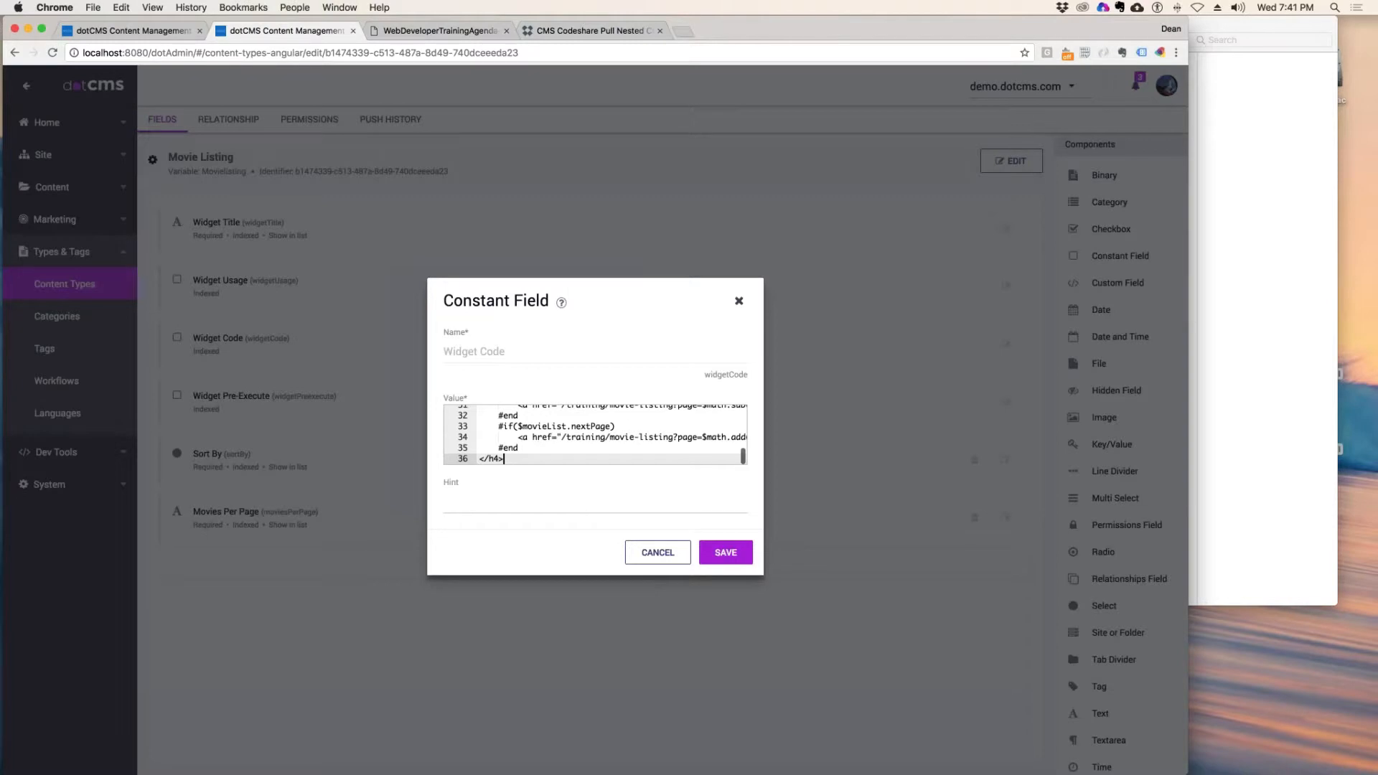
click(726, 553)
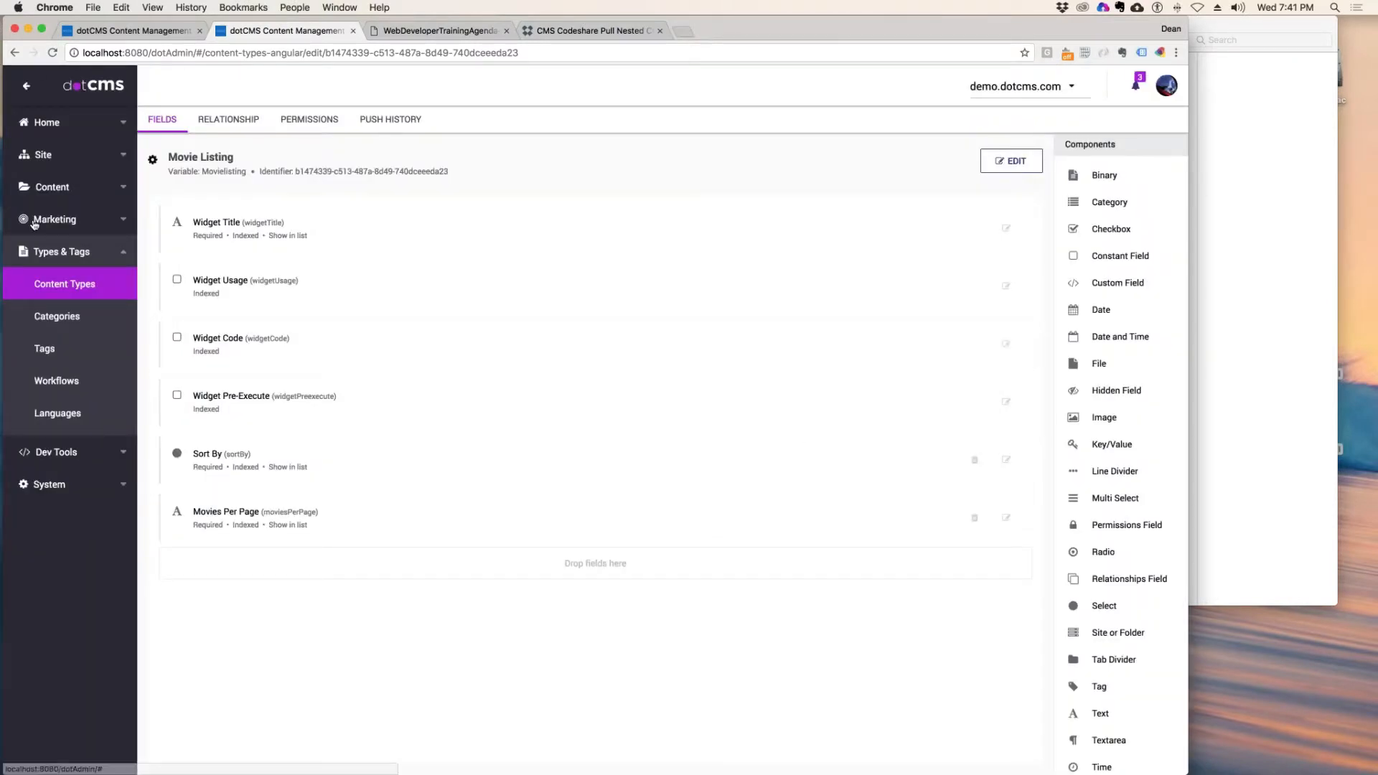
- Open the movie-listing page from the site browser and review the category separators, sort and paging details in the rendered movie list
click(60, 191)
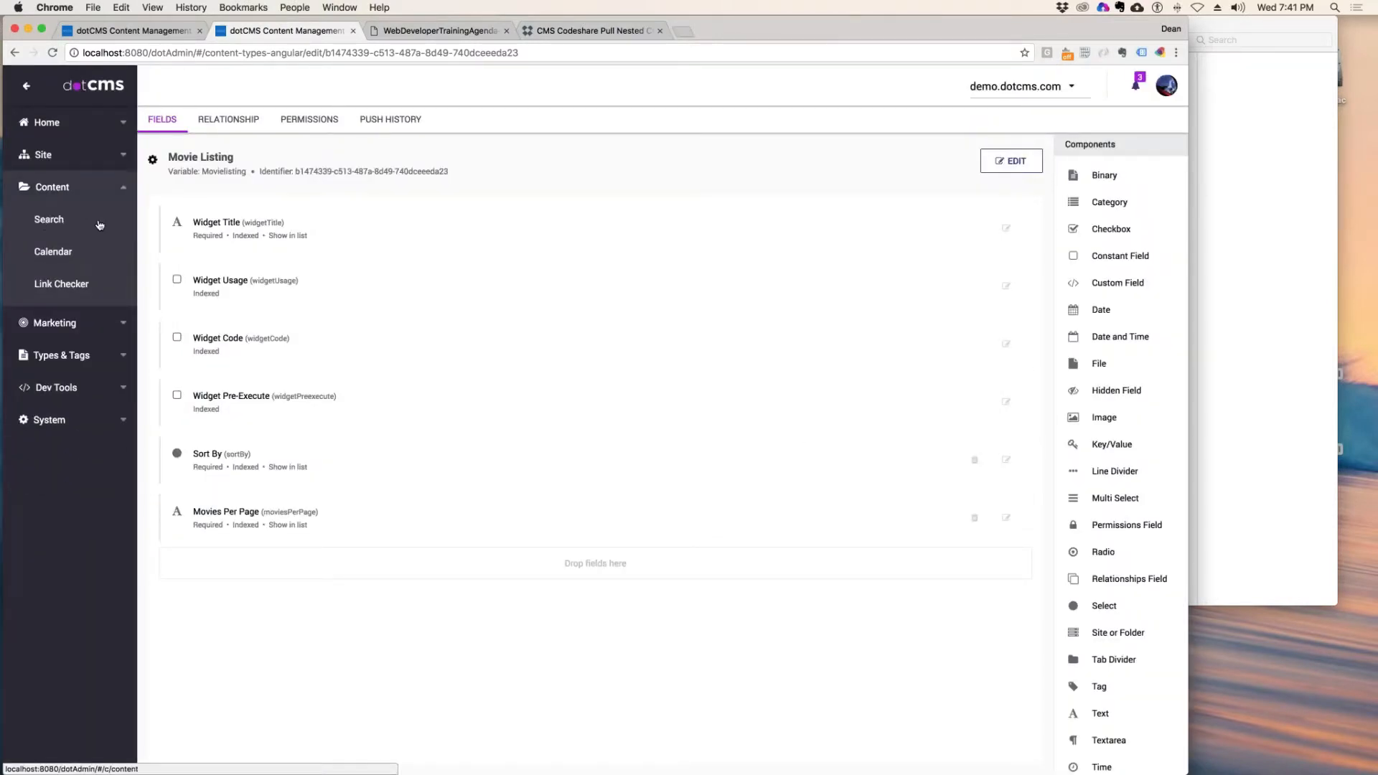
click(46, 220)
click(50, 155)
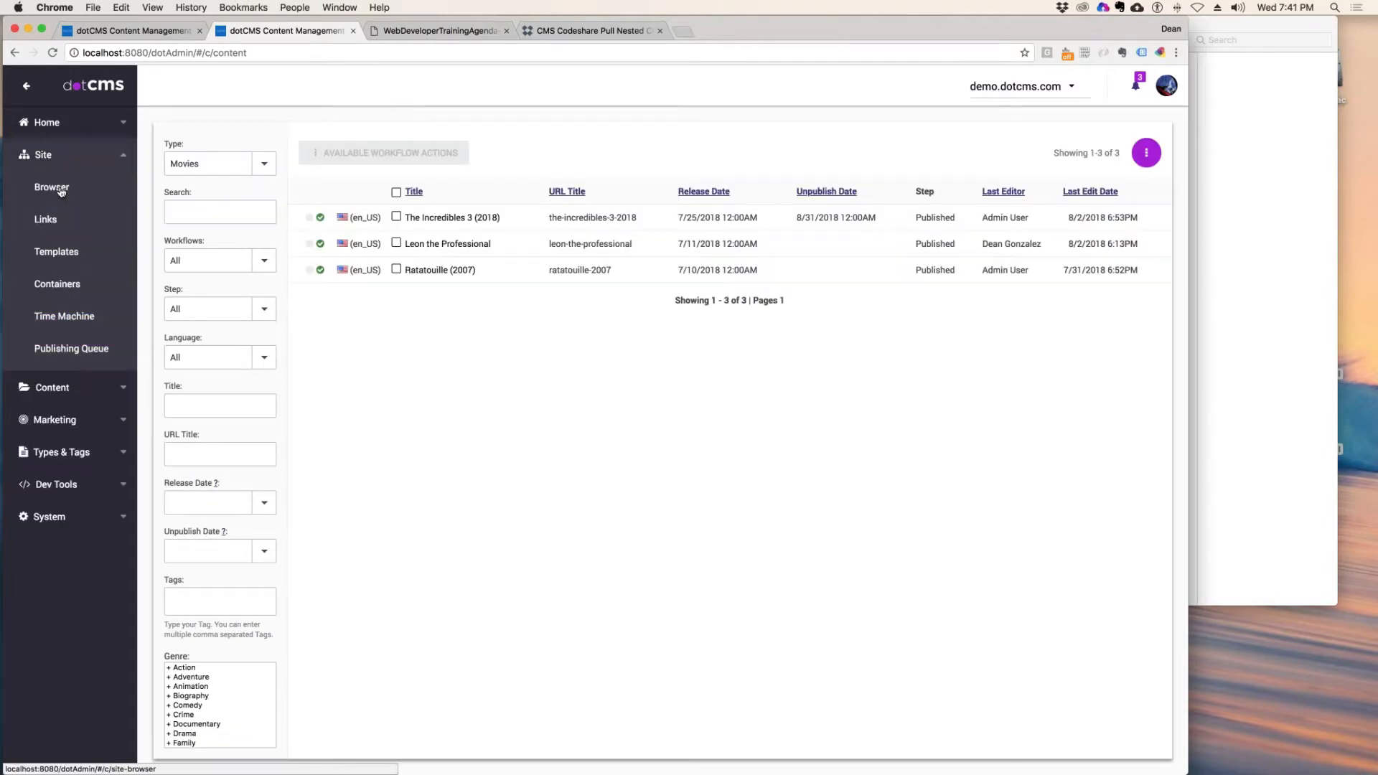
click(51, 186)
click(655, 218)
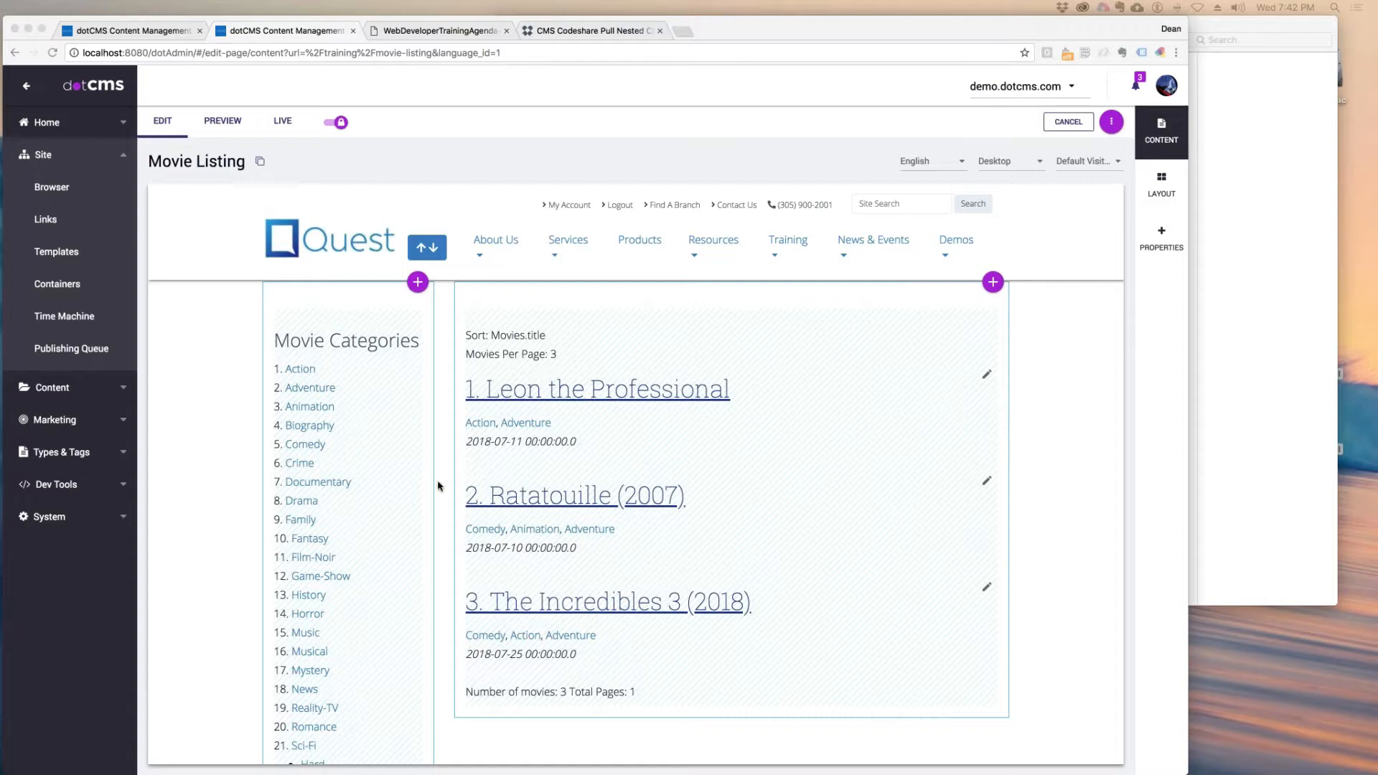
scroll(623, 491, down, 3)
scroll(623, 491, up, 2)
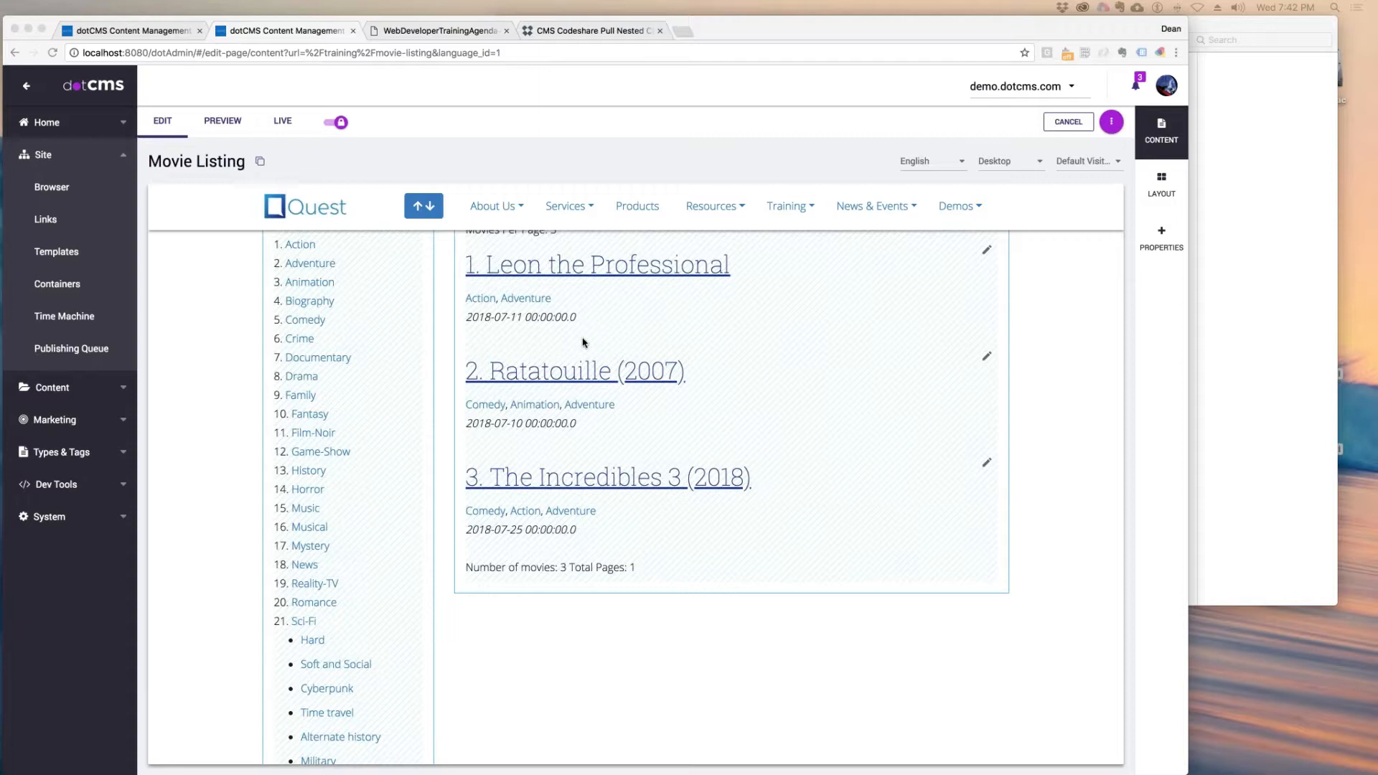
scroll(845, 361, up, 3)
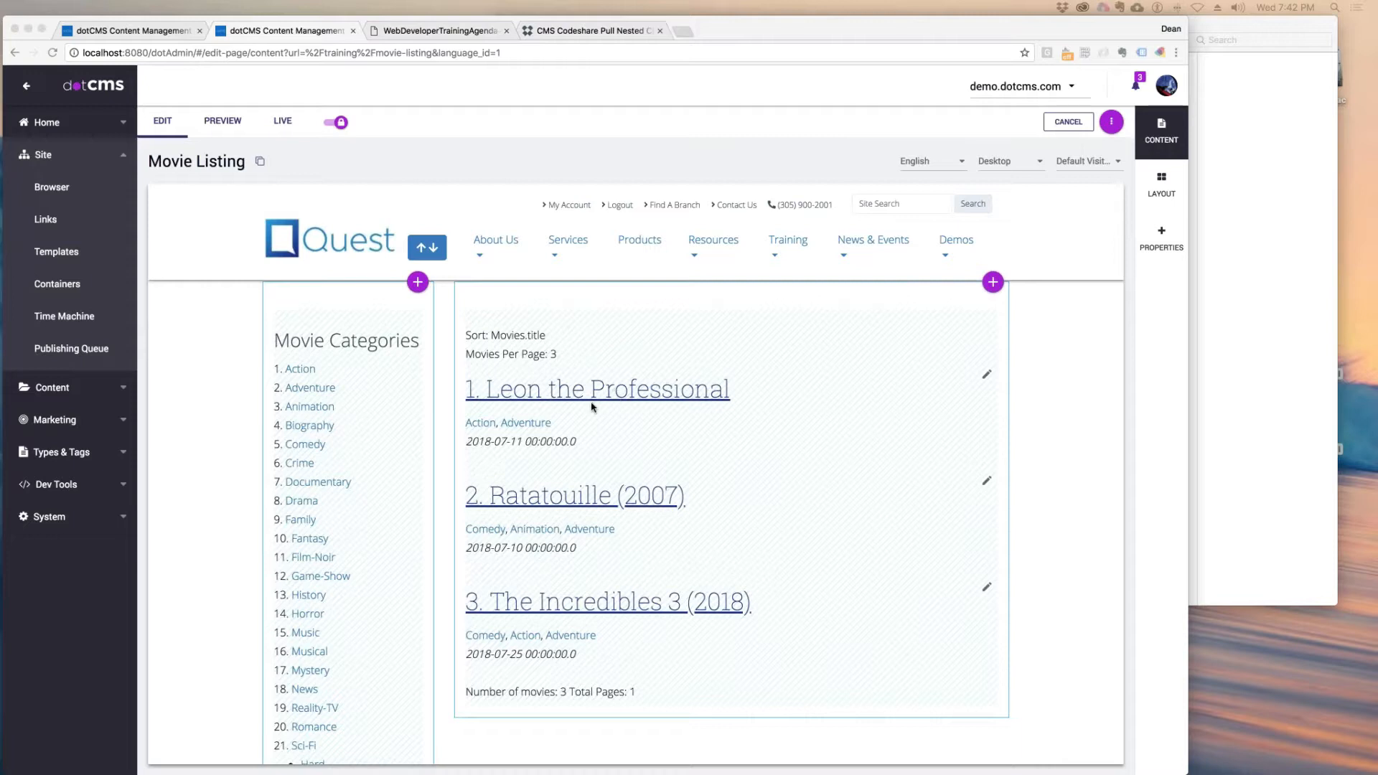
- Open the content search for Movies and sort the results by Release Date
click(53, 388)
click(50, 219)
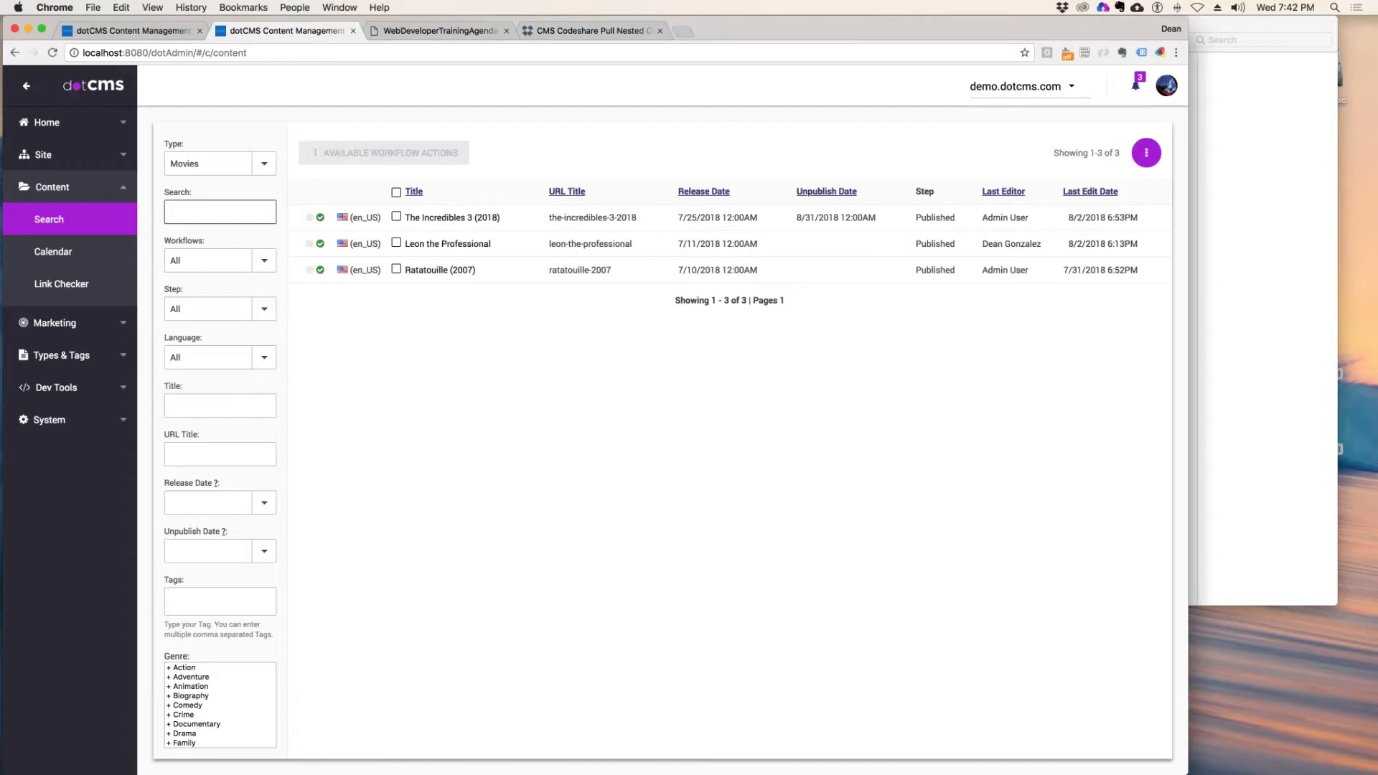
click(703, 191)
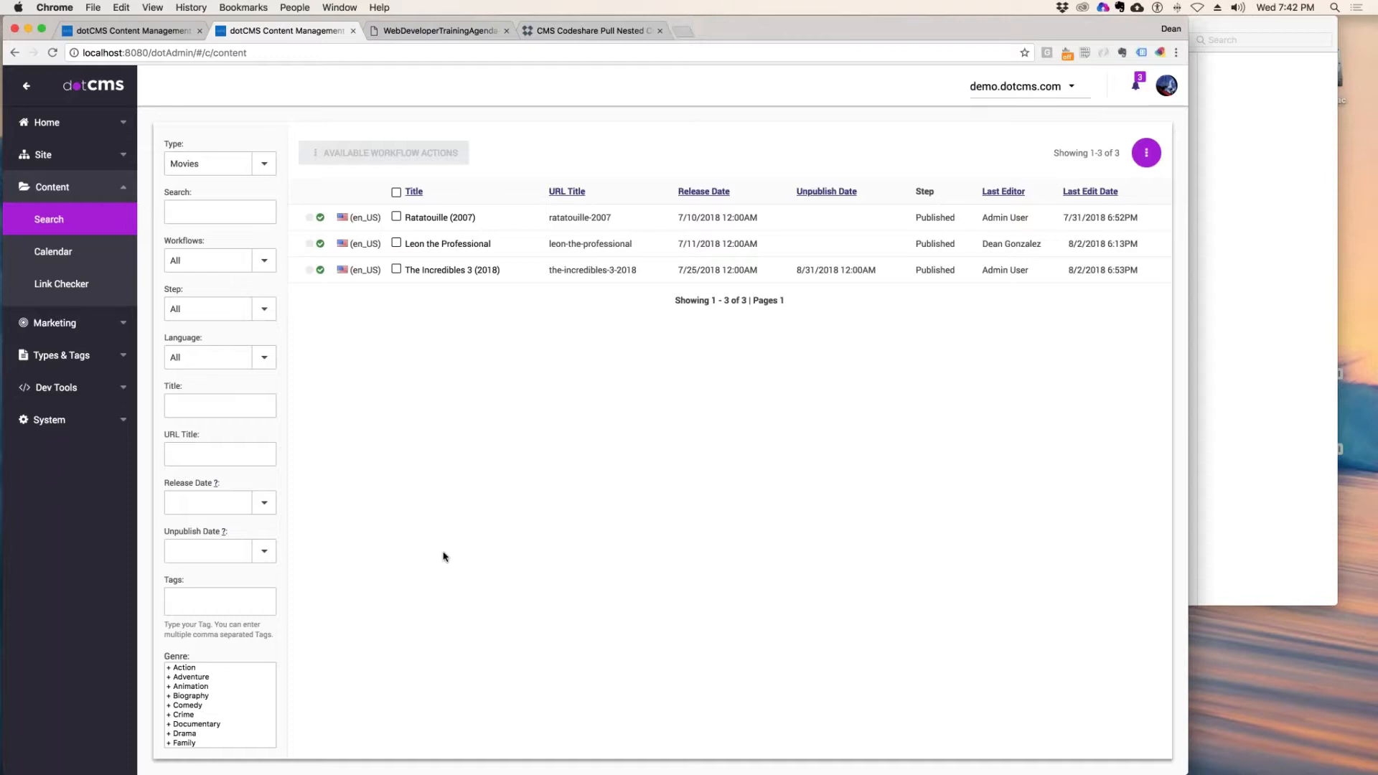
- Show the query behind the Movies content search
click(59, 224)
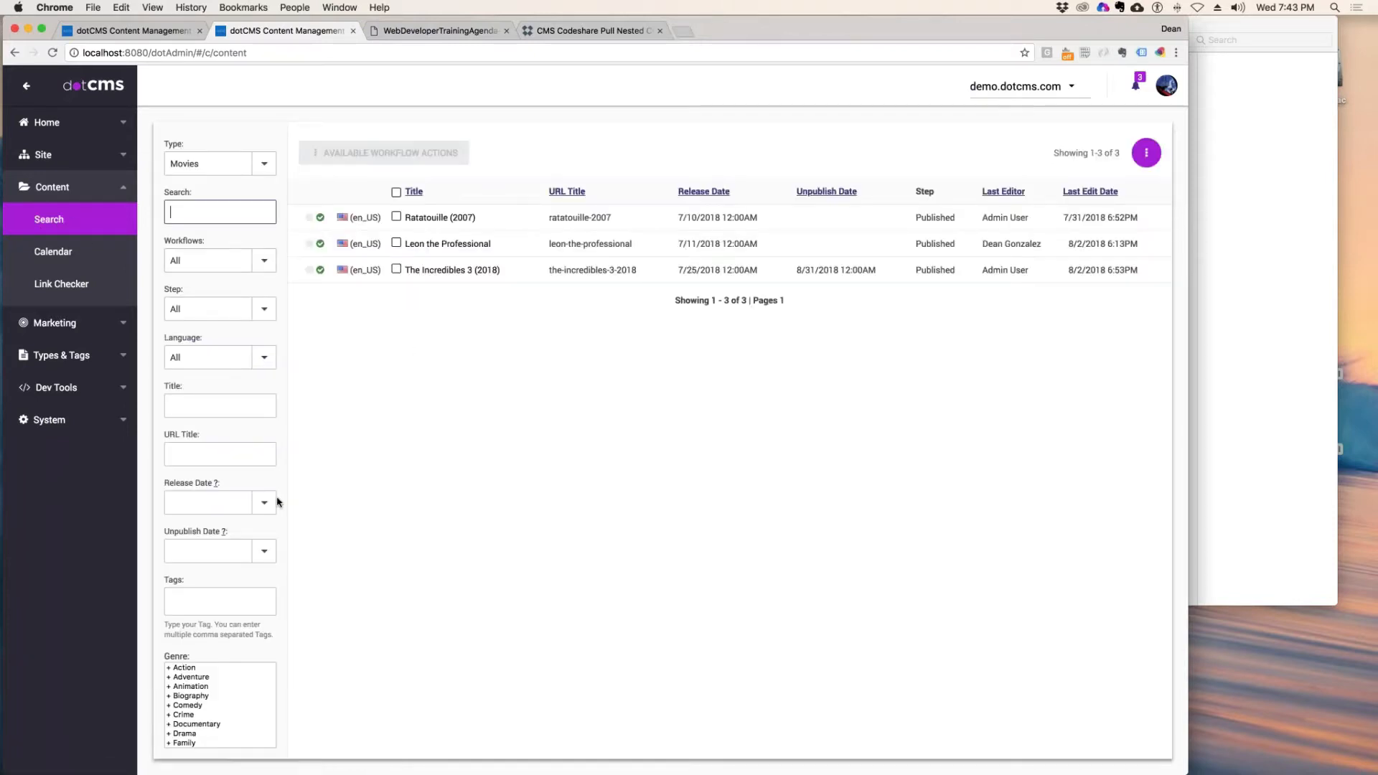
scroll(220, 502, down, 3)
click(242, 678)
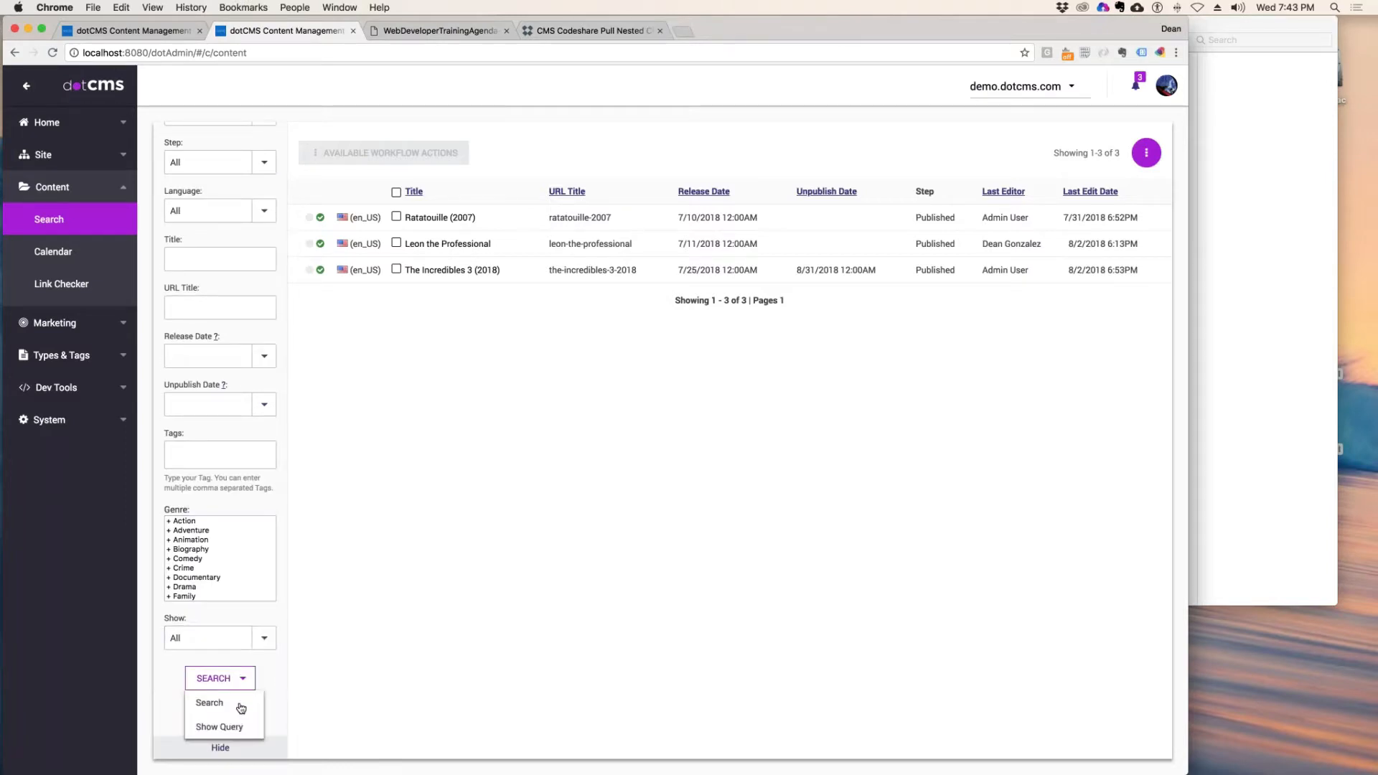
click(229, 729)
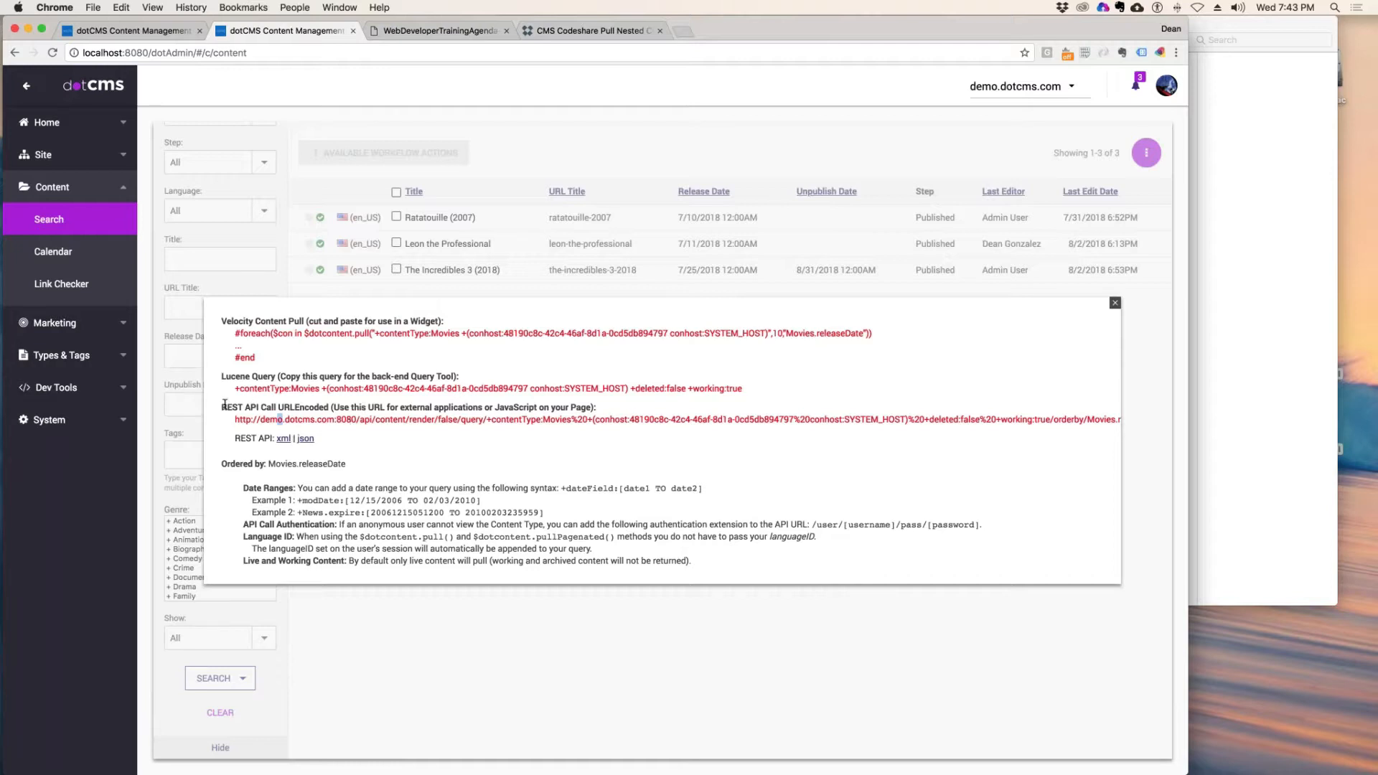
- Highlight the REST API and Lucene query text in the query window, and open the REST API call's JSON output
drag(221, 407, 933, 574)
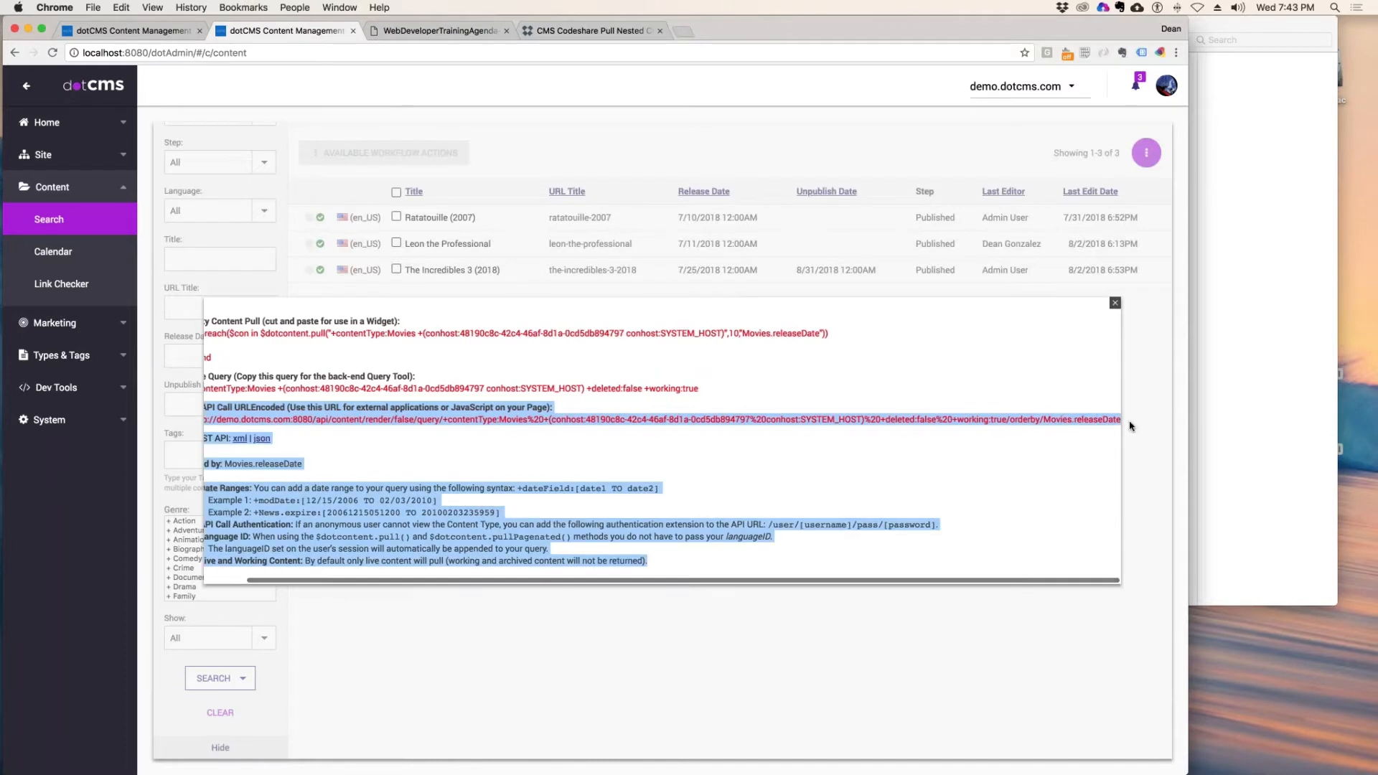
click(678, 361)
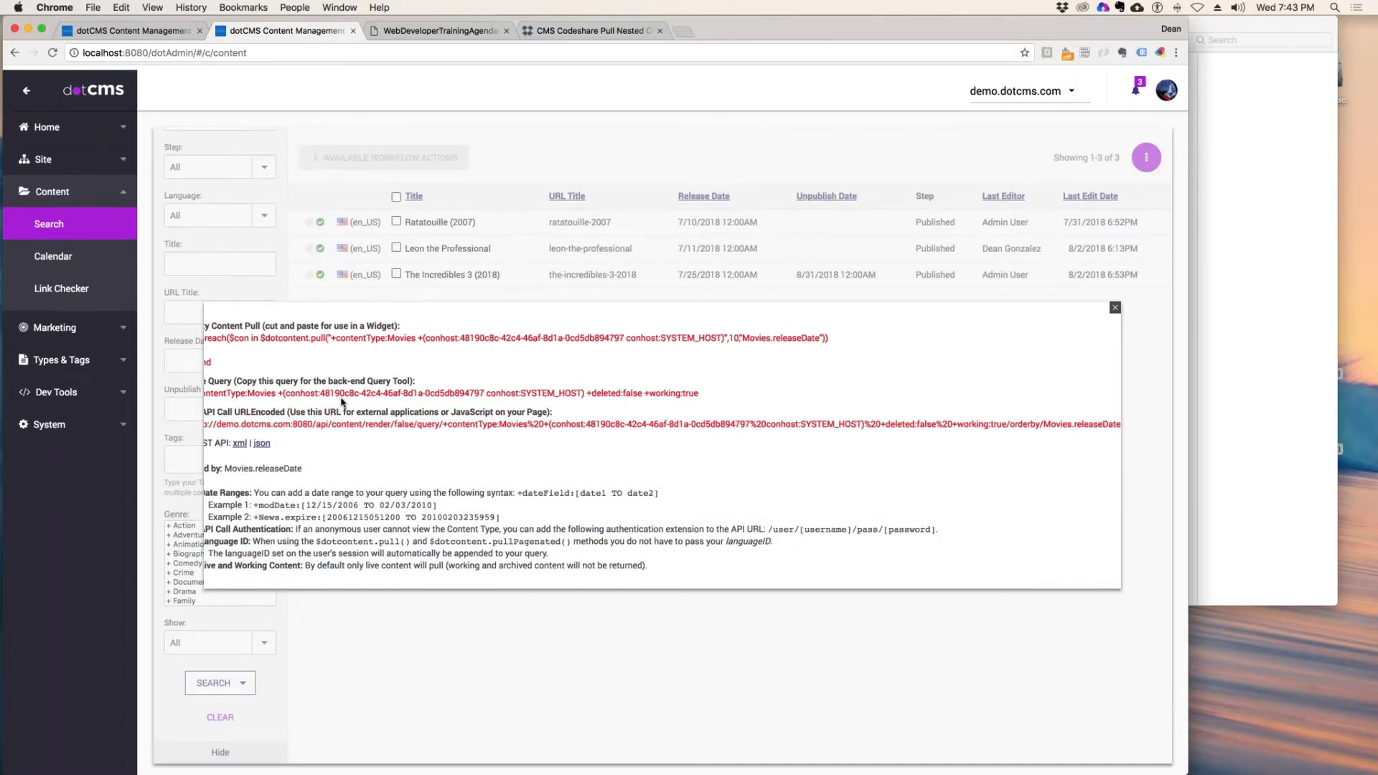
scroll(337, 399, left, 2)
drag(236, 333, 500, 389)
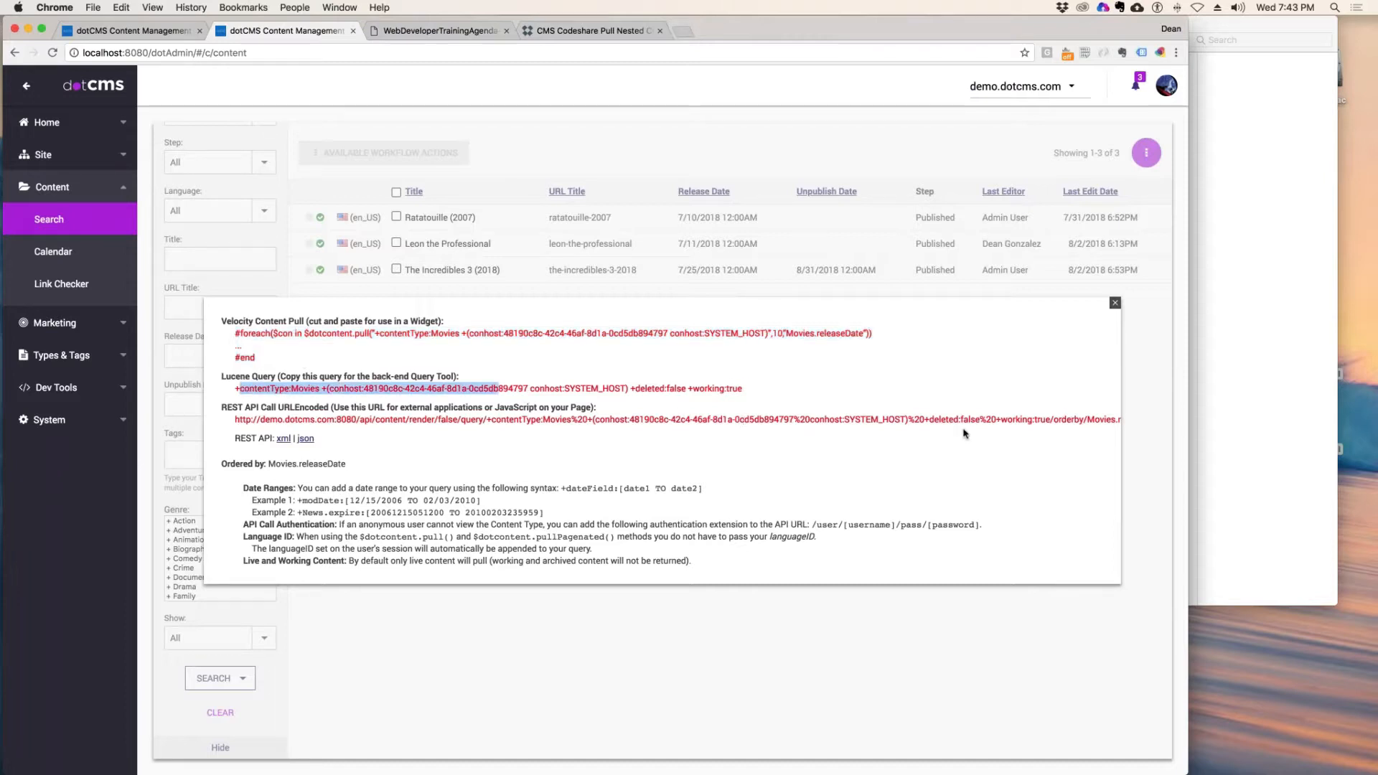
click(306, 439)
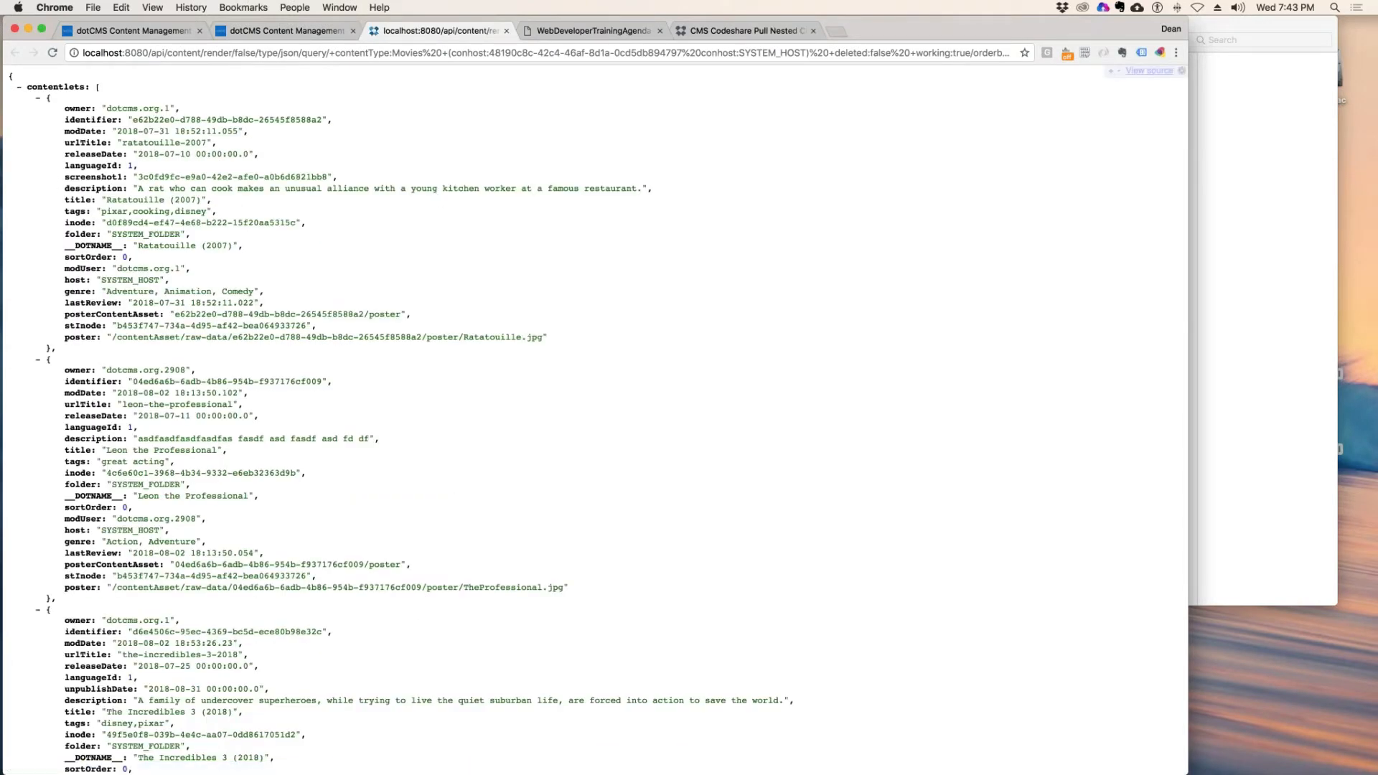
- Examine the REST API address and the fields of the movie contentlets in the JSON output
click(246, 53)
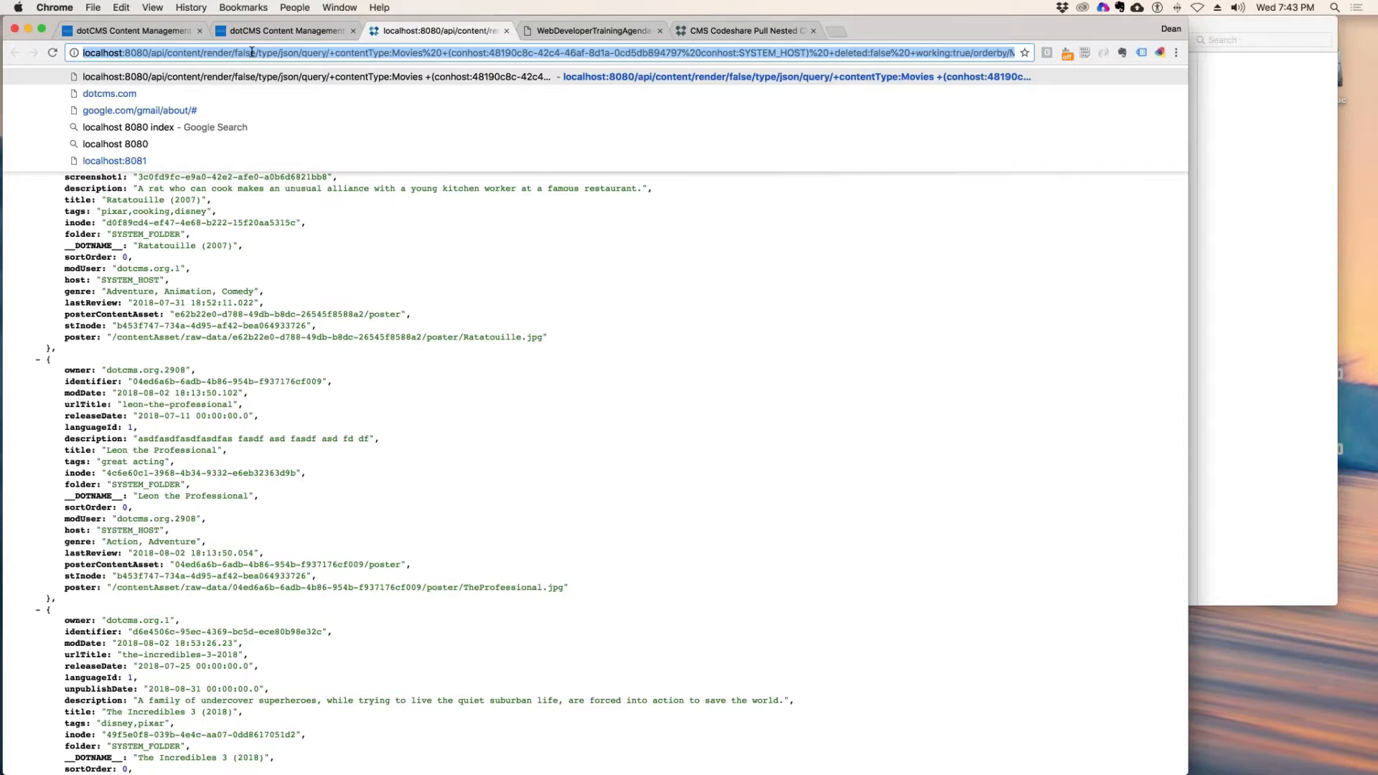
click(783, 500)
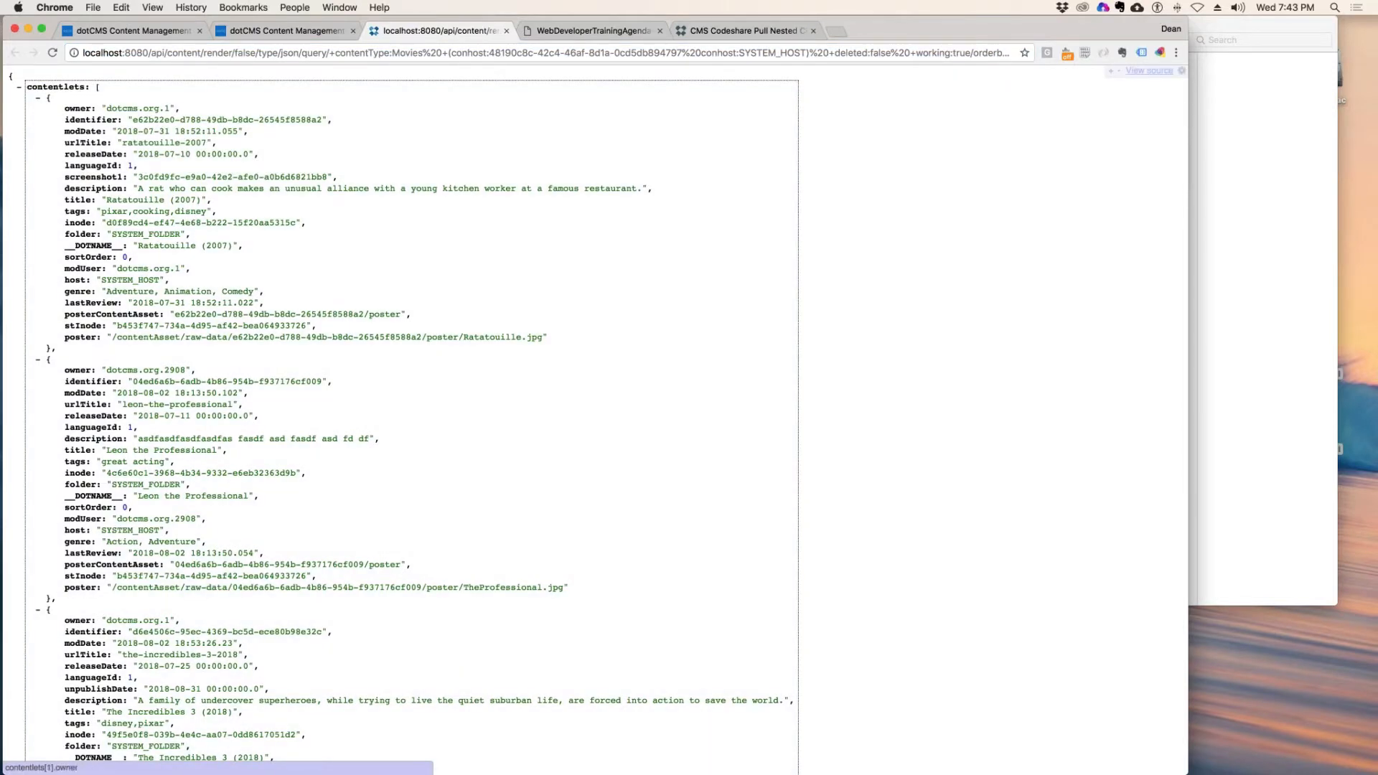
click(569, 325)
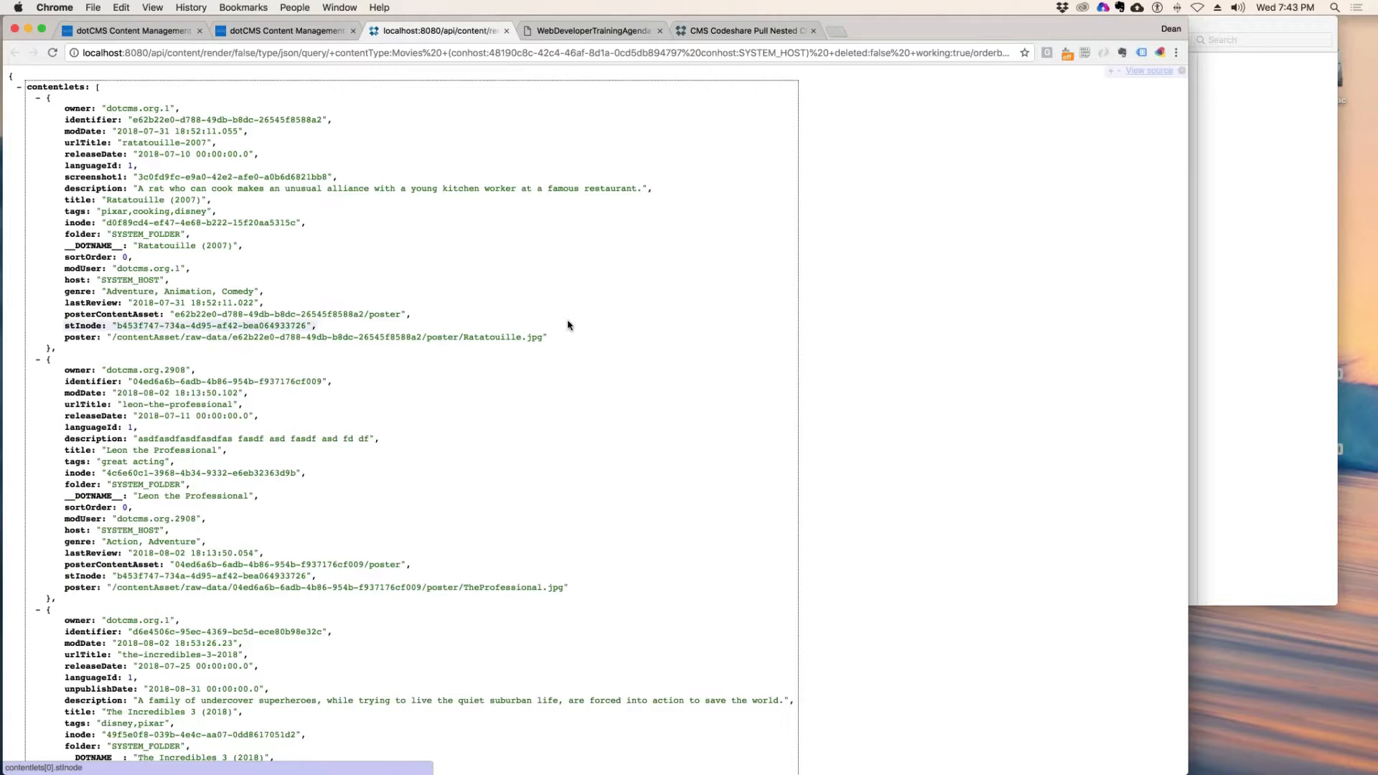
click(427, 224)
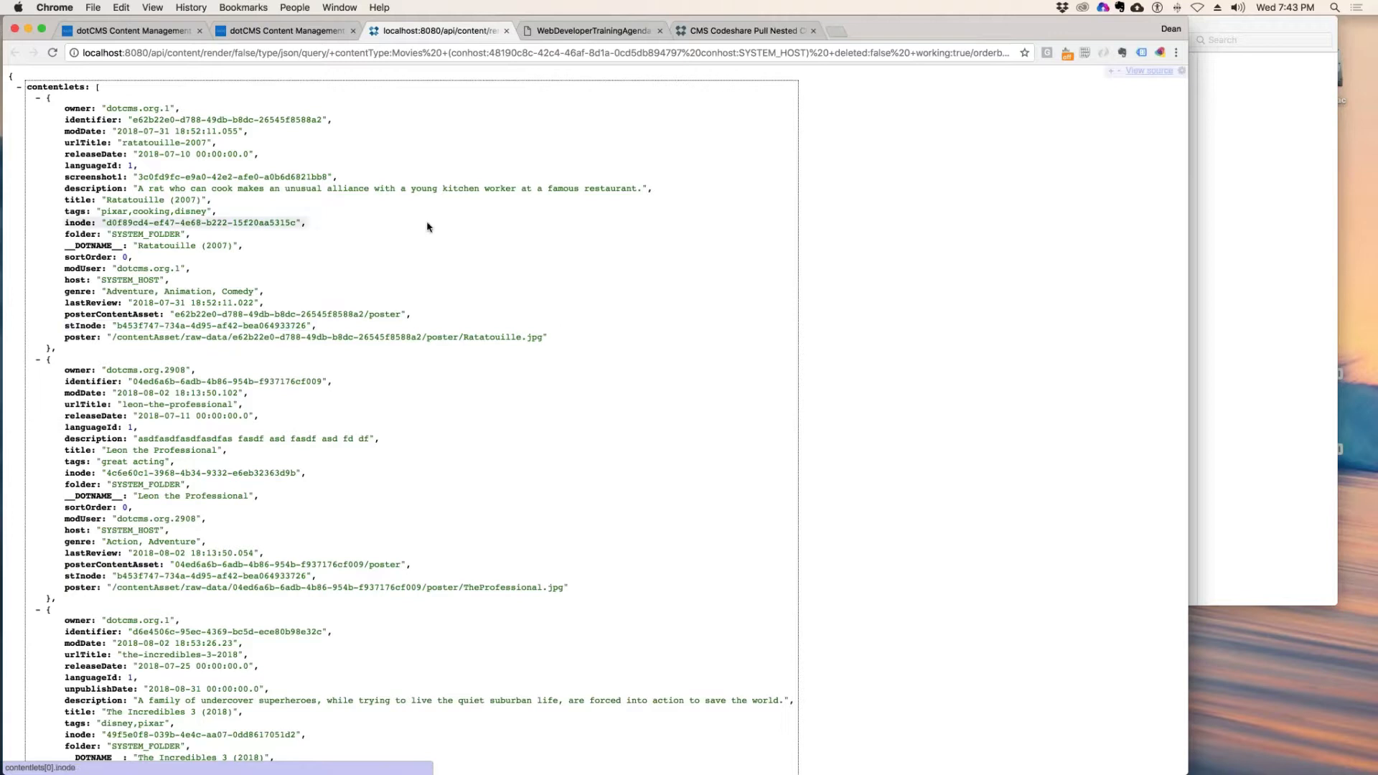
click(341, 246)
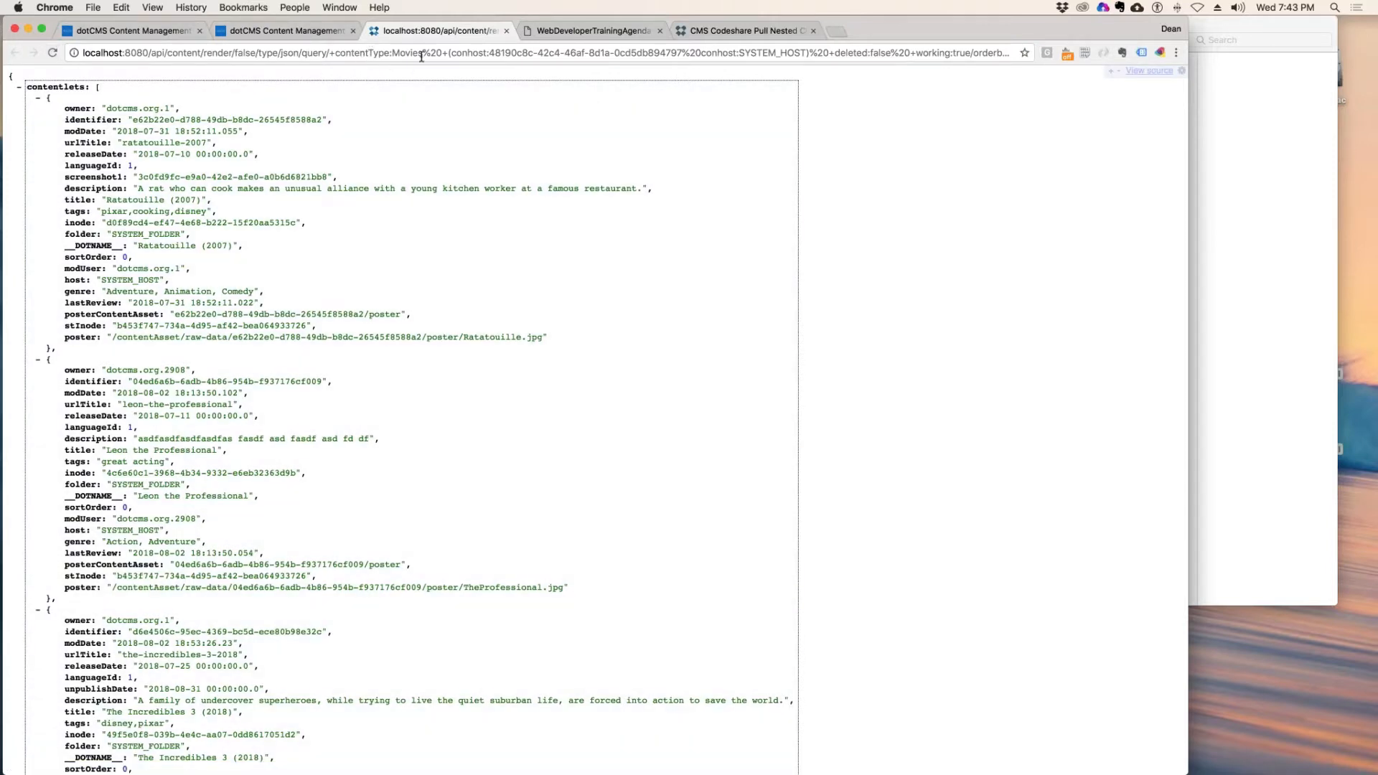
- Highlight the Lucene query and the orderby Movies.releaseDate portions of the REST API address
click(405, 54)
click(335, 54)
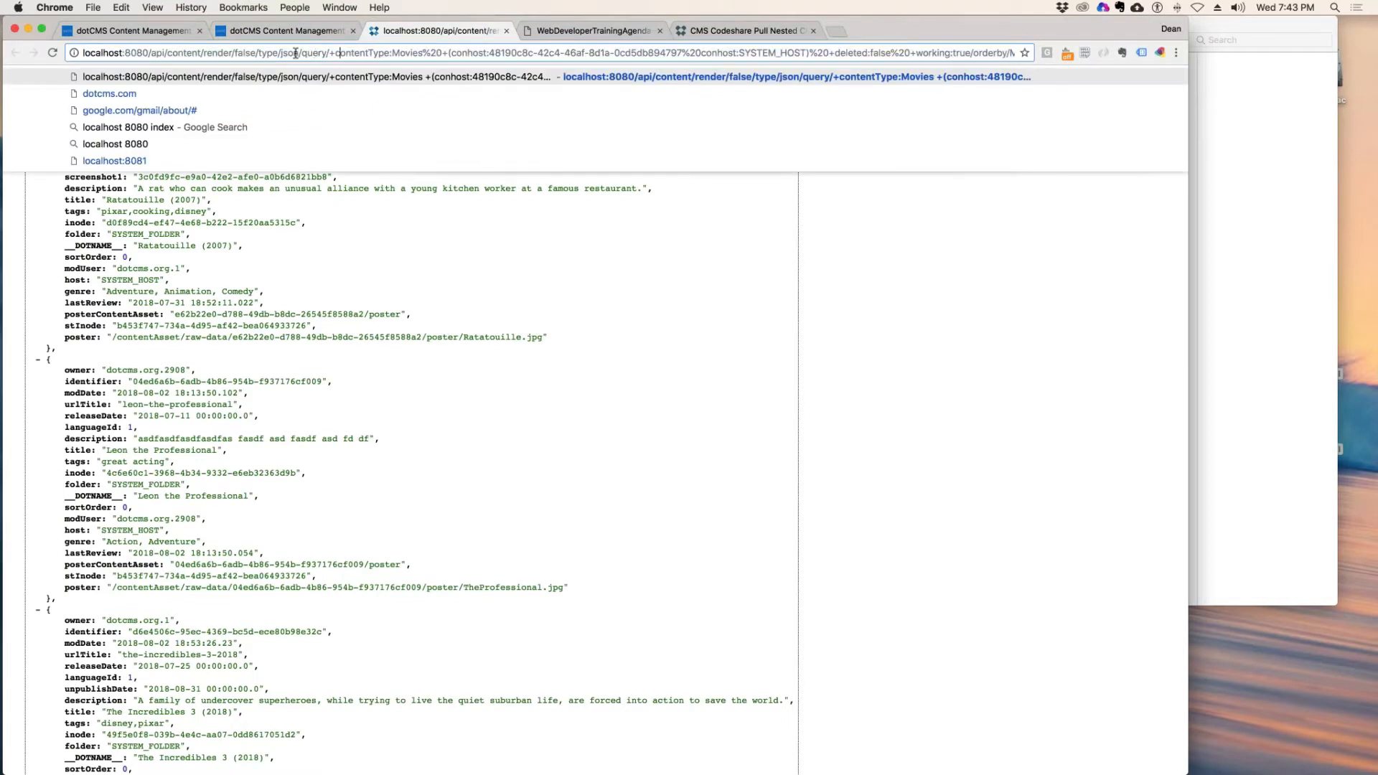
drag(150, 53, 899, 50)
click(325, 52)
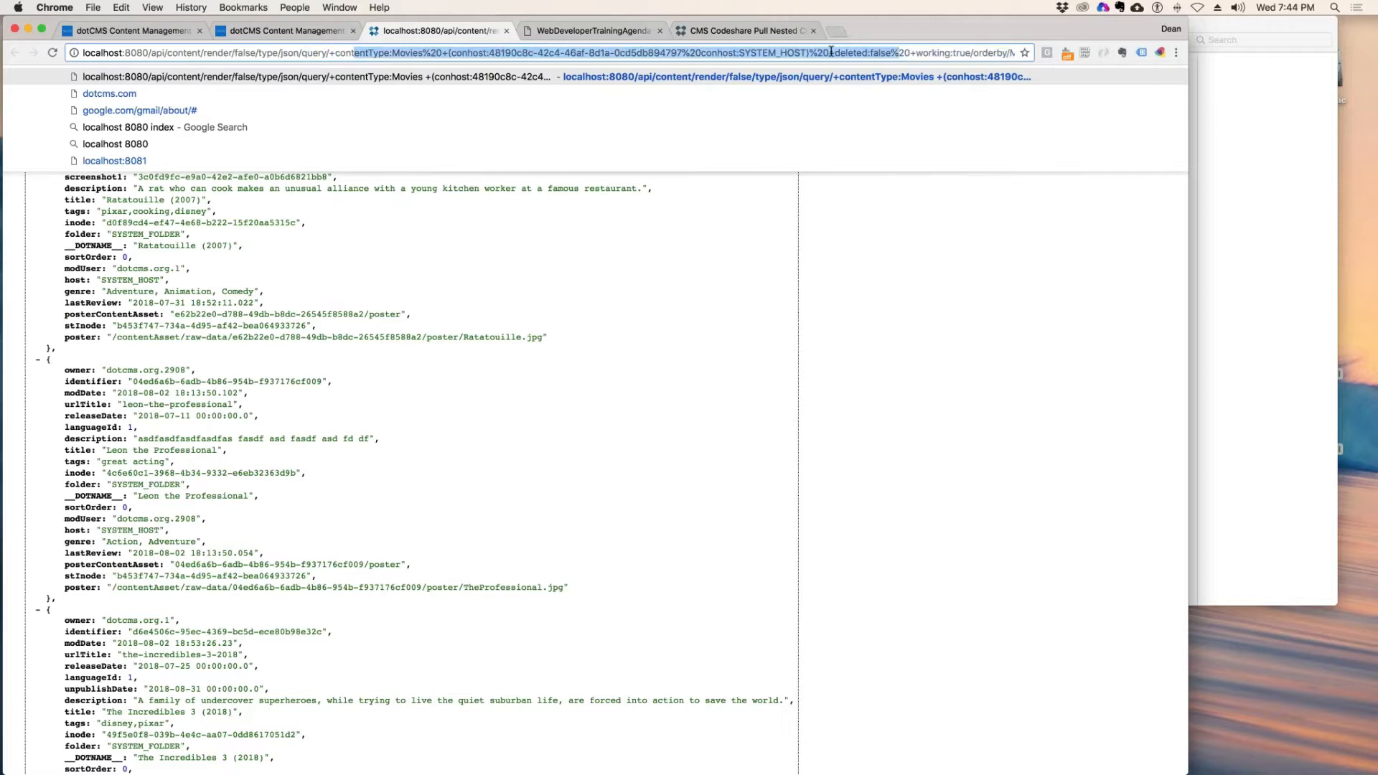
drag(793, 52, 1028, 46)
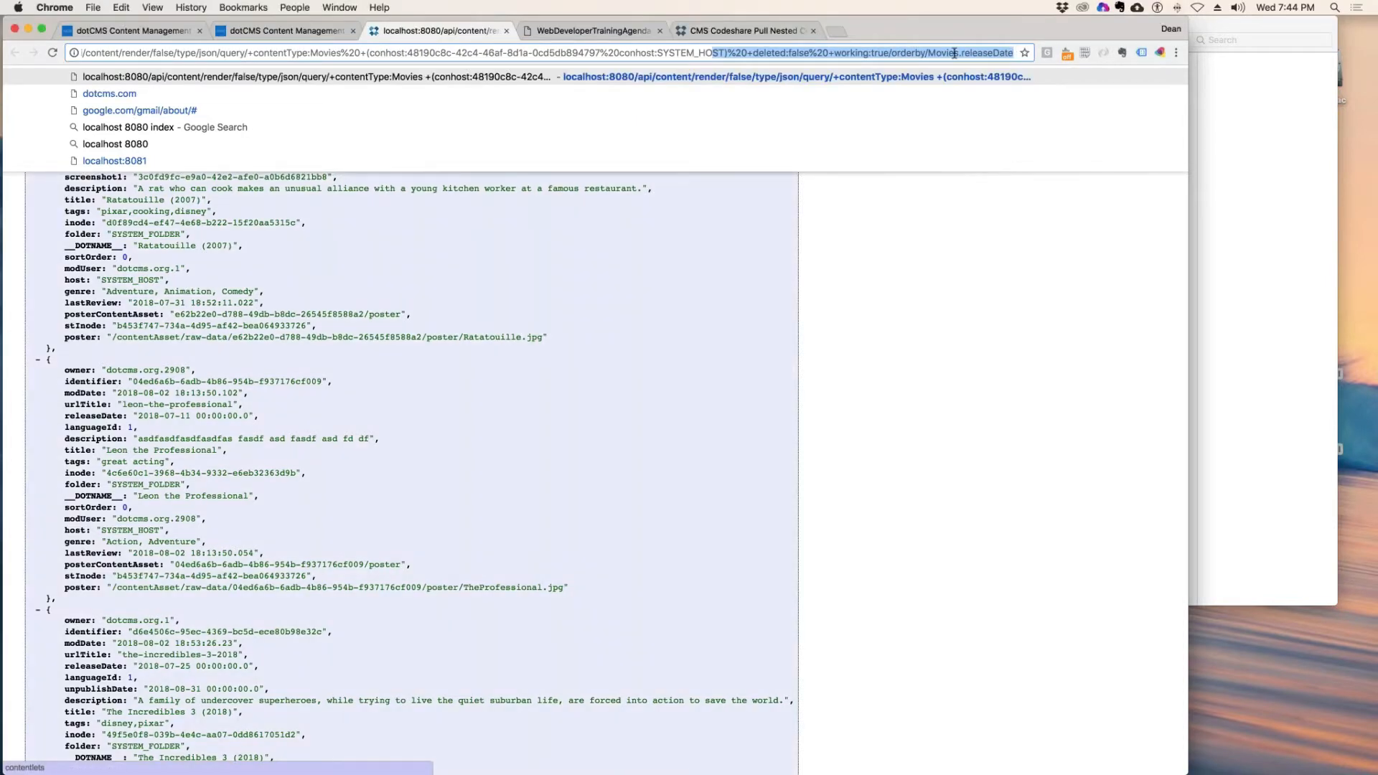
drag(941, 53, 1025, 53)
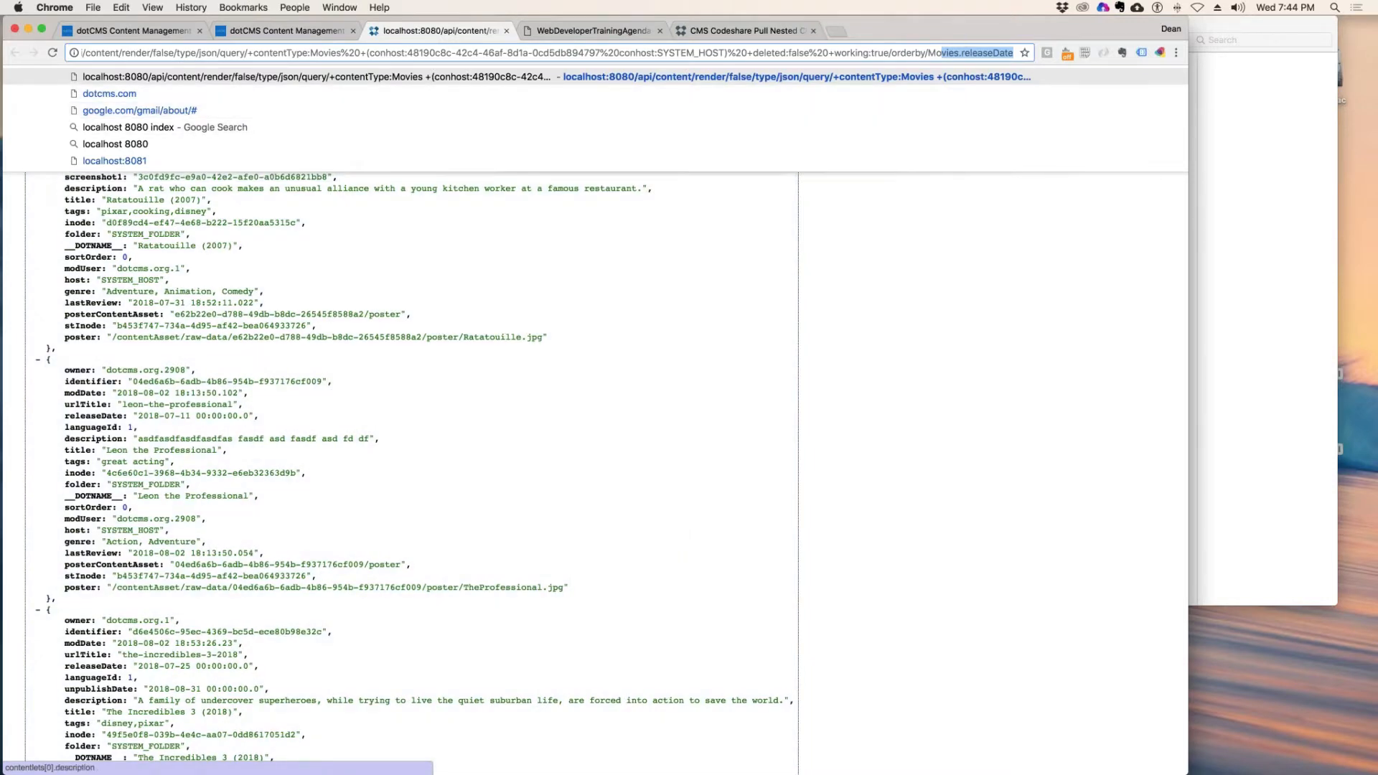
- Open the content search in the first dotCMS tab and look at the search options below the Movies filters
click(132, 30)
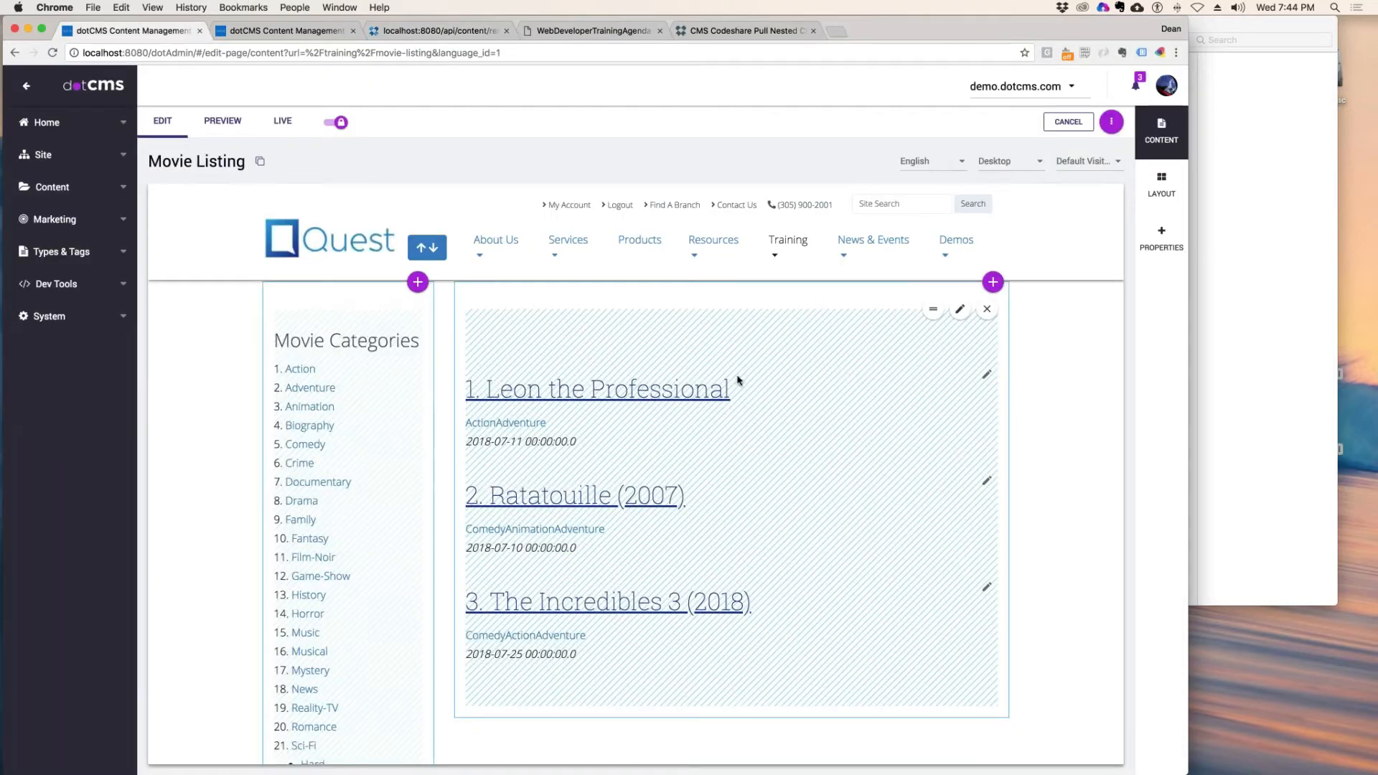
click(65, 187)
click(50, 219)
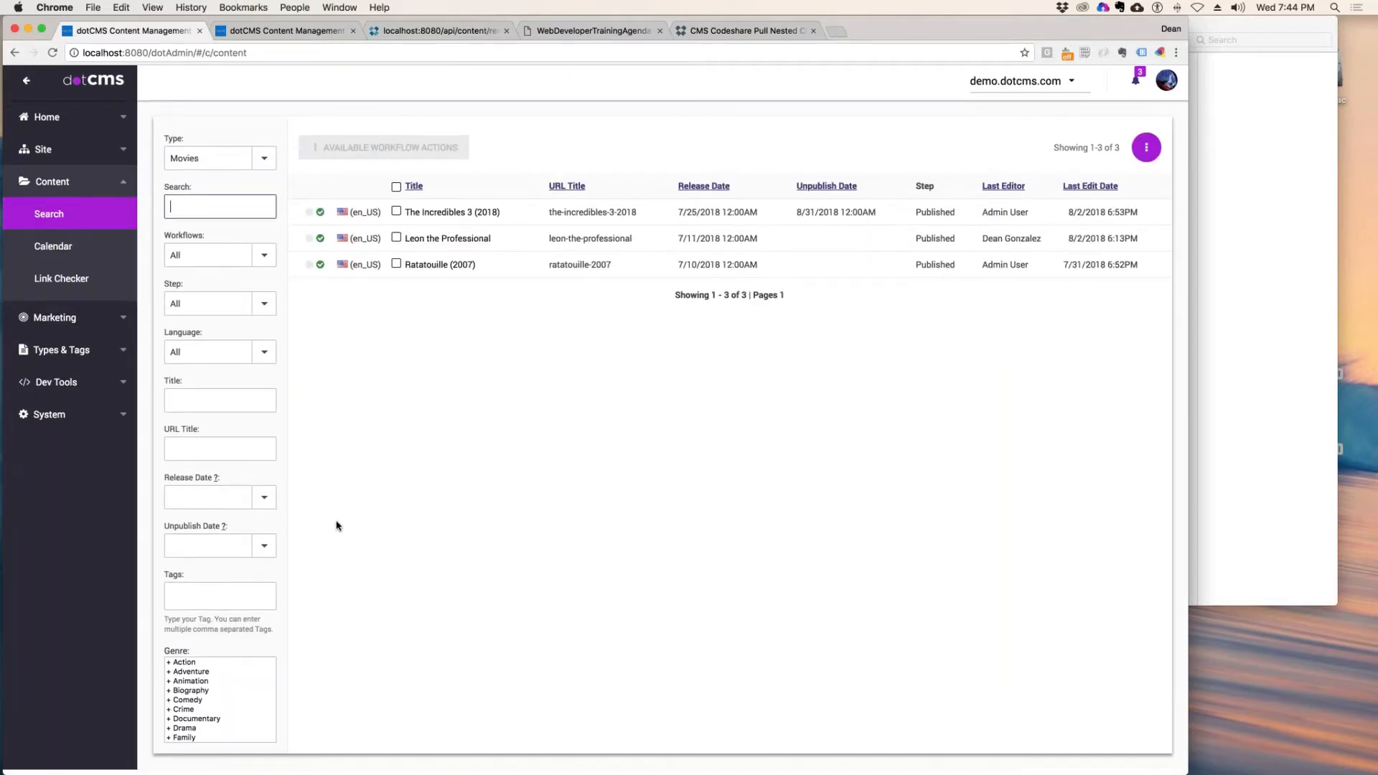
scroll(200, 704, down, 10)
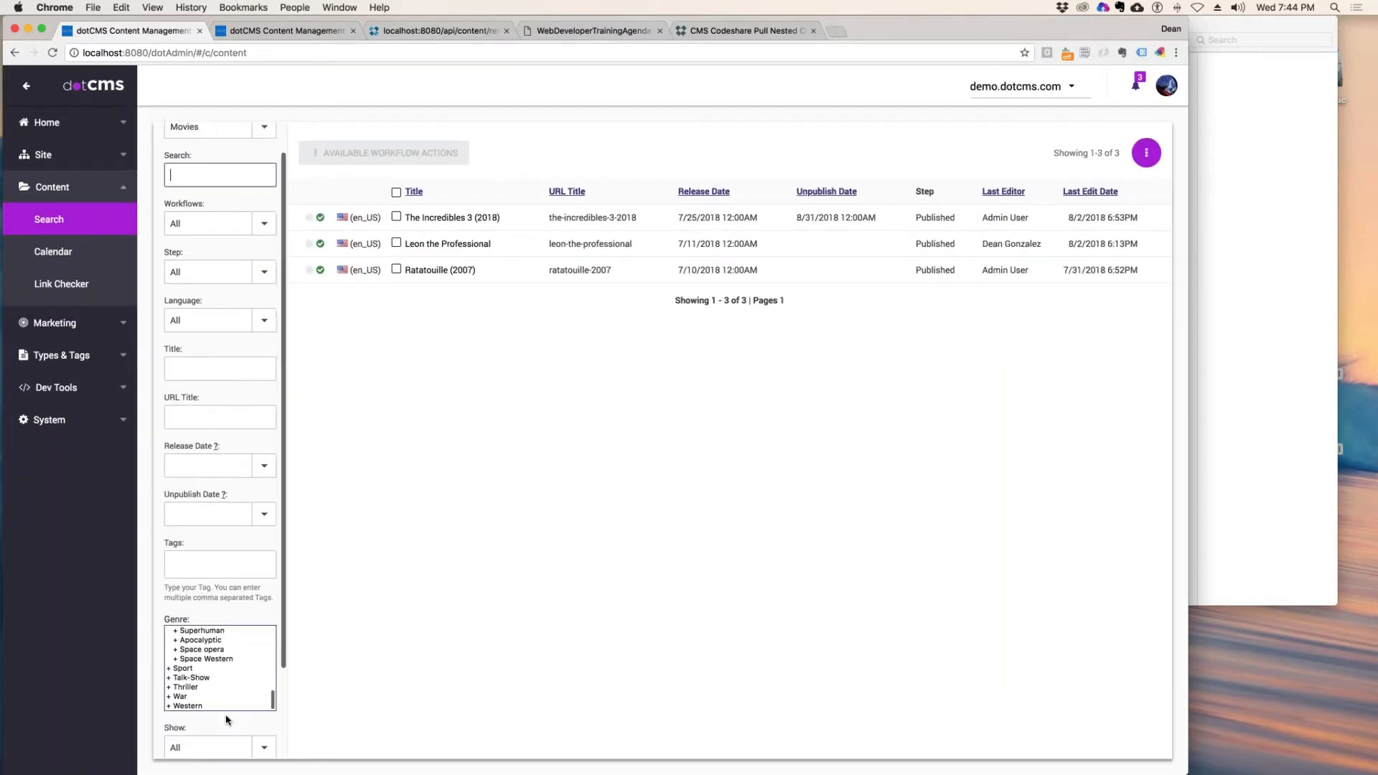
scroll(216, 646, down, 2)
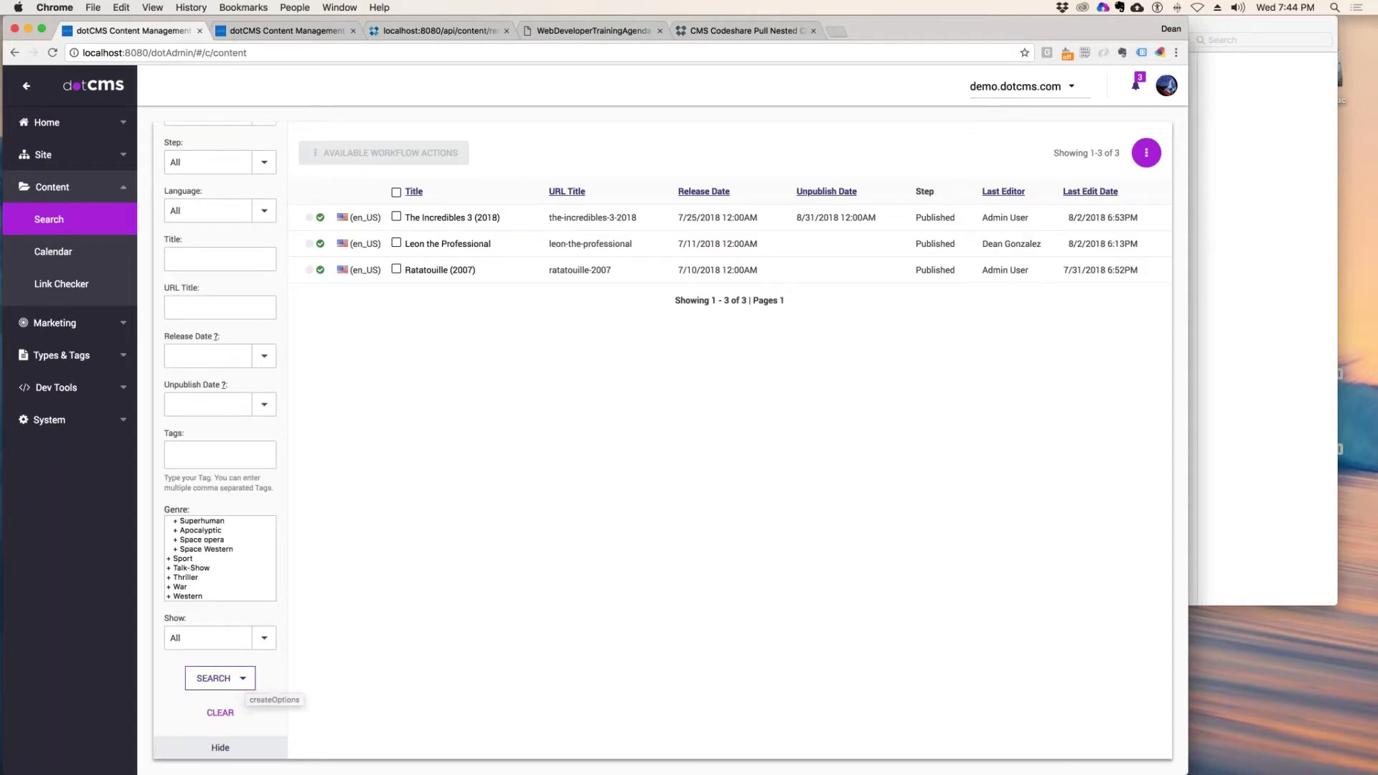
- Close the query window in the second dotCMS tab and switch to the top of the CMS Codeshare page
click(314, 31)
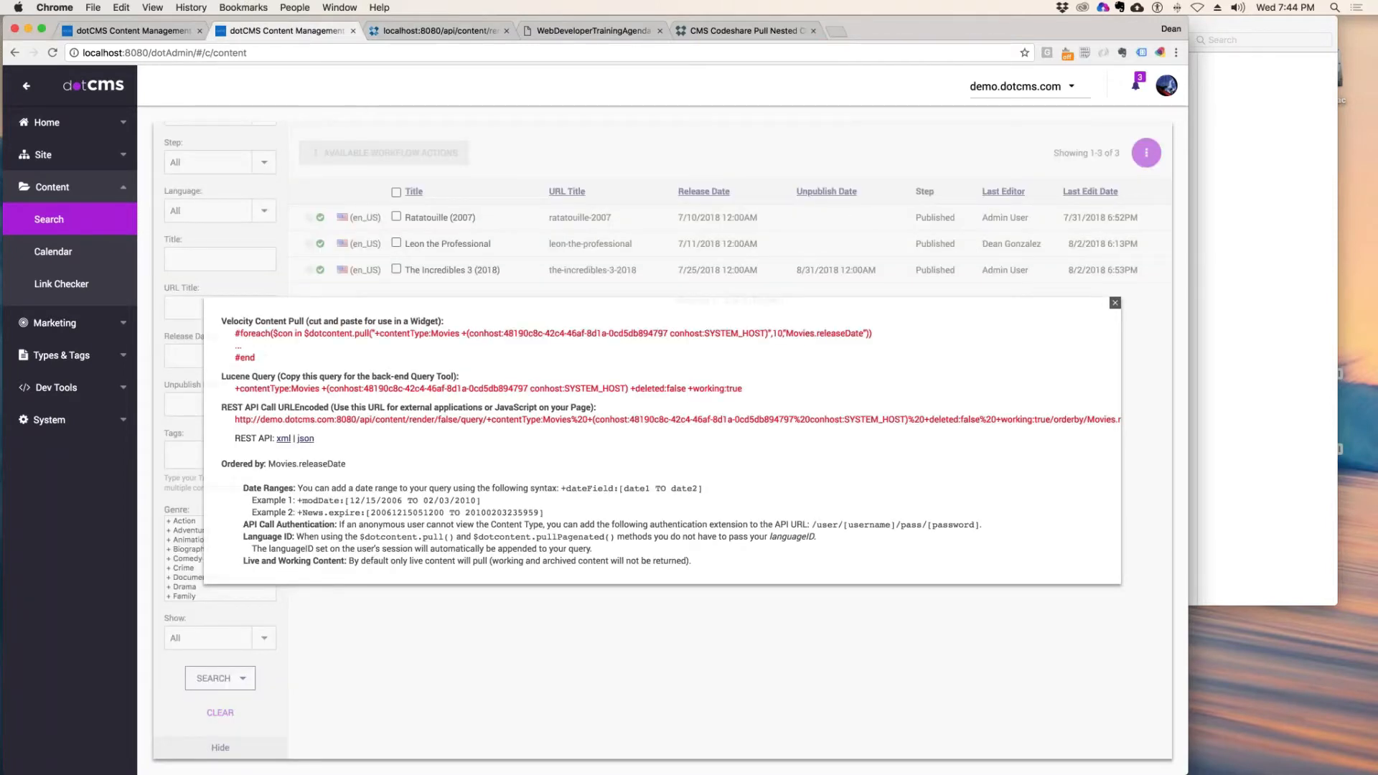
click(1114, 302)
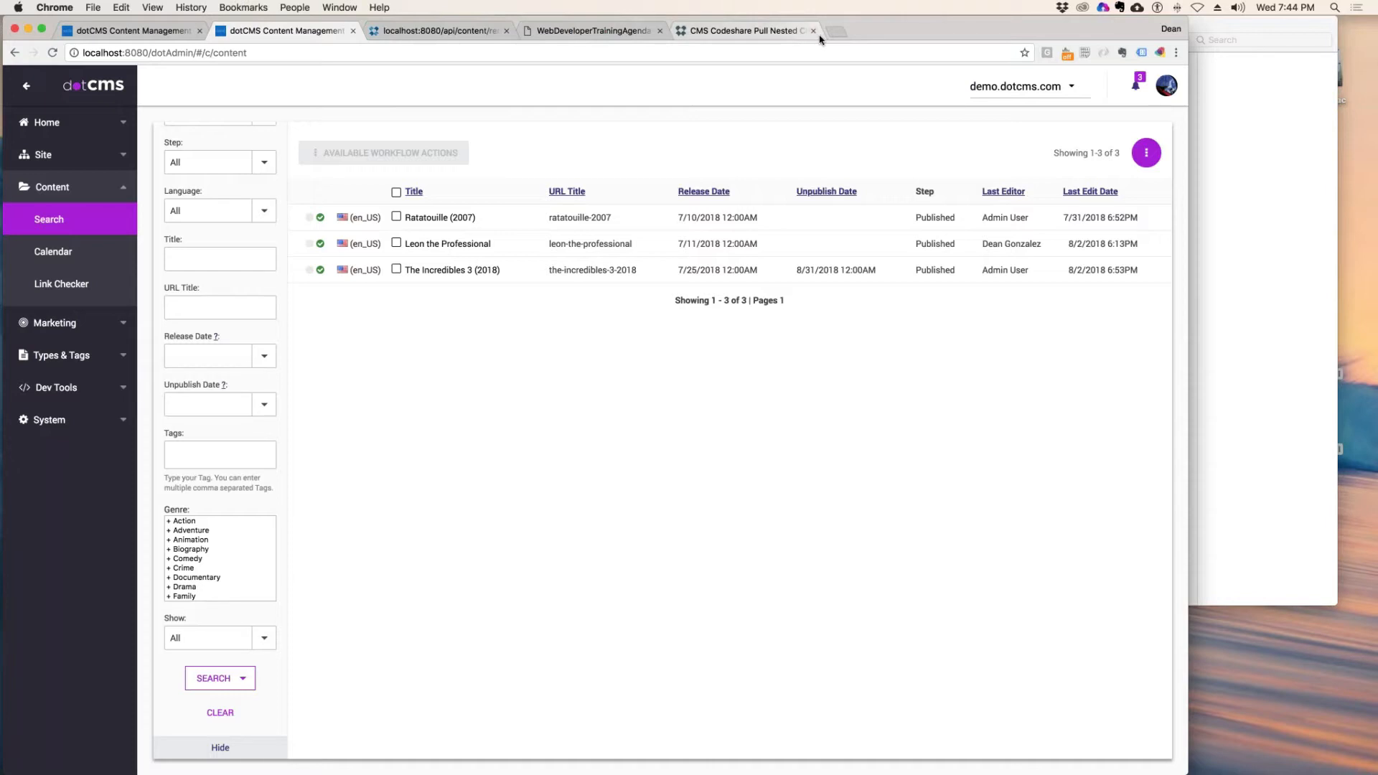
key(super+4)
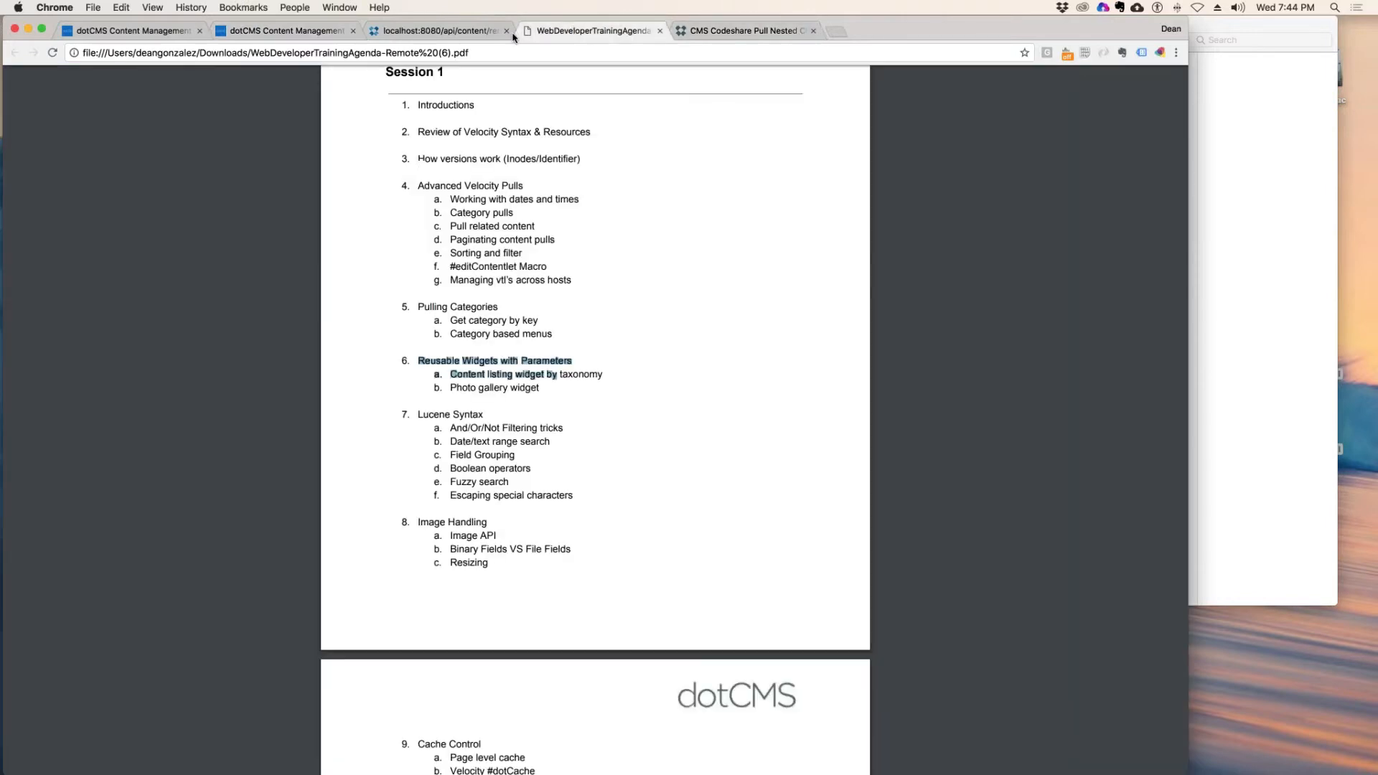
key(super+3)
key(super+5)
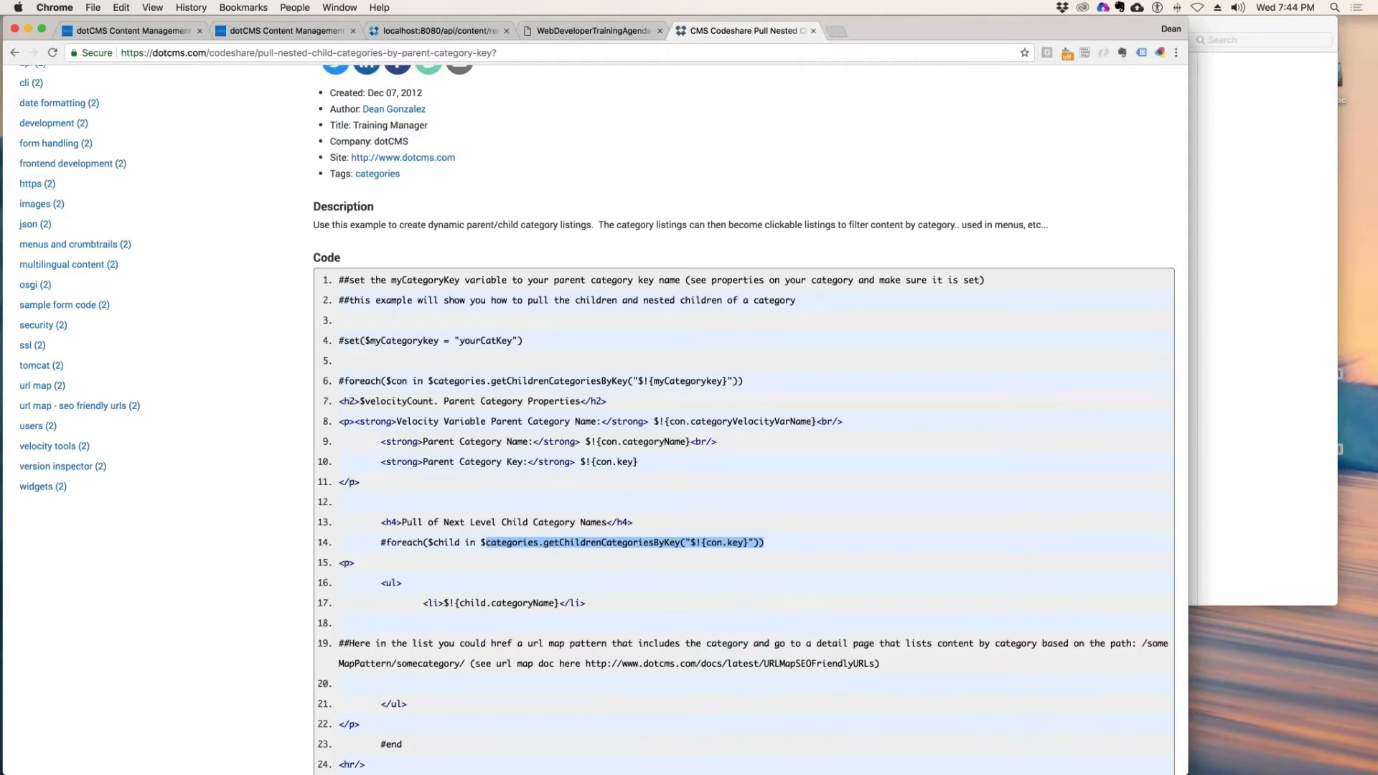
scroll(574, 359, up, 5)
click(428, 89)
text(r)
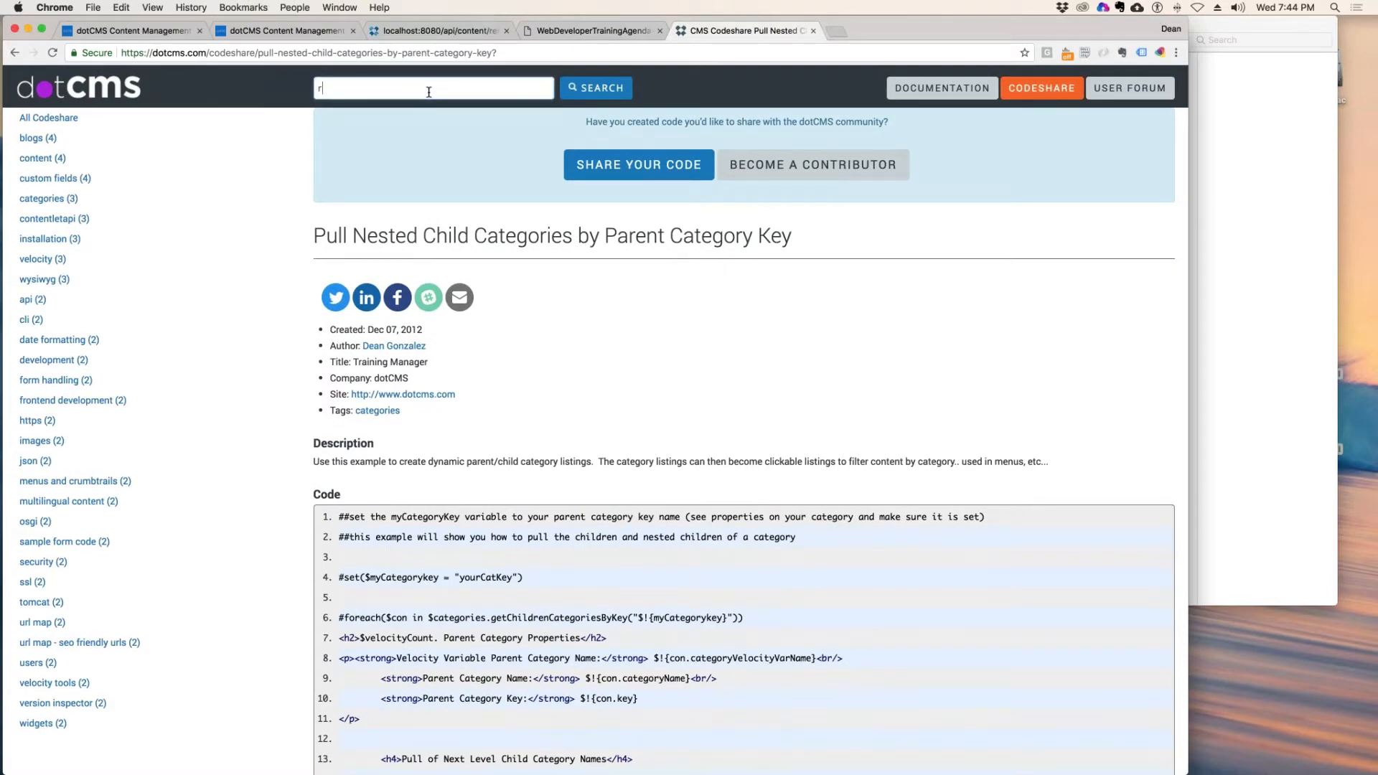
text(e)
- Switch to the dotCMS documentation and search it for "rest"
click(942, 88)
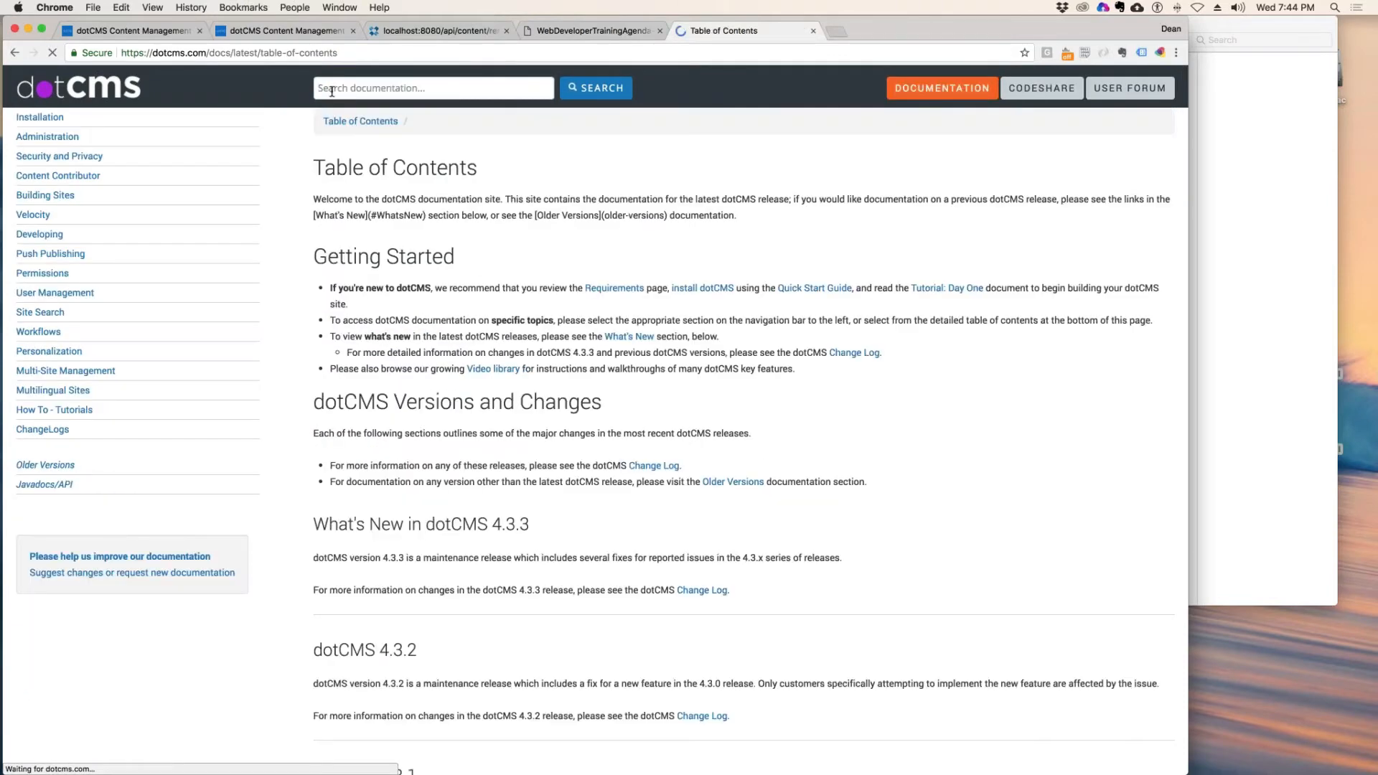
click(375, 84)
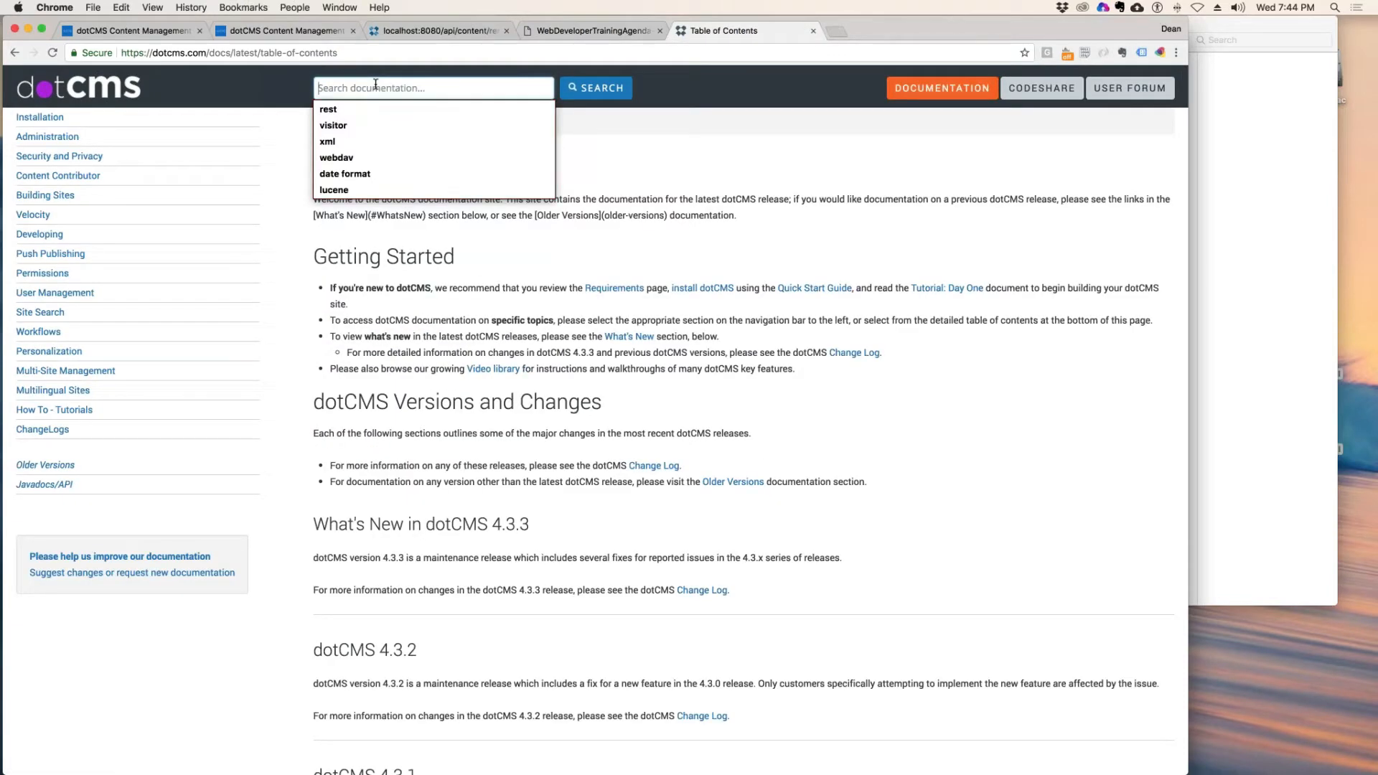
text(rest)
key(Return)
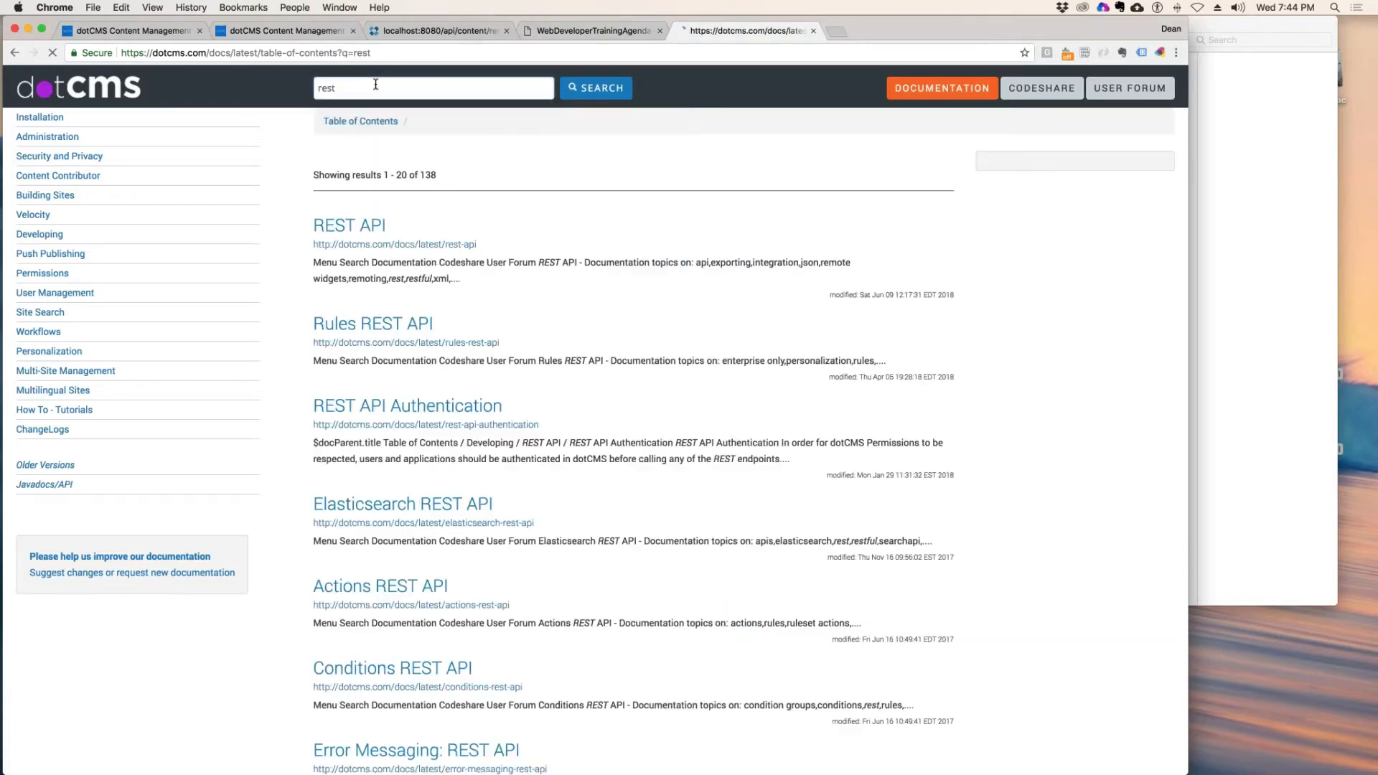
- Open the REST API documentation from the search results, go to its REST API End Points page and select the page address
click(395, 244)
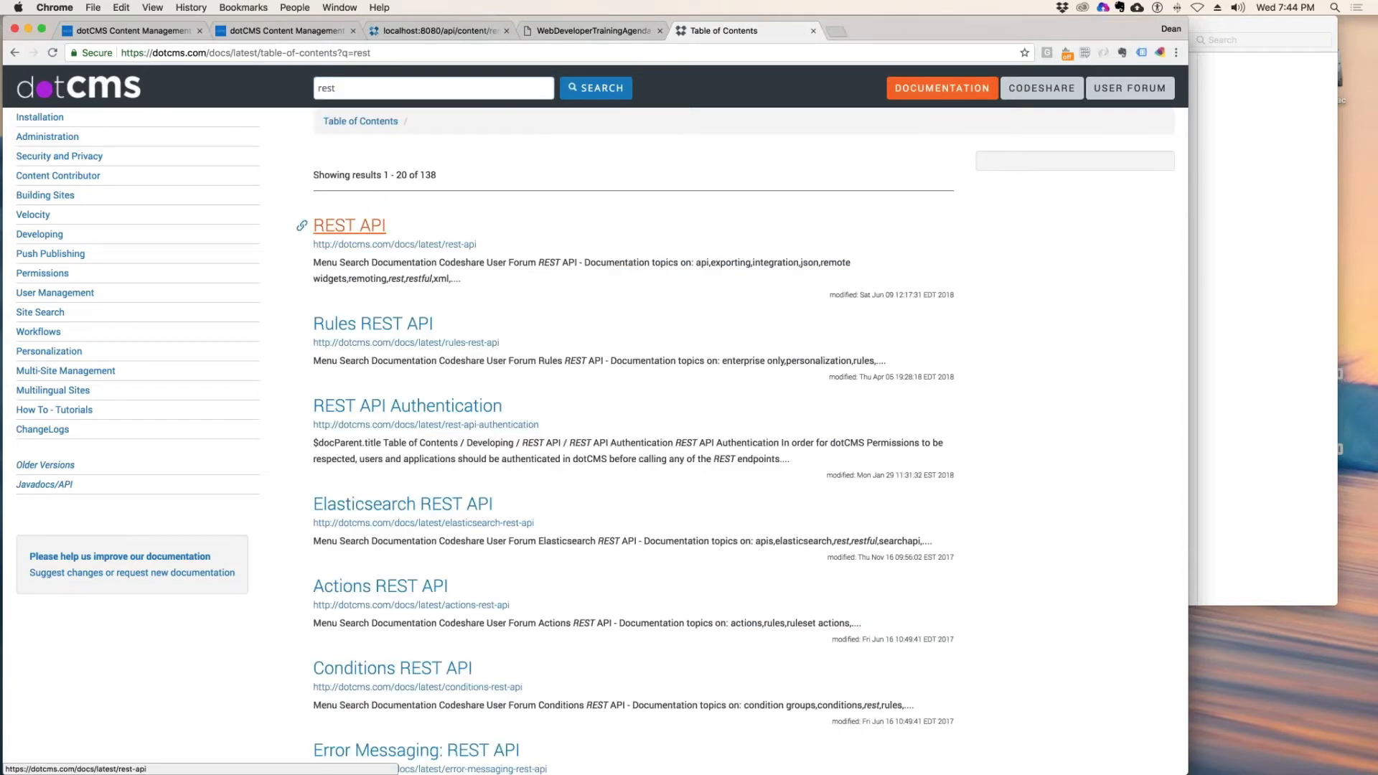
scroll(381, 753, down, 2)
scroll(232, 415, down, 5)
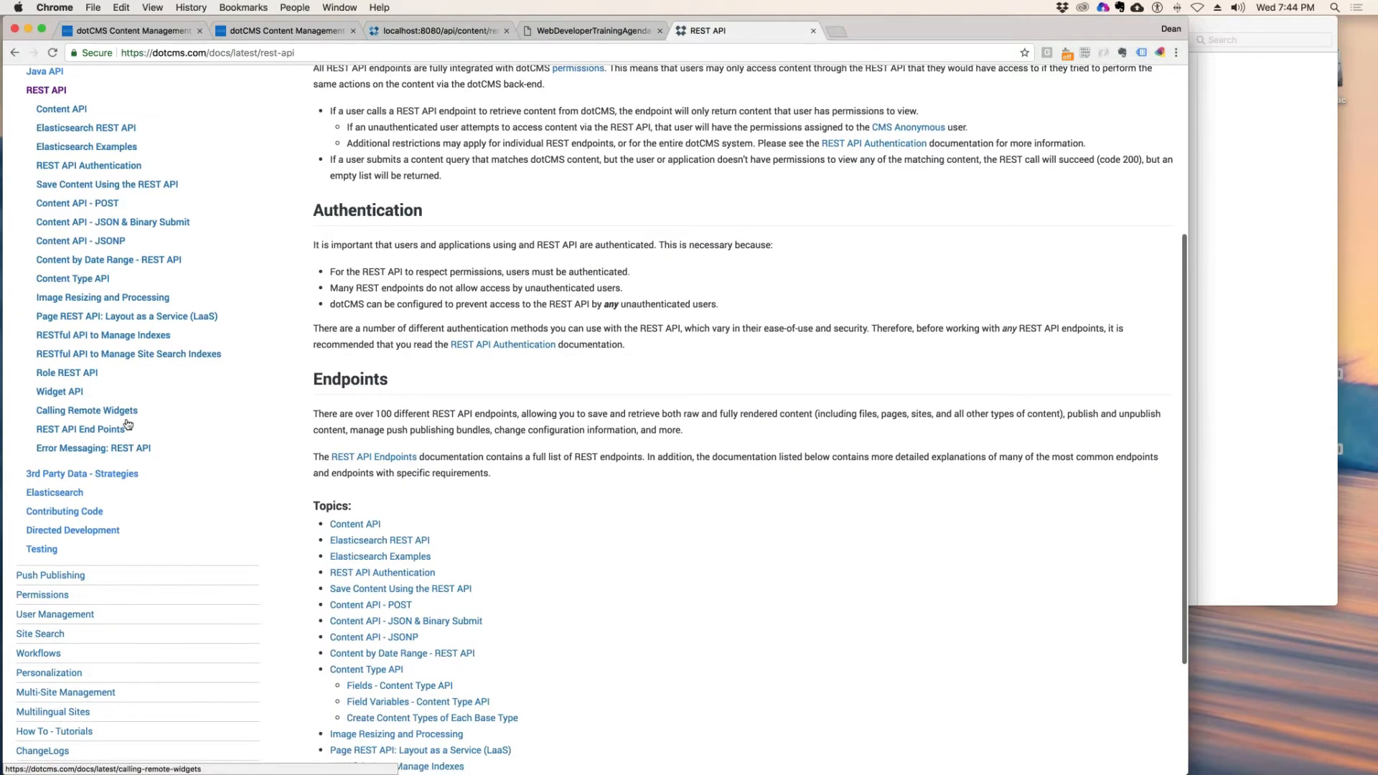
click(107, 430)
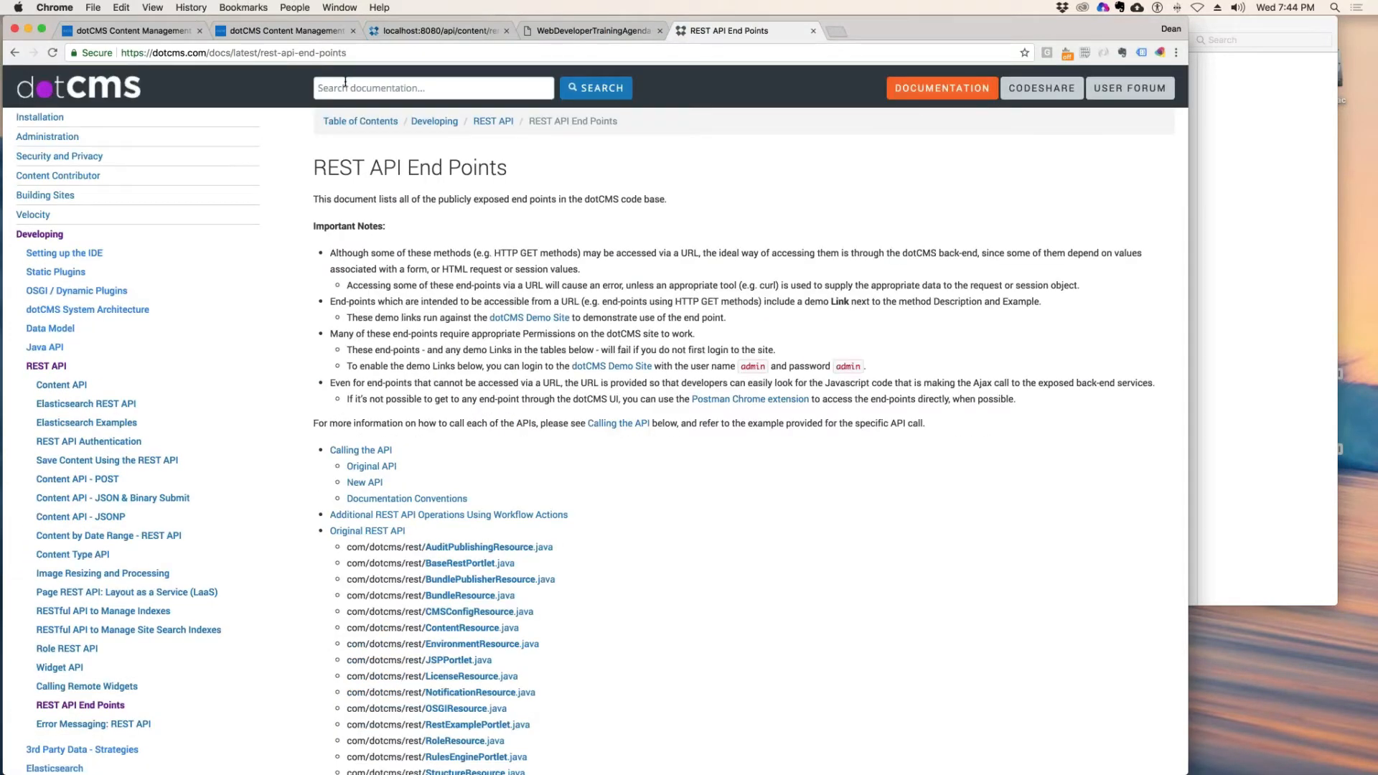
key(super+l)
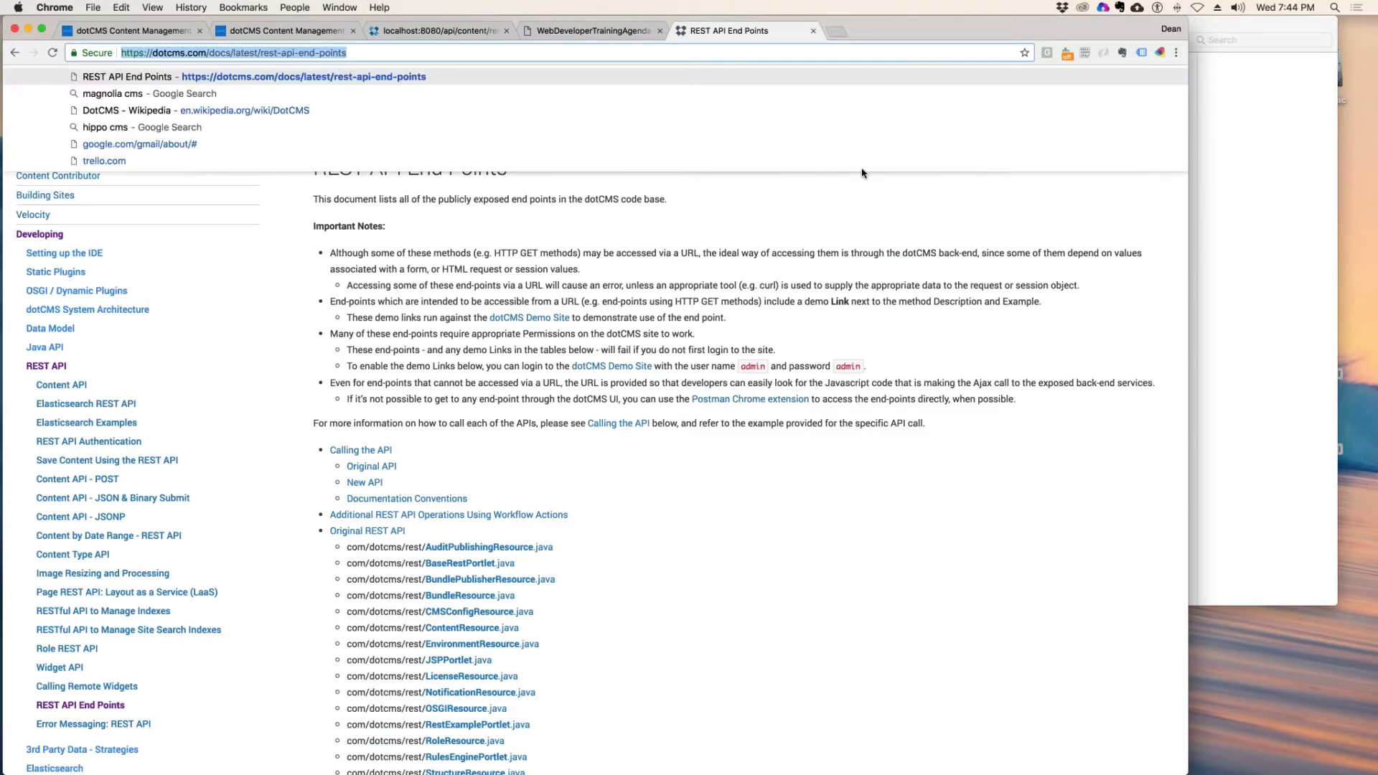
key(Escape)
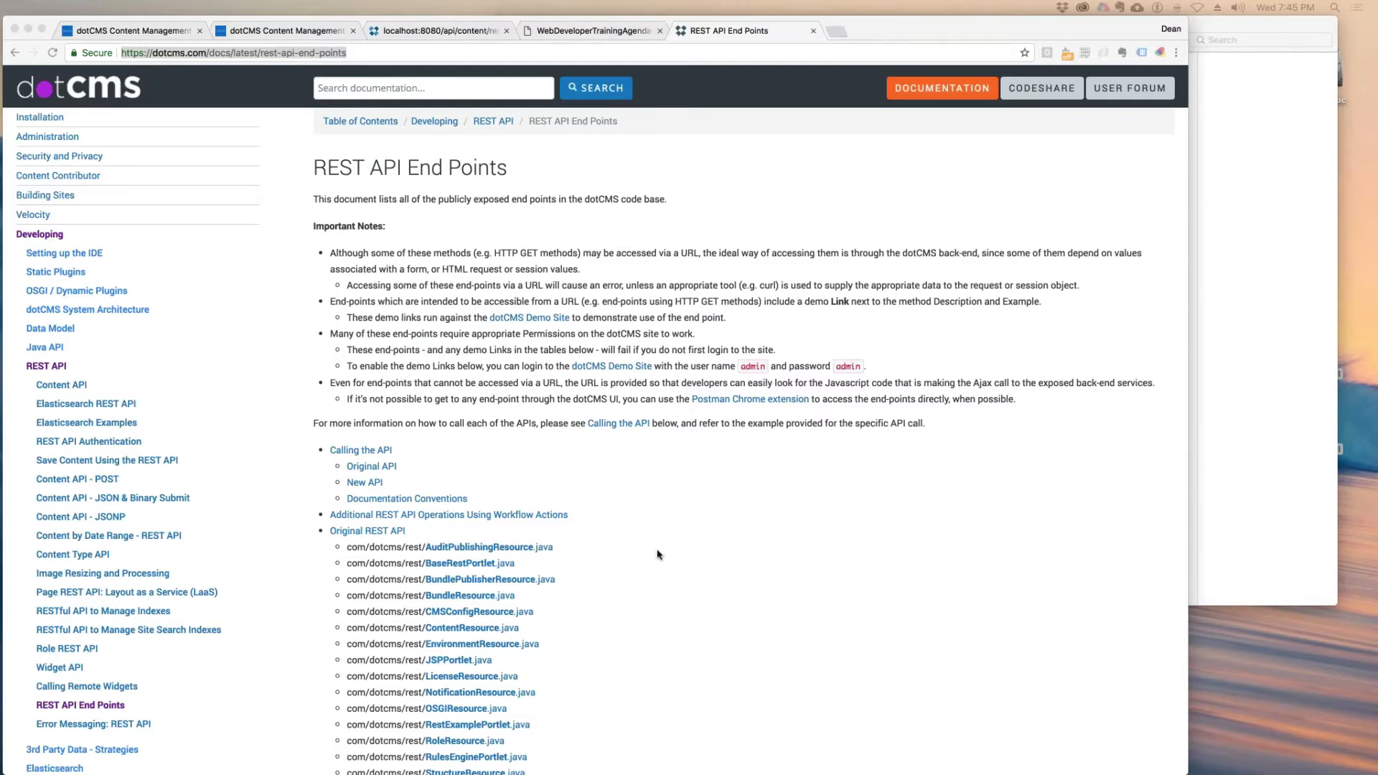
- Jump to the ContentResource.java end points and highlight the HTTP methods of several entries, from indexSearch to multipartPOST
scroll(578, 481, down, 5)
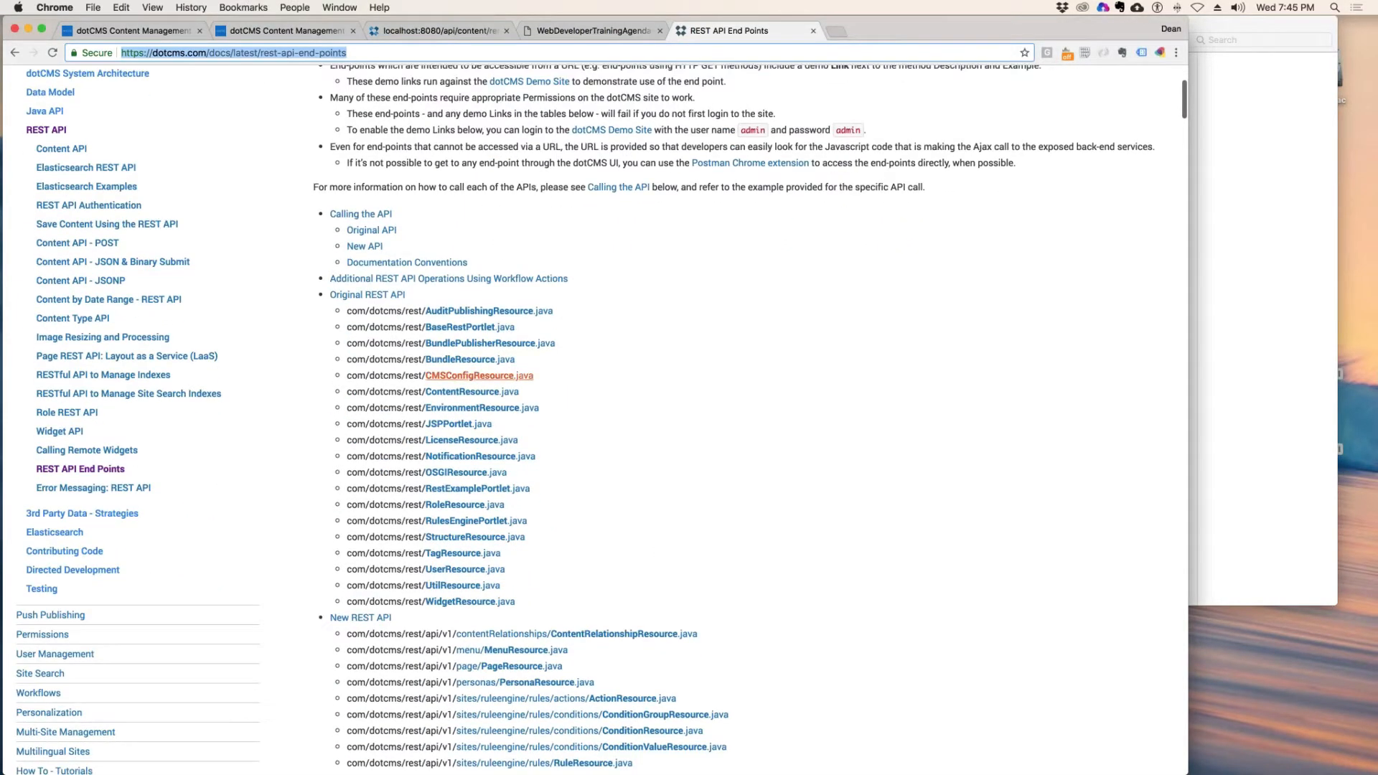
click(471, 395)
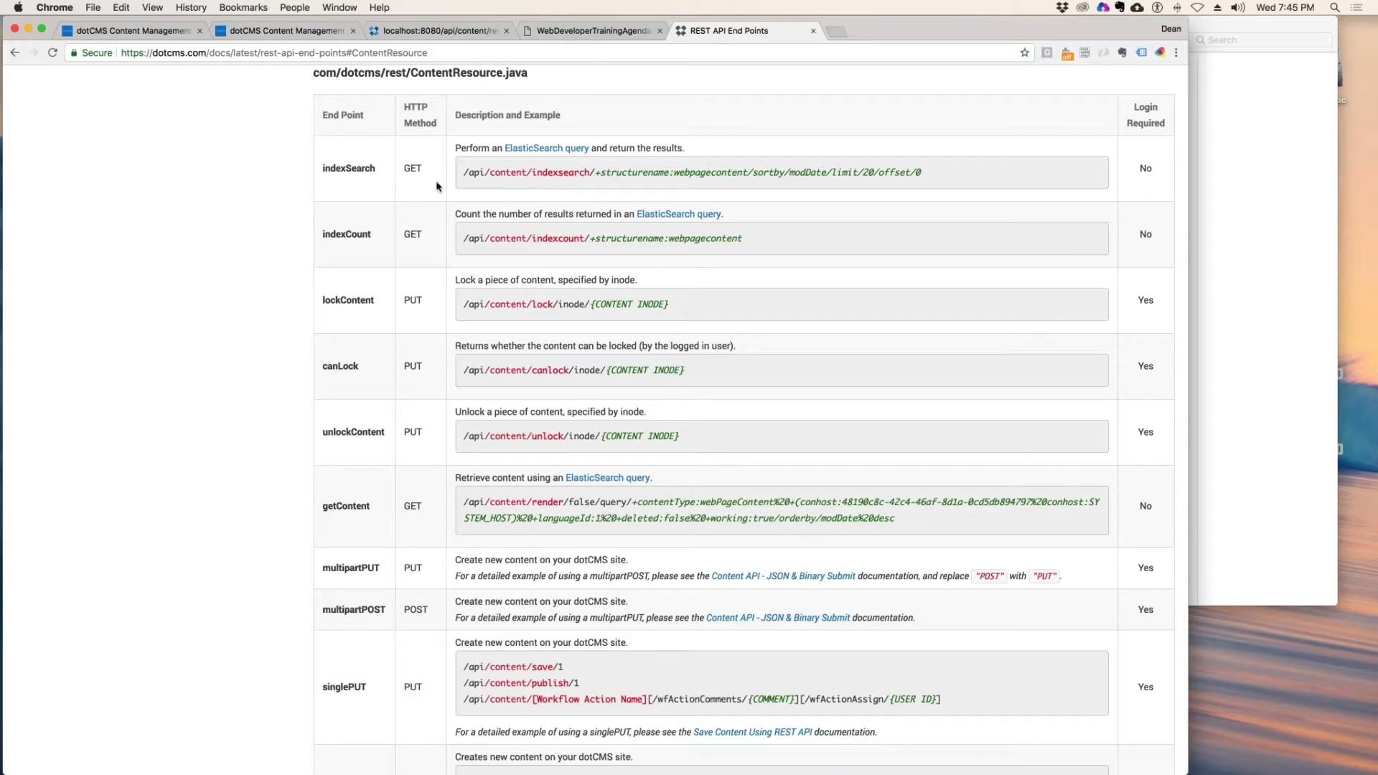
drag(399, 170, 432, 171)
click(416, 234)
drag(431, 300, 410, 300)
drag(413, 610, 430, 610)
- Highlight the singlePUT end point's HTTP method and its example address containing the Workflow Action Name
scroll(687, 491, down, 5)
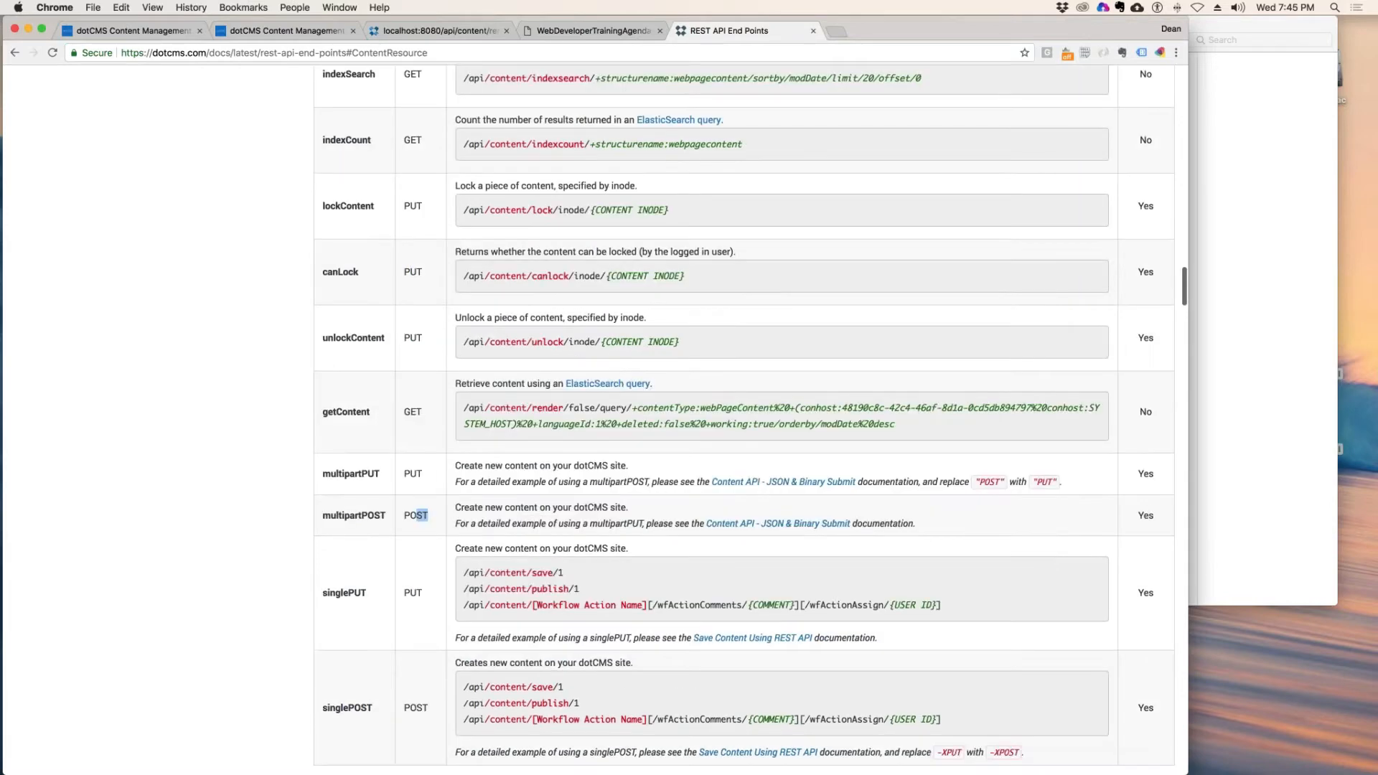
drag(554, 470, 410, 474)
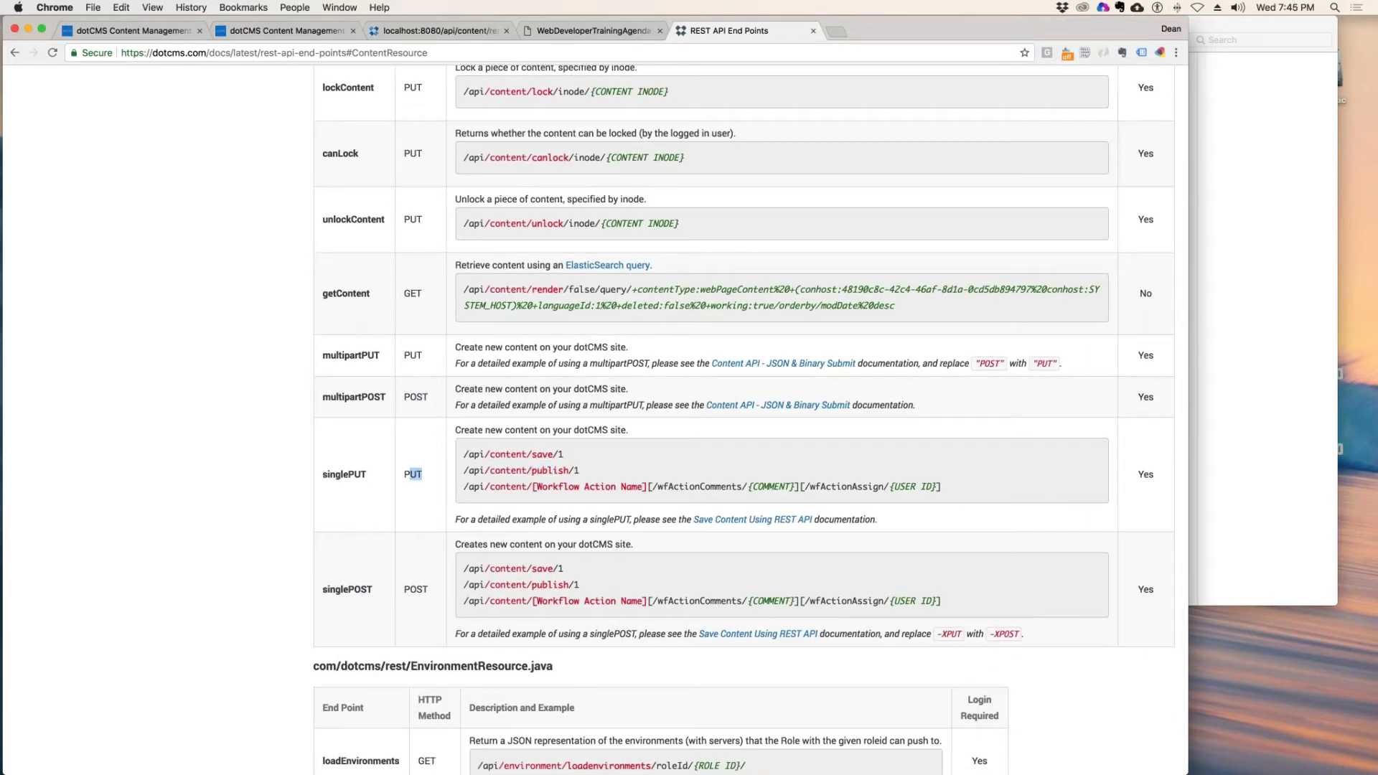
drag(490, 487, 940, 486)
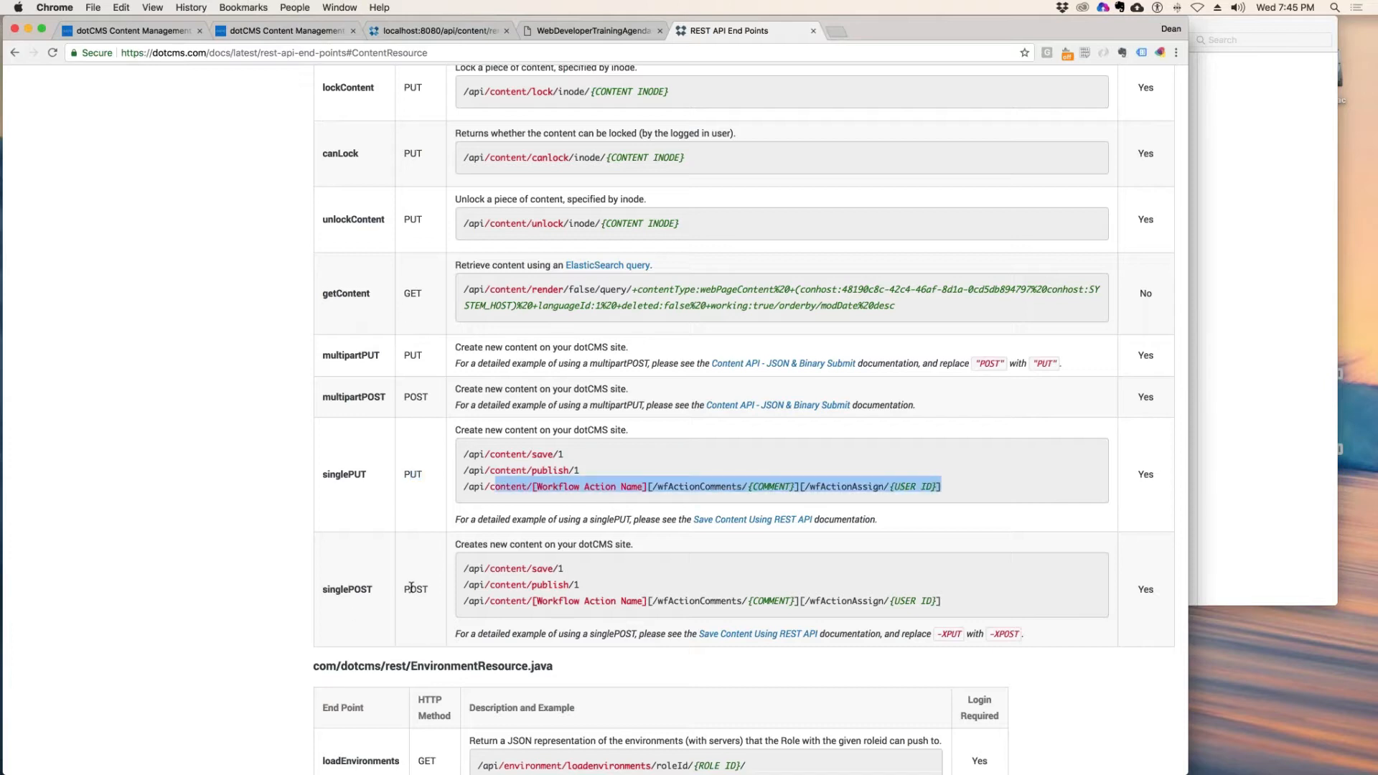
- Look through the end point tables that follow ContentResource.java, from EnvironmentResource.java to TagResource.java
scroll(411, 587, down, 2)
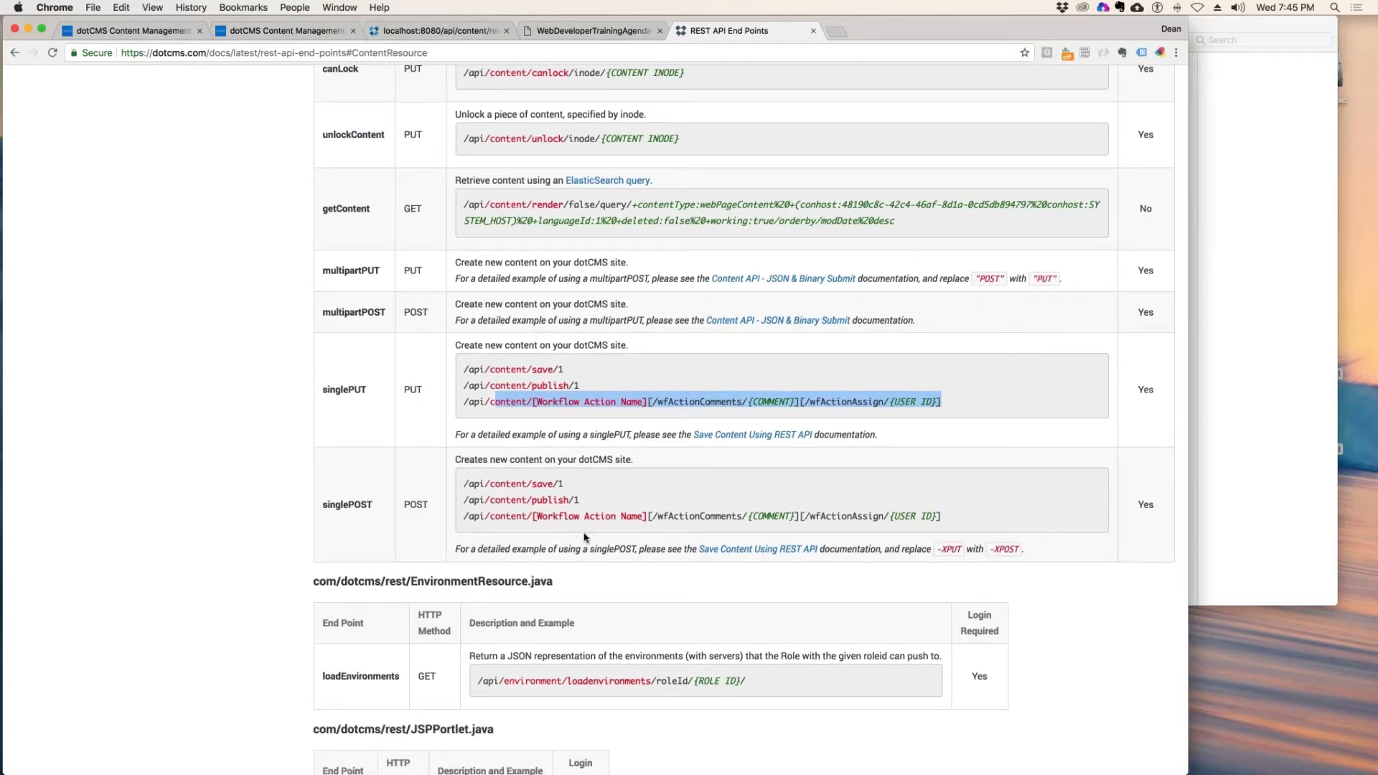
scroll(642, 505, down, 2)
scroll(643, 504, down, 3)
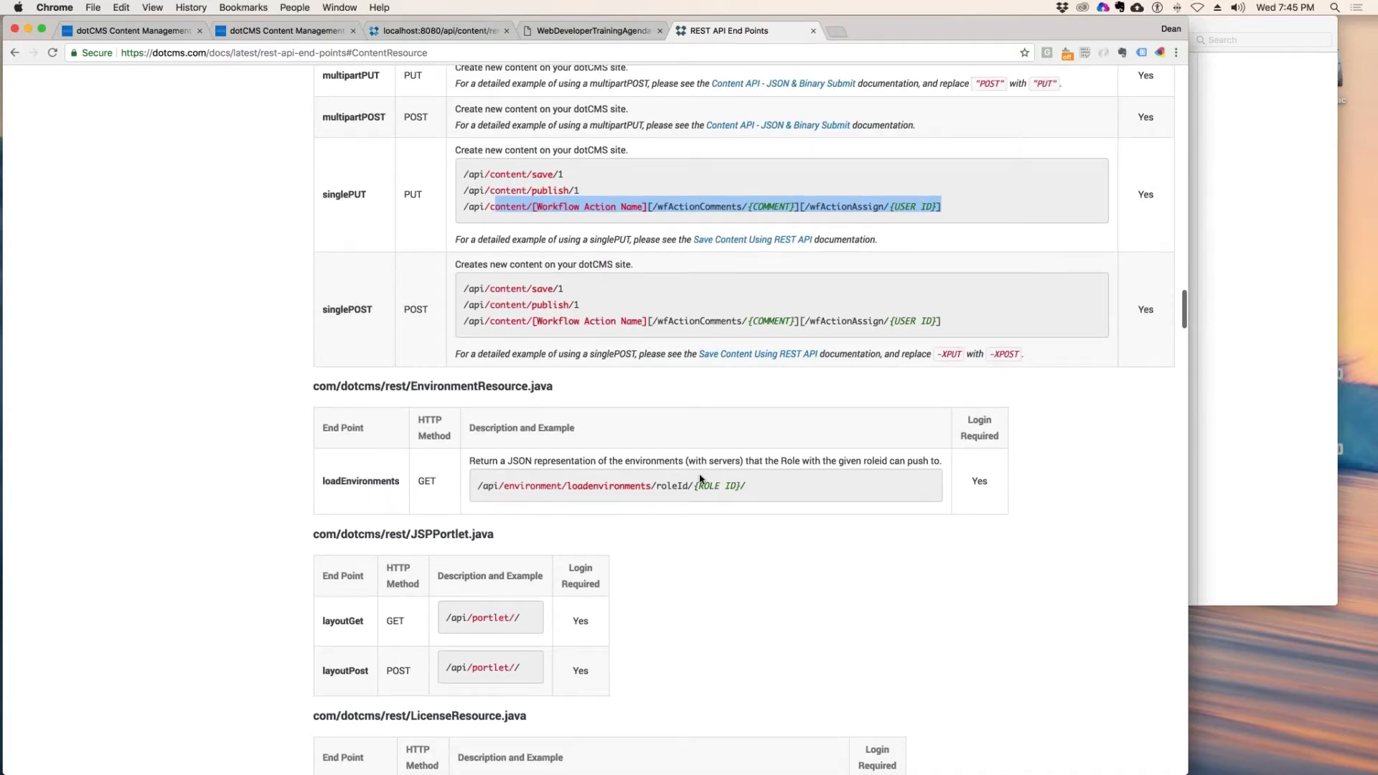
scroll(587, 501, down, 9)
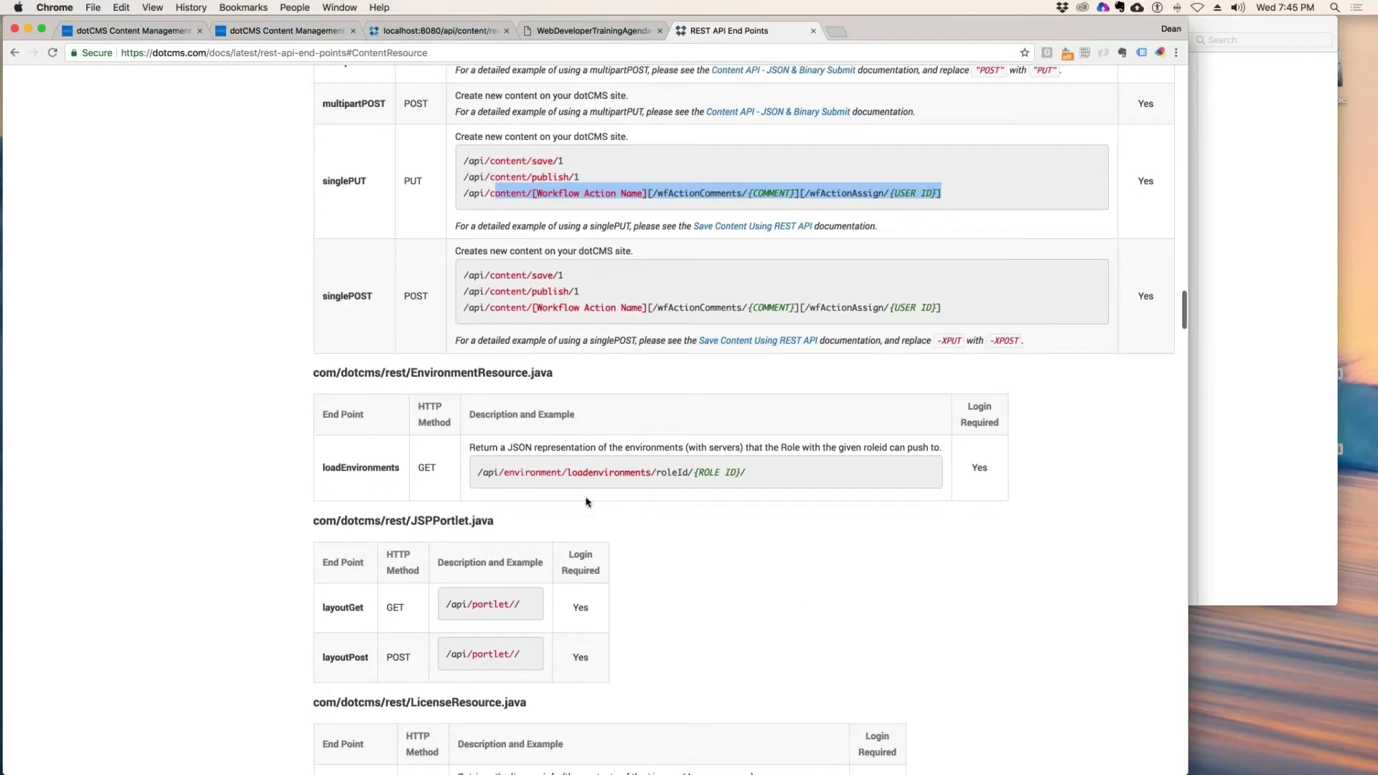
scroll(586, 501, down, 12)
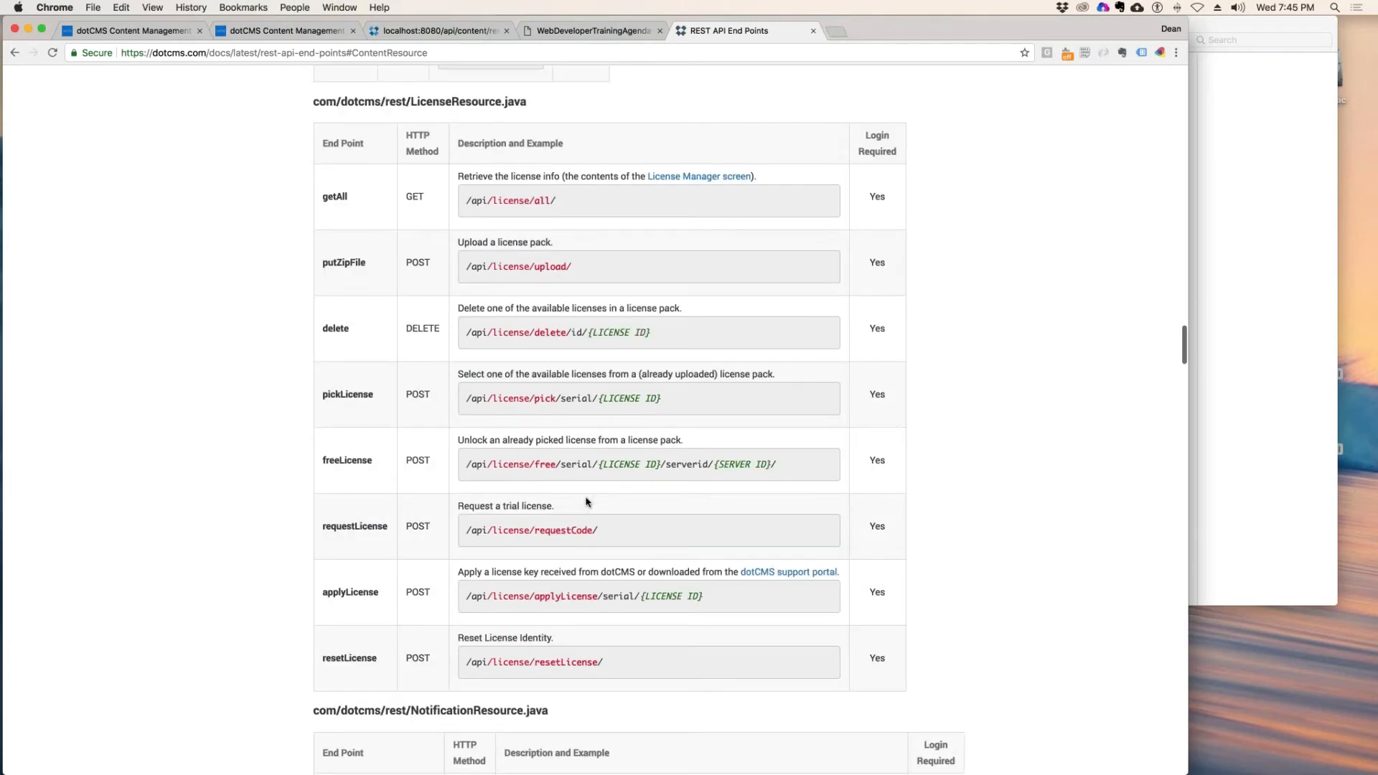
scroll(638, 420, down, 10)
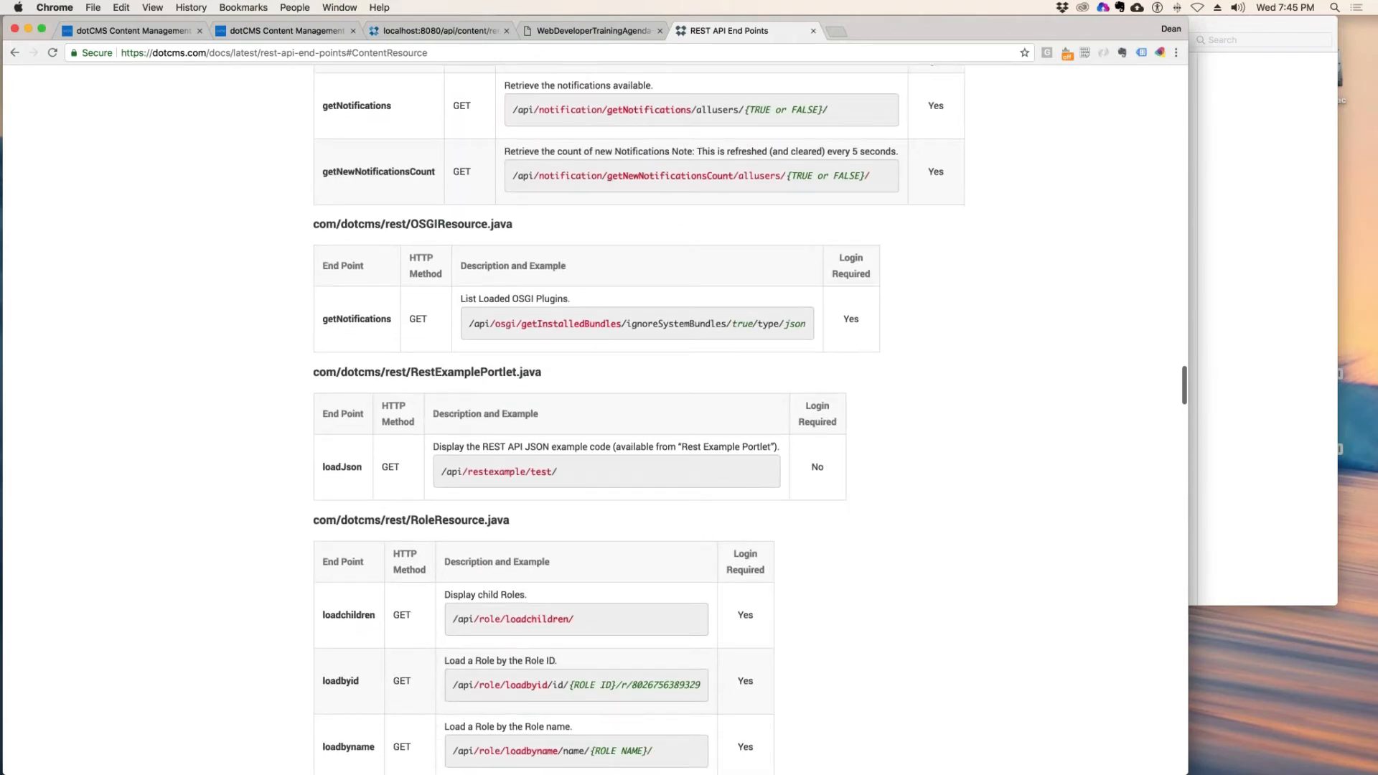
scroll(638, 420, down, 5)
scroll(592, 465, down, 5)
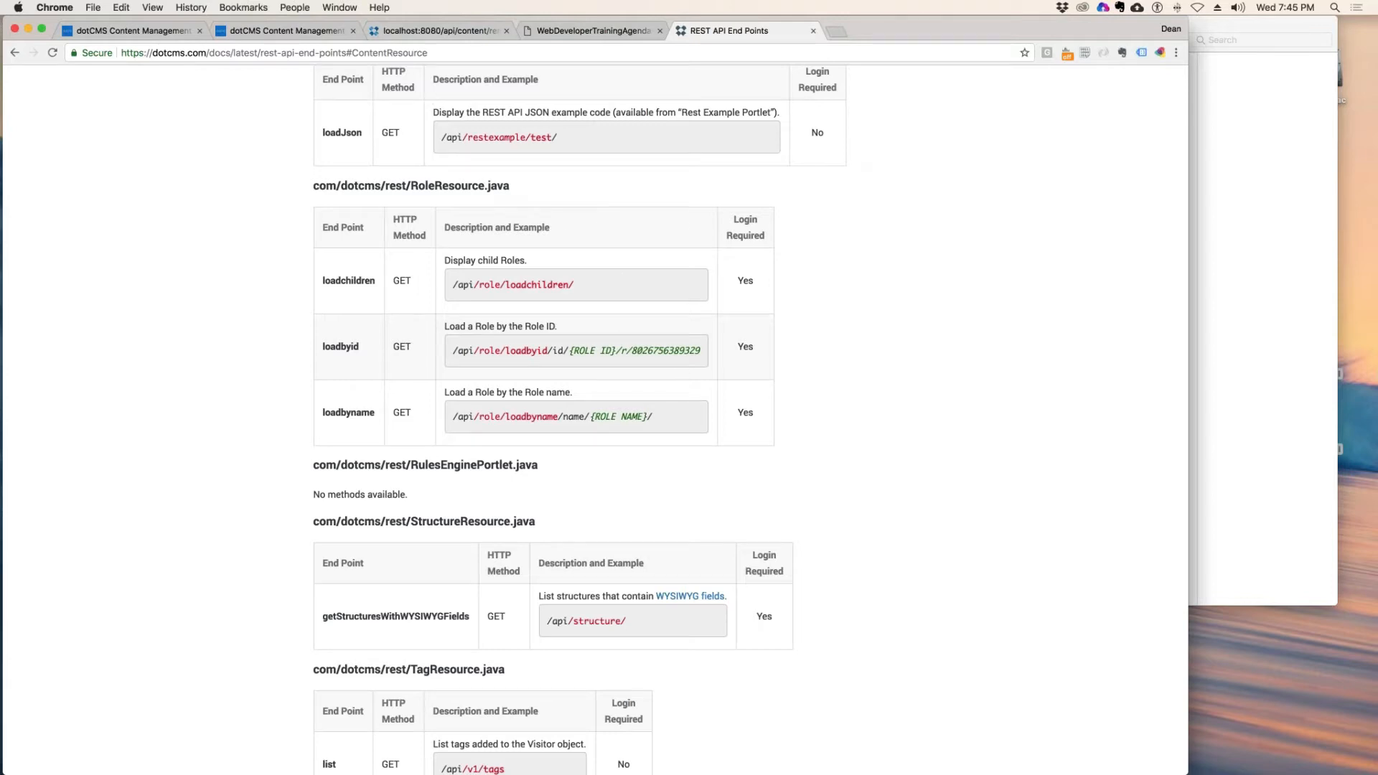
- In the first dotCMS tab, filter the Movies content search by the Action genre and run the search
click(92, 26)
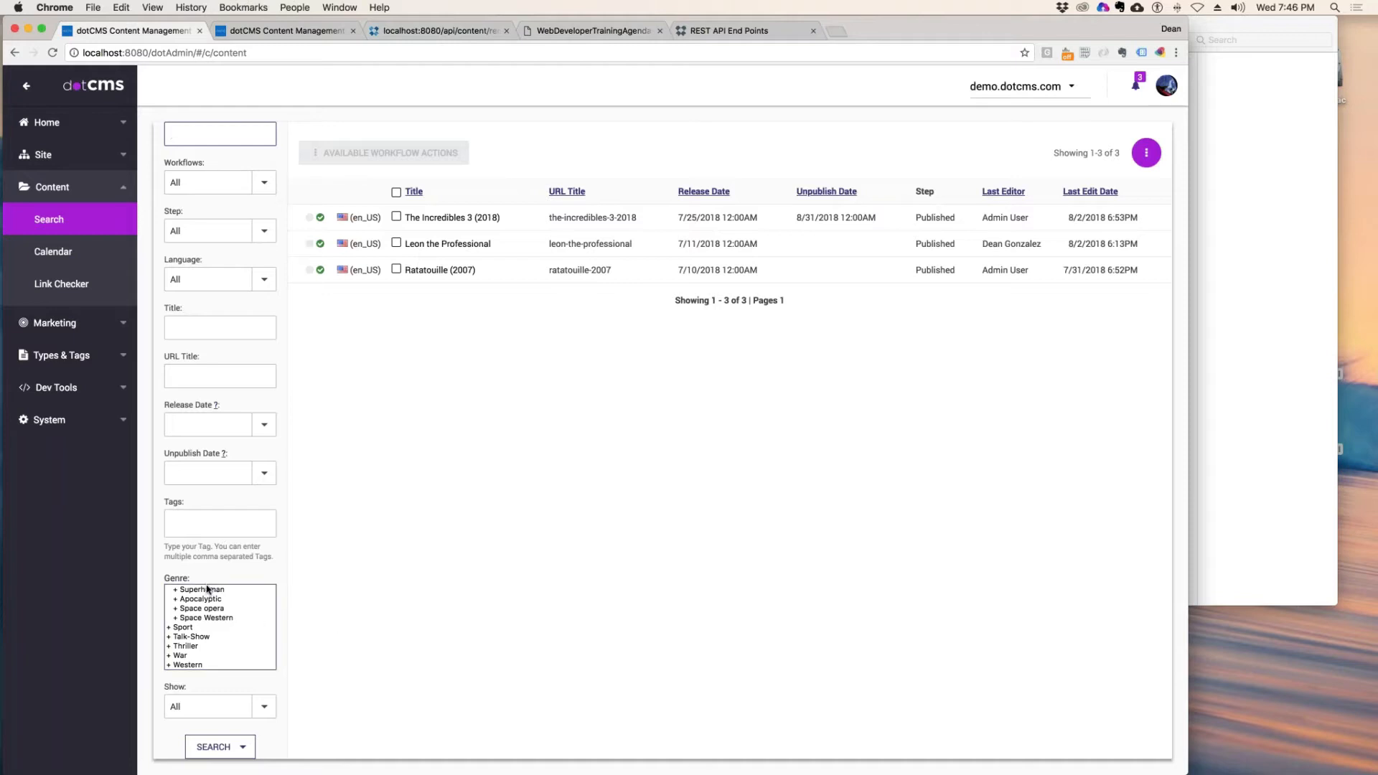
drag(207, 586, 597, 587)
click(224, 609)
click(245, 595)
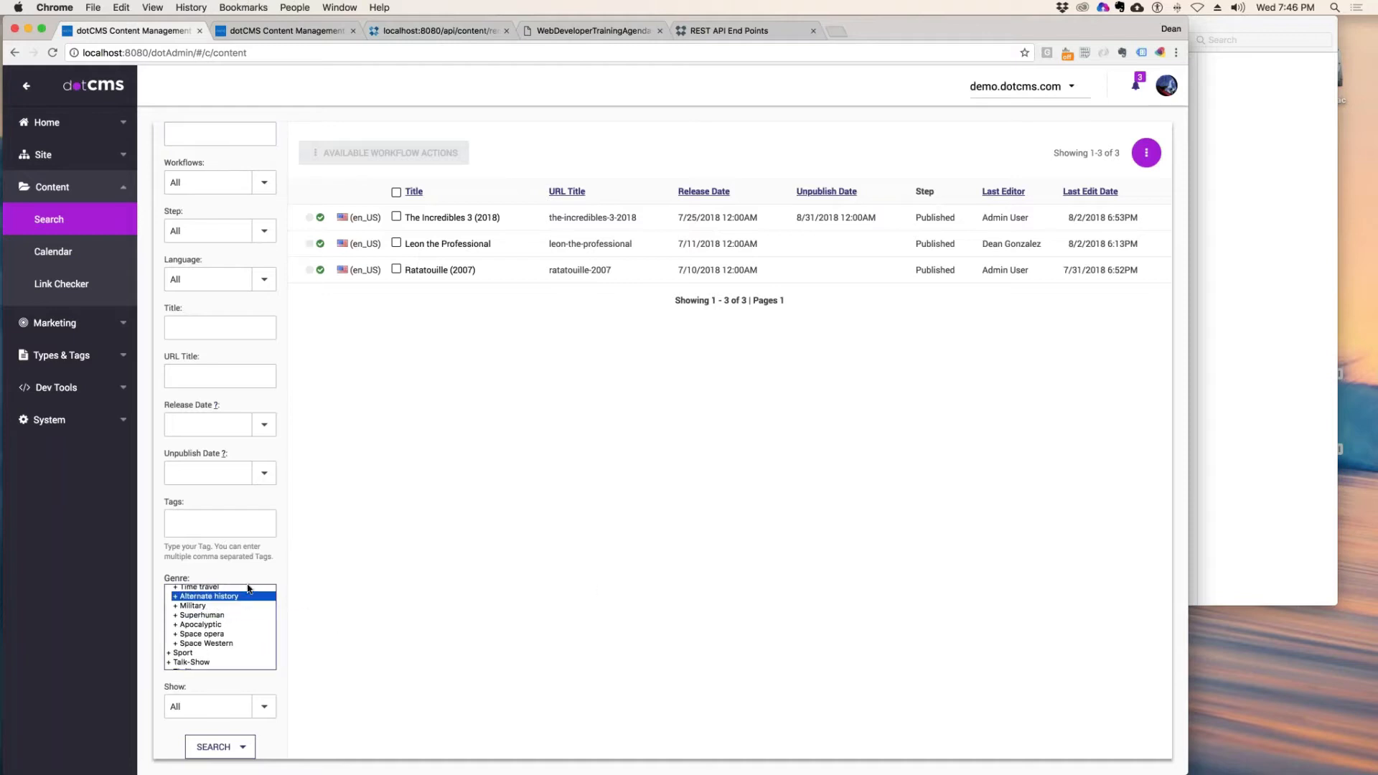
scroll(203, 624, up, 5)
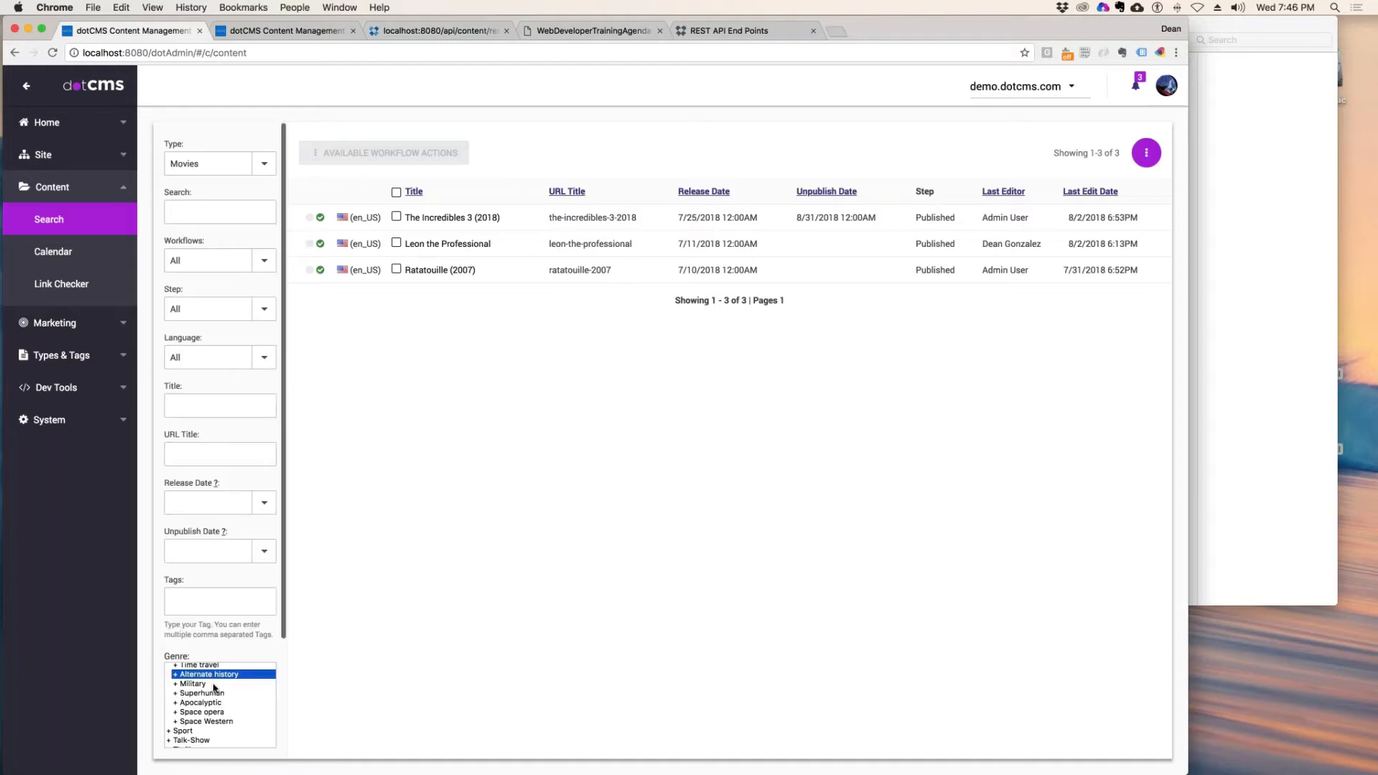
click(185, 669)
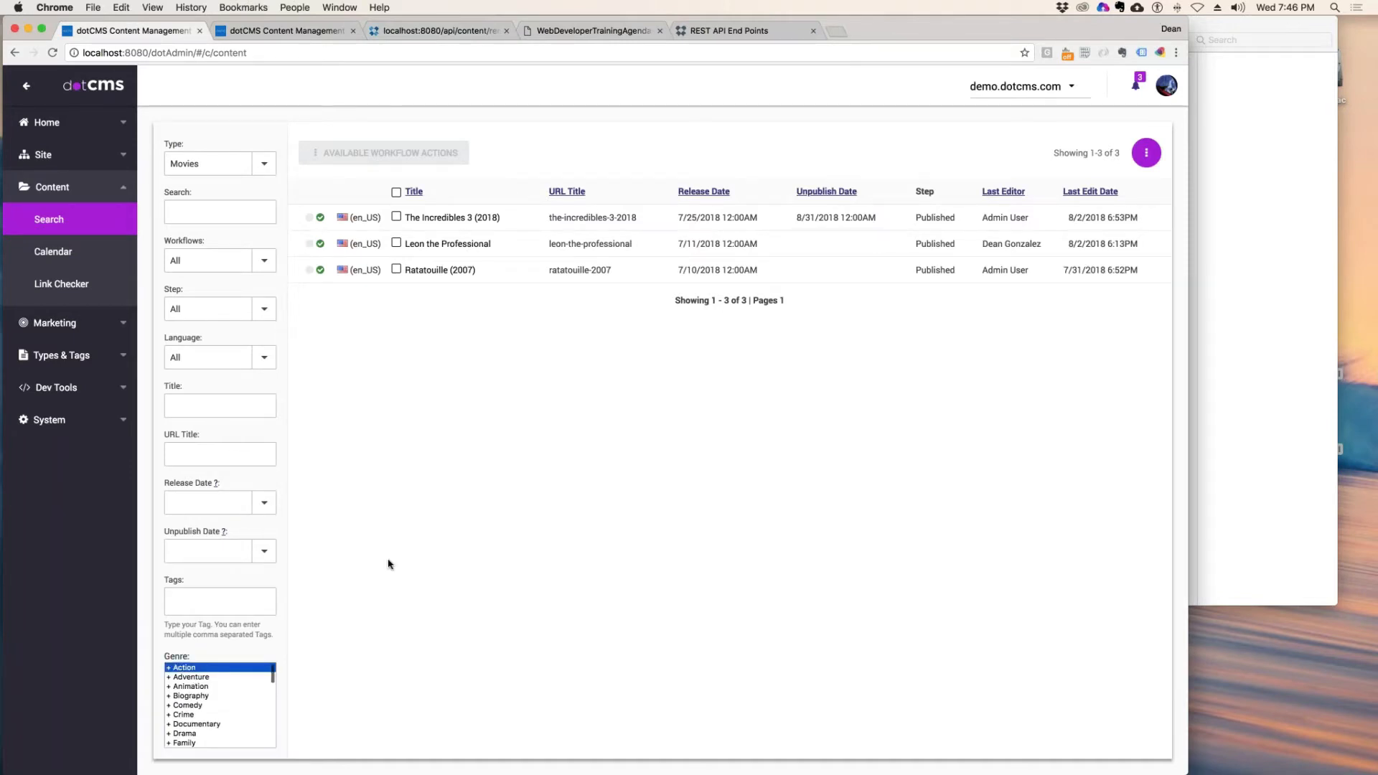
scroll(388, 618, down, 1)
scroll(284, 672, down, 4)
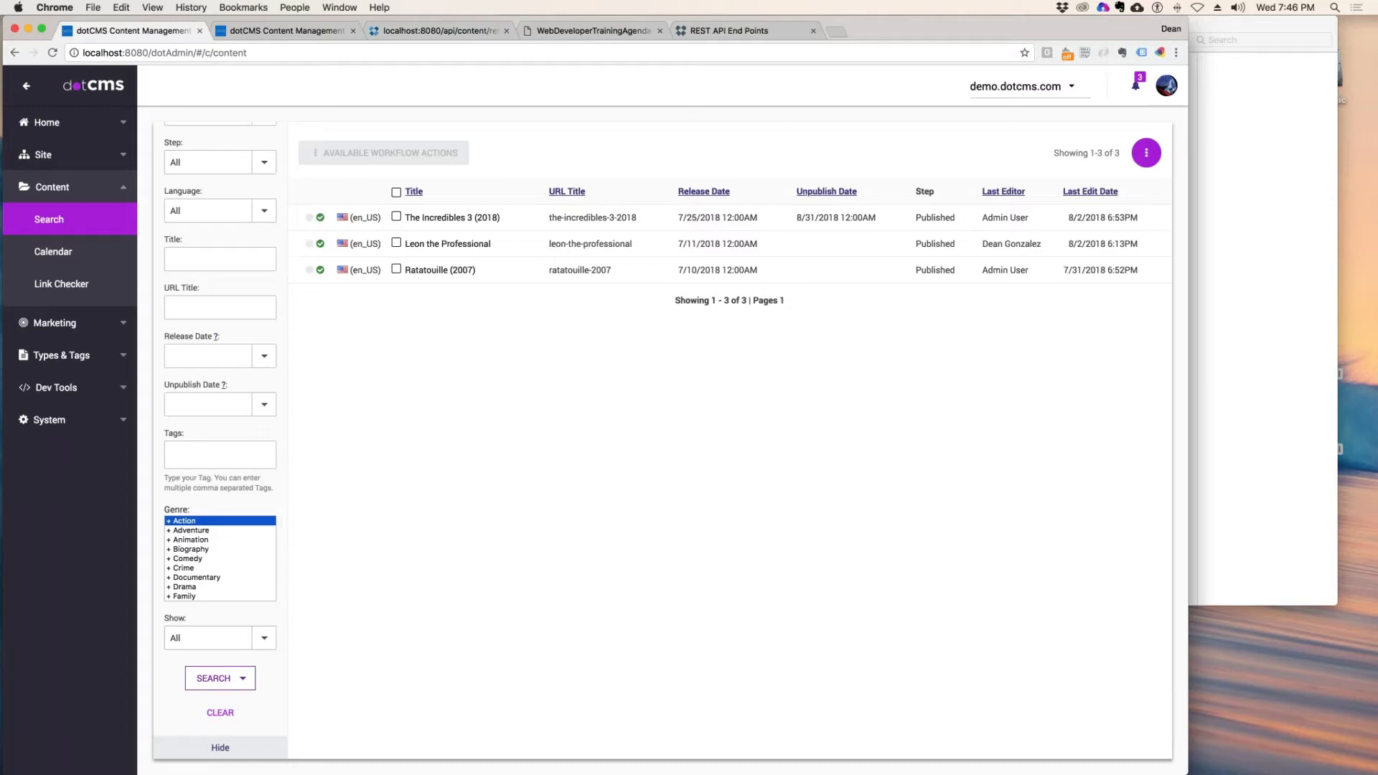
click(219, 680)
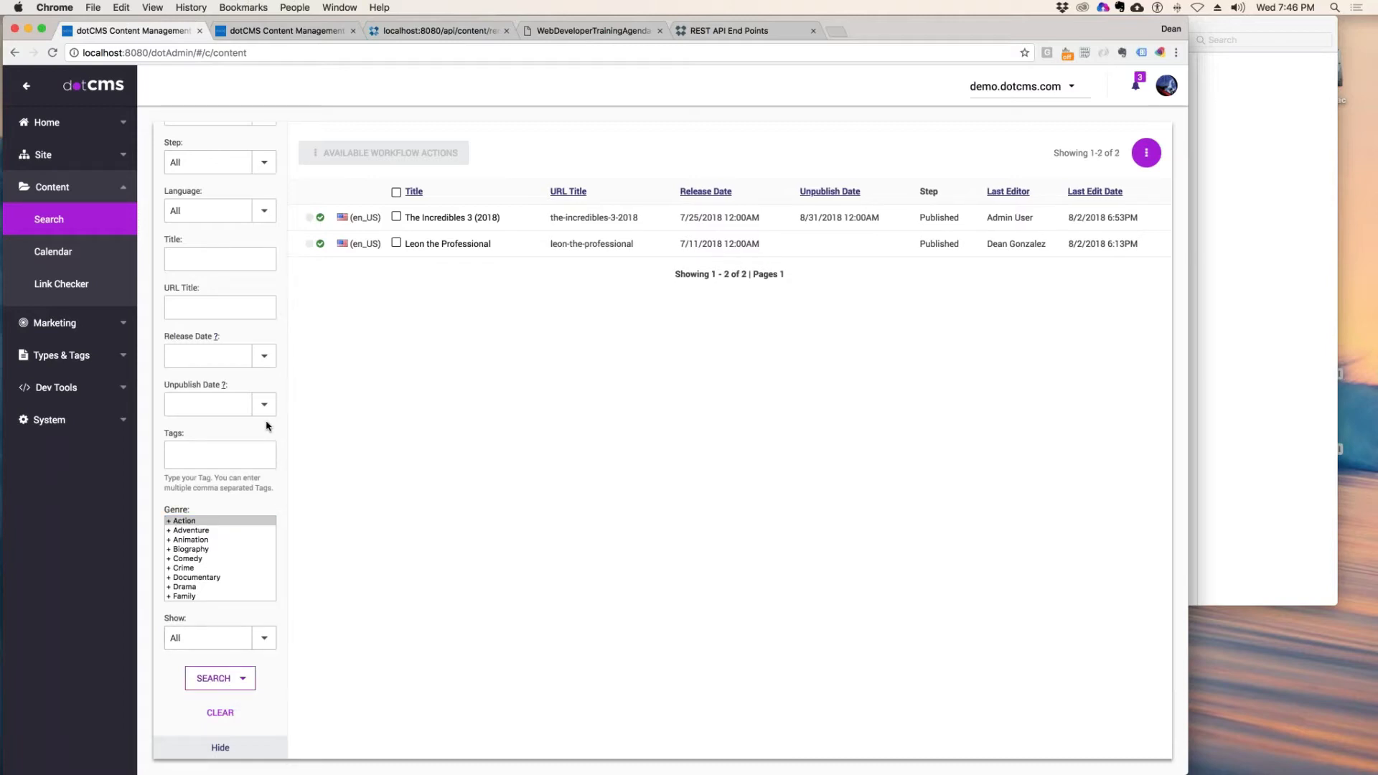
- Show the query for the Action movies search and open its REST API output as JSON
click(244, 680)
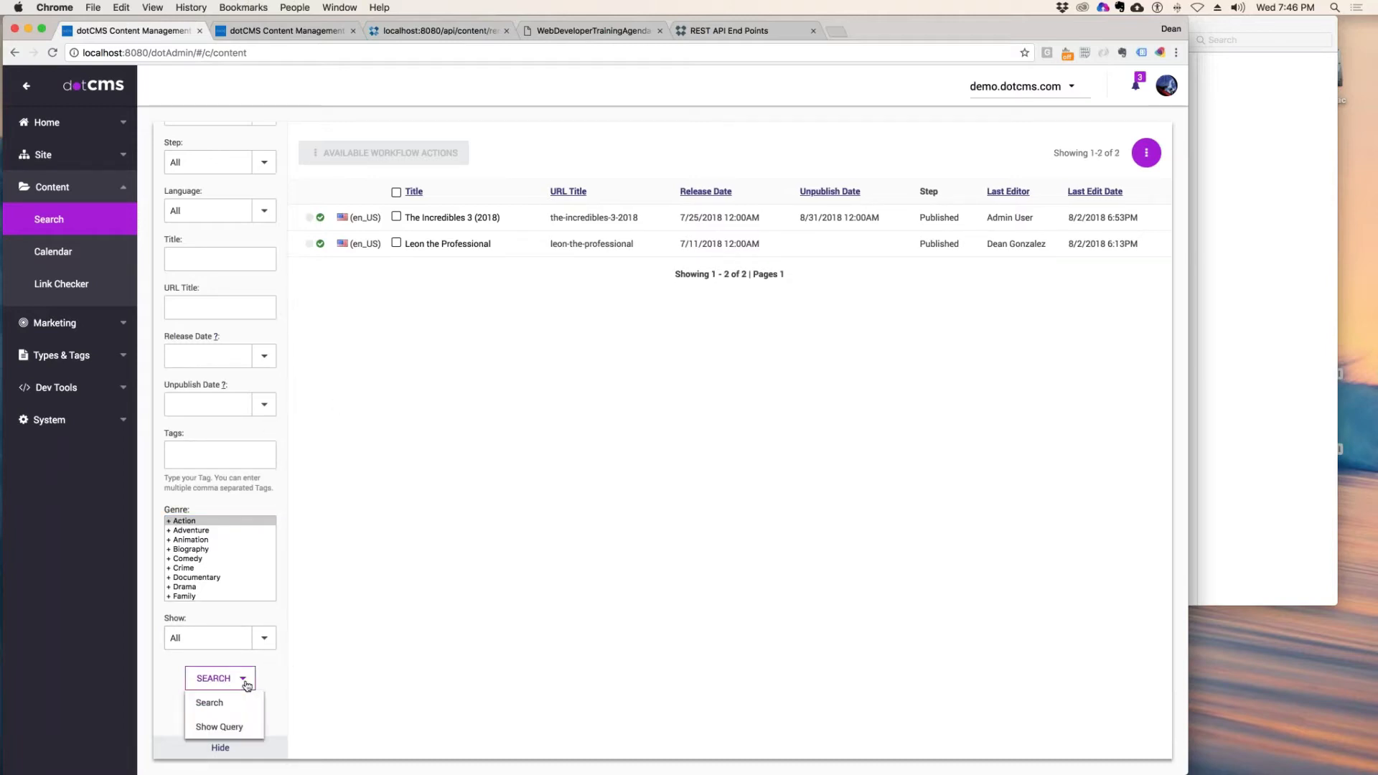
click(231, 726)
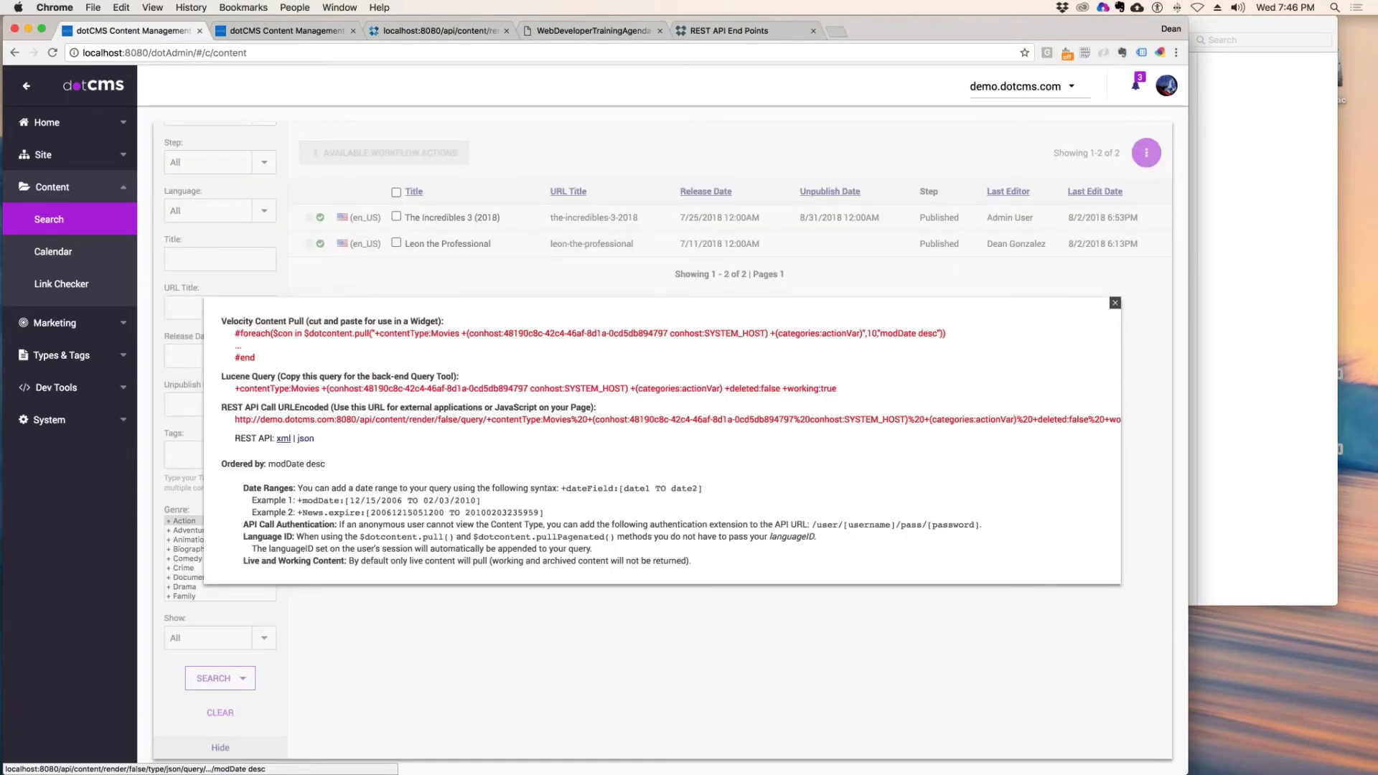
click(306, 438)
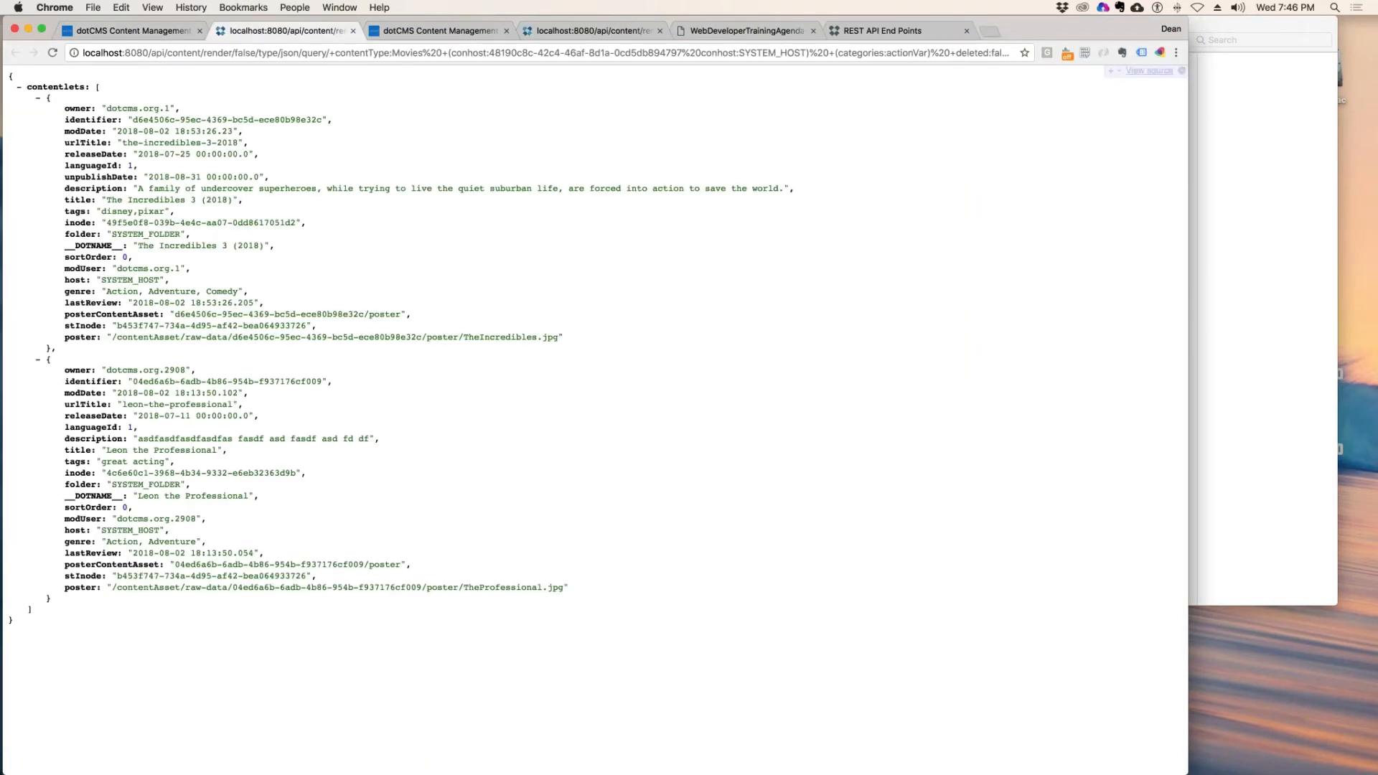
- Copy the JSON output's address and load it in a new incognito window to check the result without a login
key(super+l)
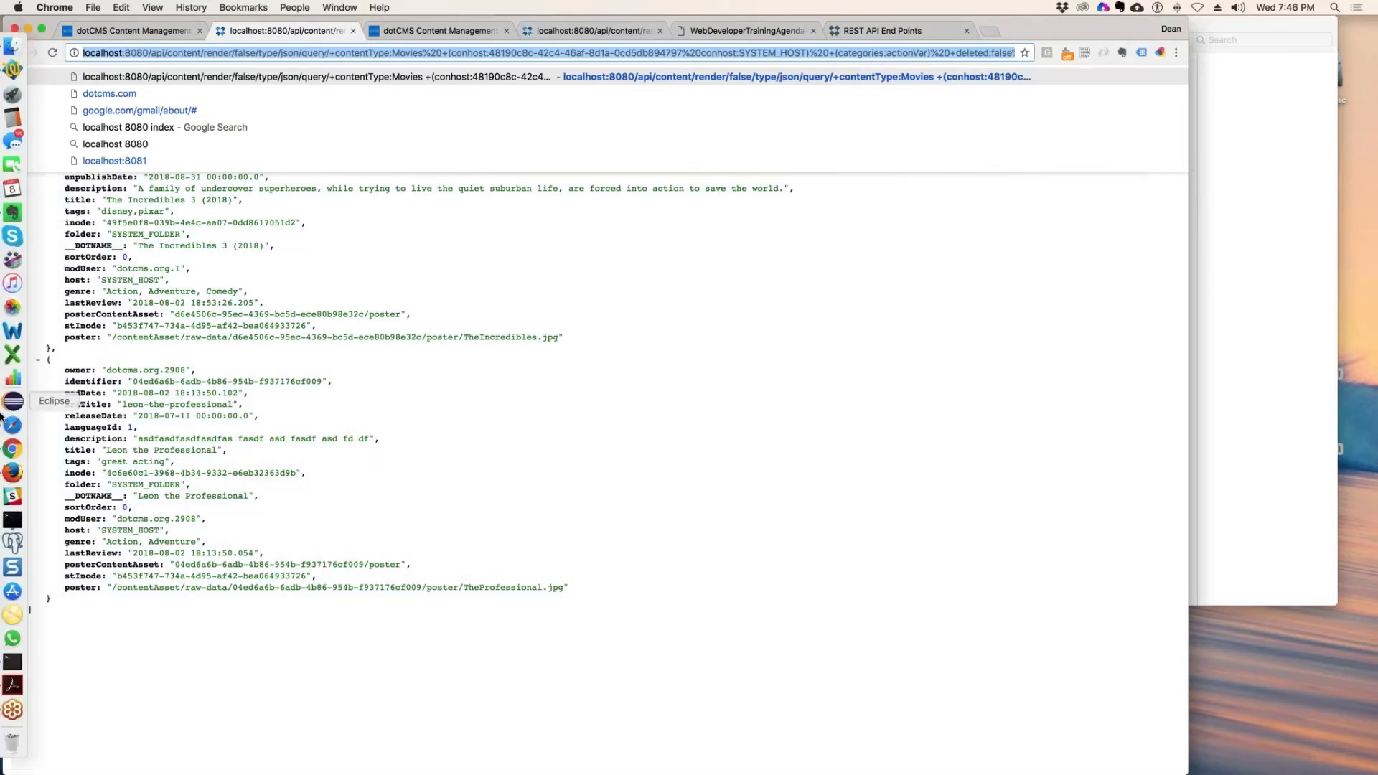
click(12, 425)
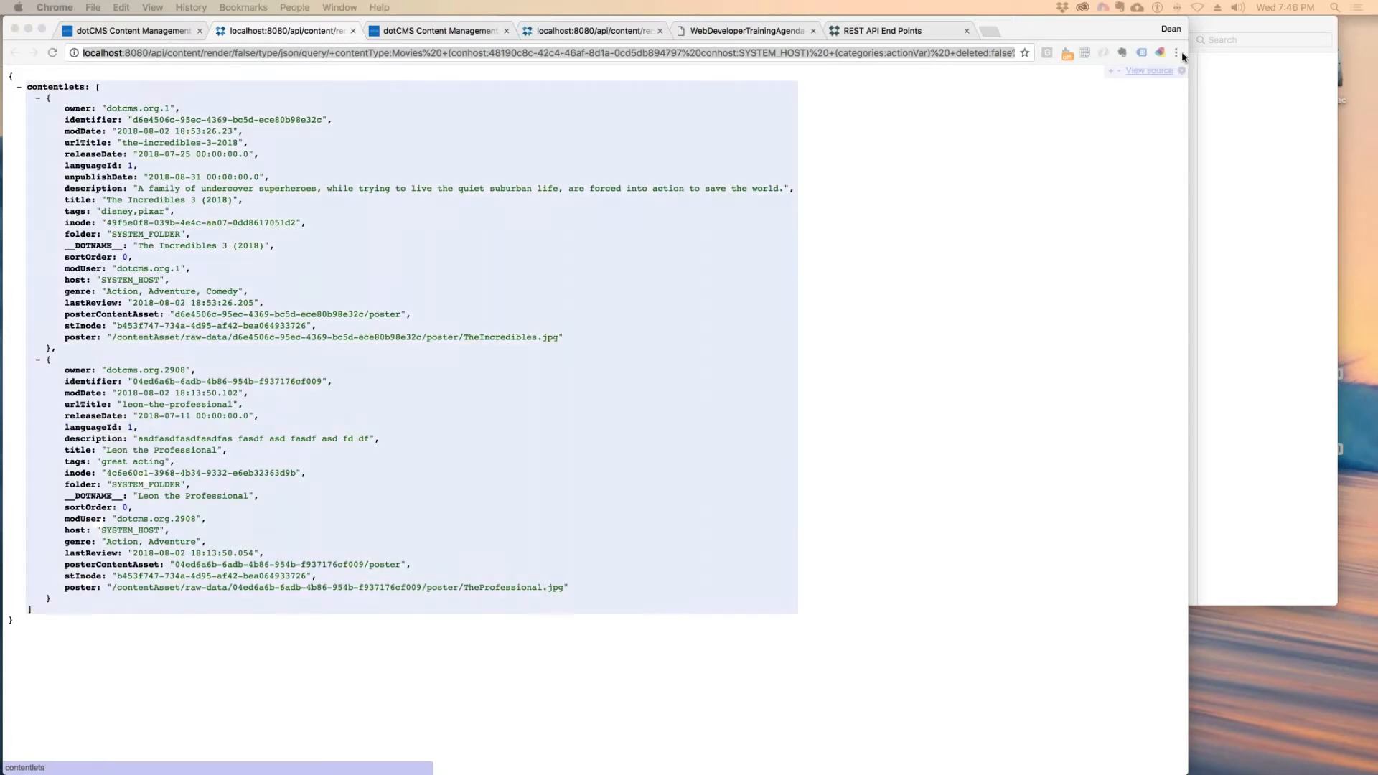
click(1176, 52)
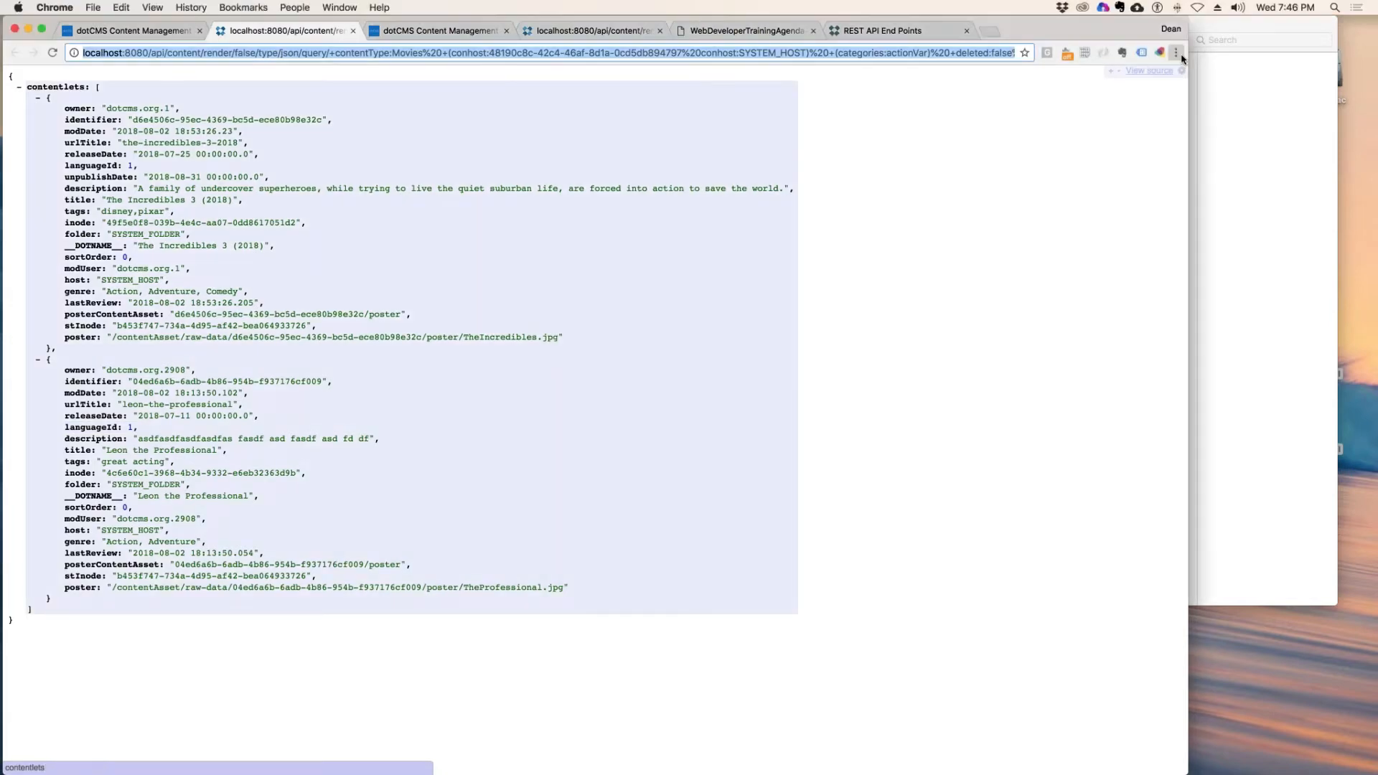
click(1232, 96)
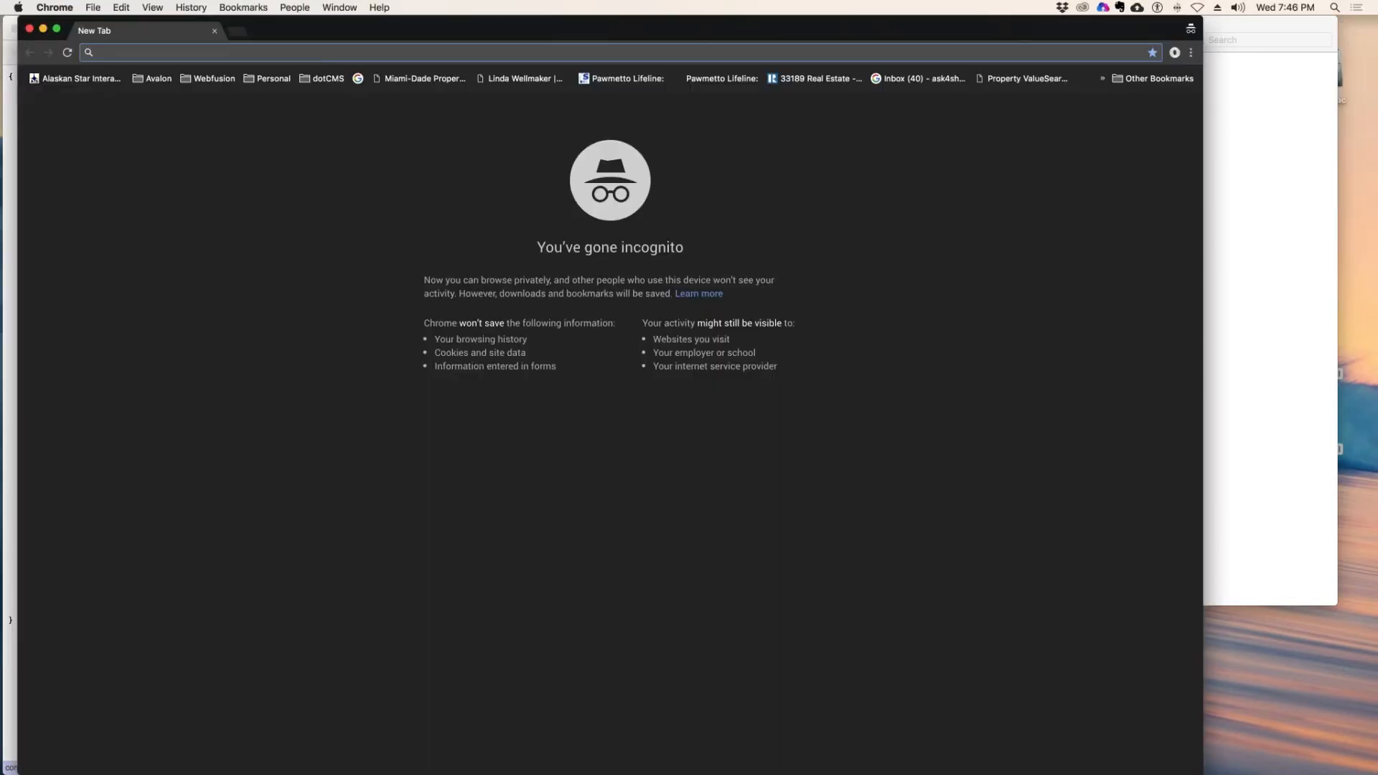
key(super+v)
key(Return)
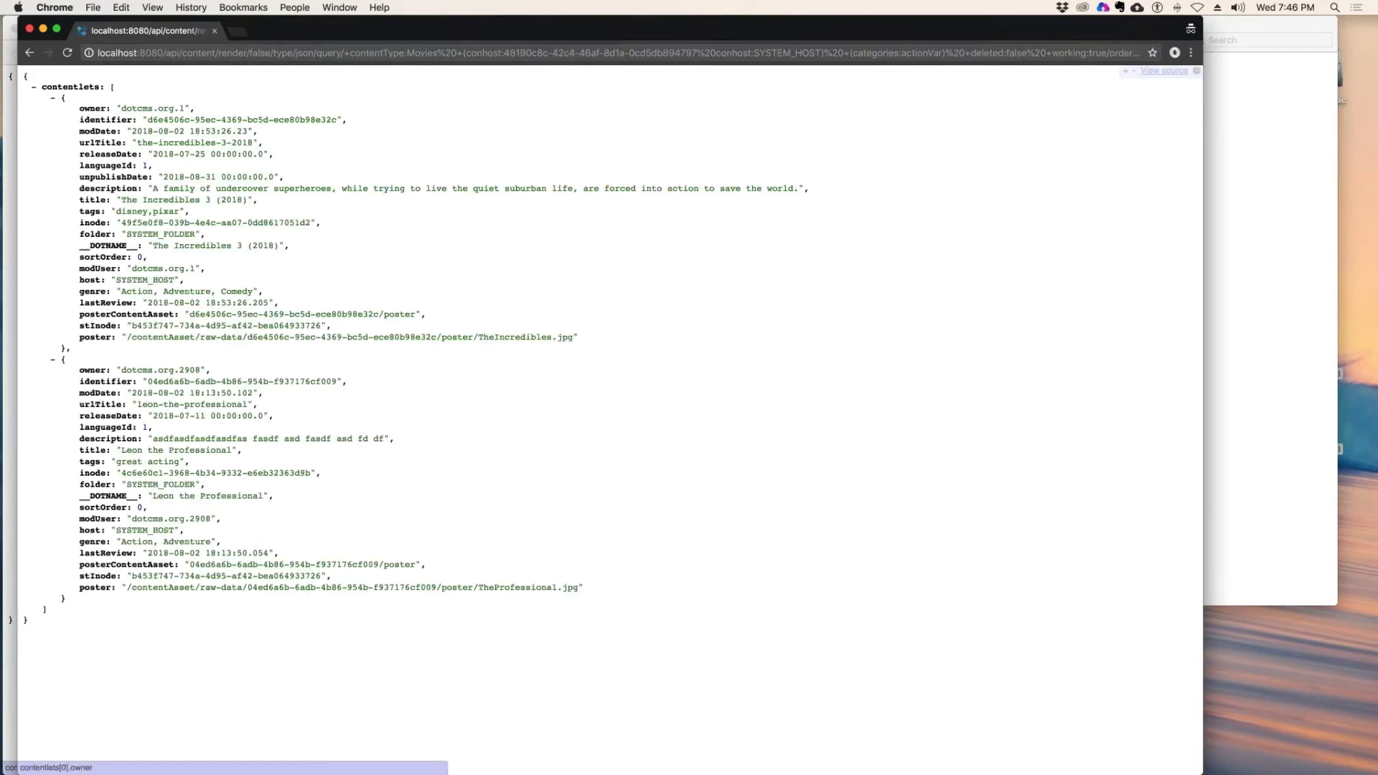
click(307, 534)
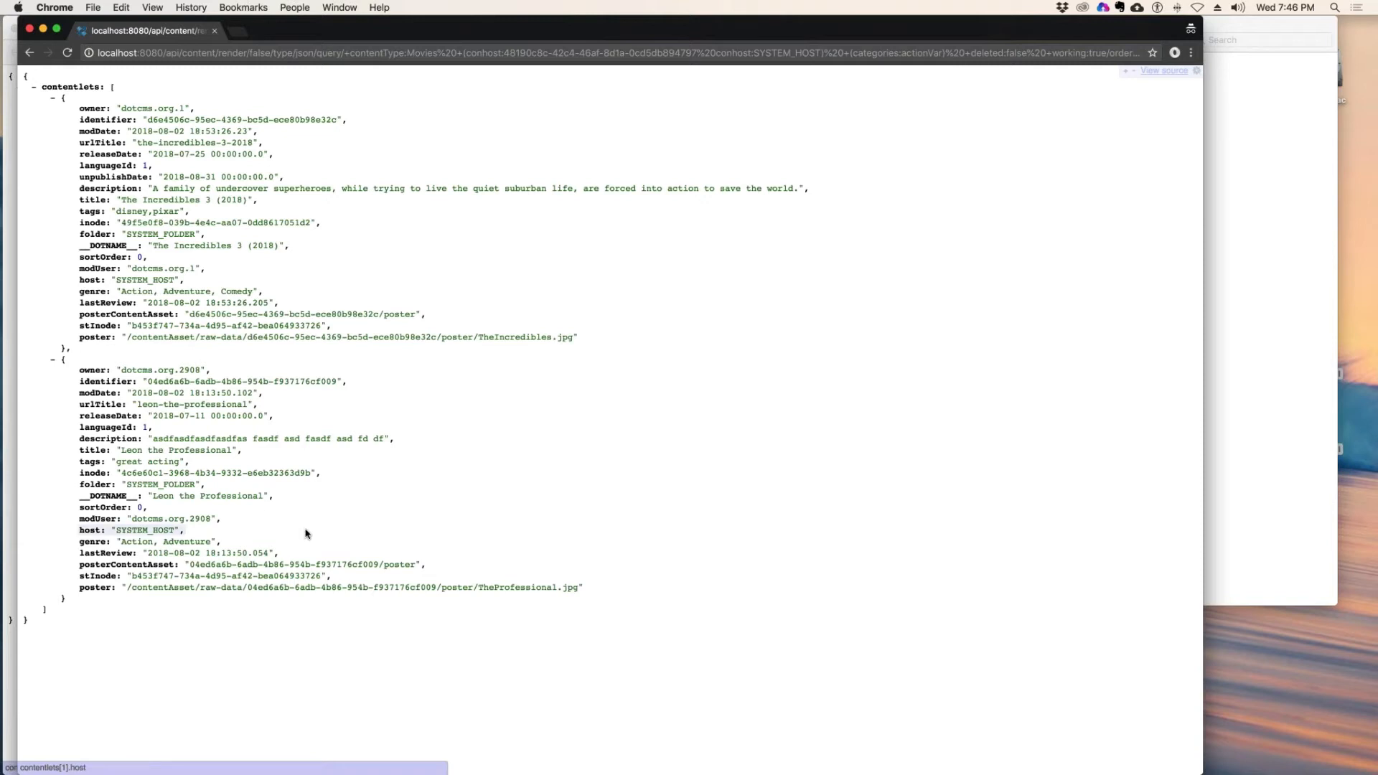
click(263, 524)
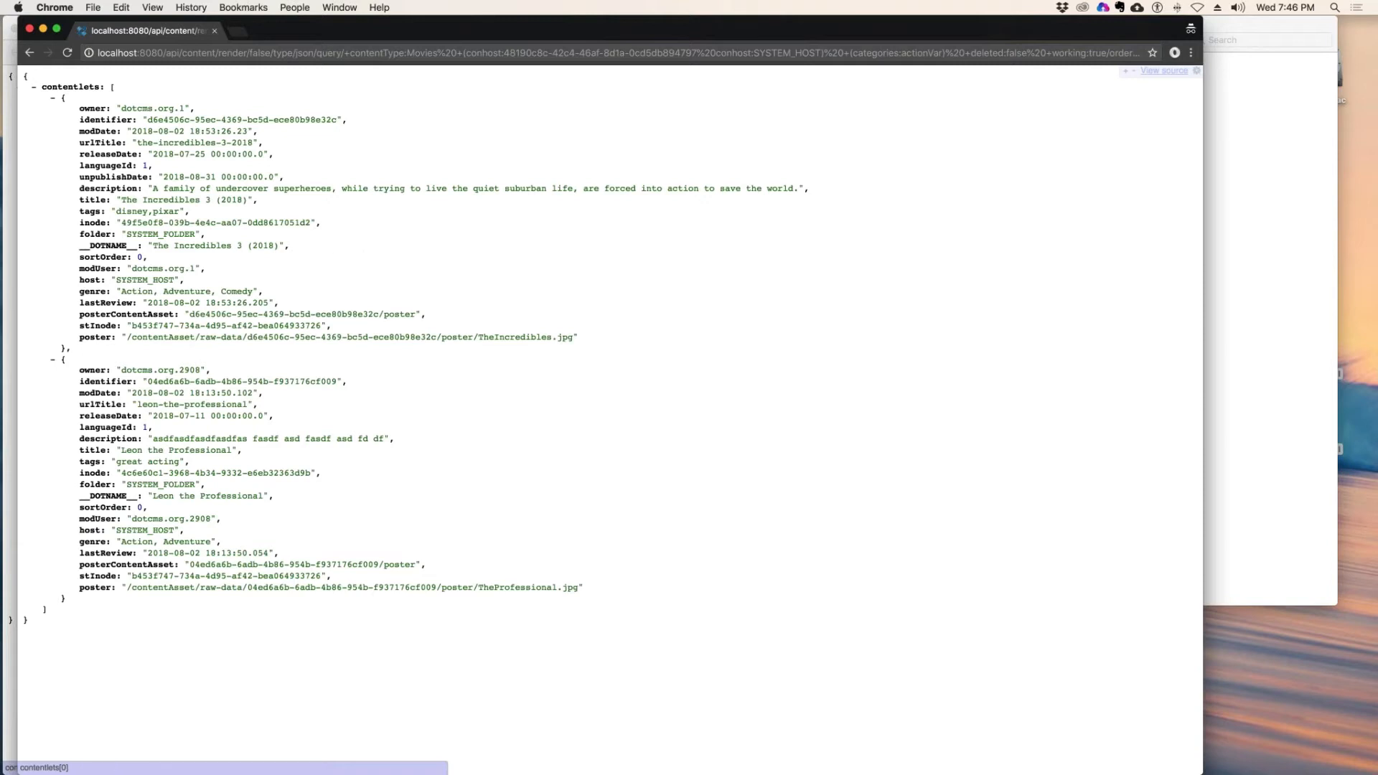
- Close the incognito window, the Action query's JSON tab and the query window, and switch to the WebDeveloperTrainingAgenda PDF
click(29, 29)
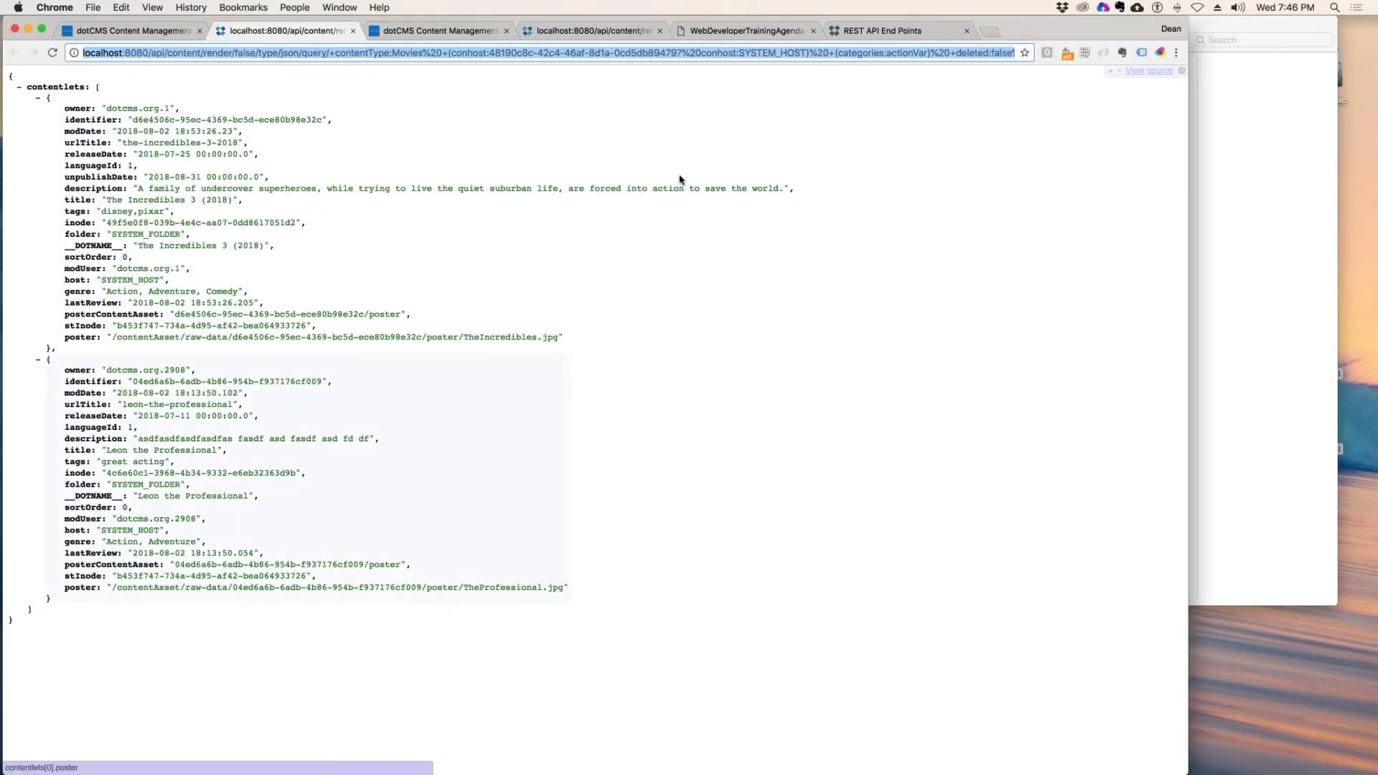
click(417, 304)
key(super+w)
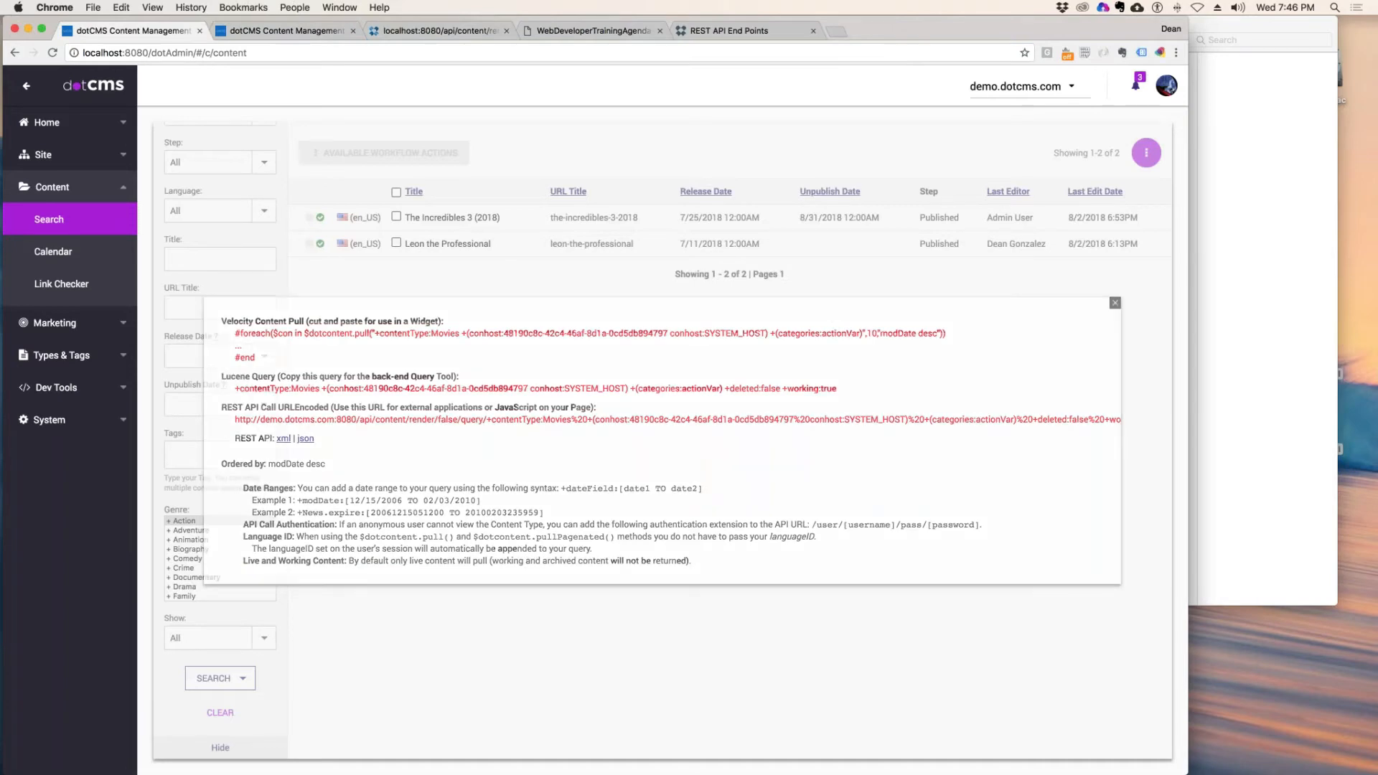
click(1115, 303)
click(593, 30)
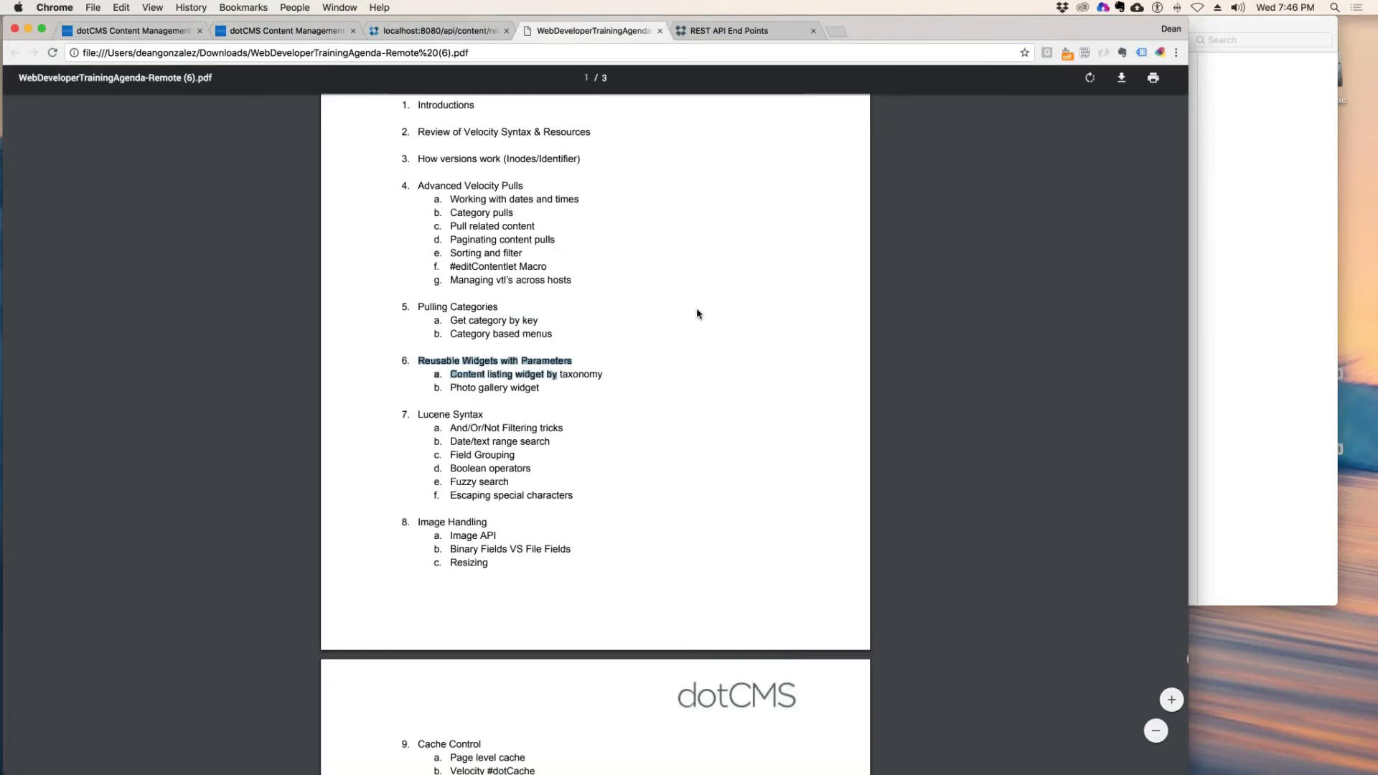
- Look over the remaining Session 1 topics in the training agenda and return to the first dotCMS tab
scroll(633, 425, down, 3)
click(506, 264)
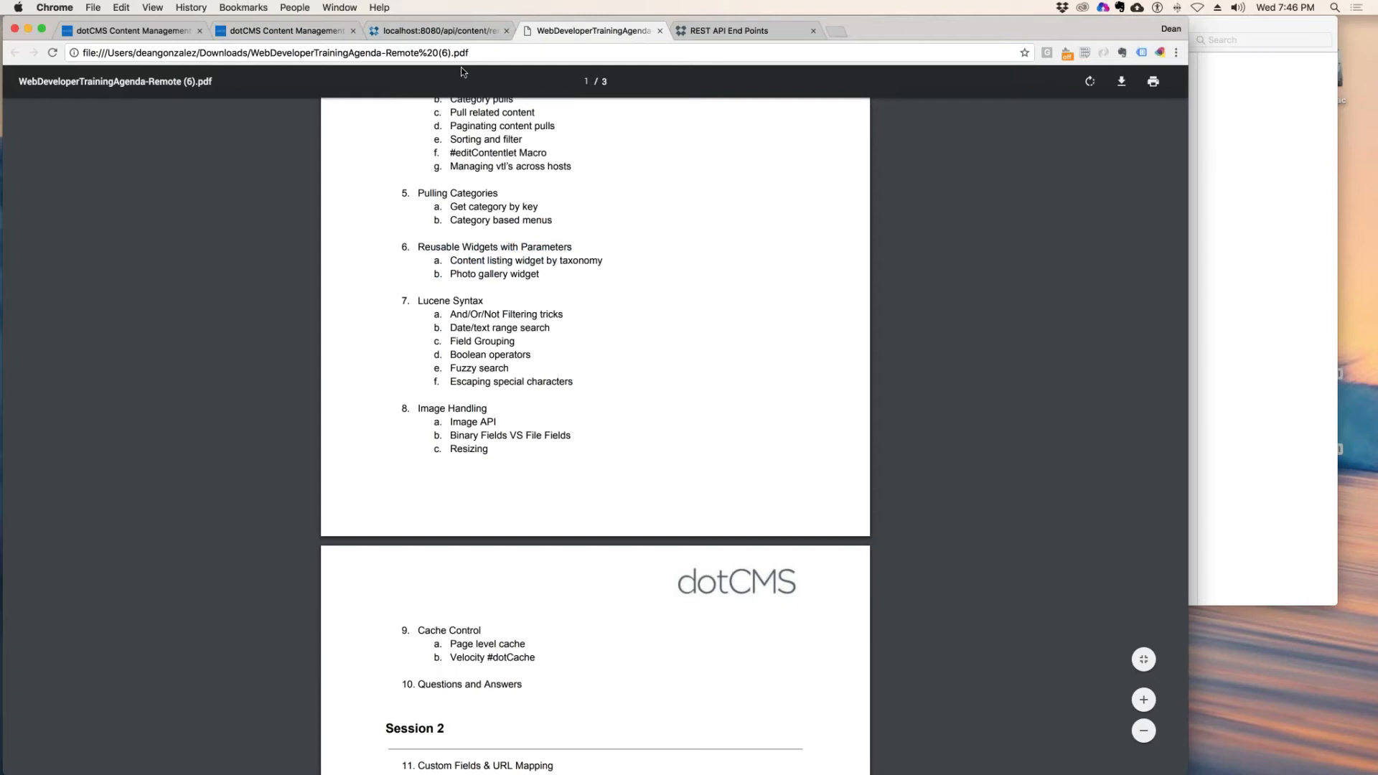
click(208, 33)
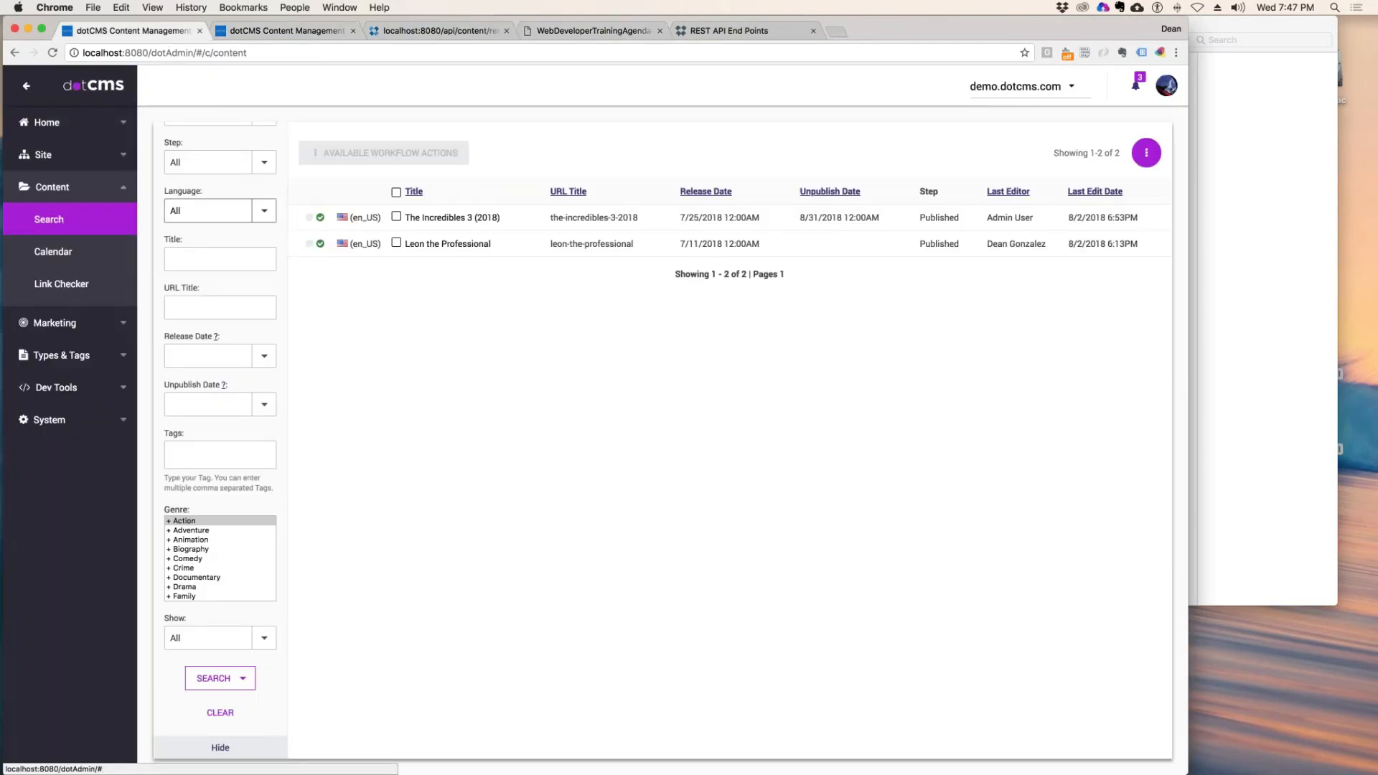
- Go to the site browser and open the movie-listing page from the training folder
click(58, 187)
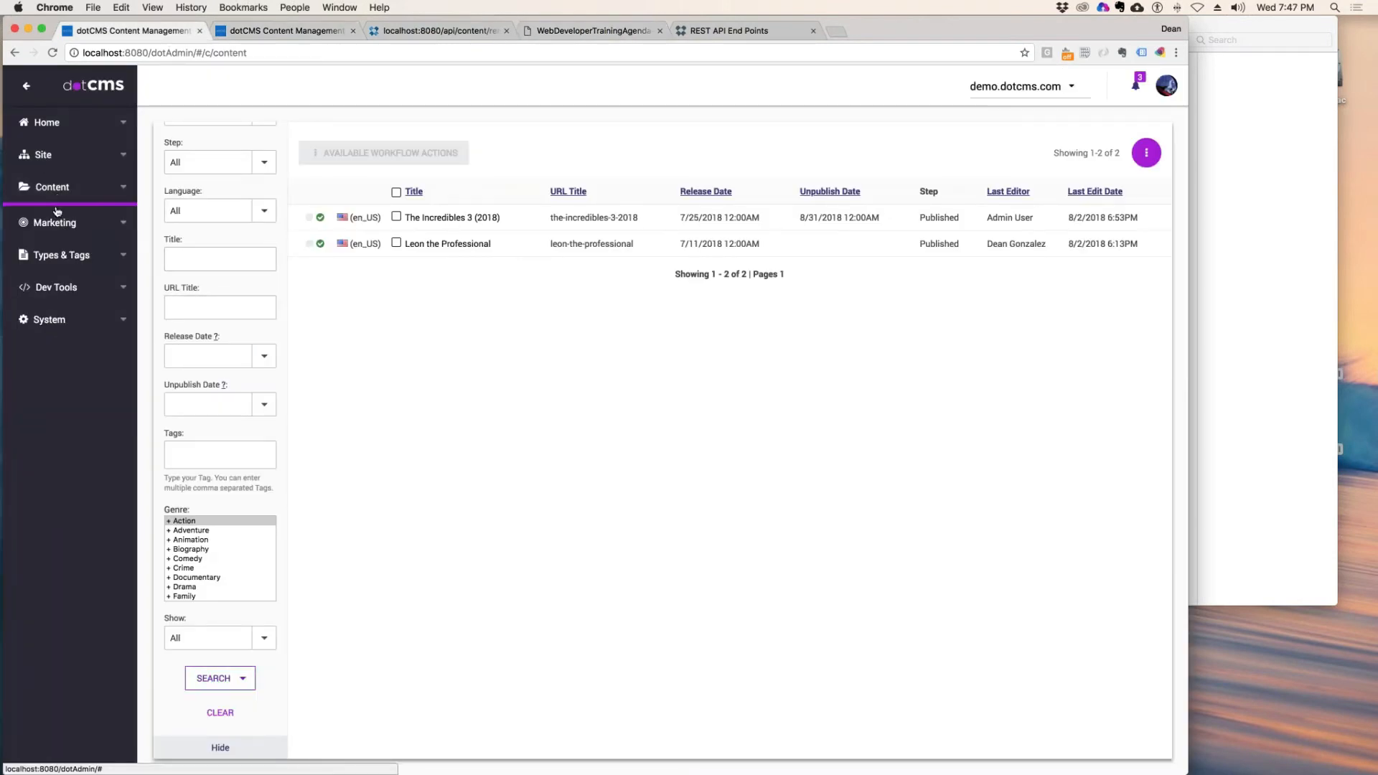
click(43, 155)
click(51, 186)
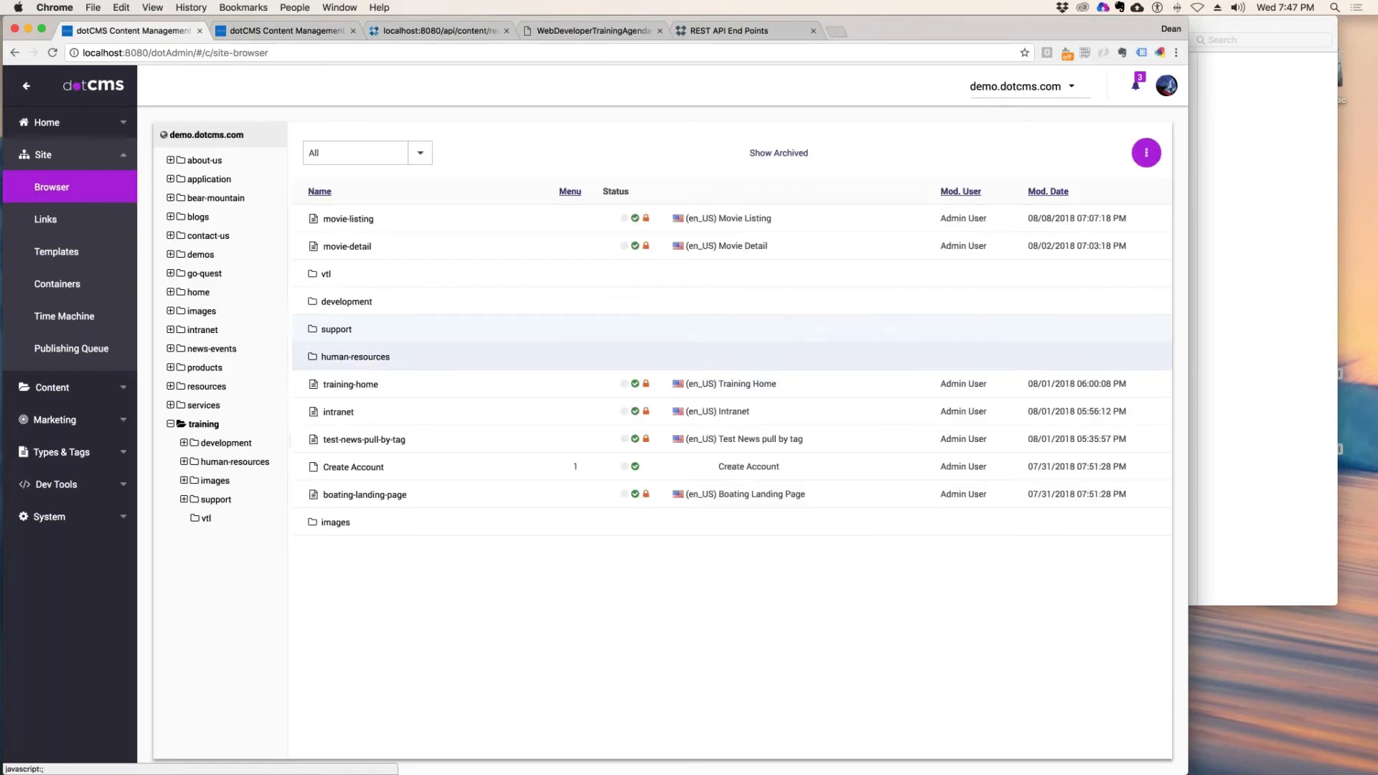
click(394, 218)
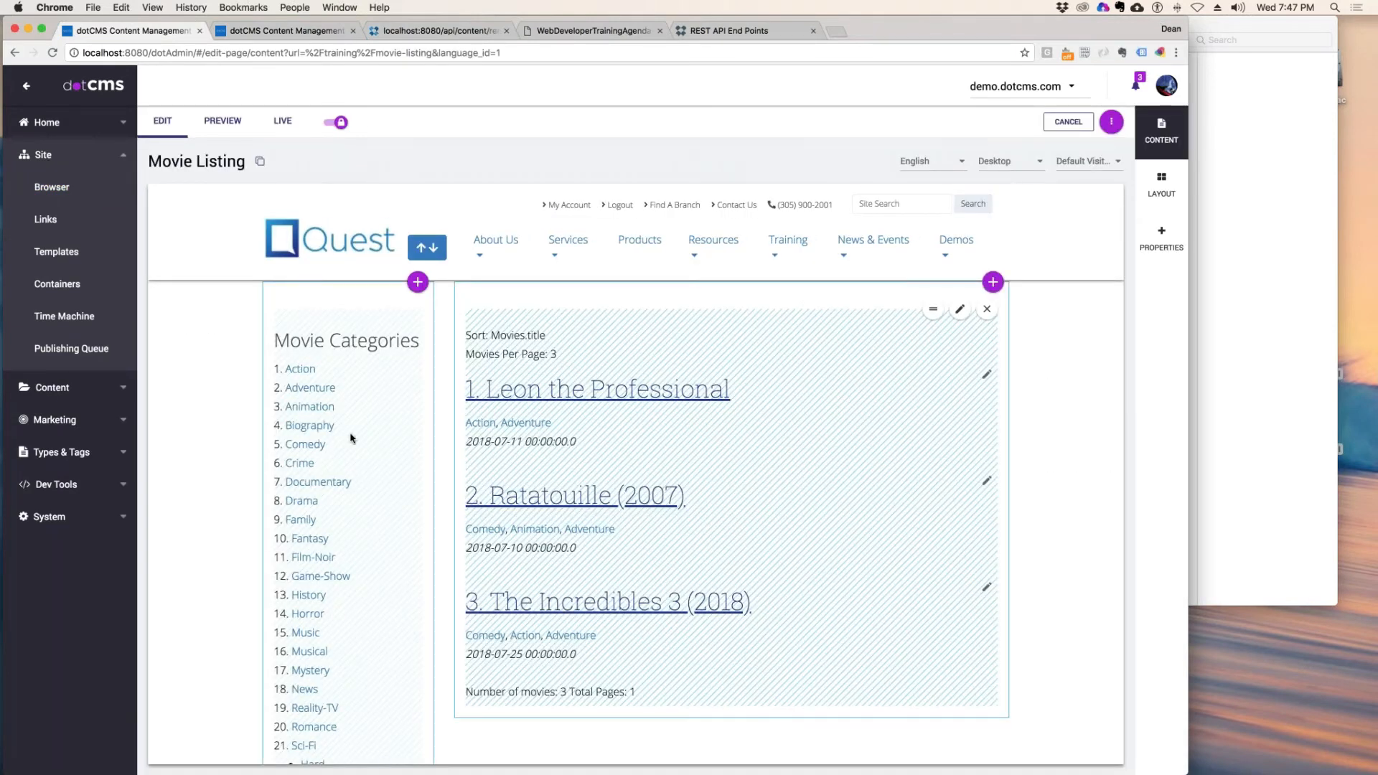
- View the Leon the Professional detail page, return to the listing and open The Incredibles 3 (2018) detail page
scroll(351, 438, down, 10)
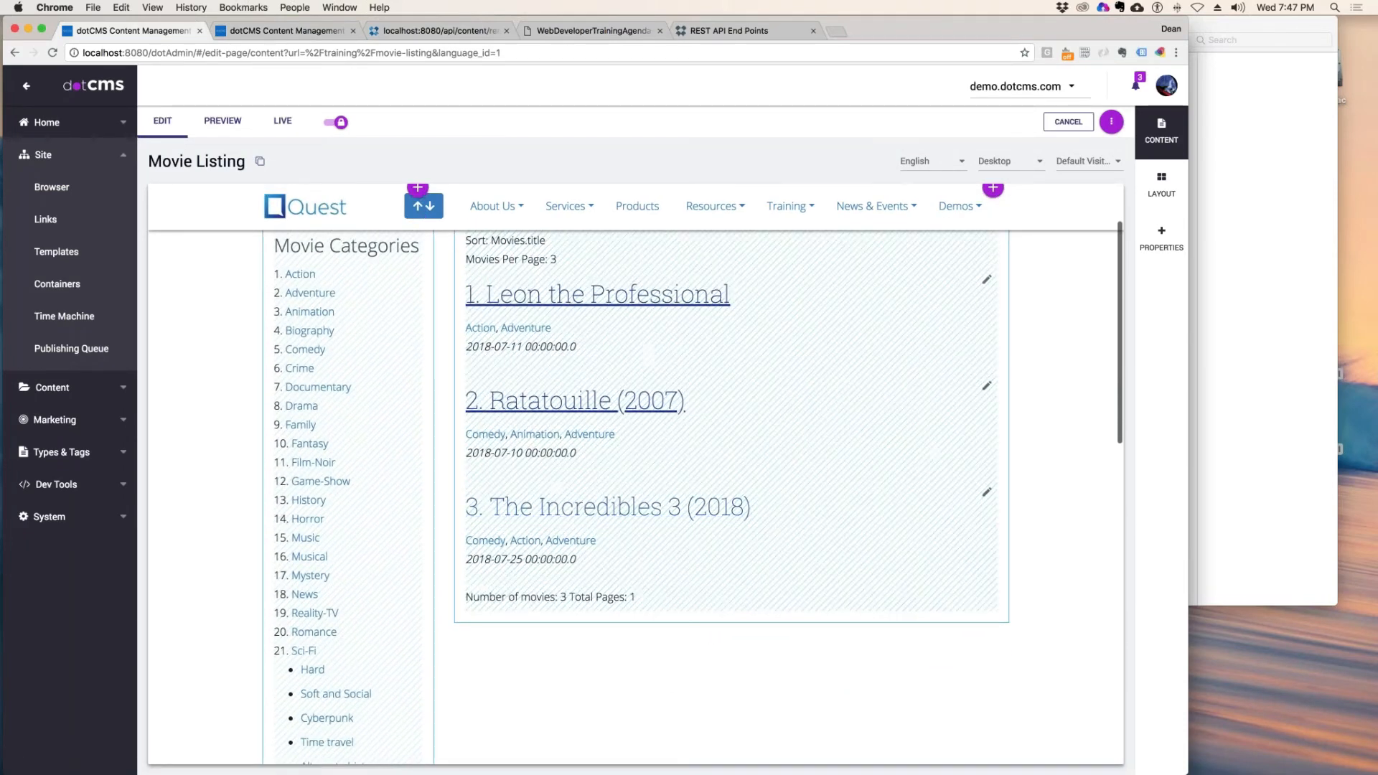
click(597, 294)
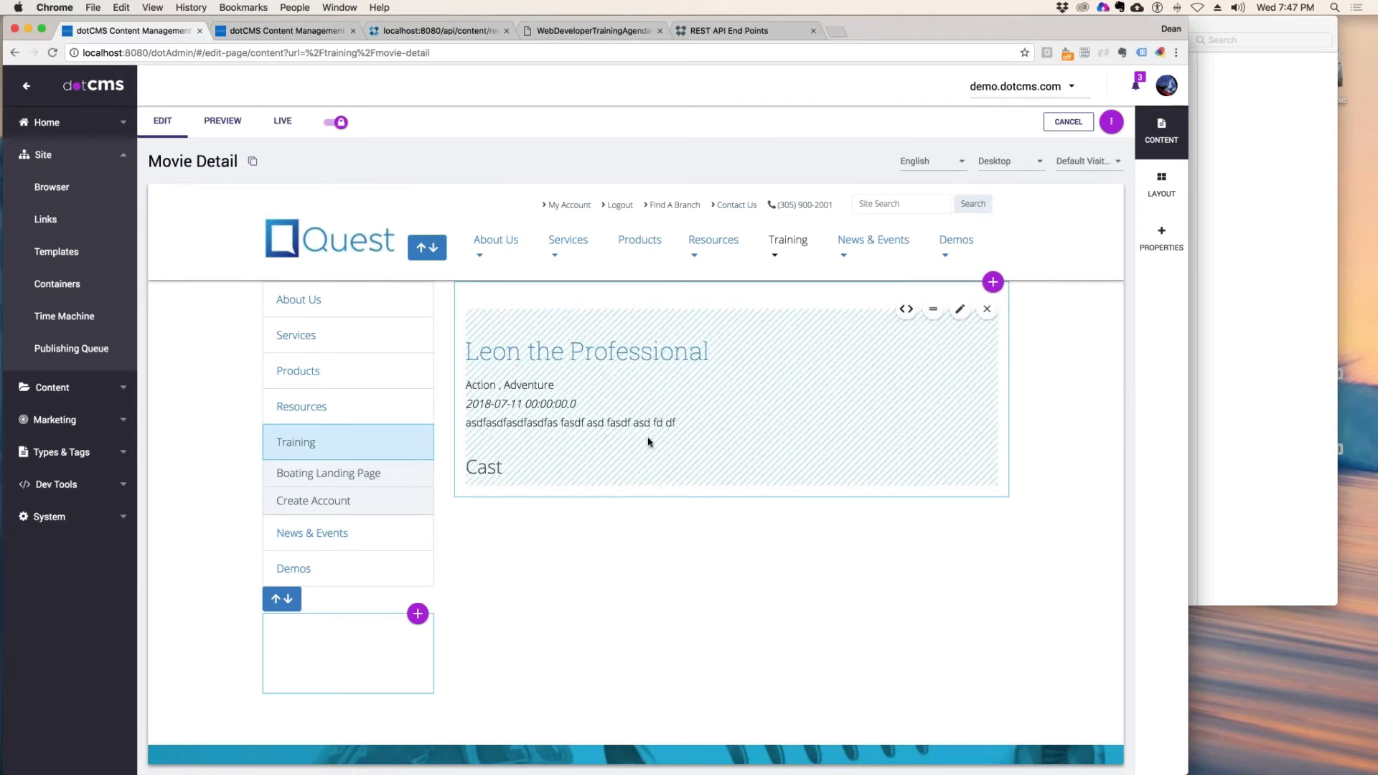
click(15, 53)
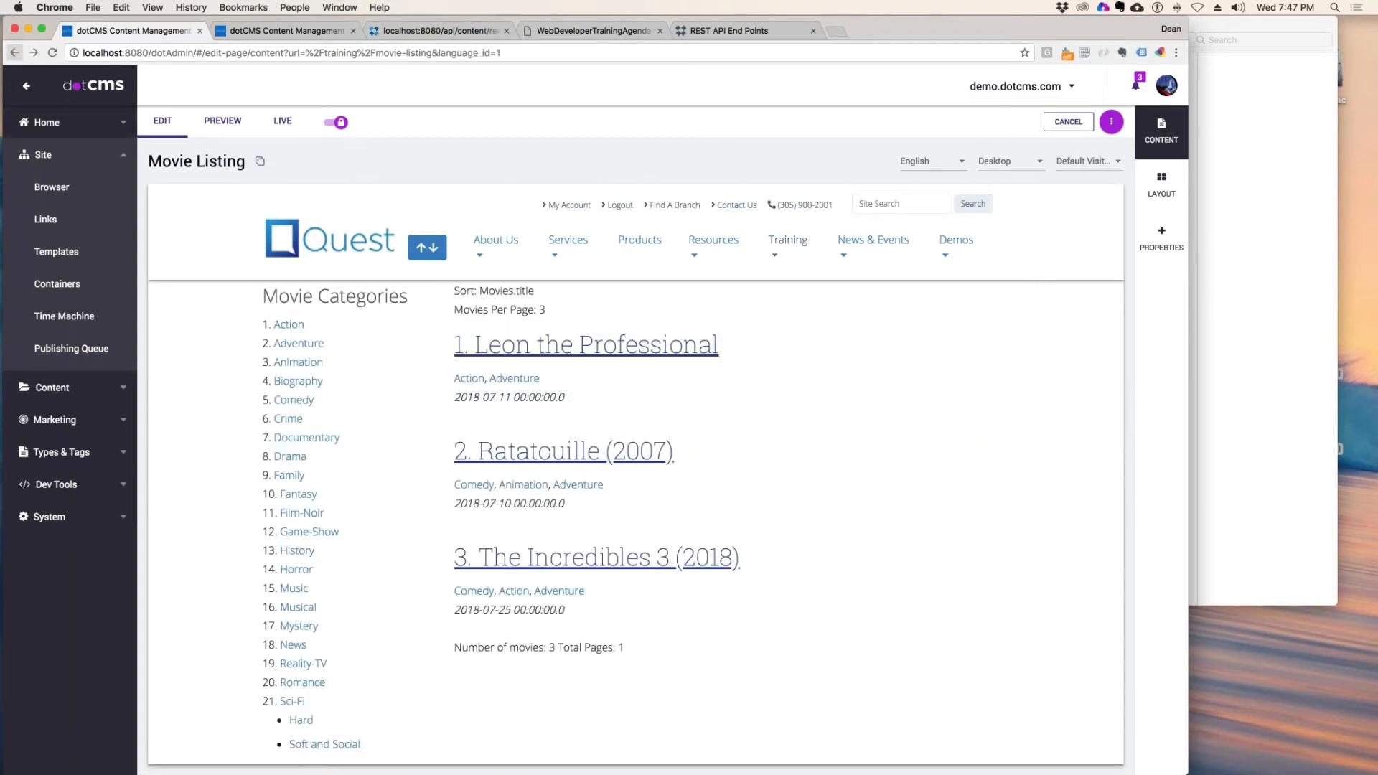
click(581, 604)
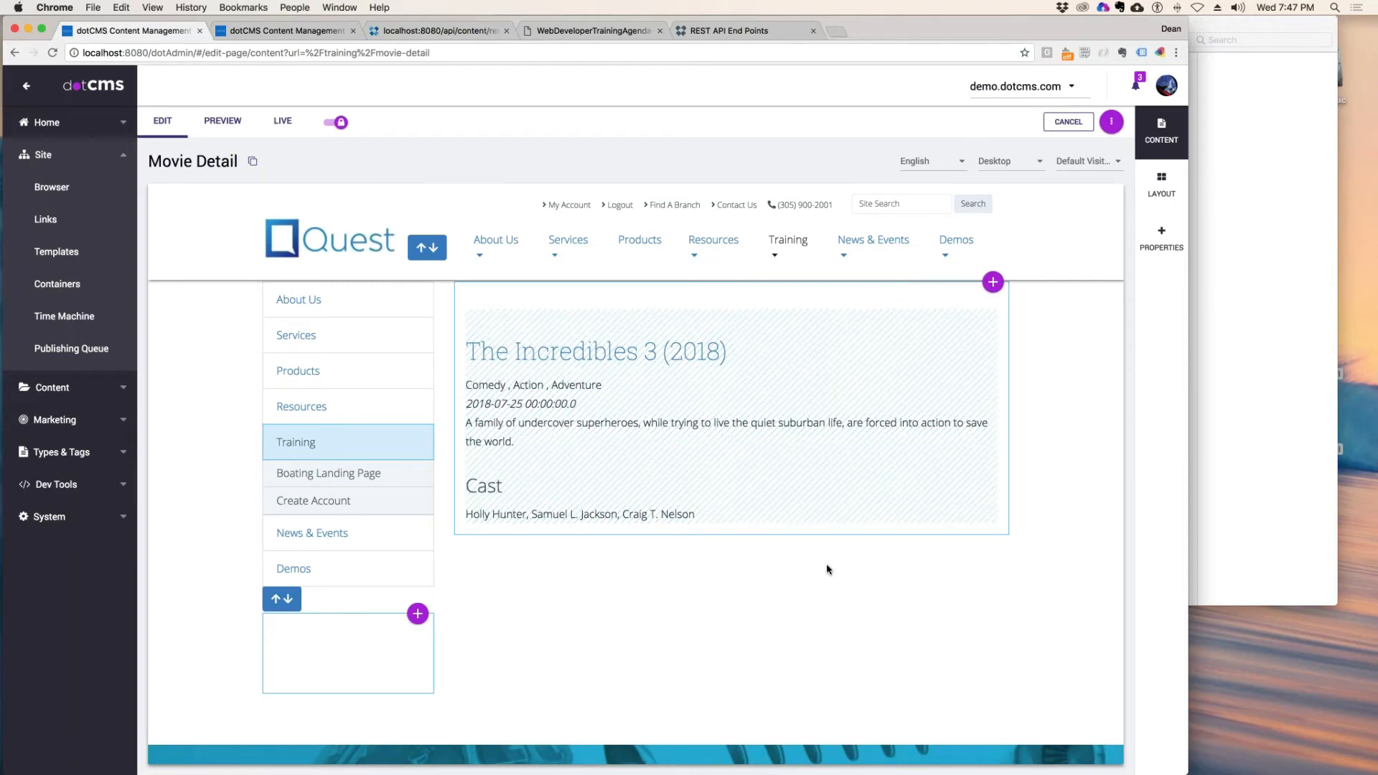
- Start a new YouTube widget in the main content container of the Movie Detail page
mouse_move(939, 405)
click(992, 282)
click(962, 330)
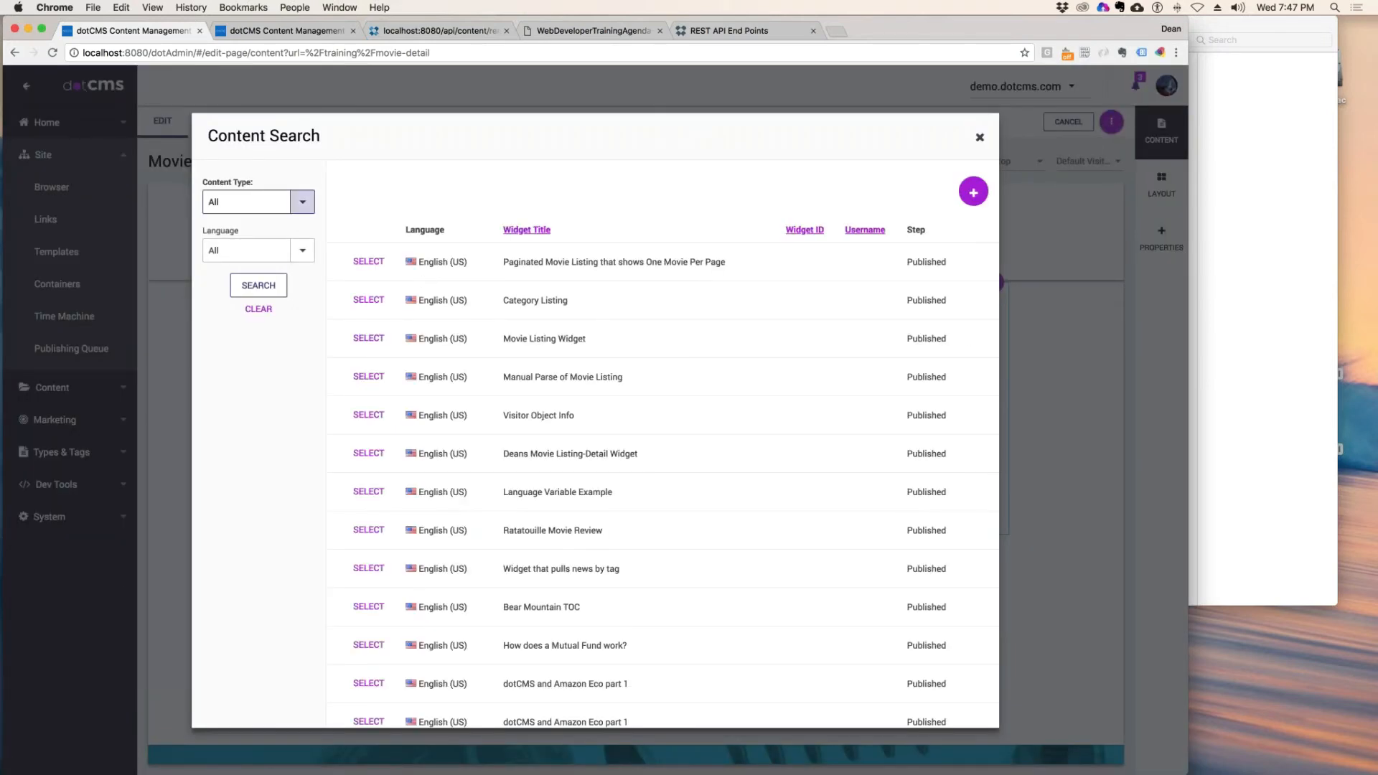
click(973, 192)
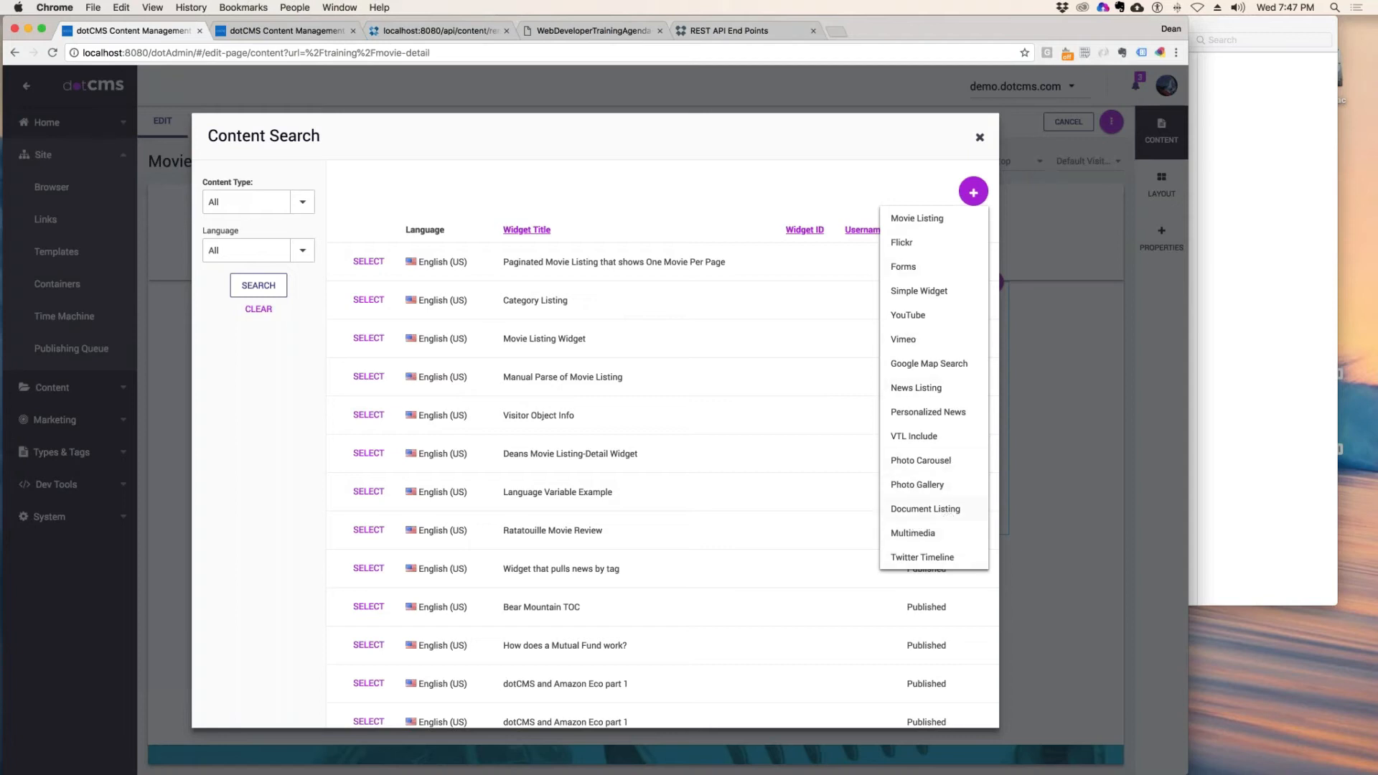
click(917, 318)
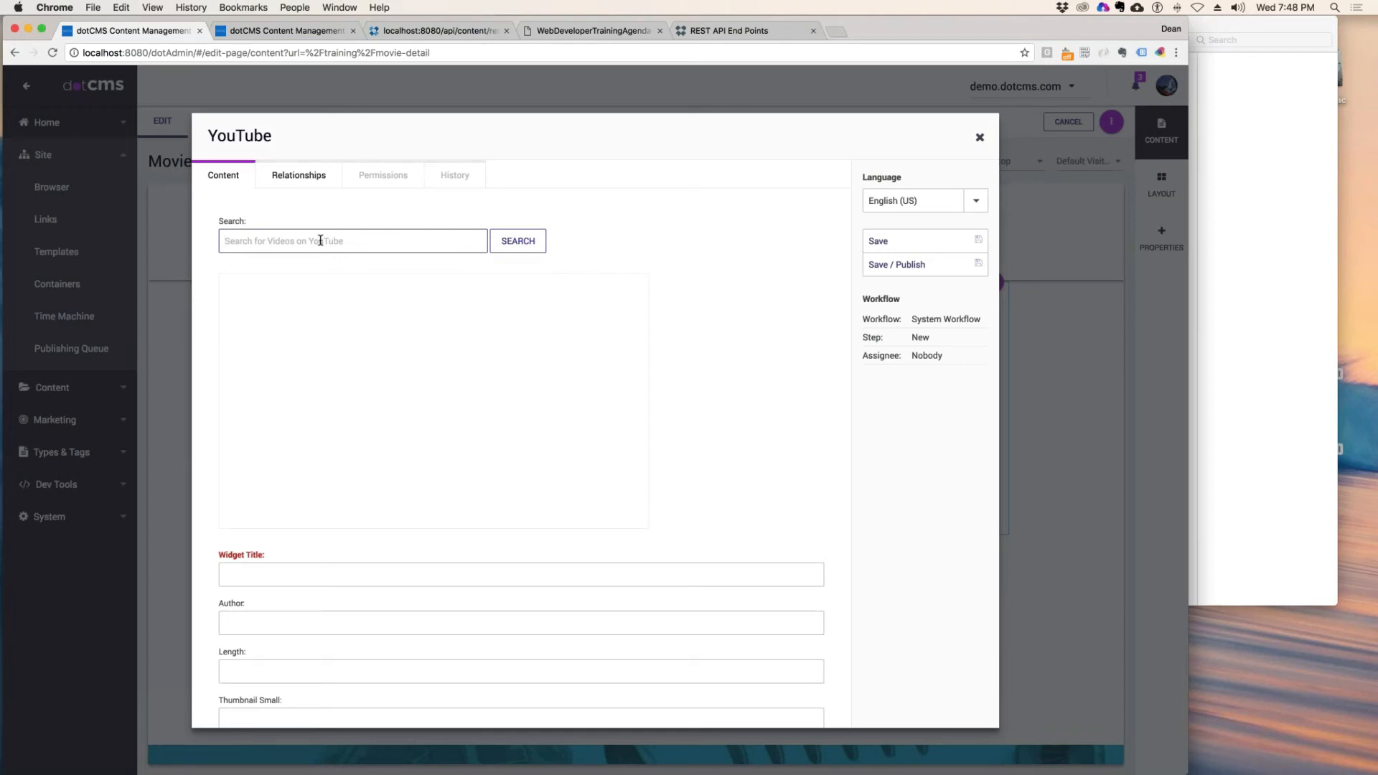
- Search the YouTube widget's videos for "The Incredibles" and dismiss the results
text(The Incredibles)
click(518, 243)
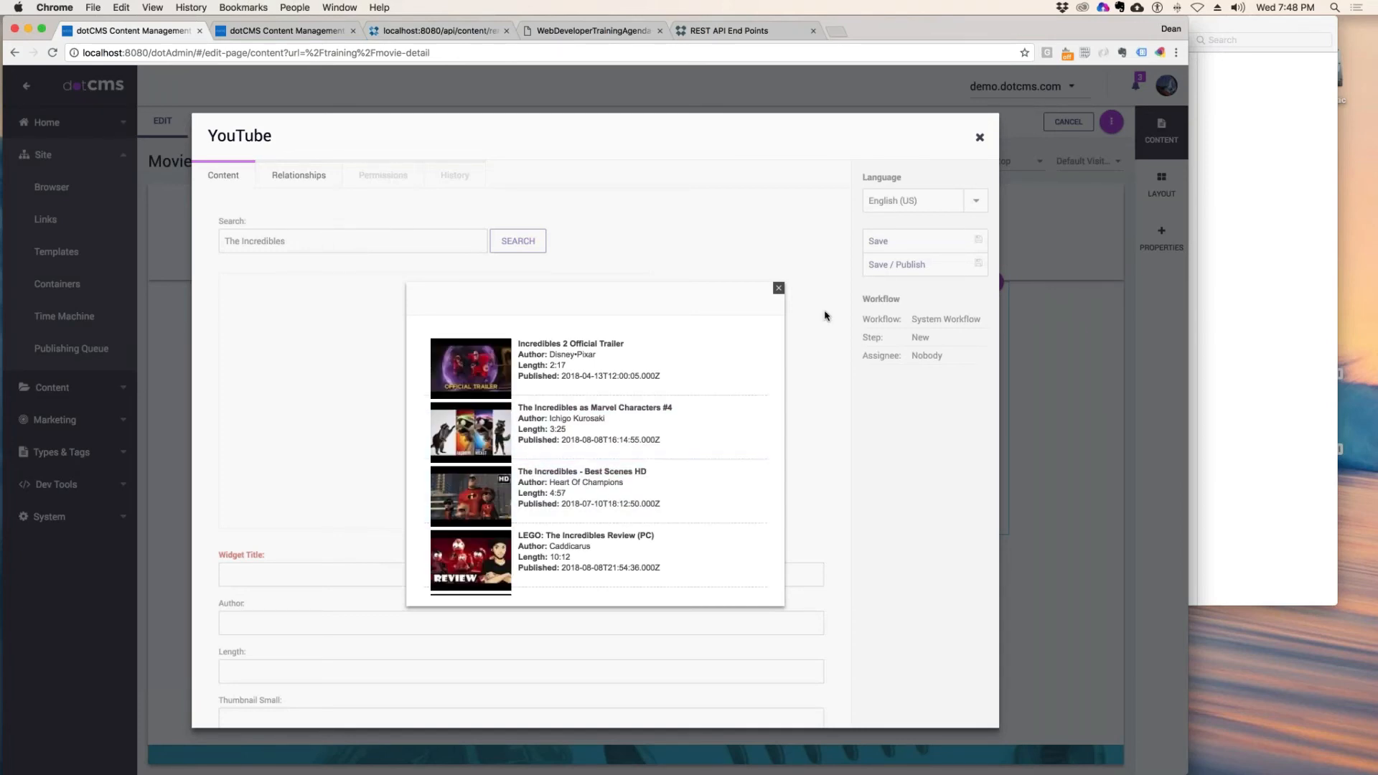
click(779, 287)
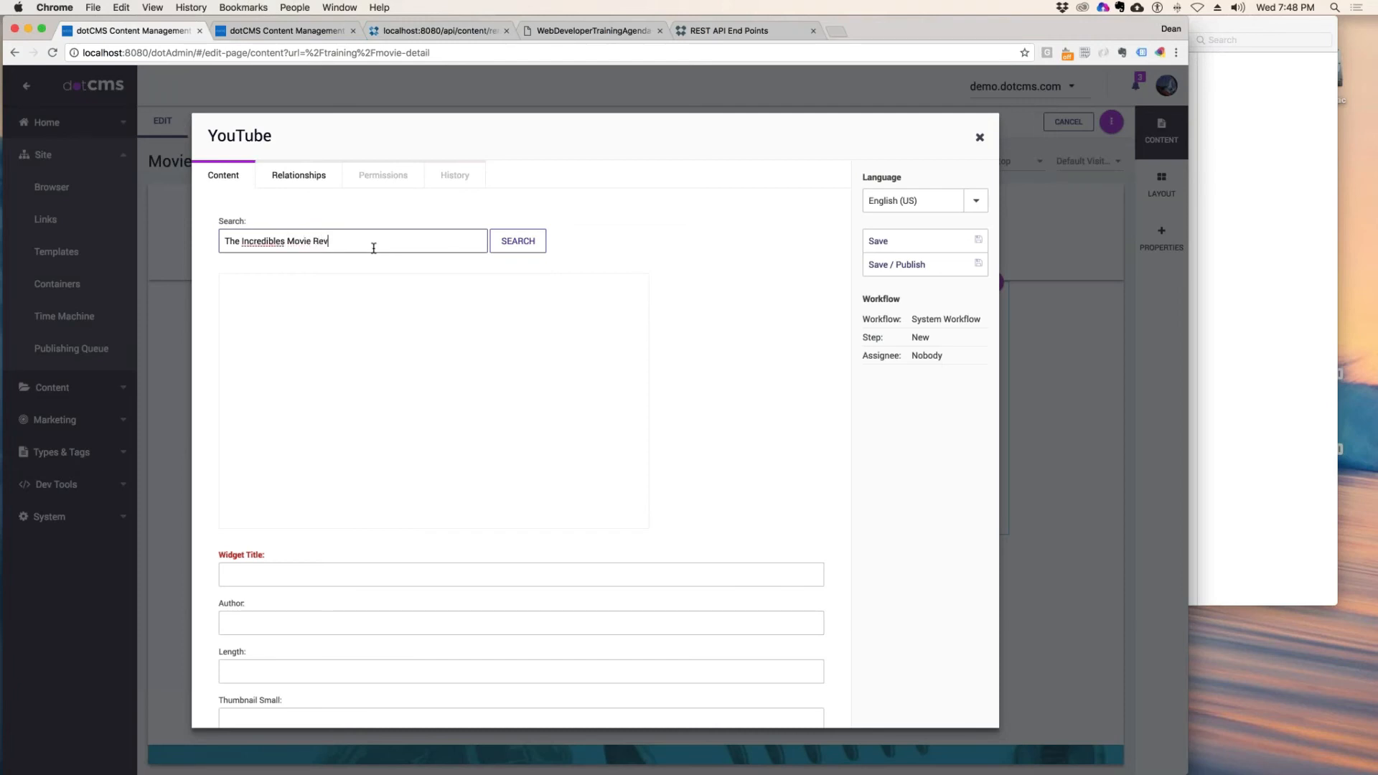
- Search for "The Incredibles Movie Review", choose the first "Incredibles 2 - Movie Review" video, and save and publish the widget
text(Movie Review)
click(517, 242)
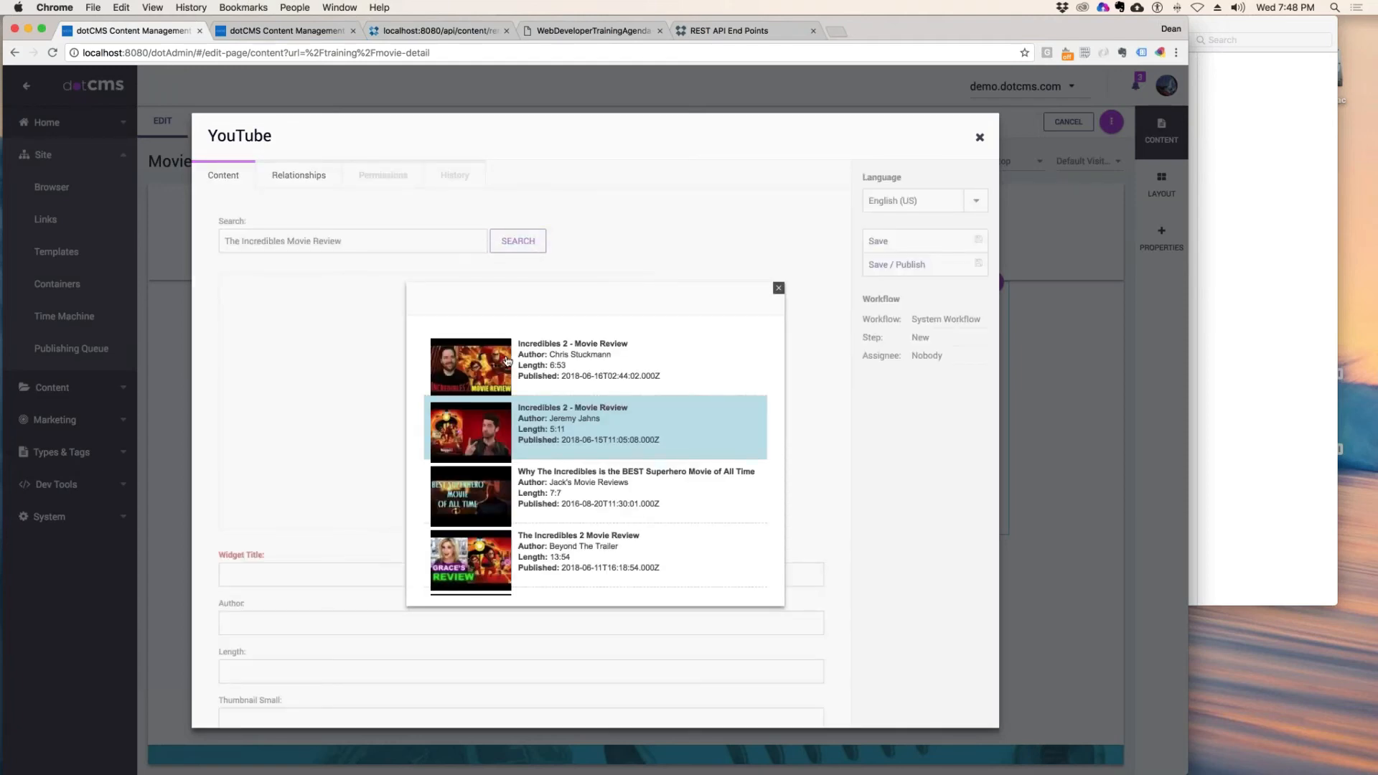
click(632, 362)
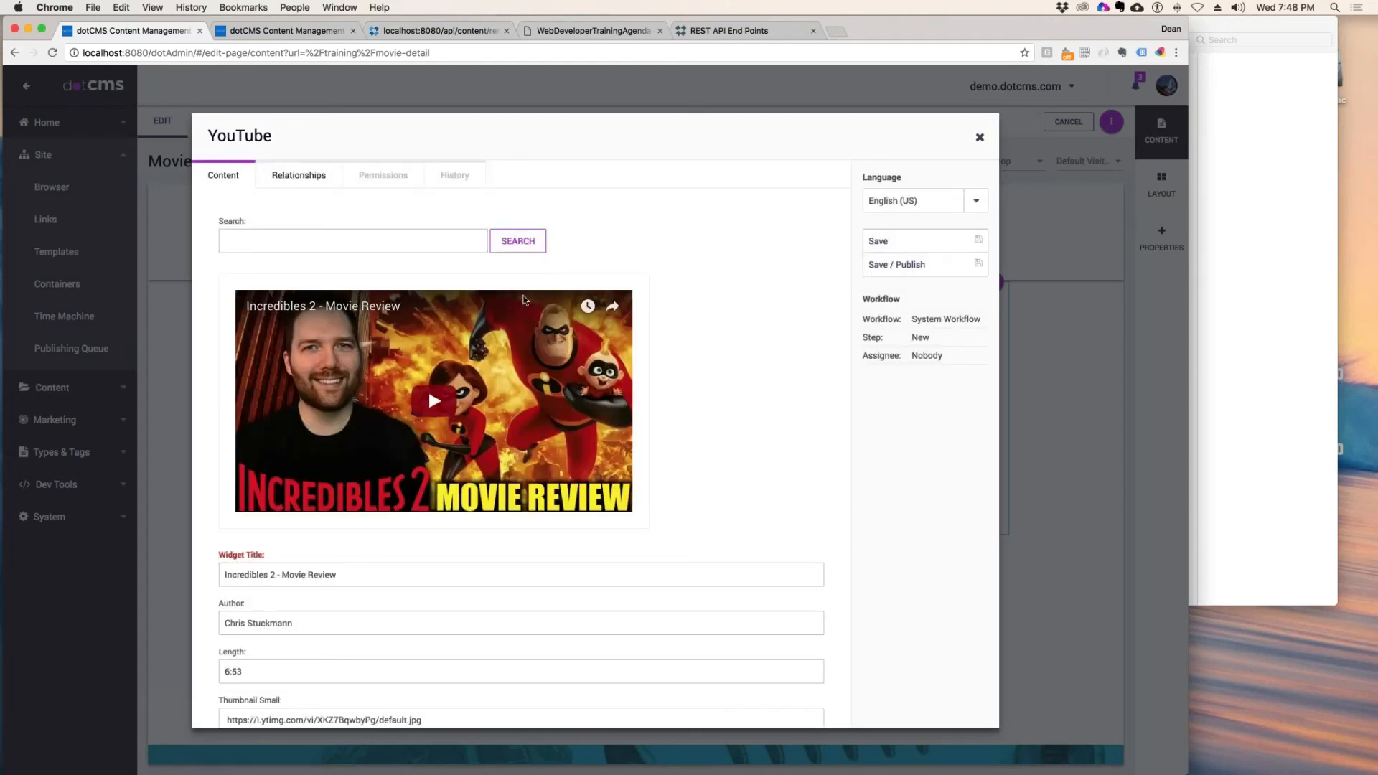
scroll(521, 592, down, 5)
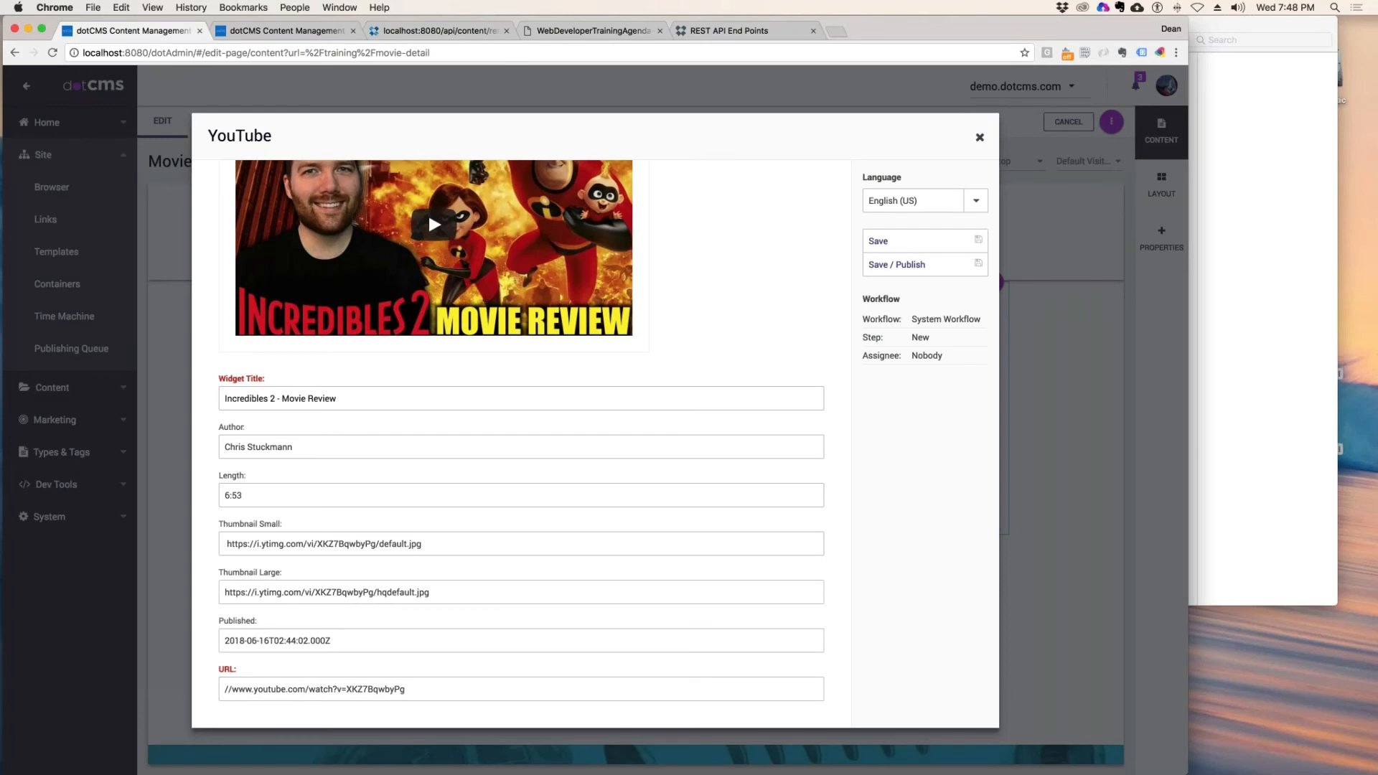
click(955, 263)
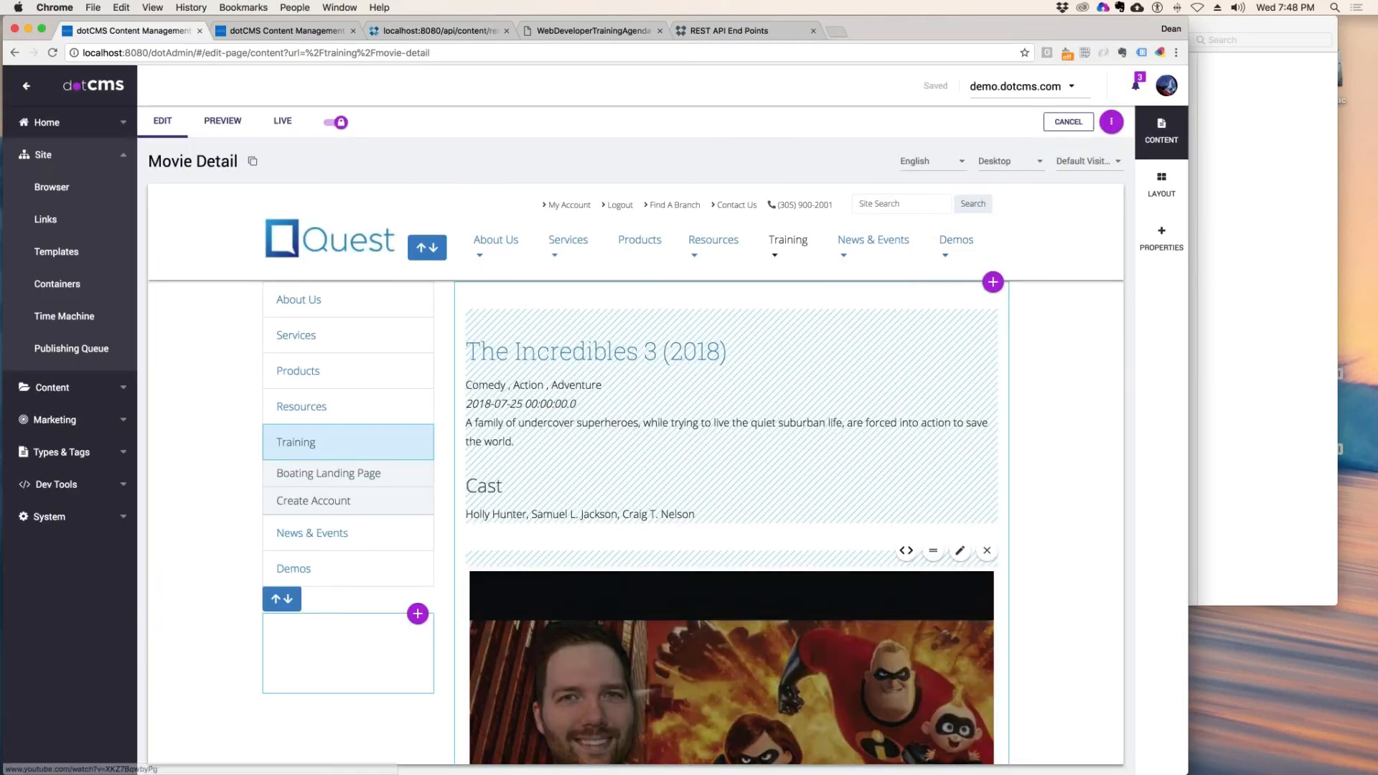
- Move the review video widget above the movie details, play the video and close its player
drag(933, 548, 909, 272)
scroll(955, 528, down, 2)
scroll(954, 528, down, 1)
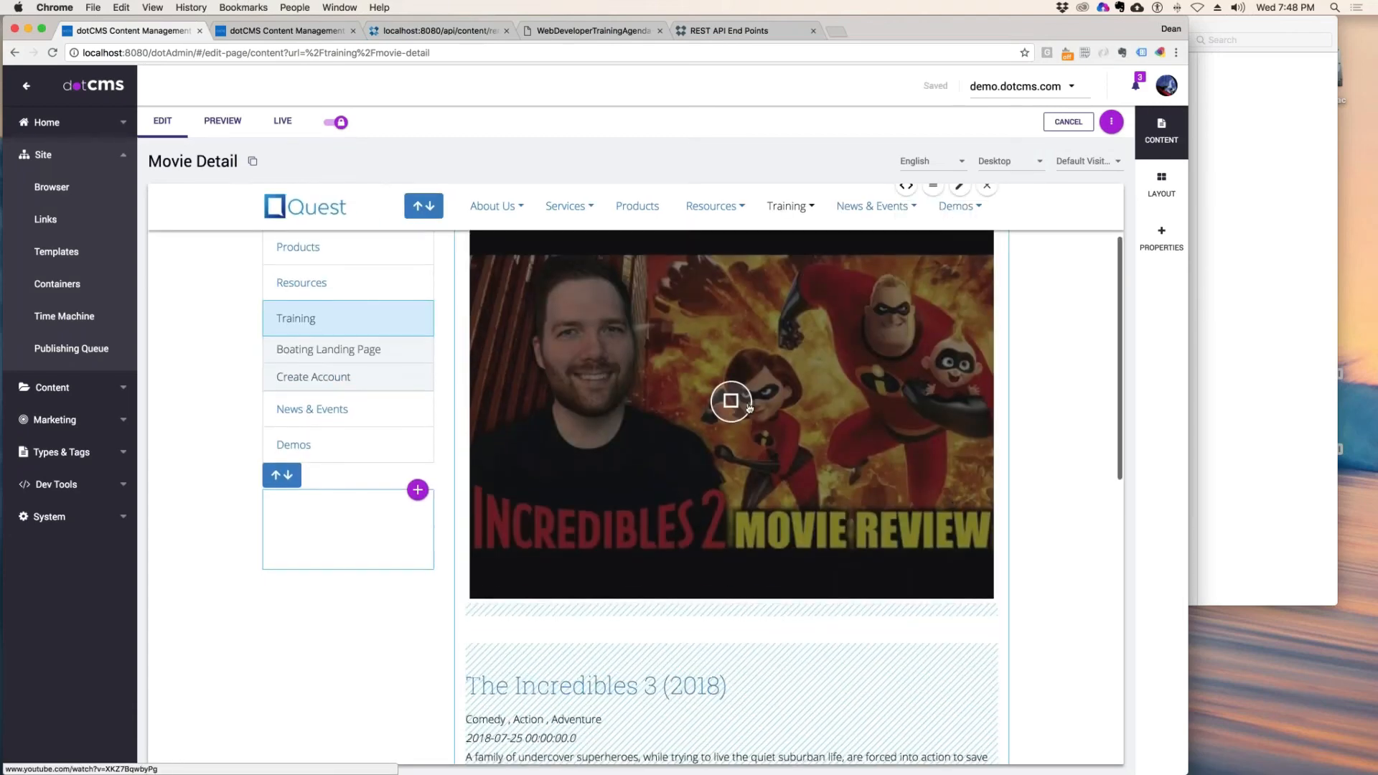
click(731, 404)
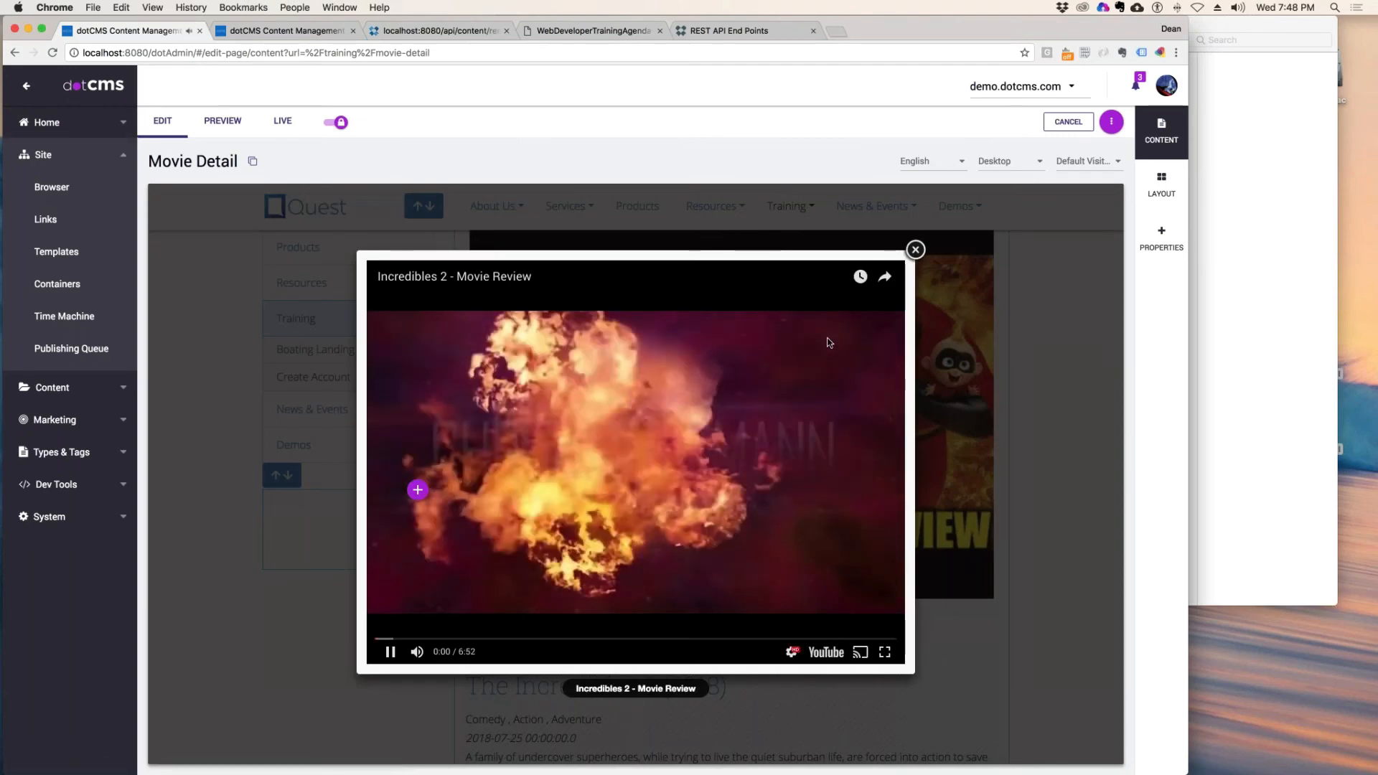
click(915, 250)
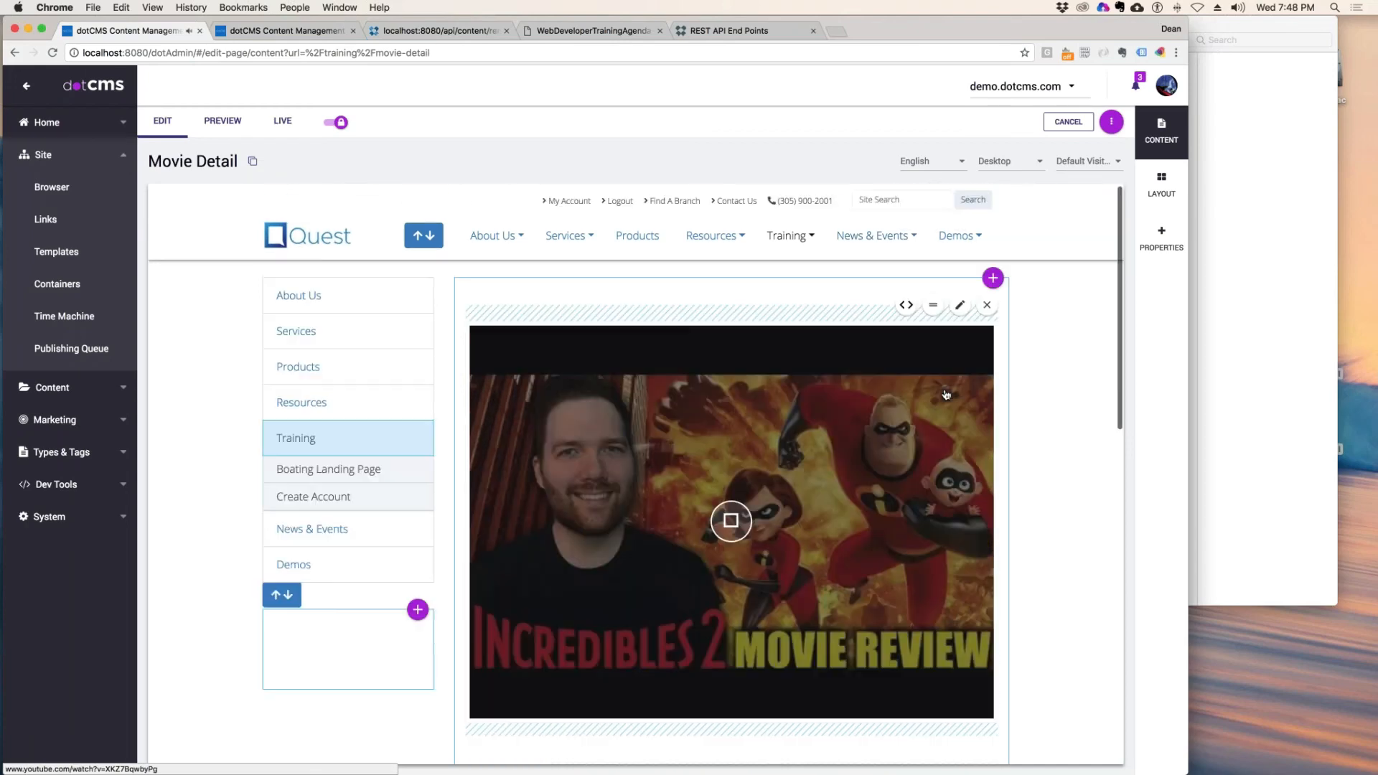
- Move the review video widget into the empty sidebar container, and back to the main container below the movie details
drag(933, 309, 335, 637)
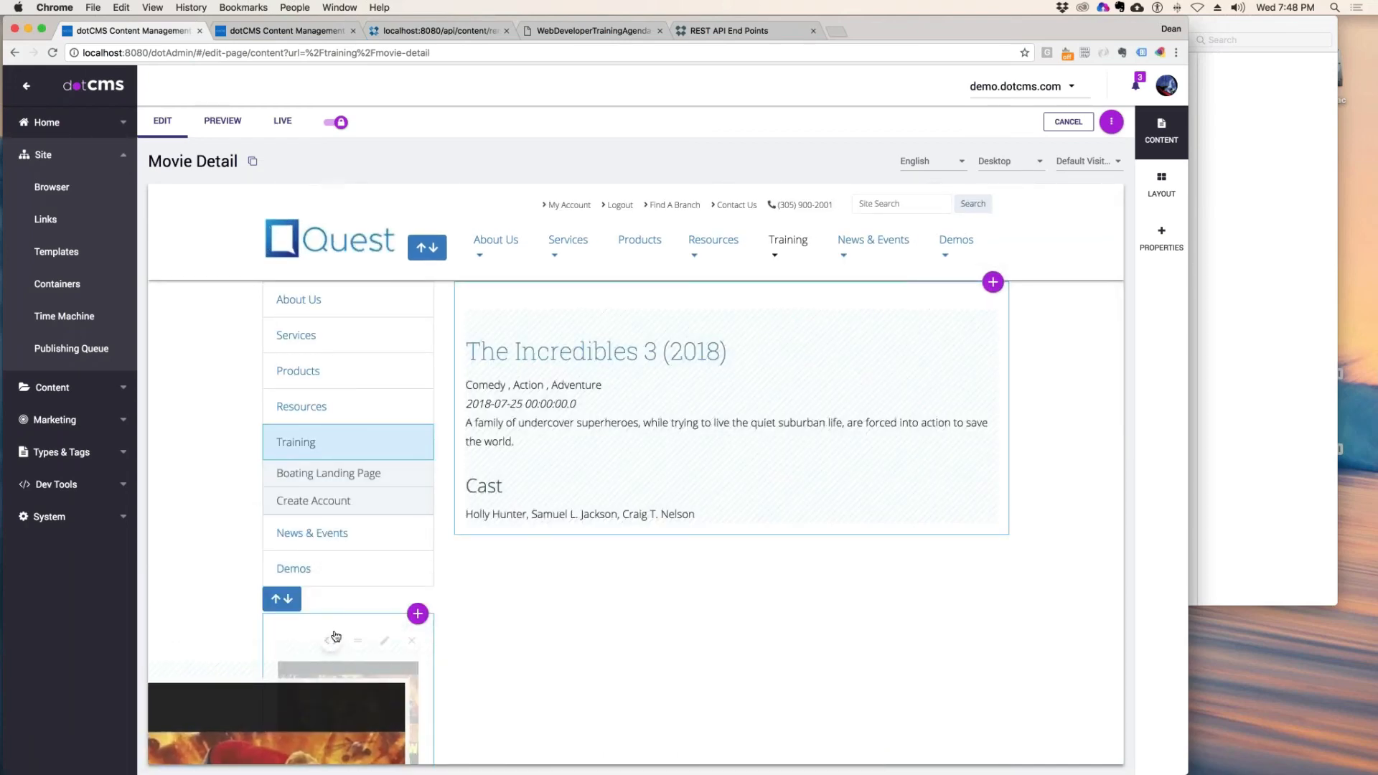
scroll(541, 639, down, 5)
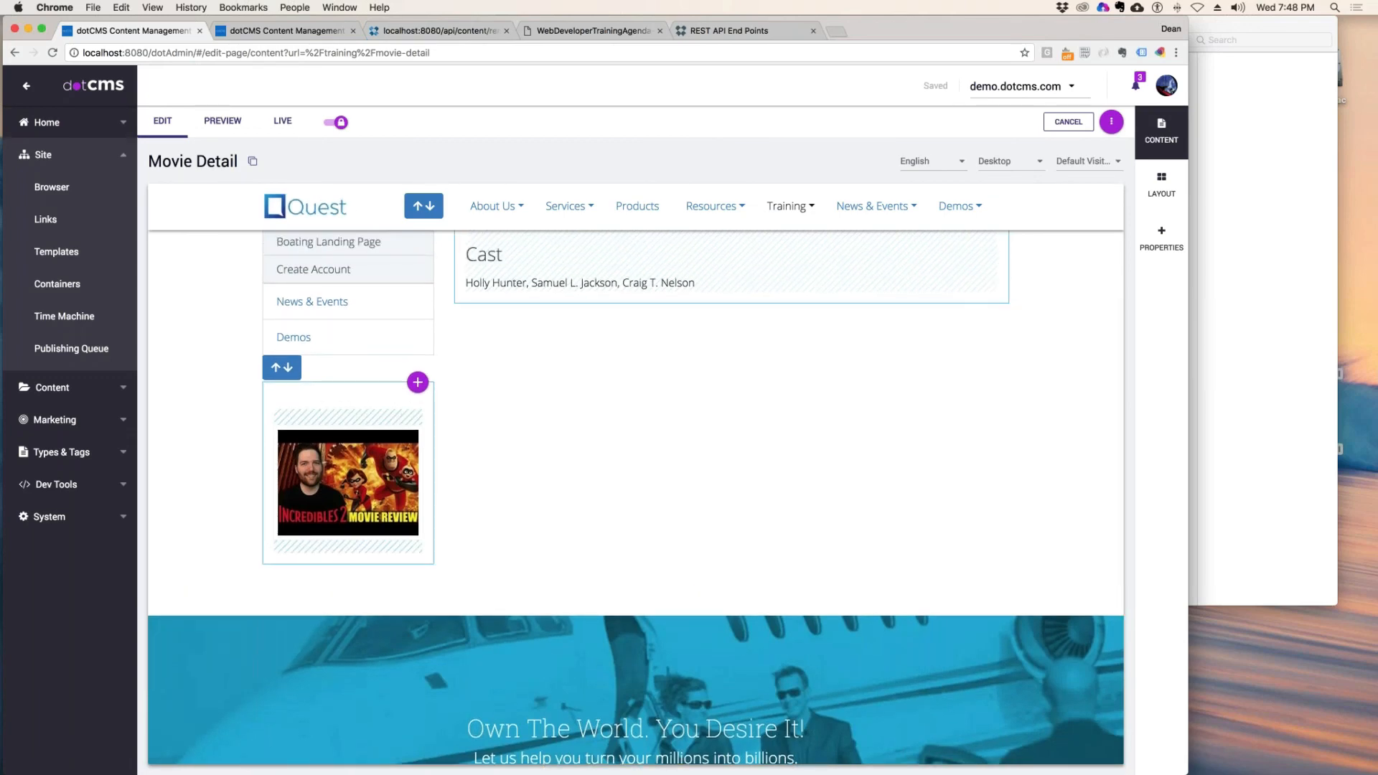
mouse_move(358, 412)
drag(357, 413, 646, 278)
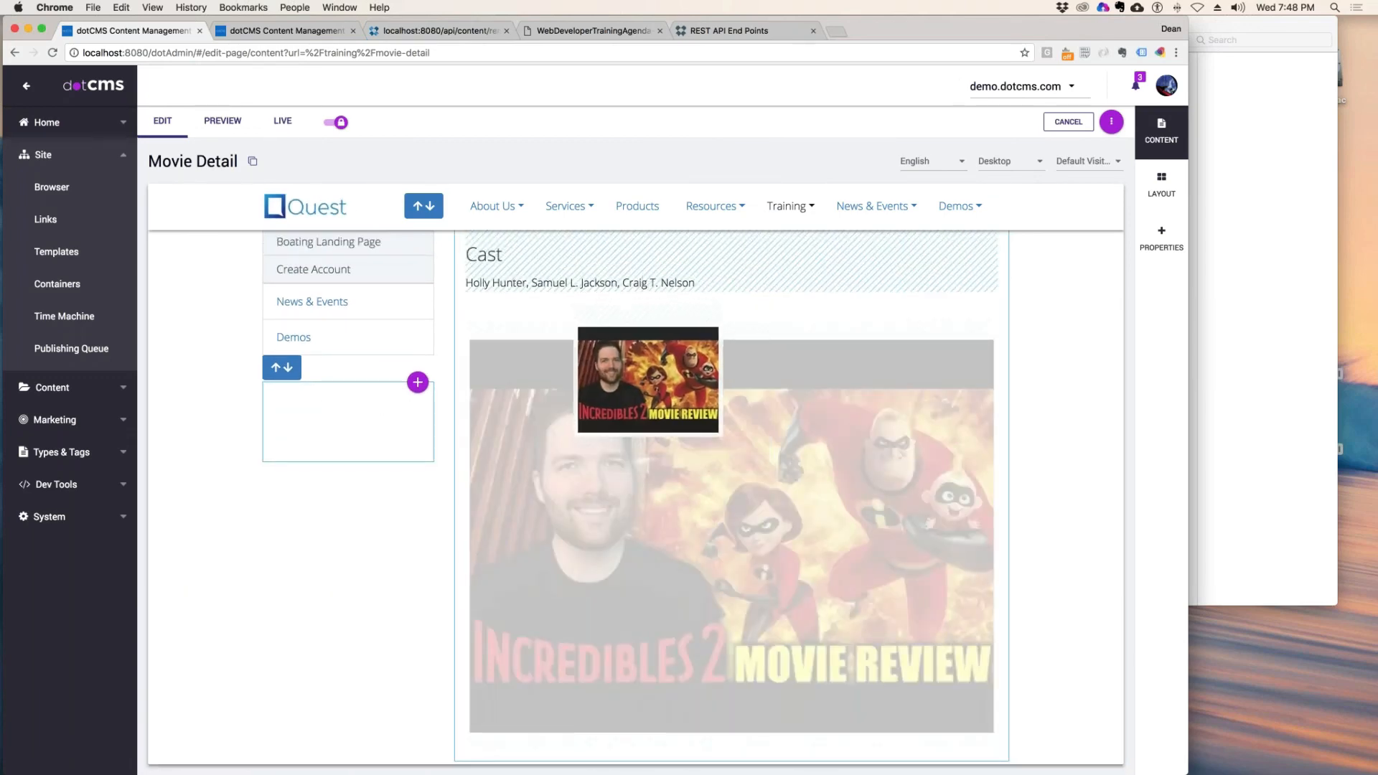
drag(645, 380, 725, 524)
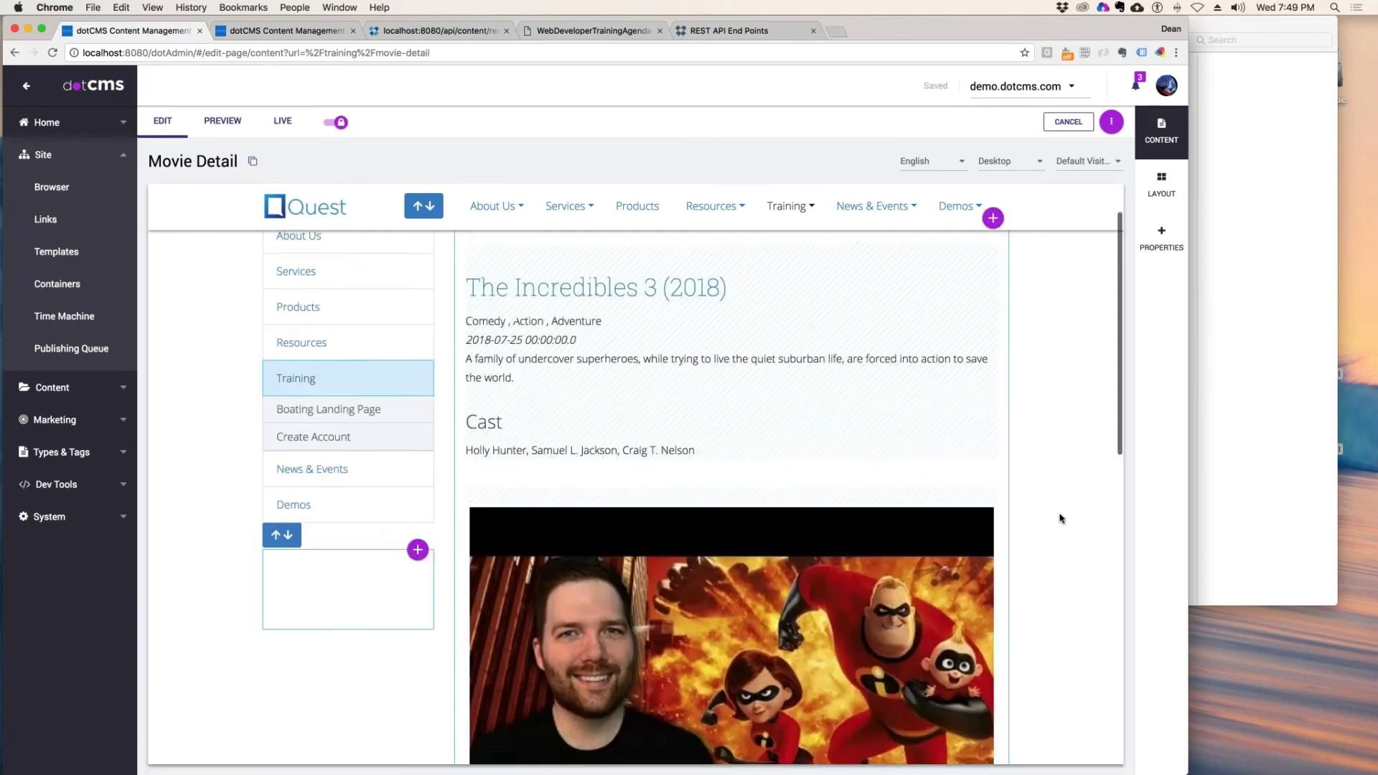
- Reorder the main container so the review video sits above The Incredibles 3 (2018) details, and check the page layout
scroll(1061, 519, up, 2)
mouse_move(921, 321)
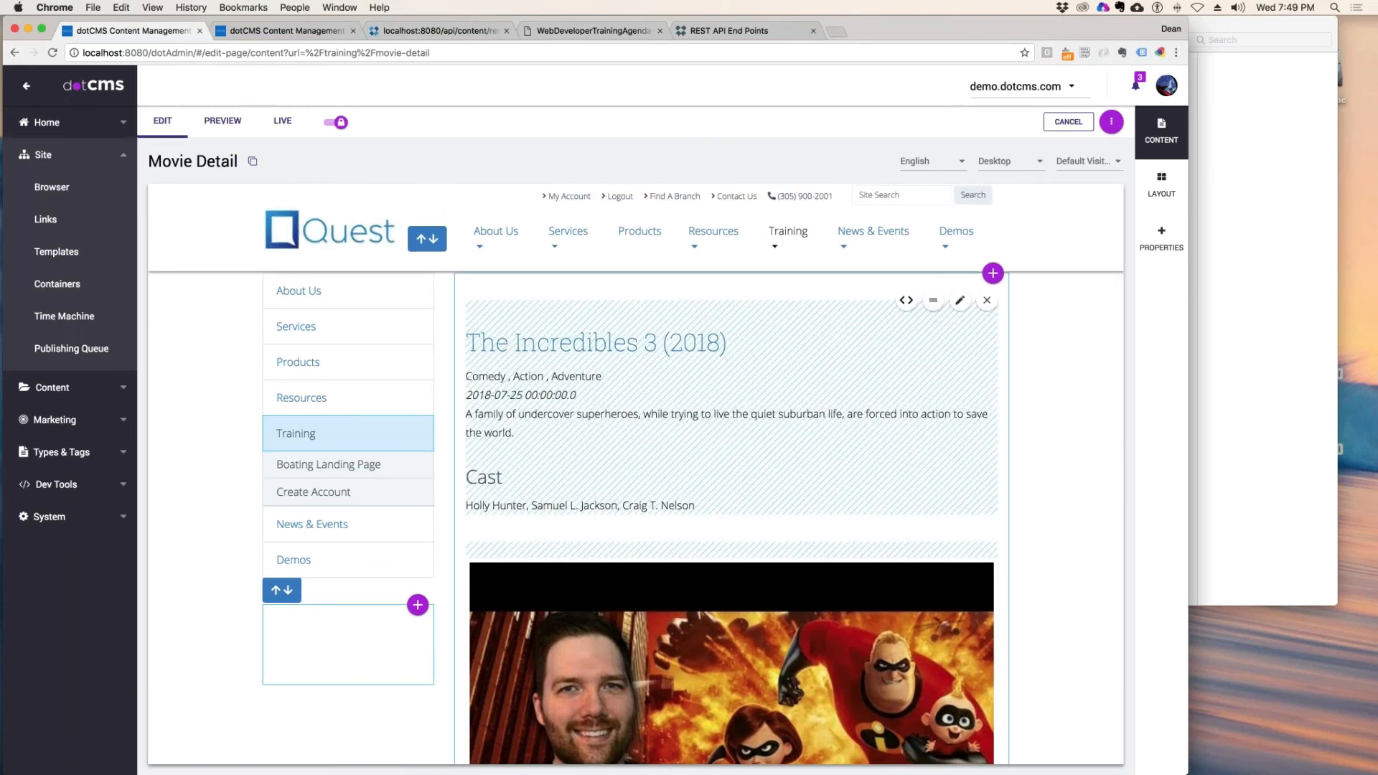
drag(933, 545, 942, 468)
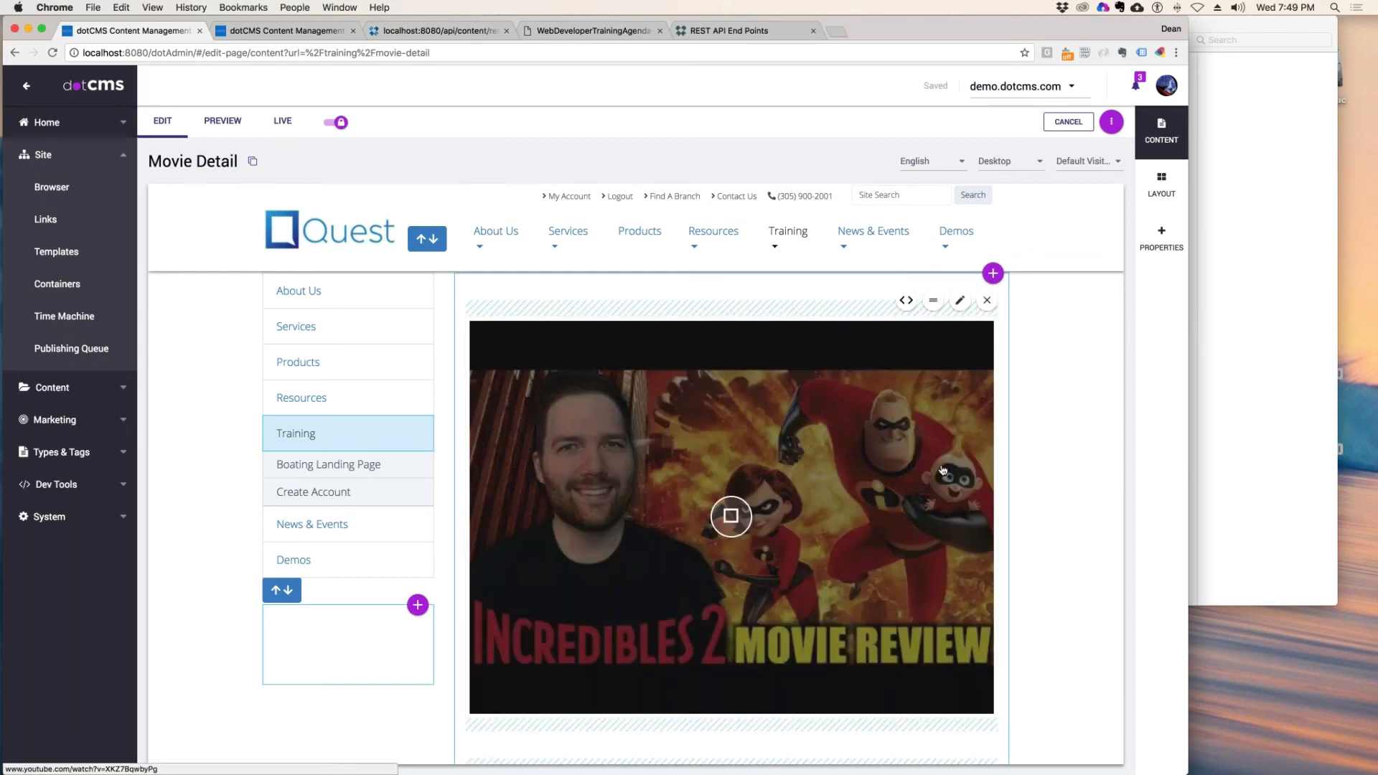
scroll(861, 459, down, 5)
scroll(717, 430, up, 3)
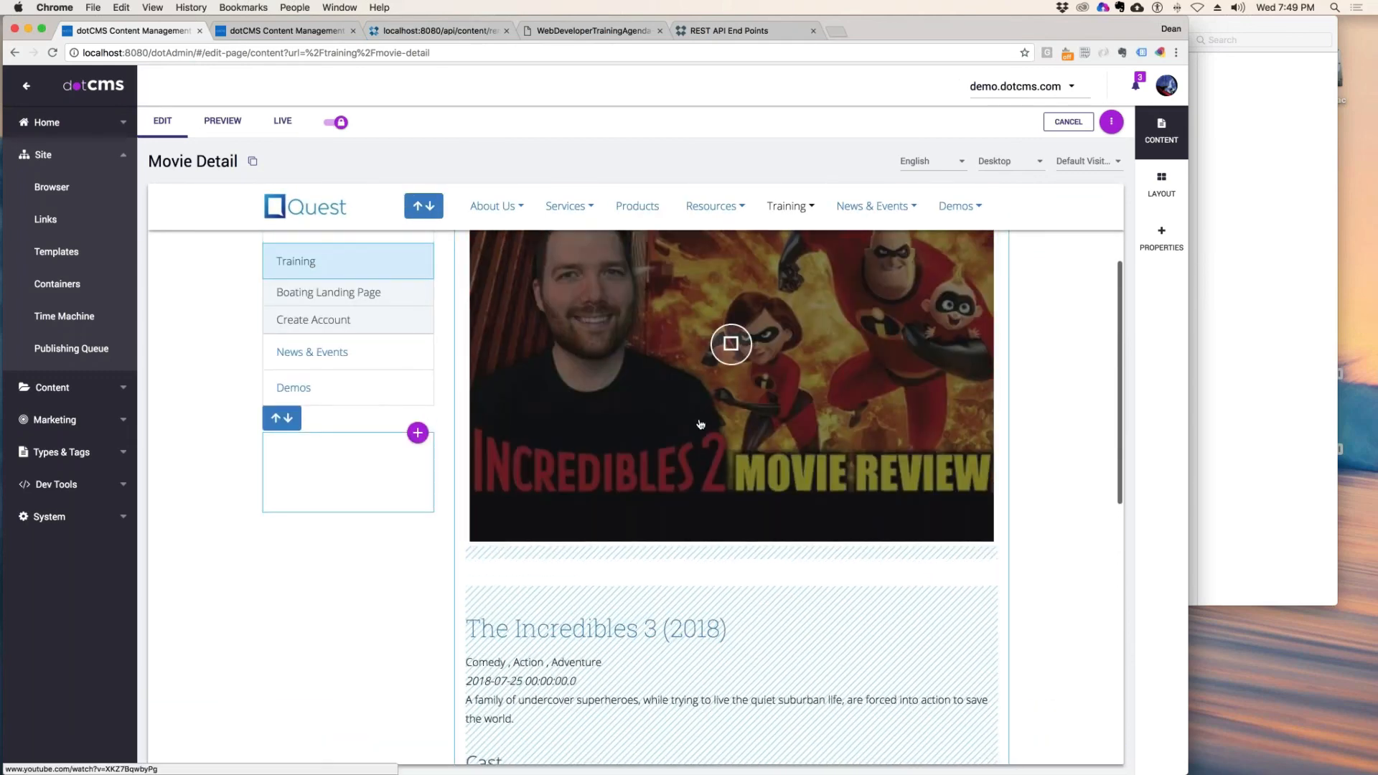
scroll(699, 423, up, 3)
- Leave the page editor and open the YouTube content type to view its fields
click(71, 190)
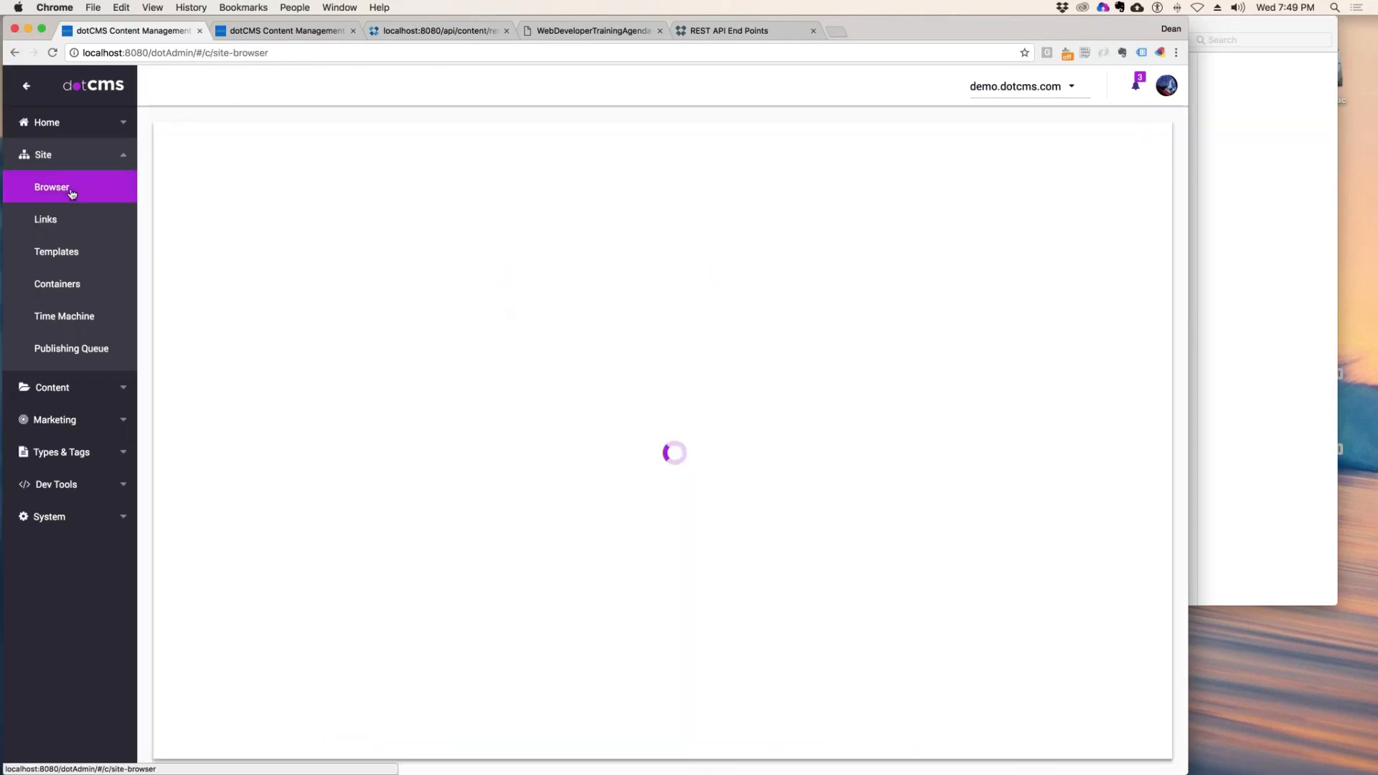
click(67, 461)
click(65, 284)
click(191, 212)
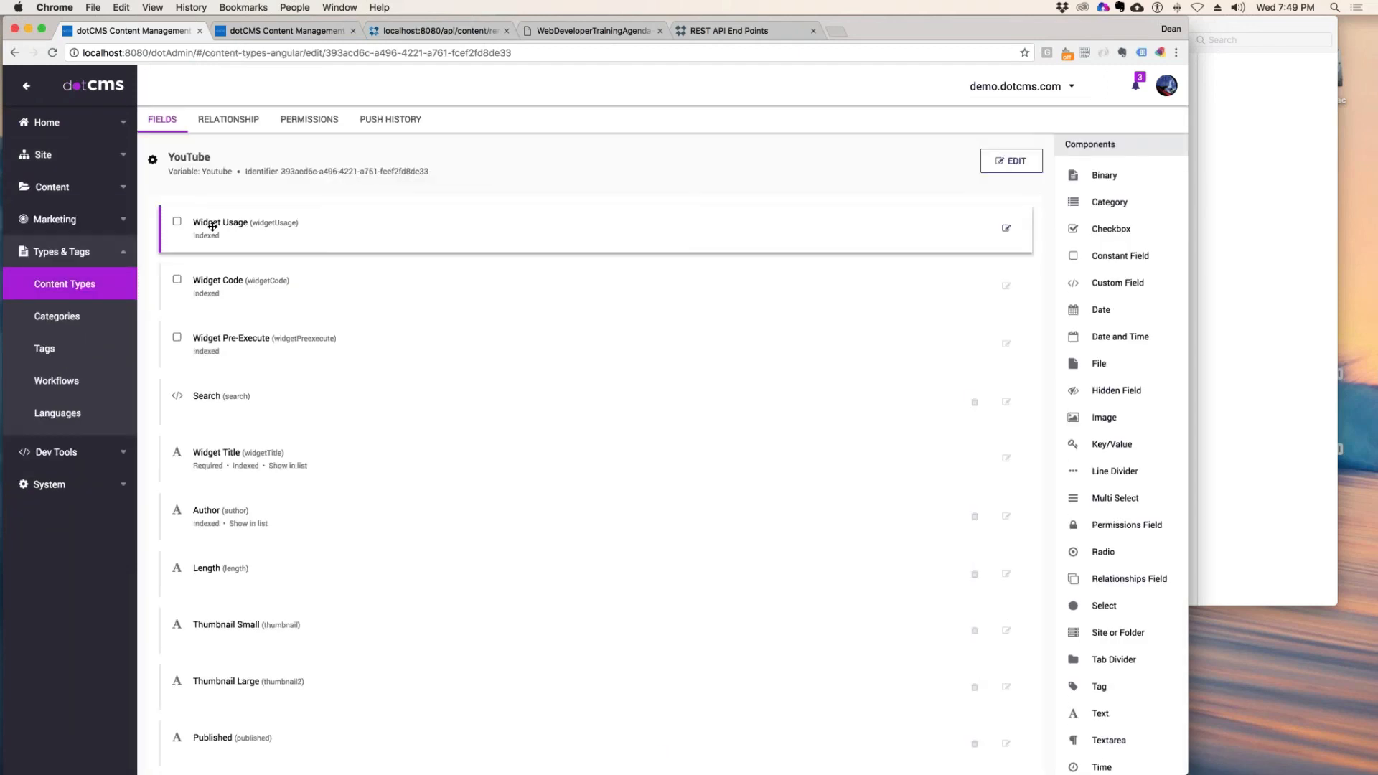
- Open the YouTube content type's Widget Code field and examine the VTL file path in its value
click(254, 293)
click(562, 424)
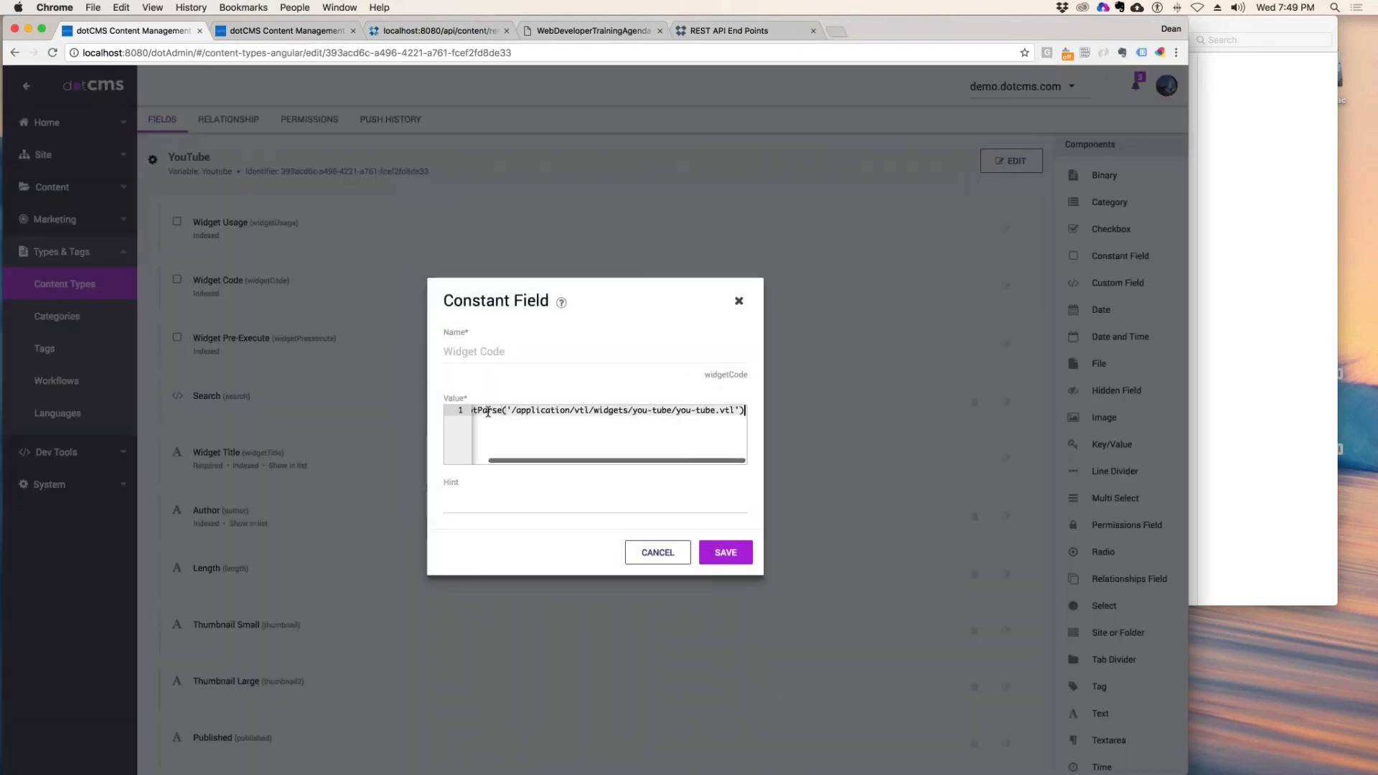
drag(488, 412, 717, 410)
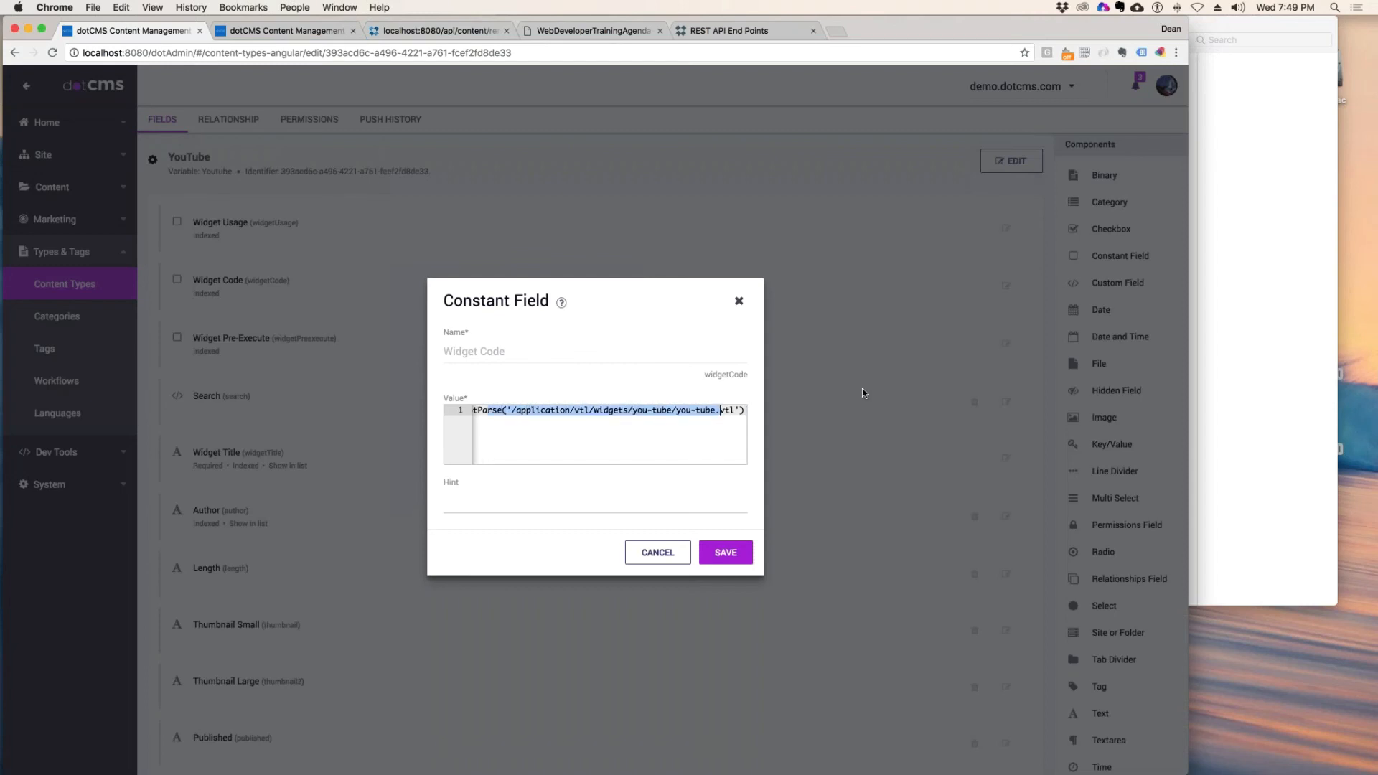
click(577, 430)
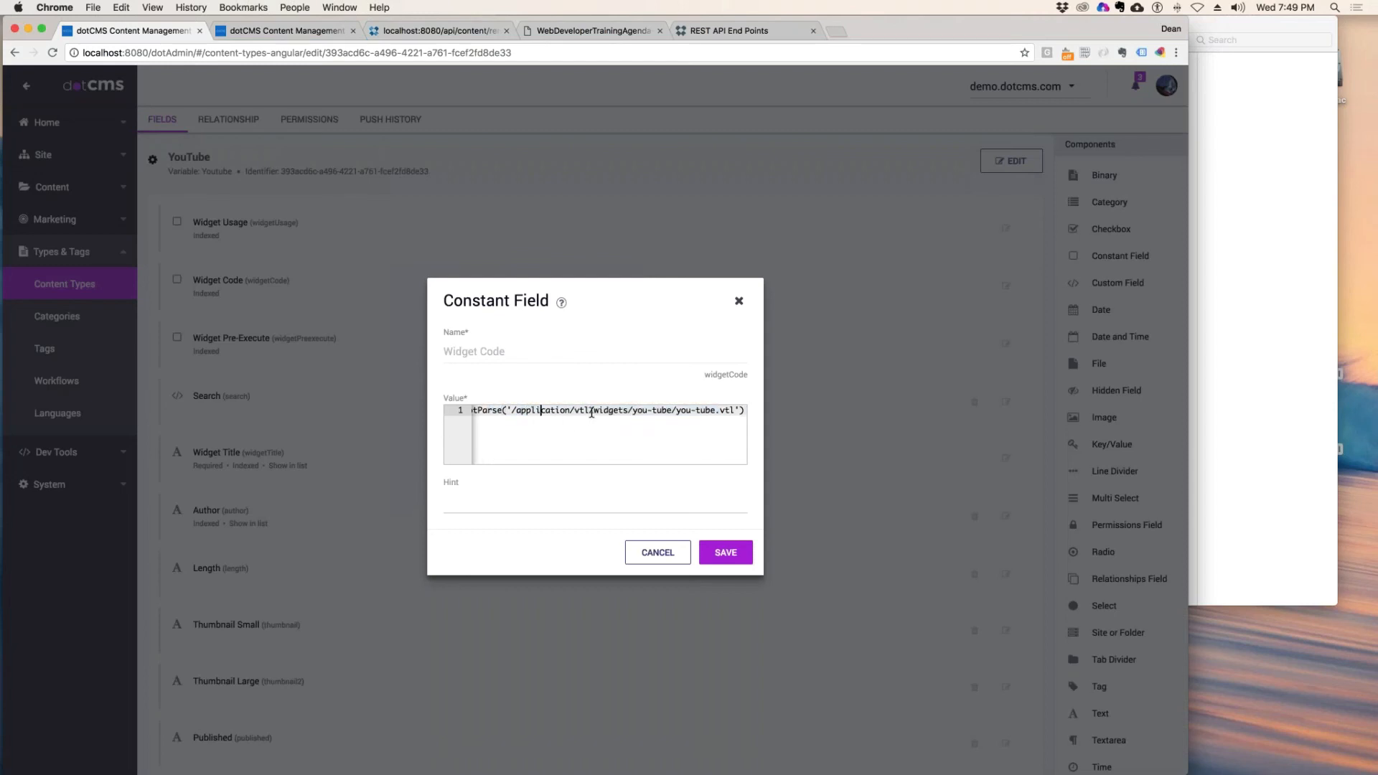